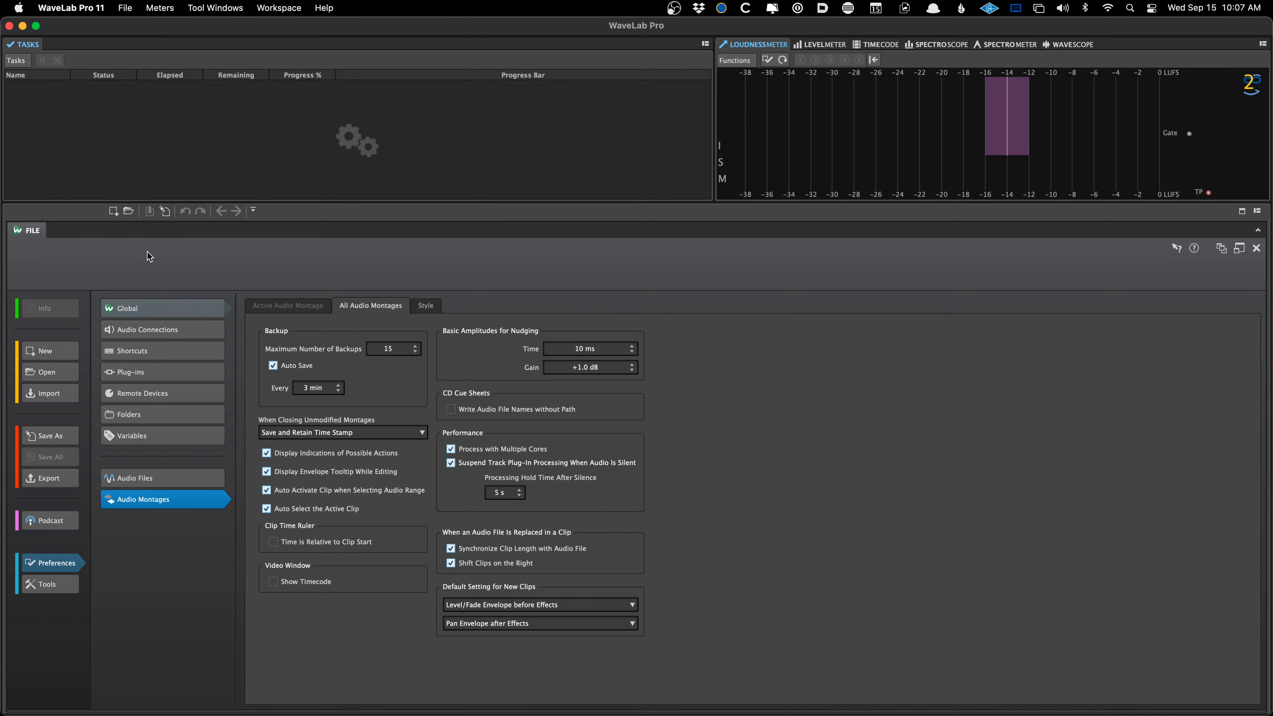
- Open a new audio montage based on the 96k Album template
{"action": "right_click", "coordinate": [154, 233]}
{"action": "mouse_move", "coordinate": [168, 259]}
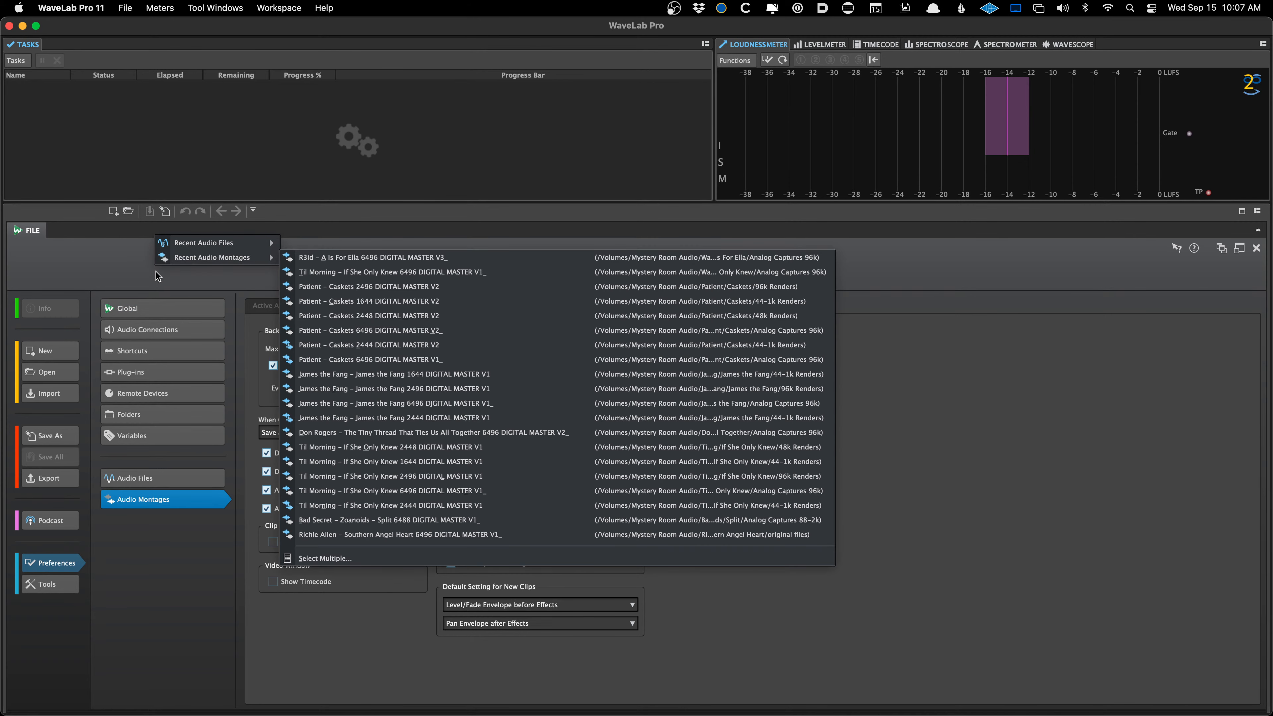
{"action": "left_click", "coordinate": [77, 282]}
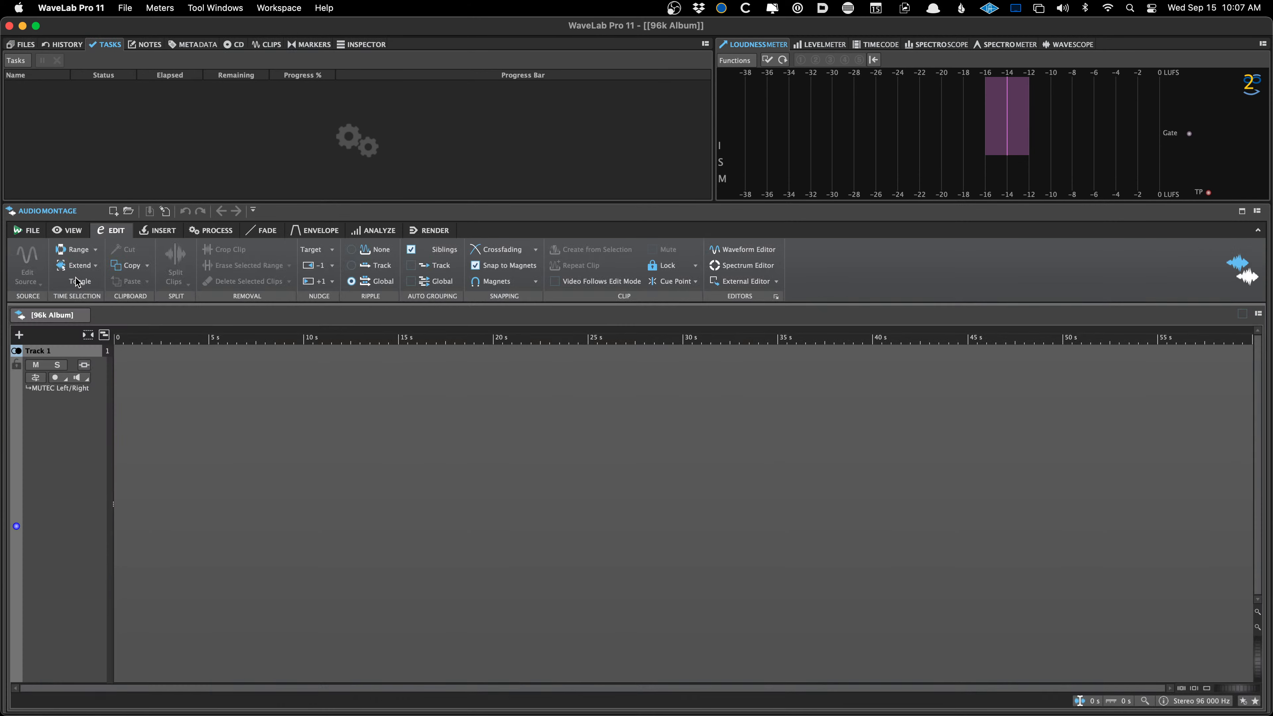
- Apply the Default workspace layout and compare its Inspector and Master Section
{"action": "left_click", "coordinate": [279, 7]}
{"action": "mouse_move", "coordinate": [290, 42]}
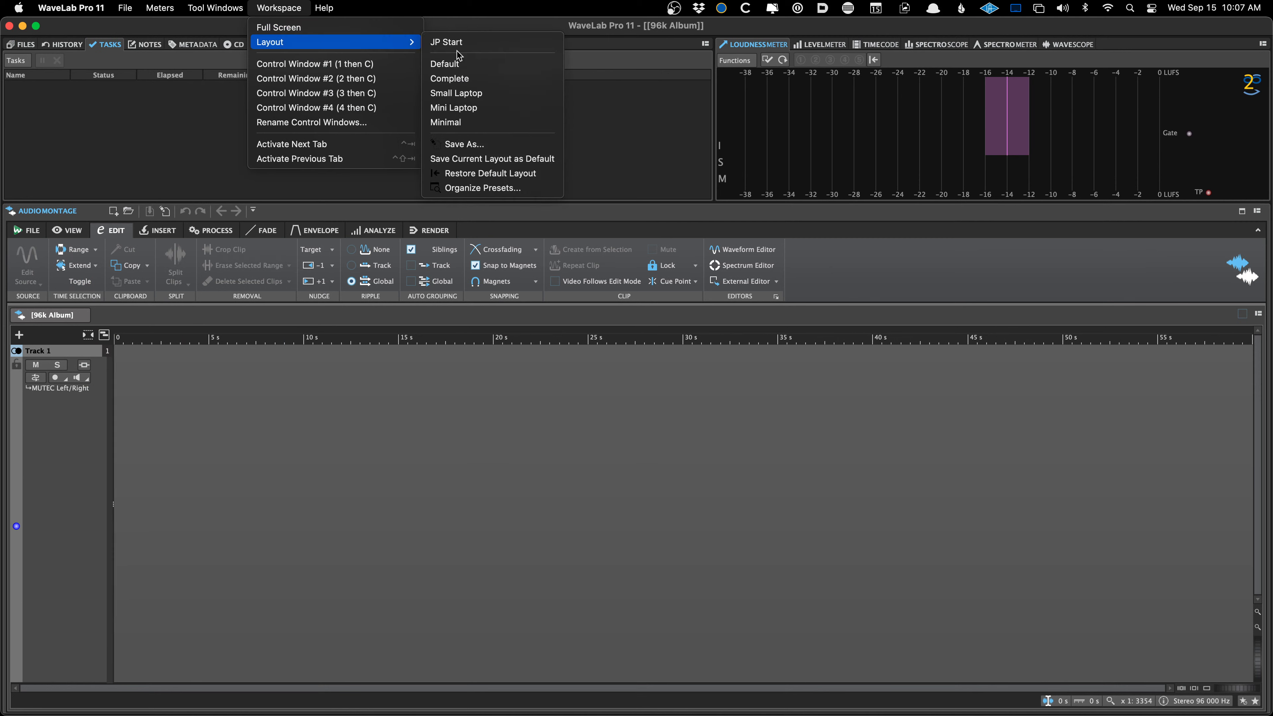
{"action": "left_click", "coordinate": [489, 62]}
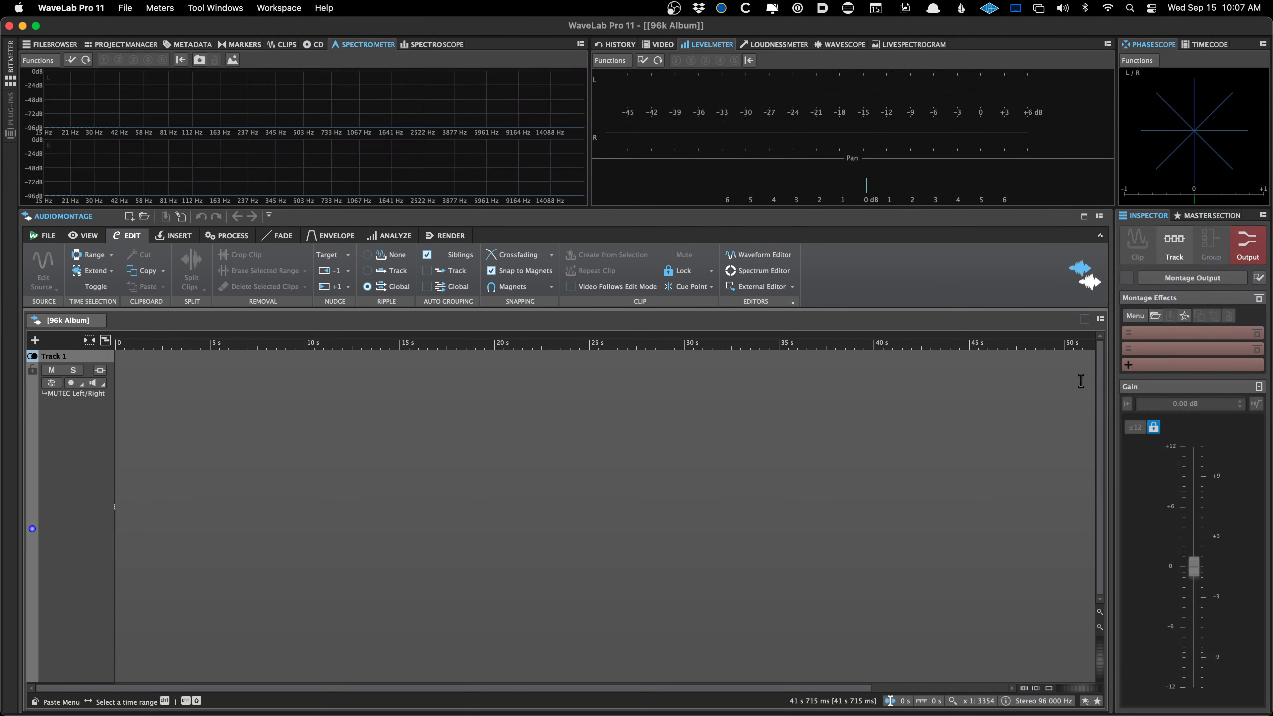
{"action": "left_click", "coordinate": [1205, 216]}
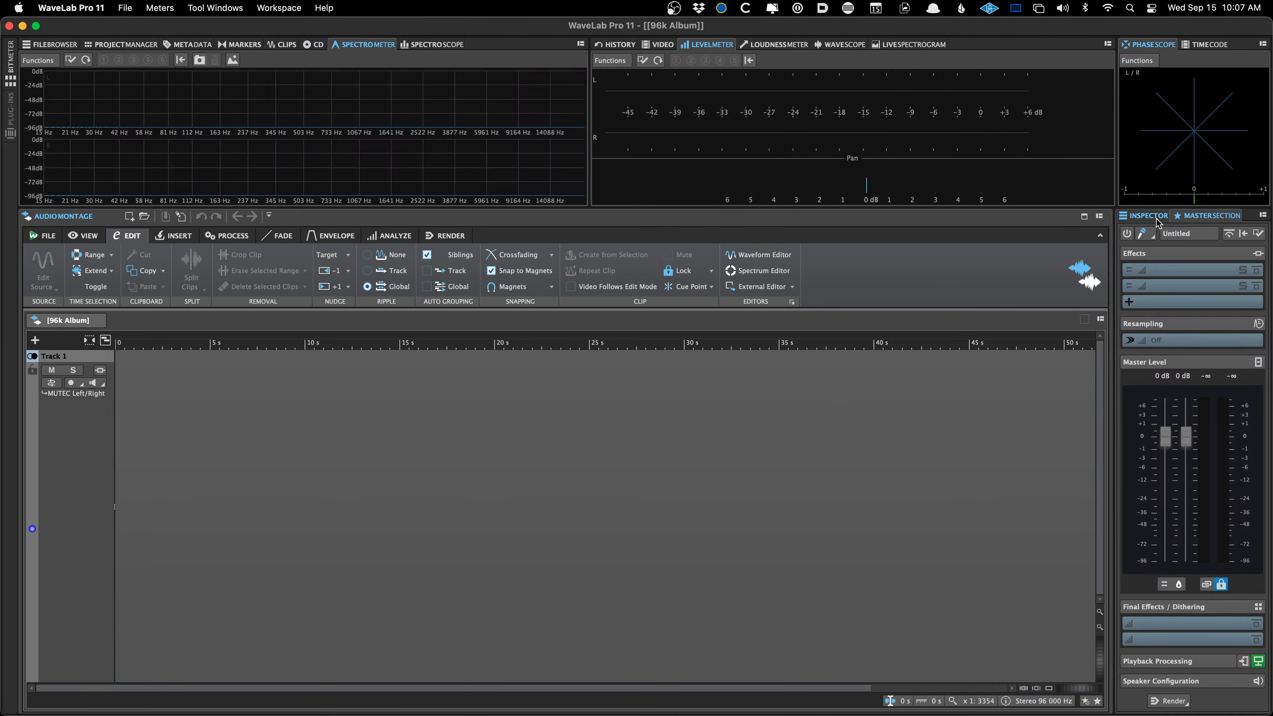
{"action": "left_click", "coordinate": [1144, 216]}
{"action": "left_click", "coordinate": [1204, 216]}
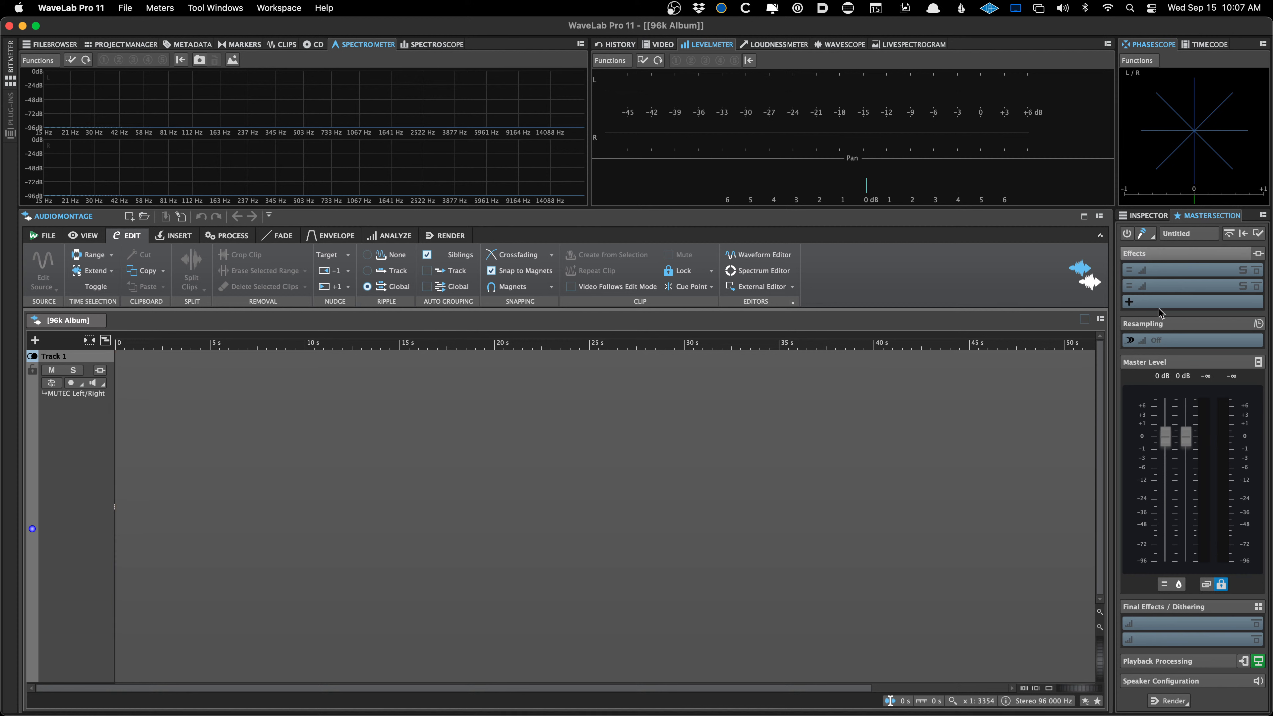
{"action": "left_click", "coordinate": [1152, 216]}
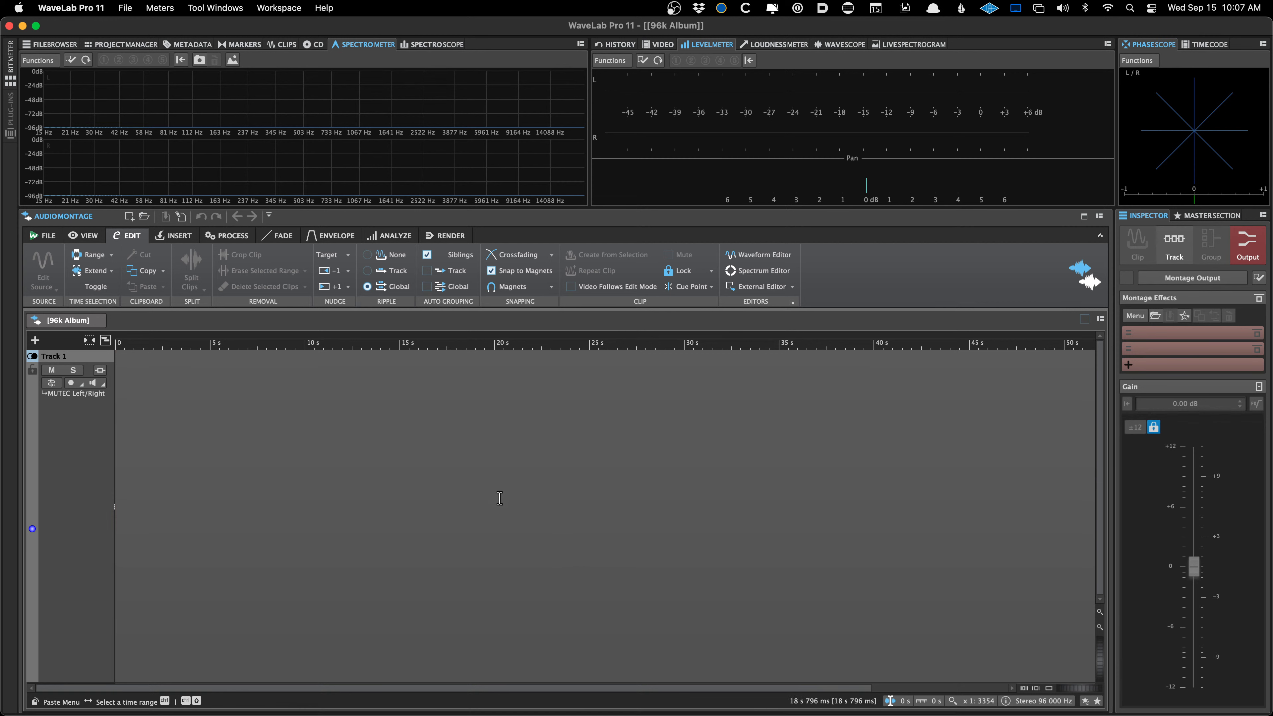
- Apply the JP Start workspace layout and shift the floating Master Section window slightly upward before hiding it
{"action": "left_click", "coordinate": [266, 7]}
{"action": "mouse_move", "coordinate": [292, 42]}
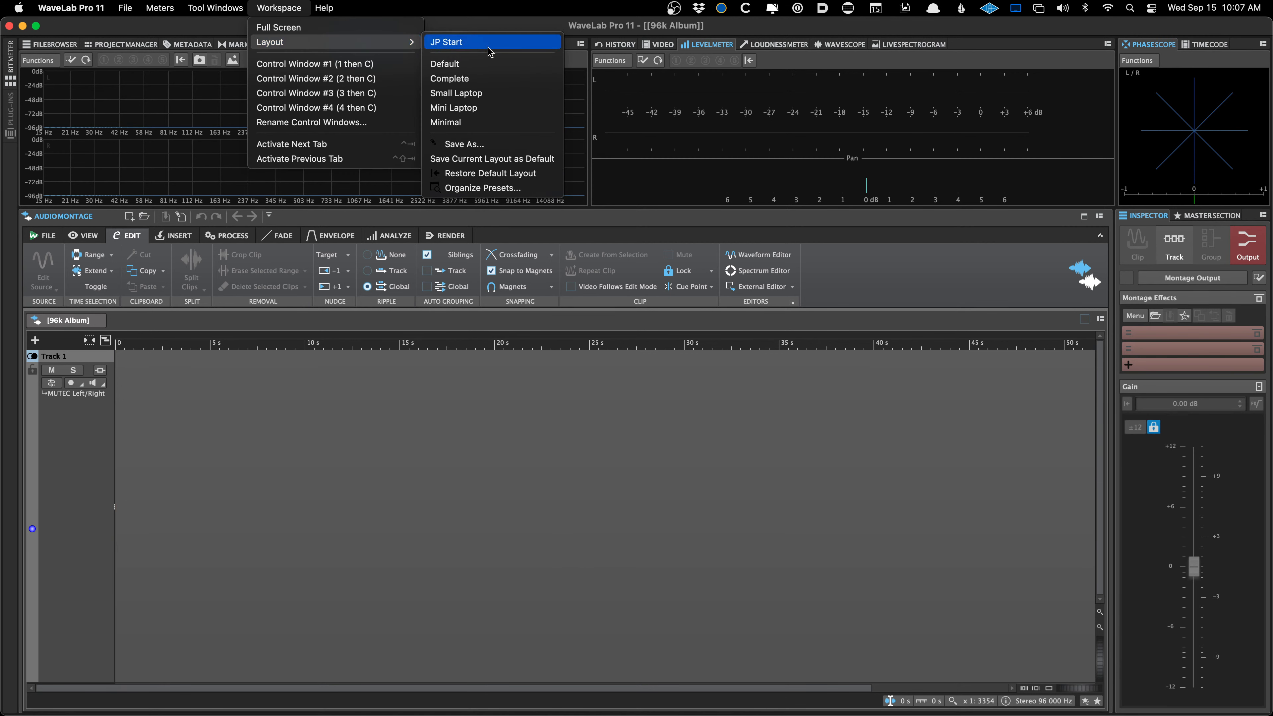
{"action": "left_click", "coordinate": [488, 44]}
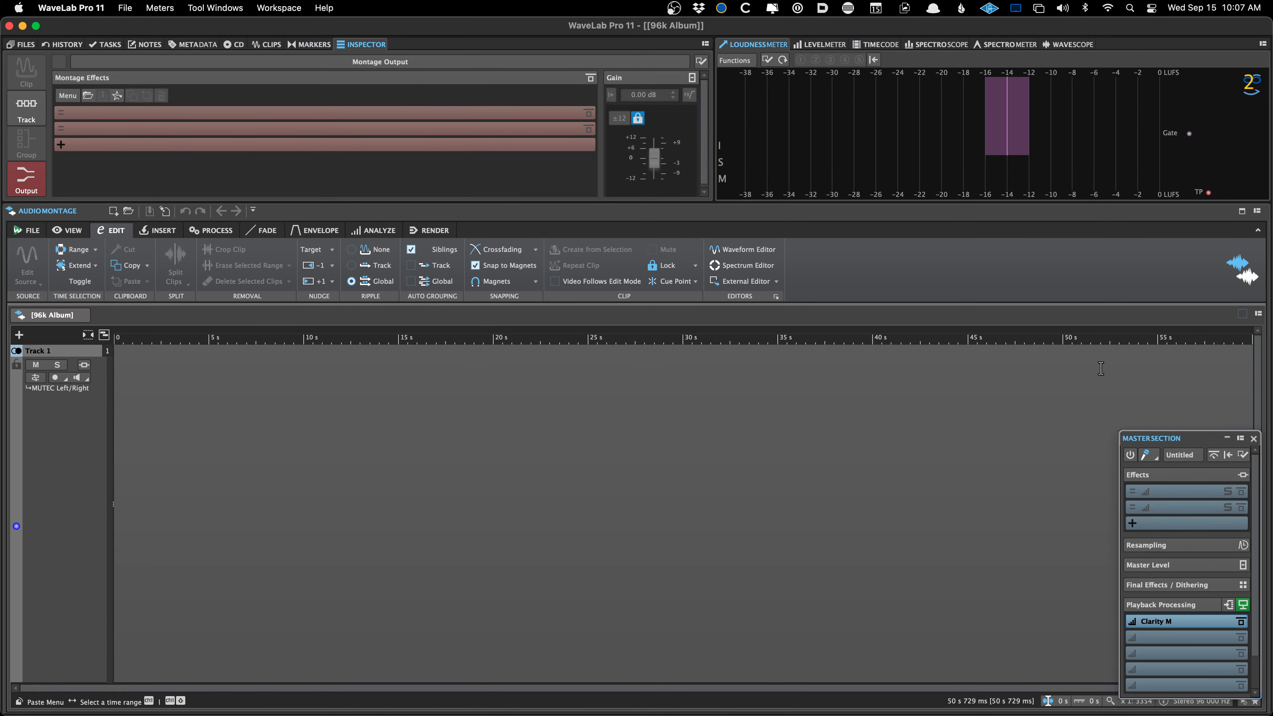
{"action": "left_click_drag", "start_coordinate": [1157, 438], "coordinate": [1151, 414]}
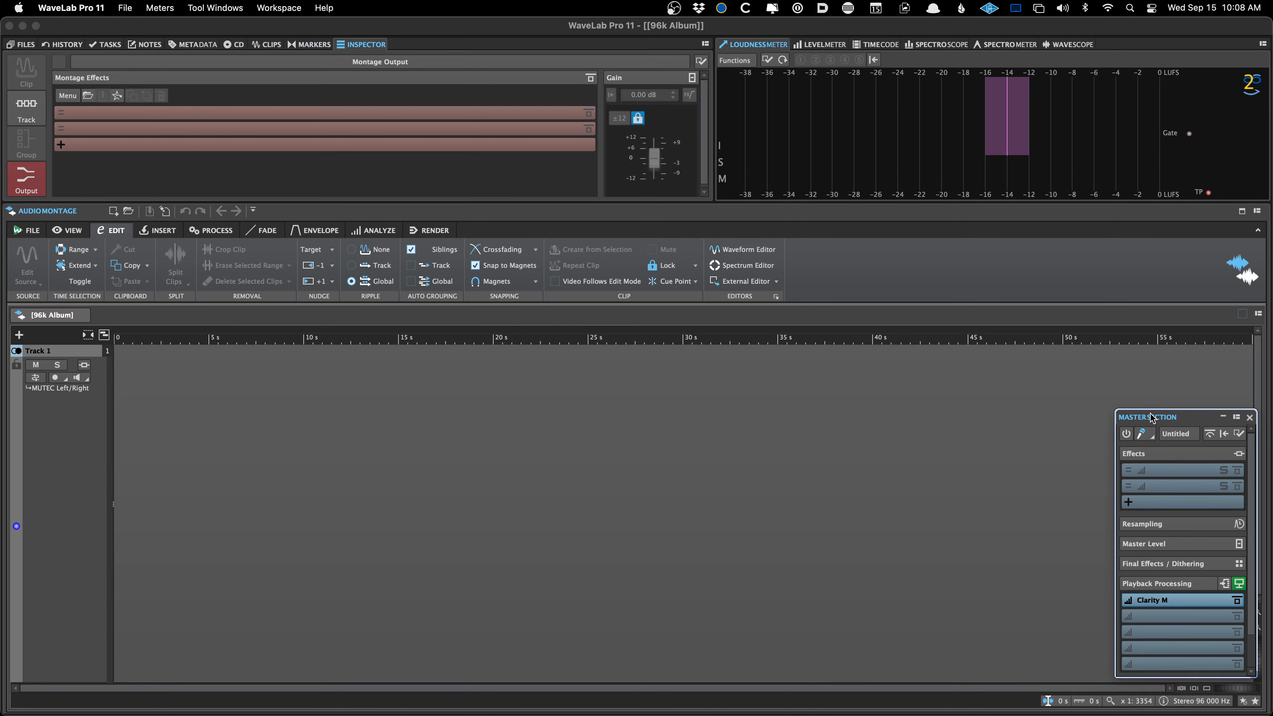
{"action": "key", "text": "Escape"}
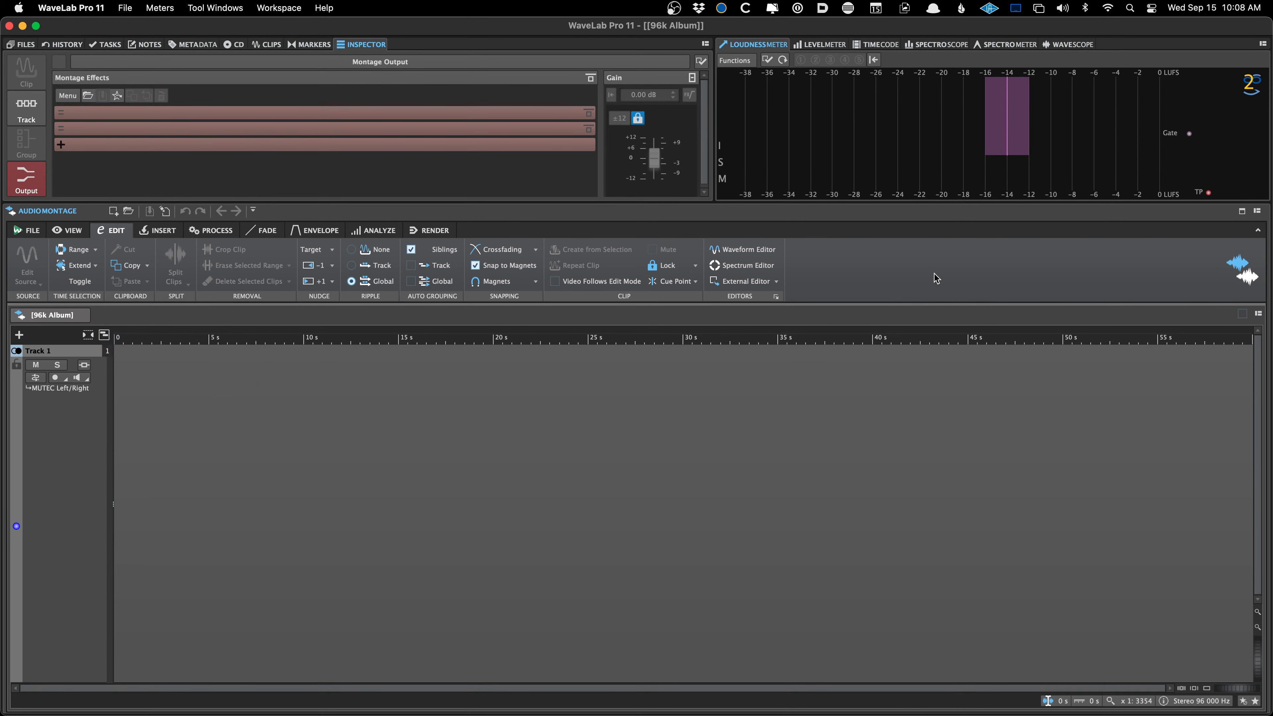
- Start inserting an audio file and browse from the Stems - rev1.6 folder to the contents of the These Days album folder
{"action": "key", "text": "super+i"}
{"action": "key", "text": "alt+Up"}
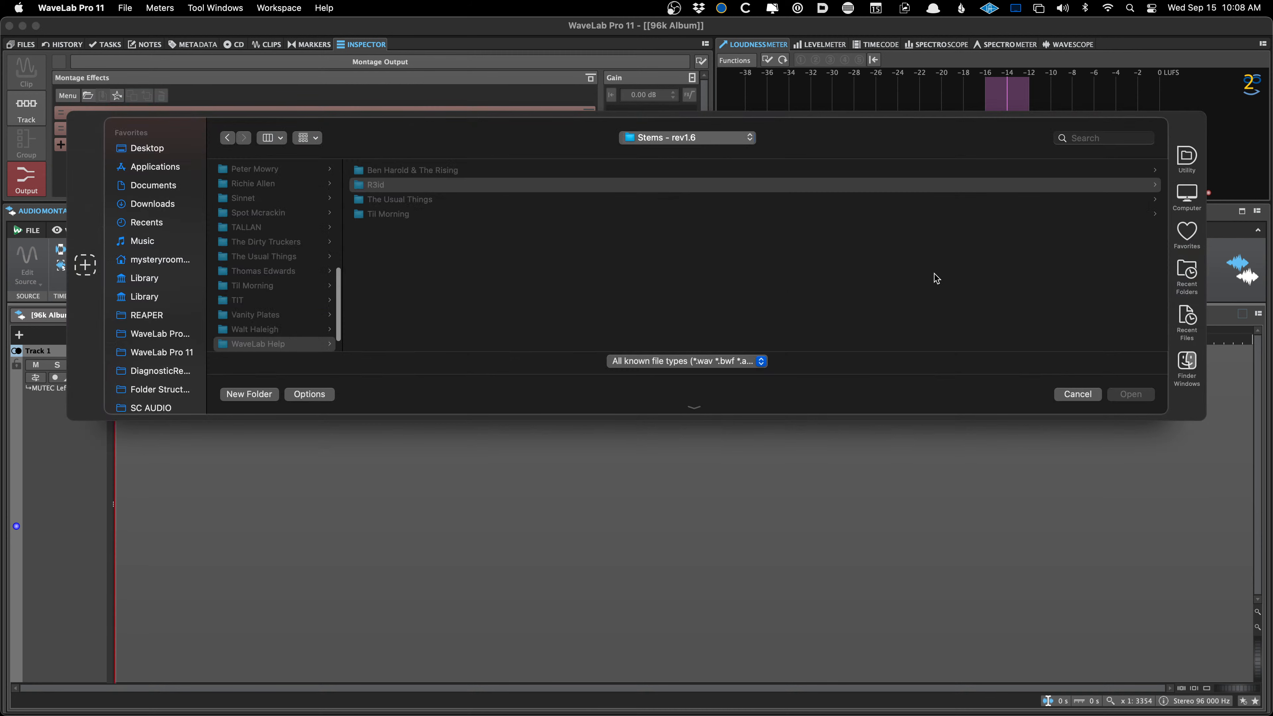
{"action": "key", "text": "Left"}
{"action": "key", "text": "Left"}
{"action": "key", "text": "Up"}
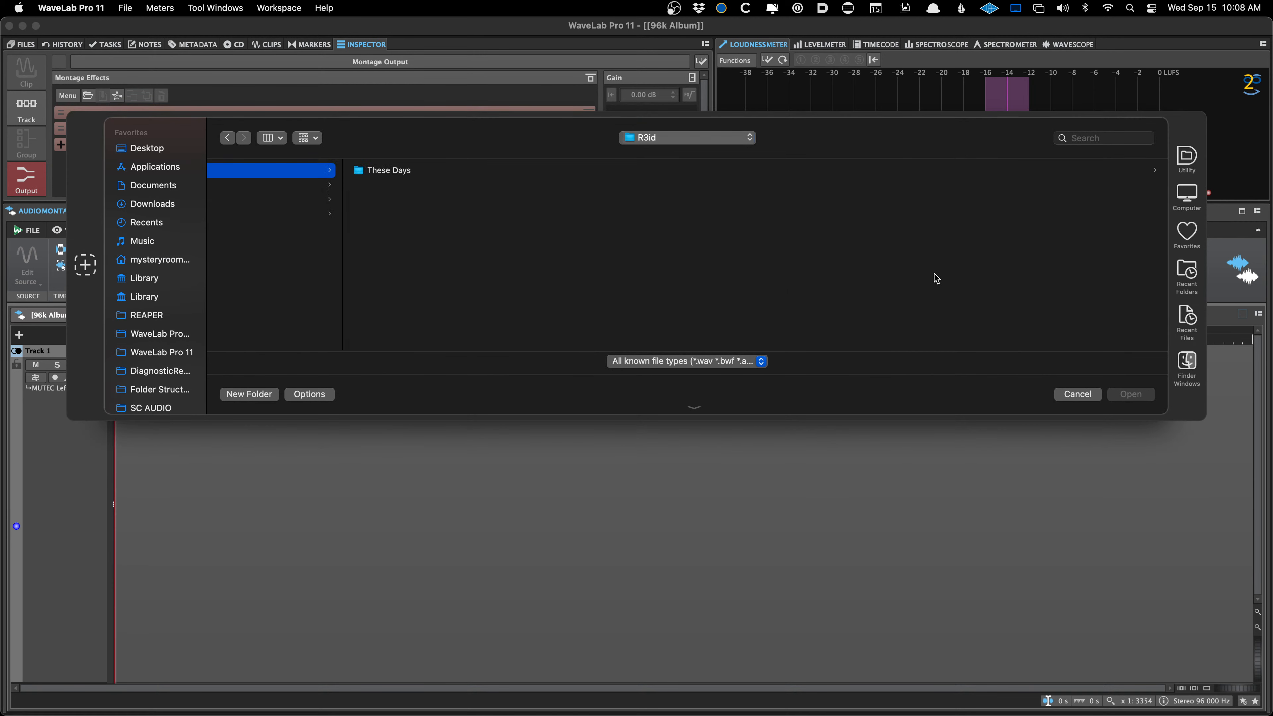
{"action": "key", "text": "Right"}
{"action": "key", "text": "Right"}
{"action": "key", "text": "Down"}
{"action": "key", "text": "Up"}
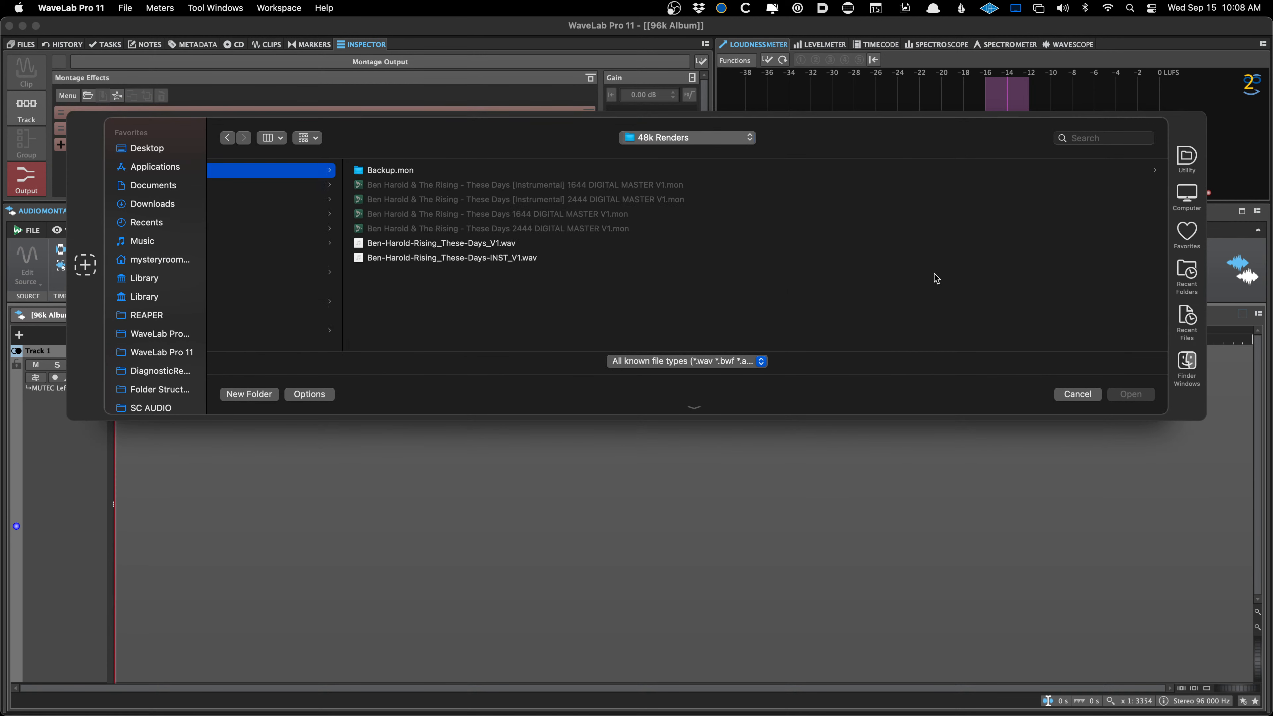
- Insert Bad Luck.wav from the Analog Captures 96k folder into Track 1
{"action": "key", "text": "Right"}
{"action": "key", "text": "Left"}
{"action": "scroll", "coordinate": [224, 198], "scroll_direction": "left", "scroll_amount": 3}
{"action": "scroll", "coordinate": [224, 198], "scroll_direction": "left", "scroll_amount": 10}
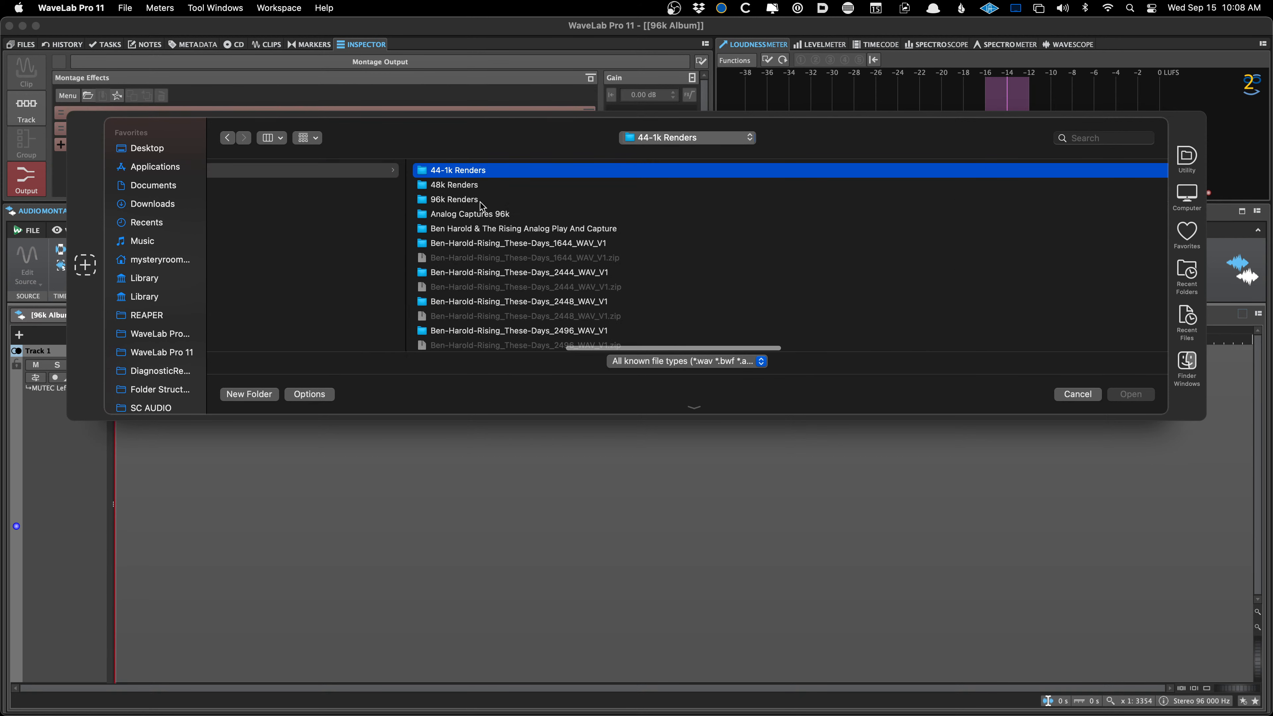
{"action": "left_click", "coordinate": [483, 214]}
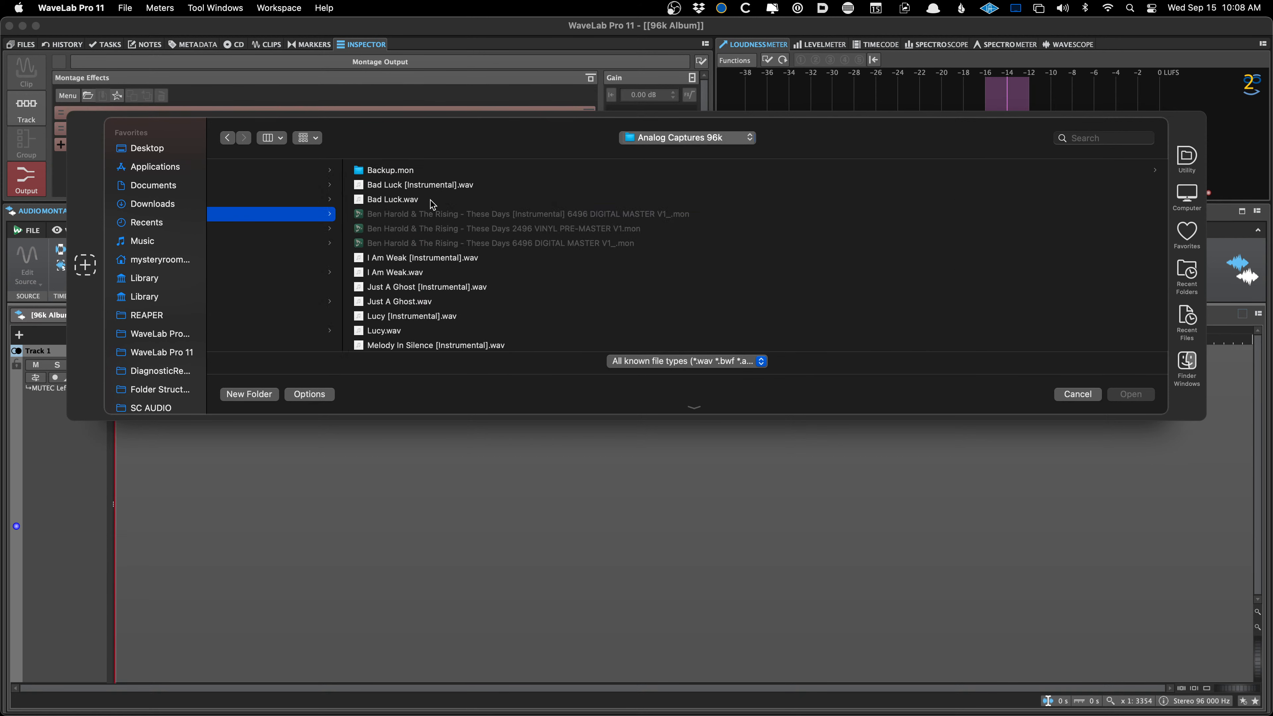
{"action": "double_click", "coordinate": [431, 200]}
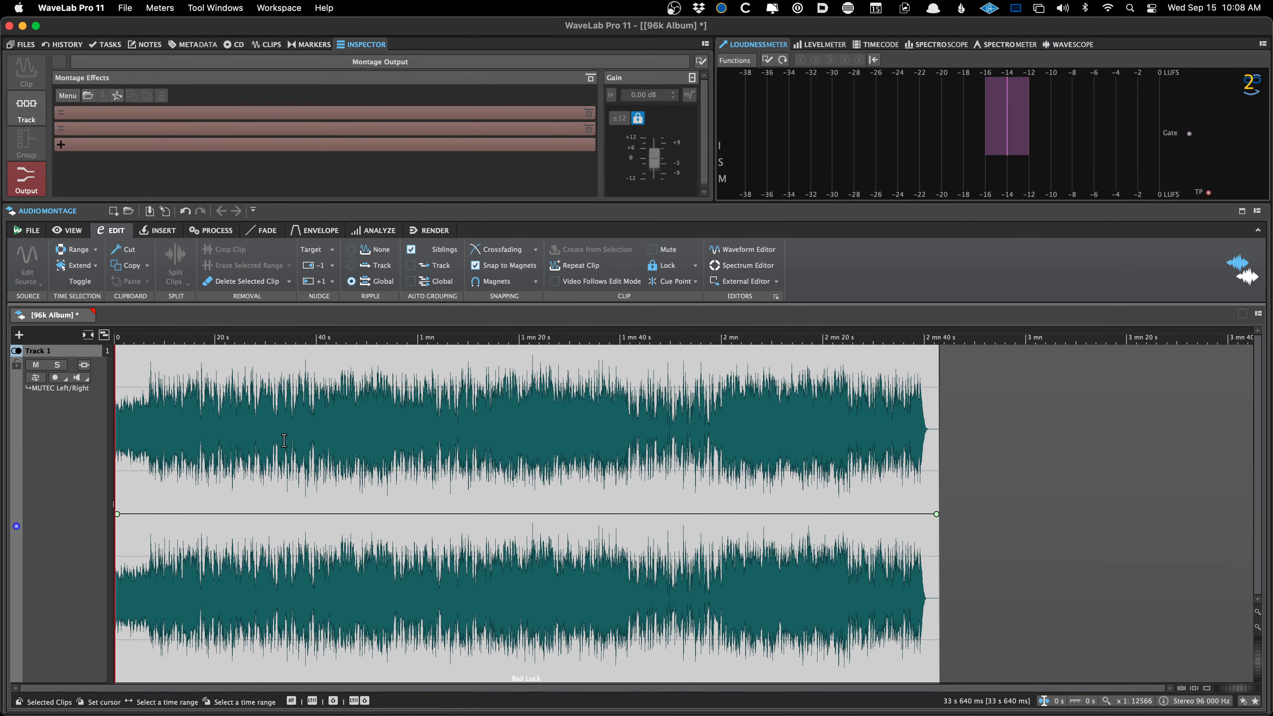
- Select the Bad Luck clip and examine its clip-level effects and envelope settings in the Inspector
{"action": "left_click", "coordinate": [202, 368]}
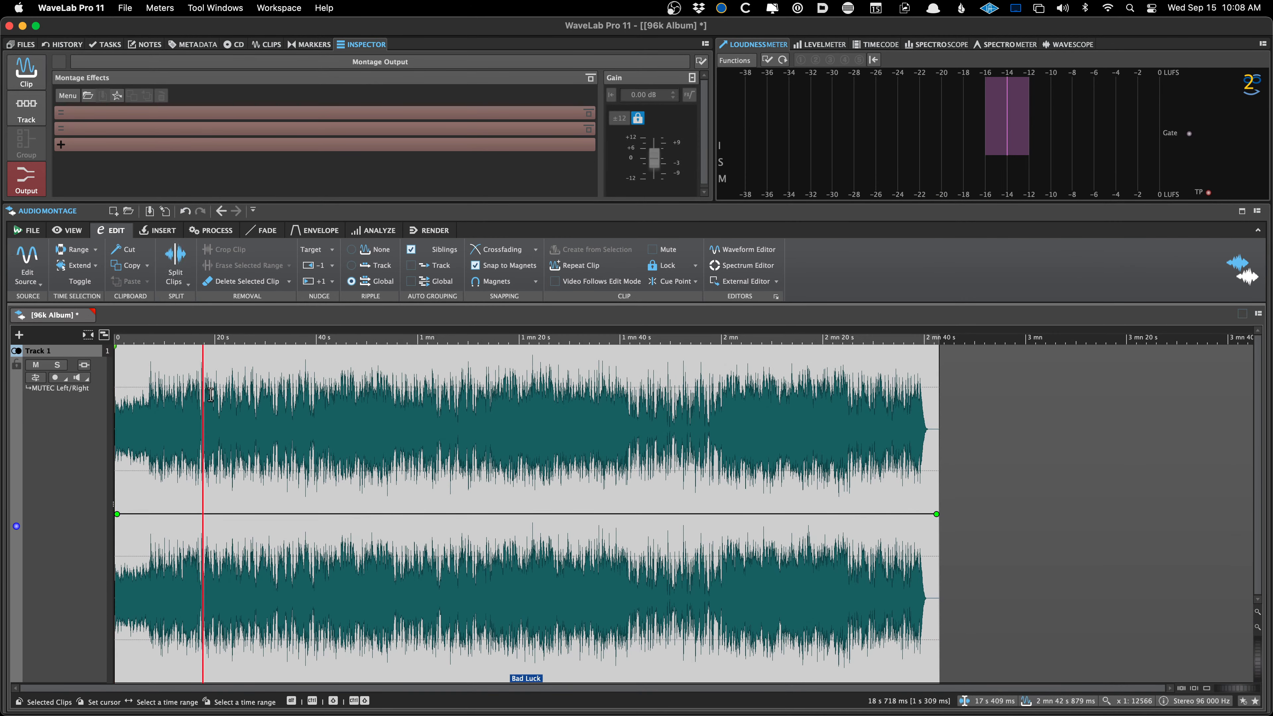
{"action": "left_click", "coordinate": [44, 102]}
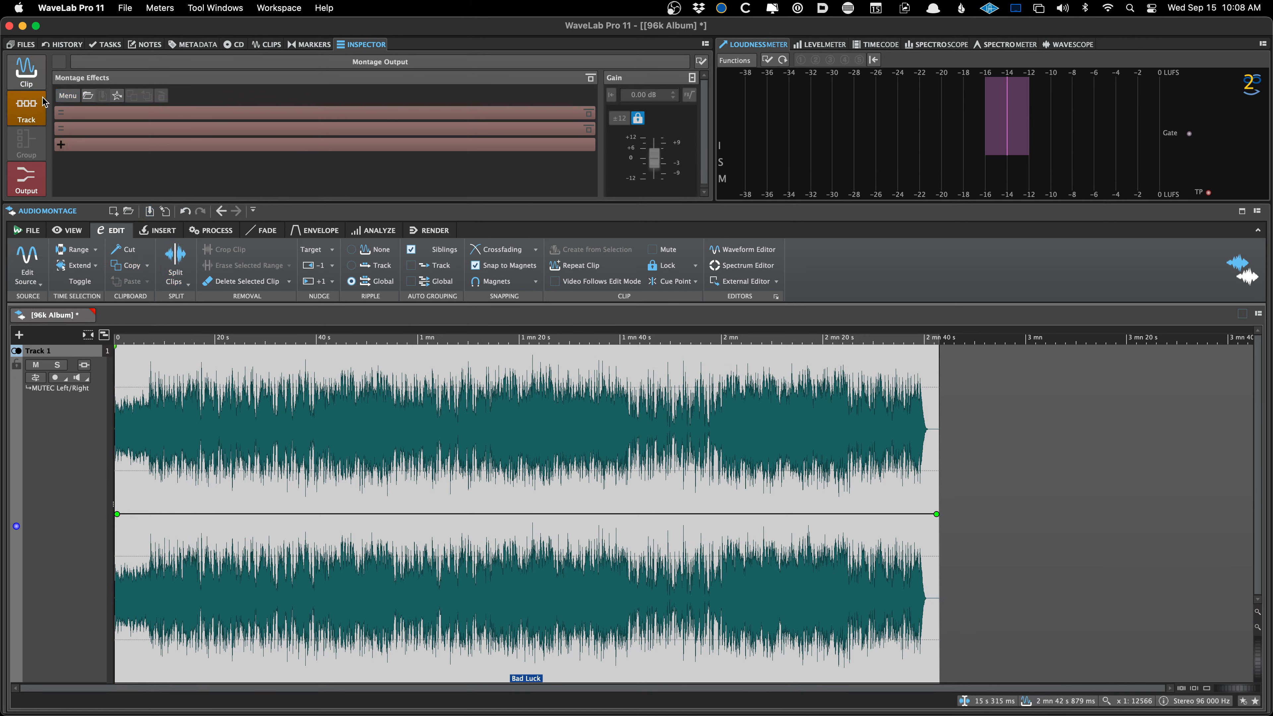
{"action": "left_click", "coordinate": [26, 70]}
{"action": "left_click", "coordinate": [210, 391]}
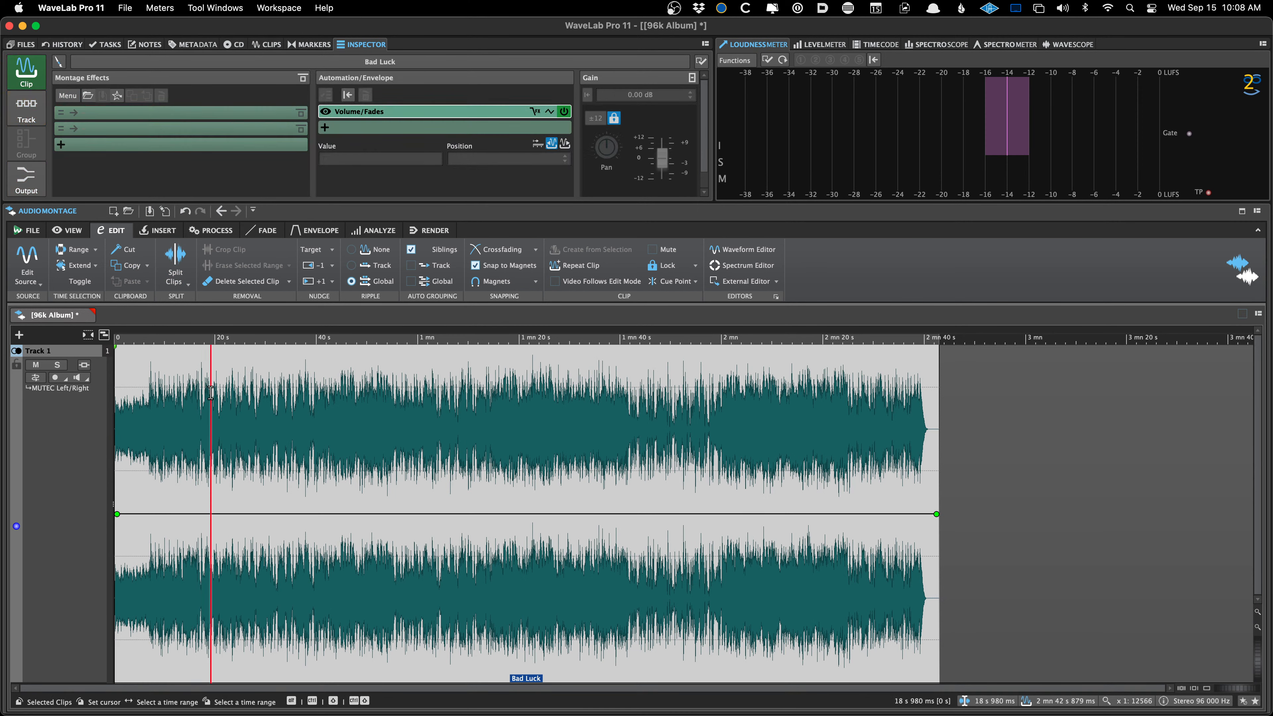
{"action": "left_click_drag", "start_coordinate": [976, 451], "coordinate": [973, 452]}
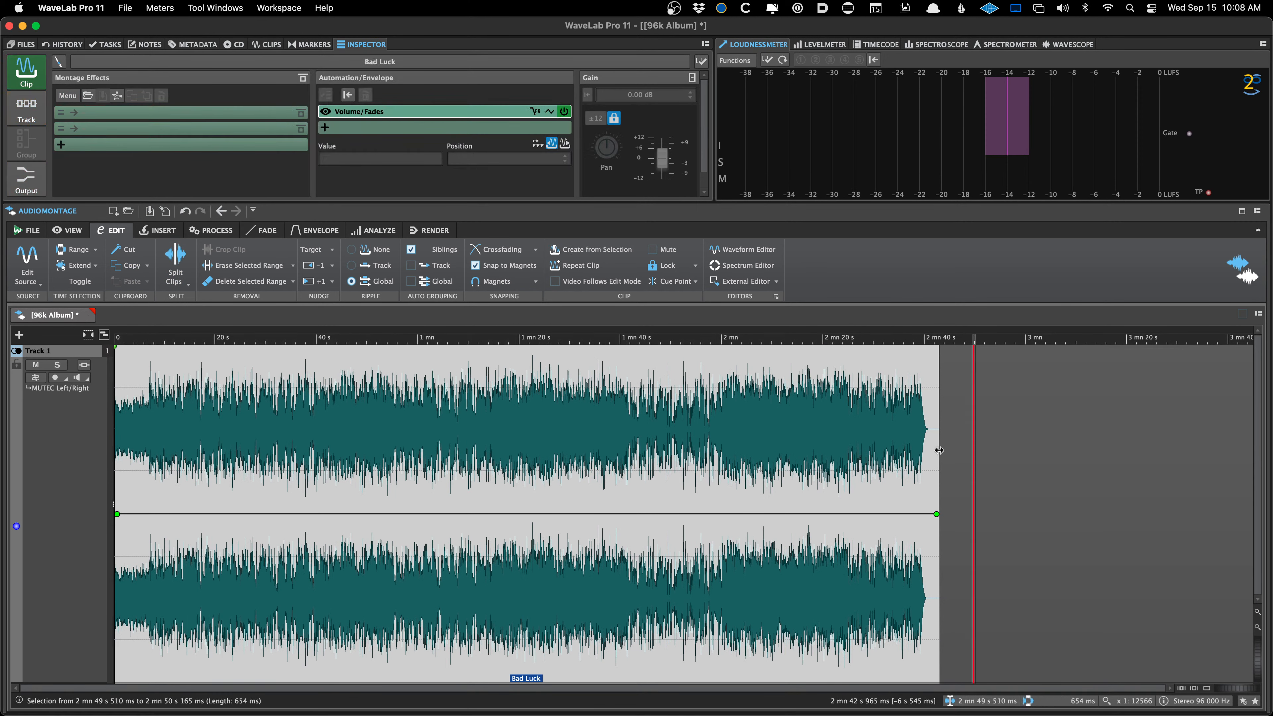
{"action": "left_click", "coordinate": [824, 457]}
{"action": "left_click", "coordinate": [660, 459]}
- Examine the track and montage output effects, including the plug-in list for the first output slot
{"action": "left_click", "coordinate": [26, 106]}
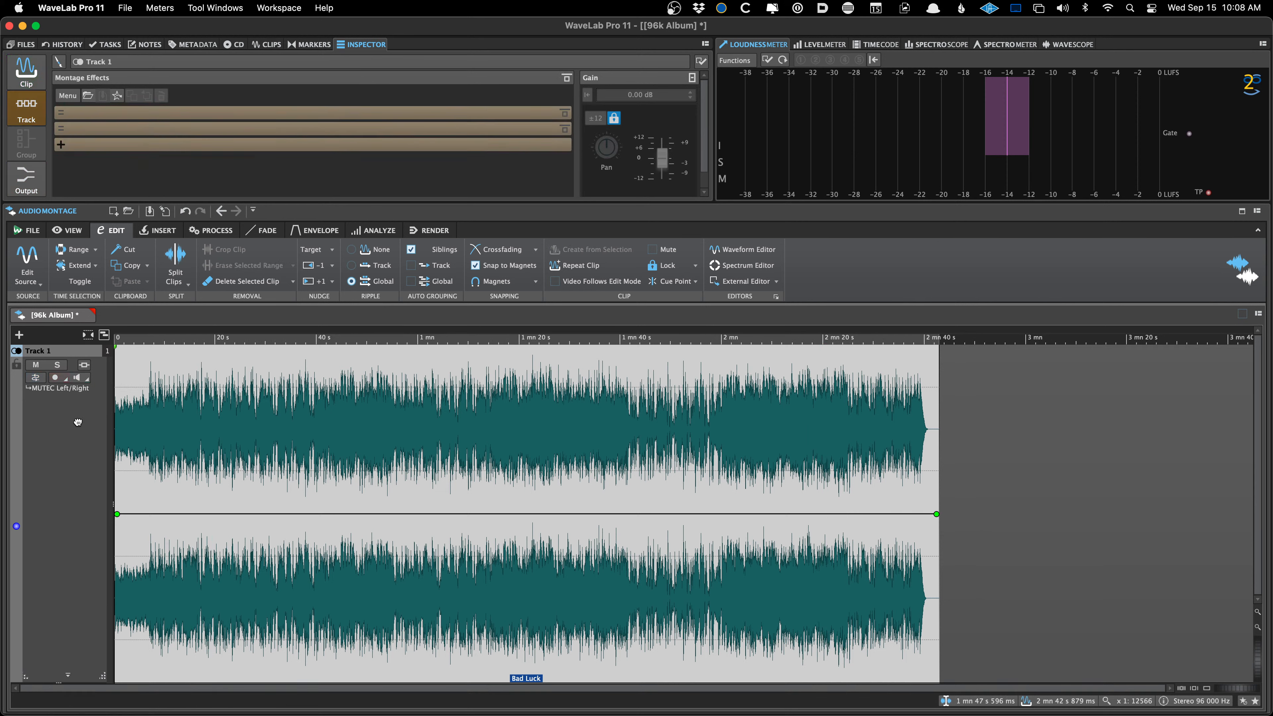
{"action": "left_click", "coordinate": [27, 178]}
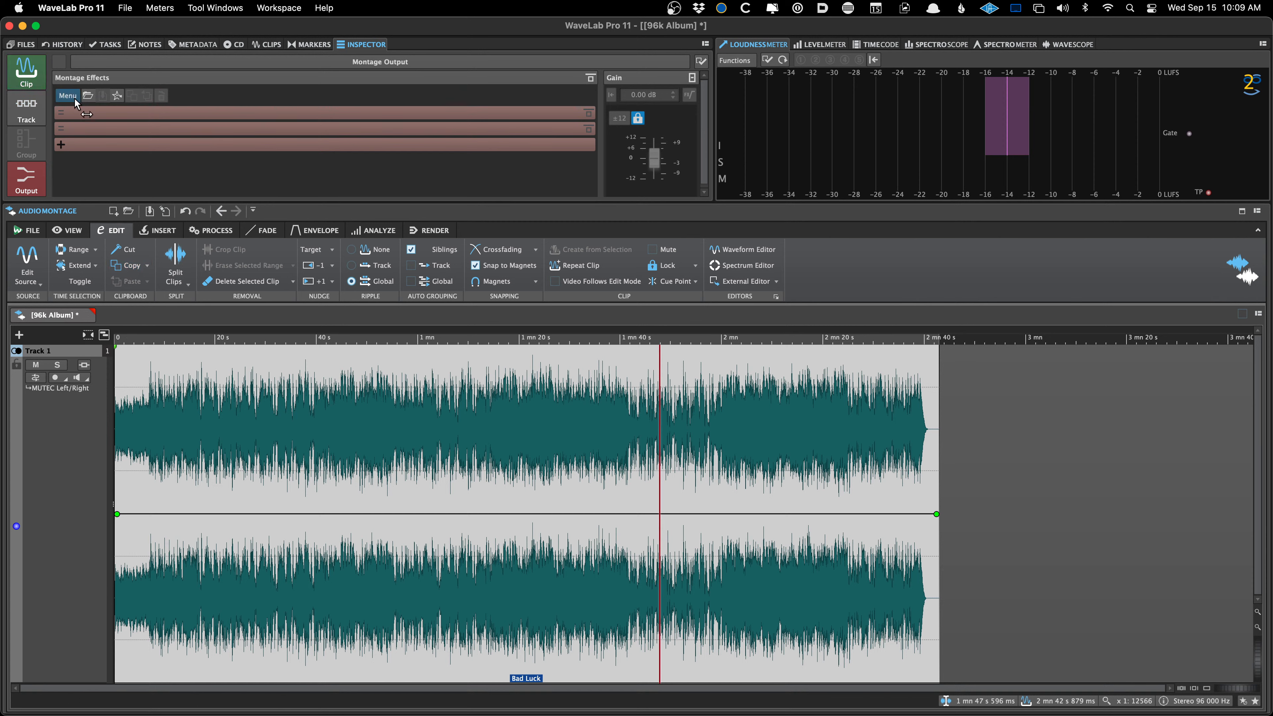
{"action": "scroll", "coordinate": [89, 111], "scroll_direction": "down", "scroll_amount": 1}
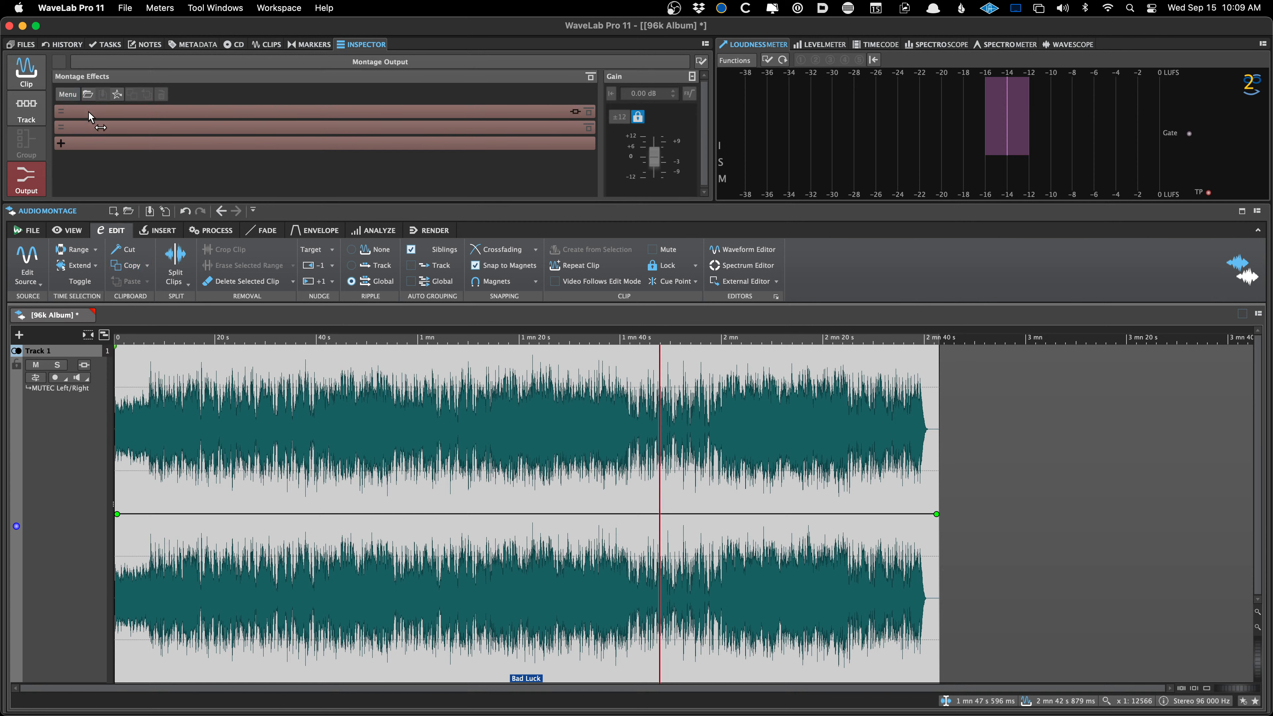
{"action": "left_click", "coordinate": [89, 115]}
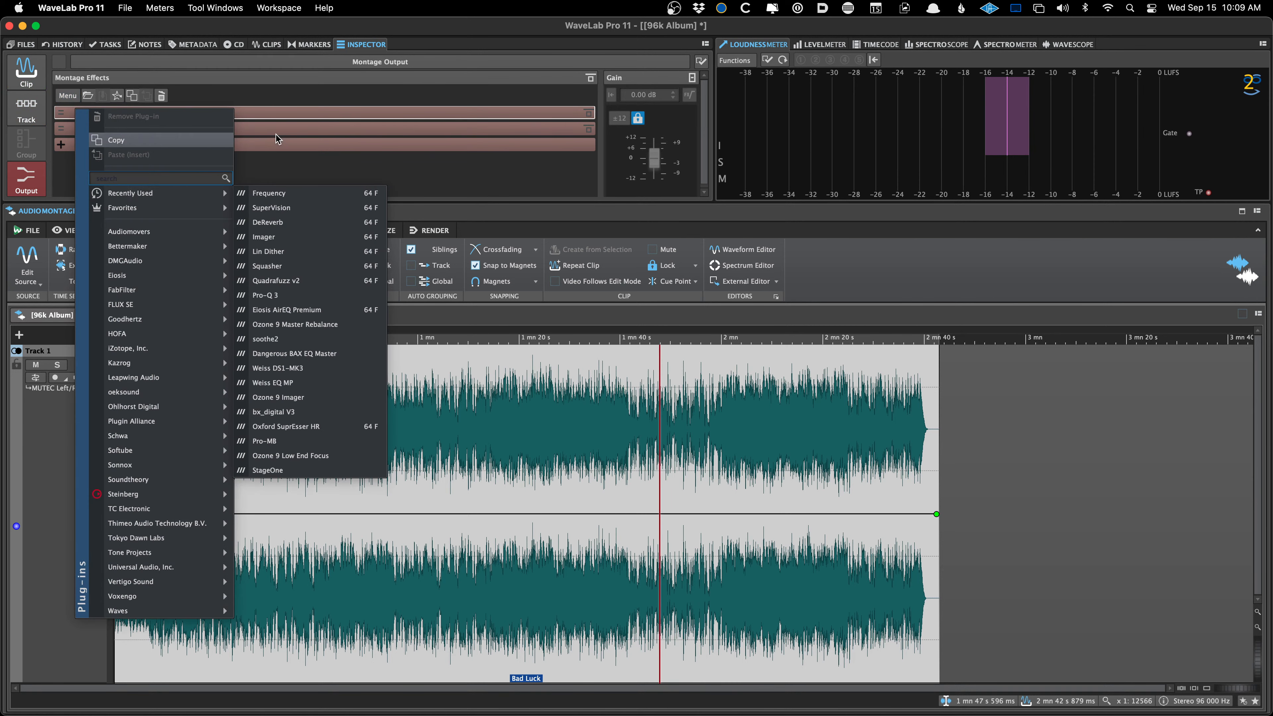
{"action": "left_click", "coordinate": [276, 138]}
- Review the effect slots of the Bad Luck clip, Track 1 and the montage output once more
{"action": "left_click", "coordinate": [26, 72]}
{"action": "left_click", "coordinate": [274, 479]}
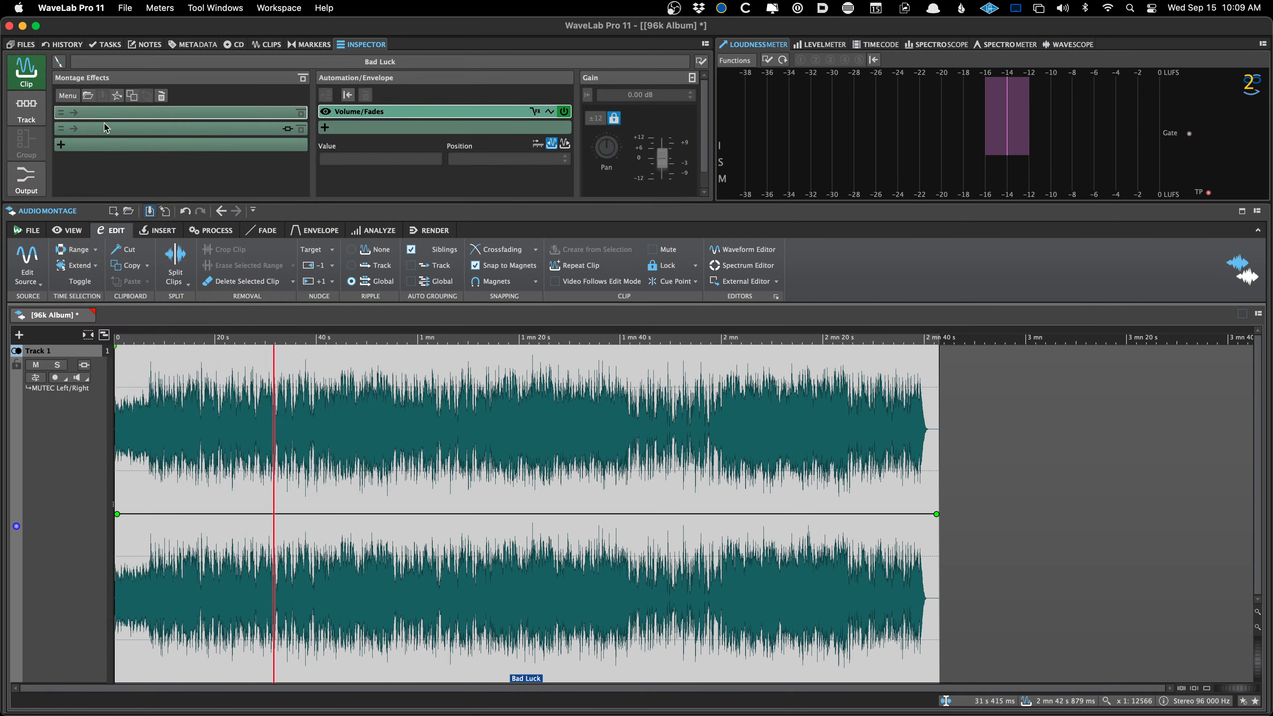
{"action": "left_click", "coordinate": [35, 115]}
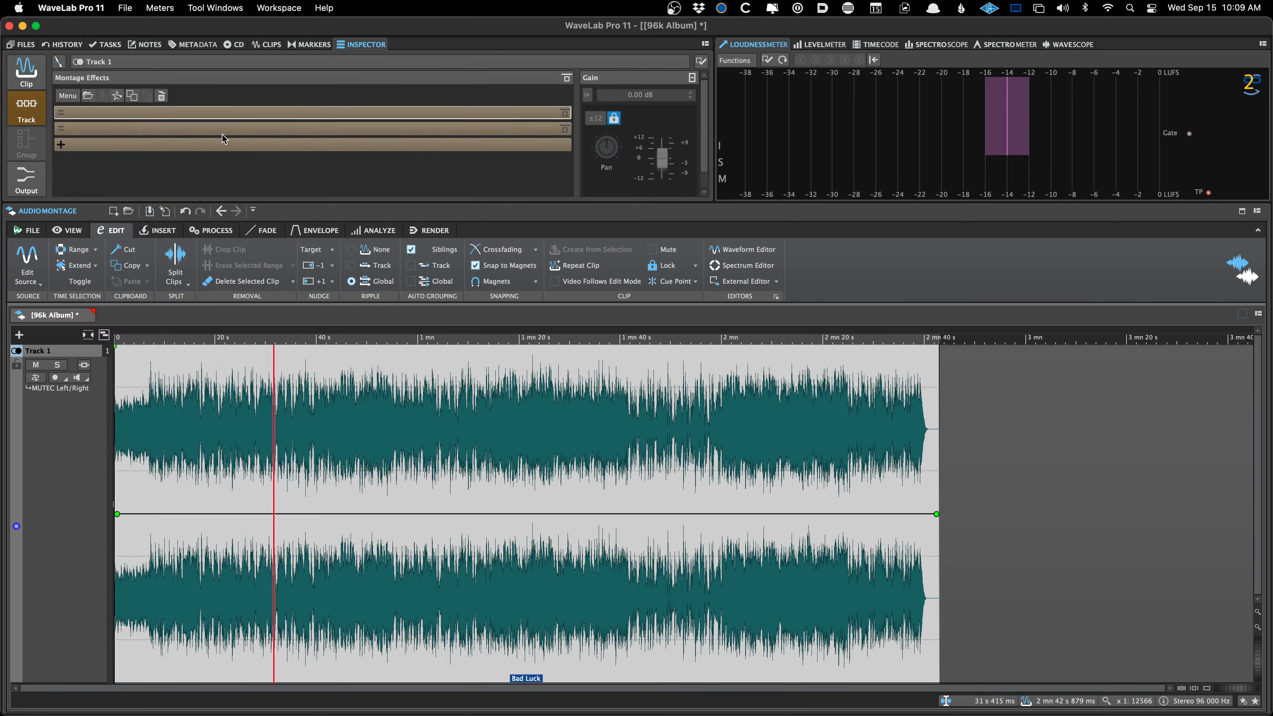
{"action": "left_click", "coordinate": [26, 182]}
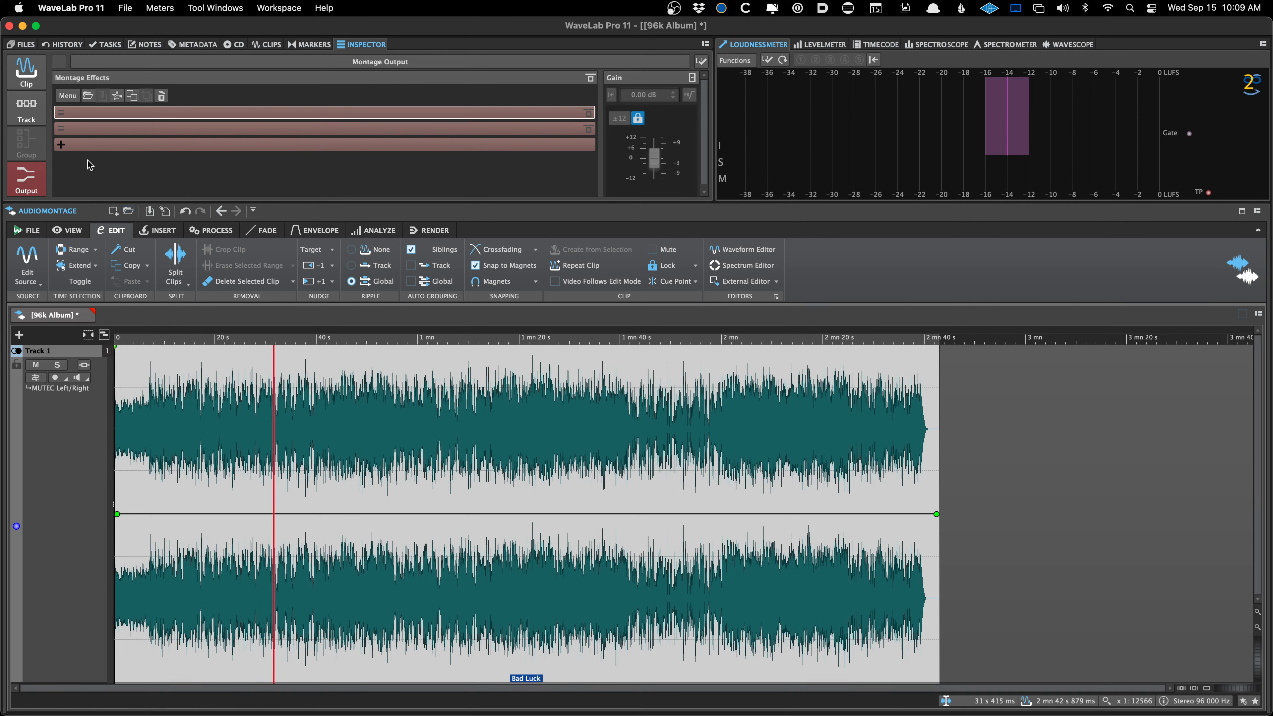
{"action": "key", "text": "super+c"}
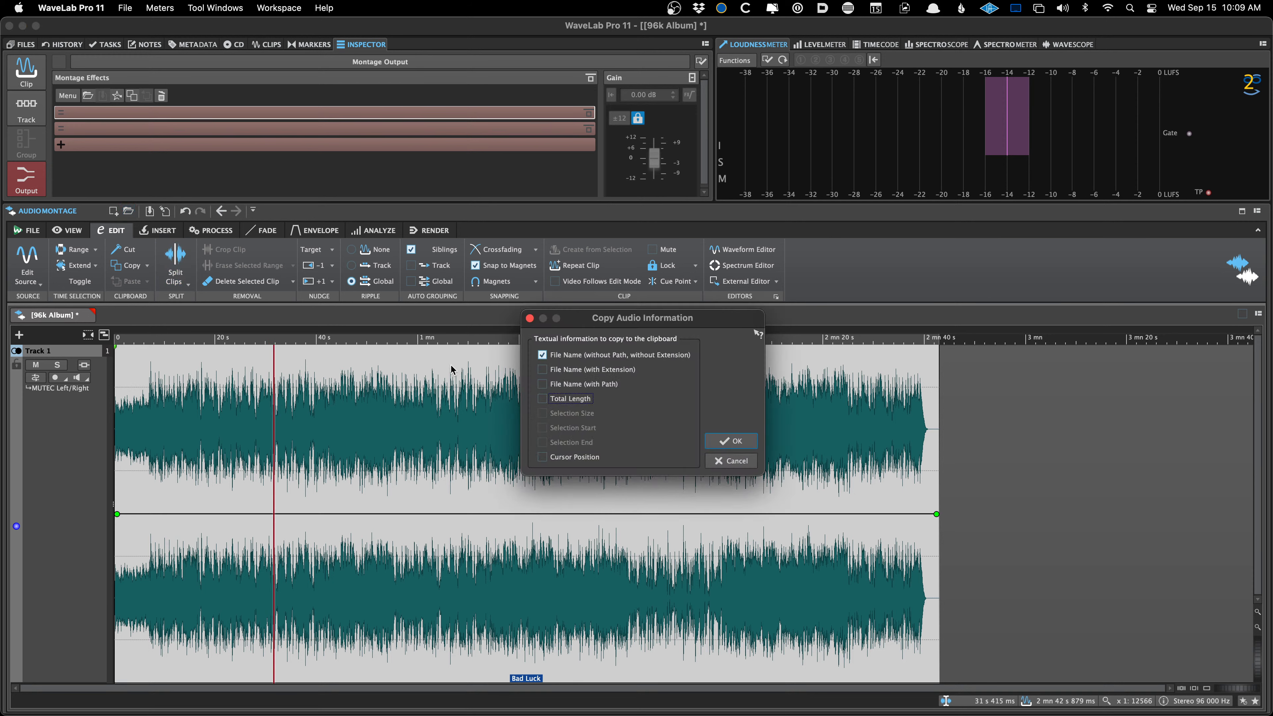
{"action": "left_click", "coordinate": [731, 460]}
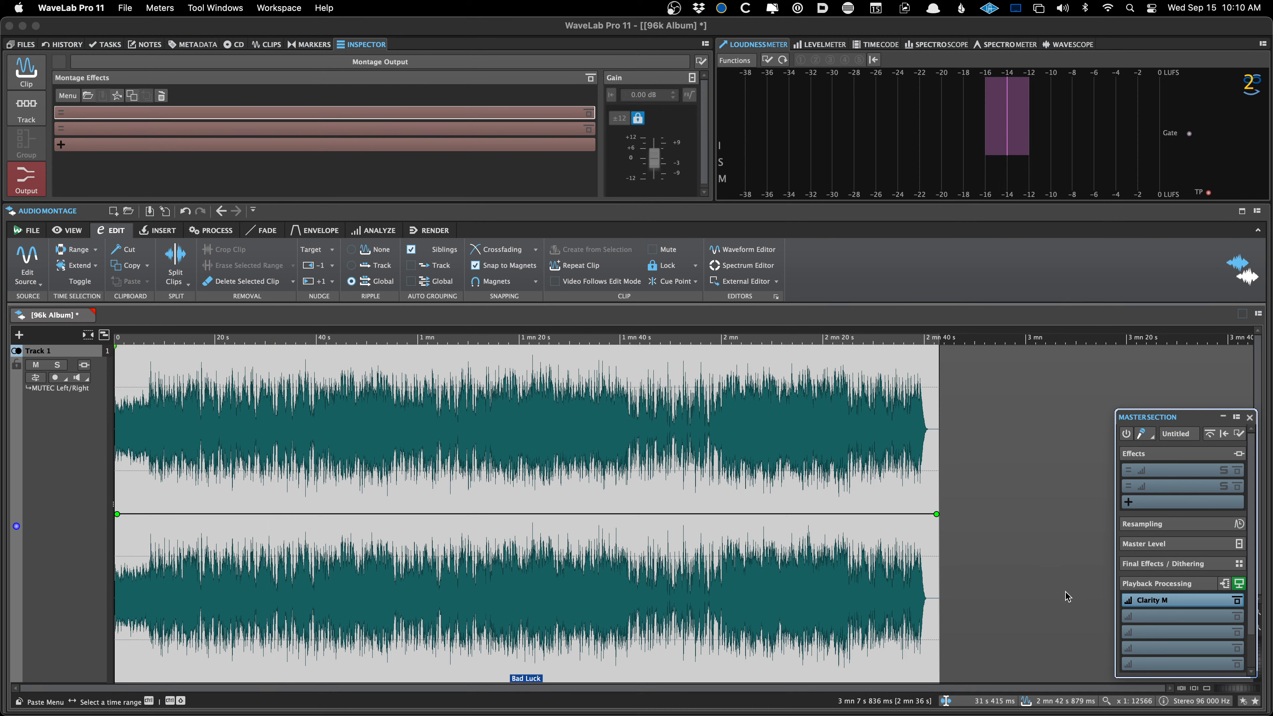
- Load Steinberg's Encoder Checker into the Playback Processing slot below Clarity M, and remove it from that slot
{"action": "left_click", "coordinate": [1152, 616]}
{"action": "mouse_move", "coordinate": [1175, 666]}
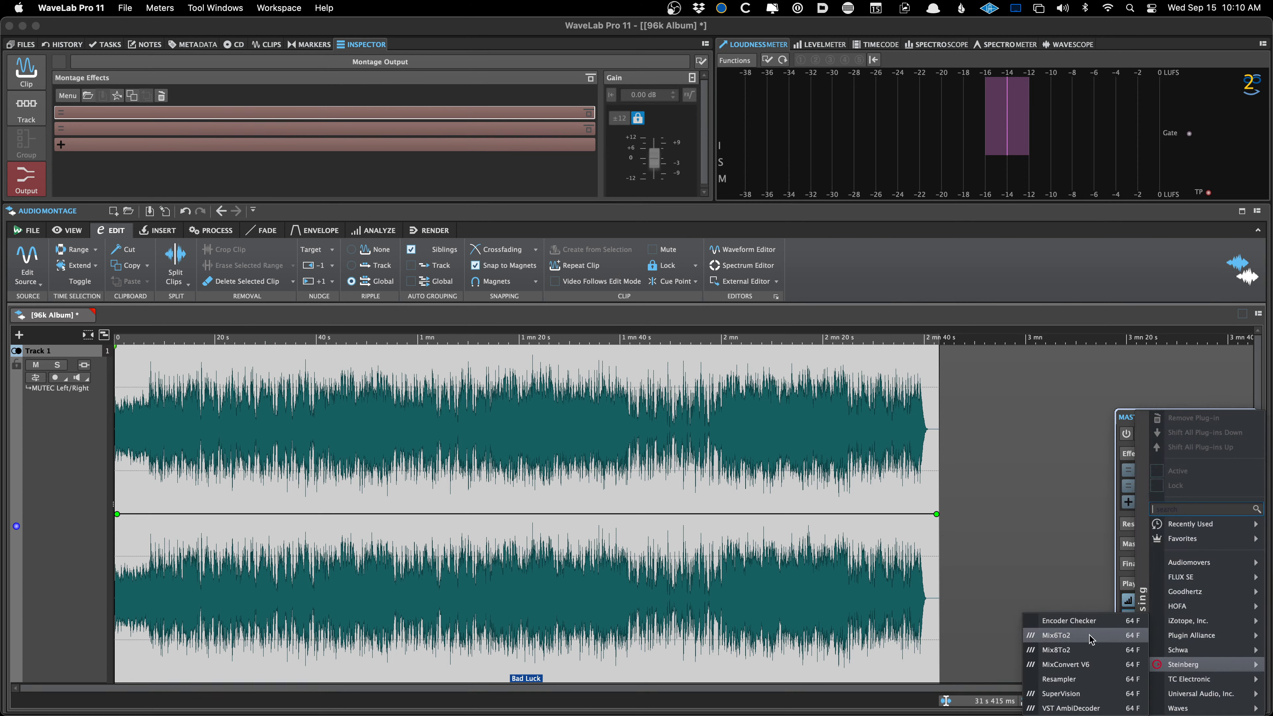
{"action": "left_click", "coordinate": [1083, 621]}
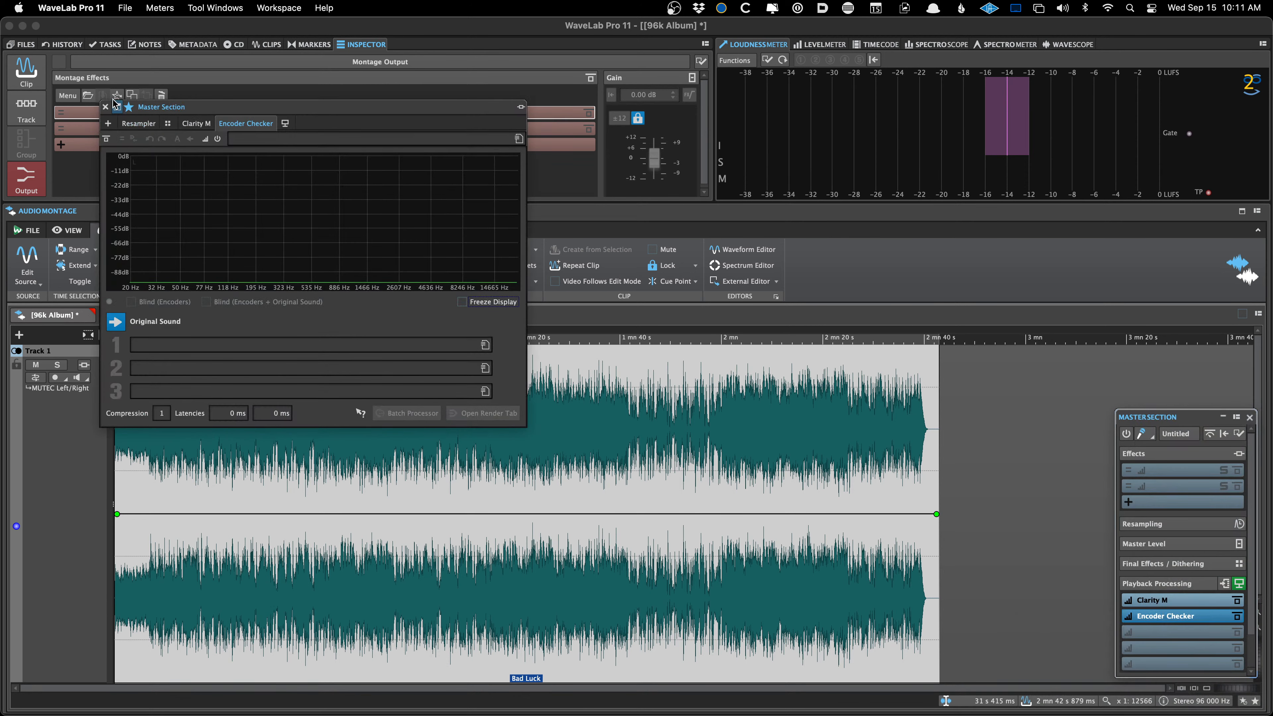
{"action": "left_click", "coordinate": [105, 106]}
{"action": "left_click", "coordinate": [1163, 612]}
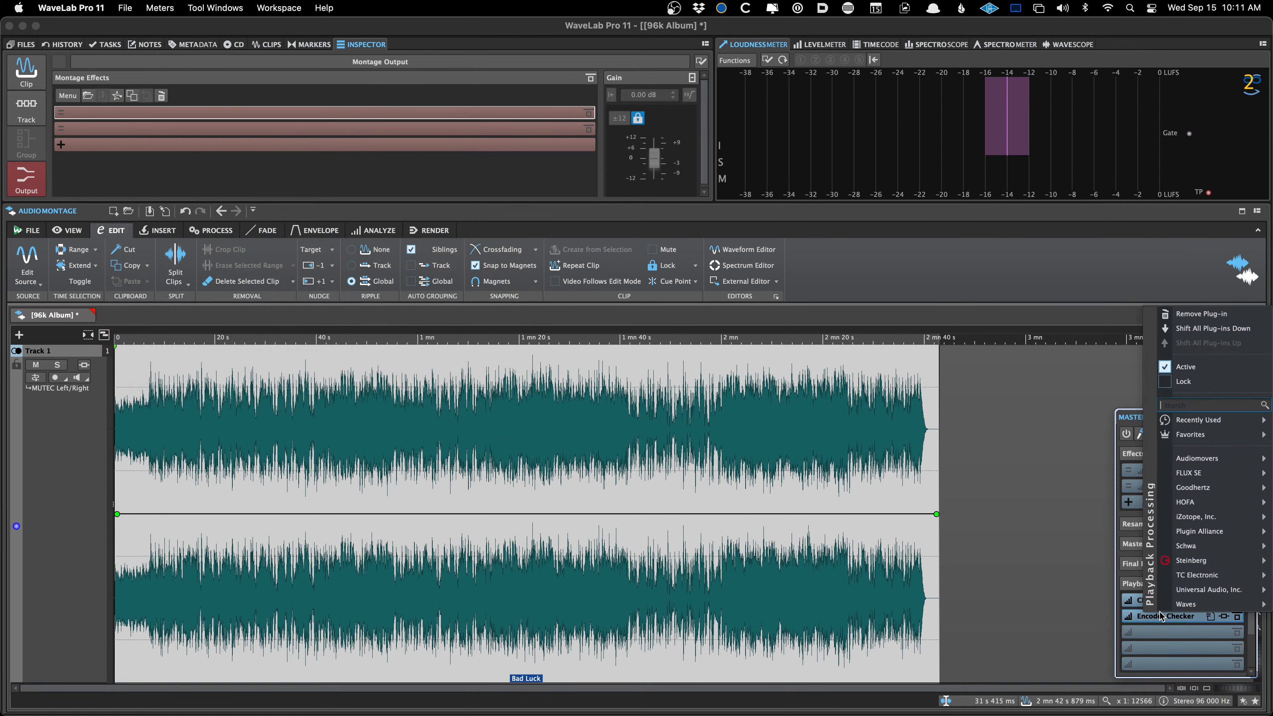
{"action": "left_click", "coordinate": [1203, 319]}
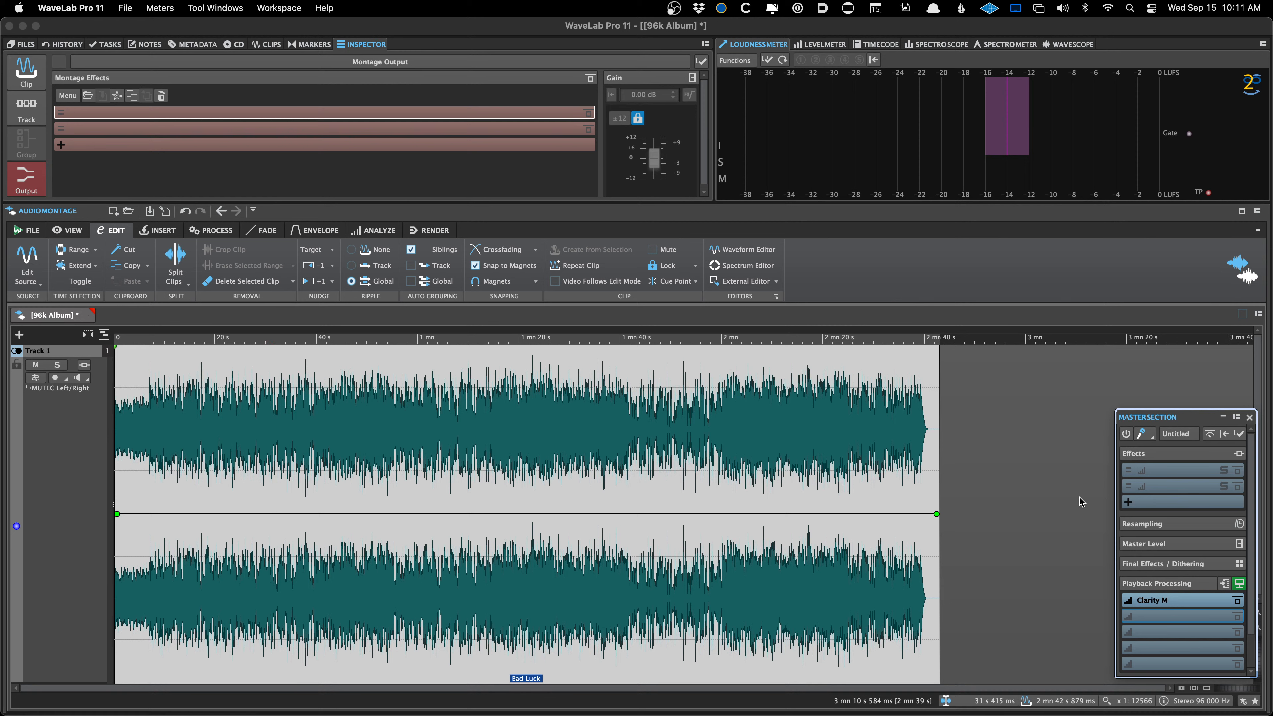
- Load Plugin Alliance's Vertigo VSM-3 into the first montage output effect slot and reposition its window
{"action": "left_click", "coordinate": [243, 118]}
{"action": "mouse_move", "coordinate": [297, 197]}
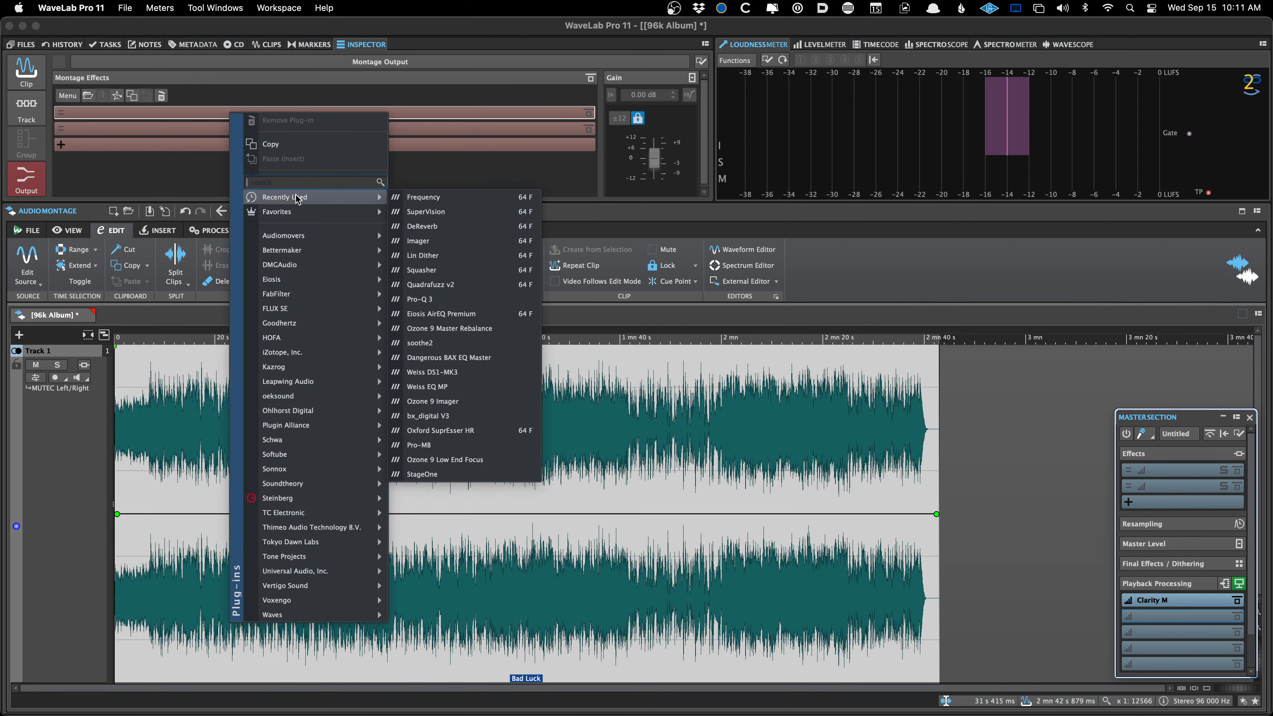
{"action": "mouse_move", "coordinate": [293, 440]}
{"action": "mouse_move", "coordinate": [281, 614]}
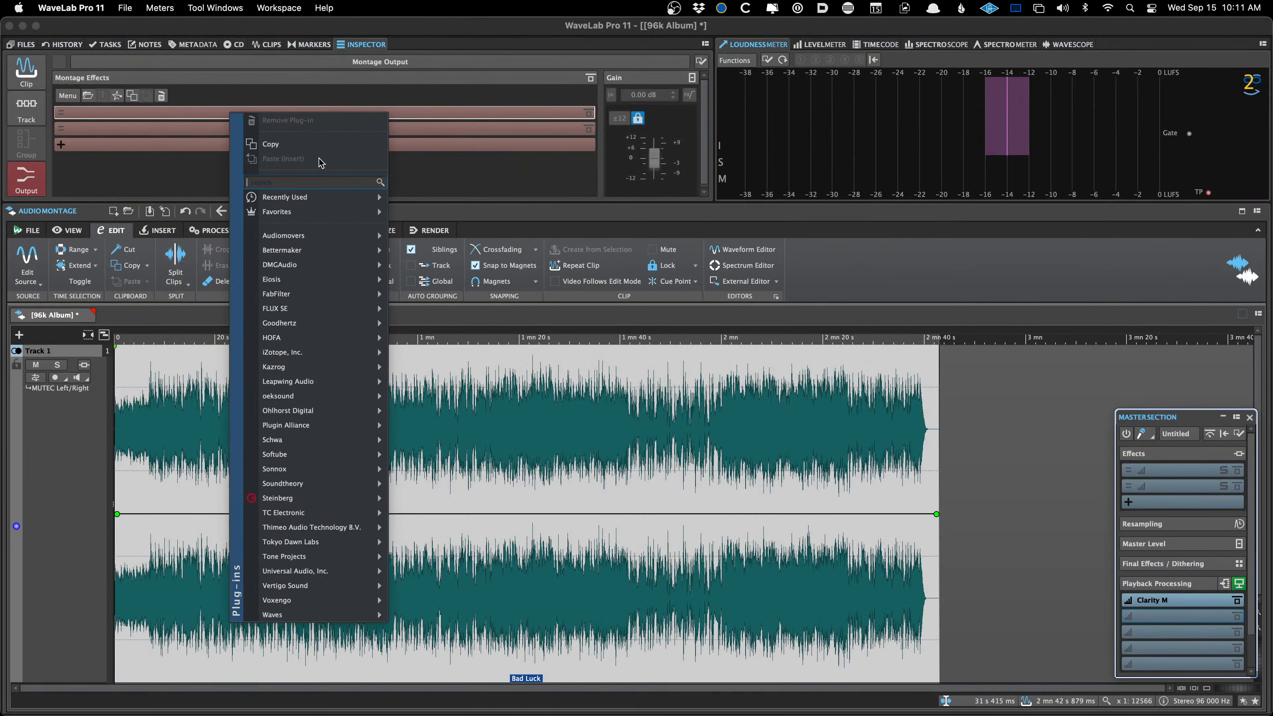
{"action": "mouse_move", "coordinate": [321, 348]}
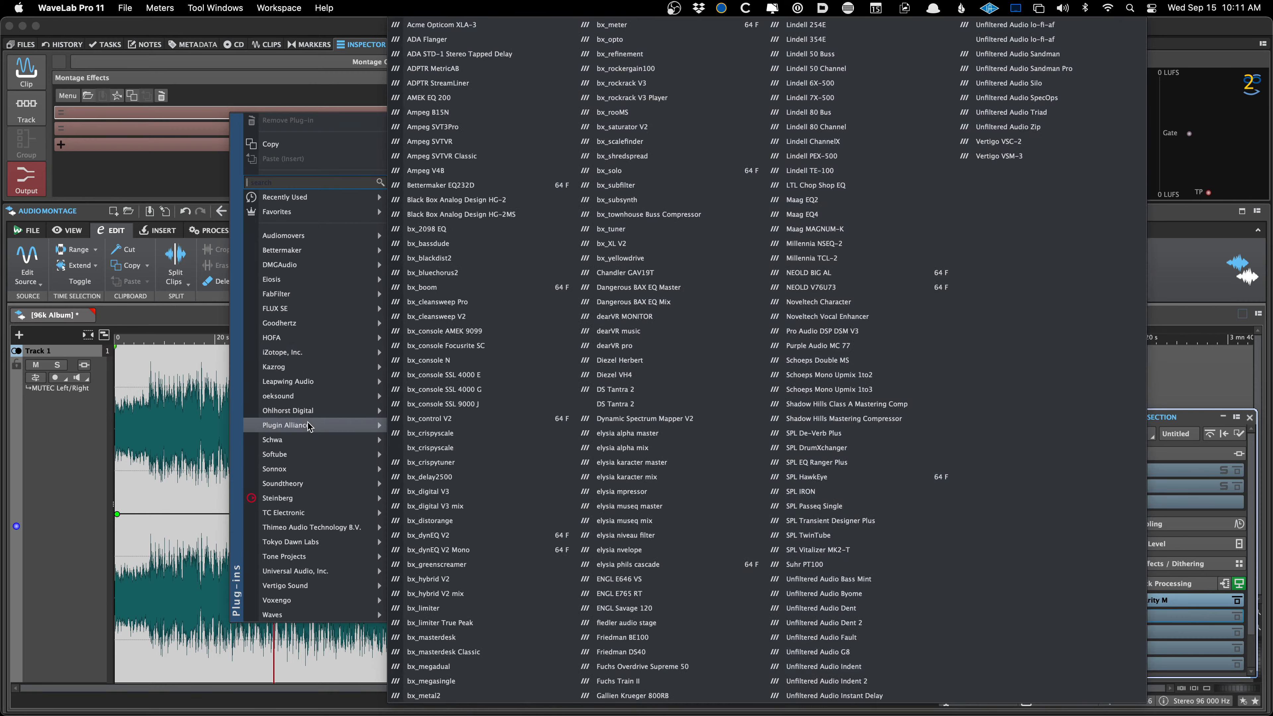
{"action": "left_click", "coordinate": [1002, 156]}
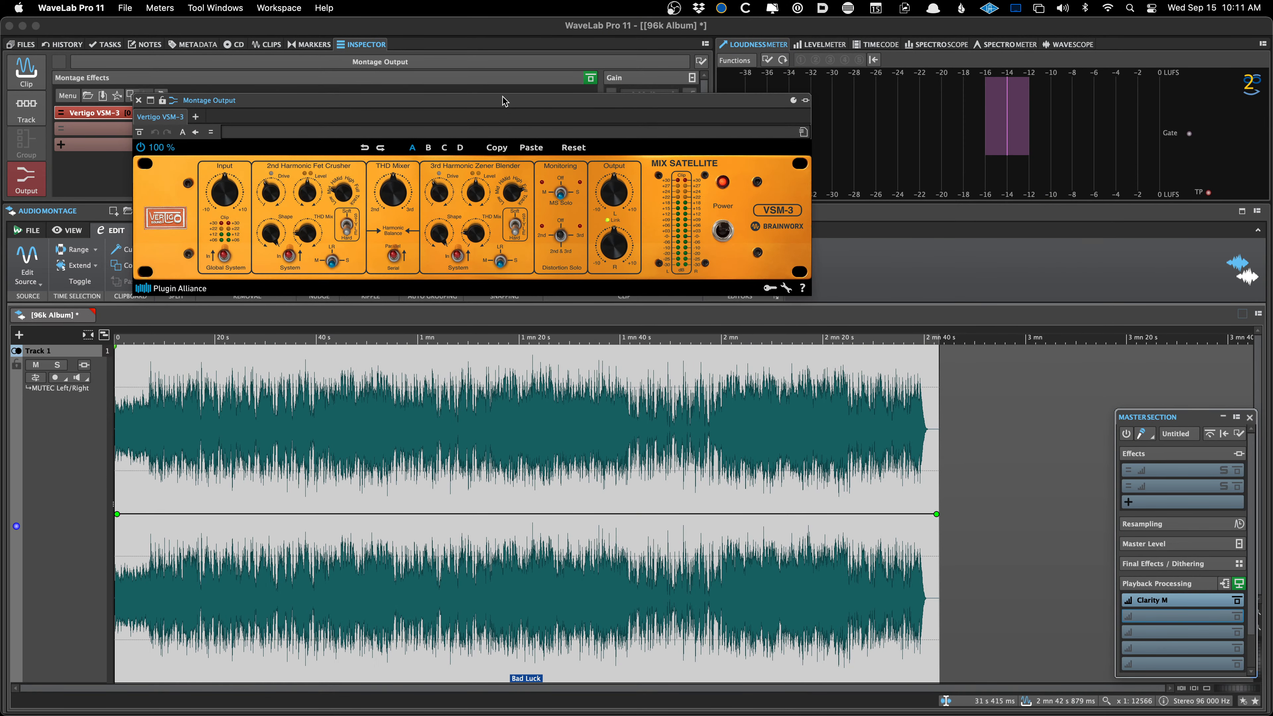
{"action": "left_click_drag", "start_coordinate": [503, 98], "coordinate": [584, 116]}
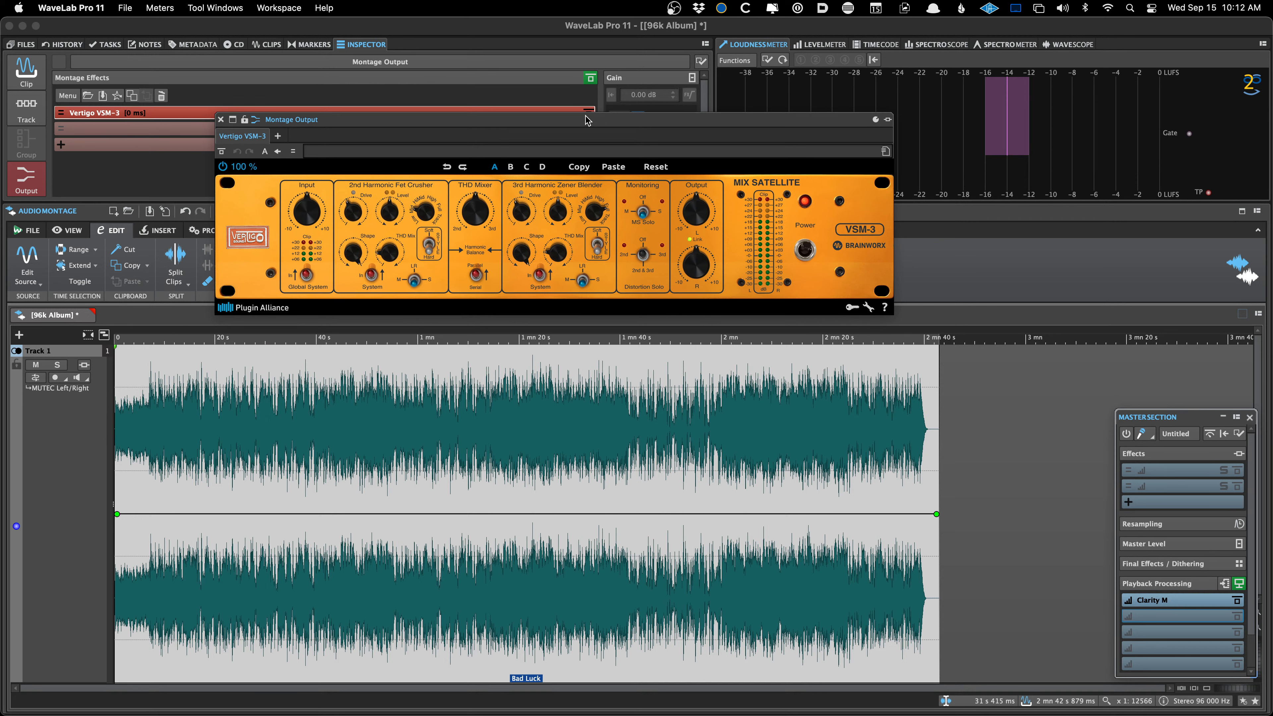
{"action": "left_click_drag", "start_coordinate": [523, 131], "coordinate": [576, 145]}
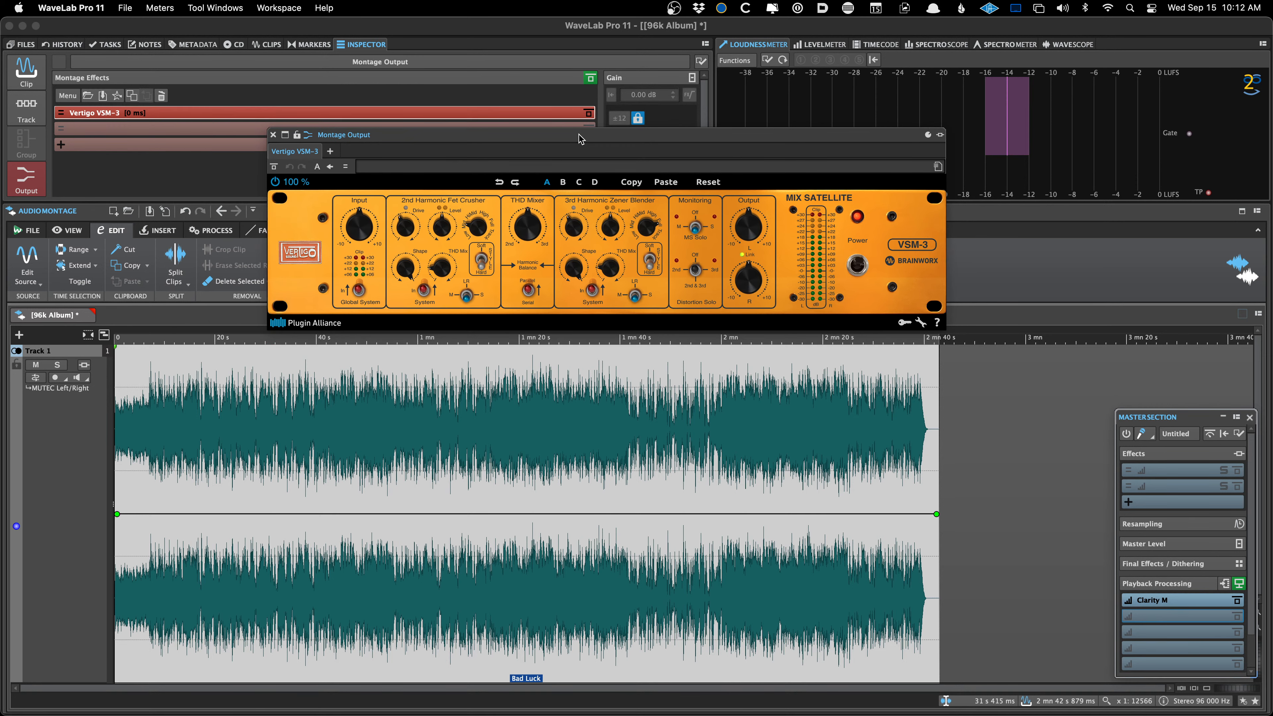
- Load the 00 JP Start preset in the Vertigo VSM-3 and save it as the default preset, replacing the existing default
{"action": "left_click", "coordinate": [938, 167]}
{"action": "mouse_move", "coordinate": [996, 221]}
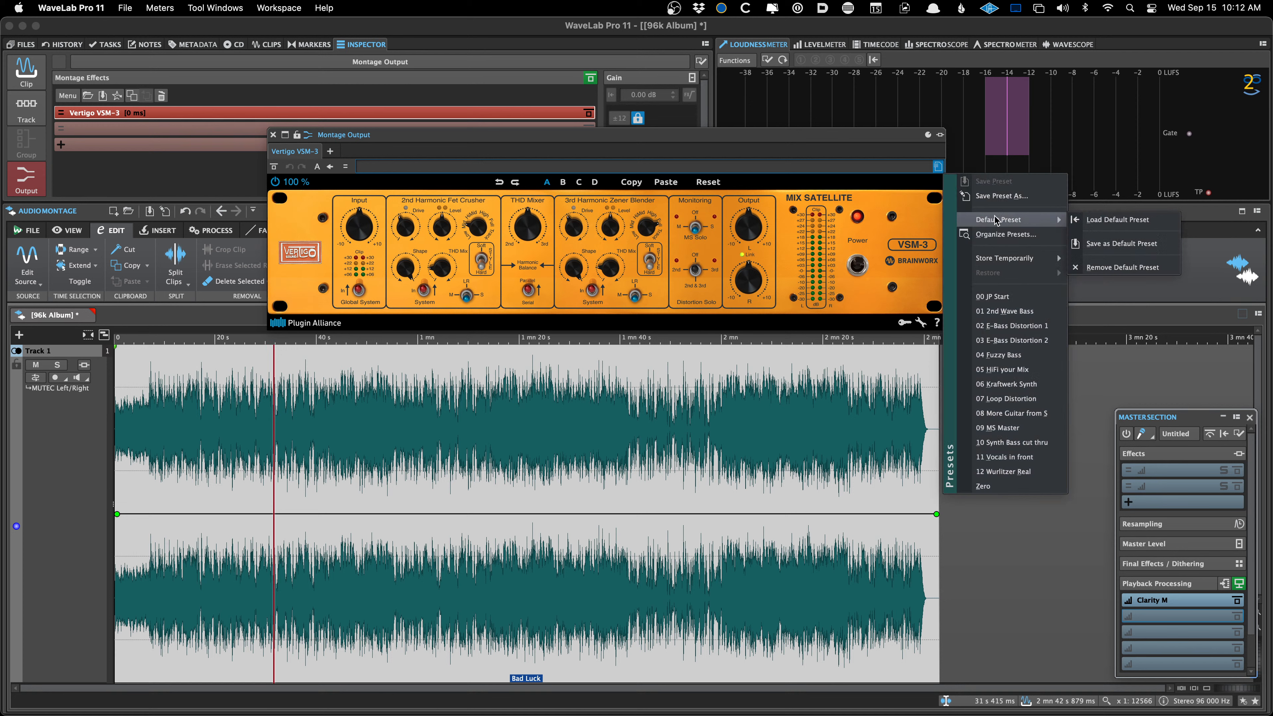
{"action": "left_click", "coordinate": [995, 296]}
{"action": "left_click", "coordinate": [938, 167]}
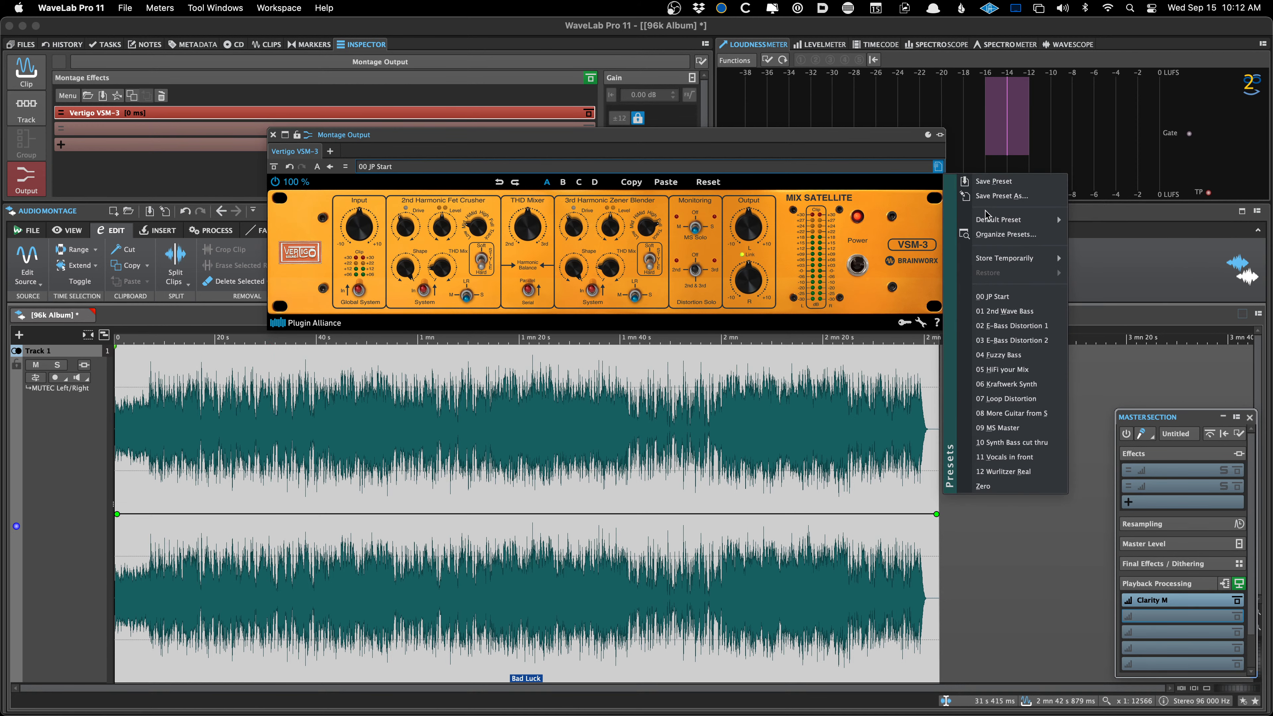
{"action": "mouse_move", "coordinate": [990, 219]}
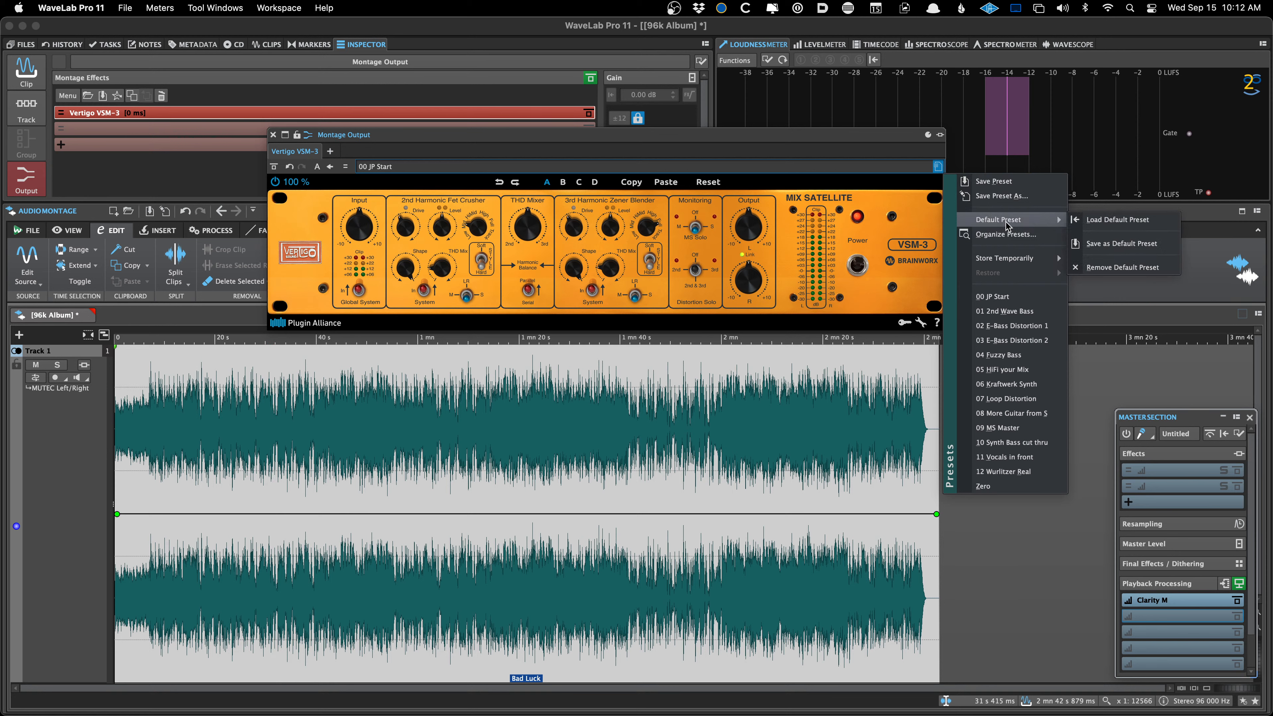
{"action": "left_click", "coordinate": [1133, 244]}
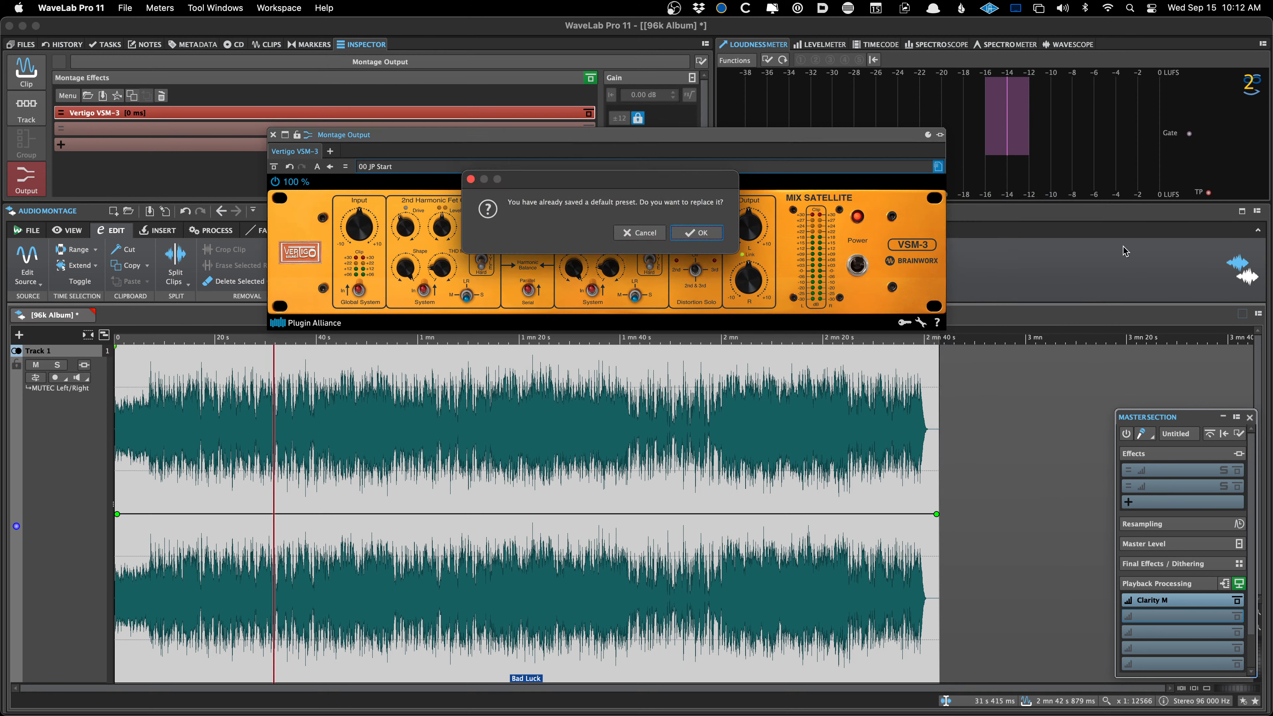
{"action": "left_click", "coordinate": [695, 244]}
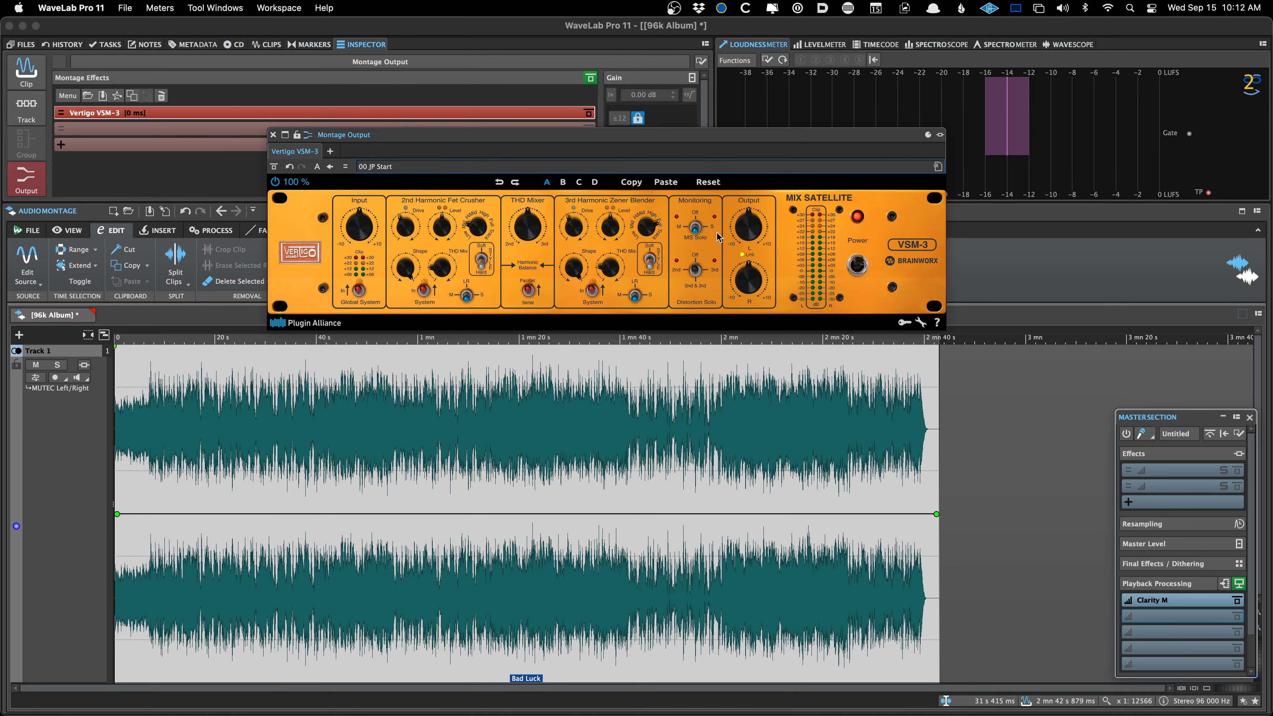
- Remove the Vertigo VSM-3 from the montage output and load the saved plug-in chain that ends with Unisum
{"action": "left_click", "coordinate": [198, 113]}
{"action": "left_click", "coordinate": [197, 112]}
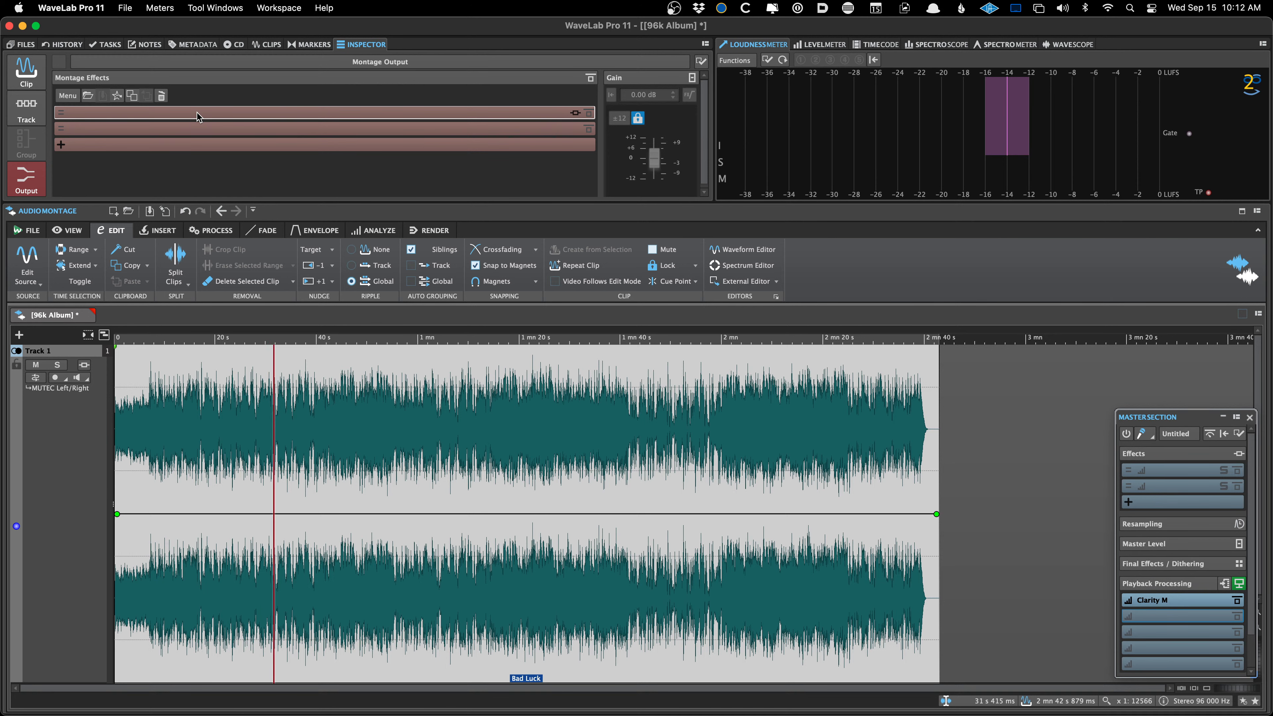
{"action": "left_click", "coordinate": [88, 96]}
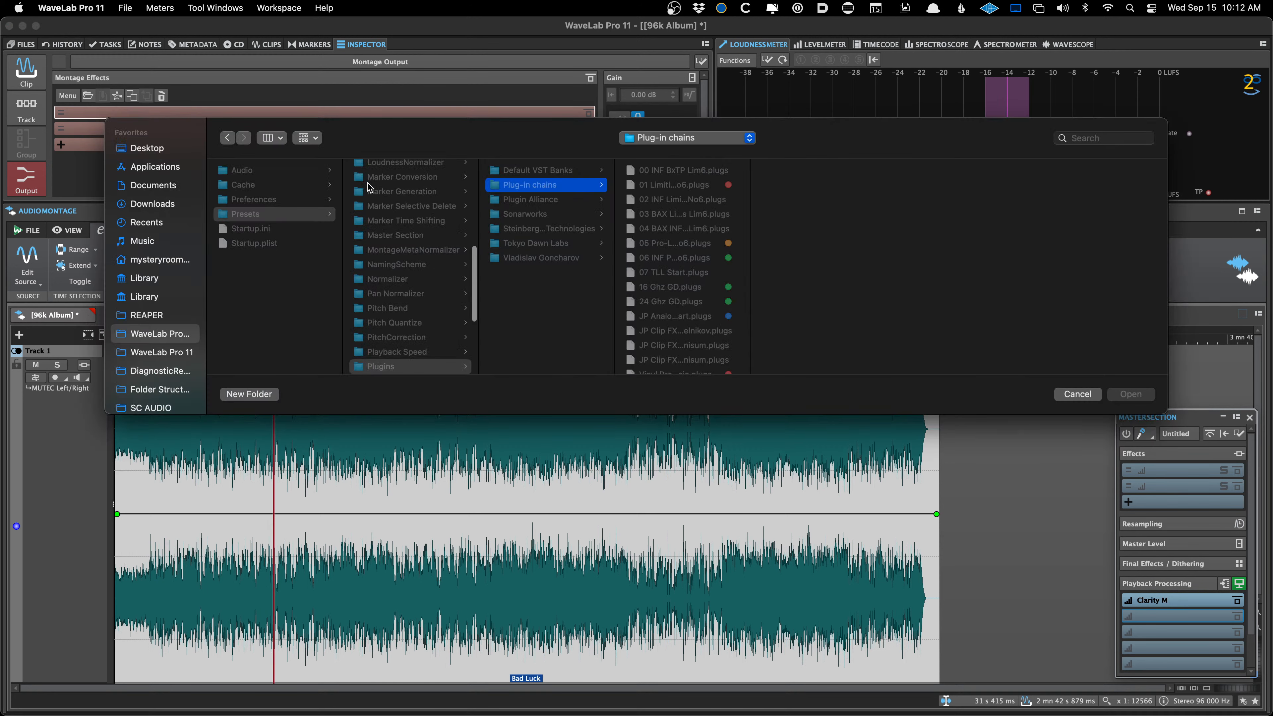
{"action": "left_click", "coordinate": [666, 287]}
{"action": "double_click", "coordinate": [651, 360]}
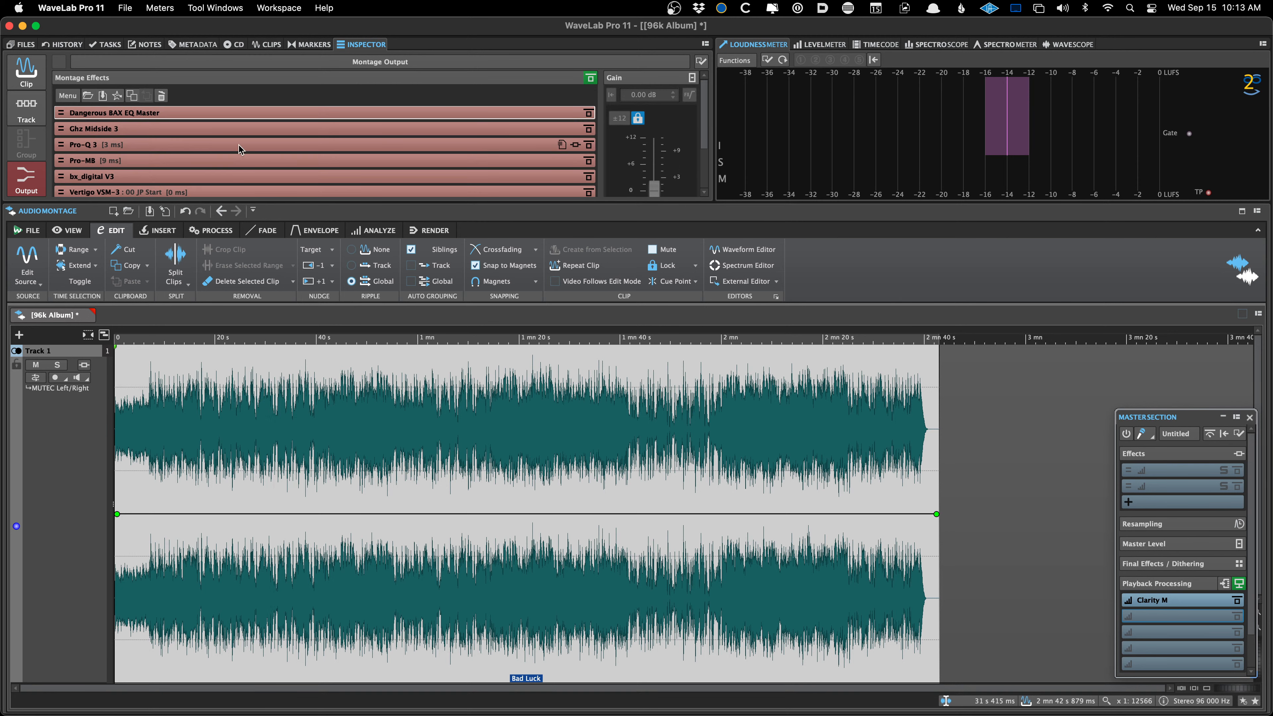
- Open Ghz Midside 3 from the montage output chain and save its current settings as the default preset
{"action": "left_click", "coordinate": [231, 126]}
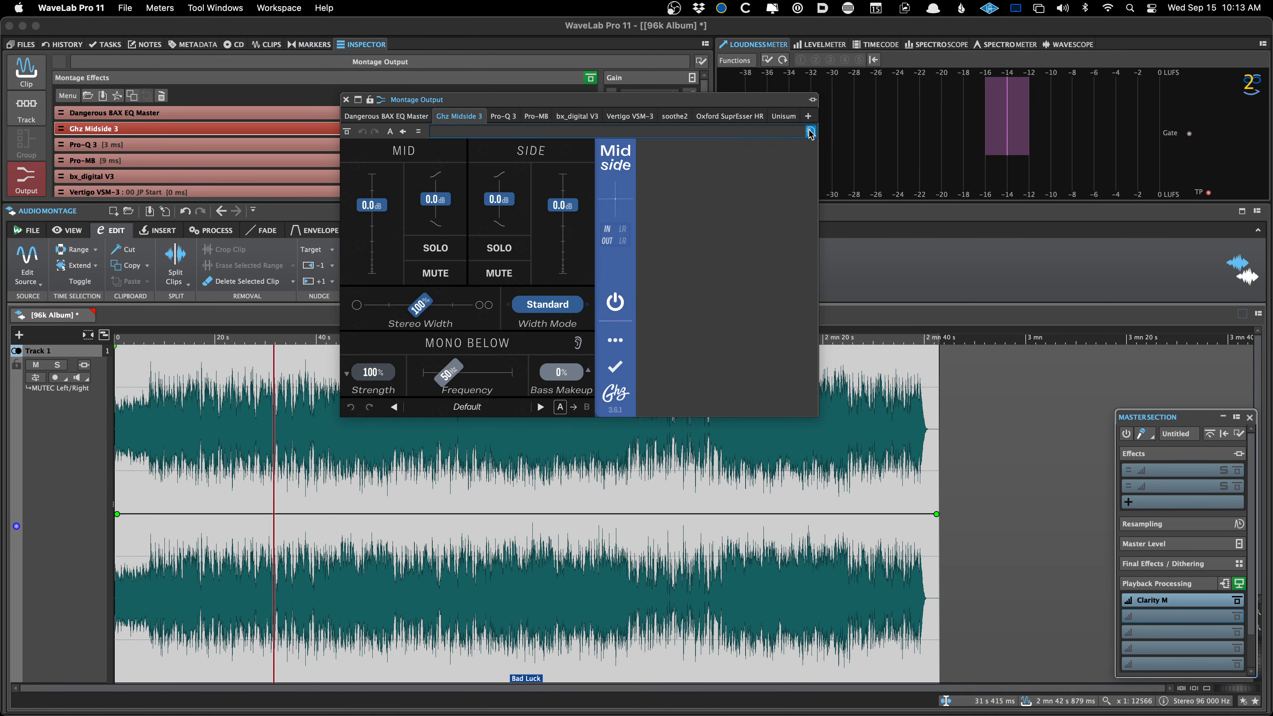
{"action": "left_click", "coordinate": [810, 131]}
{"action": "mouse_move", "coordinate": [882, 186]}
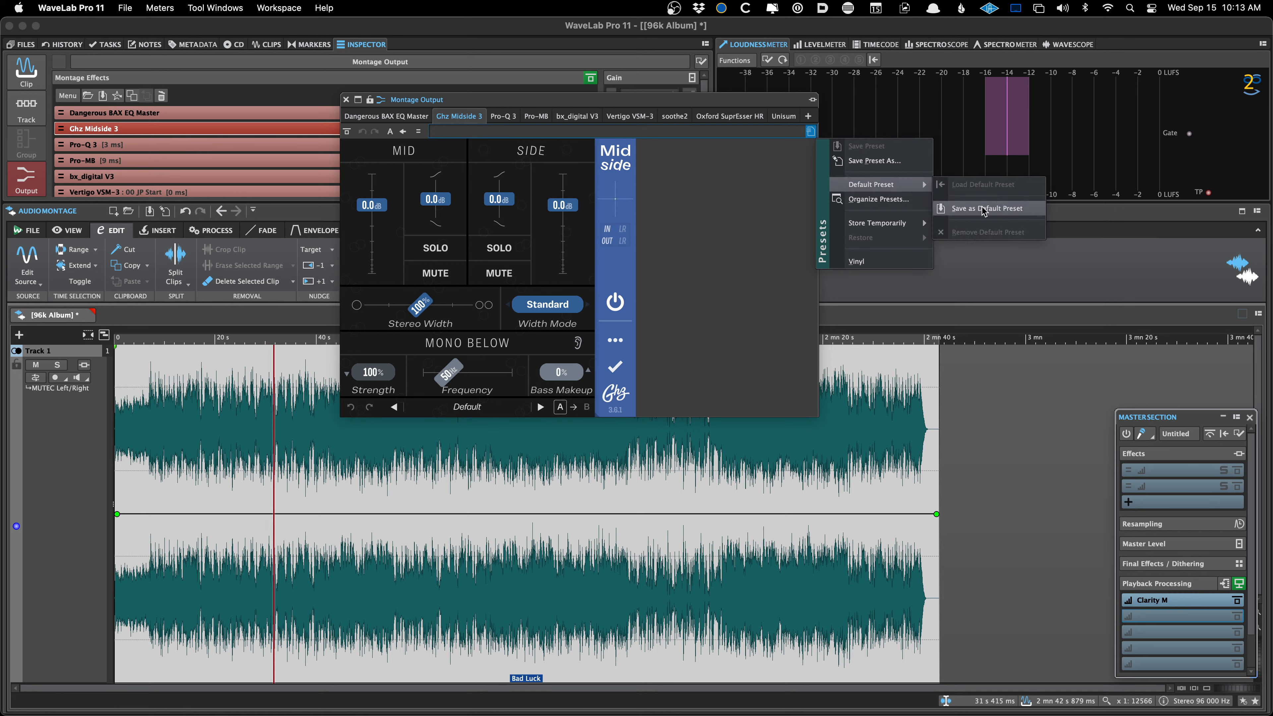
{"action": "left_click", "coordinate": [962, 215]}
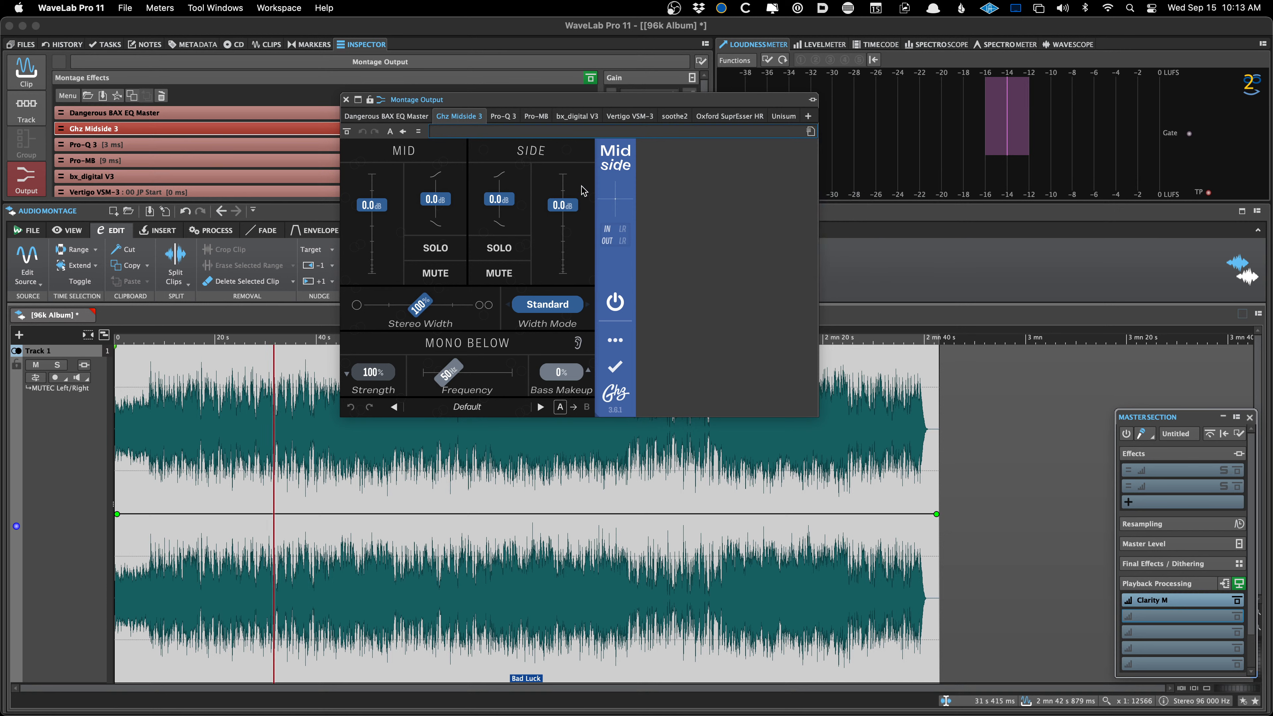
- Open the Dangerous BAX EQ Master, review the rest of the chain, and clear all plug-ins from the montage output
{"action": "left_click", "coordinate": [356, 99]}
{"action": "double_click", "coordinate": [177, 110]}
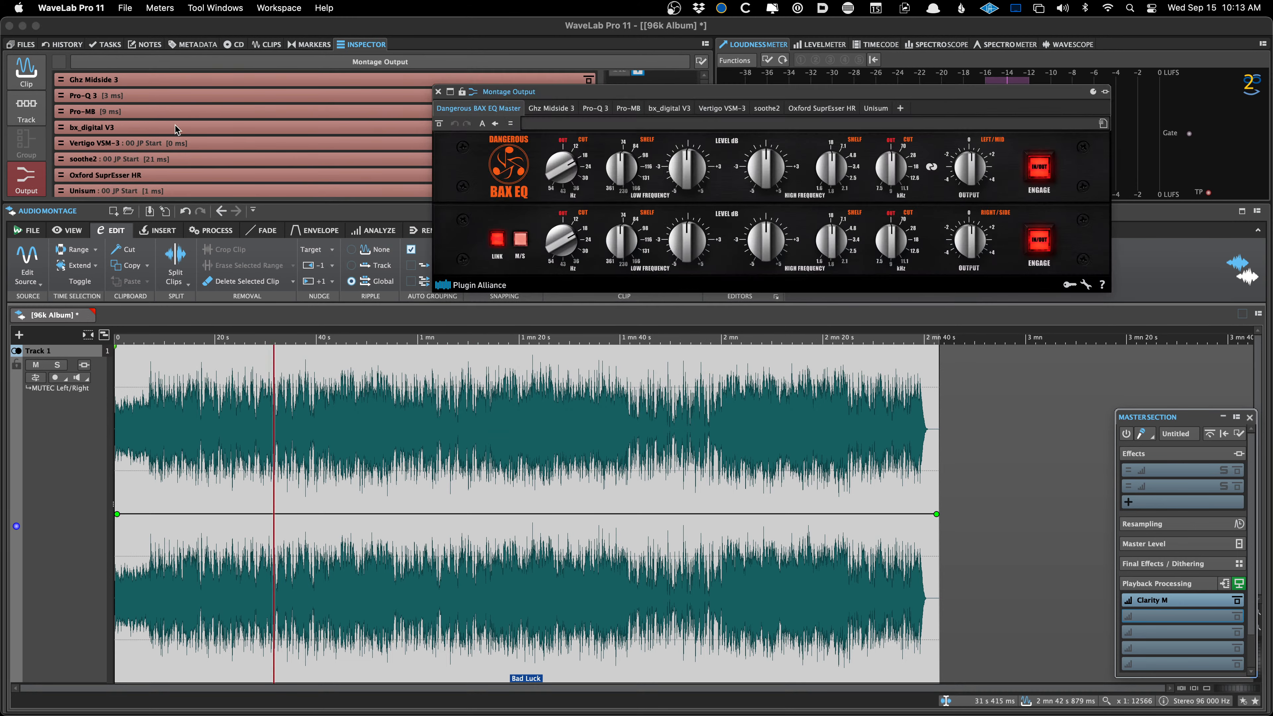
{"action": "scroll", "coordinate": [175, 126], "scroll_direction": "down", "scroll_amount": 3}
{"action": "right_click", "coordinate": [172, 171]}
{"action": "left_click", "coordinate": [180, 172]}
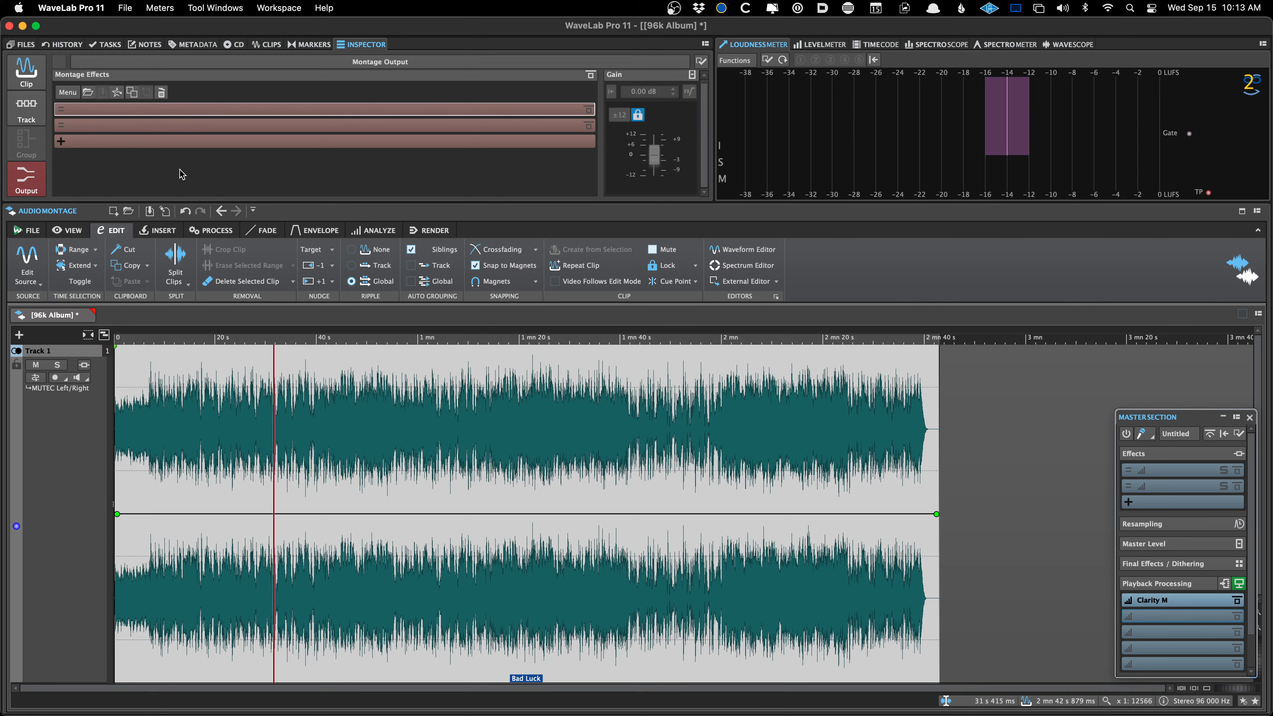
- Load Quadrafuzz v2 into the first montage output effect slot and move its window clear of the effect list
{"action": "left_click", "coordinate": [151, 109]}
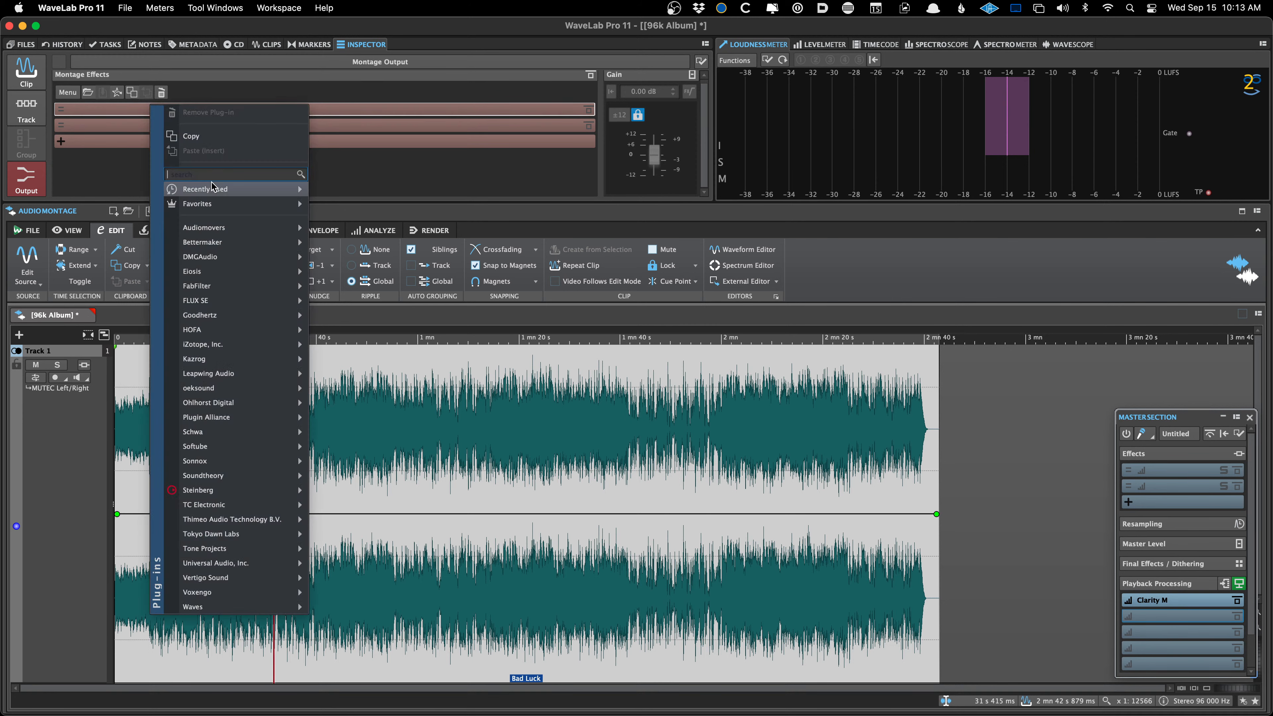
{"action": "mouse_move", "coordinate": [260, 189]}
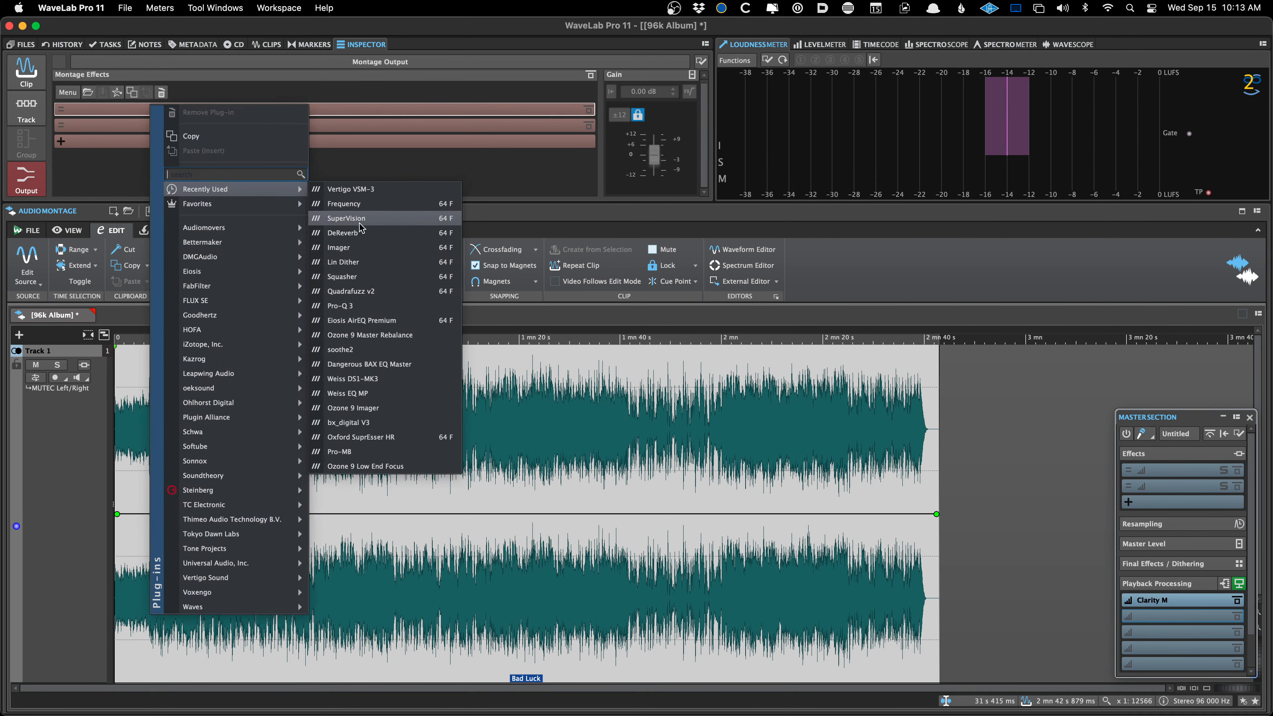
{"action": "left_click", "coordinate": [386, 291]}
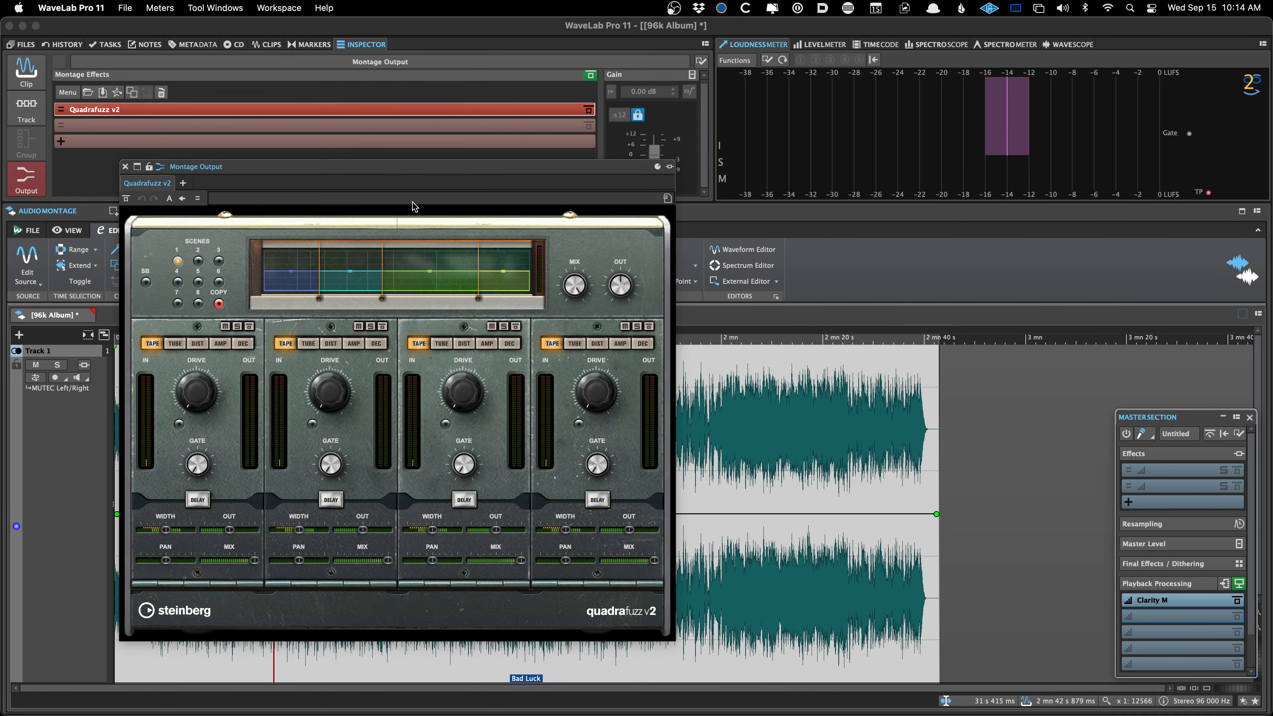
{"action": "left_click_drag", "start_coordinate": [391, 171], "coordinate": [546, 140]}
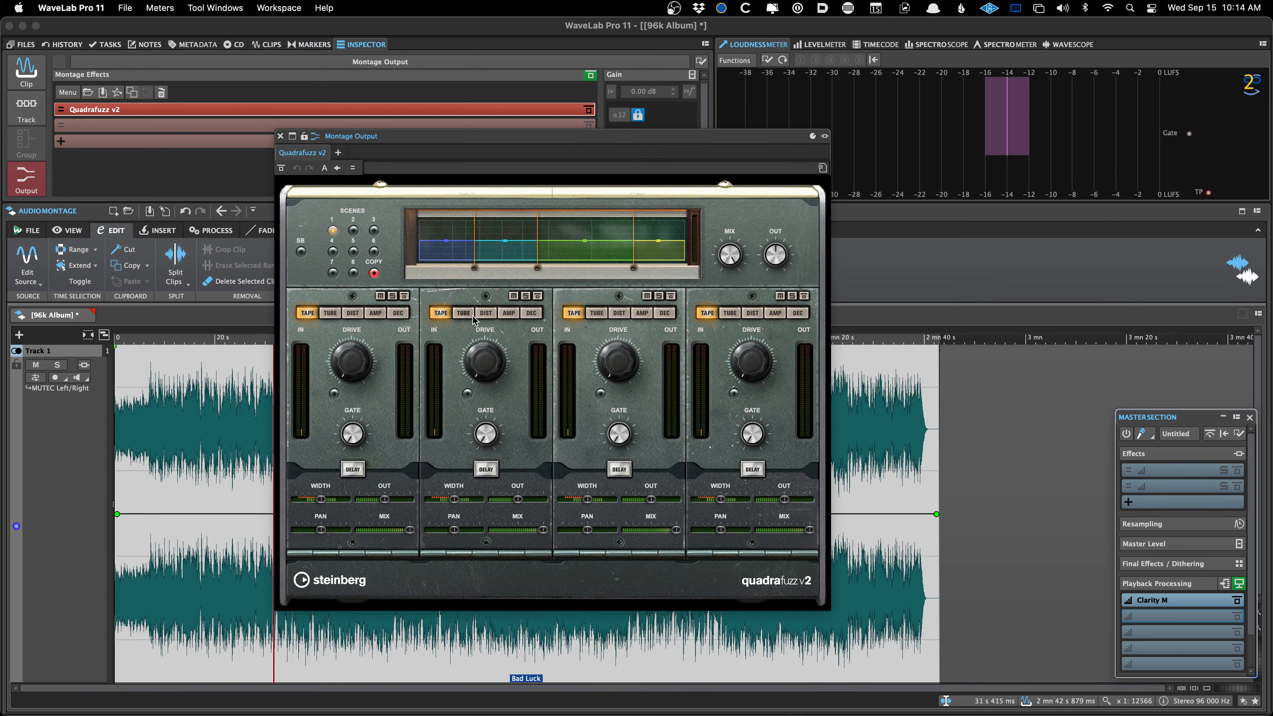
- Switch Quadrafuzz band 2 to Dist, set its mix to 21% and band 3's to 9%, and lower the outer bands' and overall mix
{"action": "left_click", "coordinate": [486, 313]}
{"action": "left_click", "coordinate": [526, 295]}
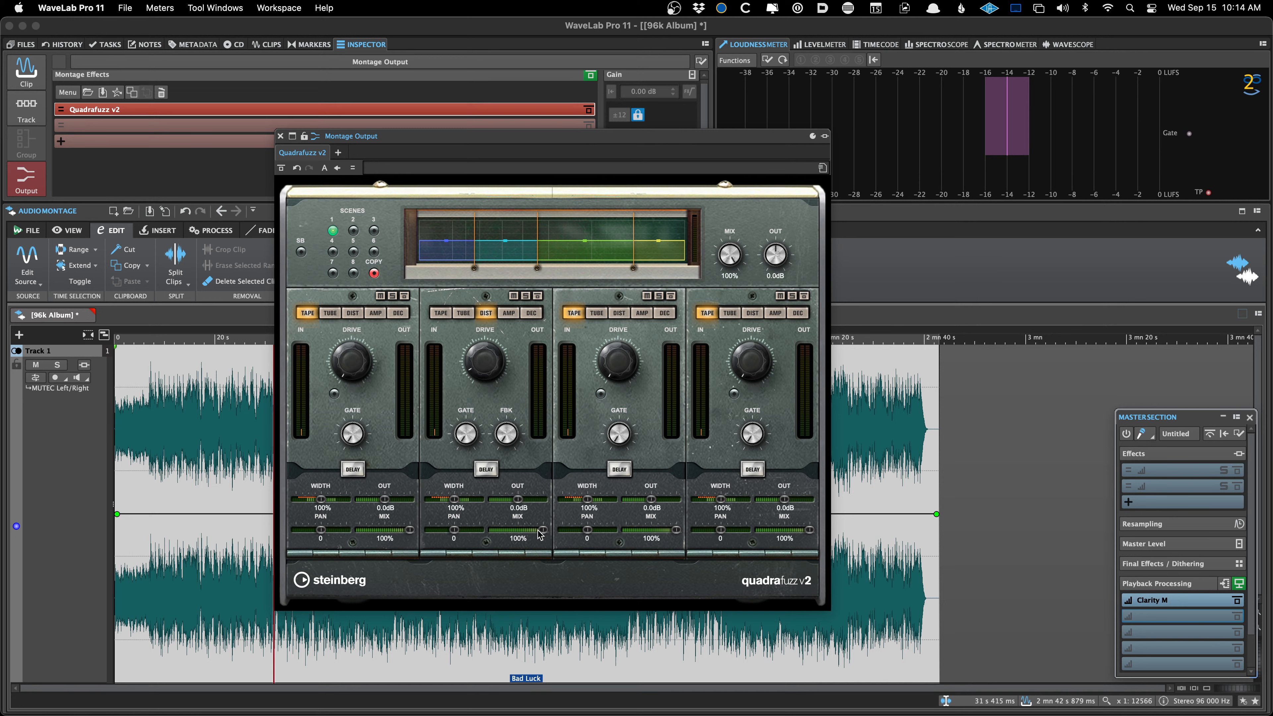
{"action": "left_click_drag", "start_coordinate": [540, 534], "coordinate": [500, 531]}
{"action": "left_click_drag", "start_coordinate": [673, 531], "coordinate": [627, 534]}
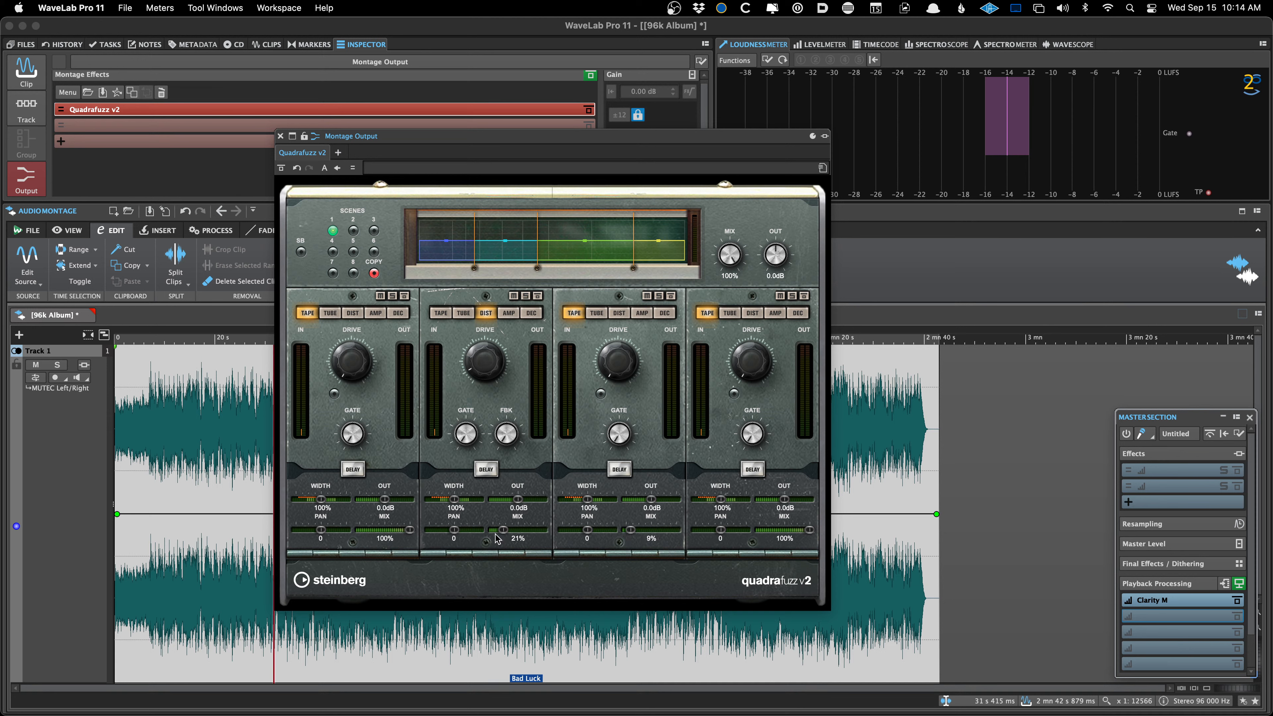
{"action": "left_click_drag", "start_coordinate": [409, 534], "coordinate": [363, 535]}
{"action": "left_click_drag", "start_coordinate": [801, 534], "coordinate": [766, 535]}
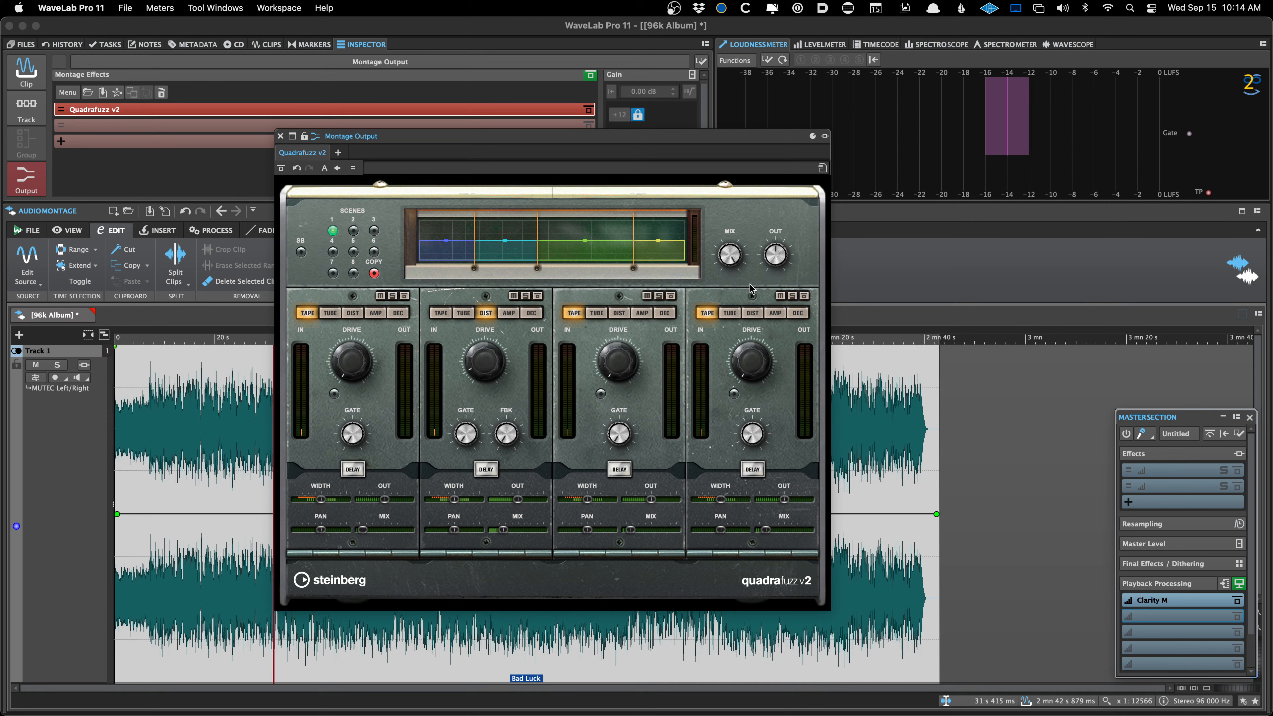
{"action": "mouse_move", "coordinate": [730, 256]}
{"action": "left_mouse_down"}
{"action": "mouse_move", "coordinate": [723, 336]}
{"action": "mouse_move", "coordinate": [720, 271]}
{"action": "left_mouse_up"}
- Replace Quadrafuzz v2 with Squasher in the first montage output slot
{"action": "left_click", "coordinate": [306, 152]}
{"action": "mouse_move", "coordinate": [354, 243]}
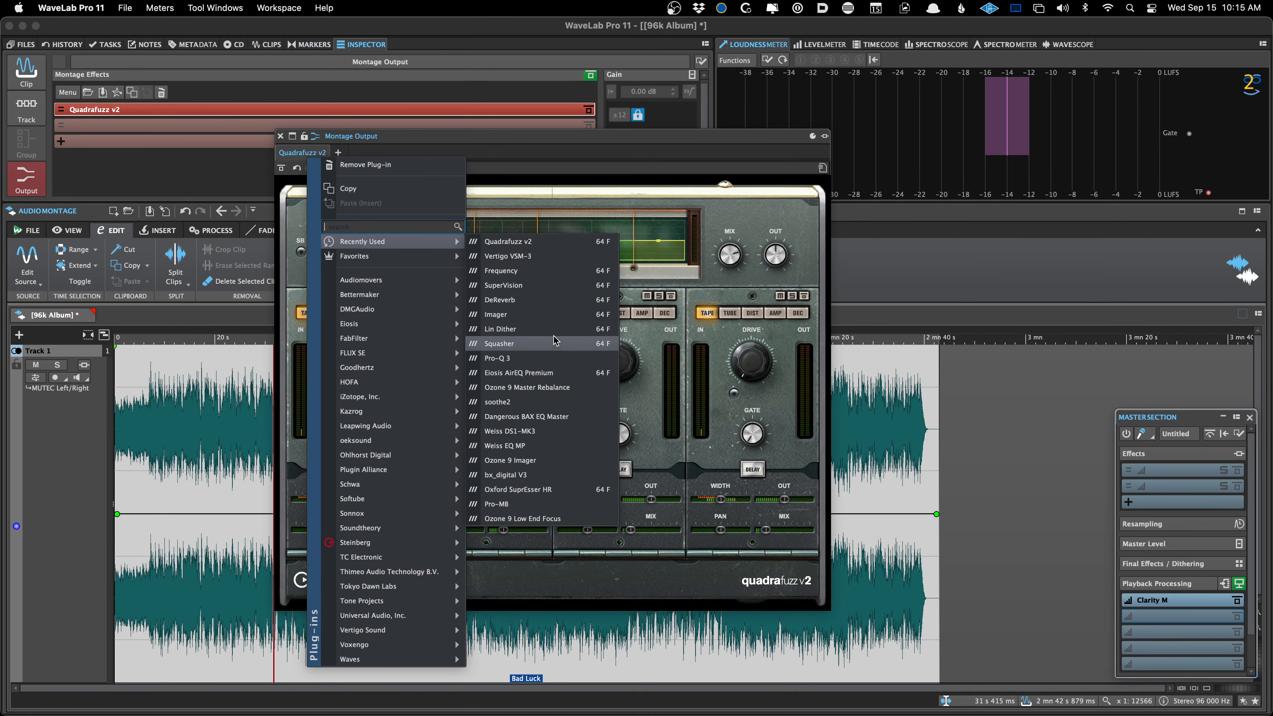
{"action": "left_click", "coordinate": [548, 344]}
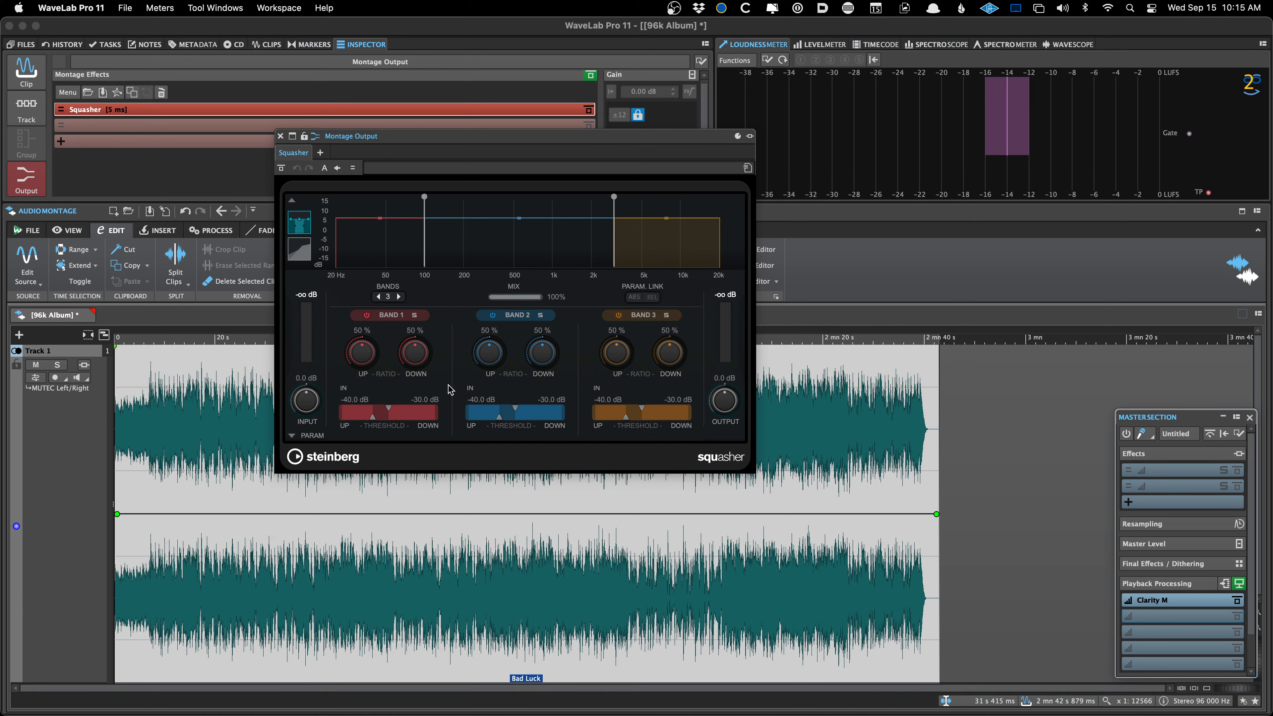
- Replace Squasher with DeReverb in the first montage output slot and set its reduction to 34%
{"action": "left_click", "coordinate": [293, 153]}
{"action": "mouse_move", "coordinate": [355, 238]}
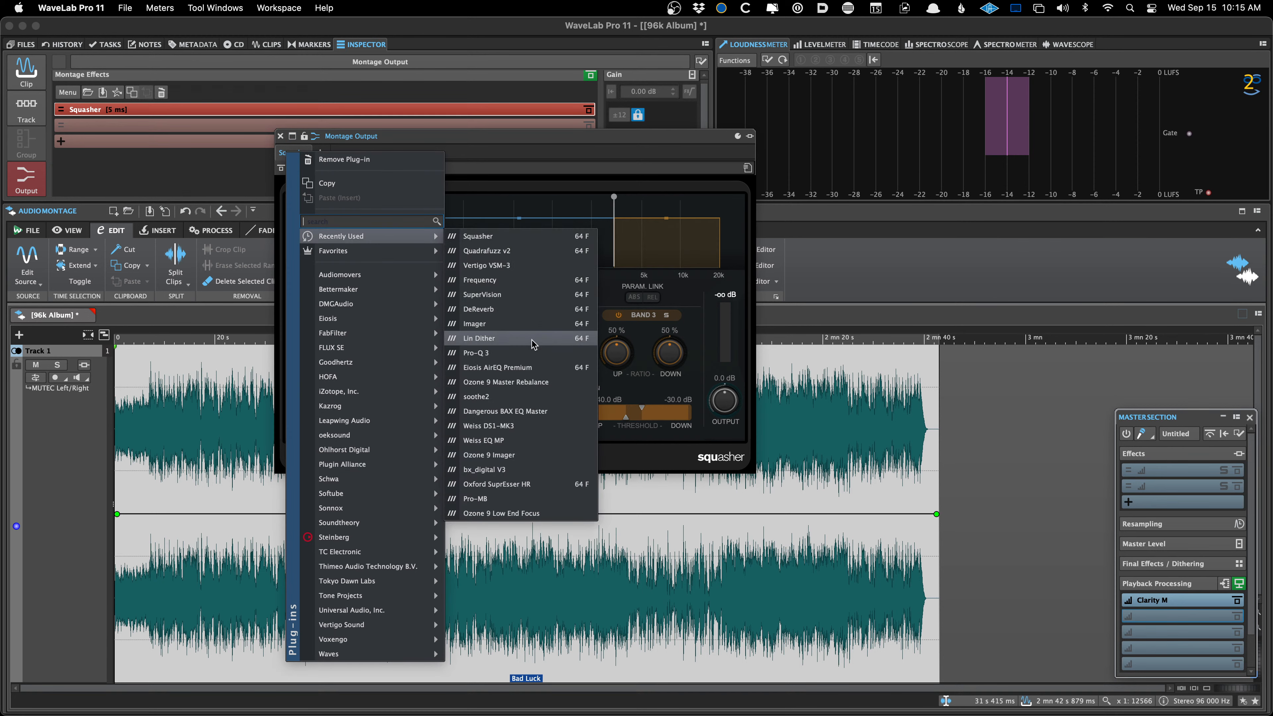
{"action": "left_click", "coordinate": [535, 311]}
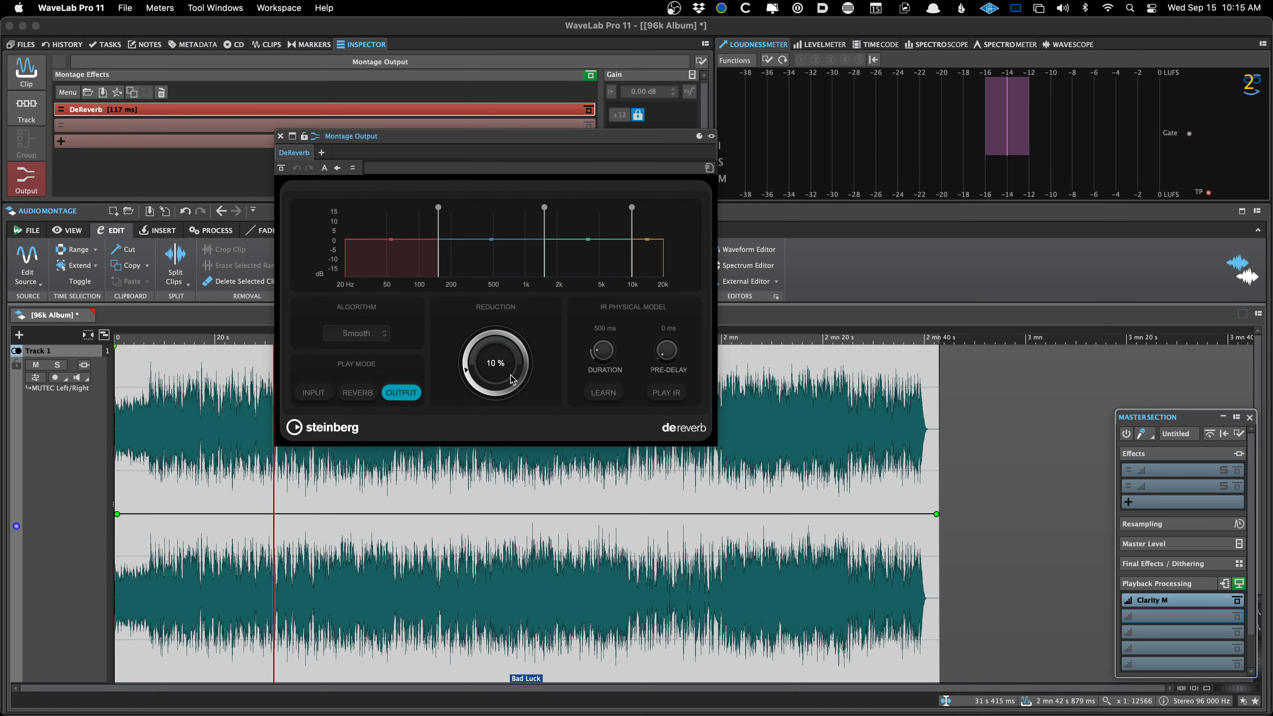
{"action": "left_click_drag", "start_coordinate": [512, 382], "coordinate": [501, 357]}
{"action": "double_click", "coordinate": [479, 361]}
{"action": "type", "text": "34"}
{"action": "key", "text": "Return"}
- Try DeReverb's Input and Reverb play modes, set the Musical algorithm and Output mode, and slightly lower the crossover between bands 2 and 3
{"action": "left_click", "coordinate": [311, 392]}
{"action": "left_click", "coordinate": [343, 392]}
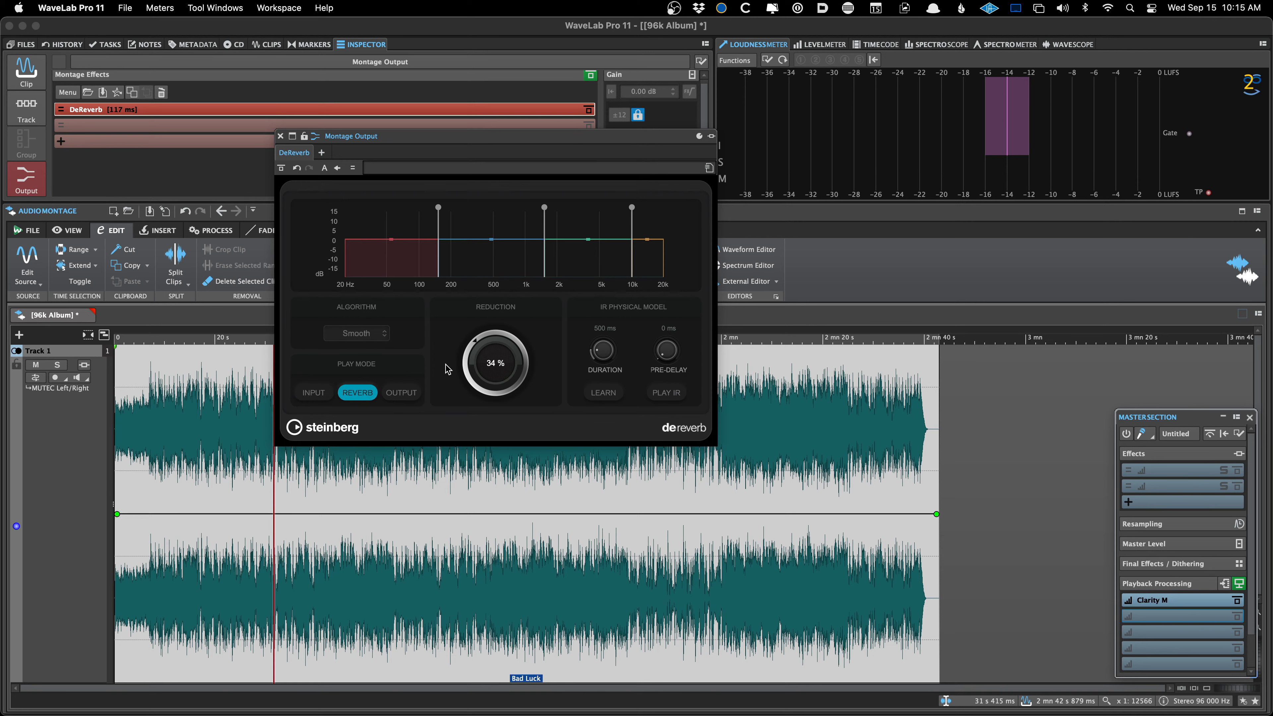
{"action": "left_click", "coordinate": [365, 333]}
{"action": "left_click", "coordinate": [376, 353]}
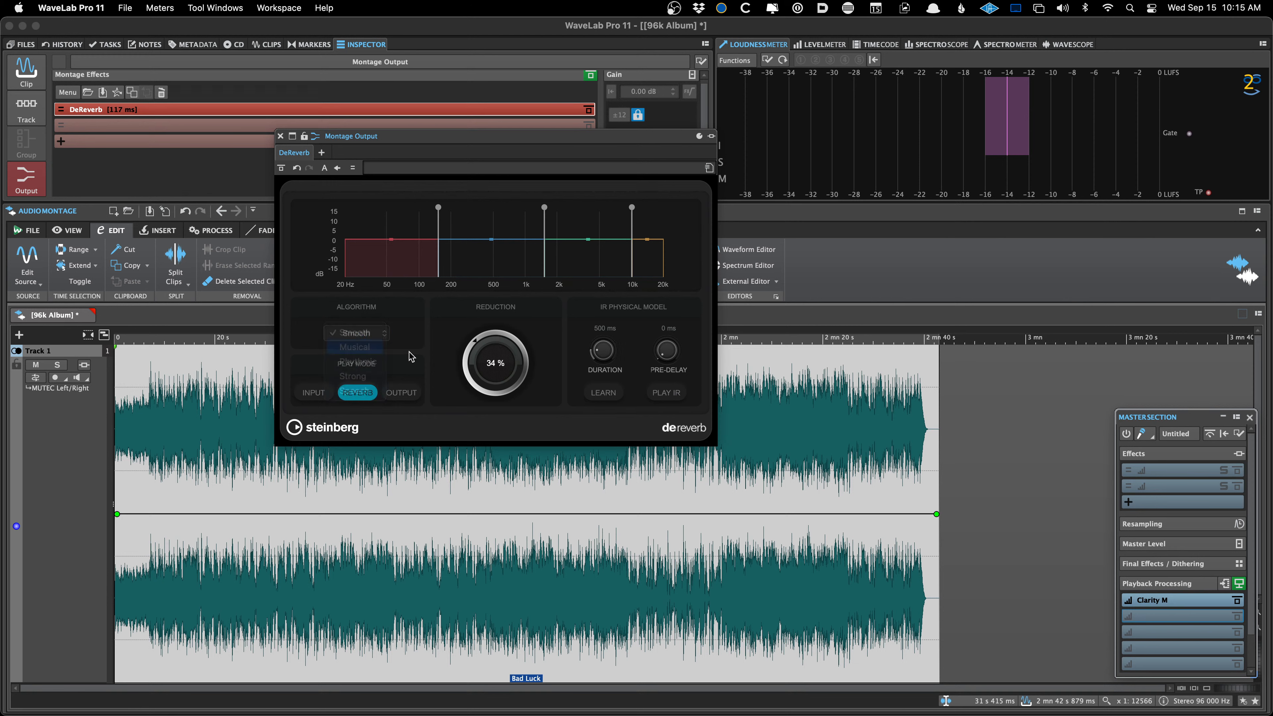
{"action": "left_click", "coordinate": [401, 393]}
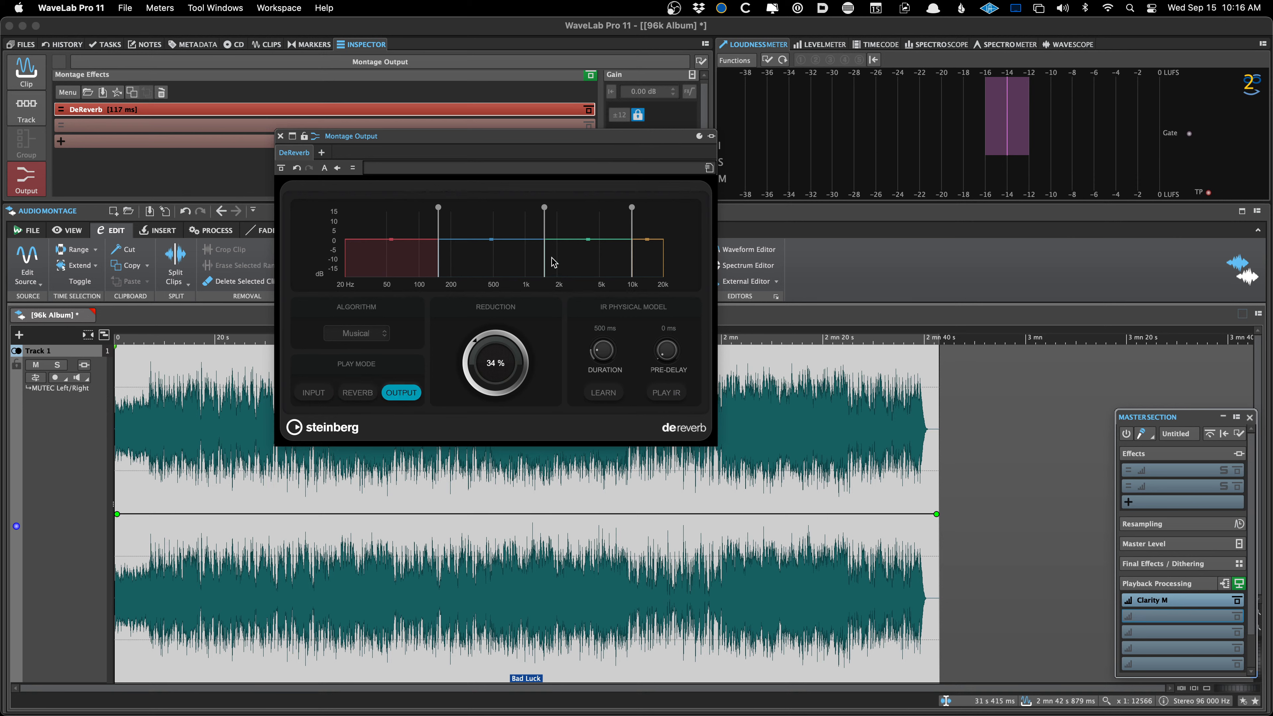
{"action": "mouse_move", "coordinate": [545, 259]}
{"action": "left_mouse_down"}
{"action": "mouse_move", "coordinate": [514, 258]}
{"action": "mouse_move", "coordinate": [537, 257]}
{"action": "left_mouse_up"}
- Replace DeReverb with Imager in the first montage output slot
{"action": "left_click", "coordinate": [289, 152]}
{"action": "mouse_move", "coordinate": [339, 235]}
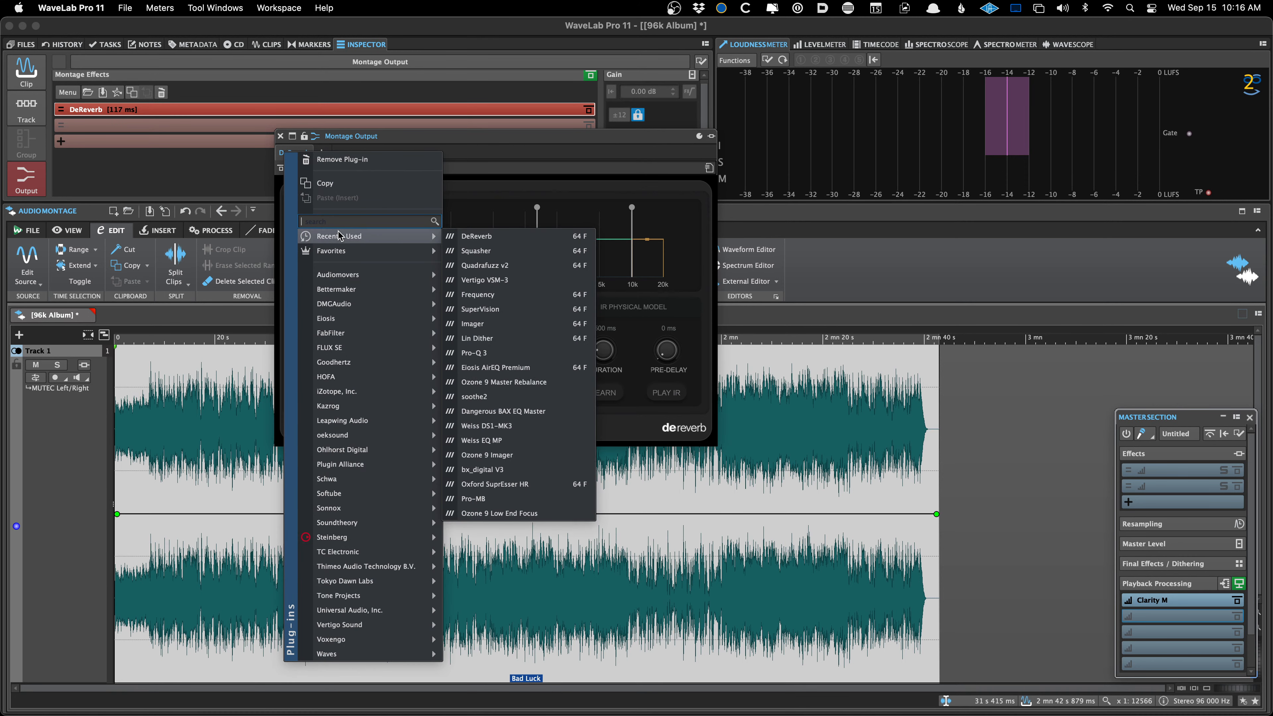
{"action": "left_click", "coordinate": [561, 323]}
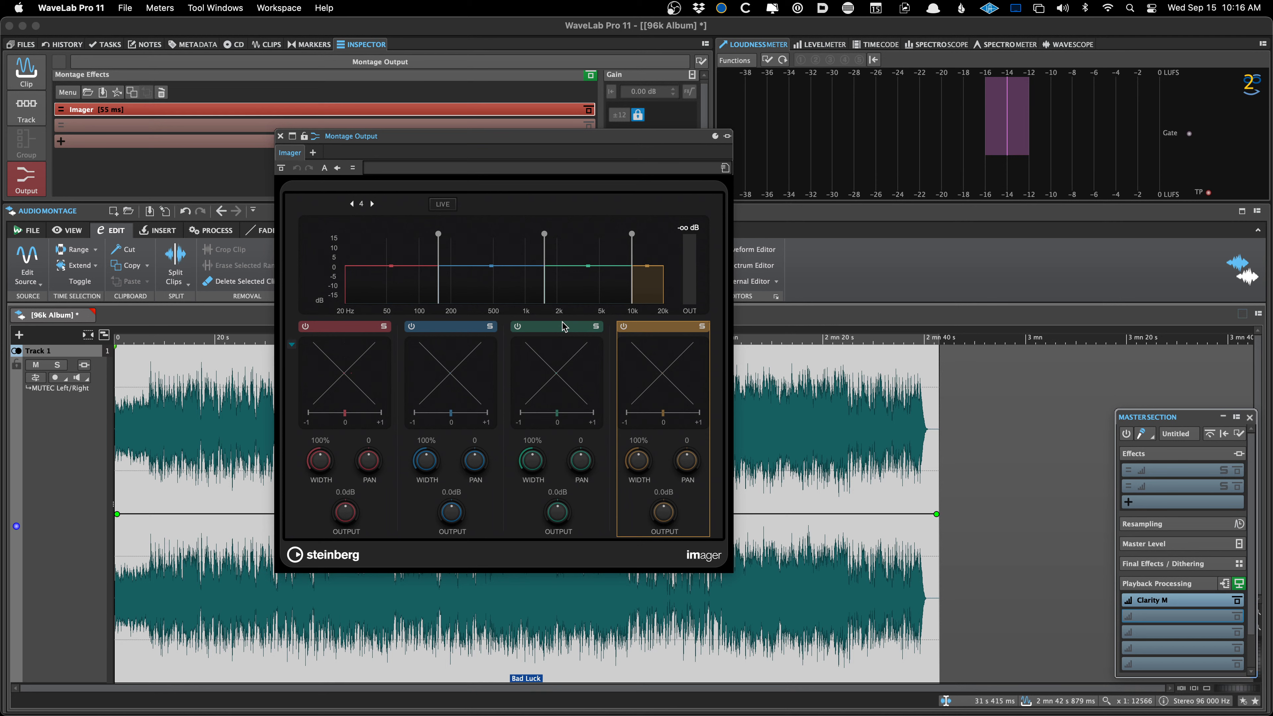
- Try moving the -1 to +1 markers beneath the scopes of Imager's first three bands
{"action": "left_click_drag", "start_coordinate": [452, 416], "coordinate": [457, 416]}
{"action": "left_click_drag", "start_coordinate": [565, 419], "coordinate": [574, 418]}
{"action": "left_click_drag", "start_coordinate": [459, 415], "coordinate": [462, 414]}
{"action": "left_click_drag", "start_coordinate": [347, 416], "coordinate": [330, 419]}
{"action": "left_click_drag", "start_coordinate": [330, 414], "coordinate": [349, 412]}
- Replace Imager with Frequency in the first montage output slot
{"action": "left_click", "coordinate": [290, 152]}
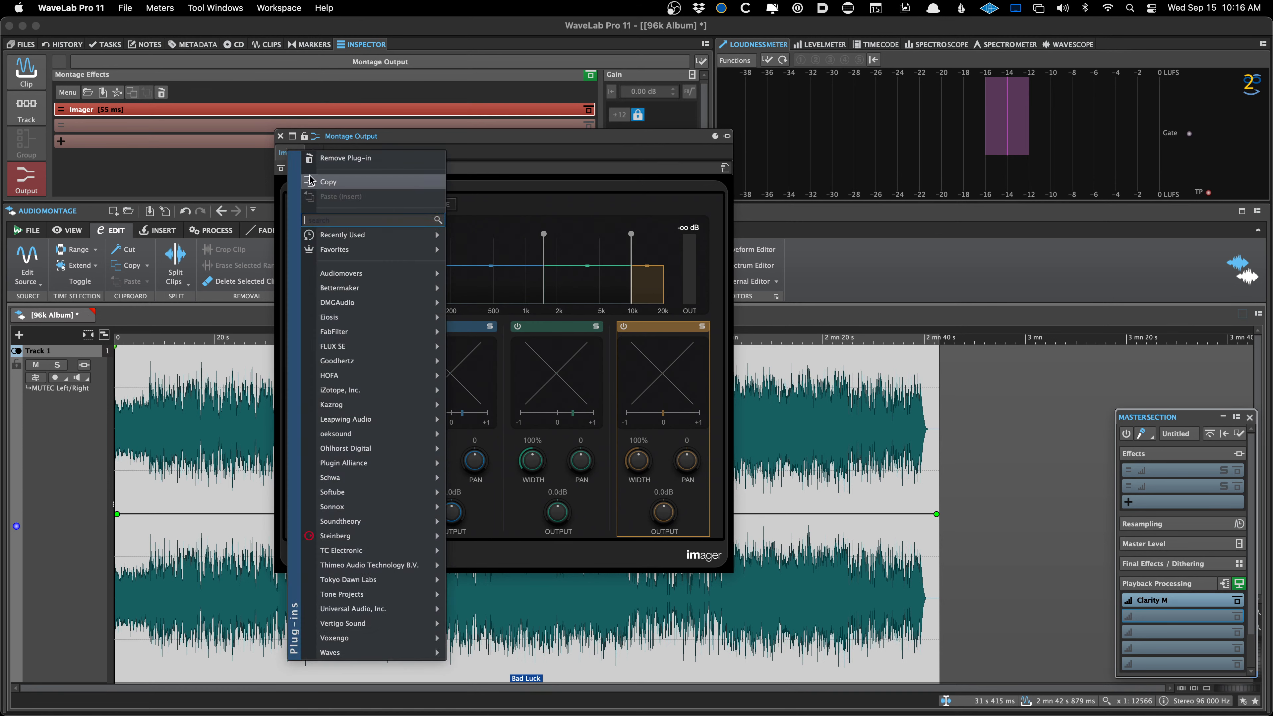
{"action": "mouse_move", "coordinate": [371, 235]}
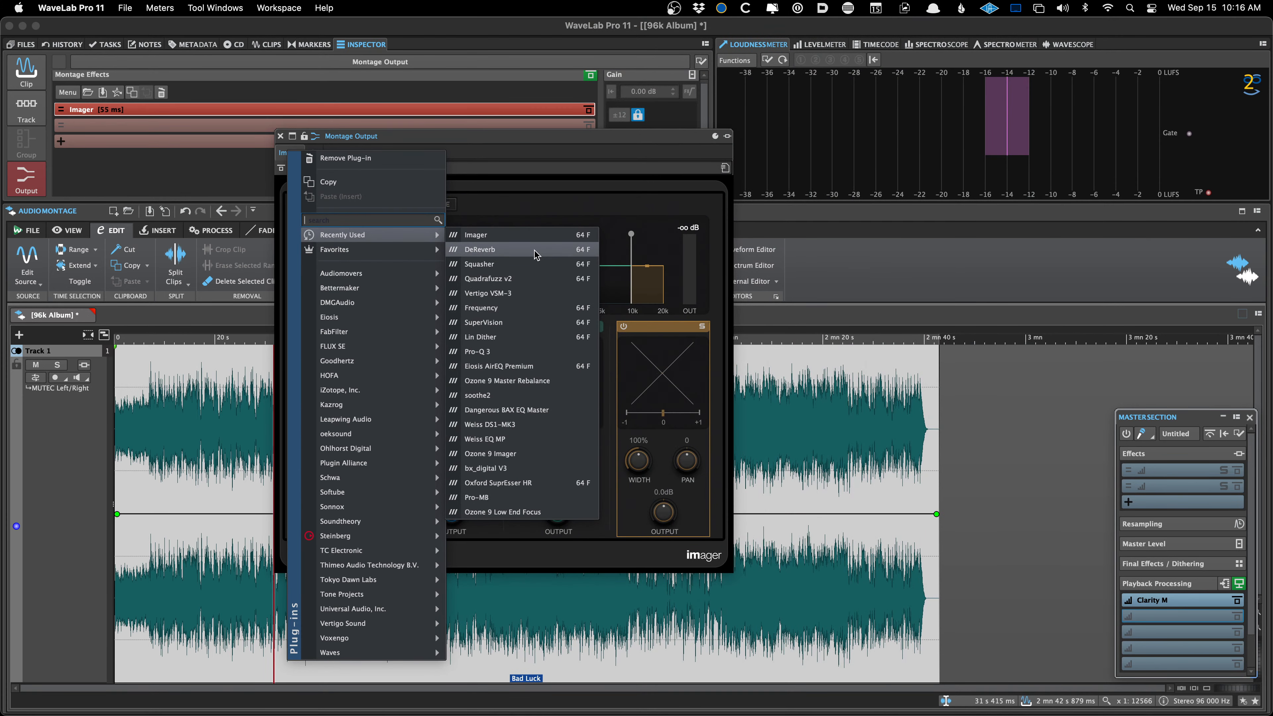
{"action": "left_click", "coordinate": [538, 307]}
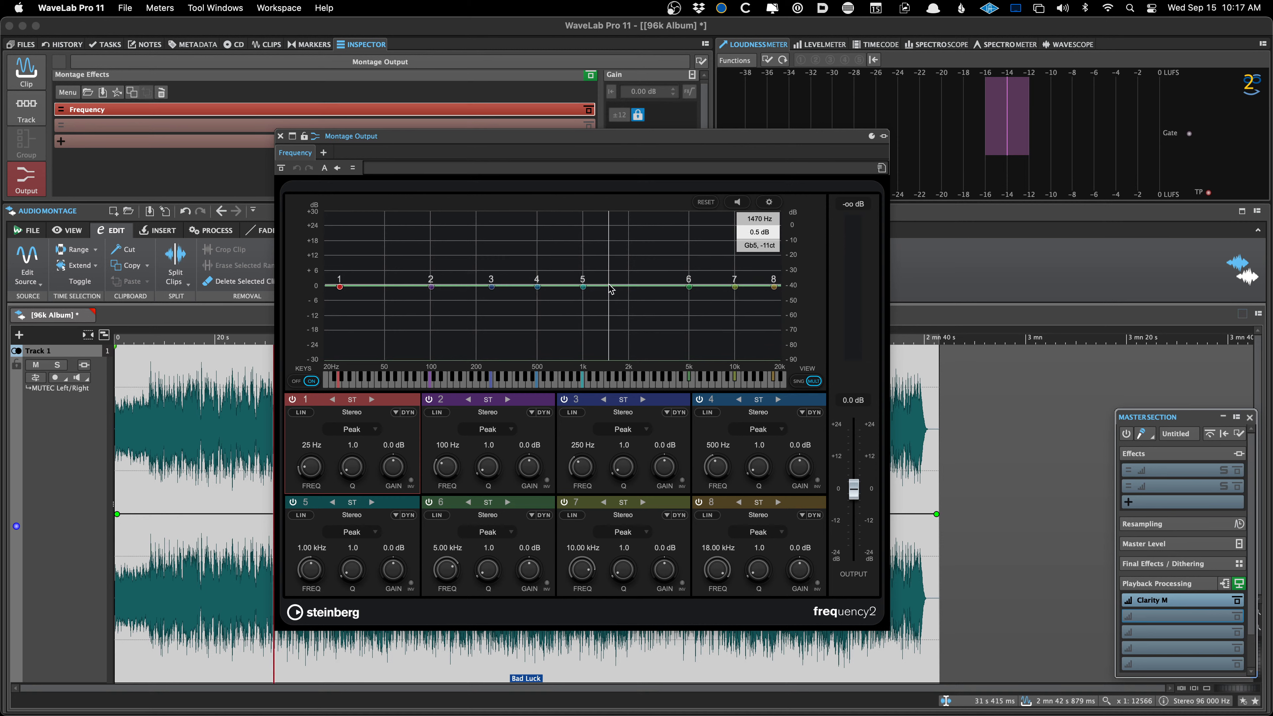
- Enable dynamic filtering on Frequency's band 2, boost it 7.4 dB at 131 Hz, and move it between 2 and 5 kHz at 5.6 dB
{"action": "left_click", "coordinate": [543, 412]}
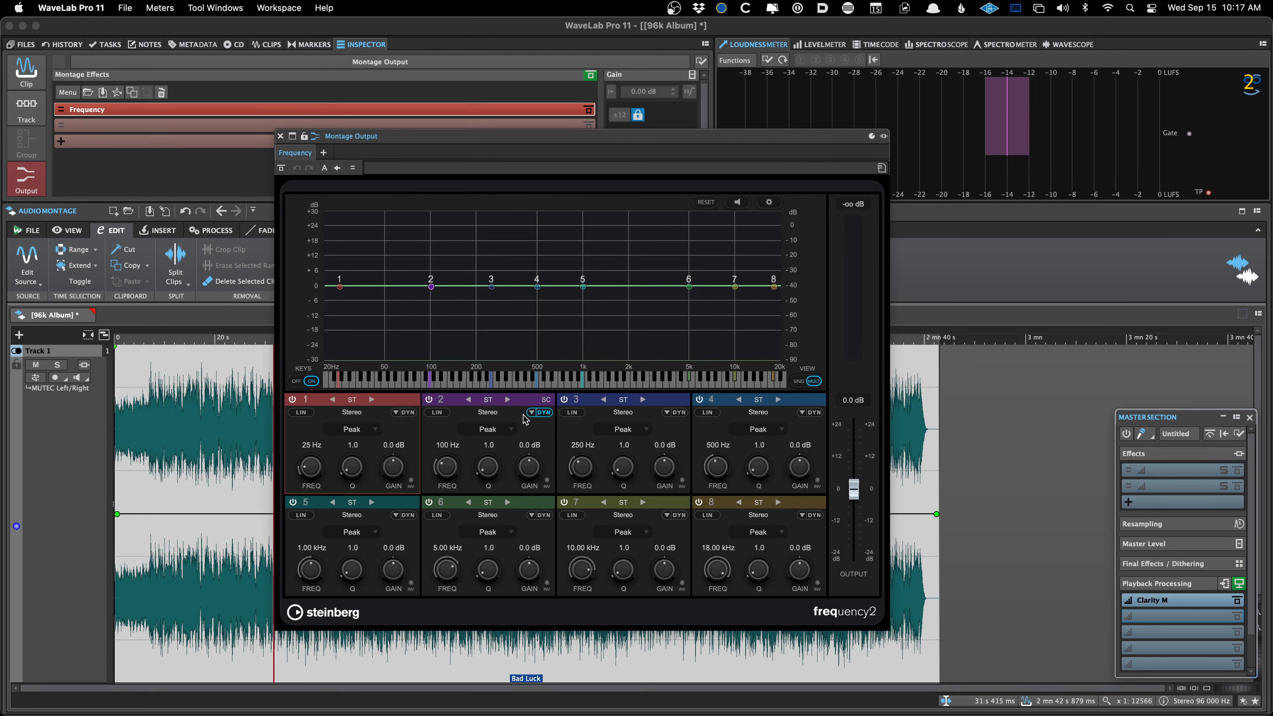
{"action": "left_click", "coordinate": [545, 414]}
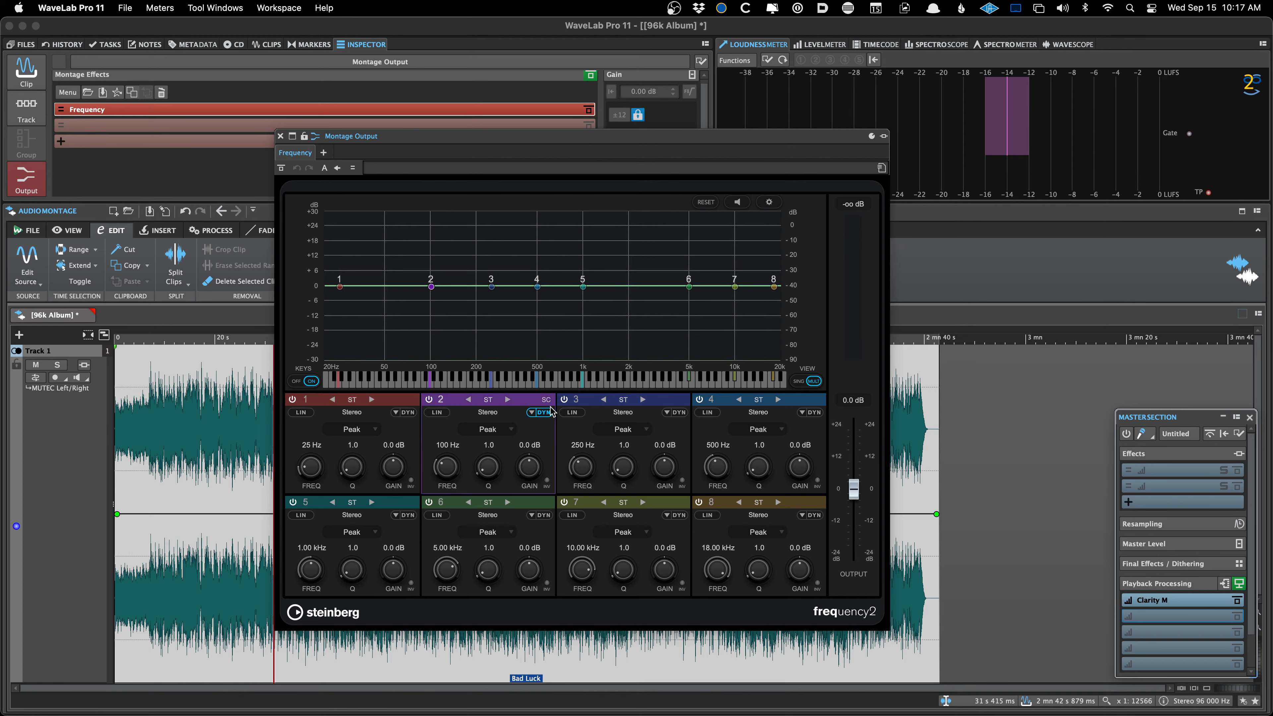
{"action": "mouse_move", "coordinate": [431, 286]}
{"action": "left_mouse_down"}
{"action": "mouse_move", "coordinate": [435, 258]}
{"action": "mouse_move", "coordinate": [448, 267]}
{"action": "left_mouse_up"}
{"action": "left_click", "coordinate": [542, 413]}
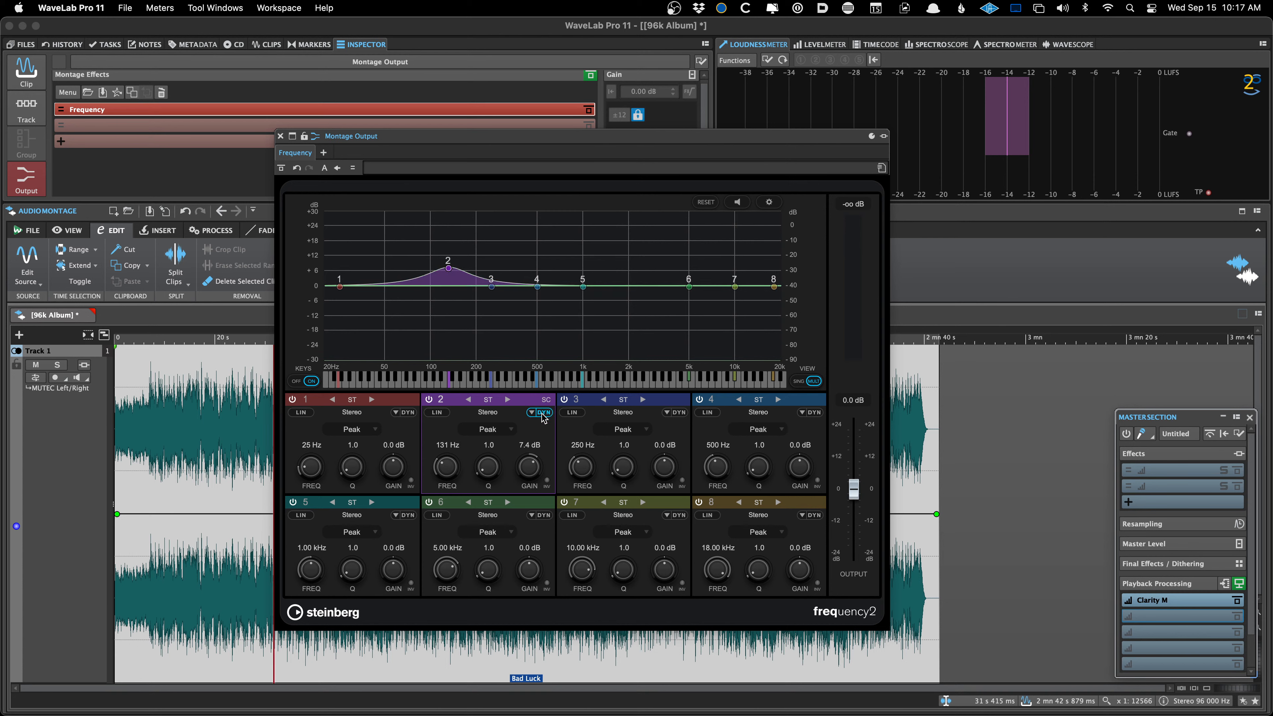
{"action": "left_click", "coordinate": [209, 480]}
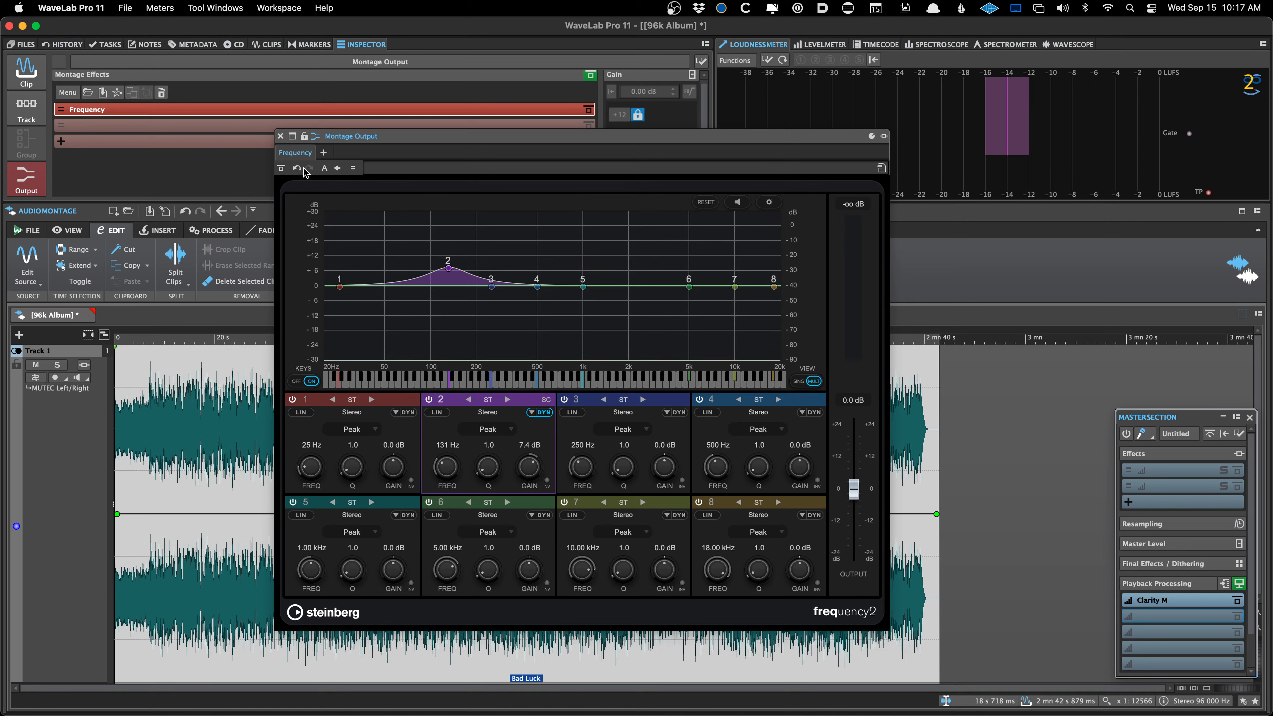
{"action": "left_click_drag", "start_coordinate": [448, 268], "coordinate": [668, 273]}
- Replace Frequency with Lin Dither in the first montage output slot and turn on auto blanking
{"action": "left_click", "coordinate": [305, 155]}
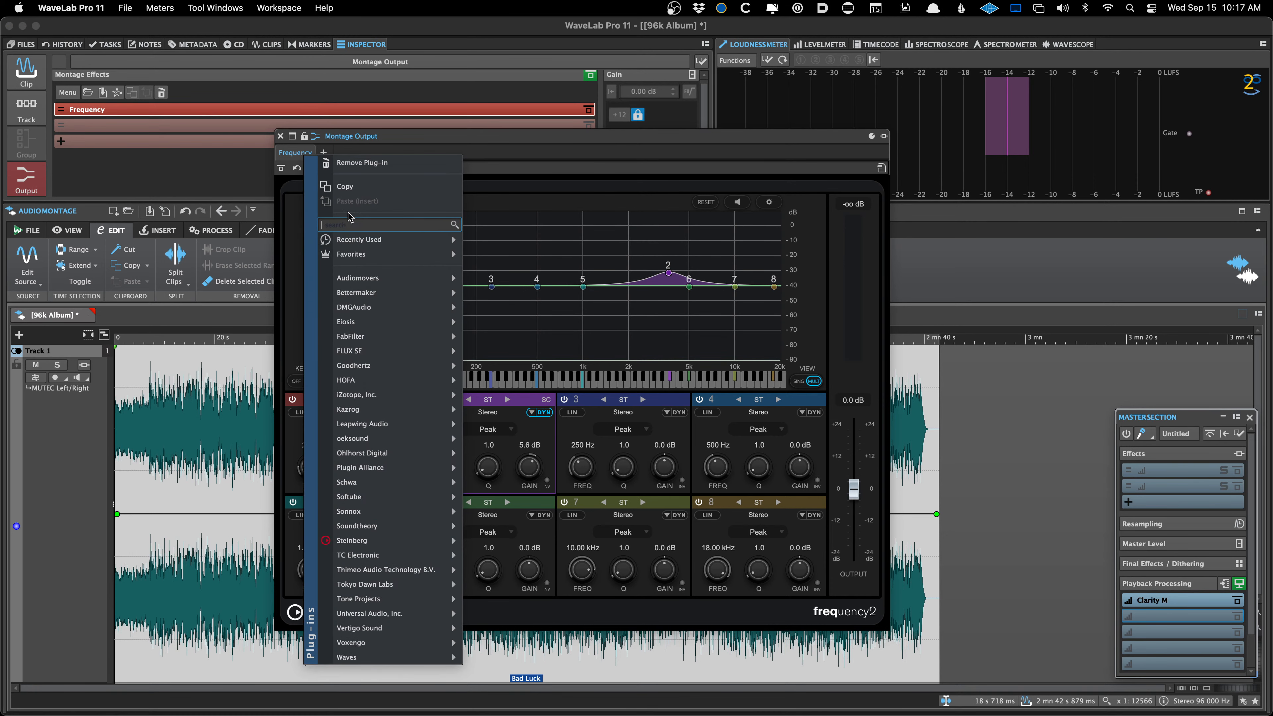
{"action": "mouse_move", "coordinate": [359, 240]}
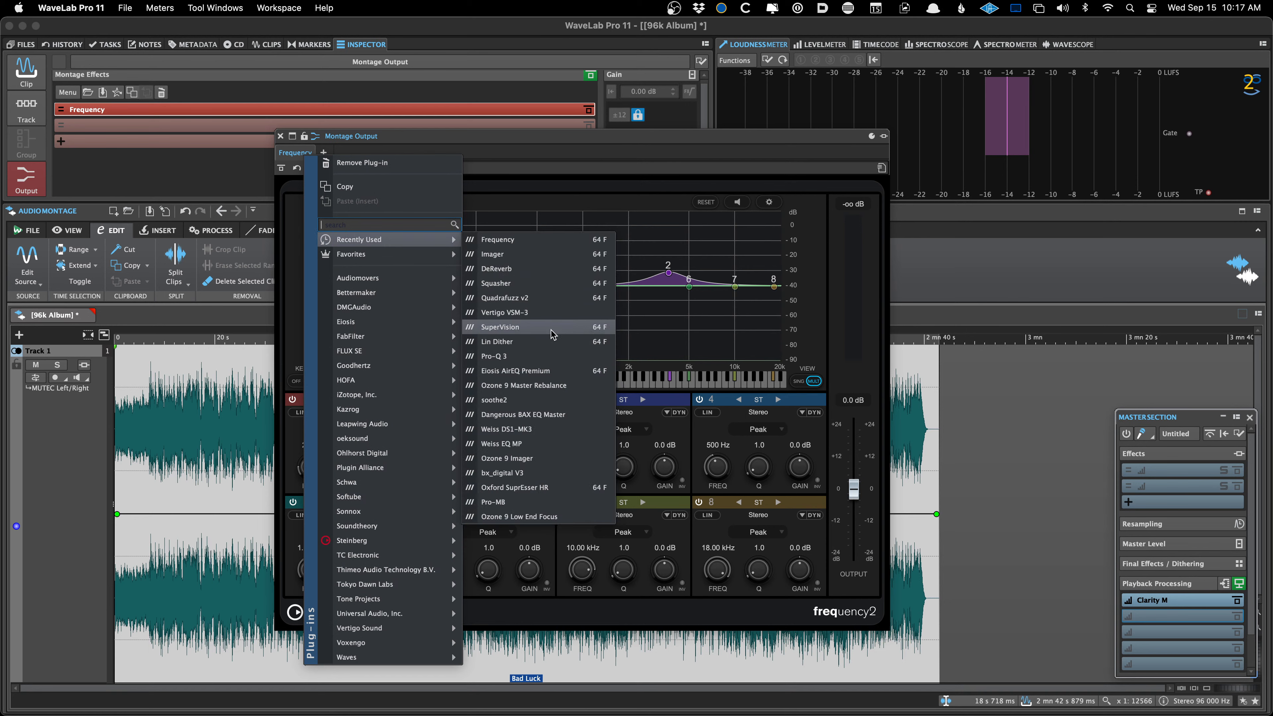
{"action": "left_click", "coordinate": [542, 347]}
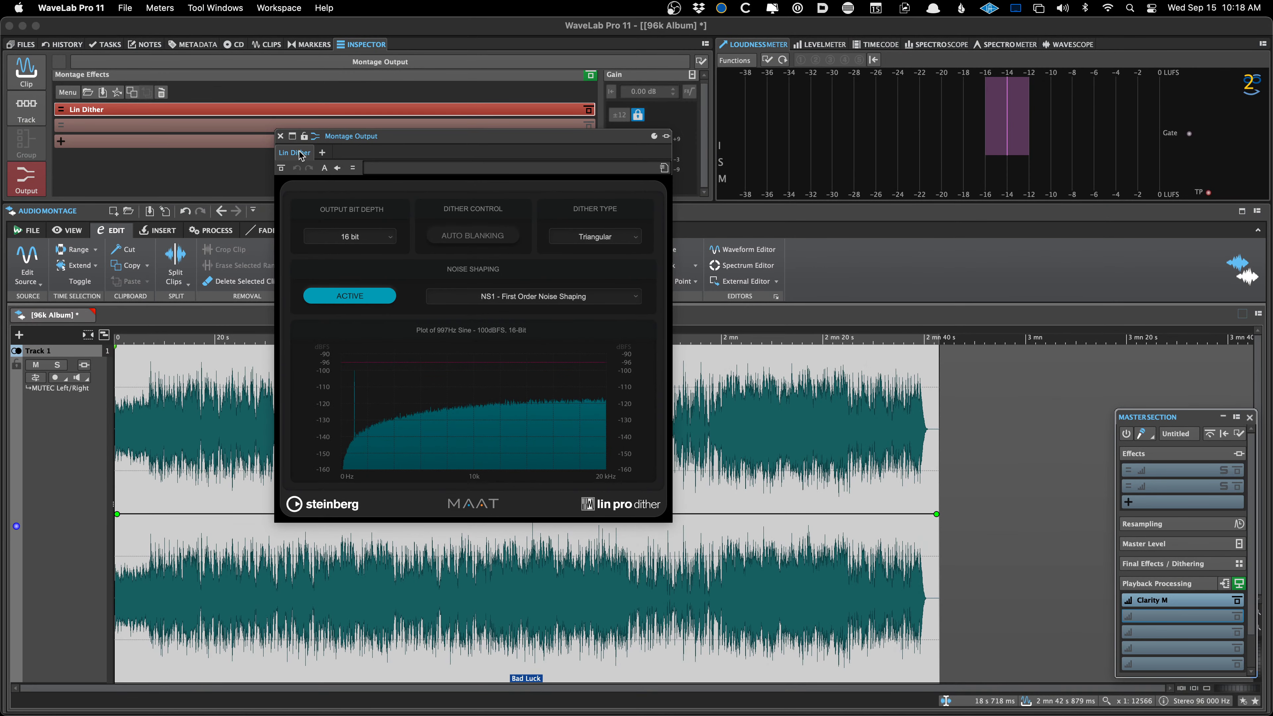
{"action": "left_click", "coordinate": [511, 235]}
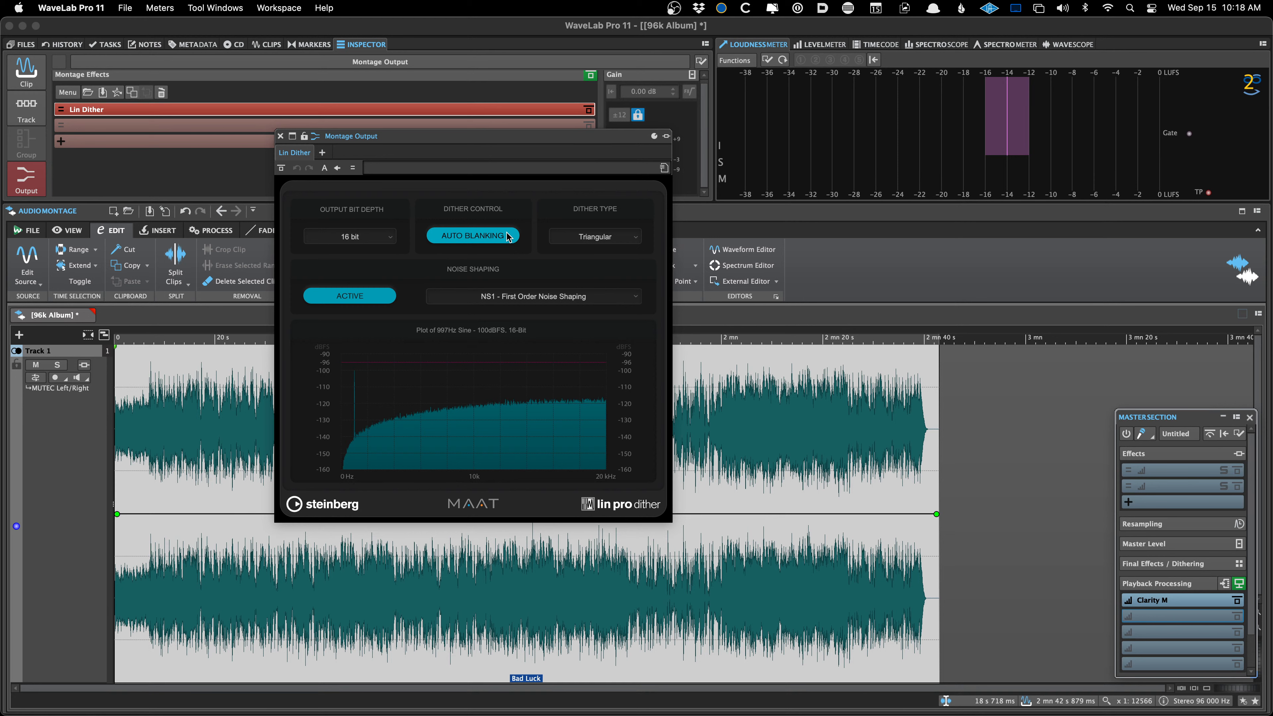
- Replace Lin Dither with SuperVision in the first montage output slot, and remove it again to leave the slot empty
{"action": "left_click", "coordinate": [296, 156]}
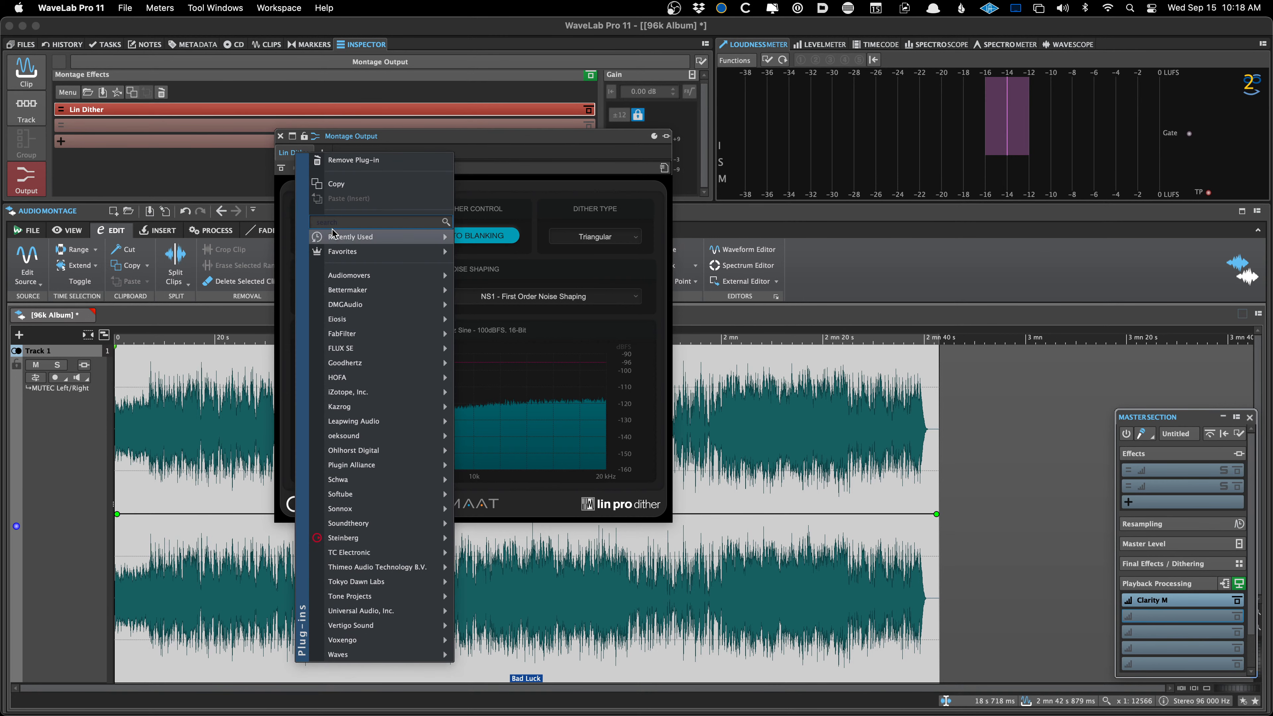
{"action": "mouse_move", "coordinate": [335, 241]}
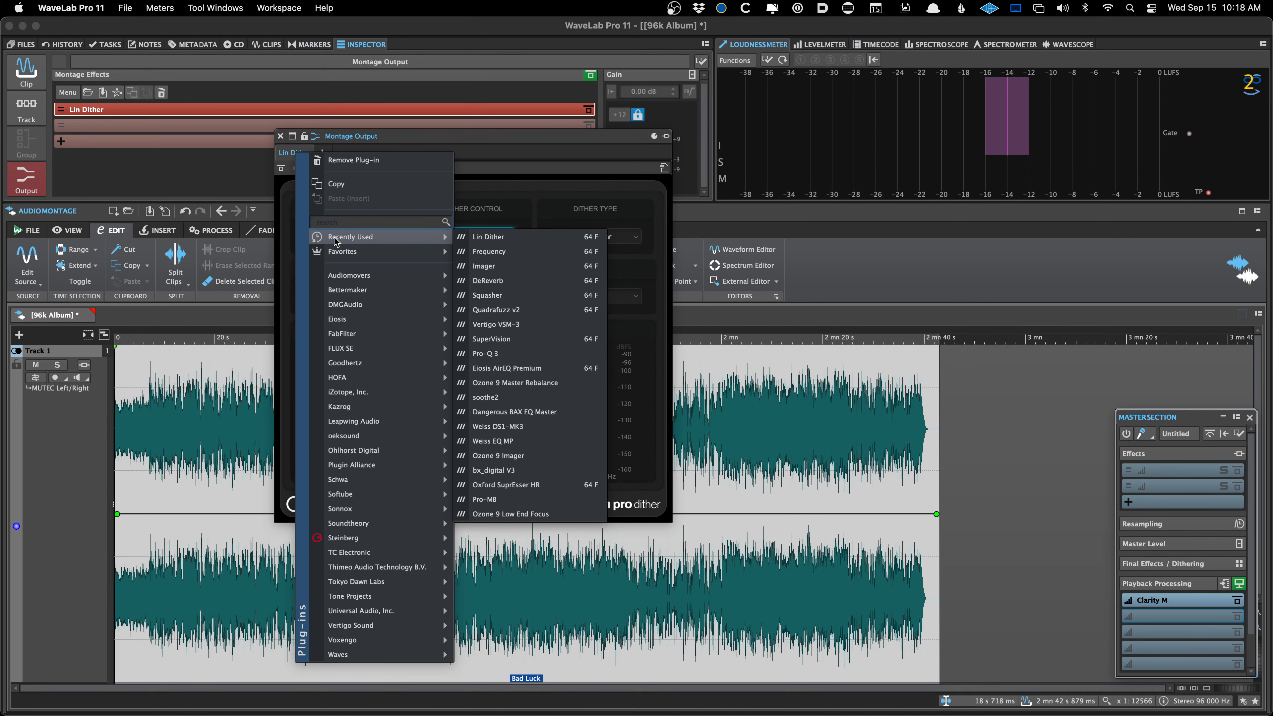
{"action": "left_click", "coordinate": [543, 340]}
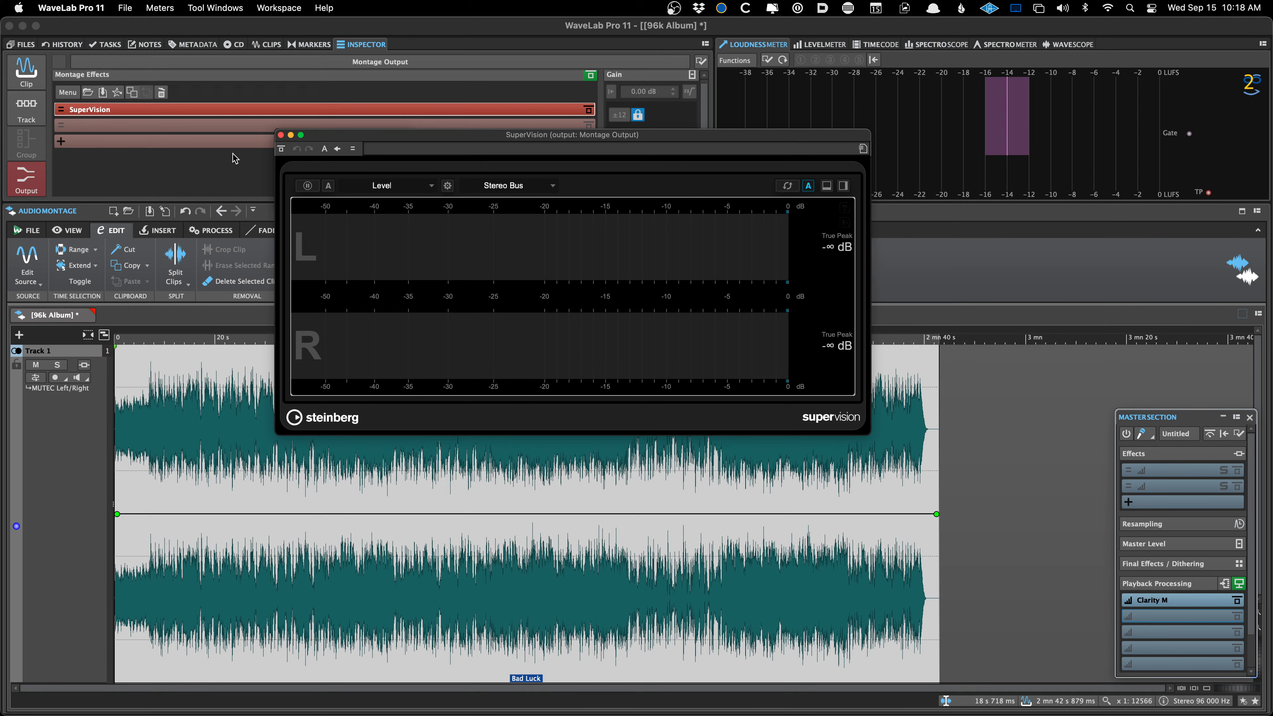
{"action": "left_click", "coordinate": [172, 116]}
{"action": "left_click", "coordinate": [183, 117]}
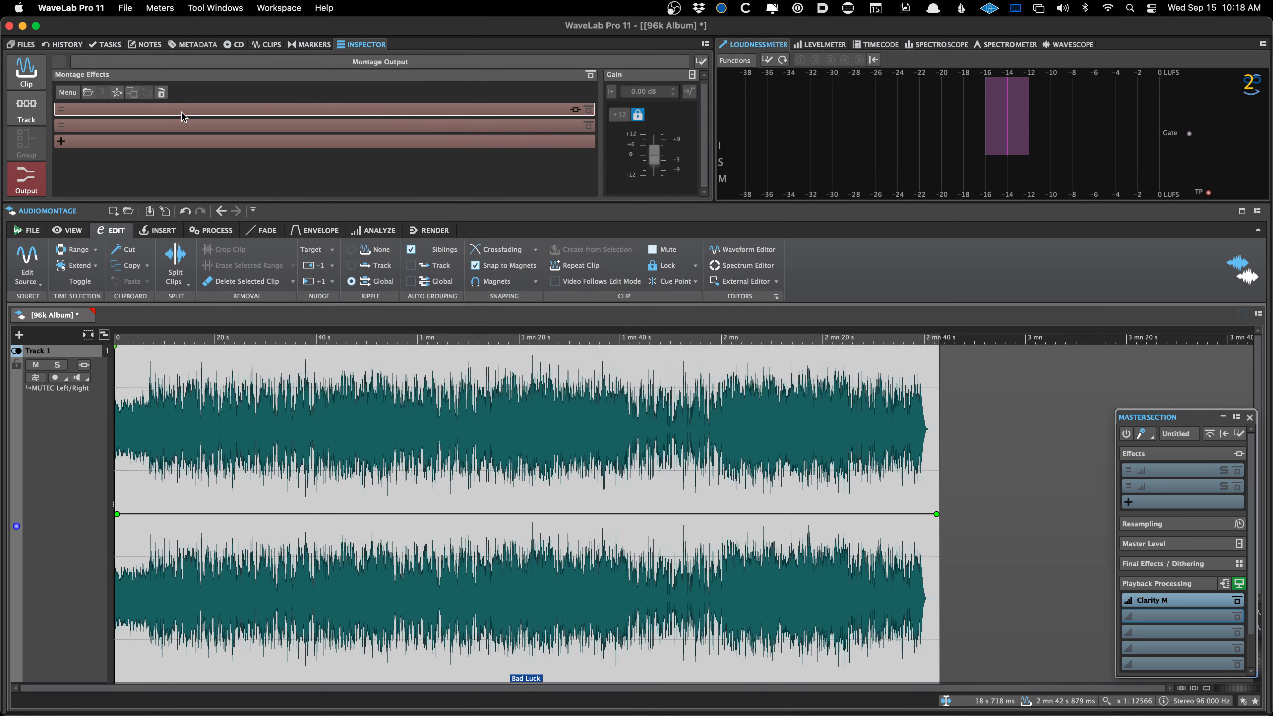
- Load Steinberg's SuperVision into the Master Section's second Playback Processing slot, below Clarity M
{"action": "left_click", "coordinate": [1140, 619]}
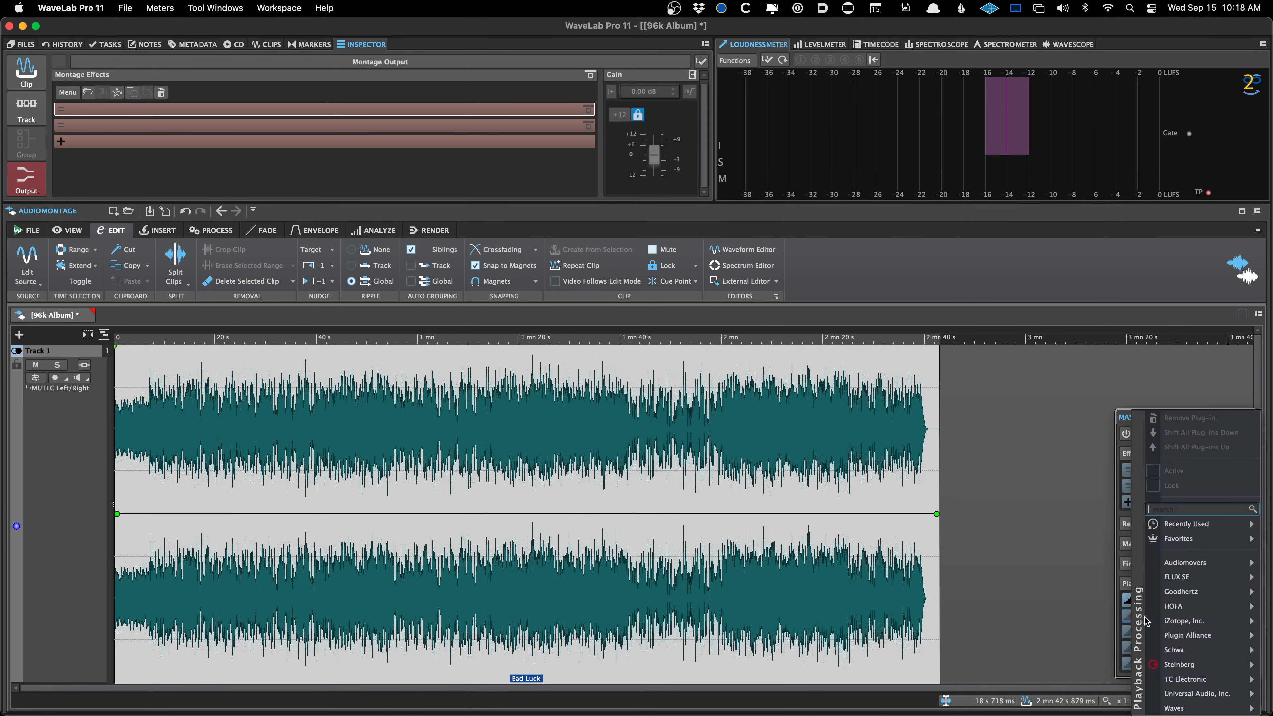
{"action": "mouse_move", "coordinate": [1187, 669]}
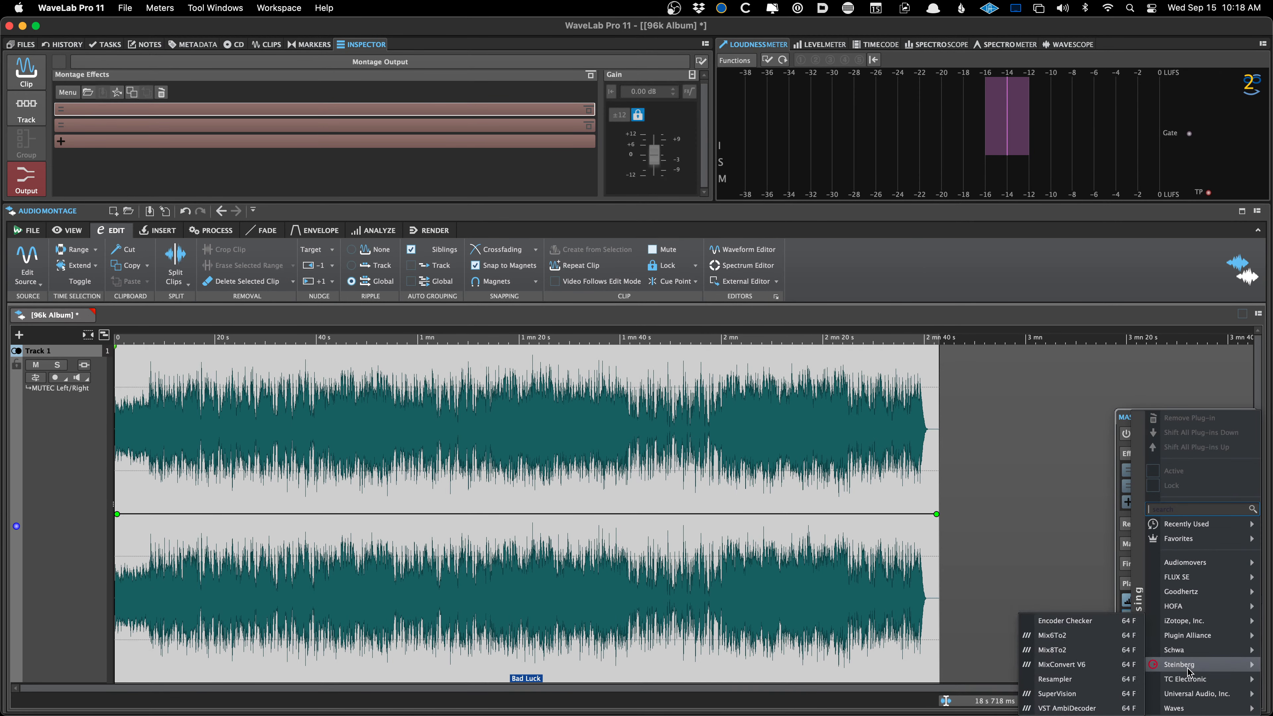
{"action": "left_click", "coordinate": [1096, 694]}
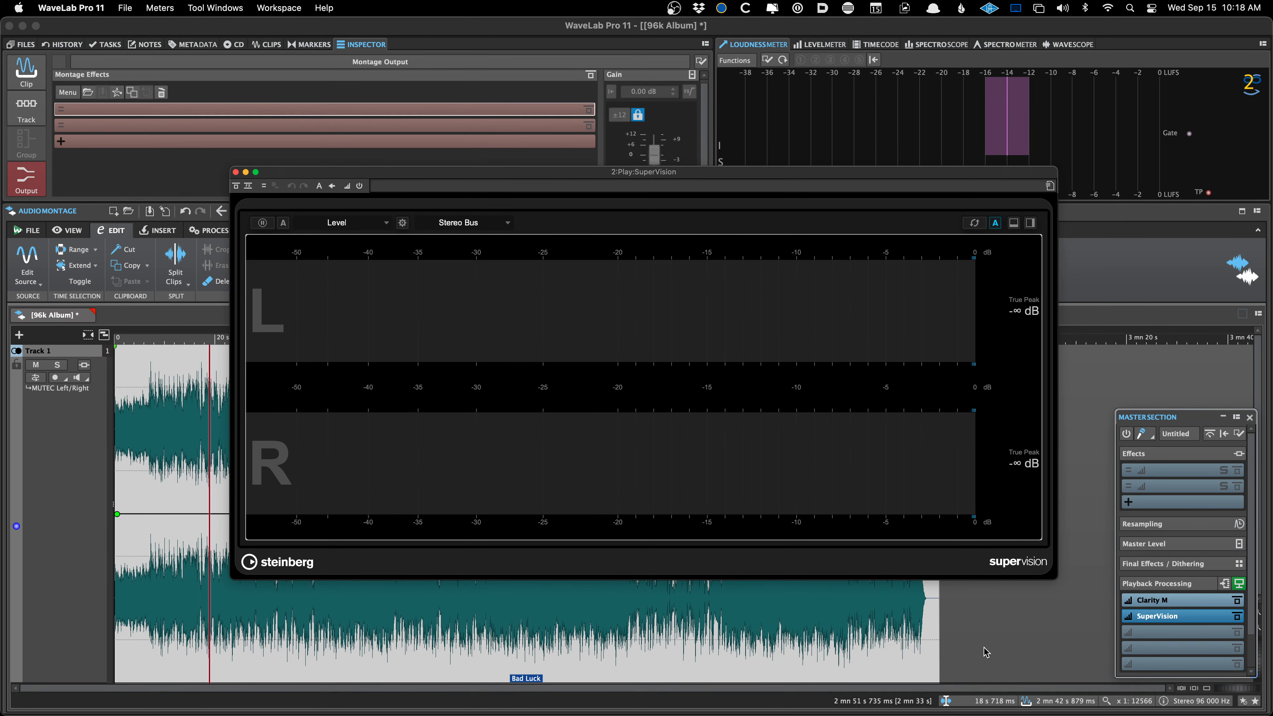
- Try the Multipanorama module in SuperVision, browse the other module types, and return to Level
{"action": "left_click", "coordinate": [325, 224]}
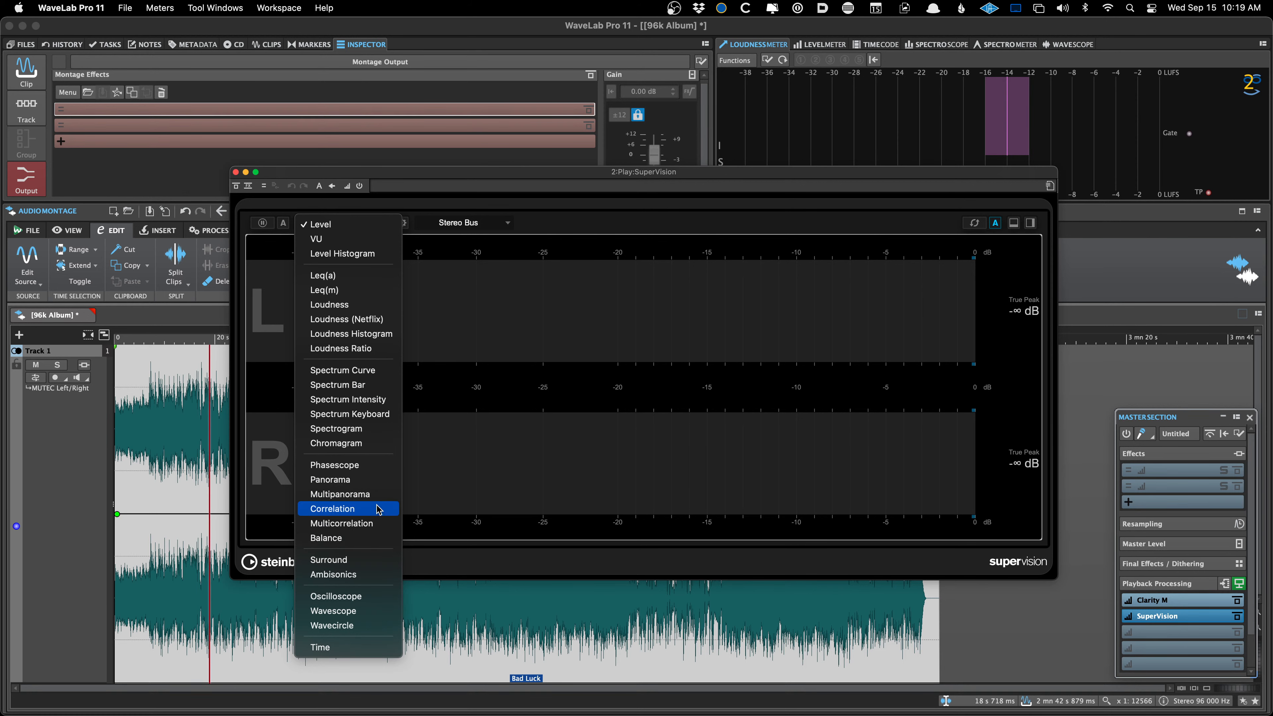
{"action": "left_click", "coordinate": [377, 494]}
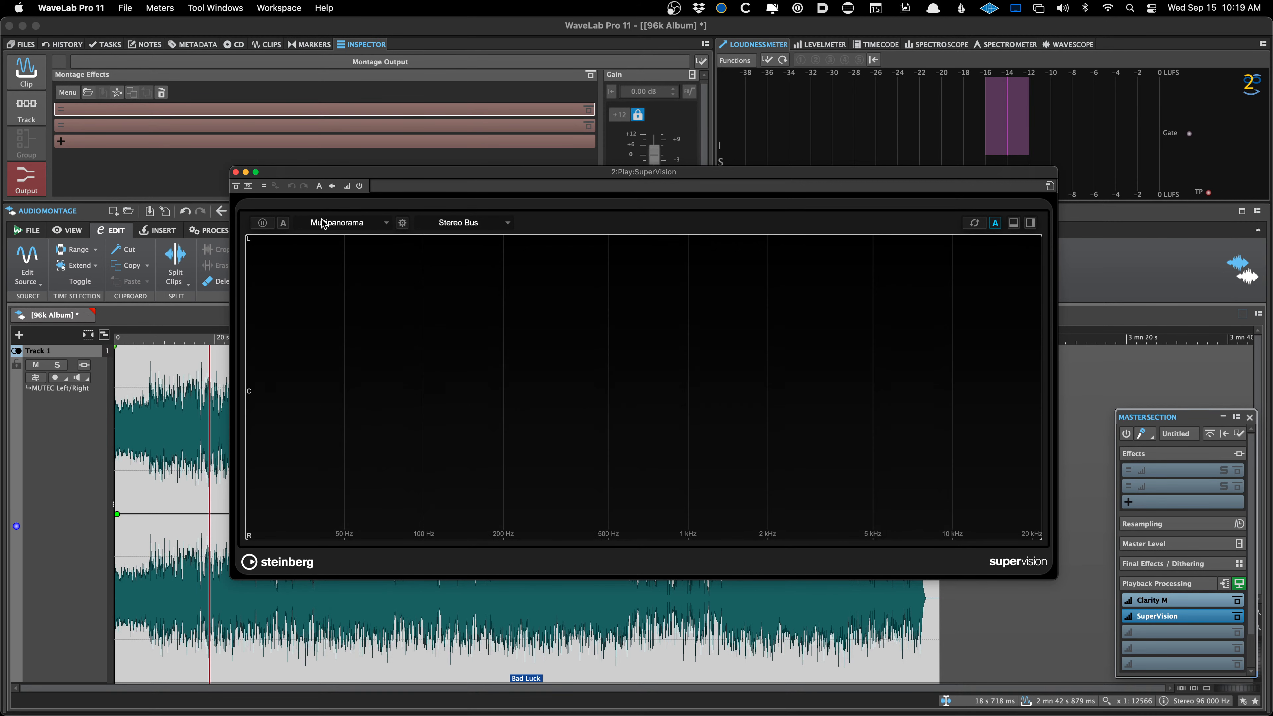
{"action": "left_click", "coordinate": [324, 222]}
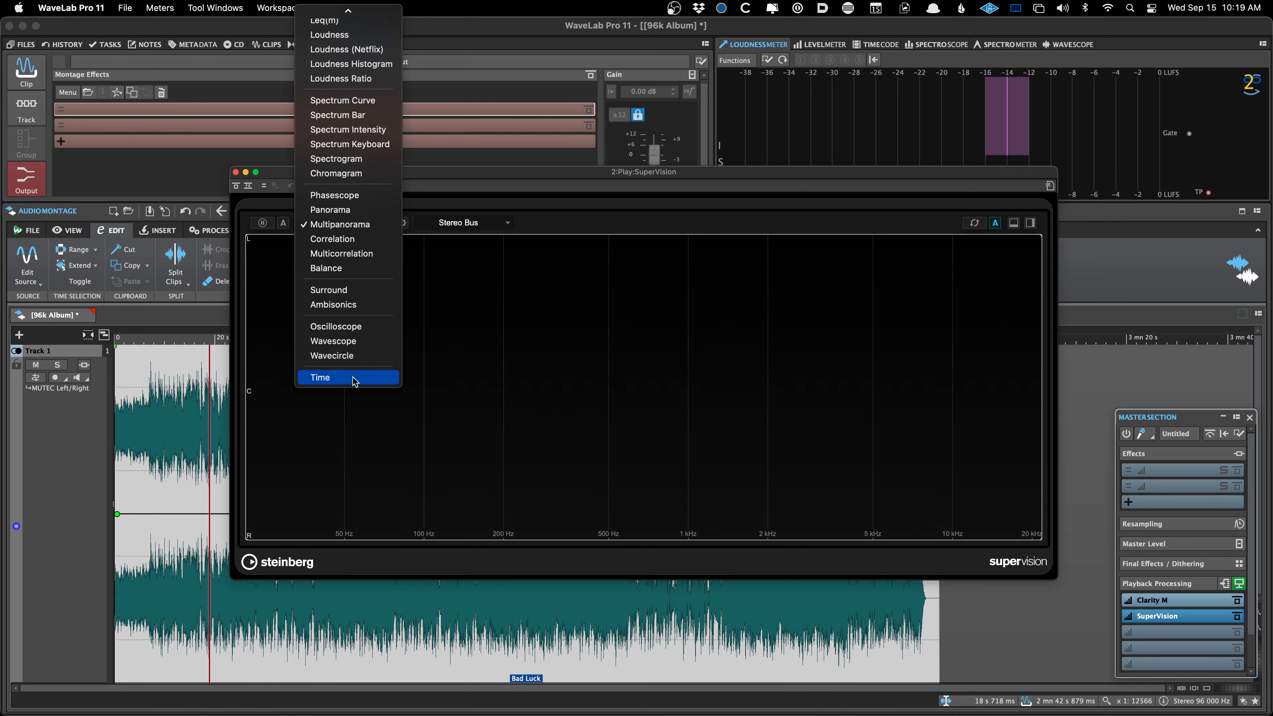
{"action": "left_click", "coordinate": [597, 299]}
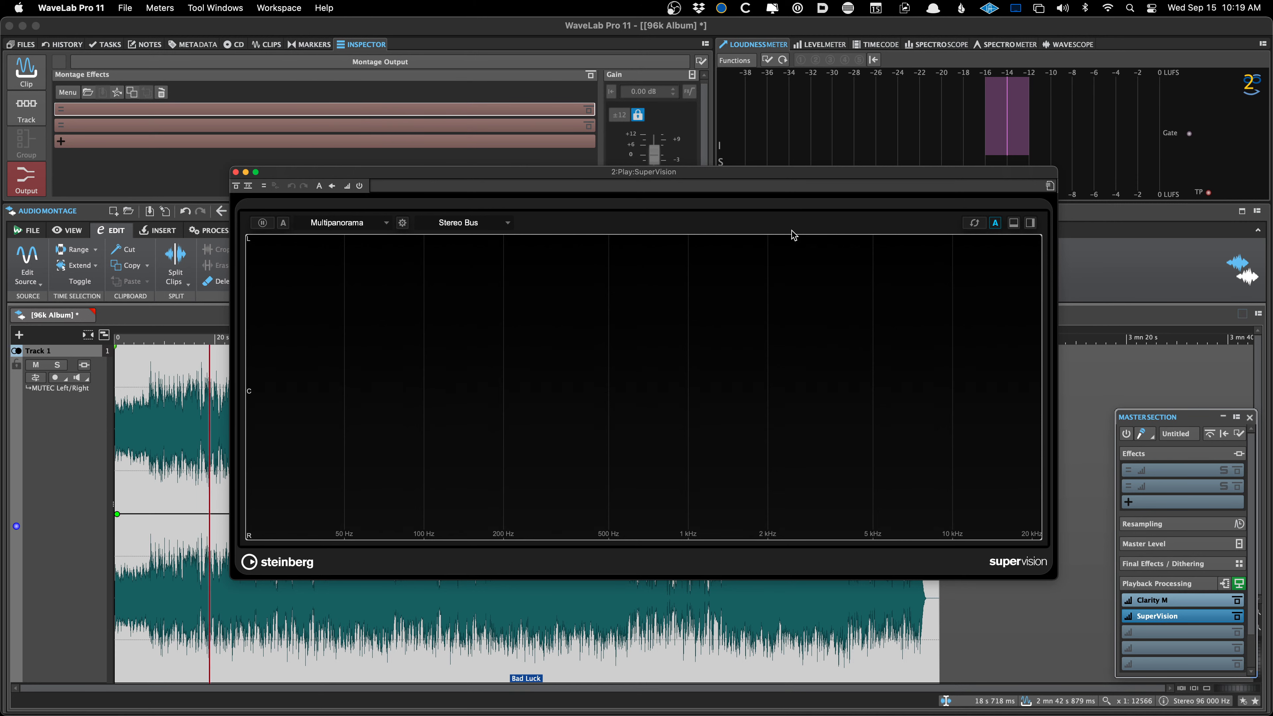
{"action": "left_click", "coordinate": [362, 222]}
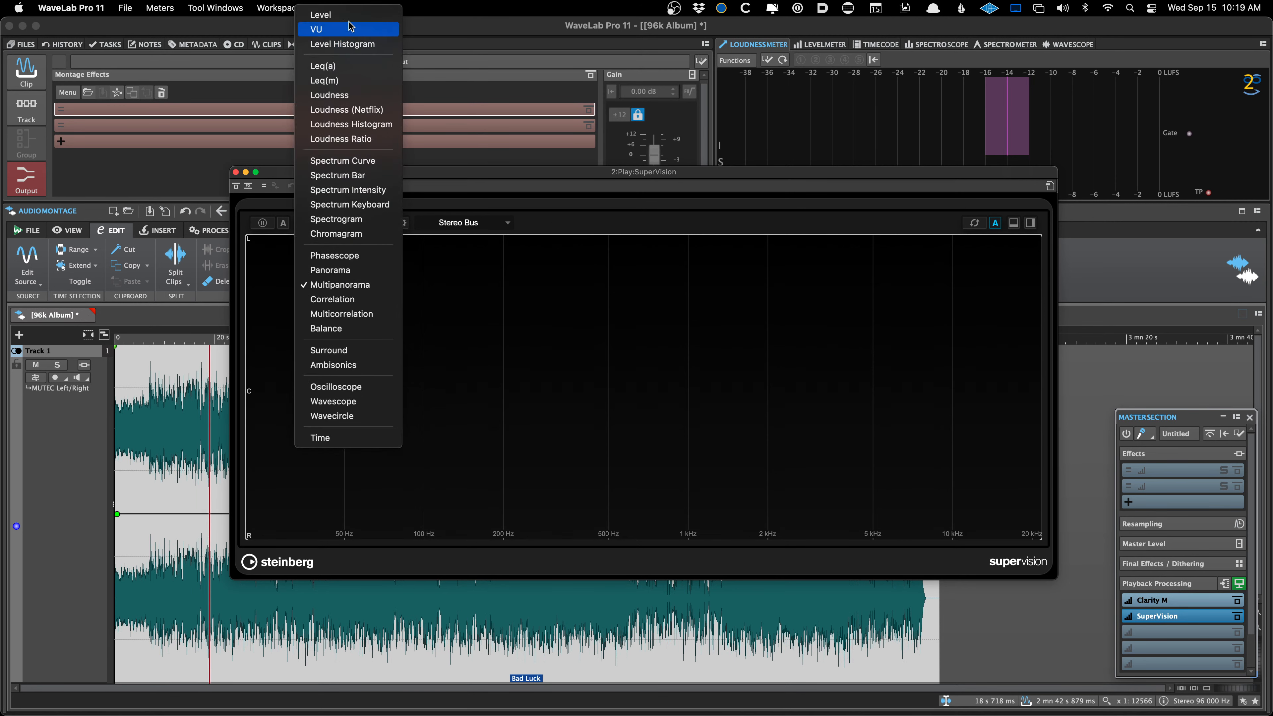
{"action": "left_click", "coordinate": [330, 15]}
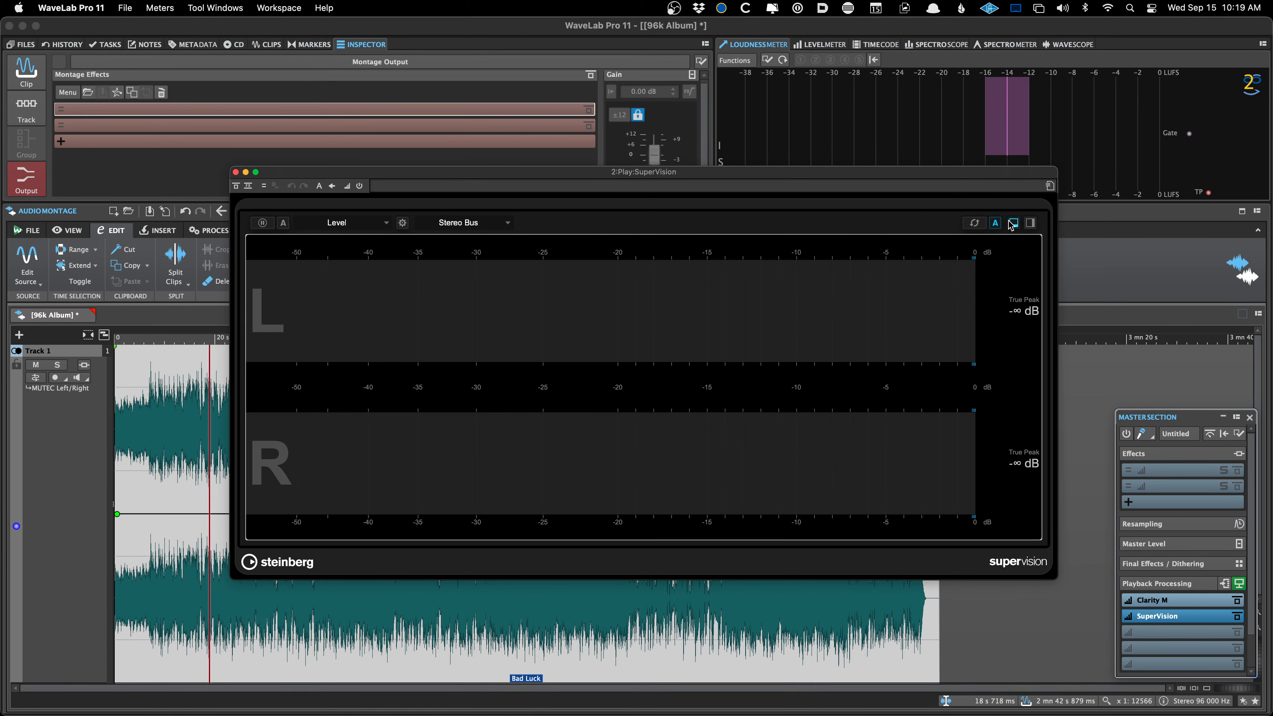
- Split SuperVision into two stacked modules, set the lower one to Multipanorama, and play the montage from its start
{"action": "left_click", "coordinate": [1013, 223]}
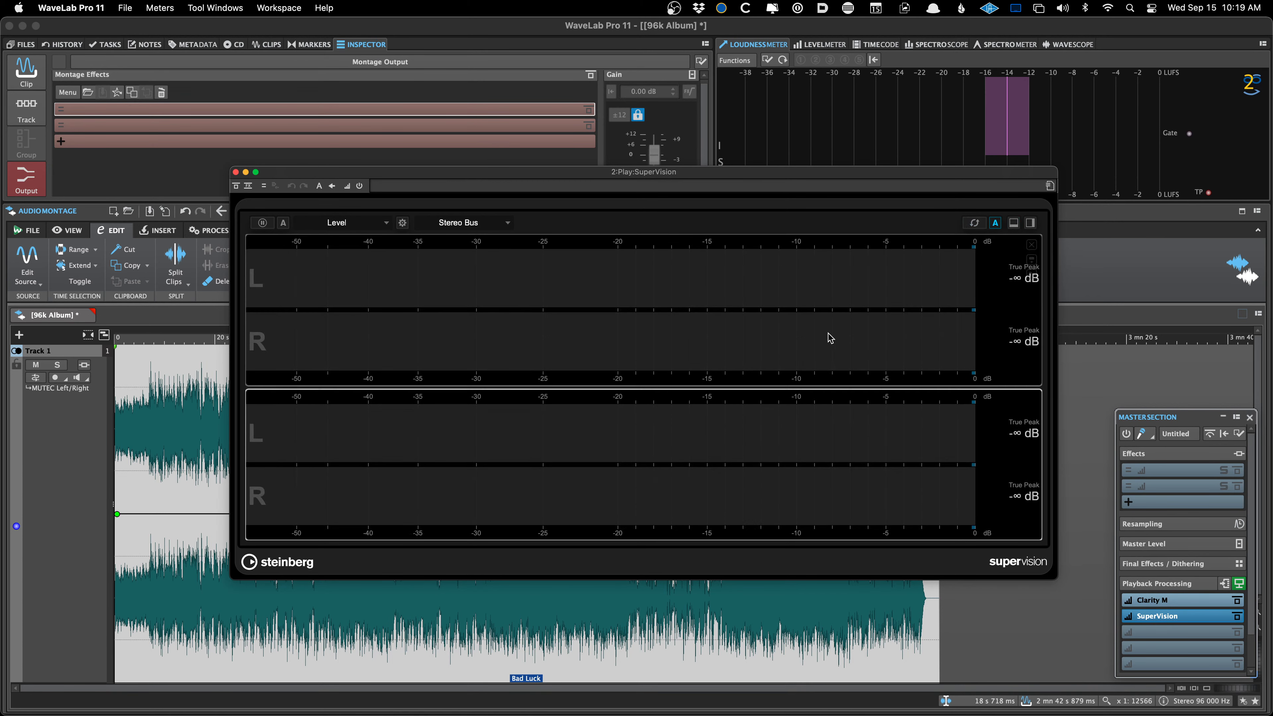
{"action": "left_click", "coordinate": [338, 223]}
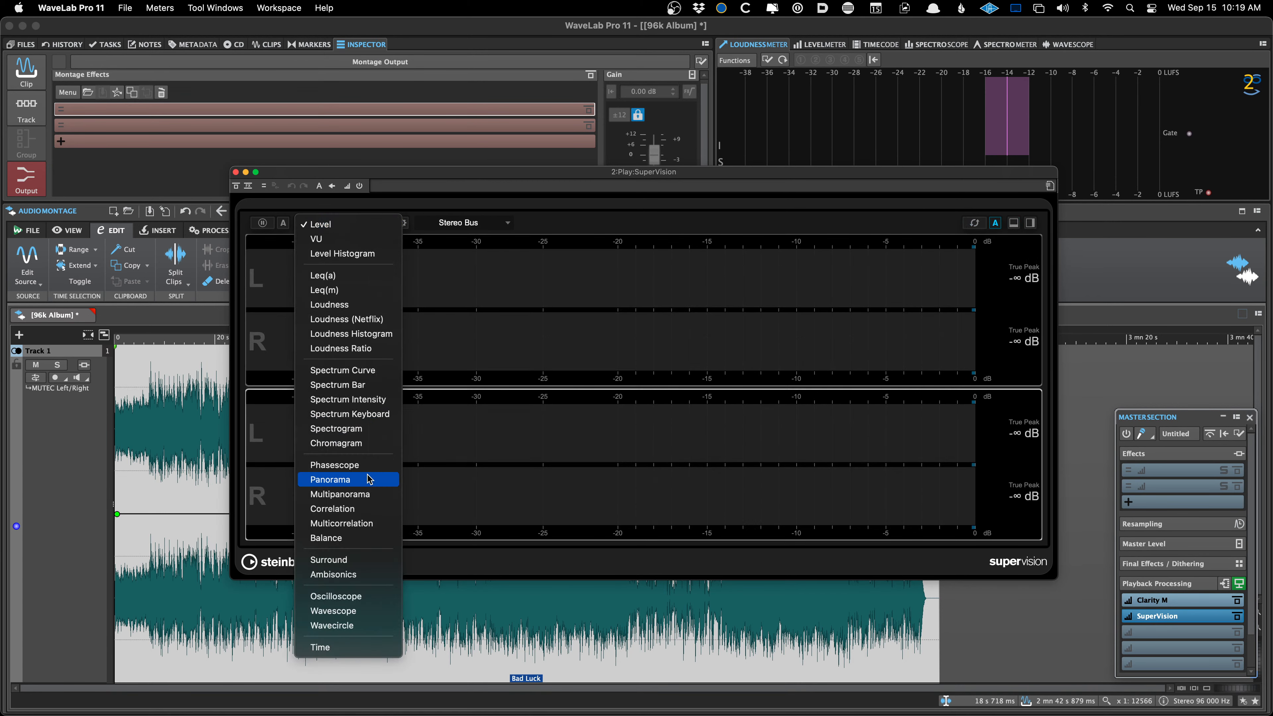
{"action": "left_click", "coordinate": [358, 495]}
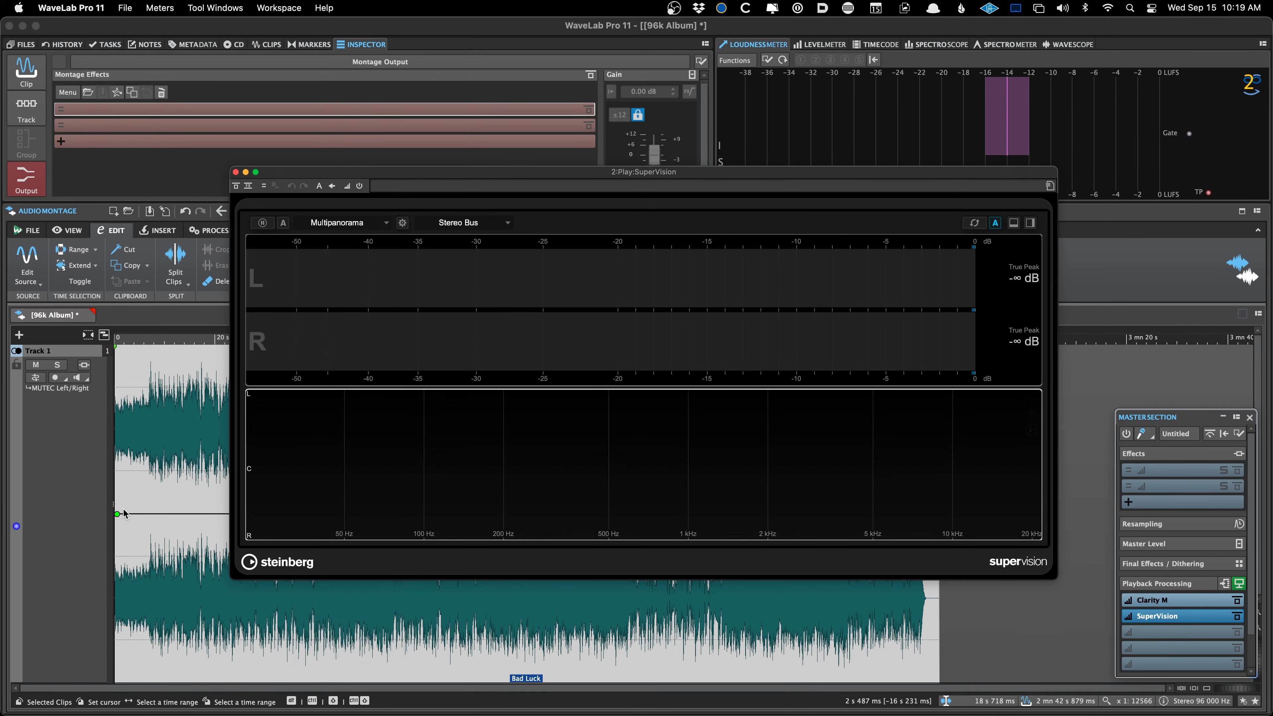
{"action": "left_click", "coordinate": [128, 490]}
{"action": "key", "text": "space"}
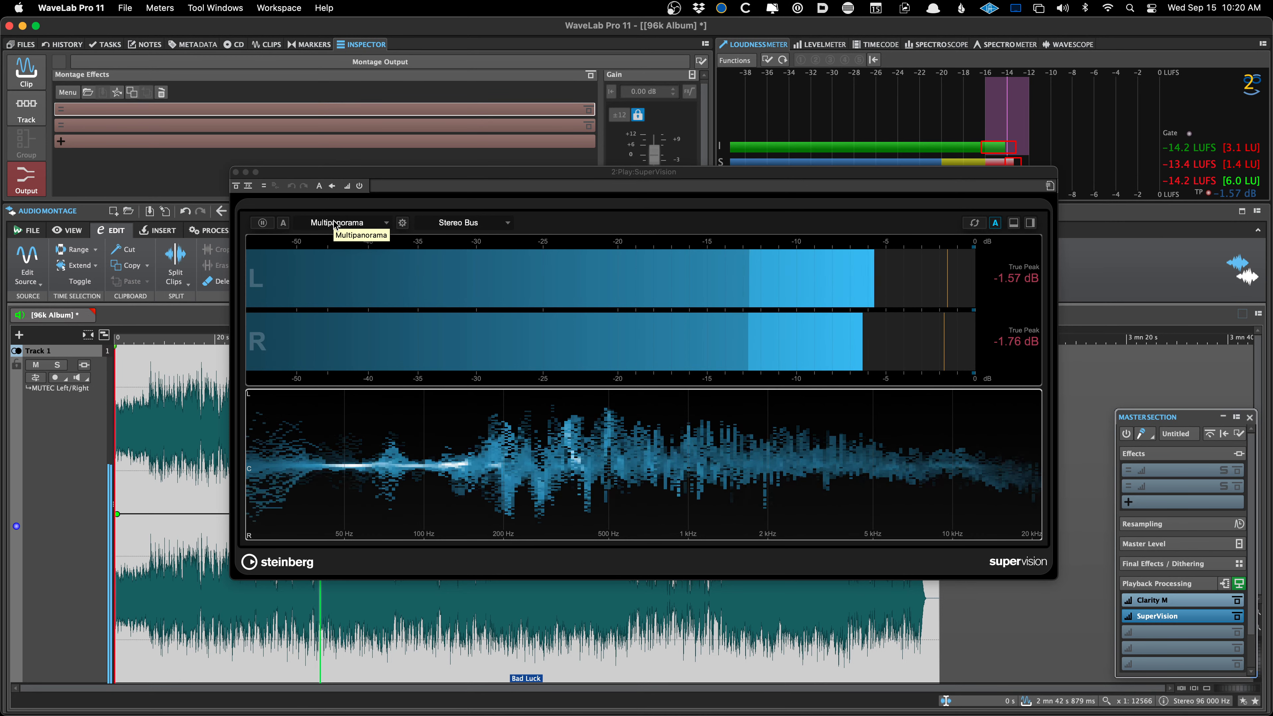
- Add two more modules side by side next to Multipanorama, setting them to Phasescope and Time
{"action": "left_click", "coordinate": [1030, 224]}
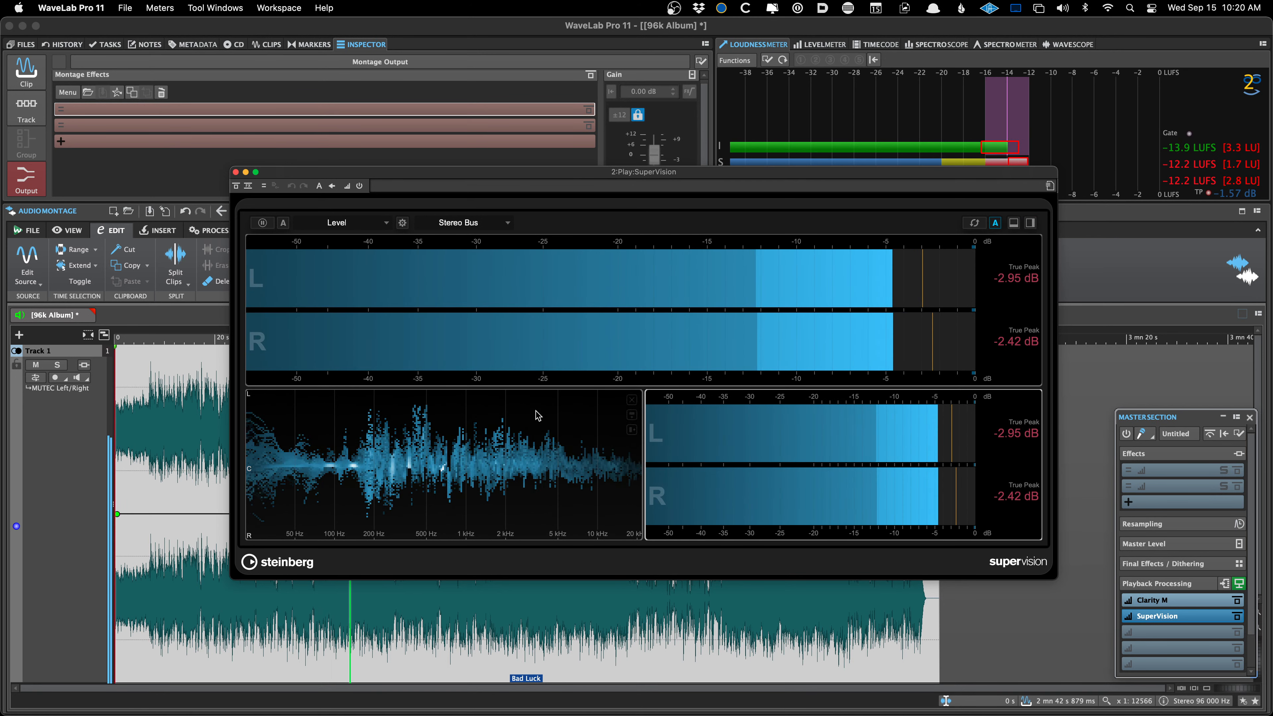
{"action": "left_click", "coordinate": [380, 222]}
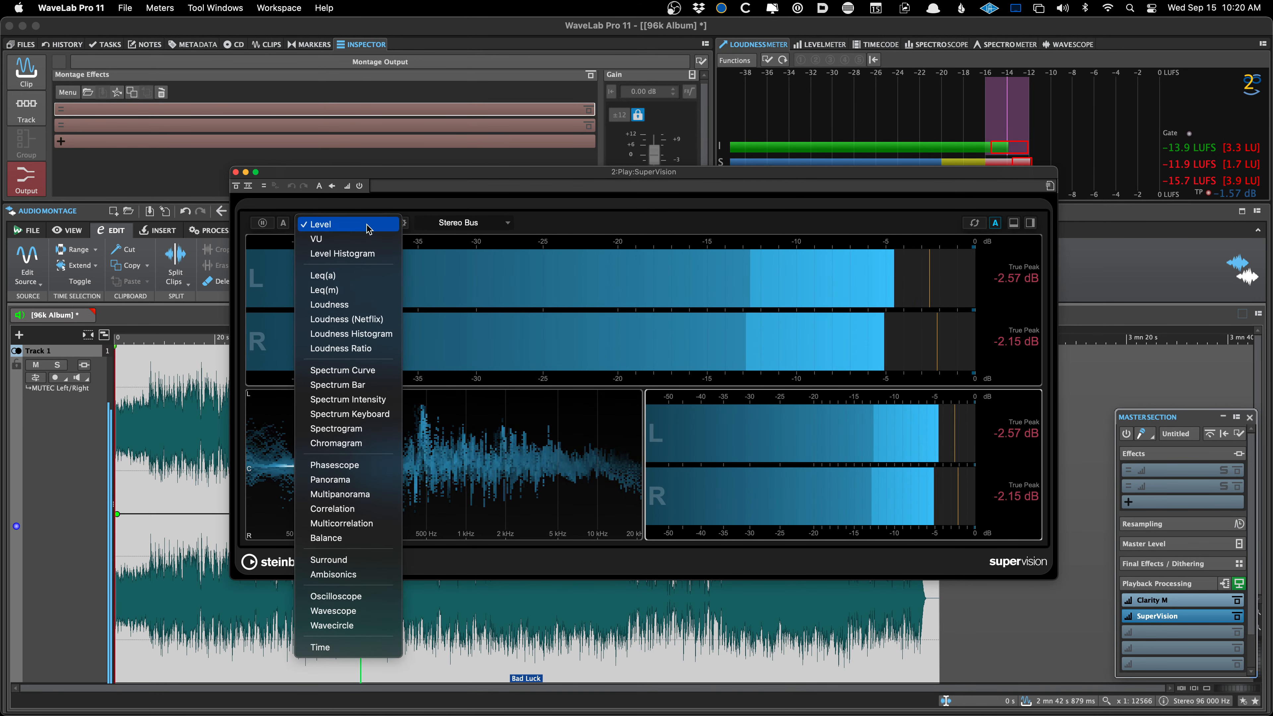
{"action": "left_click", "coordinate": [373, 472]}
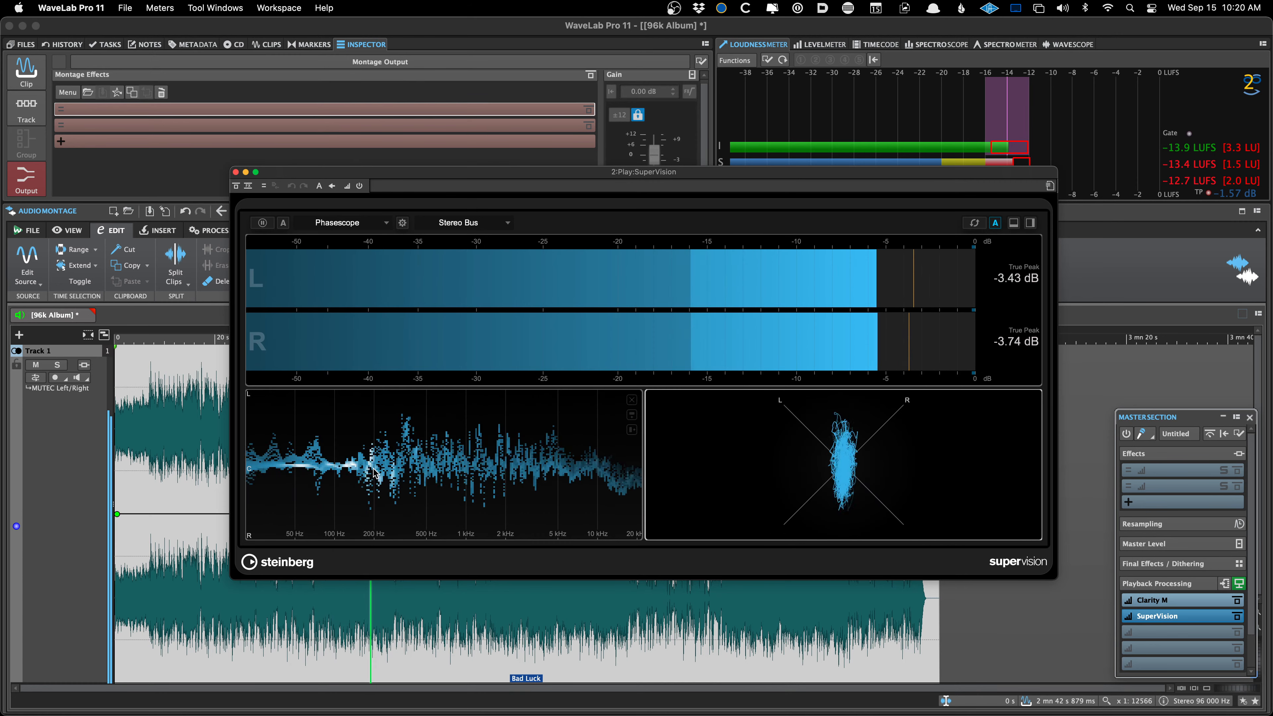
{"action": "left_click", "coordinate": [1015, 224]}
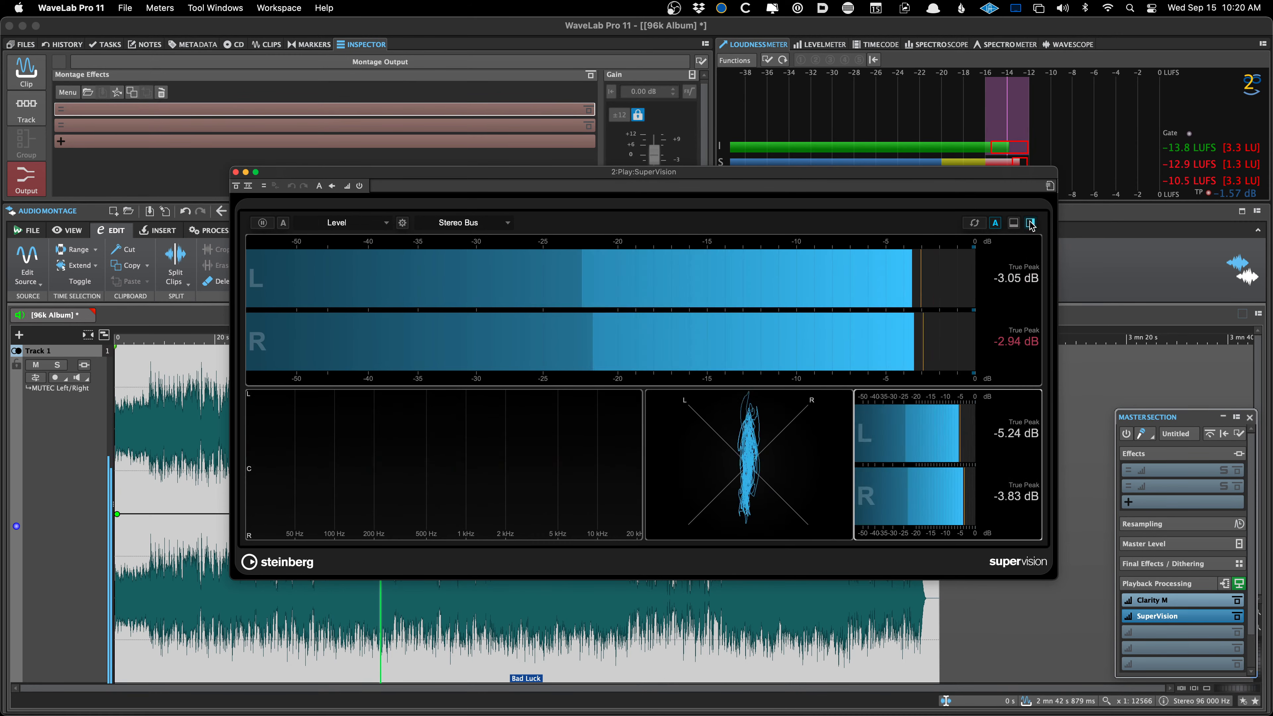
{"action": "left_click", "coordinate": [328, 224]}
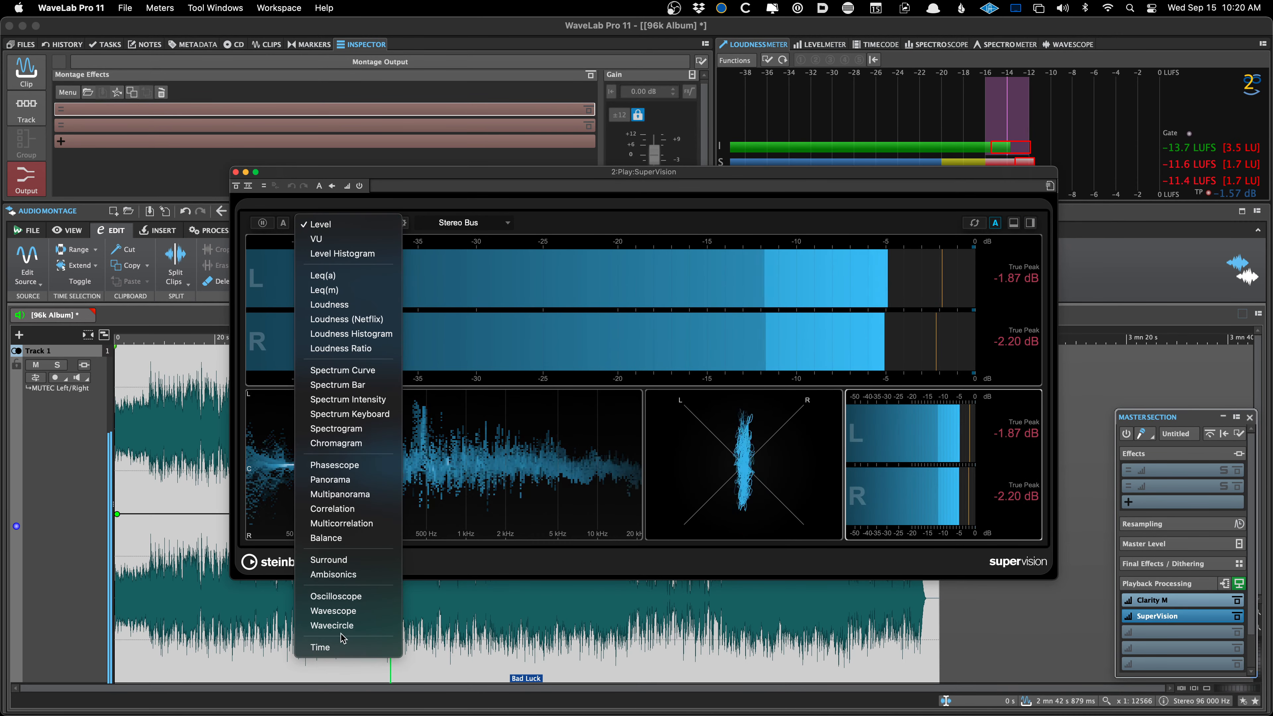
{"action": "left_click", "coordinate": [335, 646]}
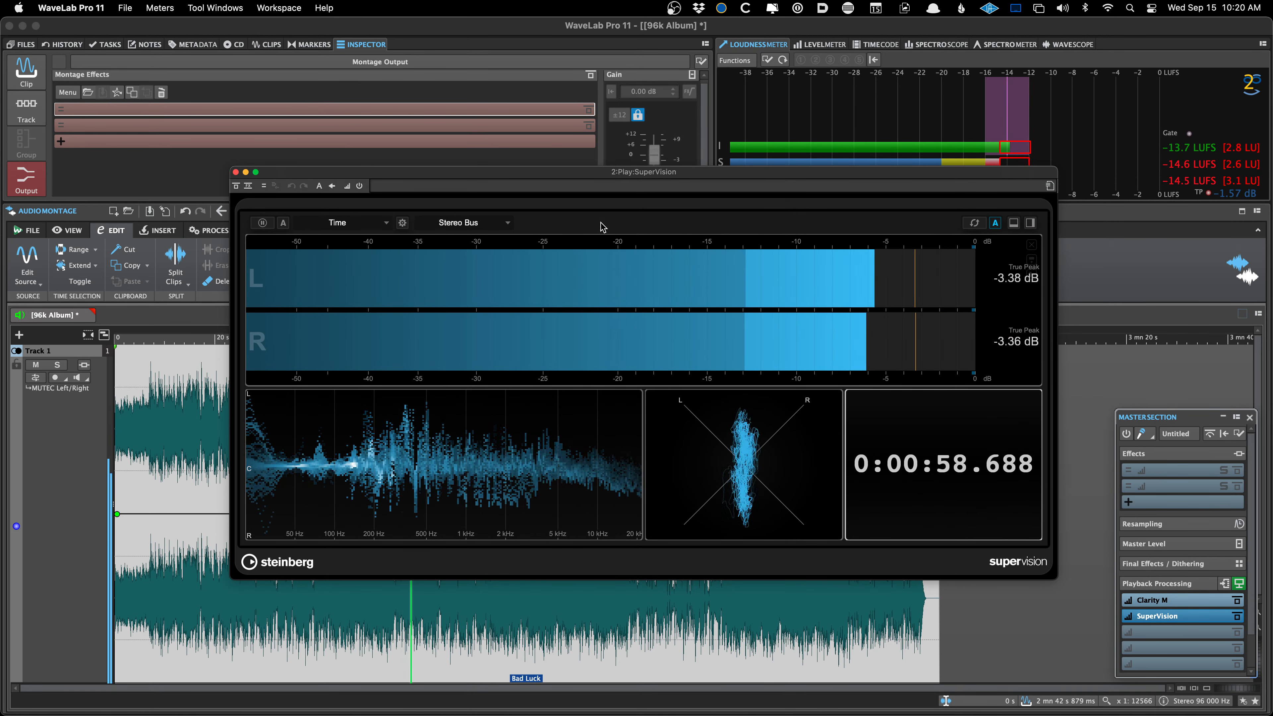
- Split SuperVision's Time module into two stacked modules and set the lower one to Spectrogram
{"action": "left_click", "coordinate": [1014, 223]}
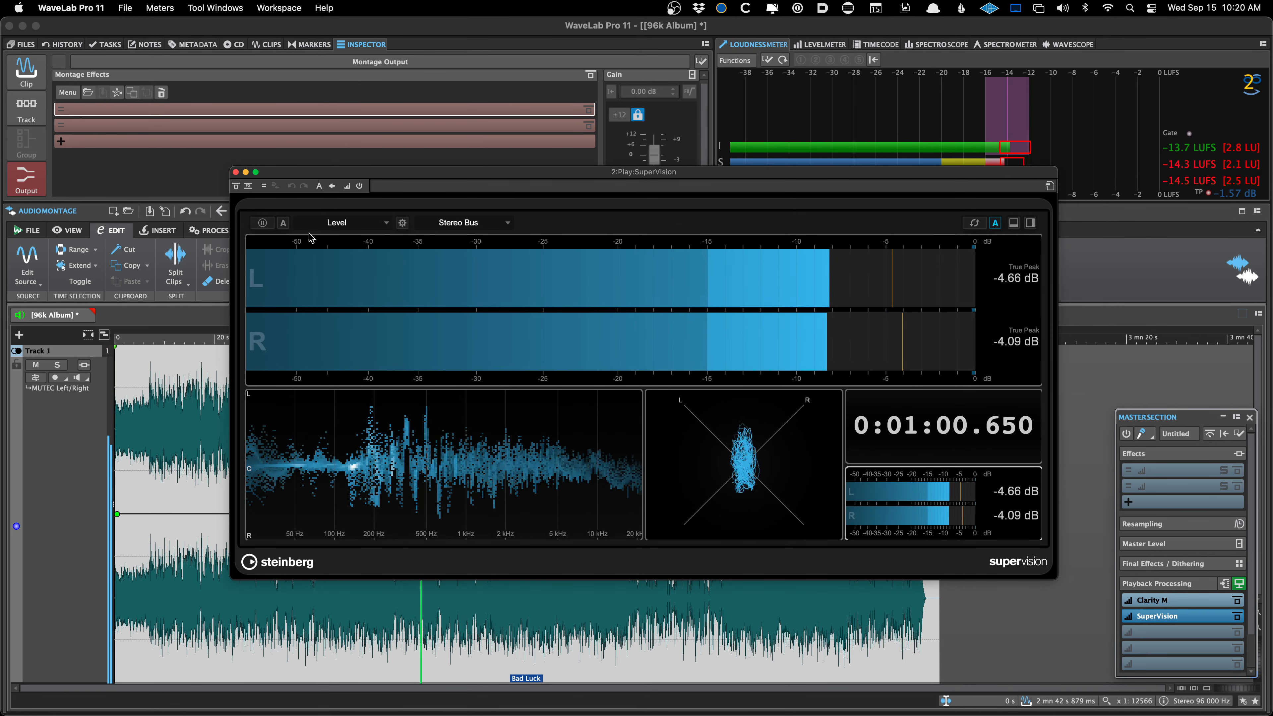
{"action": "left_click", "coordinate": [318, 226]}
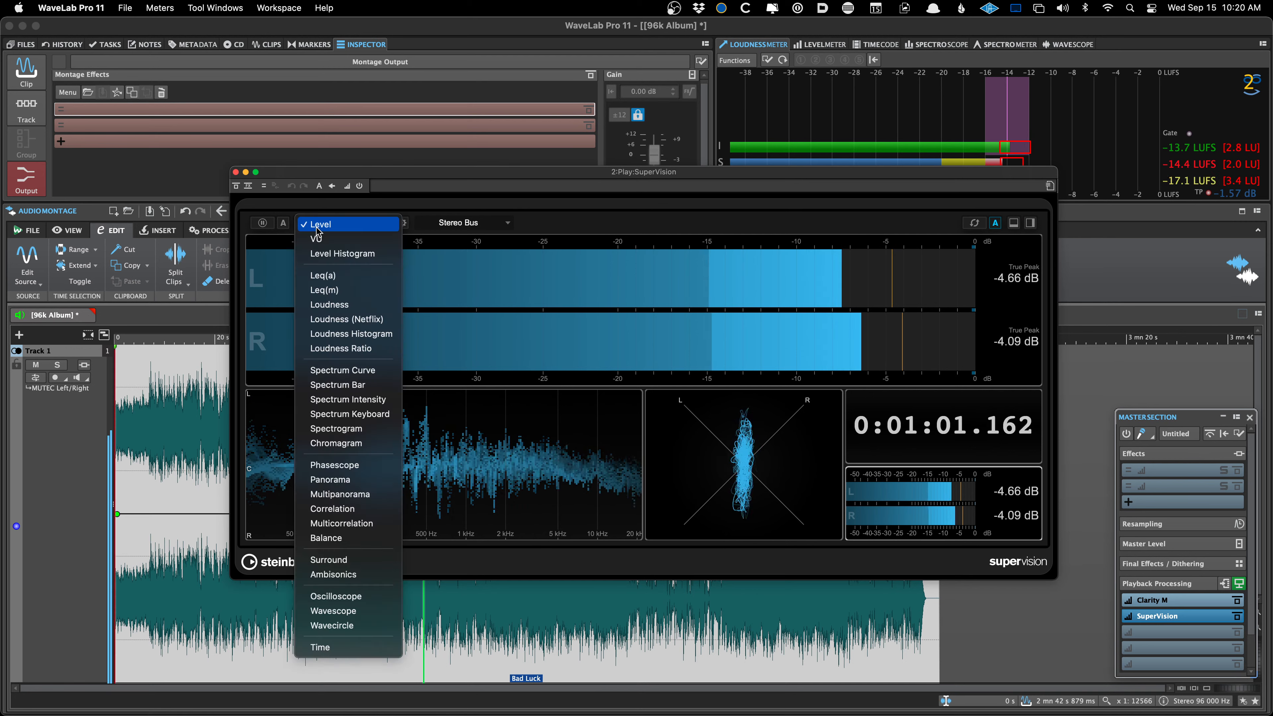
{"action": "left_click", "coordinate": [356, 431]}
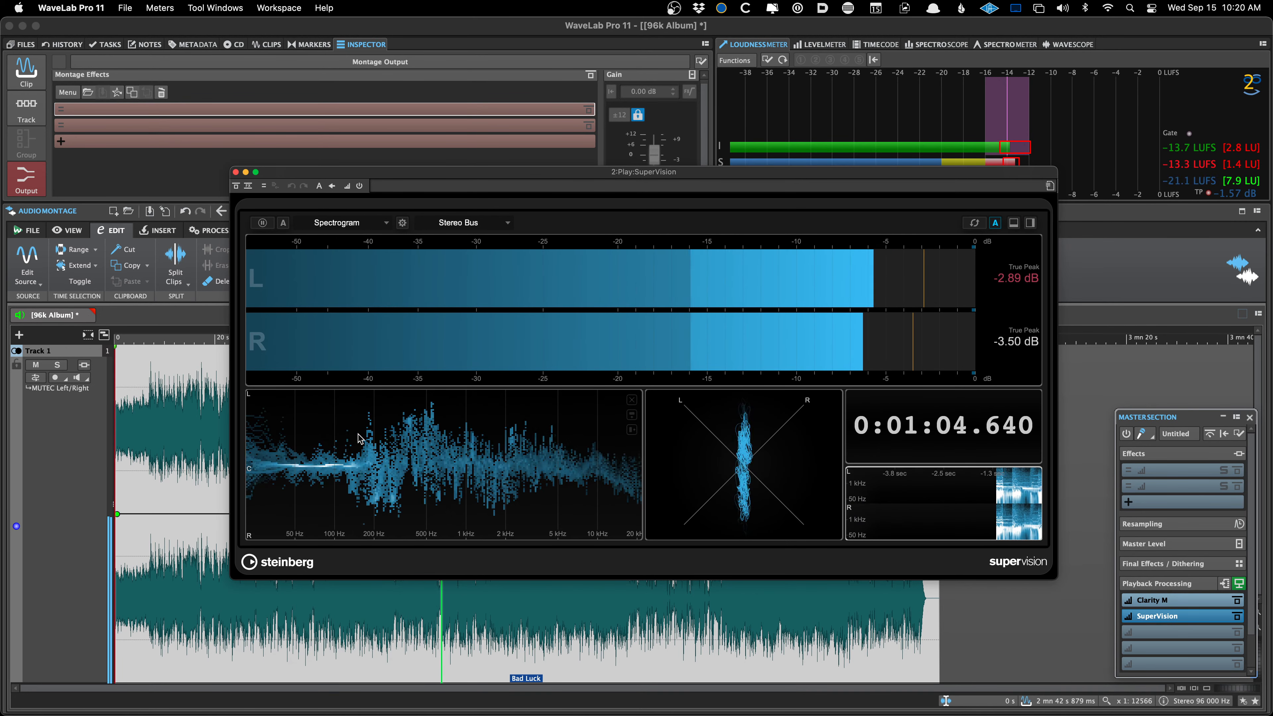
- Save the current SuperVision module layout as a new preset named "JP Start"
{"action": "left_click", "coordinate": [1050, 185]}
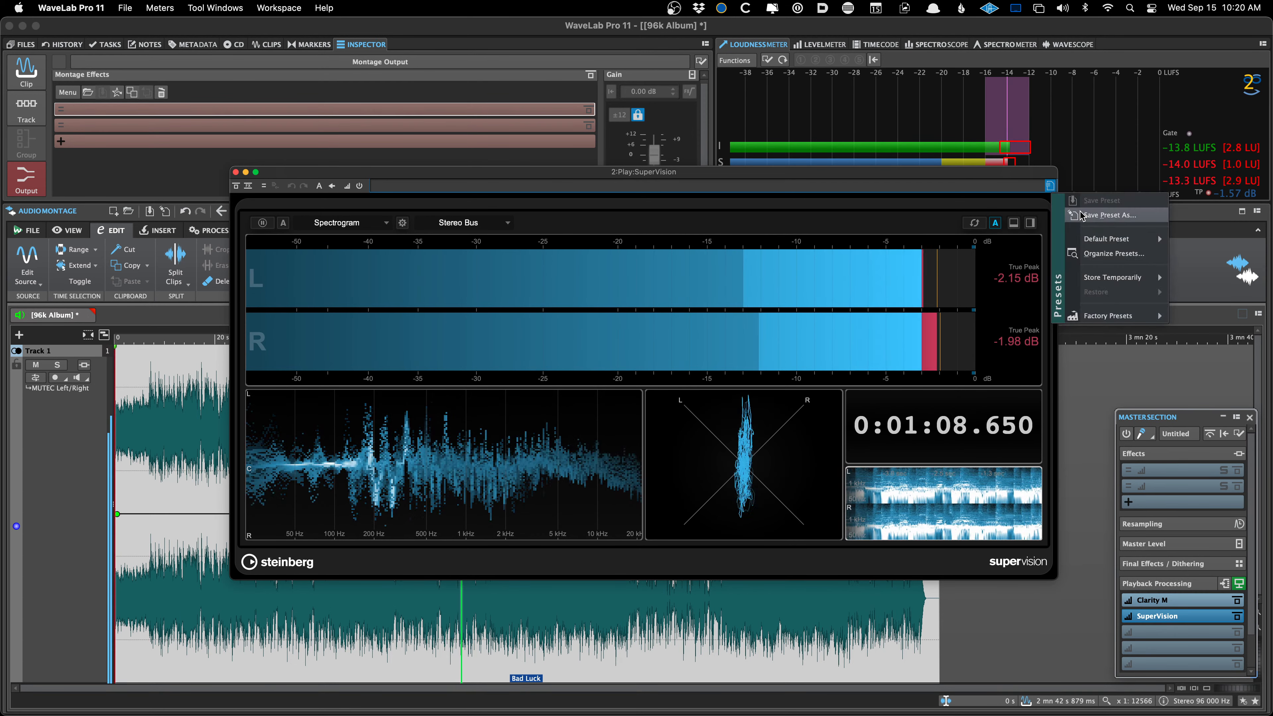
{"action": "left_click", "coordinate": [1108, 214]}
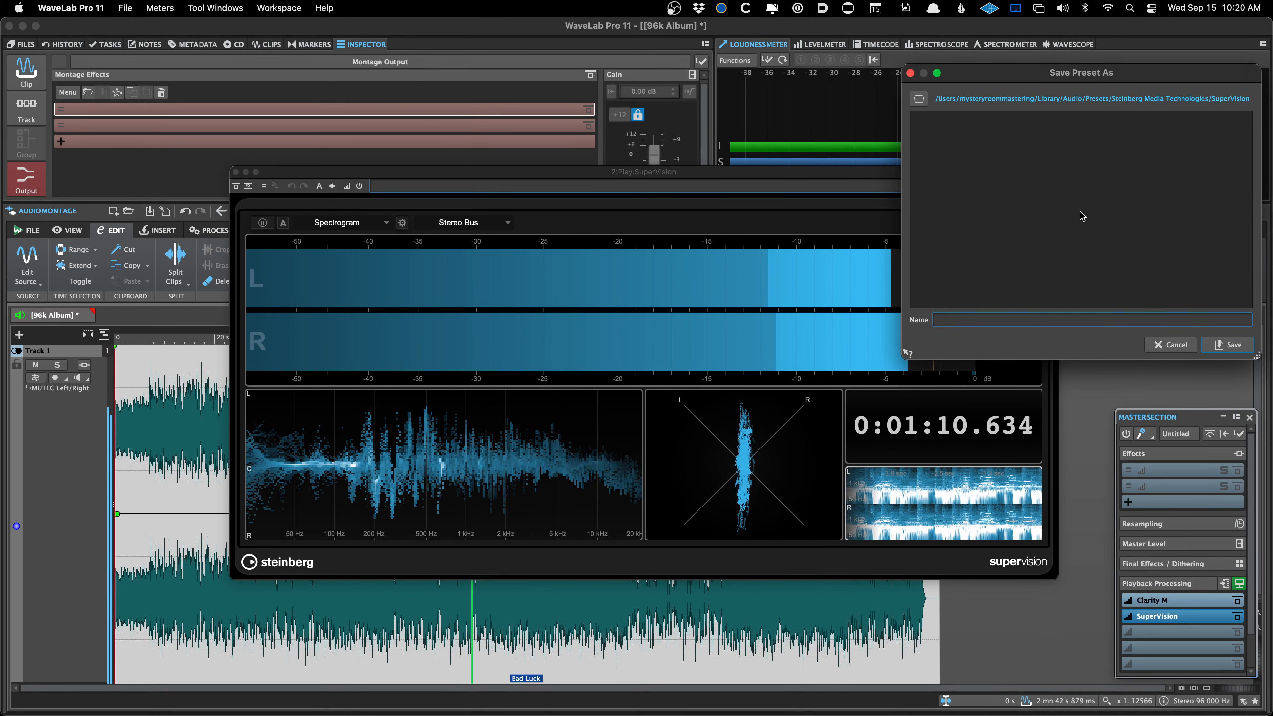
{"action": "type", "text": "JP S"}
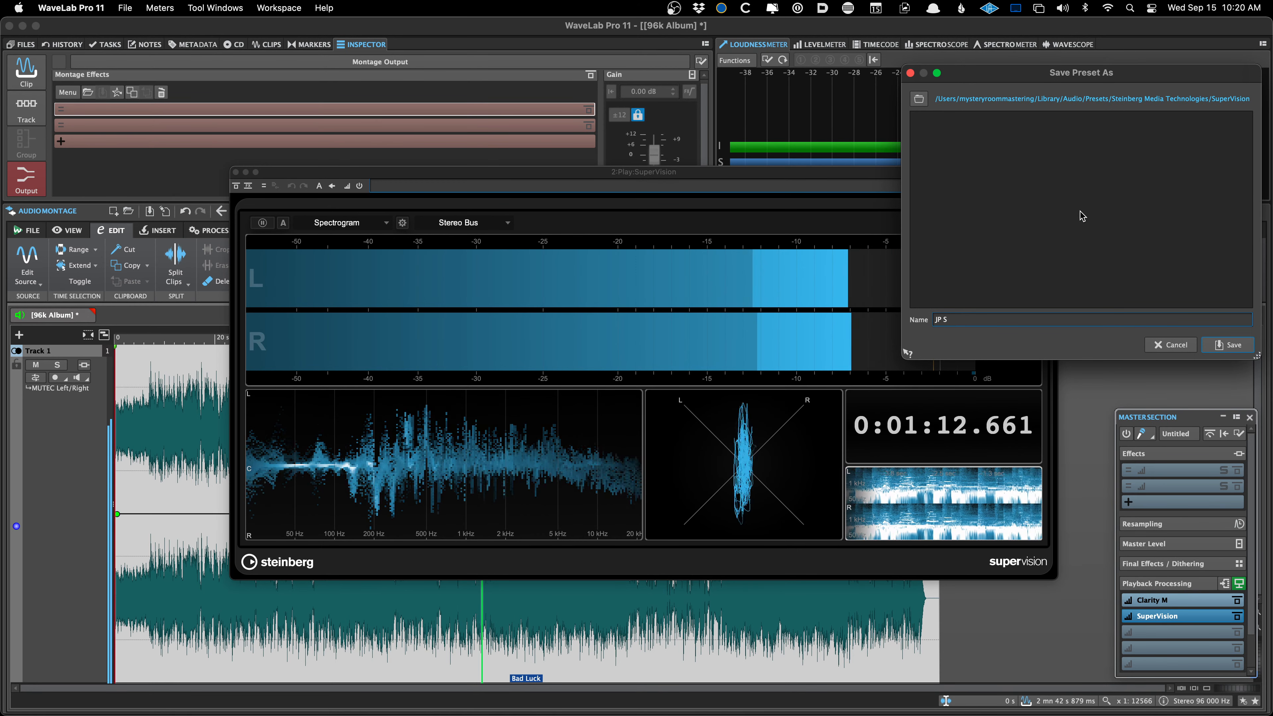
{"action": "type", "text": "tart"}
{"action": "key", "text": "Return"}
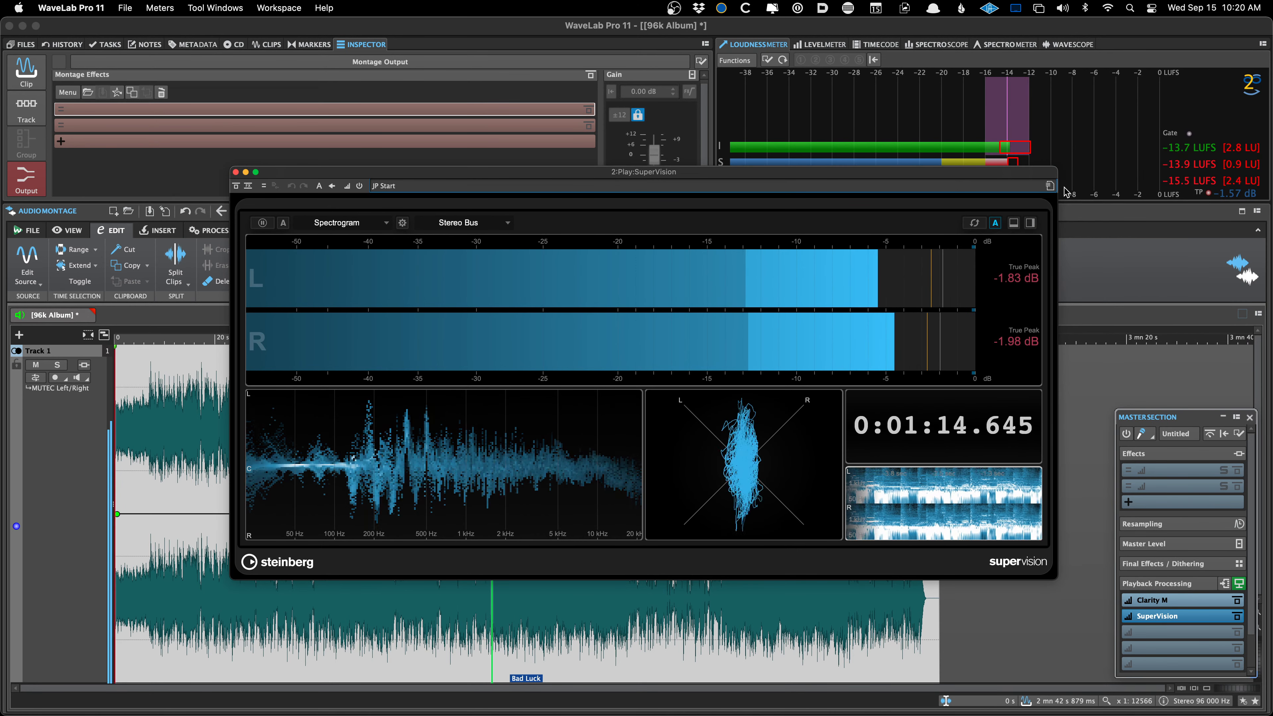
- Store the JP Start layout as SuperVision's default preset
{"action": "left_click", "coordinate": [1049, 186]}
{"action": "mouse_move", "coordinate": [1118, 239]}
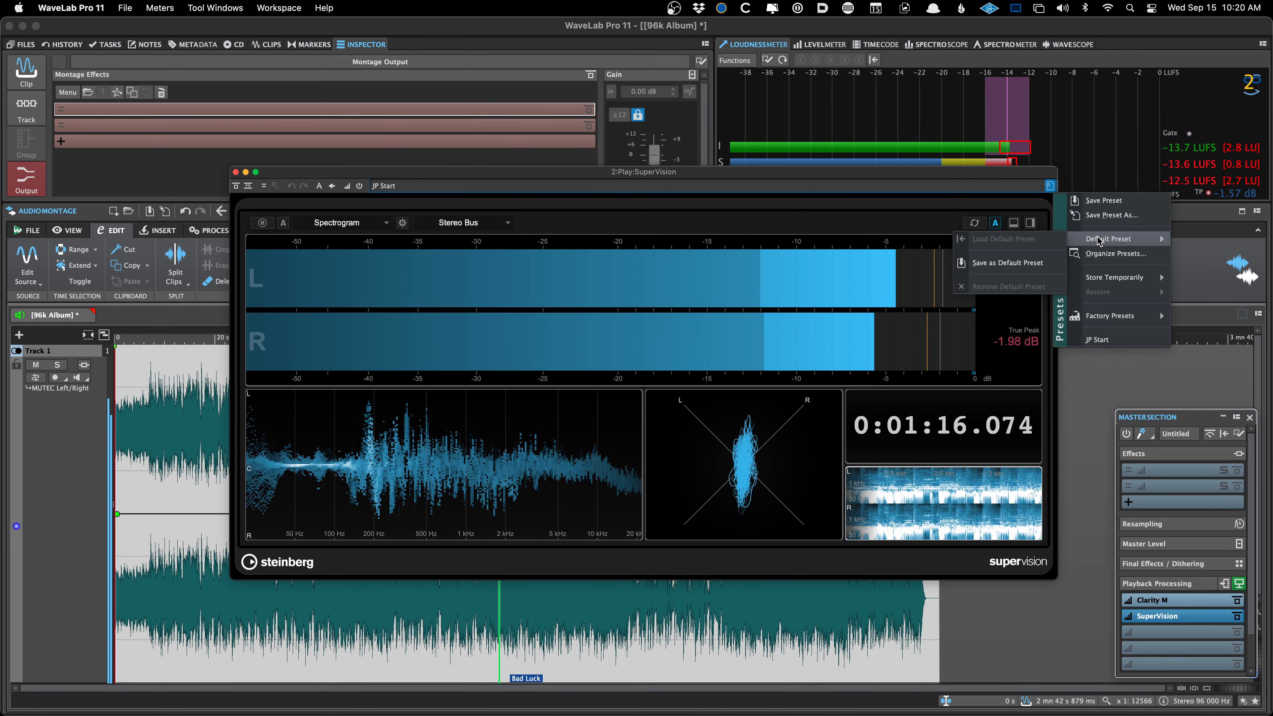
{"action": "left_click", "coordinate": [1013, 263]}
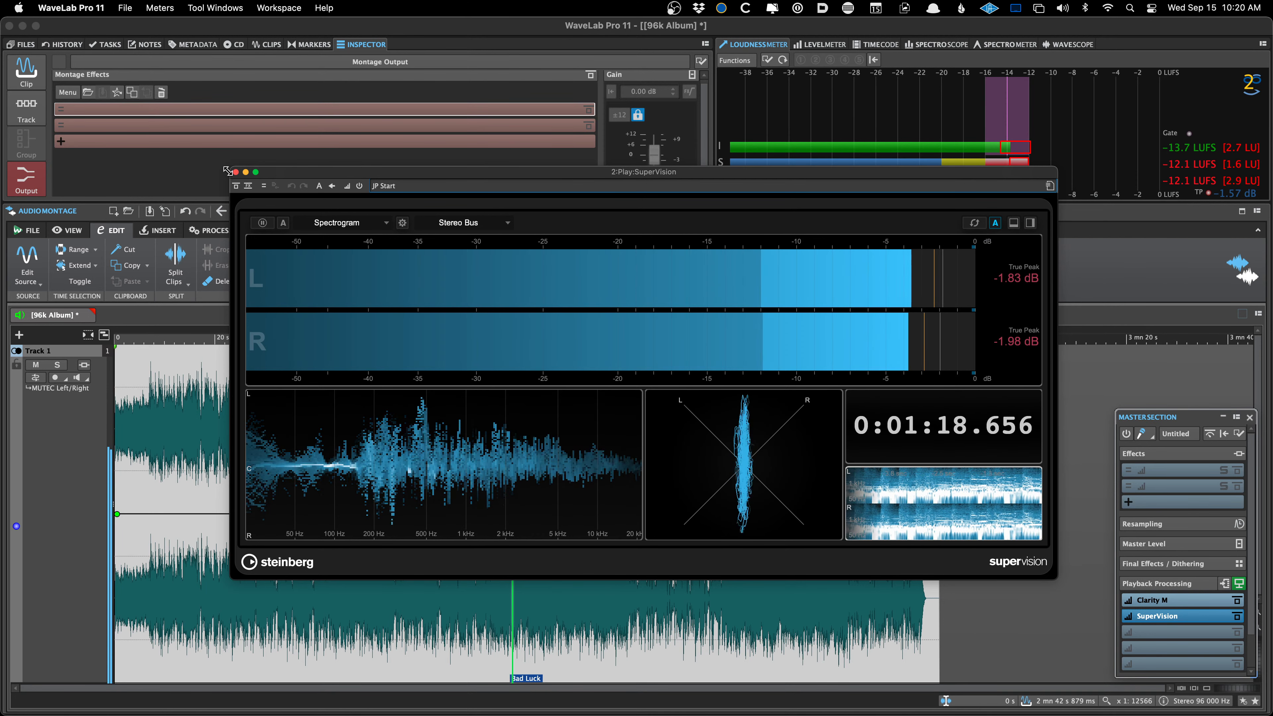
- Close the SuperVision window, remove the plug-in from its Playback Processing slot, and load a fresh SuperVision there
{"action": "left_click", "coordinate": [235, 173]}
{"action": "right_click", "coordinate": [1162, 616]}
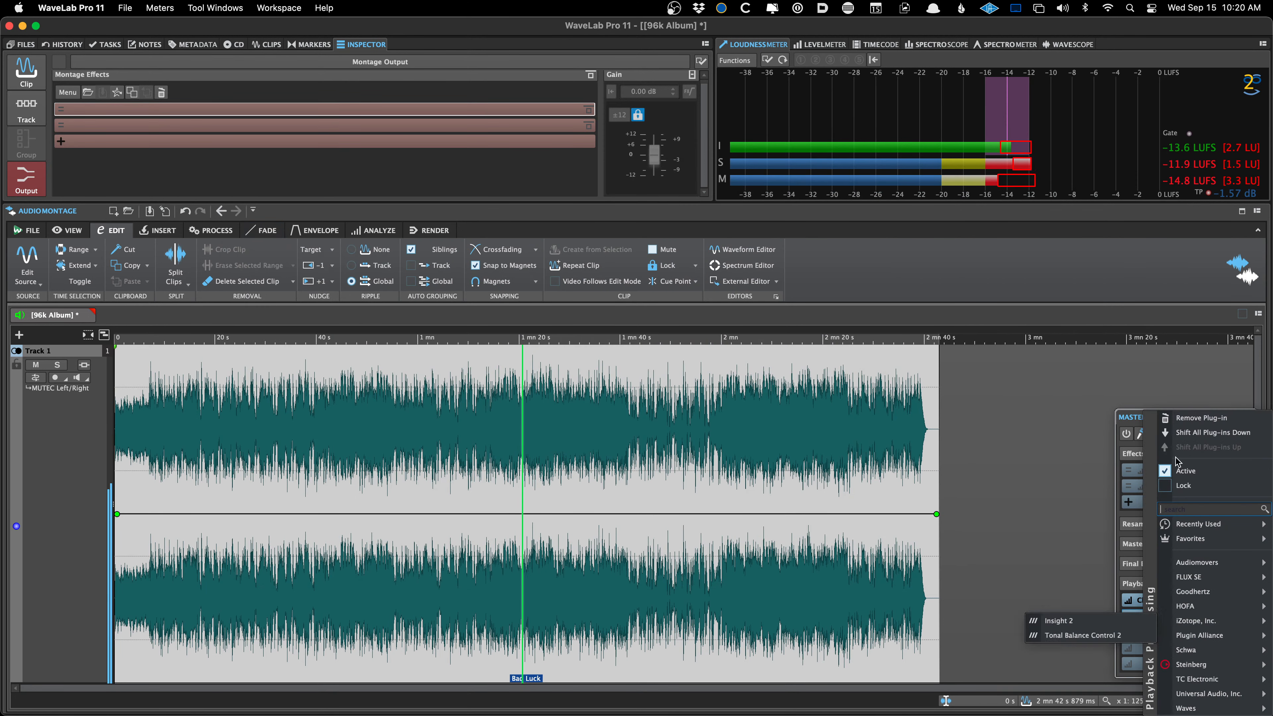
{"action": "left_click", "coordinate": [1179, 423]}
{"action": "left_click", "coordinate": [1162, 615]}
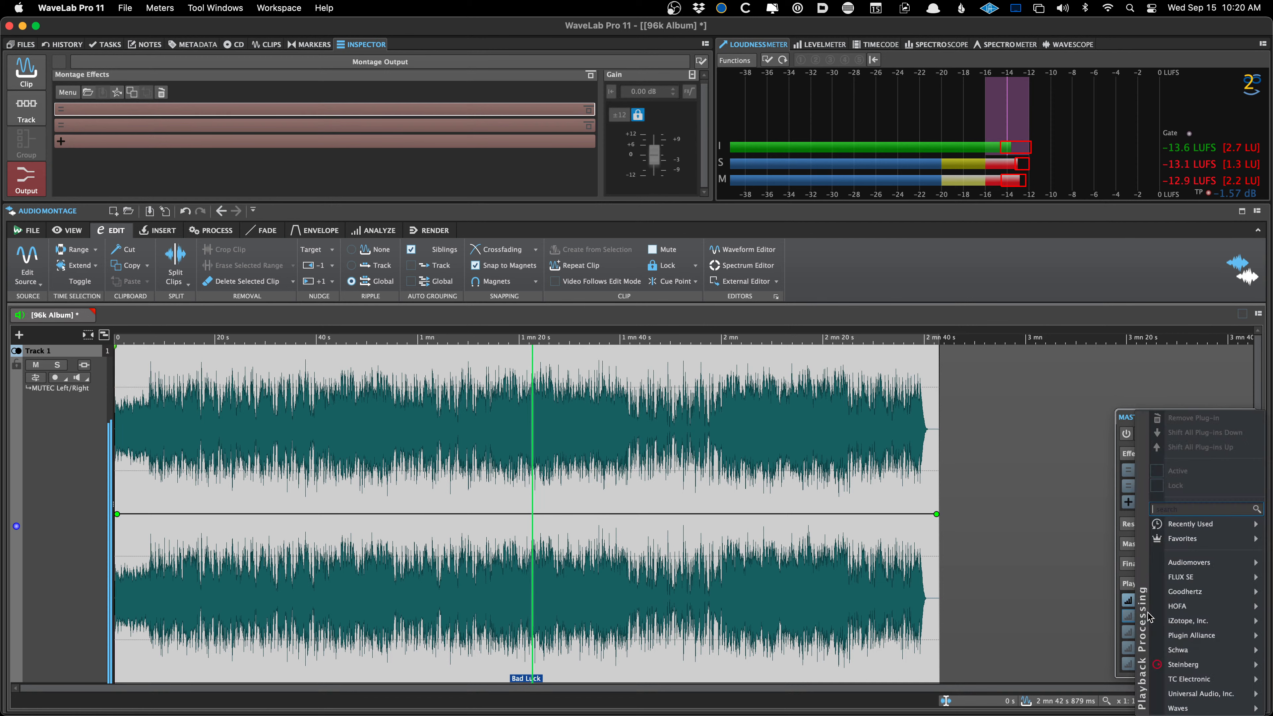
{"action": "mouse_move", "coordinate": [1206, 669]}
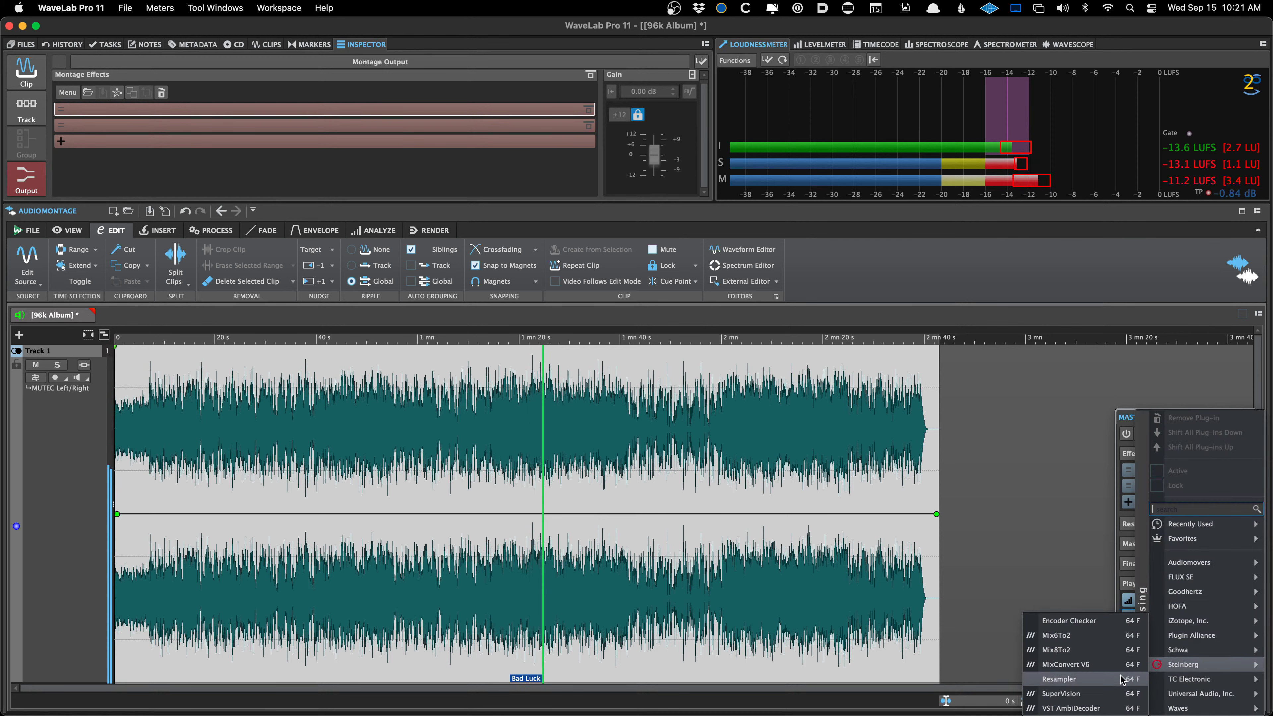
{"action": "left_click", "coordinate": [1107, 693]}
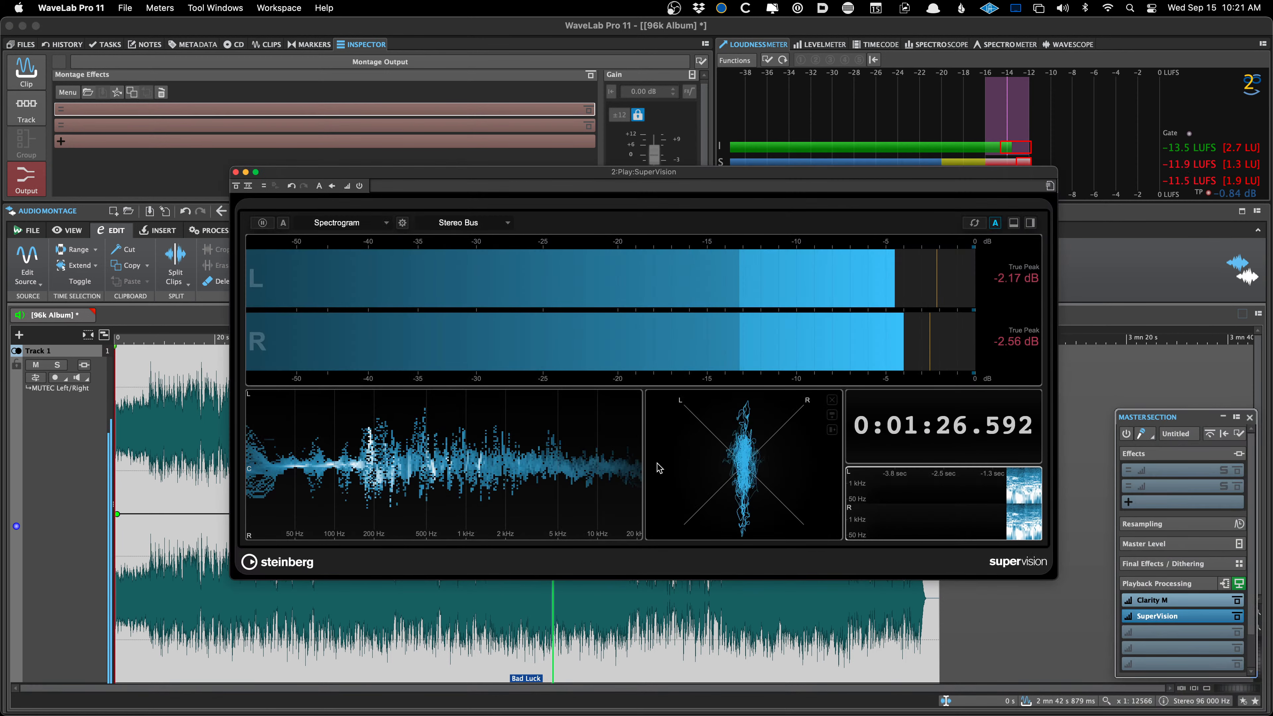
- Place the montage's edit cursor at about 16 s and toggle the Master Section until it is hidden
{"action": "left_click", "coordinate": [198, 481]}
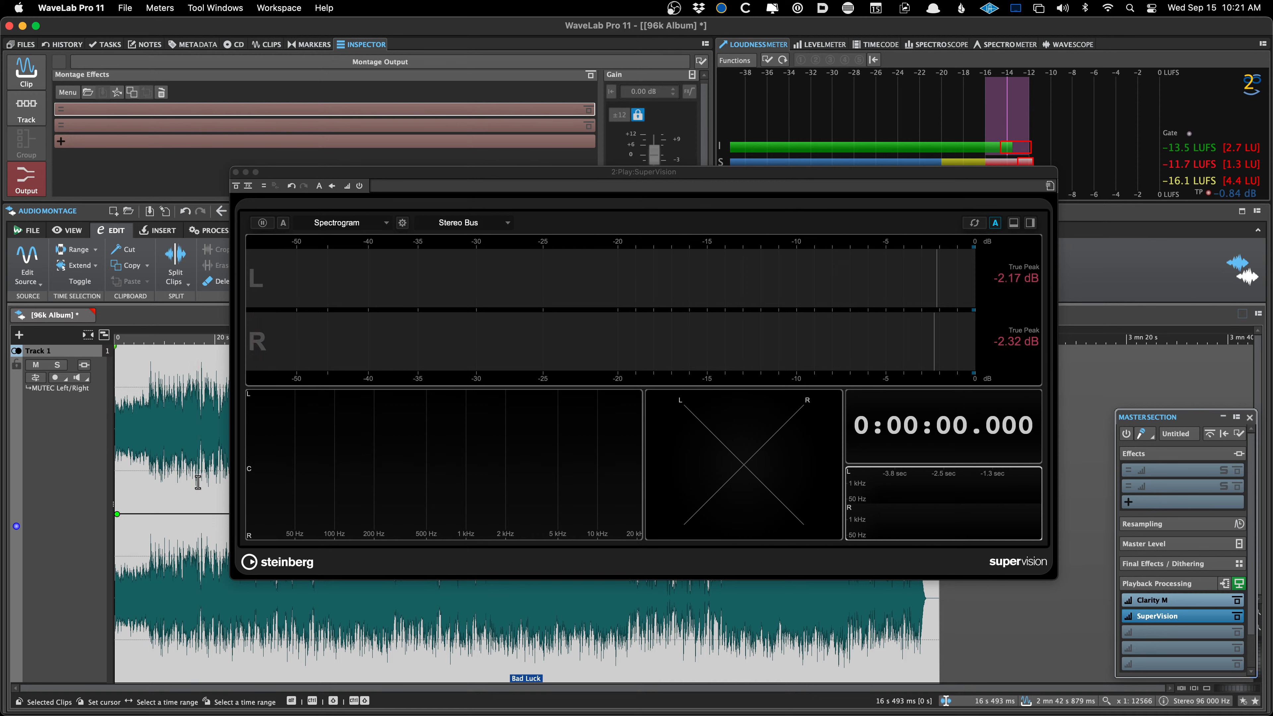
{"action": "key", "text": "m"}
{"action": "key", "text": "m"}
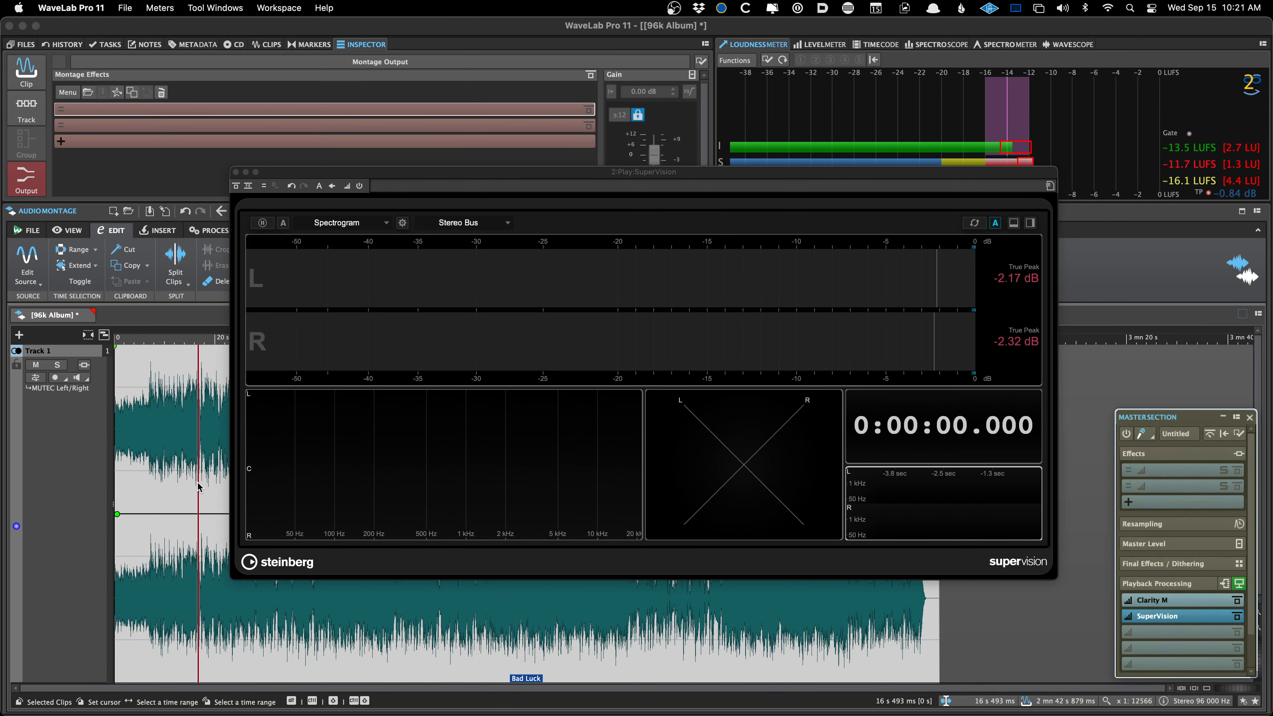
{"action": "key", "text": "m"}
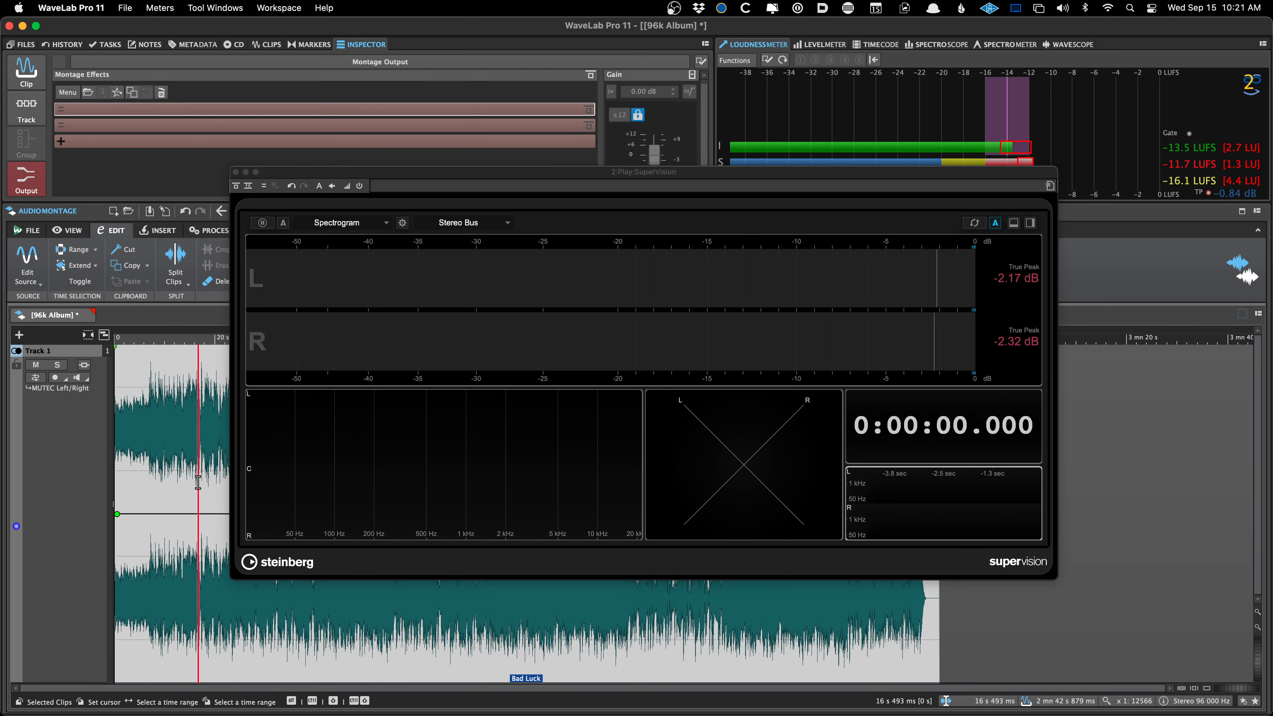
- Move the SuperVision window toward the upper left of the workspace and enlarge it moderately
{"action": "left_click_drag", "start_coordinate": [309, 167], "coordinate": [200, 88]}
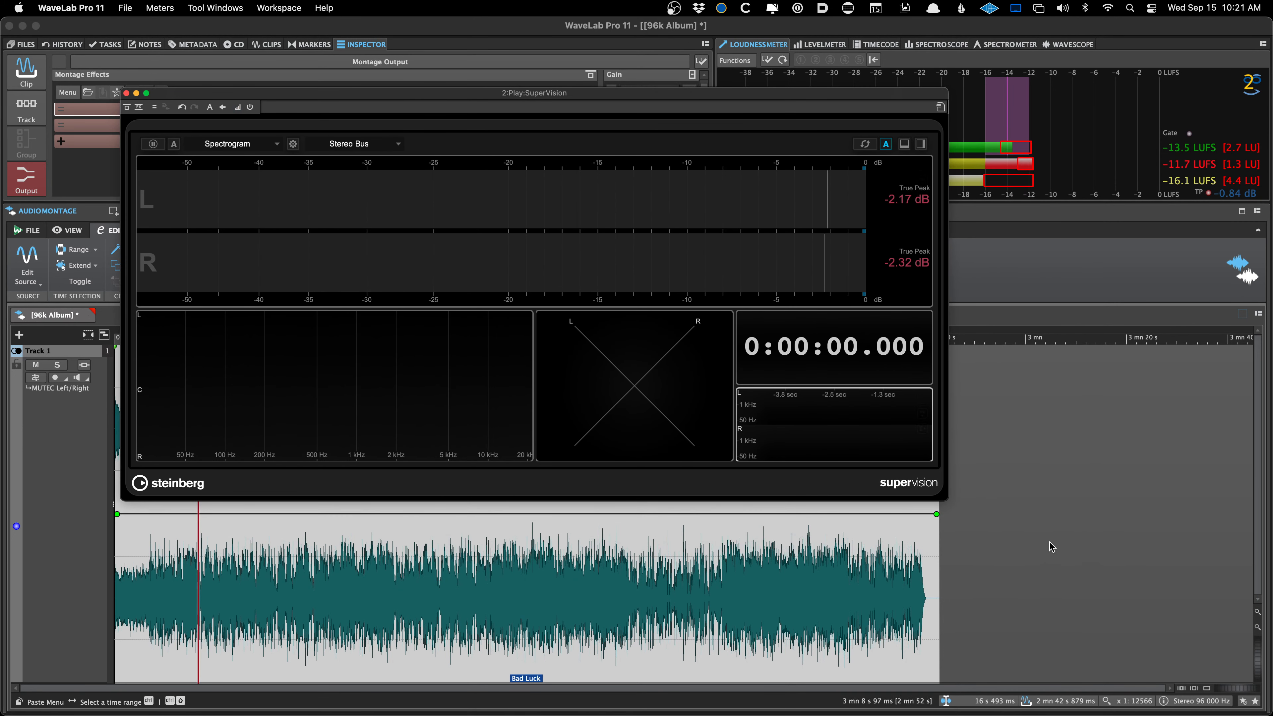
{"action": "left_click_drag", "start_coordinate": [942, 496], "coordinate": [1155, 650]}
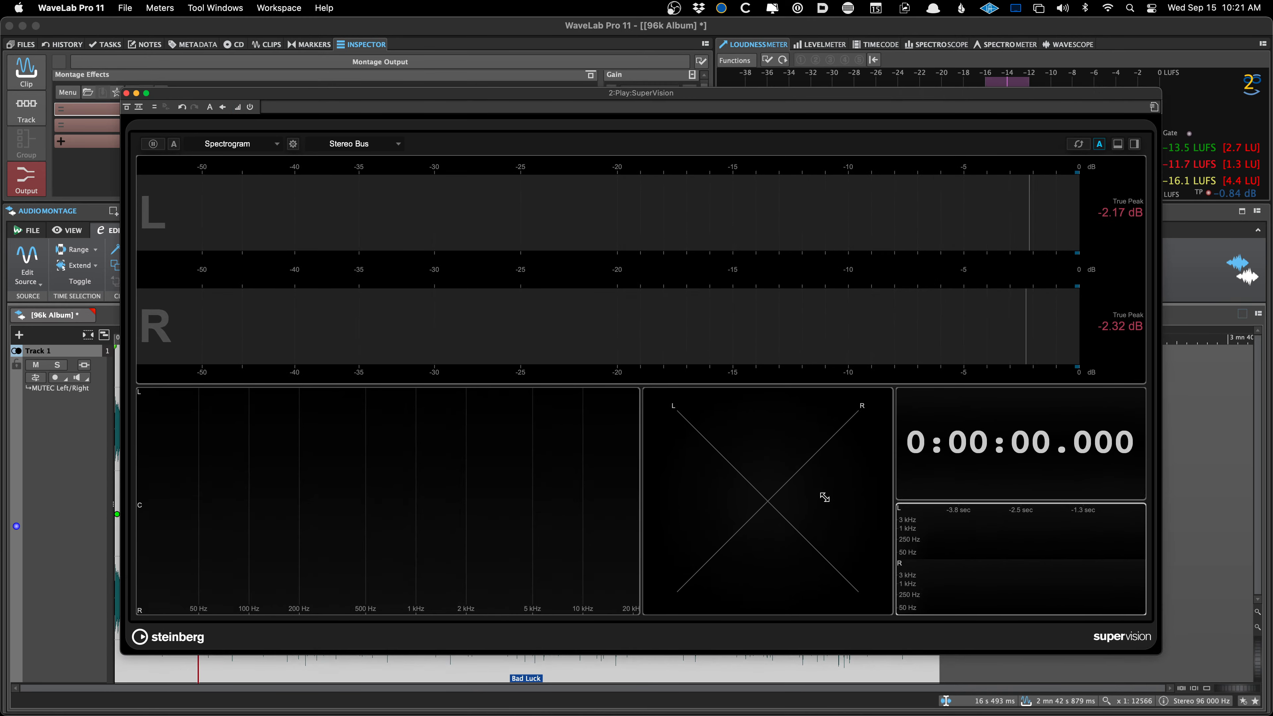
{"action": "left_click_drag", "start_coordinate": [824, 497], "coordinate": [1104, 576]}
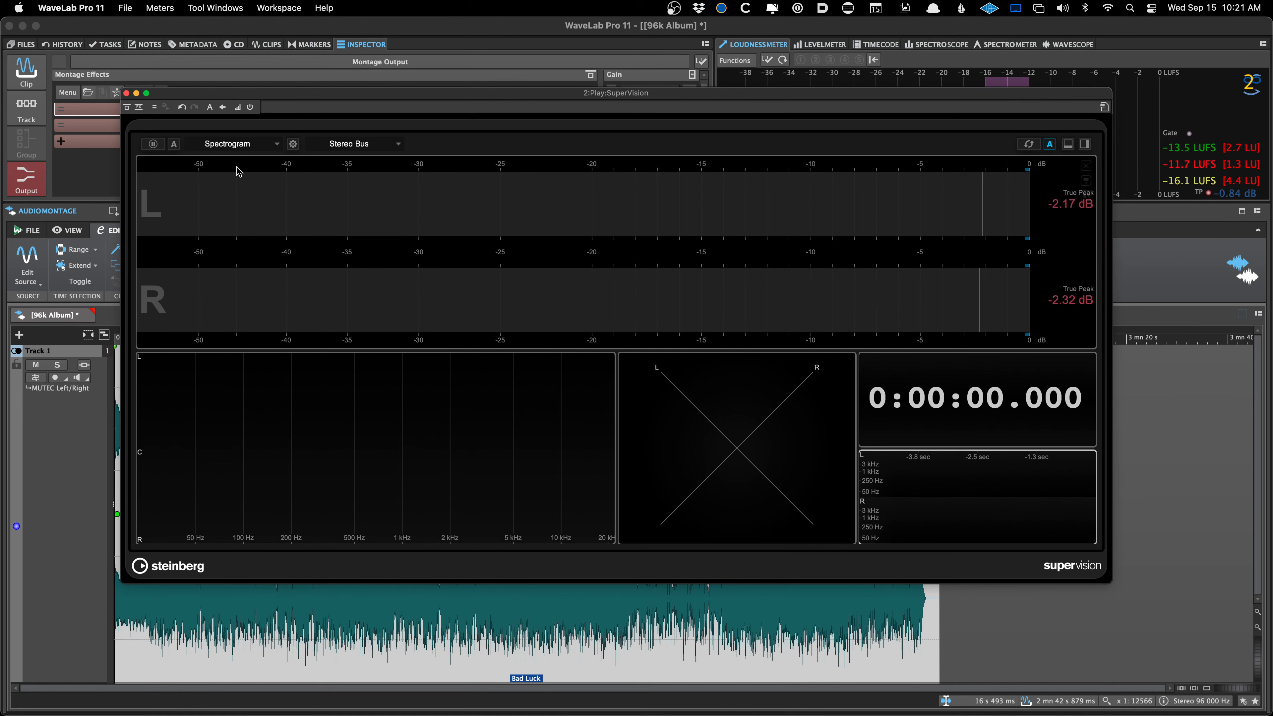
- Bring back the Master Section and remove SuperVision from the second Playback Processing slot, keeping Clarity M
{"action": "left_click", "coordinate": [126, 94]}
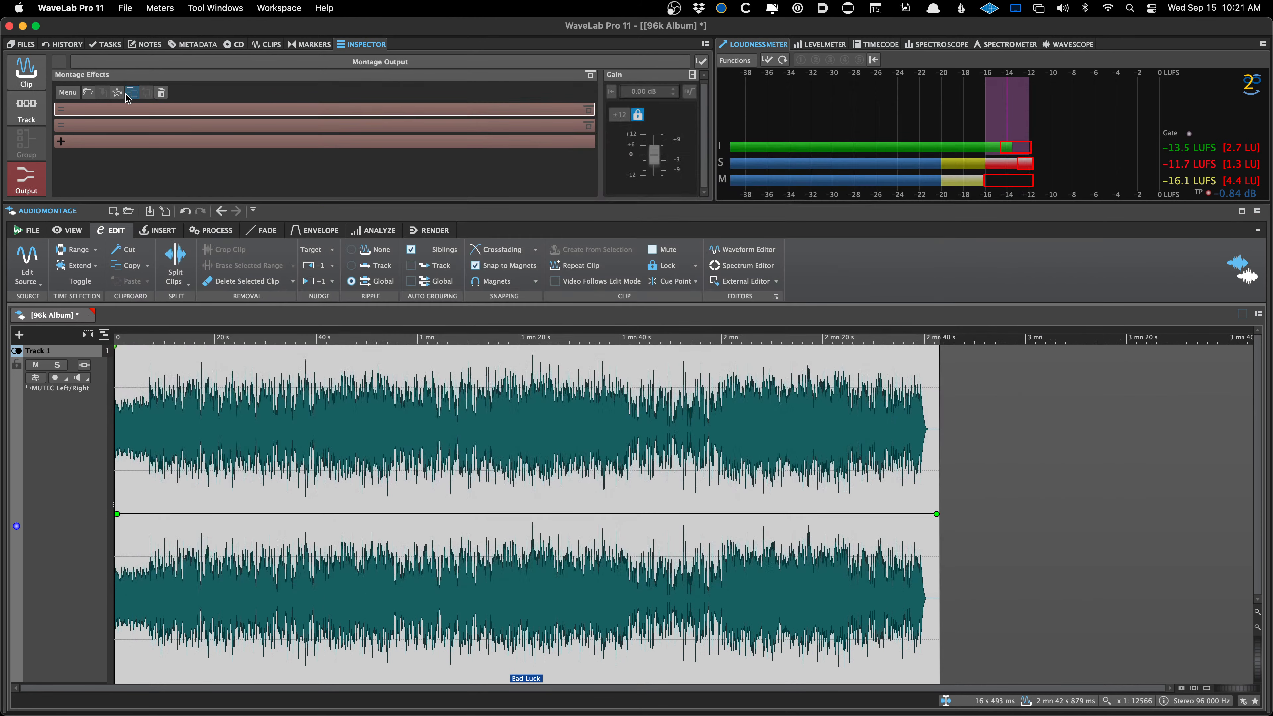
{"action": "key", "text": "super+m"}
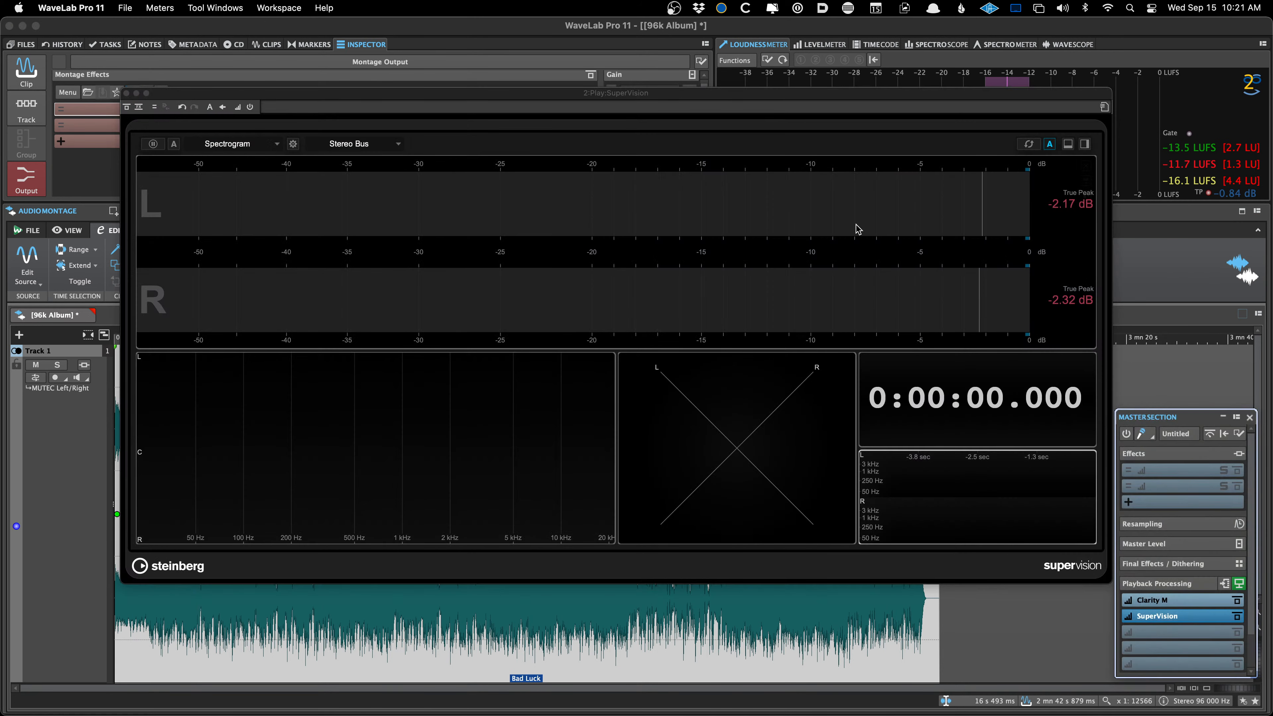
{"action": "left_click", "coordinate": [1147, 616]}
{"action": "left_click", "coordinate": [1187, 418]}
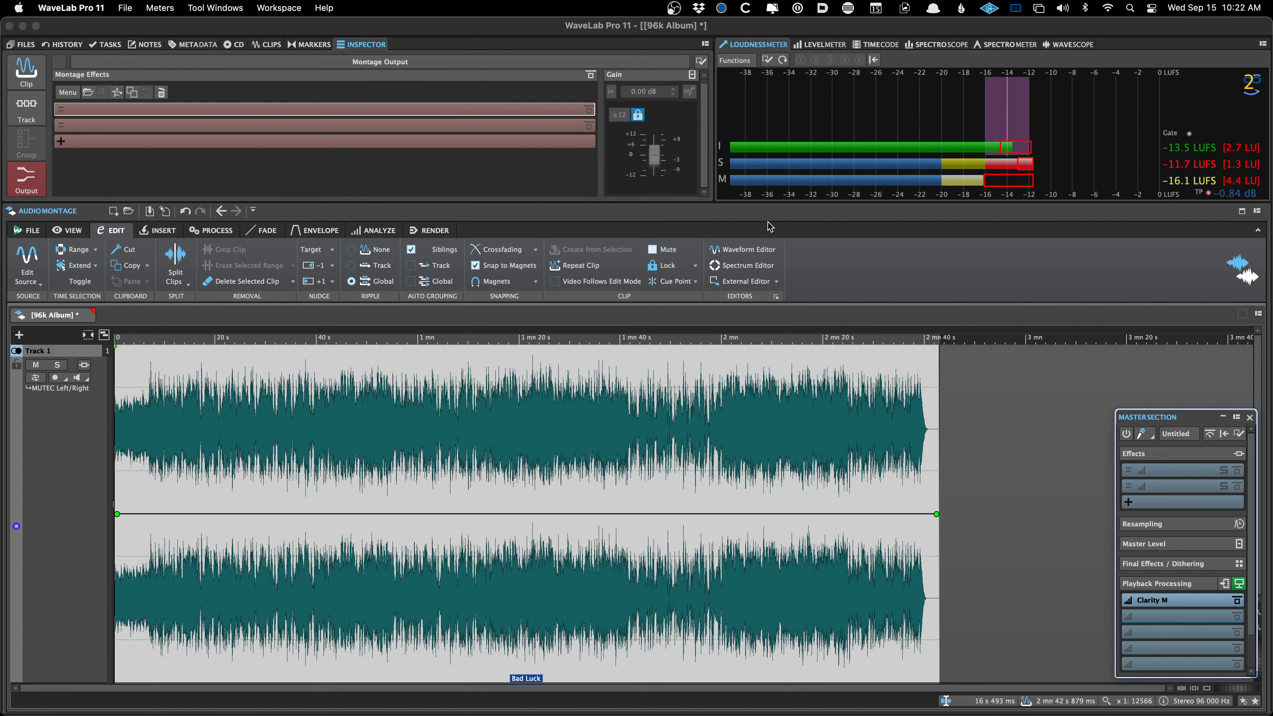
- Switch the Inspector to Track 1's effects and show the Enhance and Clean sections
{"action": "left_click", "coordinate": [29, 110]}
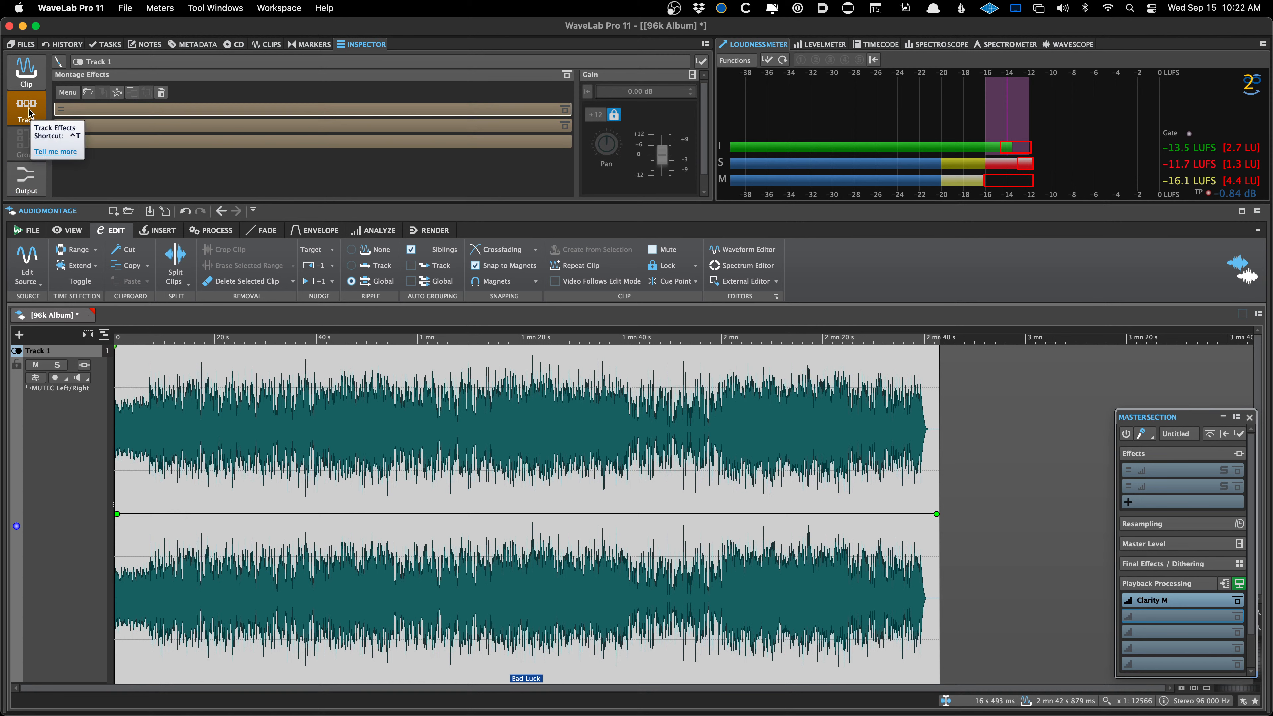
{"action": "left_click", "coordinate": [701, 61]}
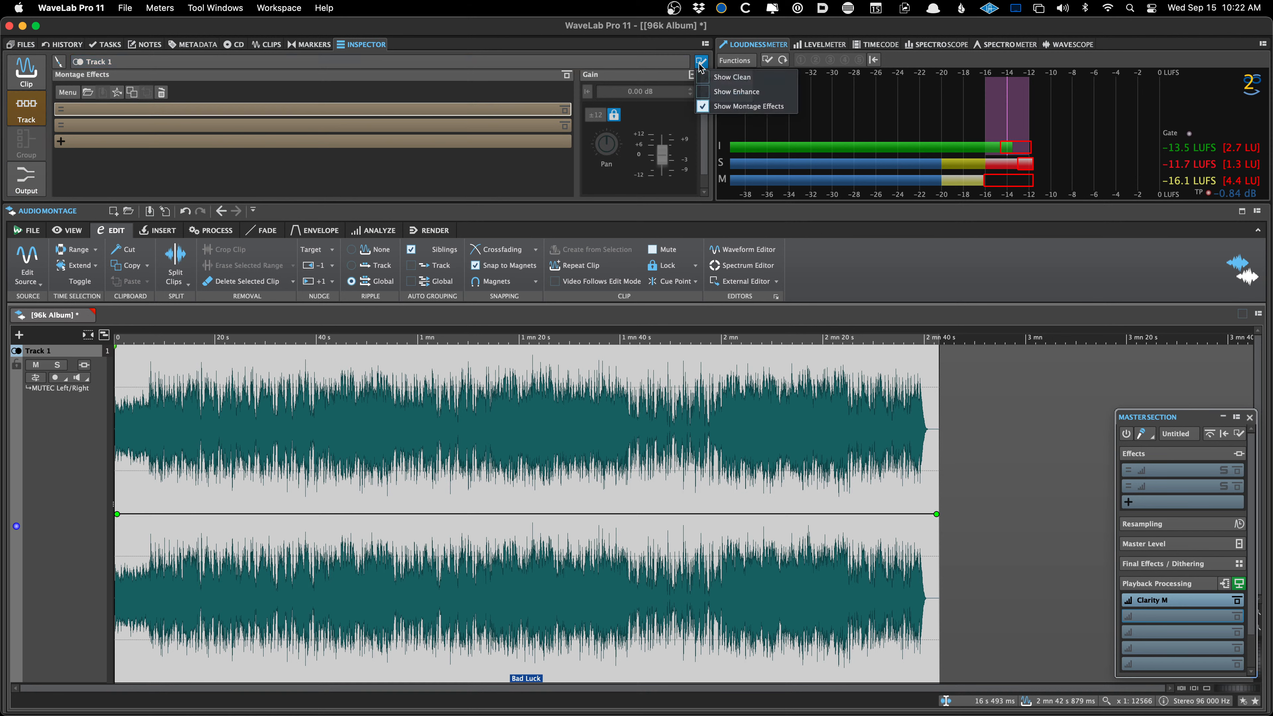
{"action": "left_click", "coordinate": [711, 92]}
{"action": "left_click", "coordinate": [701, 61]}
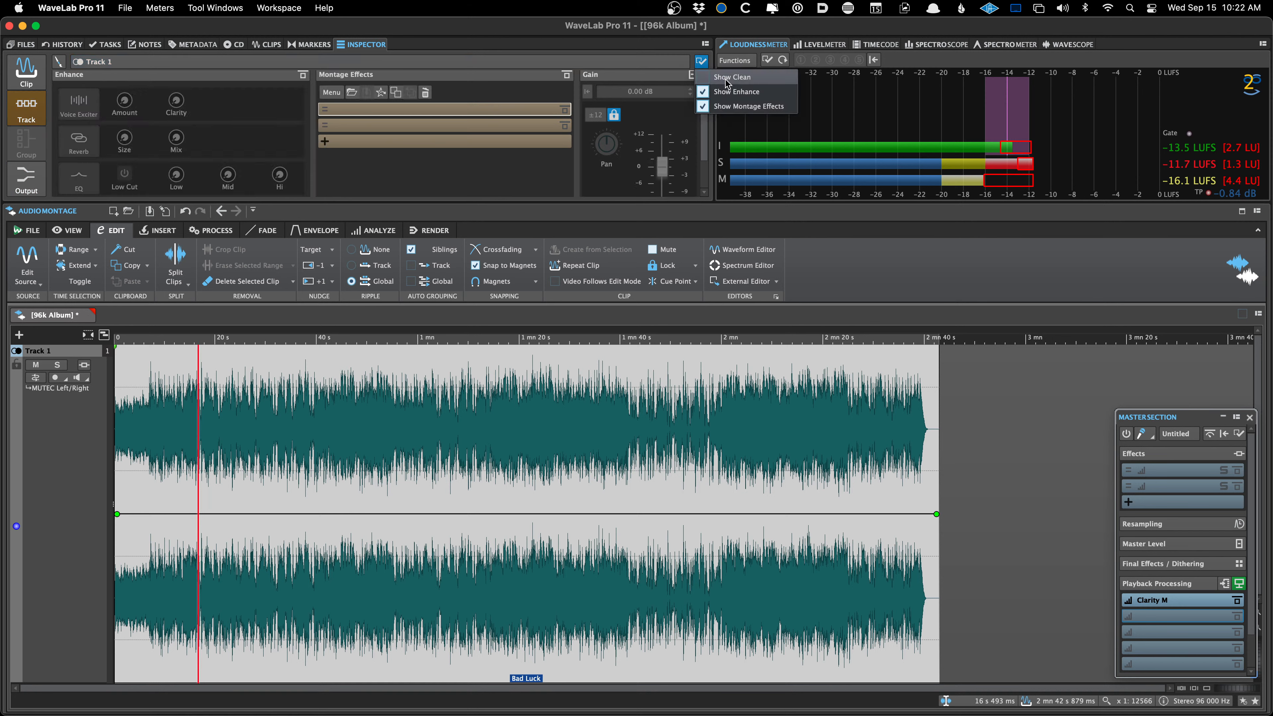
{"action": "left_click", "coordinate": [728, 79]}
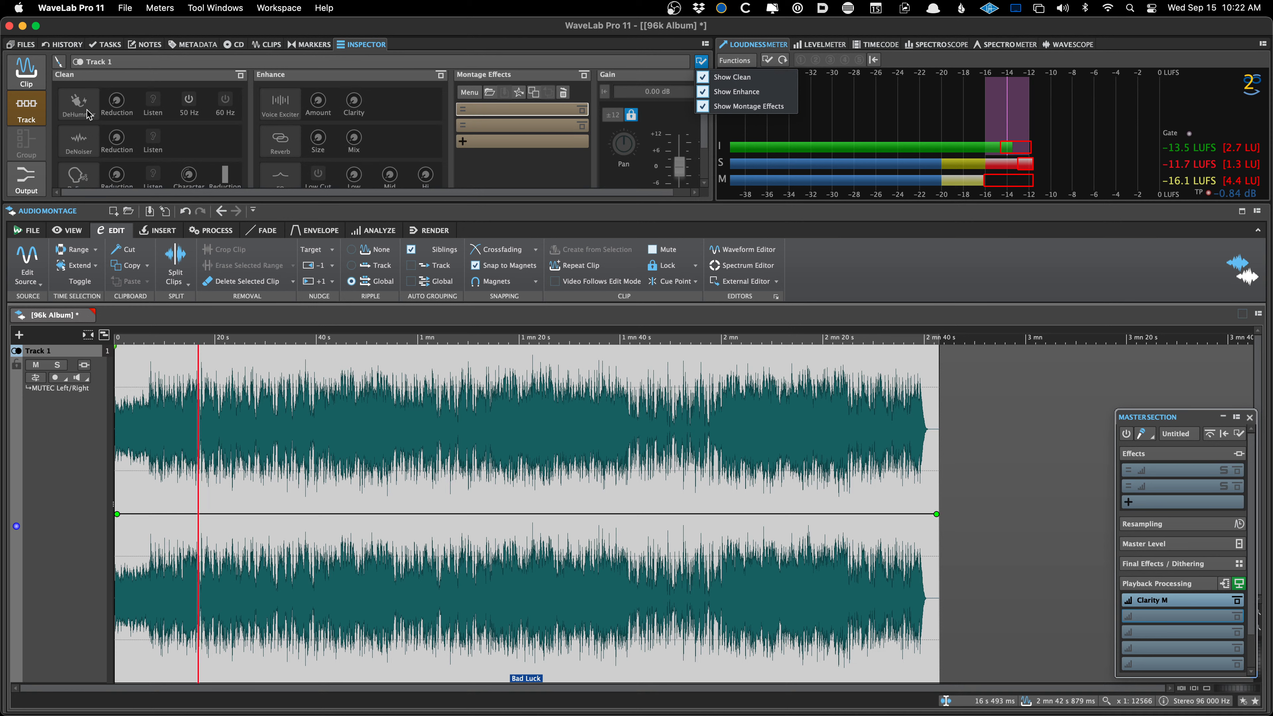
- Activate DeHummer, DeNoiser and DeEsser in Track 1's Clean section
{"action": "left_click", "coordinate": [74, 107]}
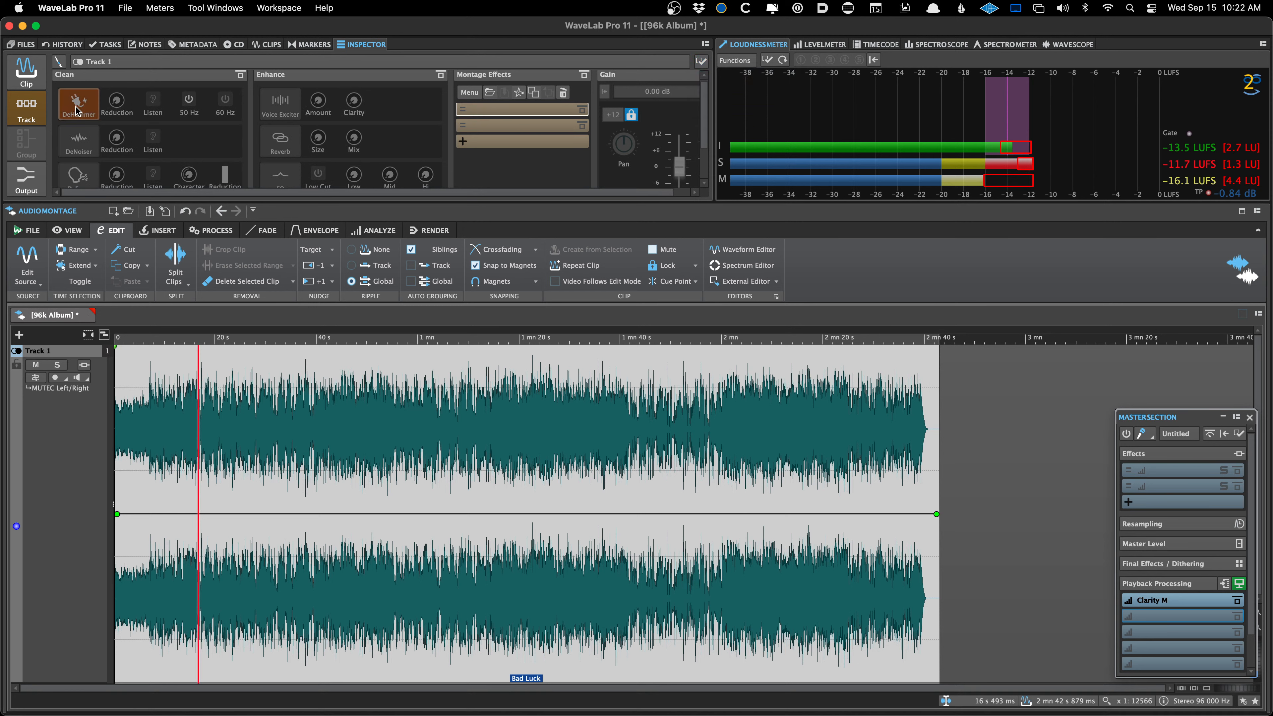
{"action": "left_click", "coordinate": [79, 104]}
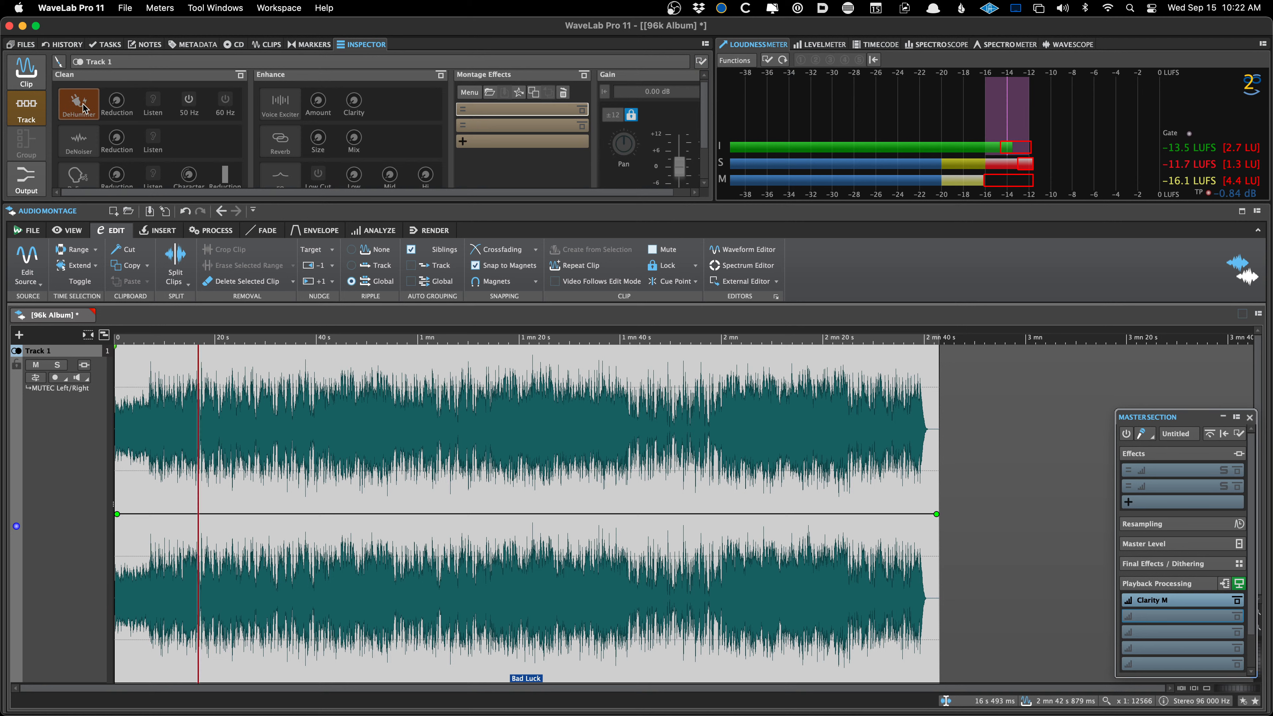
{"action": "left_click", "coordinate": [93, 143]}
{"action": "scroll", "coordinate": [94, 167], "scroll_direction": "down", "scroll_amount": 3}
{"action": "left_click", "coordinate": [84, 137]}
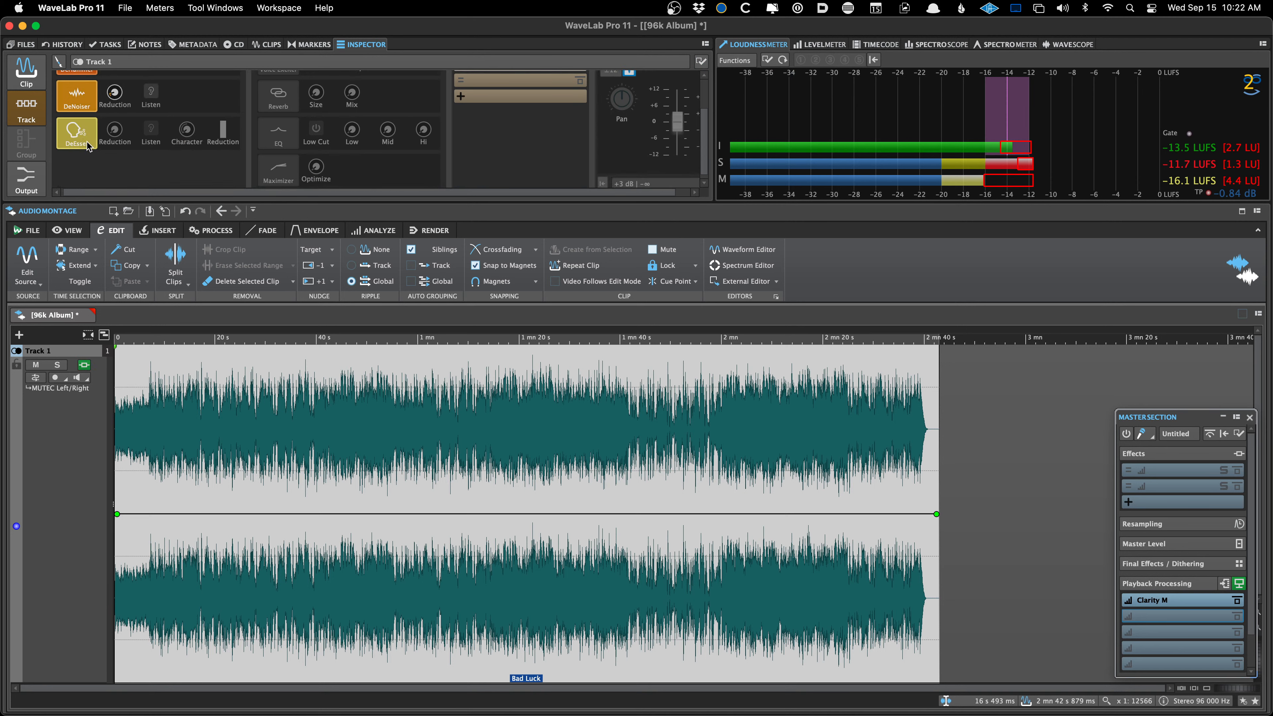
{"action": "scroll", "coordinate": [95, 151], "scroll_direction": "up", "scroll_amount": 3}
{"action": "scroll", "coordinate": [102, 161], "scroll_direction": "down", "scroll_amount": 2}
{"action": "scroll", "coordinate": [100, 161], "scroll_direction": "up", "scroll_amount": 2}
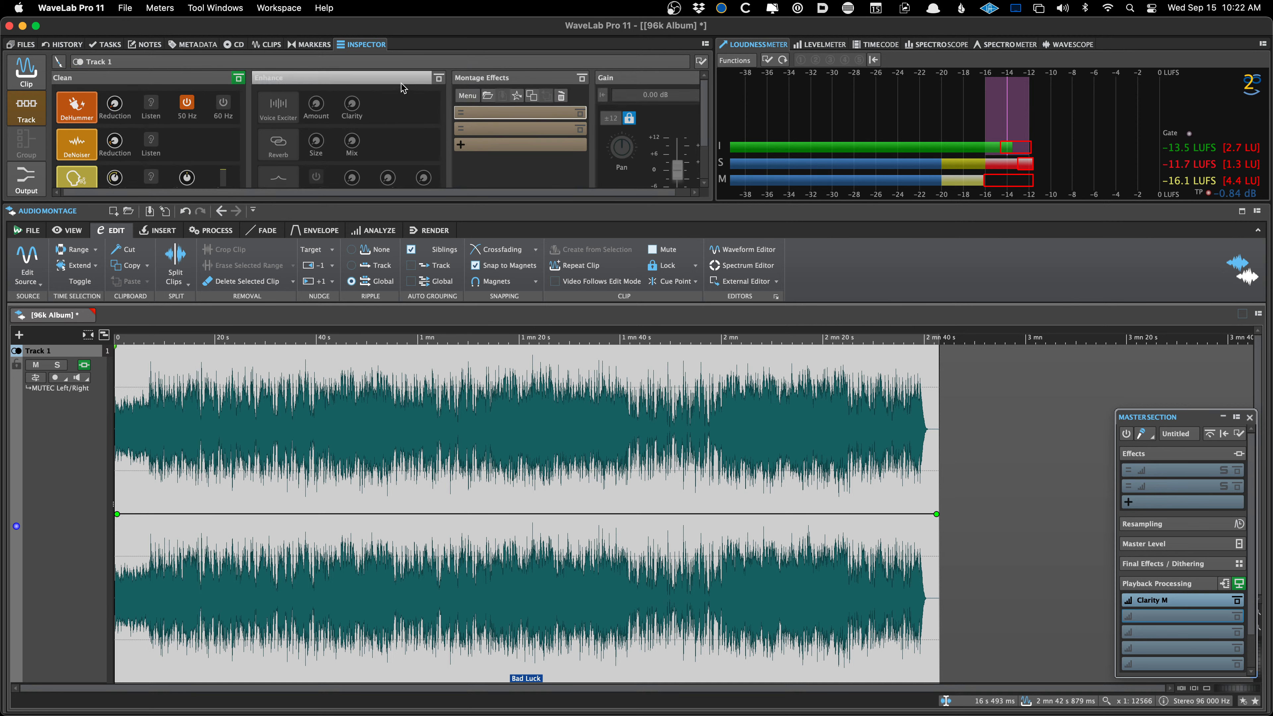
- Activate Voice Exciter, Reverb, EQ and Maximizer in Track 1's Enhance section, adjusting the EQ's Mid gain
{"action": "left_click", "coordinate": [278, 111]}
{"action": "left_click", "coordinate": [279, 144]}
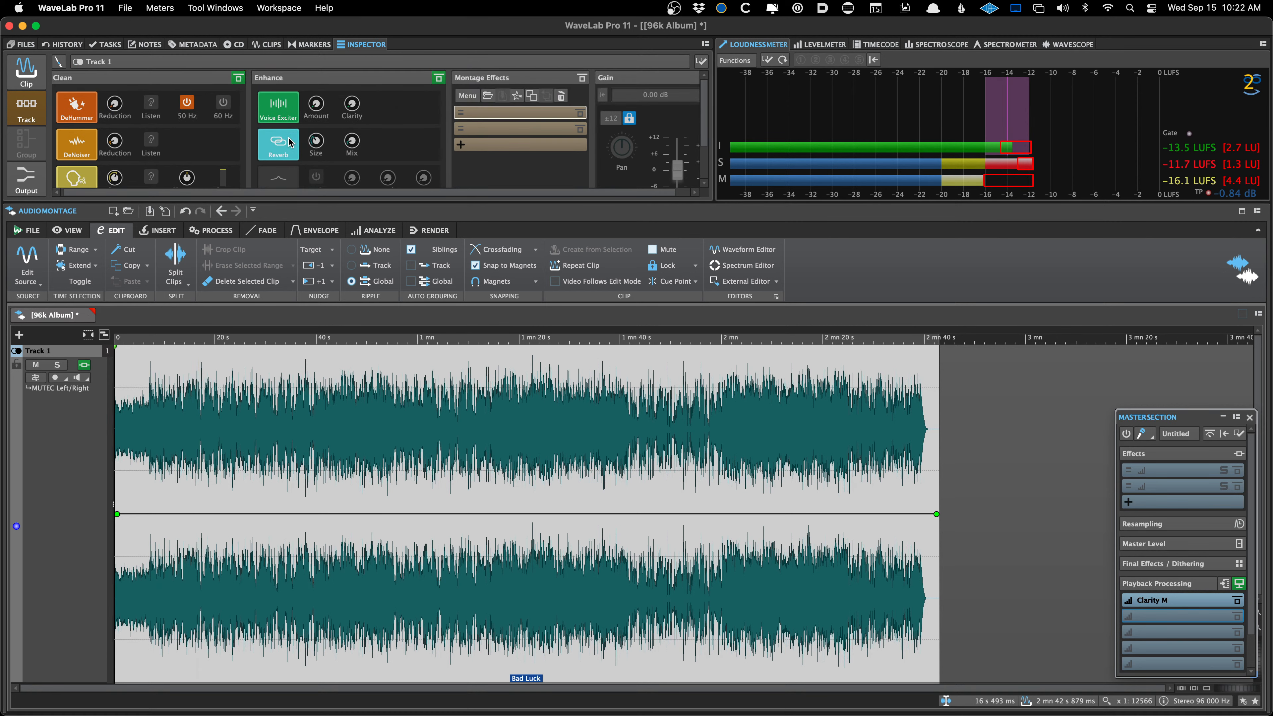
{"action": "scroll", "coordinate": [285, 148], "scroll_direction": "down", "scroll_amount": 1}
{"action": "left_click", "coordinate": [290, 147]}
{"action": "scroll", "coordinate": [289, 147], "scroll_direction": "down", "scroll_amount": 1}
{"action": "left_click_drag", "start_coordinate": [350, 134], "coordinate": [346, 137]}
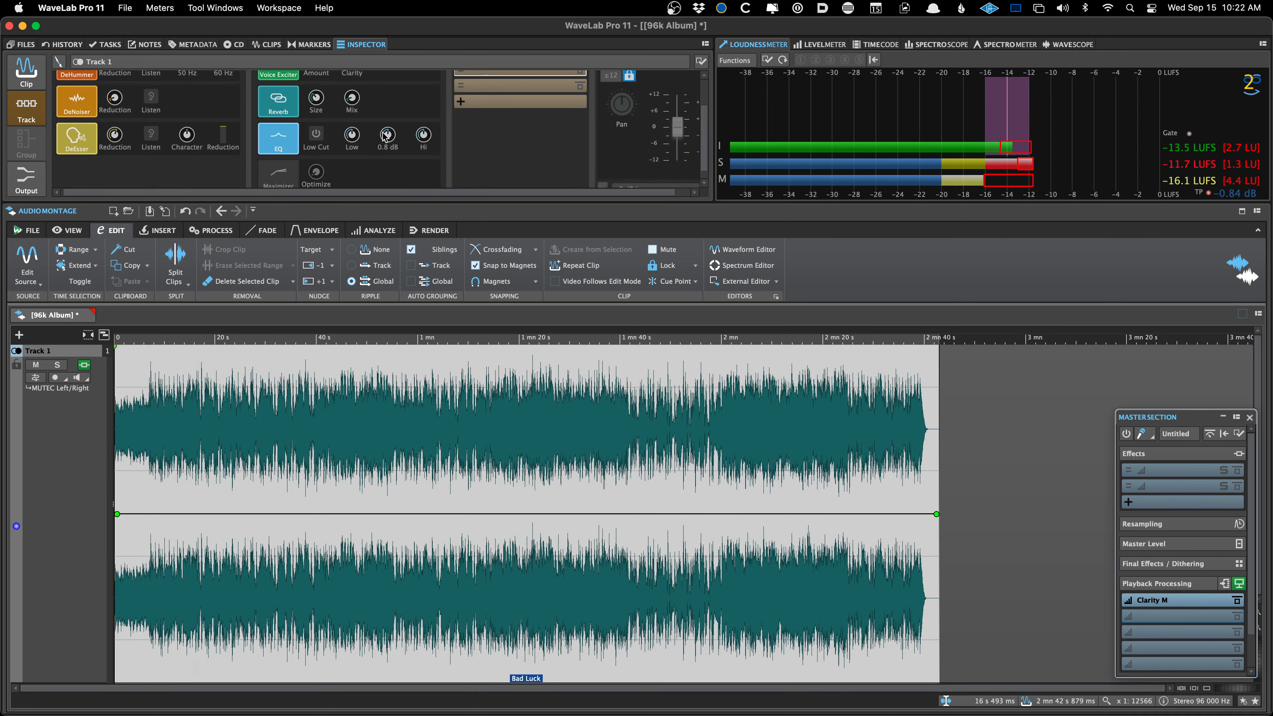
{"action": "scroll", "coordinate": [298, 159], "scroll_direction": "down", "scroll_amount": 1}
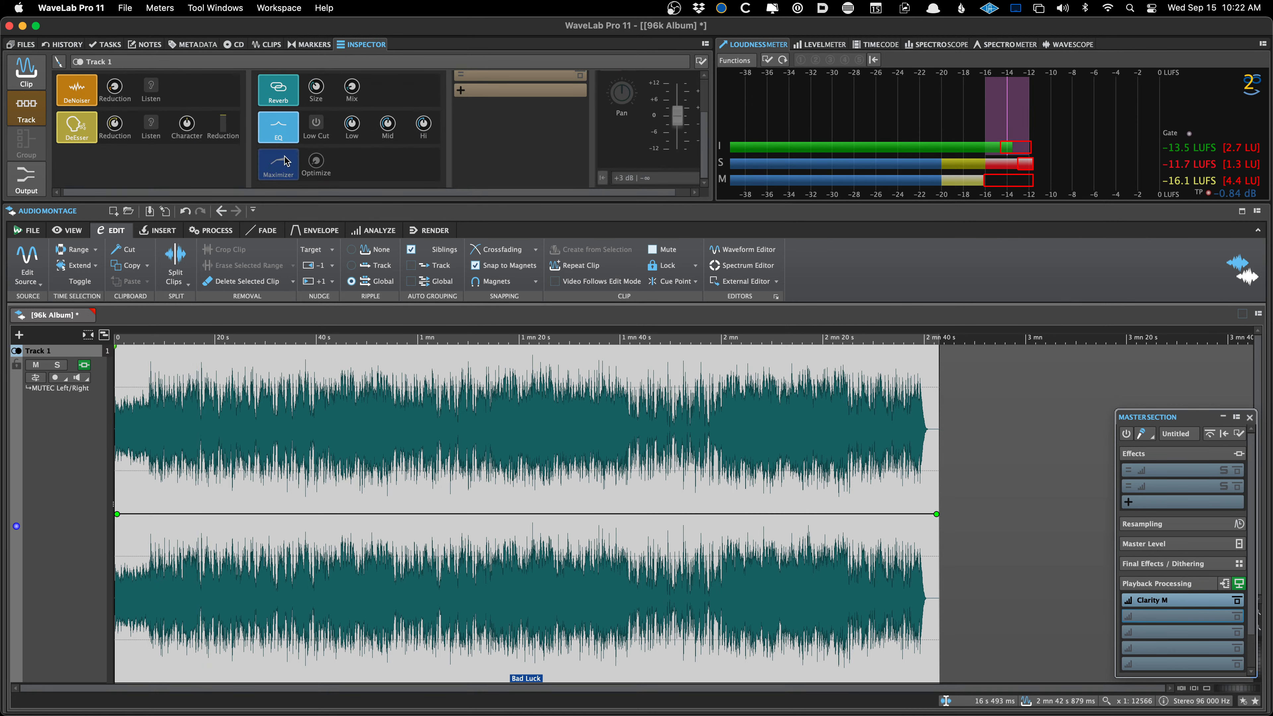
{"action": "left_click", "coordinate": [280, 161]}
{"action": "scroll", "coordinate": [339, 156], "scroll_direction": "up", "scroll_amount": 4}
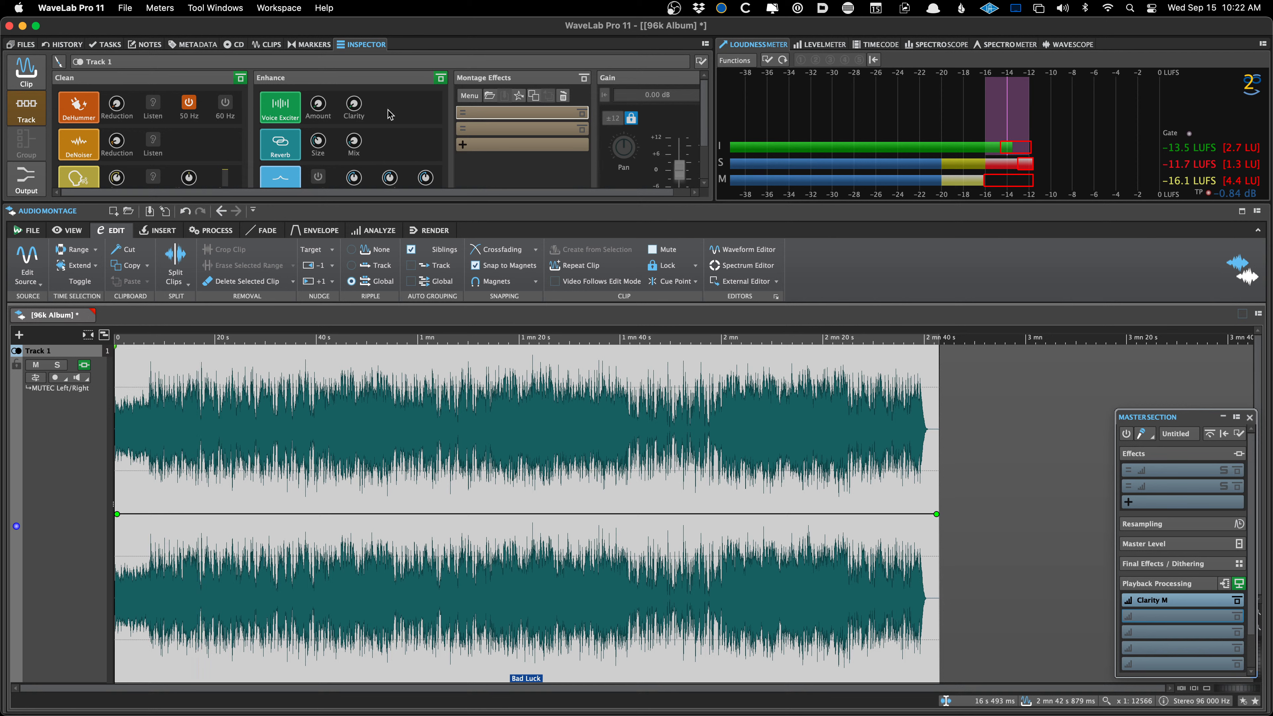
- Hide the Clean and Enhance sections in the Inspector's Track 1 view, leaving Montage Effects shown
{"action": "left_click", "coordinate": [707, 63]}
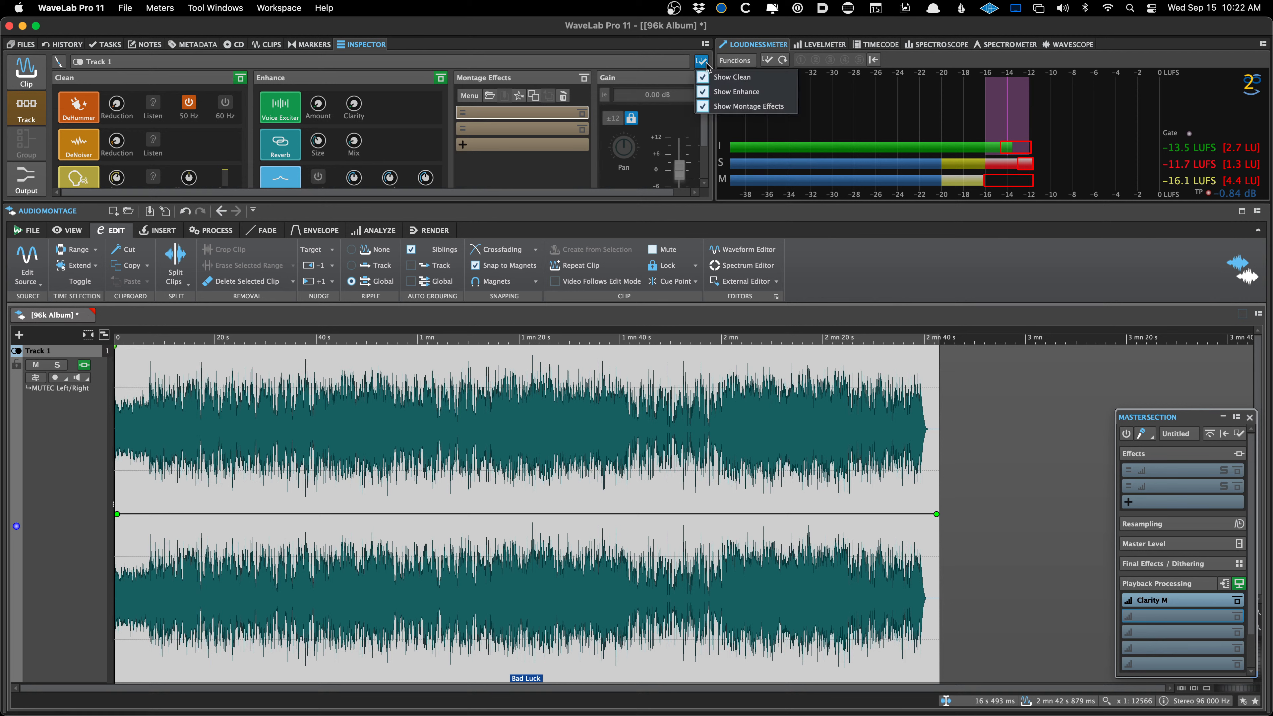
{"action": "left_click", "coordinate": [720, 78]}
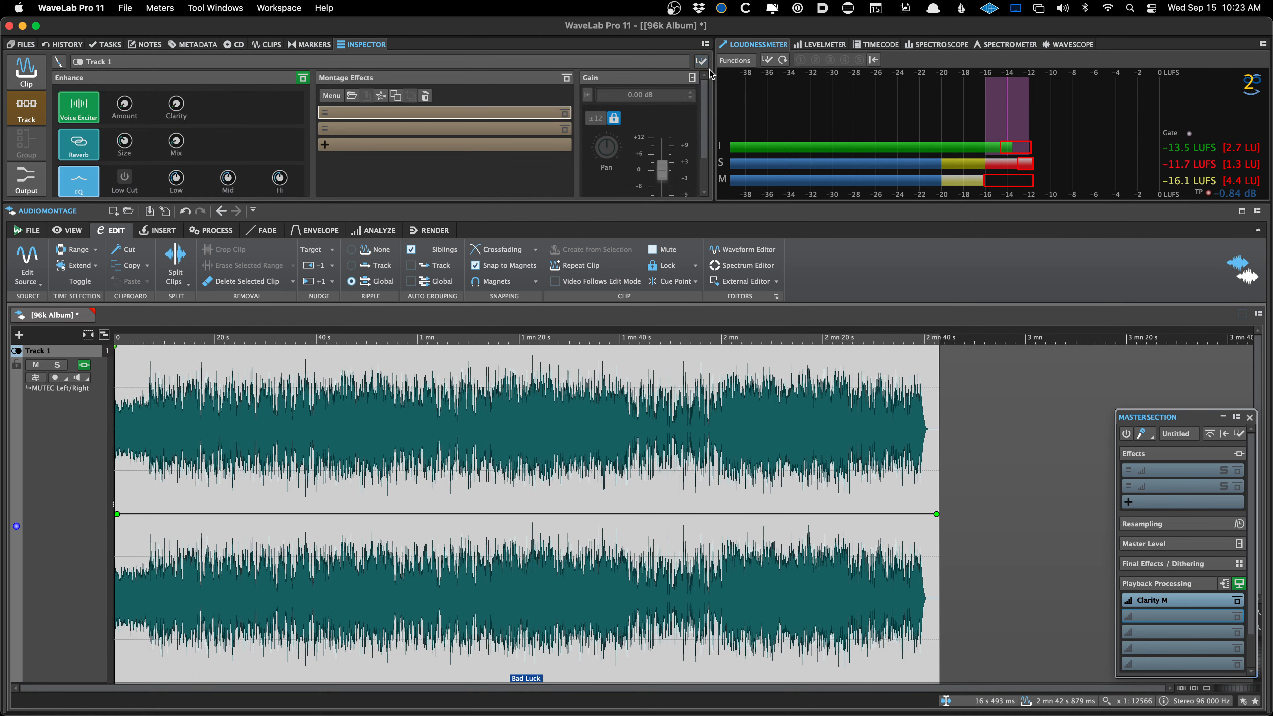
{"action": "left_click", "coordinate": [701, 61]}
{"action": "left_click", "coordinate": [732, 92]}
- View the podcast publishing page with its host services, and return to editing the montage
{"action": "left_click", "coordinate": [30, 235]}
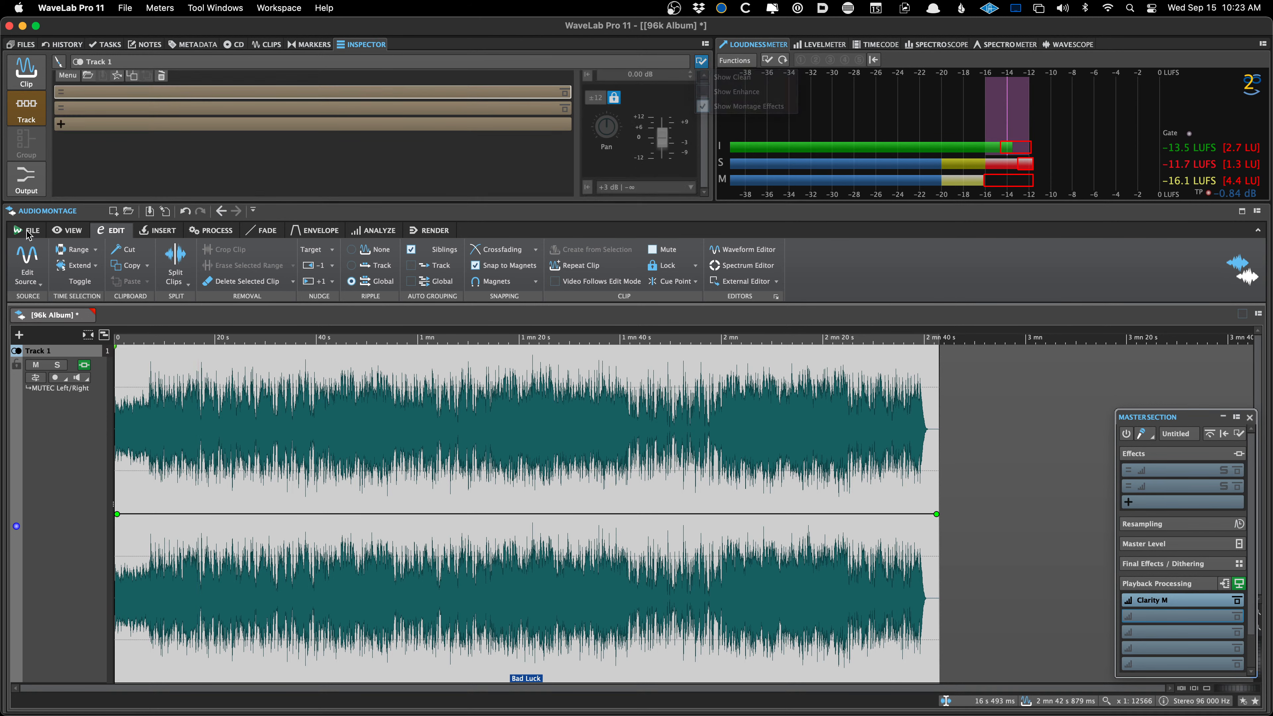
{"action": "left_click", "coordinate": [29, 235]}
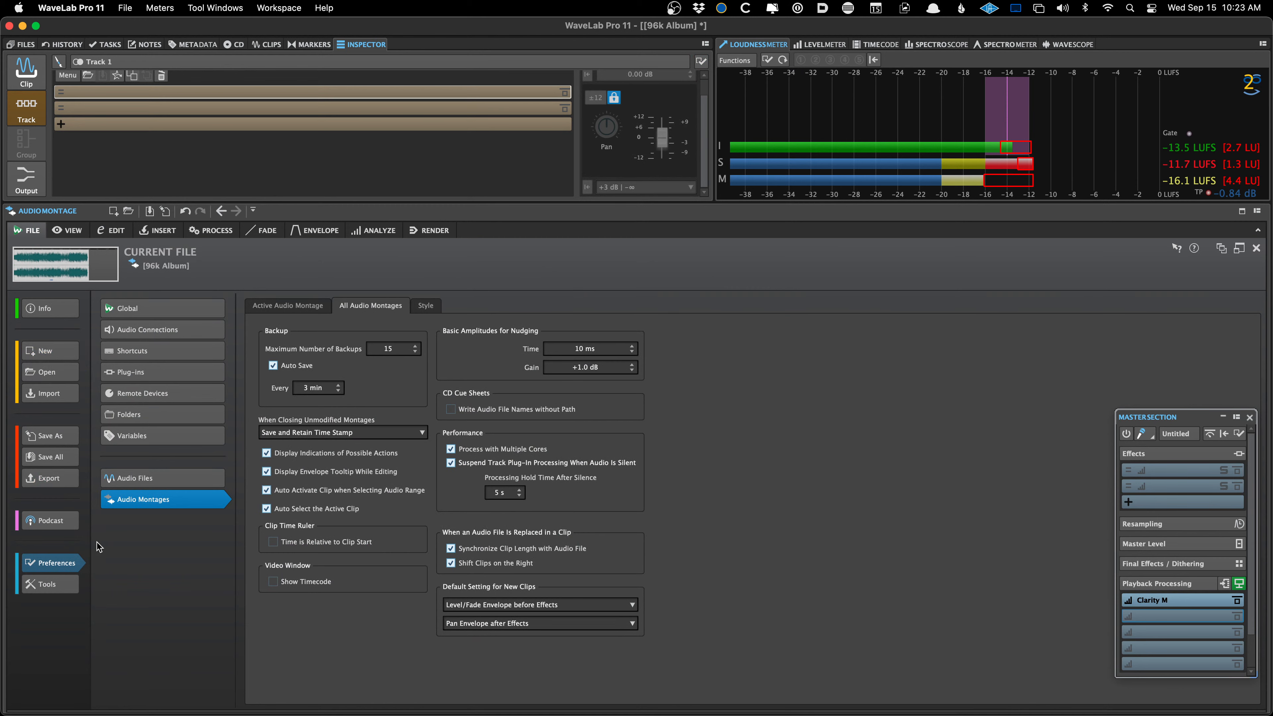
{"action": "left_click", "coordinate": [59, 525]}
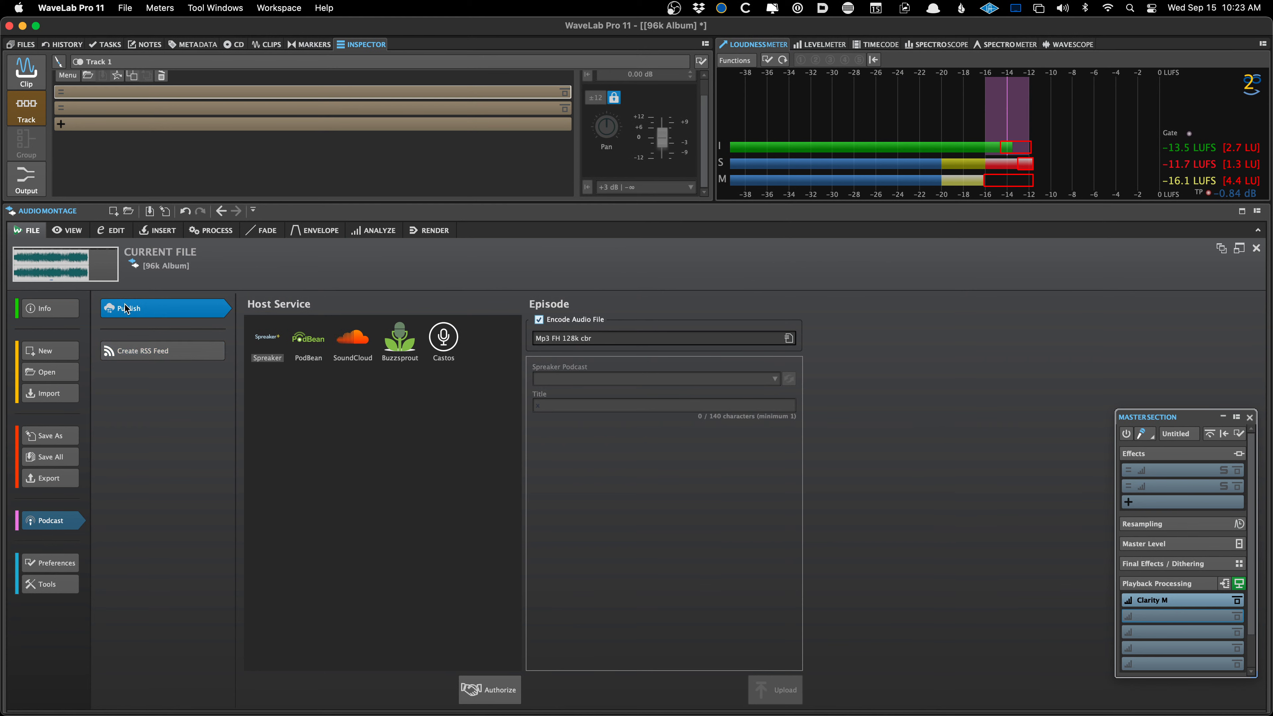
{"action": "left_click", "coordinate": [76, 276]}
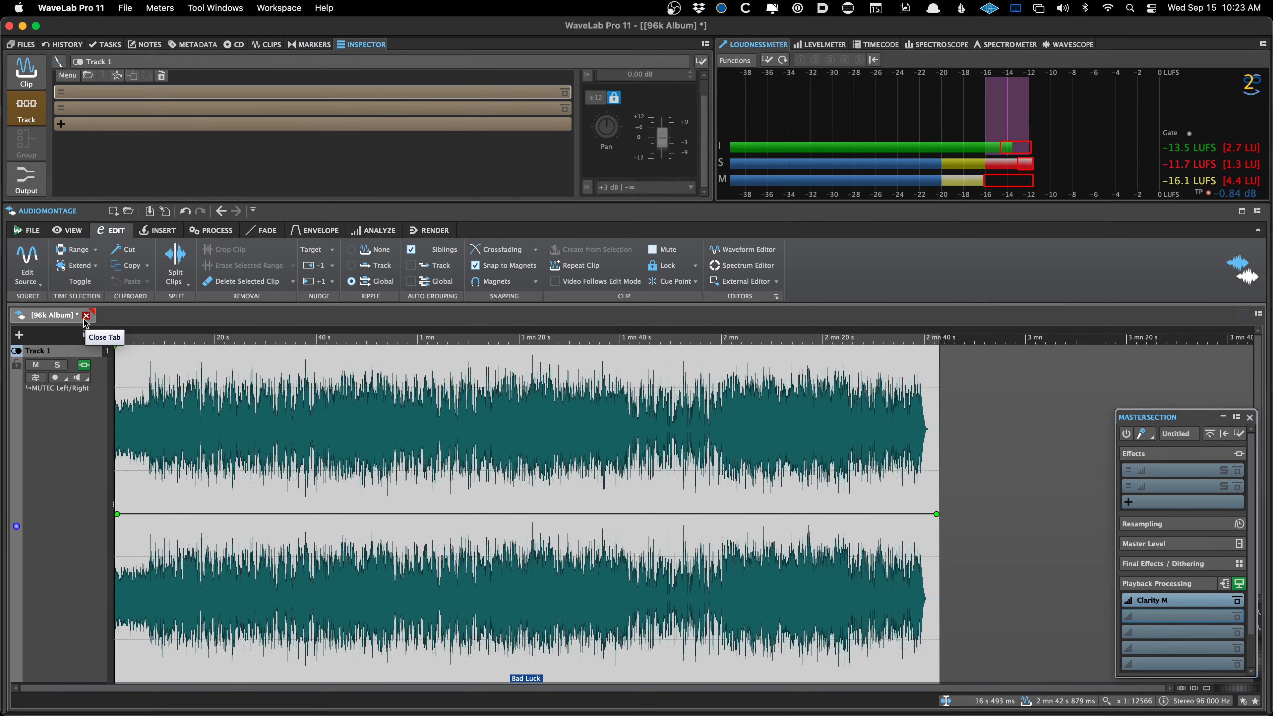
- Close the 96k Album montage without saving and open the recent montage R3id - A Is For Ella 6496 DIGITAL MASTER V3_
{"action": "left_click", "coordinate": [86, 316]}
{"action": "left_click", "coordinate": [640, 379]}
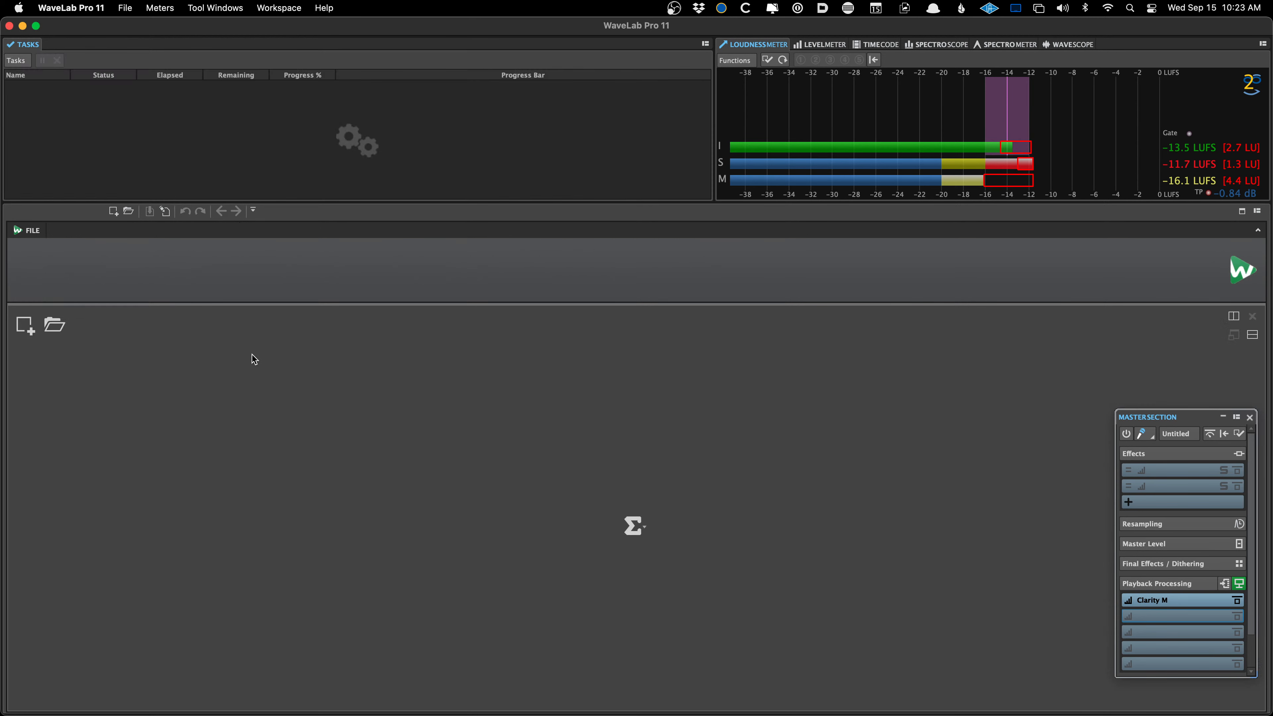
{"action": "right_click", "coordinate": [254, 359]}
{"action": "mouse_move", "coordinate": [361, 417]}
{"action": "left_click", "coordinate": [411, 407]}
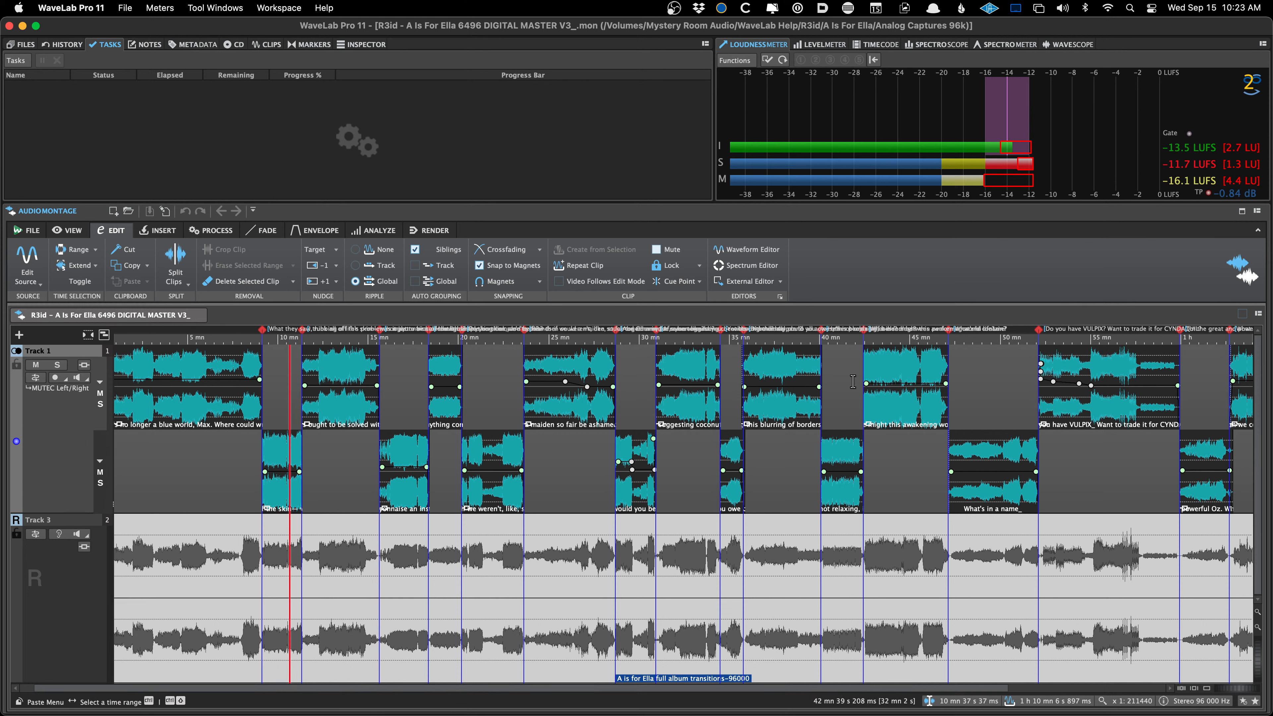
- Try adding a stereo track to the montage and an extra lane to Track 1, and undo both additions
{"action": "scroll", "coordinate": [297, 372], "scroll_direction": "down", "scroll_amount": 2}
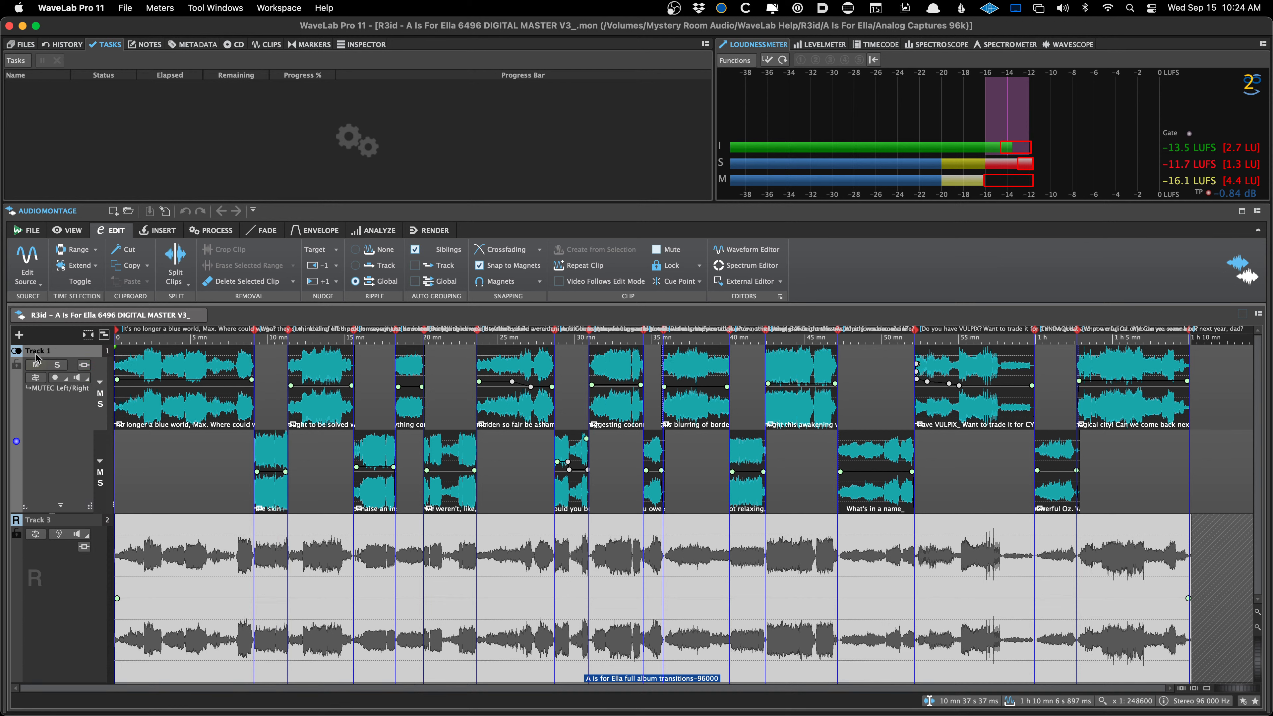
{"action": "left_click", "coordinate": [14, 334]}
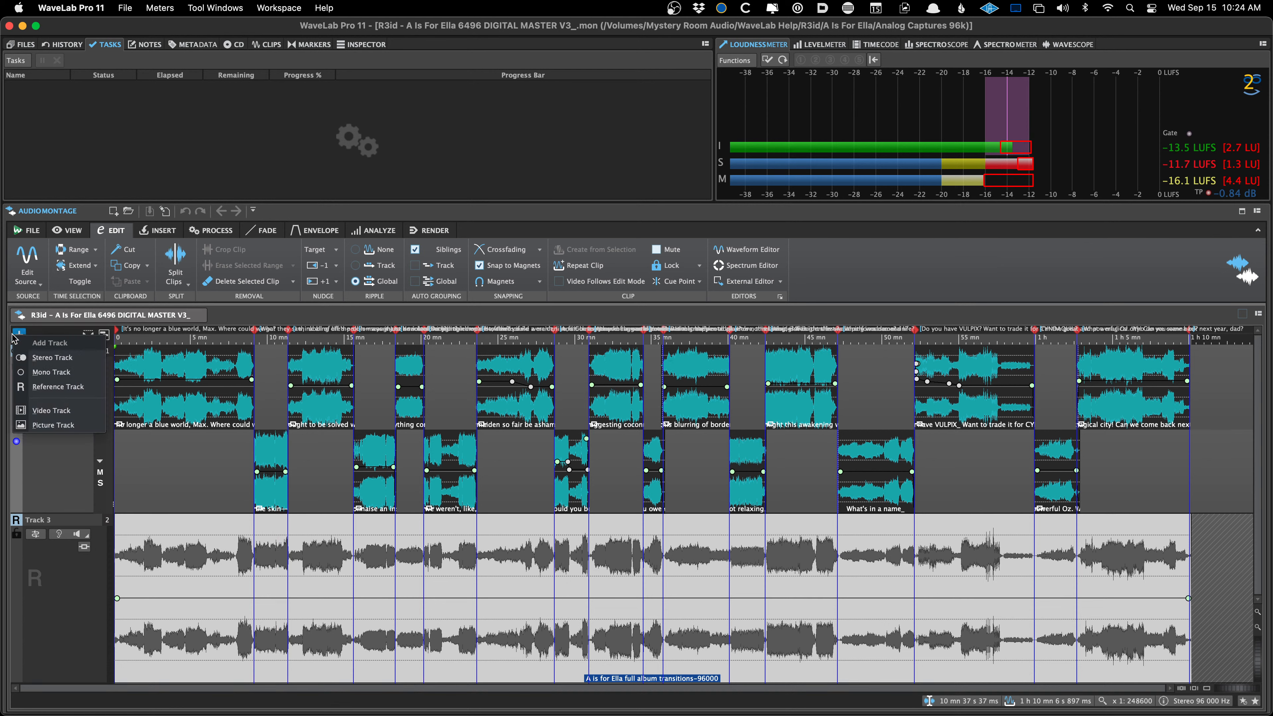
{"action": "left_click", "coordinate": [52, 357]}
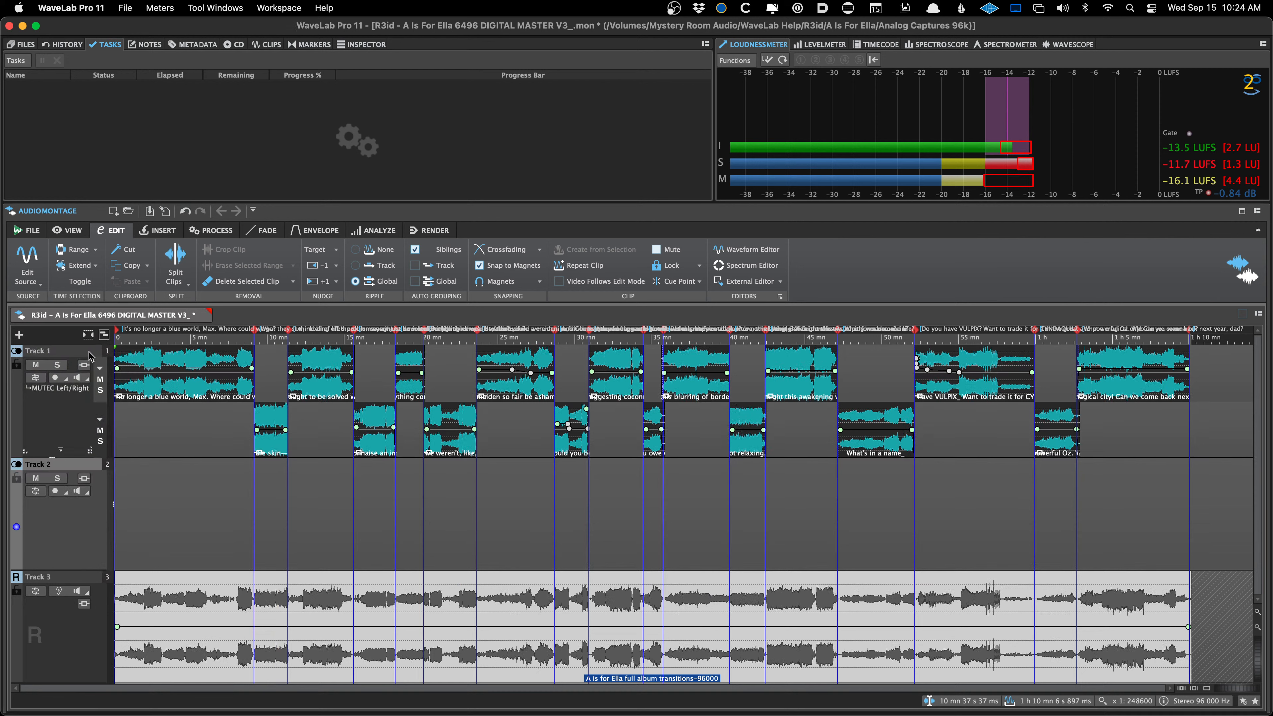
{"action": "right_click", "coordinate": [47, 351]}
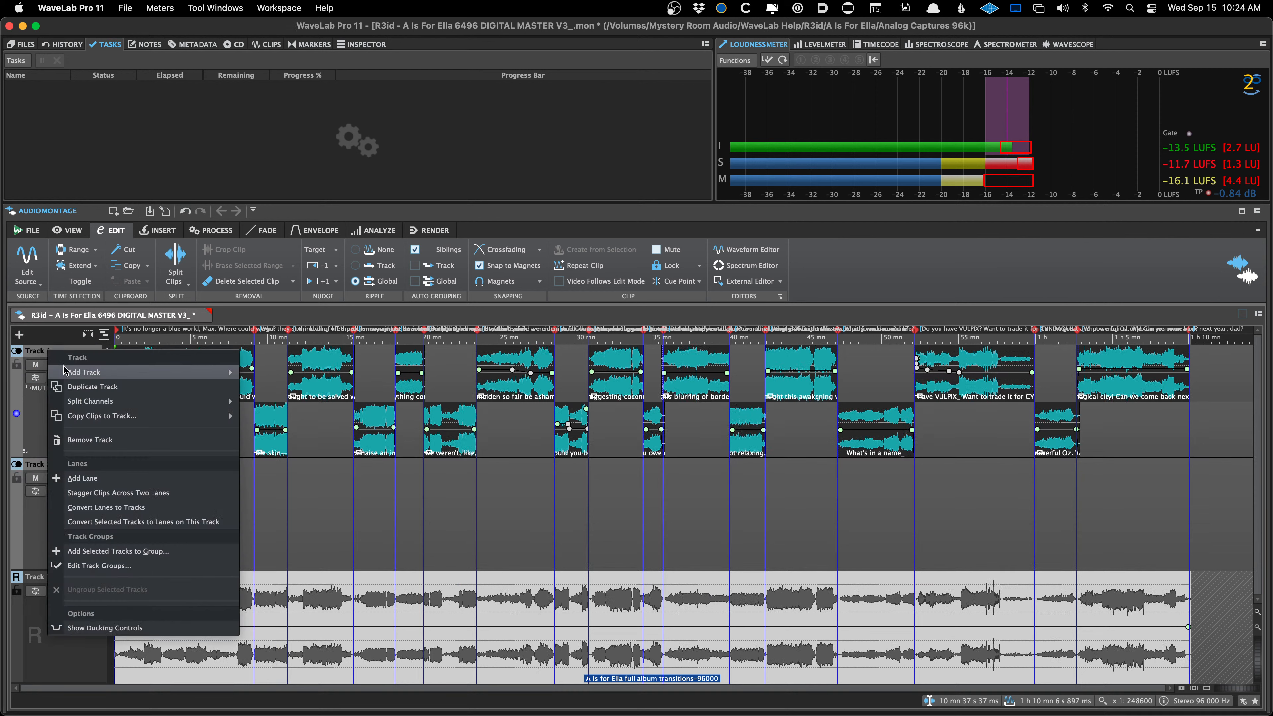
{"action": "left_click", "coordinate": [119, 479]}
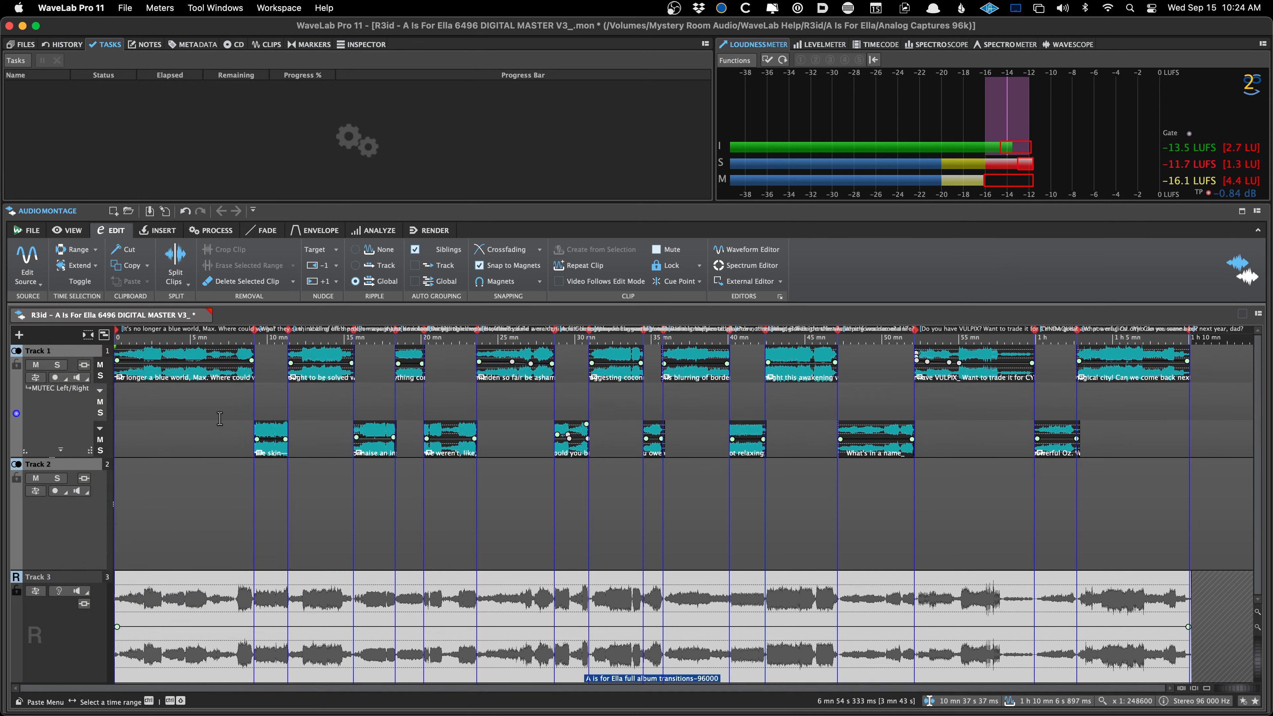
{"action": "key", "text": "super+z"}
{"action": "key", "text": "super+z"}
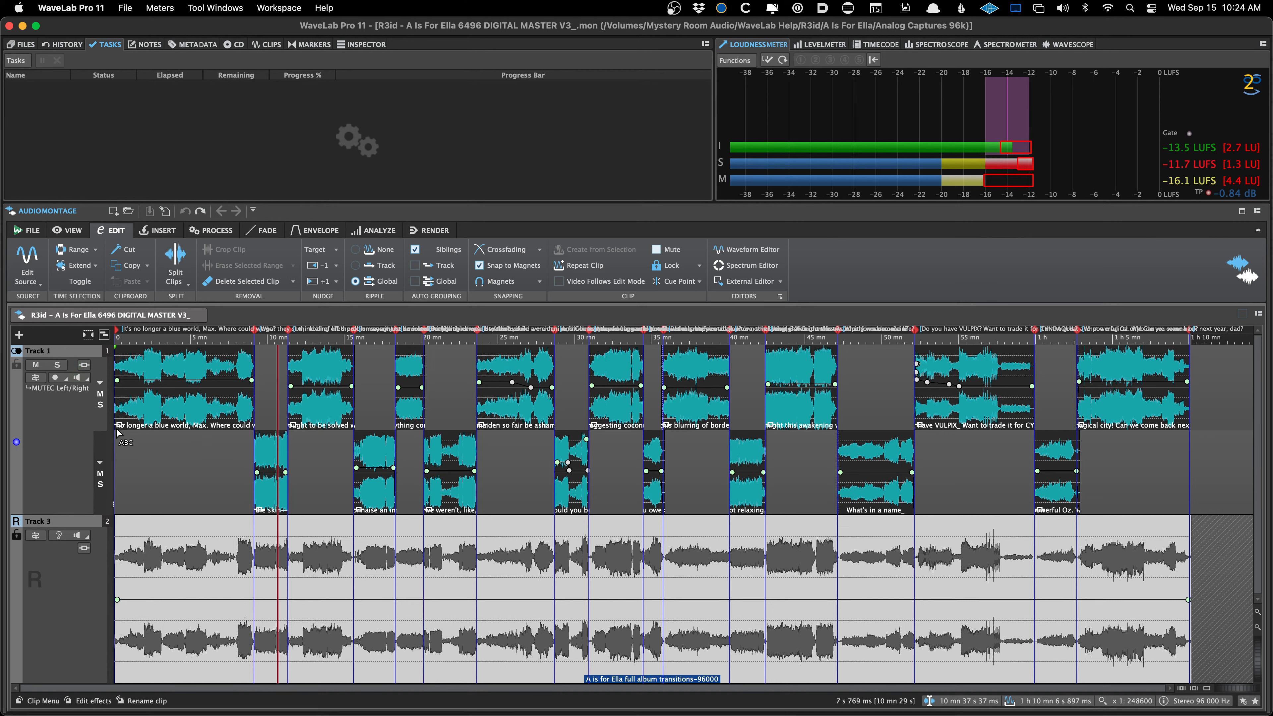
- Try the mute control on Track 1's upper lane and select clips across both lanes, finishing on the upper lane's second clip
{"action": "left_click", "coordinate": [100, 394]}
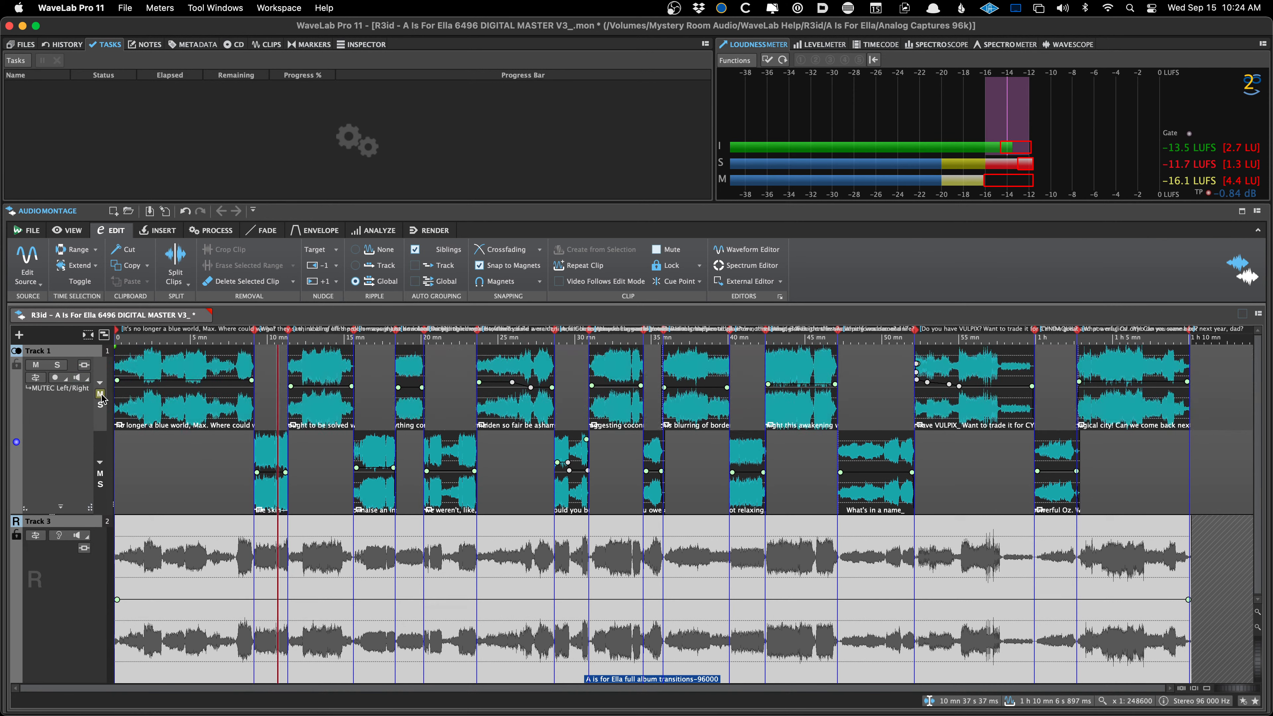
{"action": "left_click", "coordinate": [185, 450]}
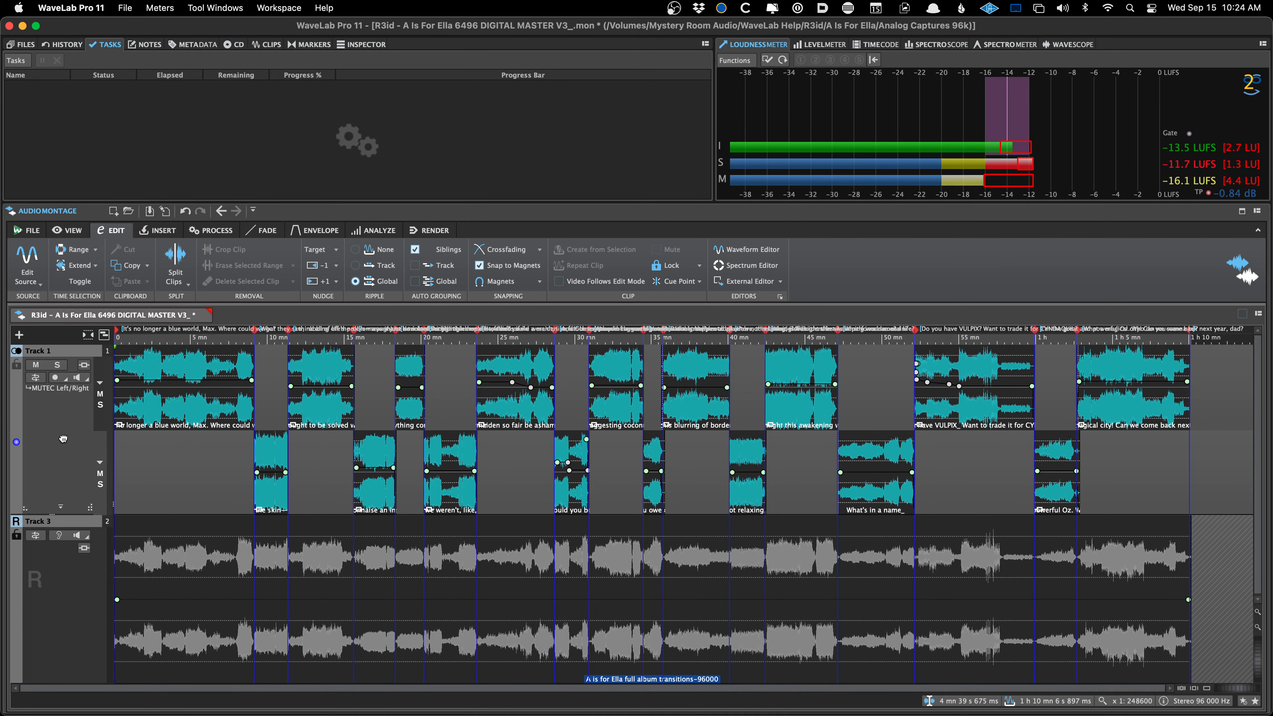
{"action": "left_click", "coordinate": [192, 369]}
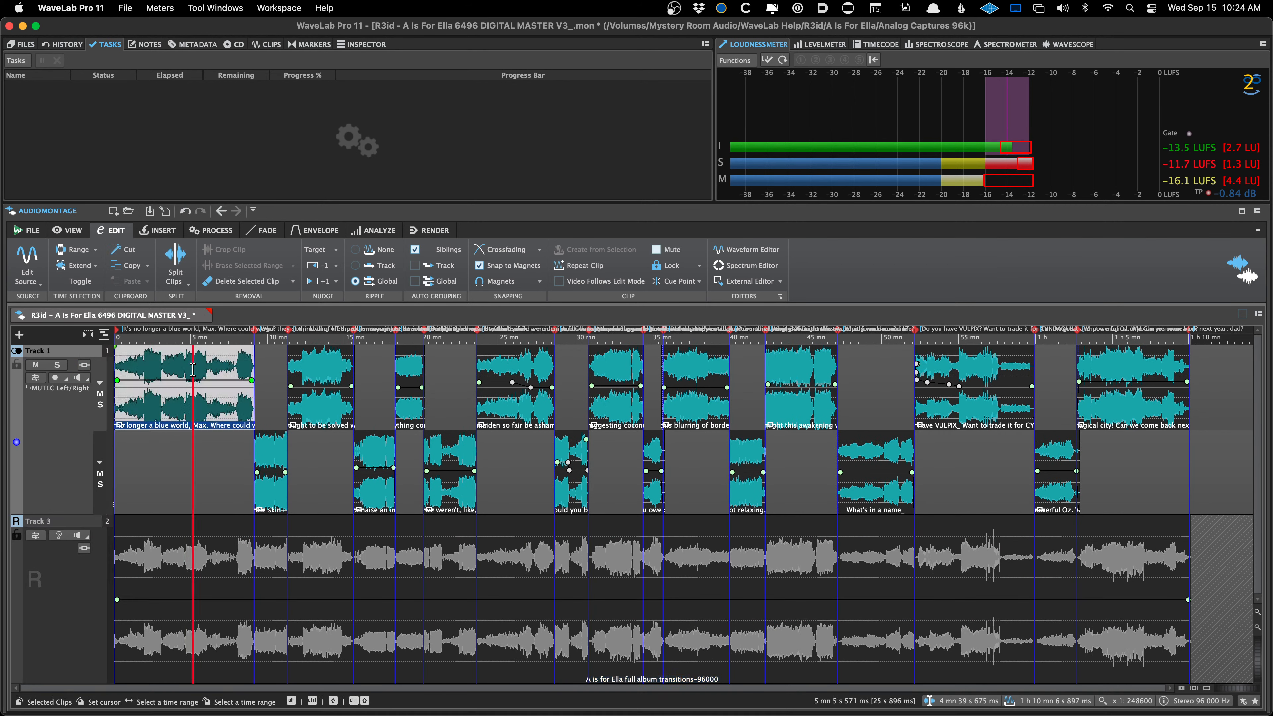
{"action": "left_click", "coordinate": [272, 454]}
{"action": "left_click", "coordinate": [336, 375]}
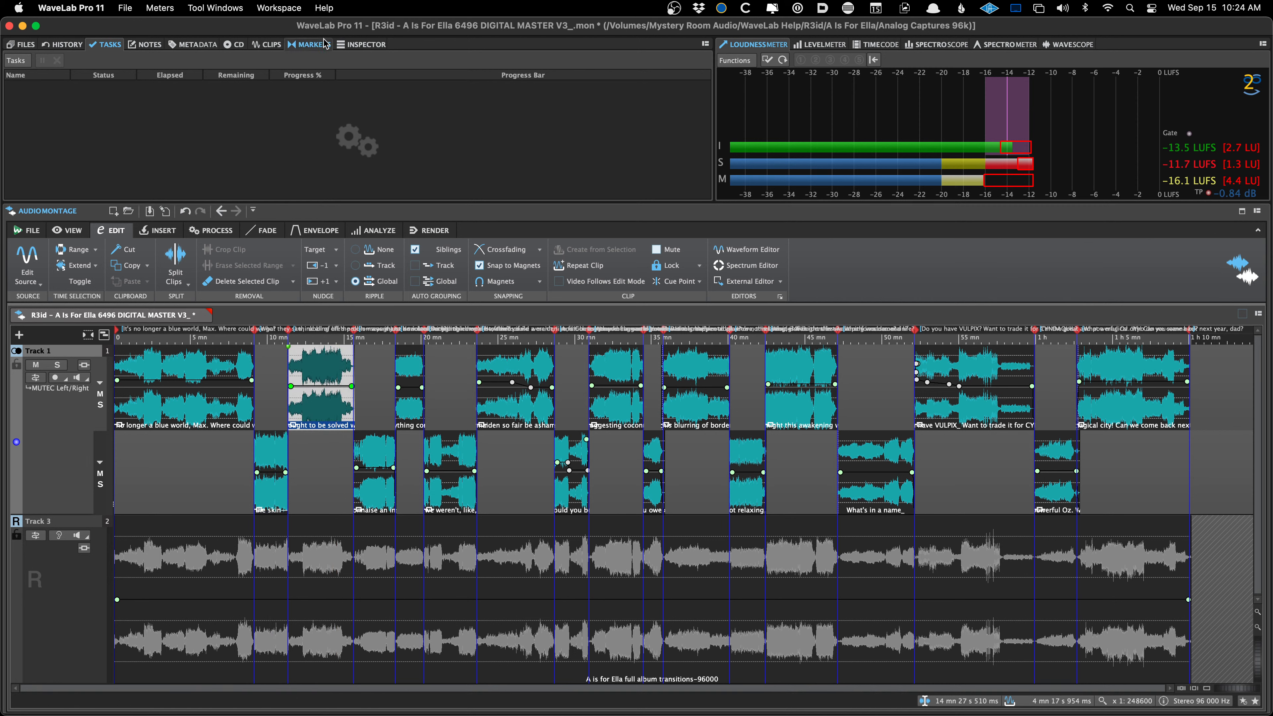
- Show the Inspector and compare Track 1's effects with the montage output effects
{"action": "left_click", "coordinate": [362, 44]}
{"action": "left_click", "coordinate": [42, 105]}
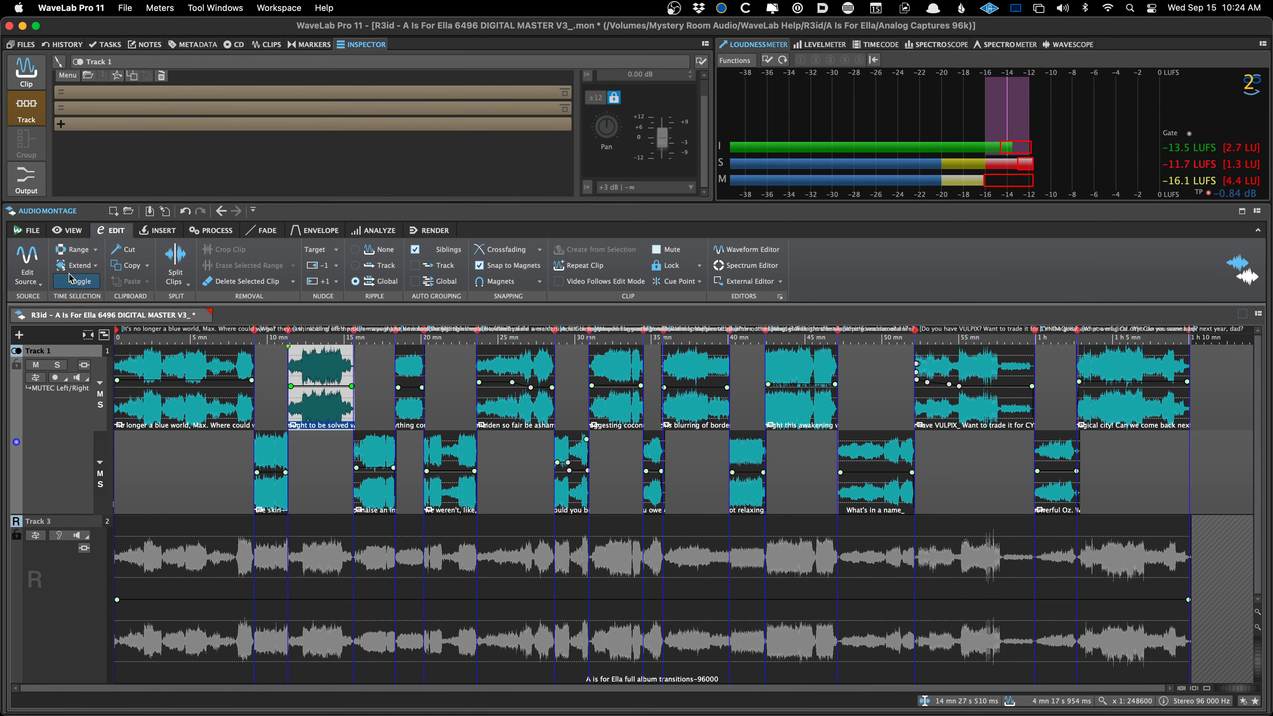
{"action": "left_click", "coordinate": [26, 178]}
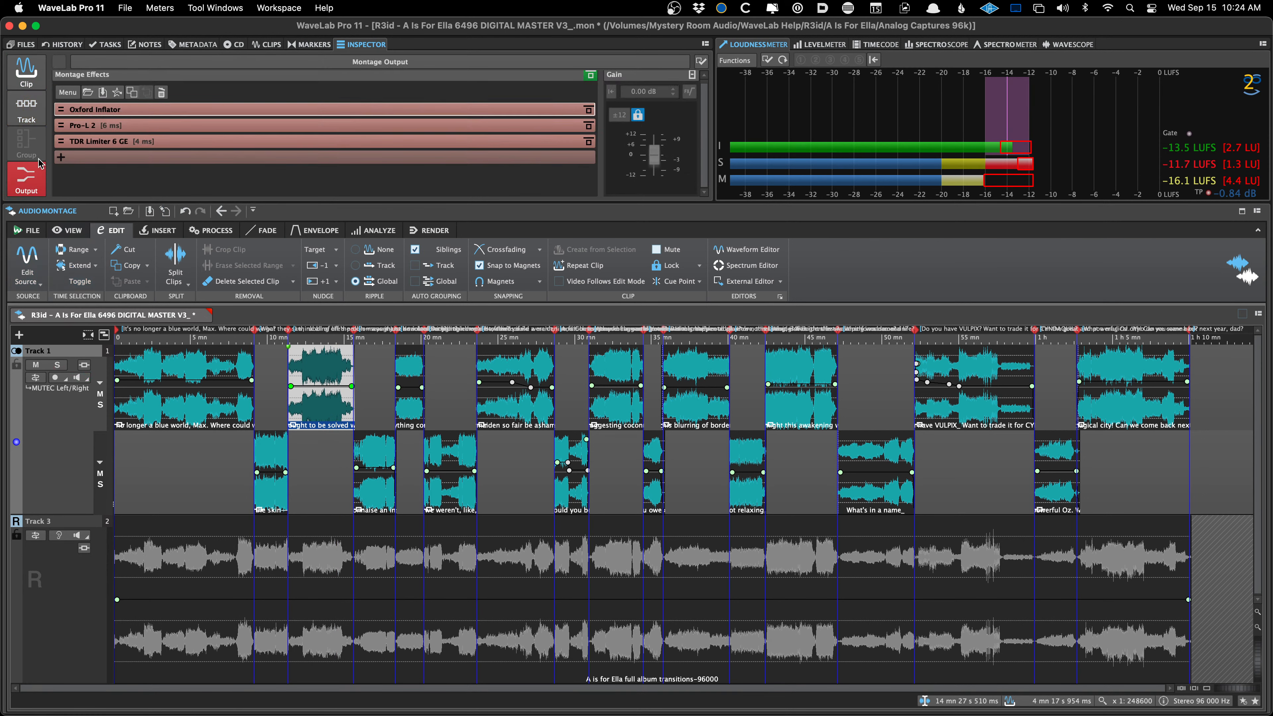
{"action": "left_click", "coordinate": [33, 114]}
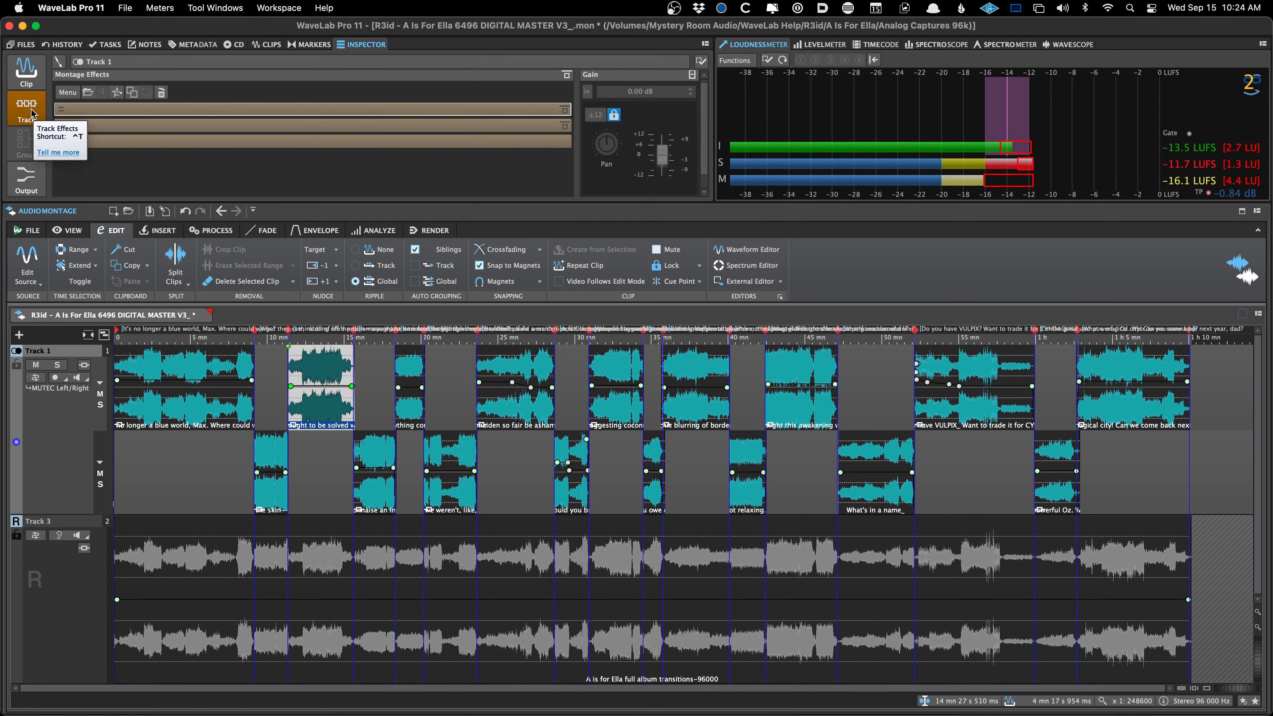
{"action": "left_click", "coordinate": [35, 80]}
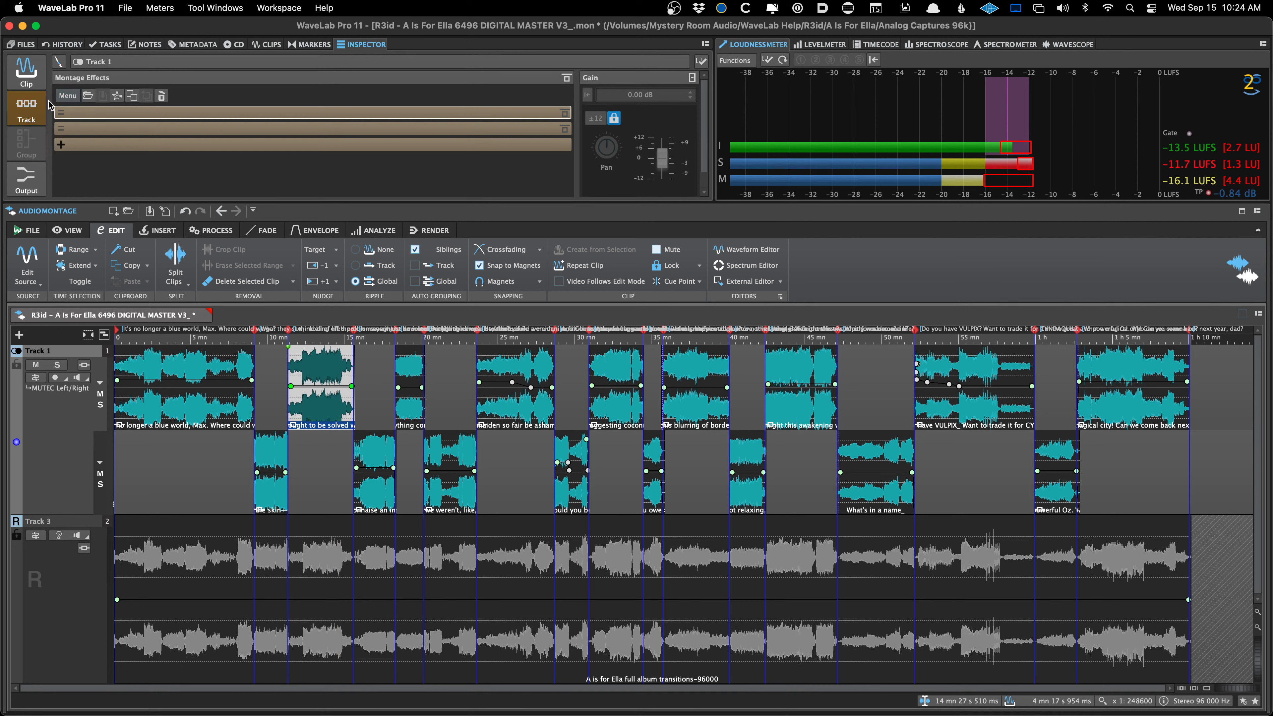
{"action": "left_click", "coordinate": [35, 109]}
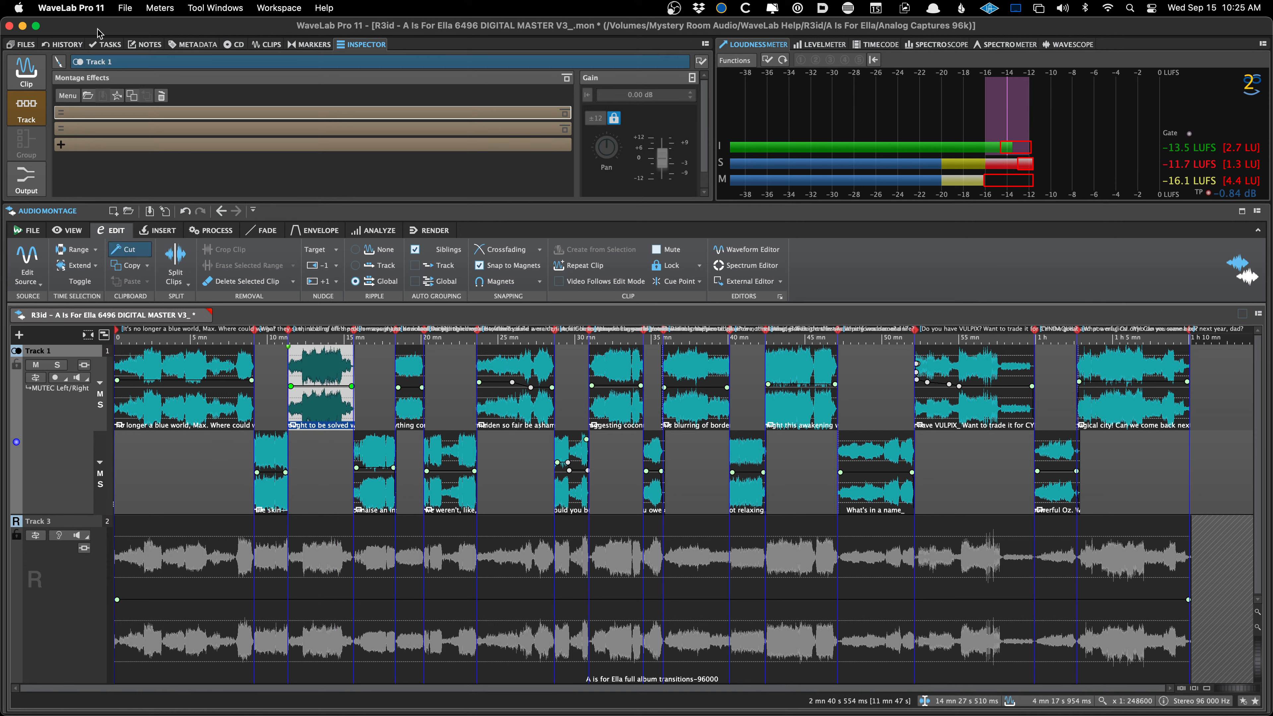
- Review the selected clip's effects, followed by the track and montage output effect chains, finishing on Track 1
{"action": "left_click", "coordinate": [26, 70]}
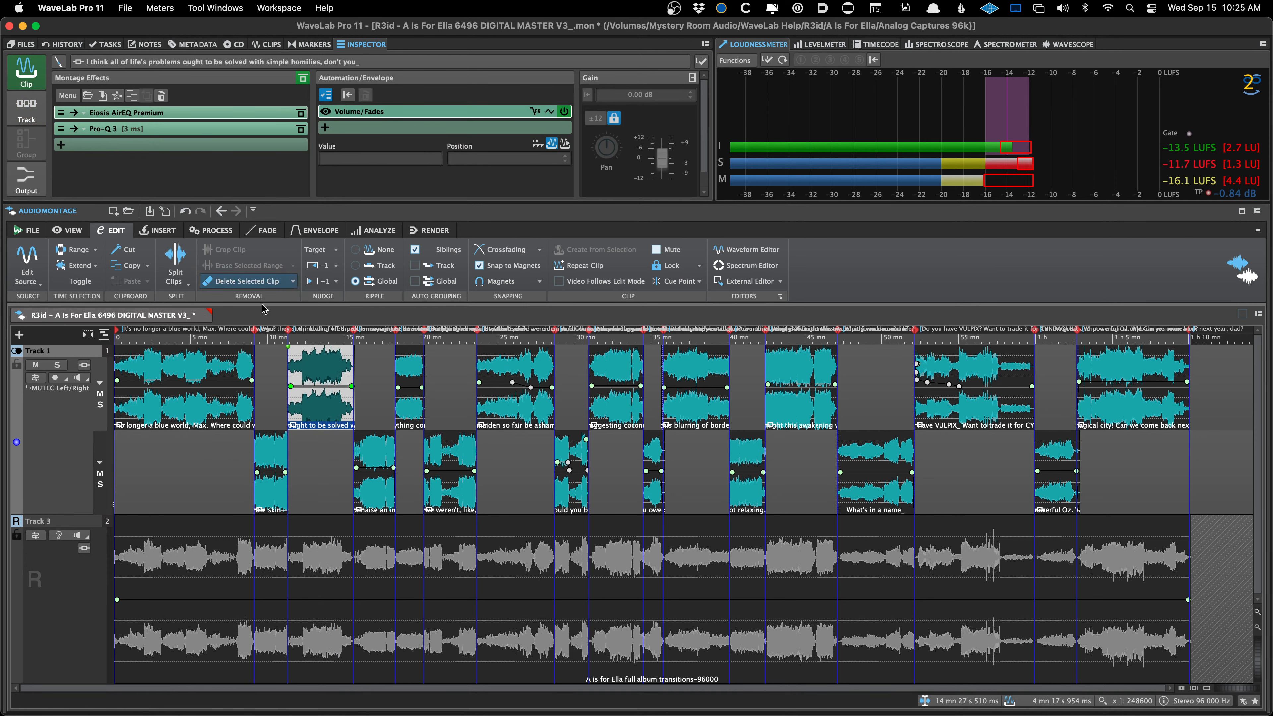
{"action": "left_click", "coordinate": [20, 114]}
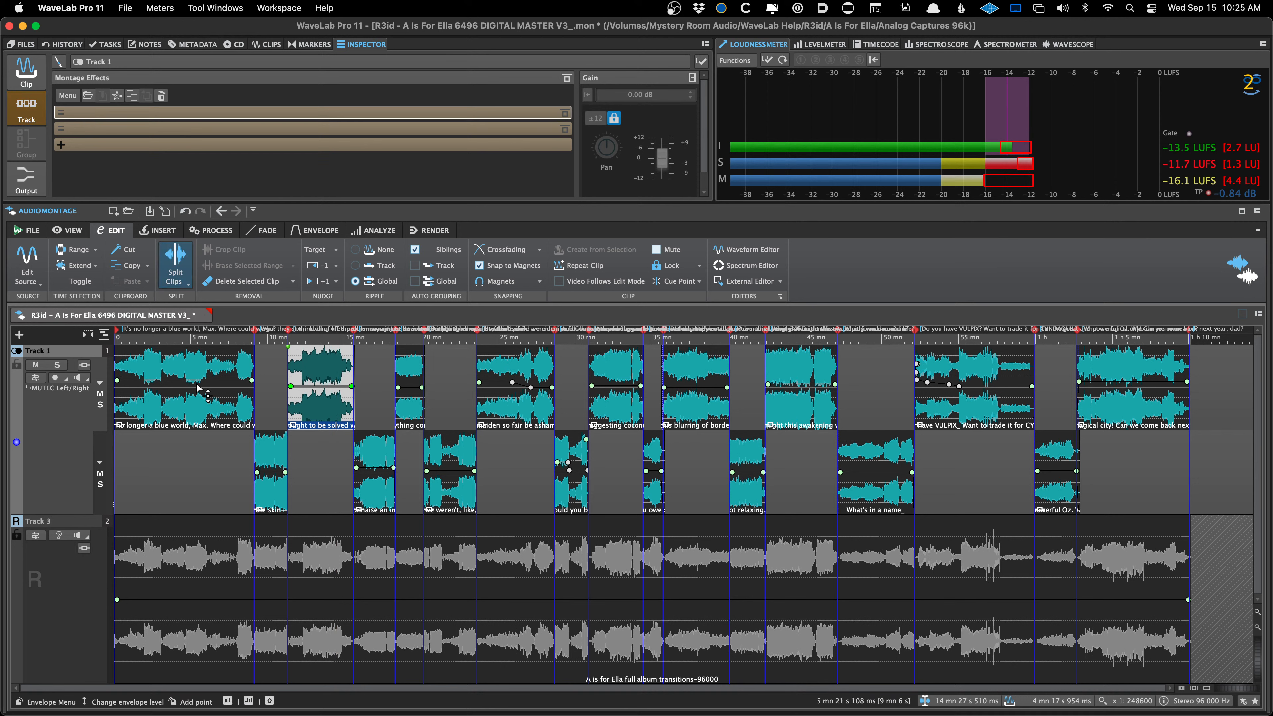
{"action": "left_click", "coordinate": [33, 174]}
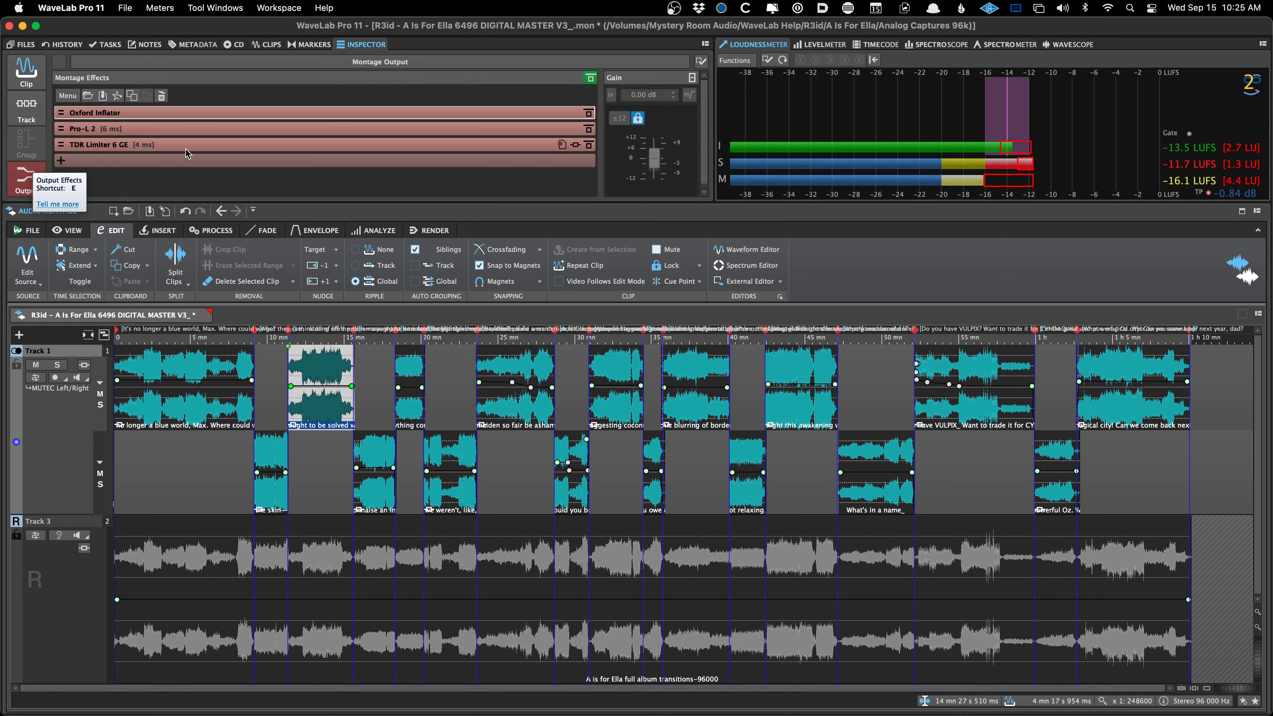
{"action": "left_click", "coordinate": [42, 124]}
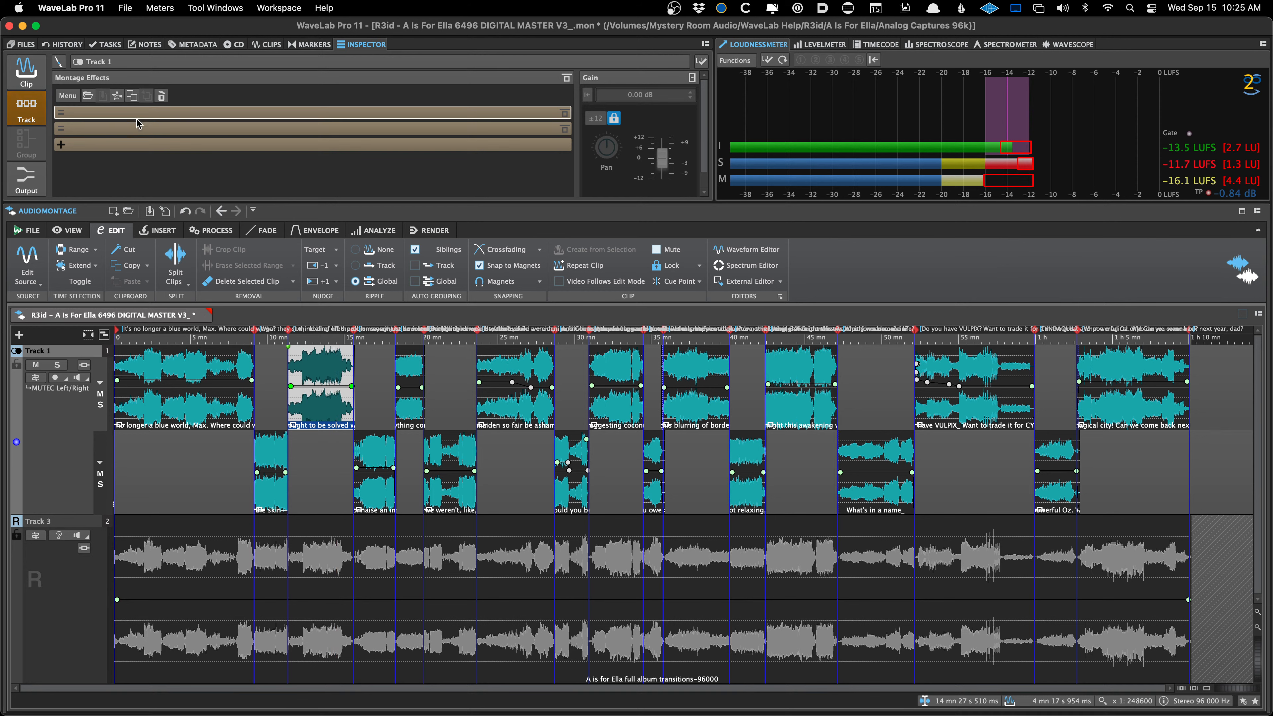
- Close the R3id montage without saving and start a fresh, empty 96k Album montage
{"action": "left_click", "coordinate": [203, 316]}
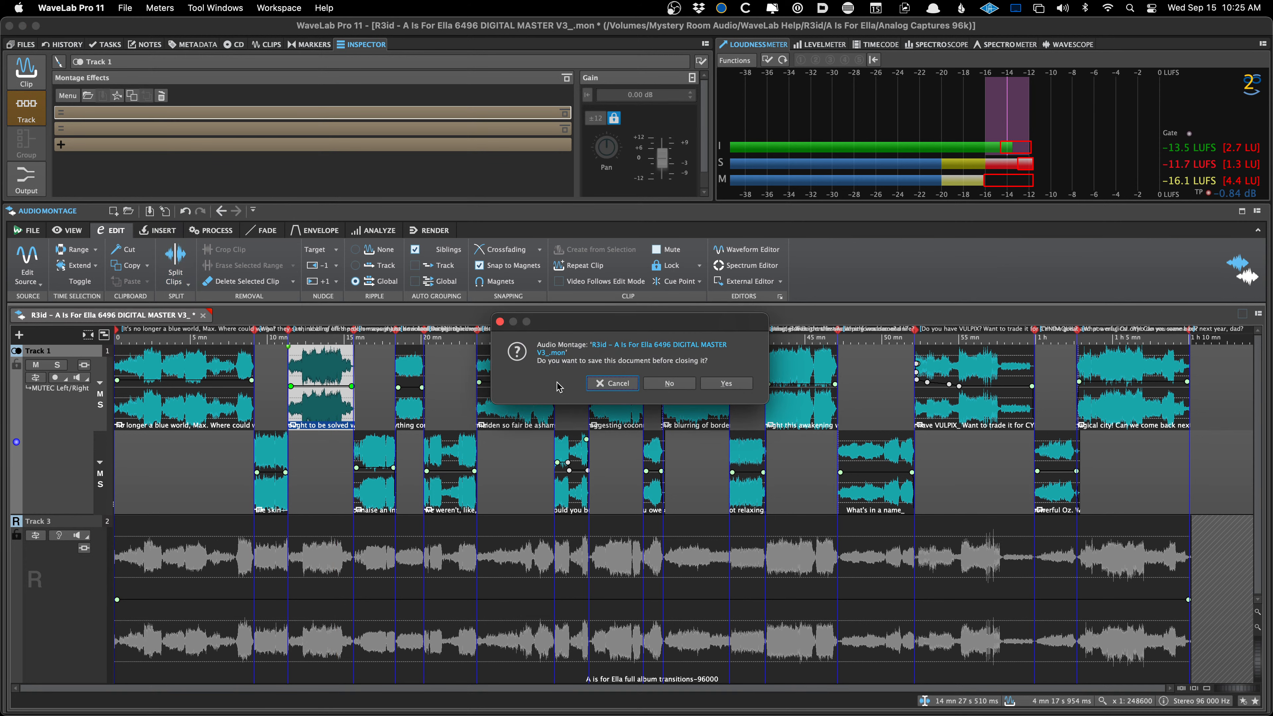
{"action": "left_click", "coordinate": [661, 385]}
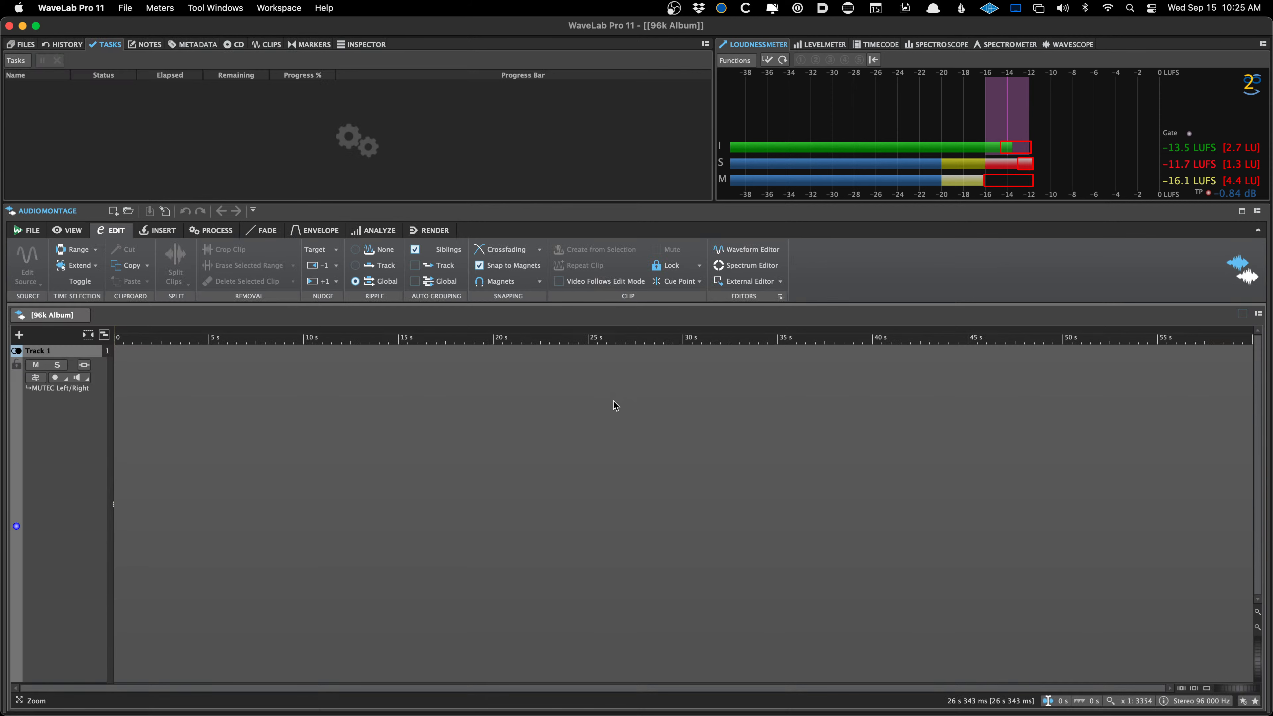
- Start inserting audio files and browse to the Analog Captures 96k folder inside These Days
{"action": "key", "text": "super+i"}
{"action": "key", "text": "Left"}
{"action": "key", "text": "Left"}
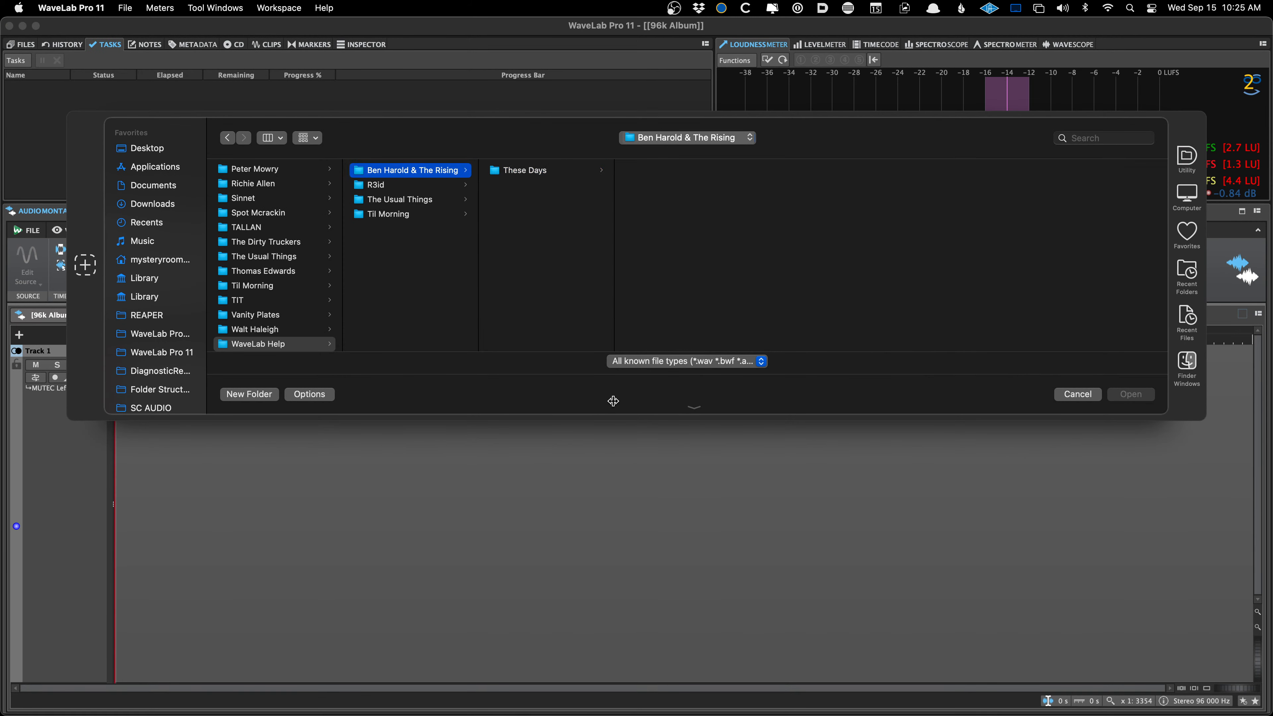
{"action": "key", "text": "Right"}
{"action": "key", "text": "Right"}
{"action": "key", "text": "Down"}
{"action": "key", "text": "Down"}
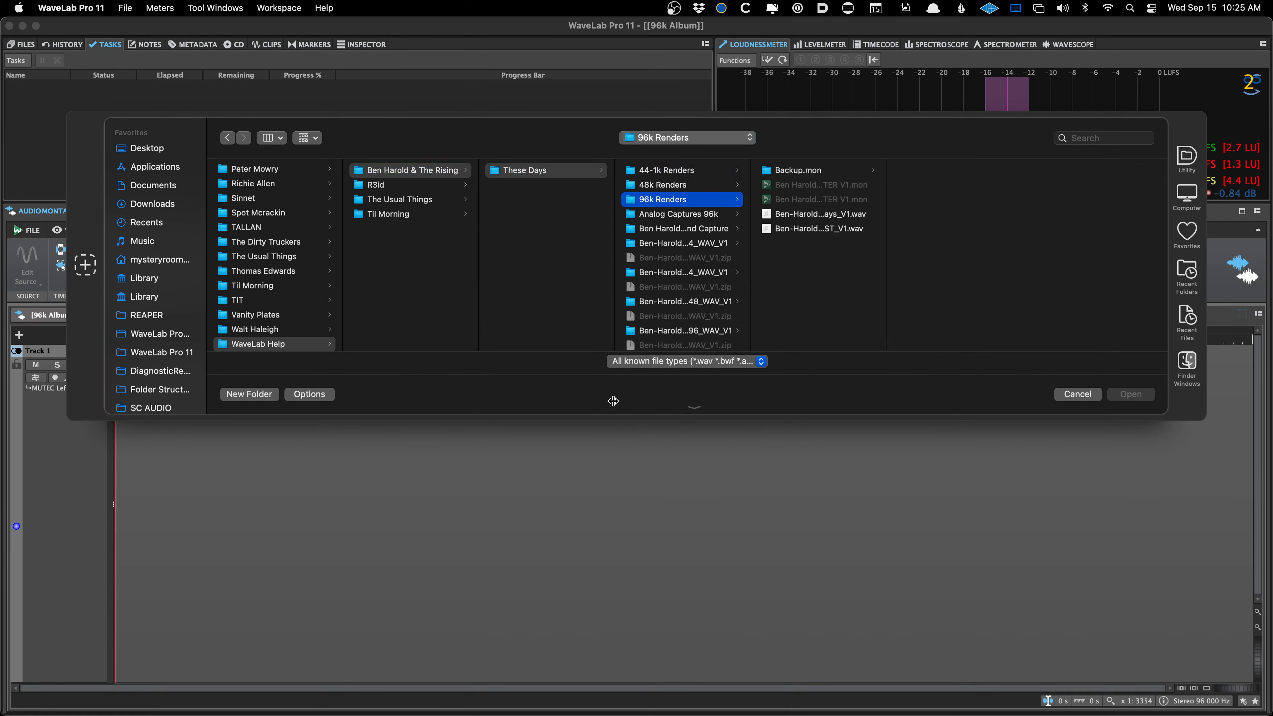
{"action": "key", "text": "Down"}
{"action": "key", "text": "Right"}
- Choose Bad Luck.wav, I Am Weak.wav, Just A Ghost.wav, Lucy.wav and Melody In Silence.wav for insertion
{"action": "key", "text": "Down"}
{"action": "key", "text": "Down"}
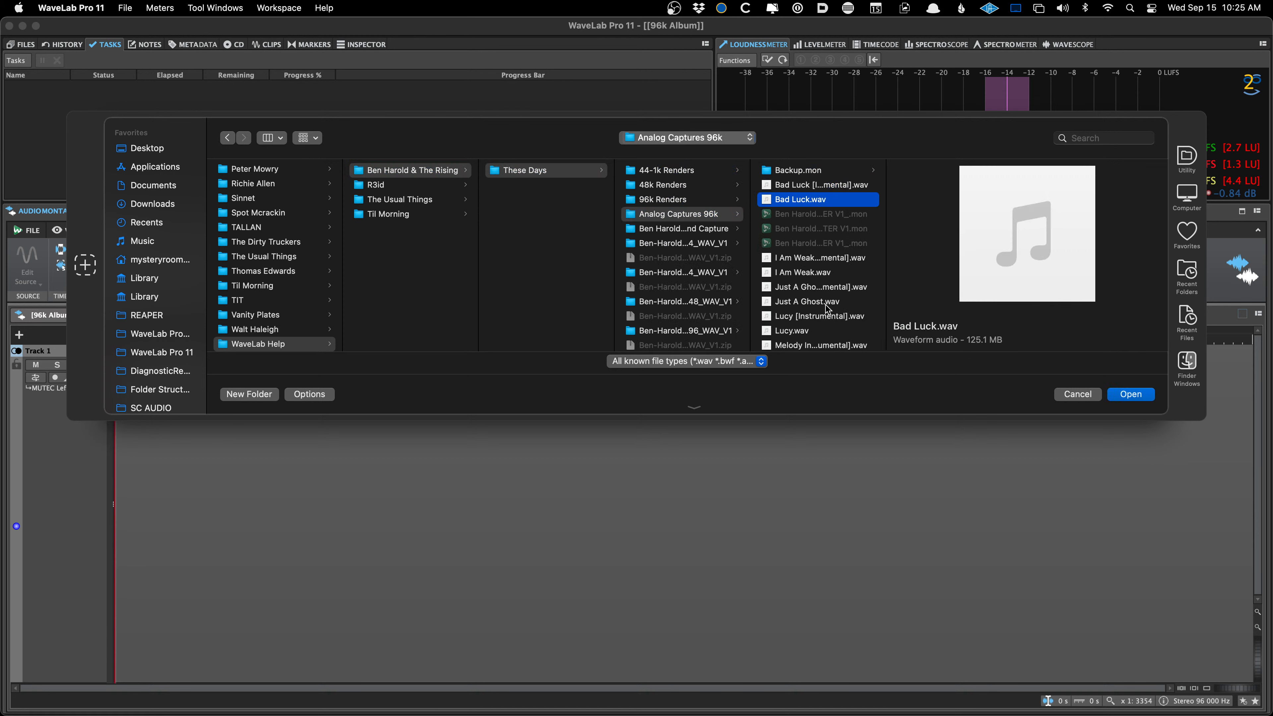
{"action": "left_click", "coordinate": [820, 273], "text": "super"}
{"action": "left_click", "coordinate": [822, 302], "text": "super"}
{"action": "left_click", "coordinate": [818, 330], "text": "super"}
{"action": "scroll", "coordinate": [817, 333], "scroll_direction": "down", "scroll_amount": 1}
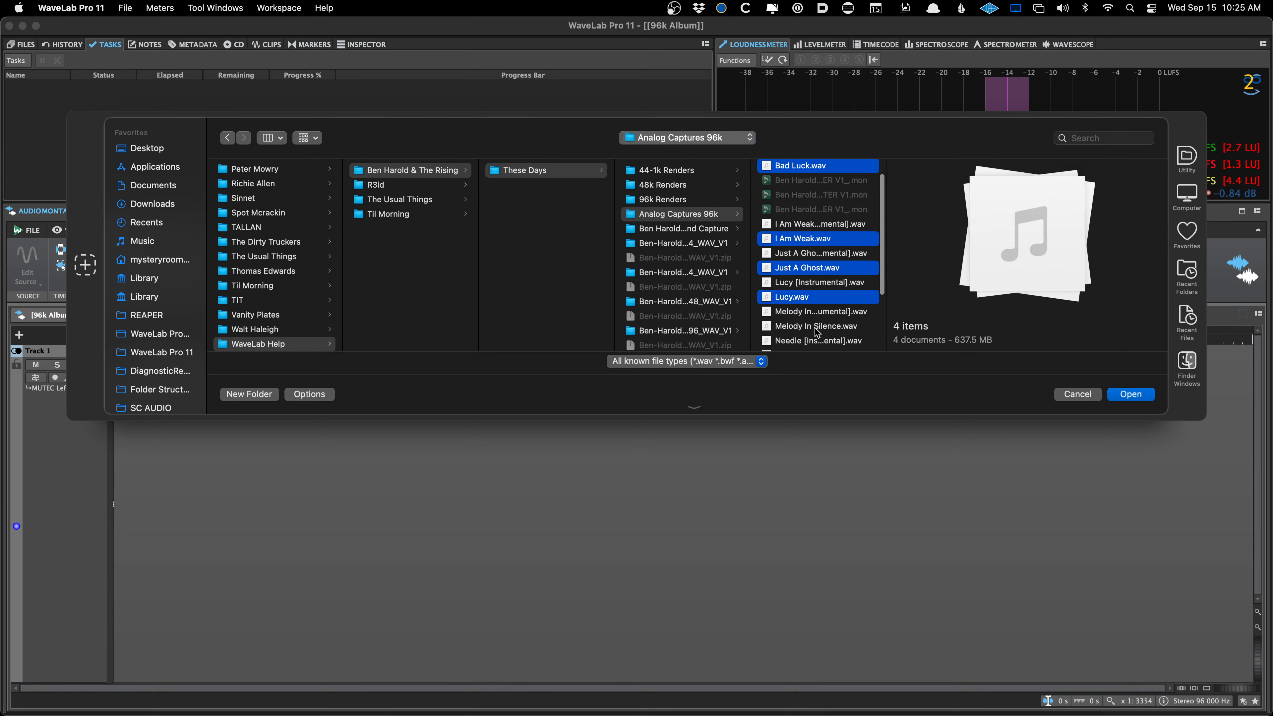
{"action": "left_click", "coordinate": [817, 333], "text": "super"}
{"action": "scroll", "coordinate": [817, 333], "scroll_direction": "down", "scroll_amount": 1}
{"action": "key", "text": "Return"}
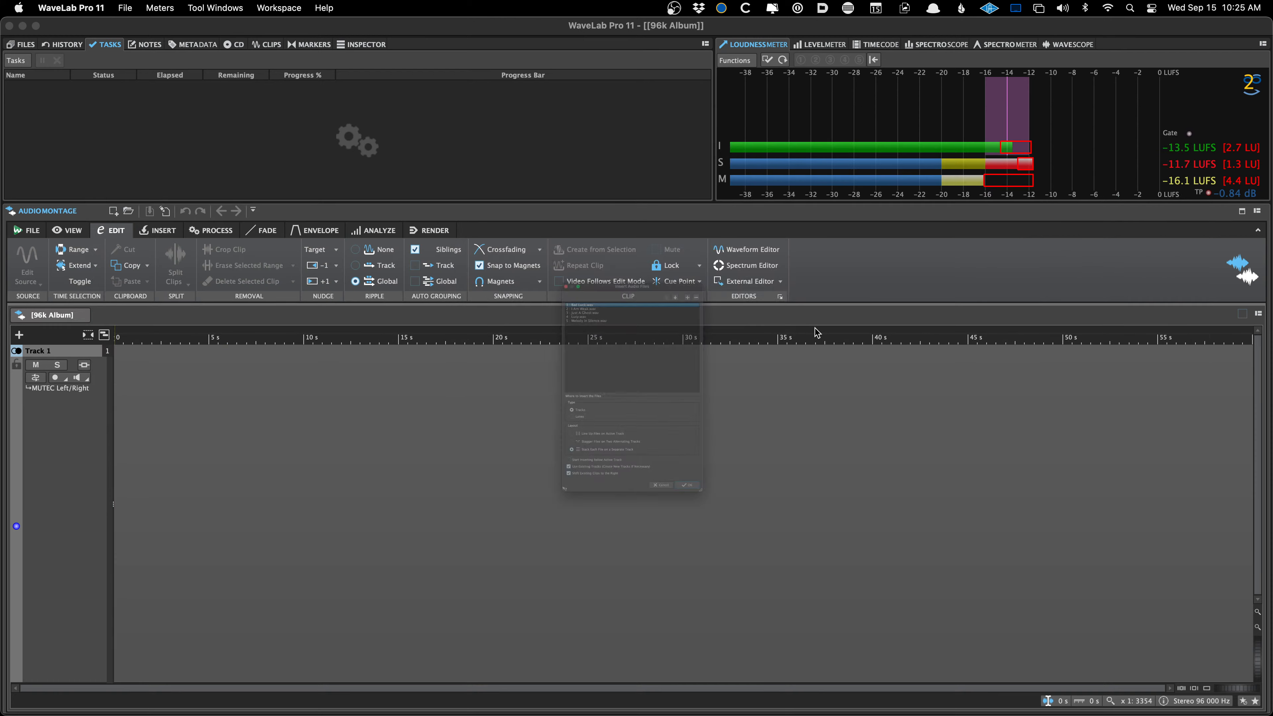
- Reorder the files for insertion as Just A Ghost, Lucy, Melody In Silence, Bad Luck and I Am Weak
{"action": "key", "text": "Down"}
{"action": "key", "text": "Down"}
{"action": "key", "text": "super+Up"}
{"action": "key", "text": "super+Up"}
{"action": "key", "text": "Down"}
{"action": "key", "text": "Down"}
{"action": "key", "text": "Down"}
{"action": "key", "text": "super+Up"}
{"action": "key", "text": "super+Up"}
{"action": "key", "text": "Down"}
{"action": "key", "text": "Down"}
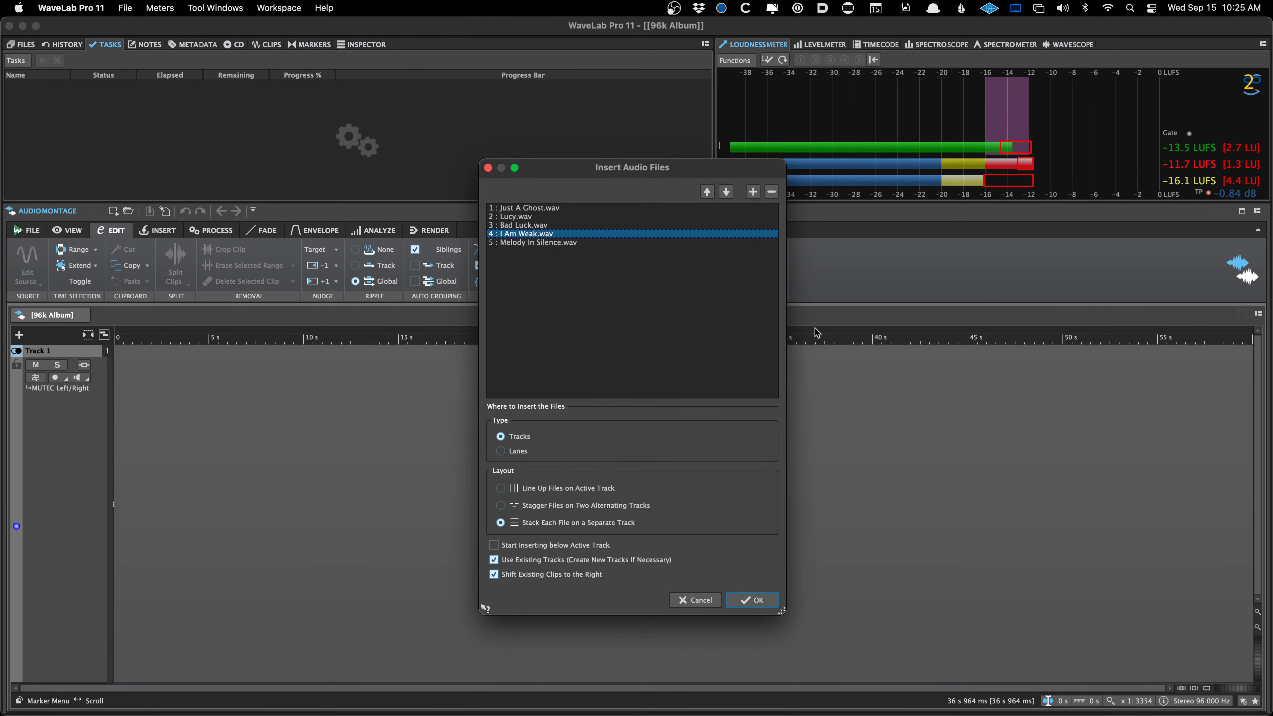
{"action": "key", "text": "Down"}
{"action": "key", "text": "super+Up"}
{"action": "key", "text": "super+Up"}
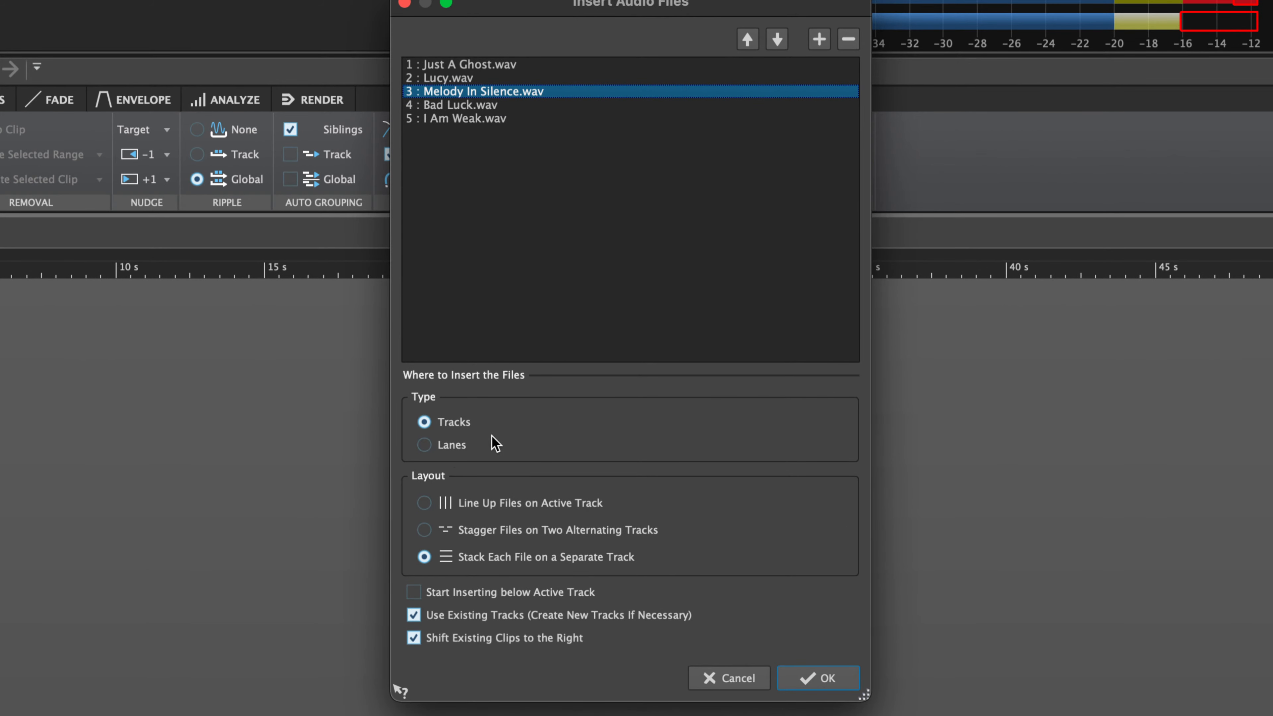
- Insert the files as lanes, staggered on two alternating lanes, and select the Melody In Silence clip
{"action": "left_click", "coordinate": [461, 437]}
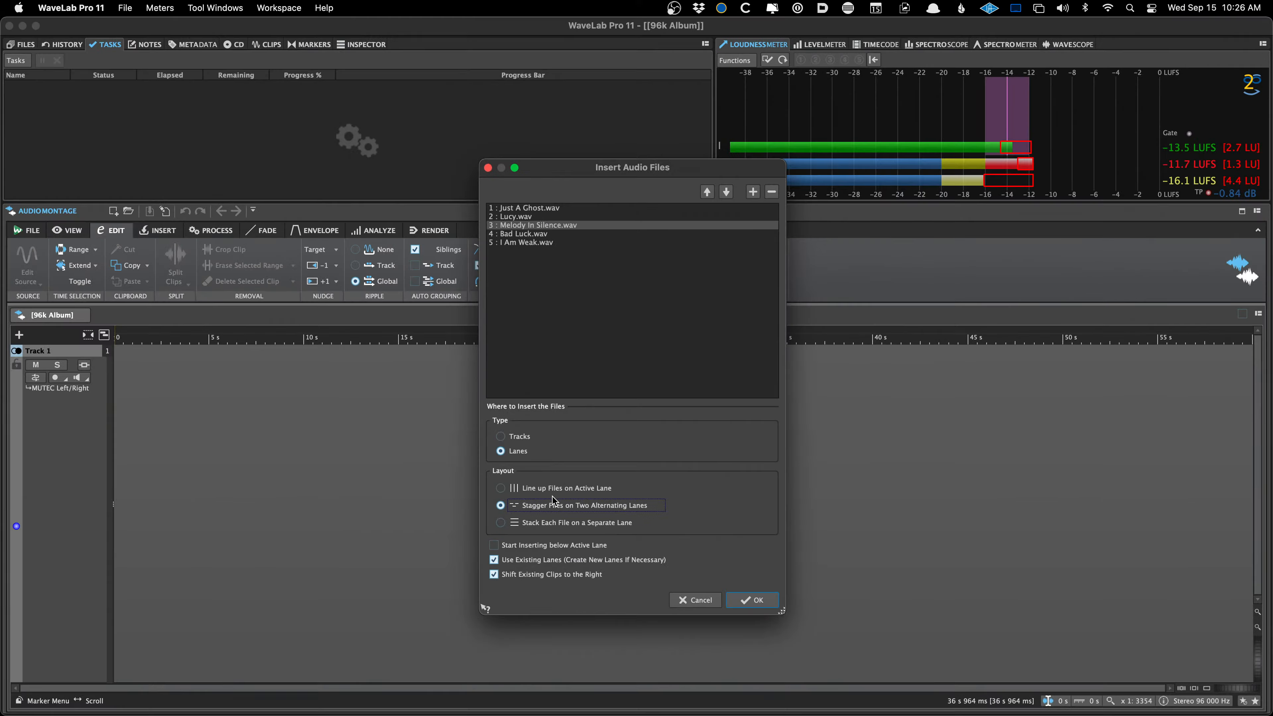
{"action": "left_click", "coordinate": [818, 678]}
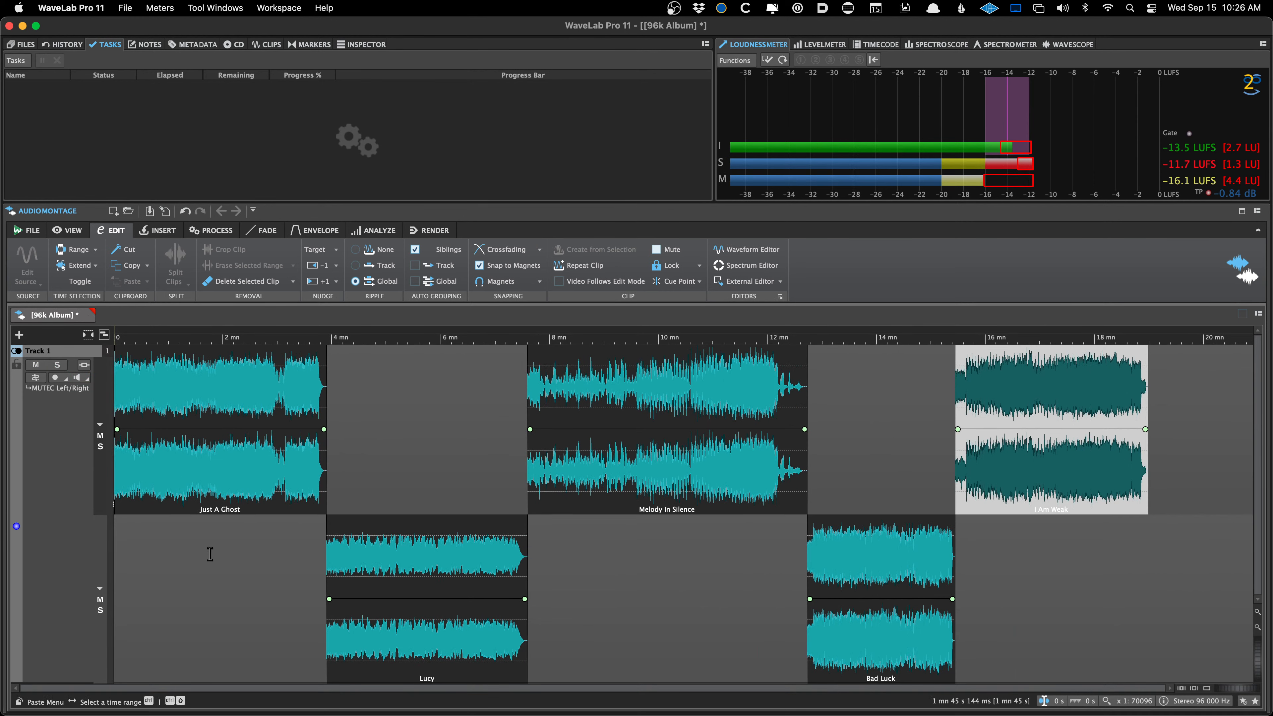
{"action": "left_click_drag", "start_coordinate": [618, 481], "coordinate": [572, 502]}
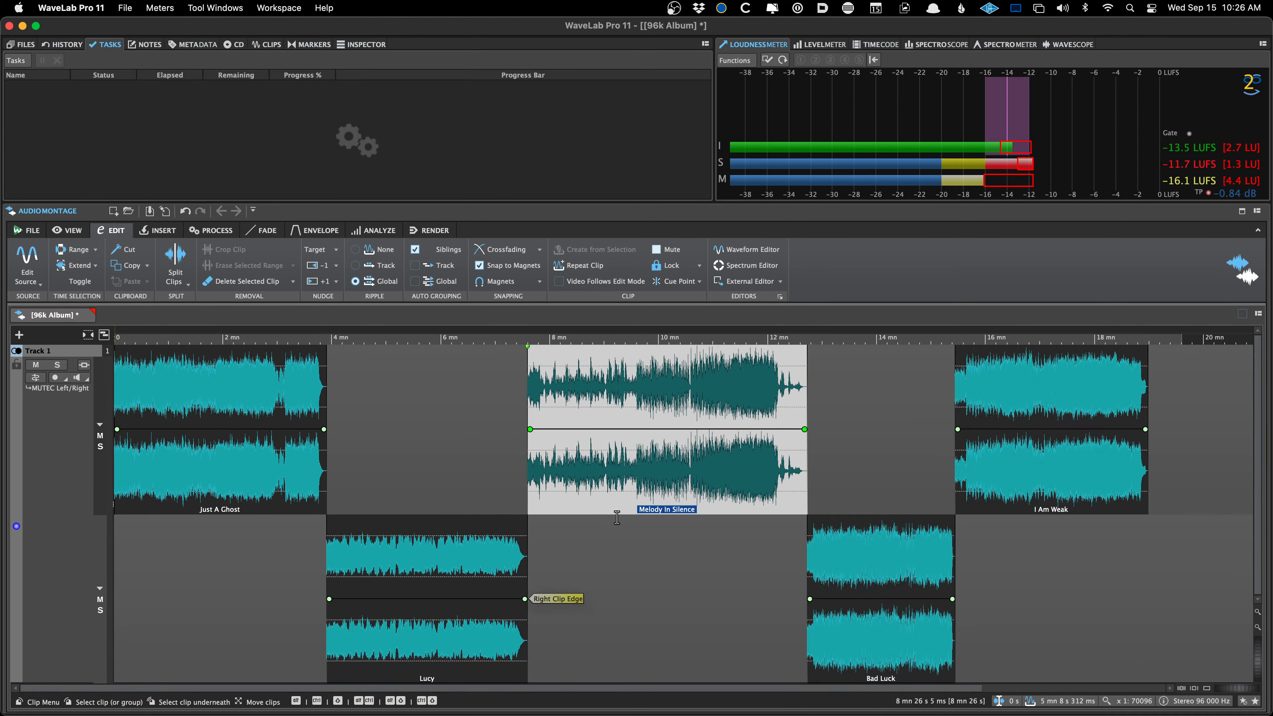
- Move the Bad Luck clip later along its lane so it starts at about 15 min 46 s
{"action": "left_click_drag", "start_coordinate": [872, 646], "coordinate": [1036, 636]}
{"action": "key", "text": "super+s"}
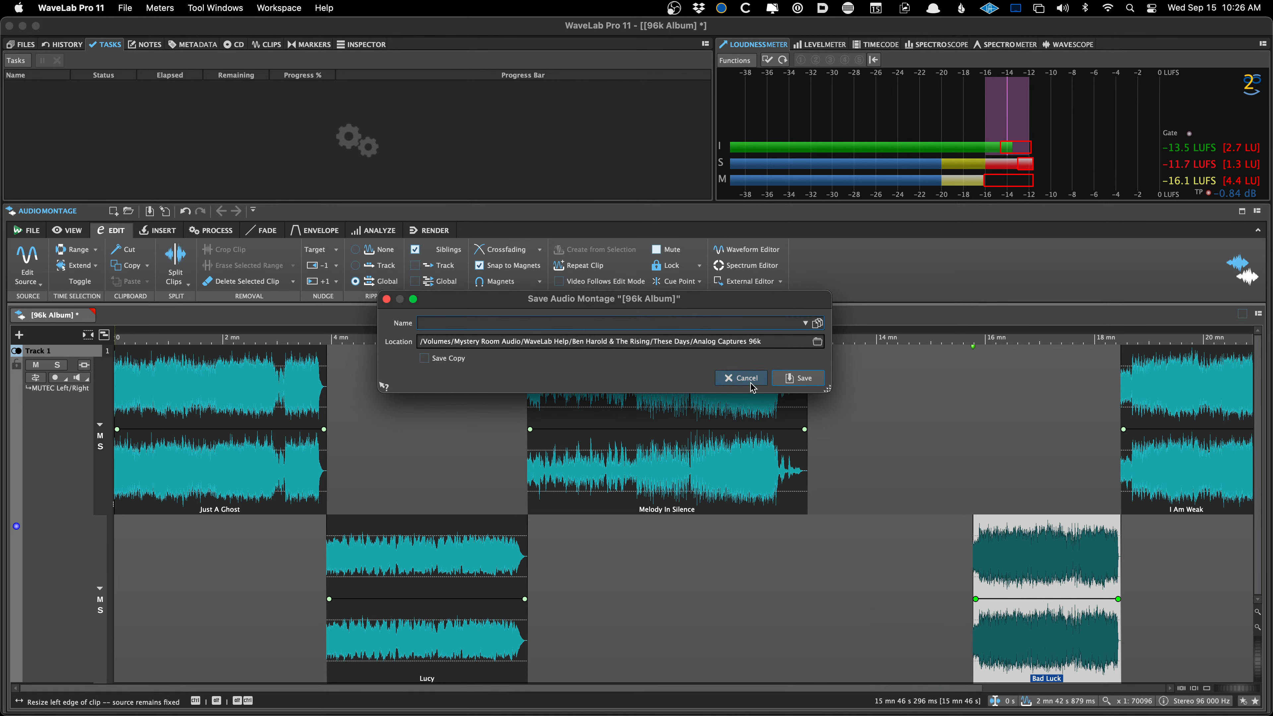
{"action": "left_click", "coordinate": [751, 385]}
{"action": "scroll", "coordinate": [647, 617], "scroll_direction": "down", "scroll_amount": 2}
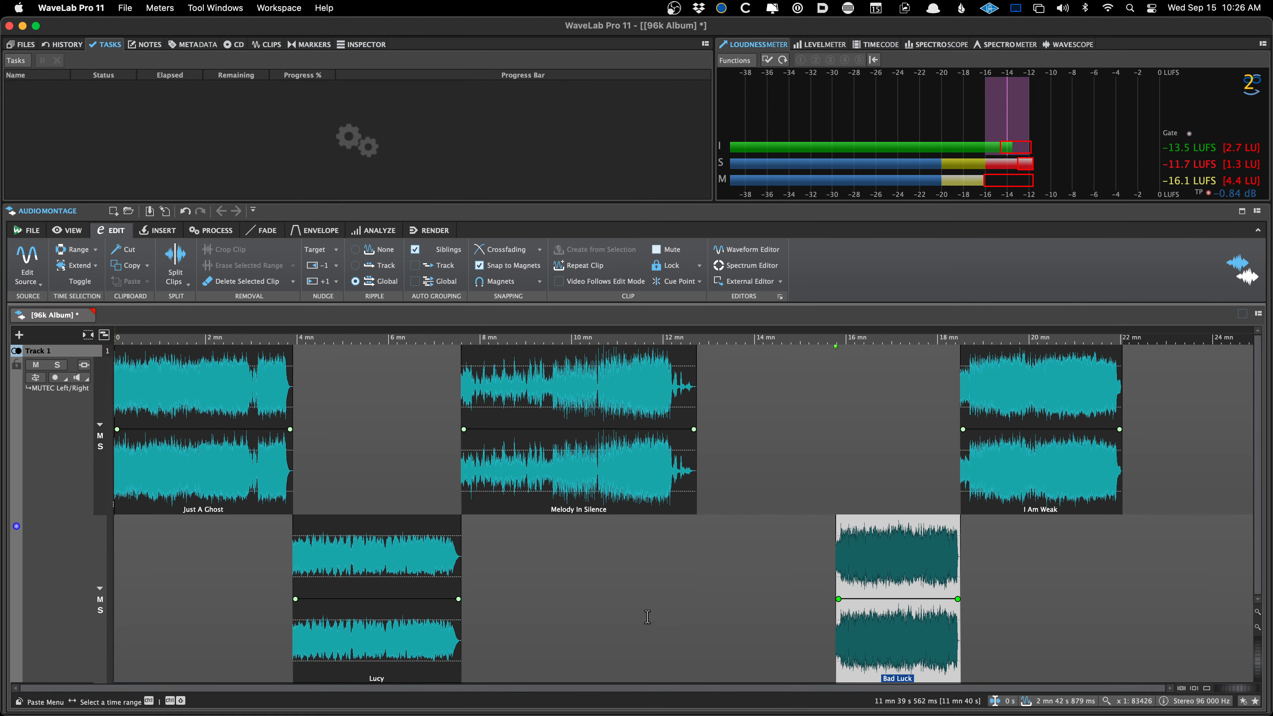
- Add a second track below Track 1 and browse for its audio in the These Days 96_WAV_V1 folder
{"action": "left_click", "coordinate": [648, 619]}
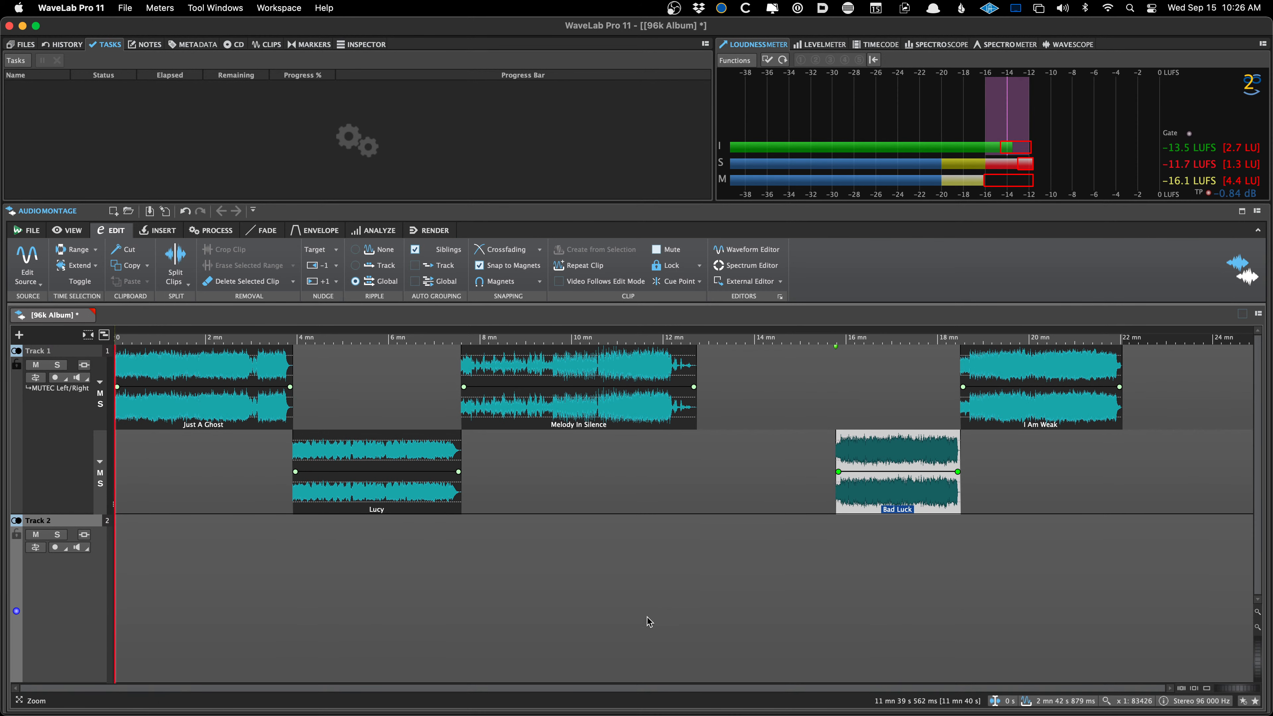
{"action": "key", "text": "super+o"}
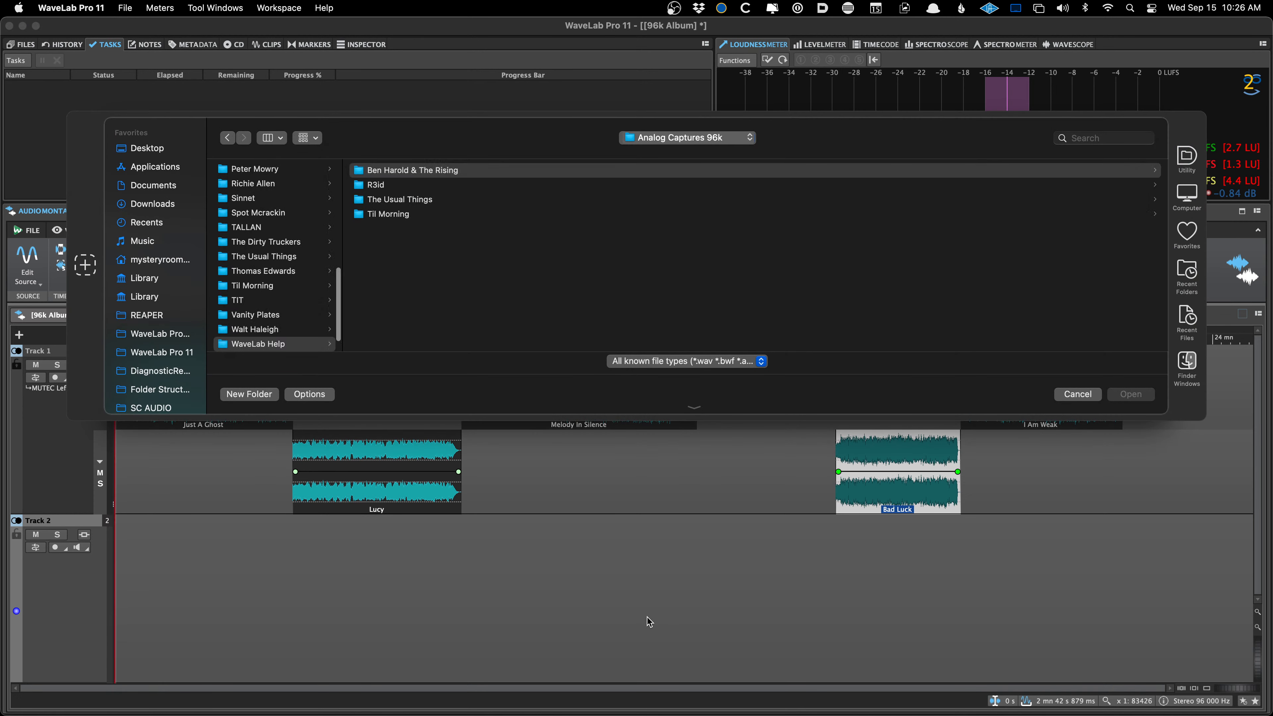
{"action": "key", "text": "Left"}
{"action": "key", "text": "Left"}
{"action": "key", "text": "Right"}
{"action": "key", "text": "Down"}
{"action": "key", "text": "Down"}
{"action": "key", "text": "Down"}
{"action": "key", "text": "Down"}
{"action": "key", "text": "Down"}
{"action": "key", "text": "Down"}
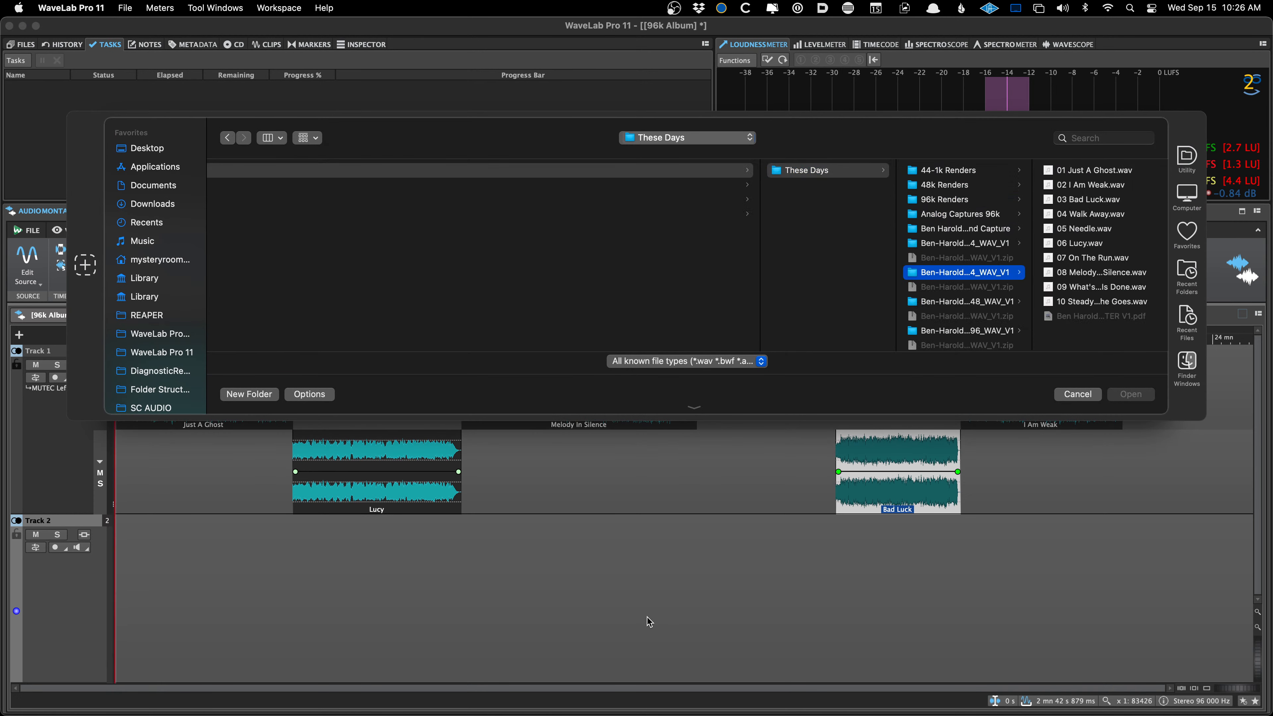
{"action": "key", "text": "Down"}
{"action": "key", "text": "Down"}
{"action": "key", "text": "Right"}
- Insert 05 Needle.wav at the start of Track 2 without shifting the existing clips
{"action": "key", "text": "Down"}
{"action": "key", "text": "Down"}
{"action": "key", "text": "Down"}
{"action": "key", "text": "Down"}
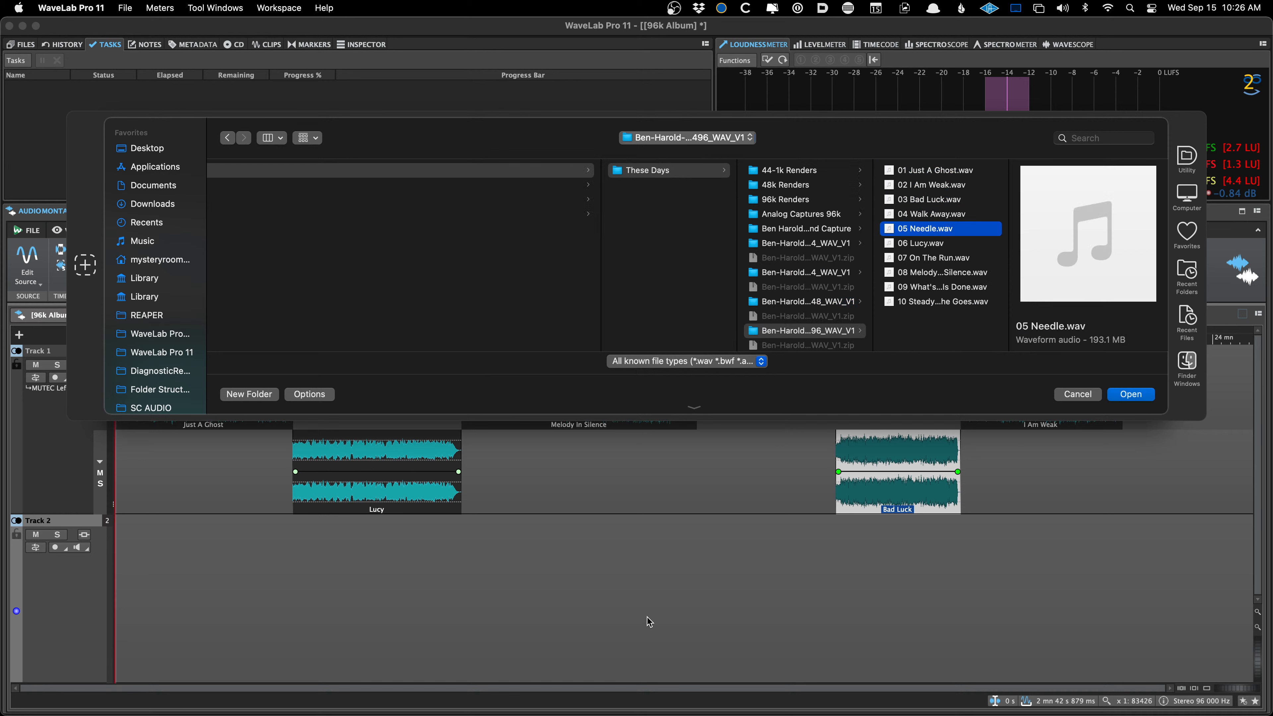
{"action": "key", "text": "Return"}
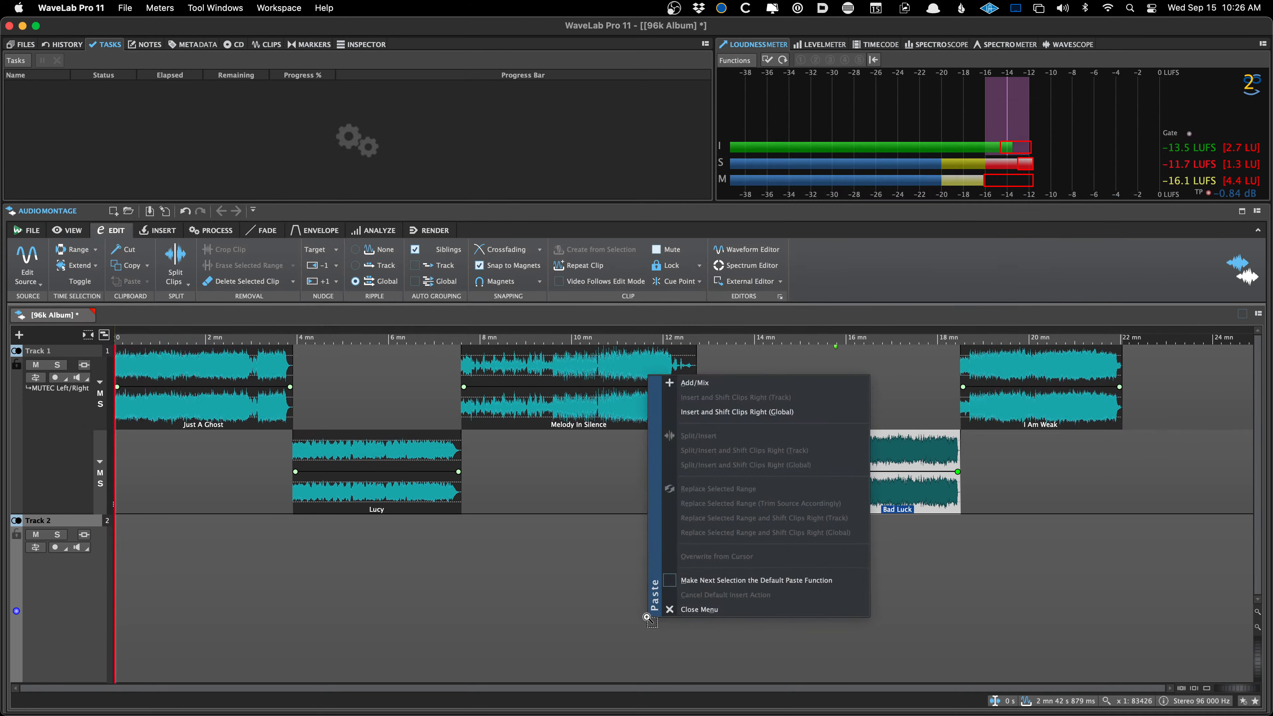
{"action": "key", "text": "Return"}
- Turn off Siblings auto grouping, set ripple to None, and move 05 Needle to start where Melody In Silence ends
{"action": "left_click_drag", "start_coordinate": [318, 621], "coordinate": [385, 624]}
{"action": "key", "text": "super+z"}
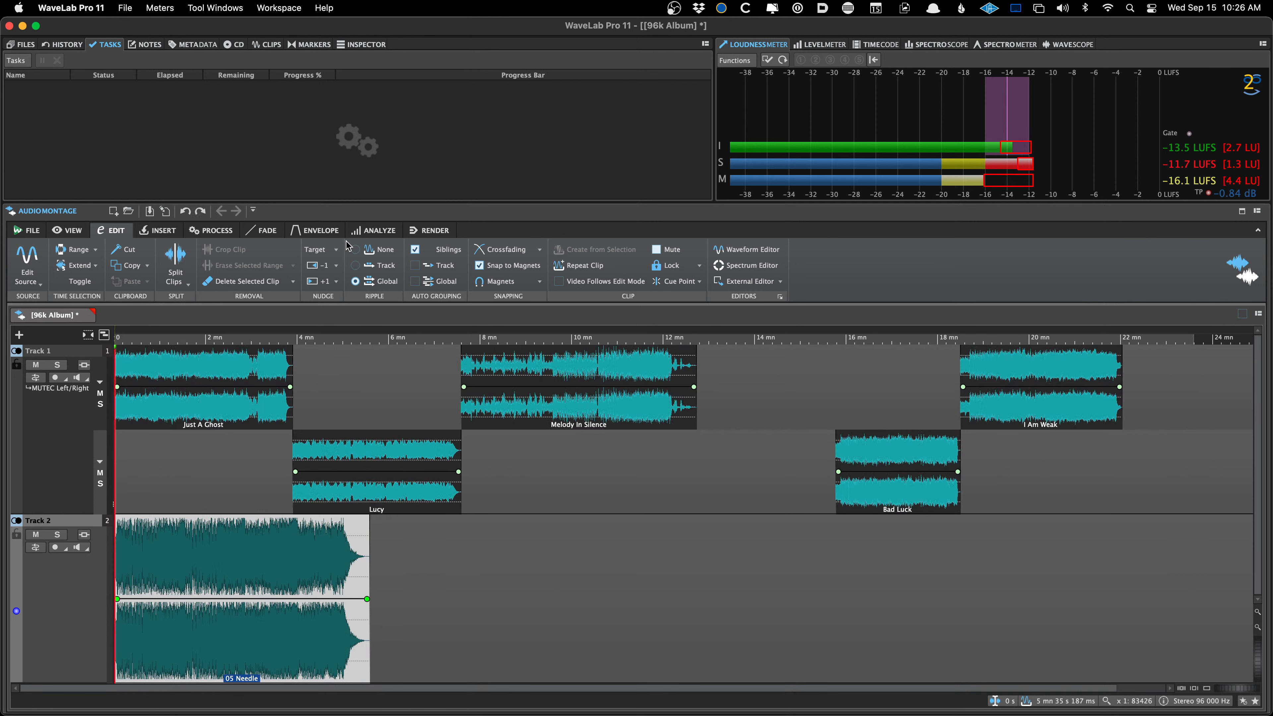
{"action": "left_click", "coordinate": [412, 250]}
{"action": "left_click_drag", "start_coordinate": [254, 638], "coordinate": [840, 655]}
{"action": "key", "text": "super+z"}
{"action": "left_click", "coordinate": [354, 249]}
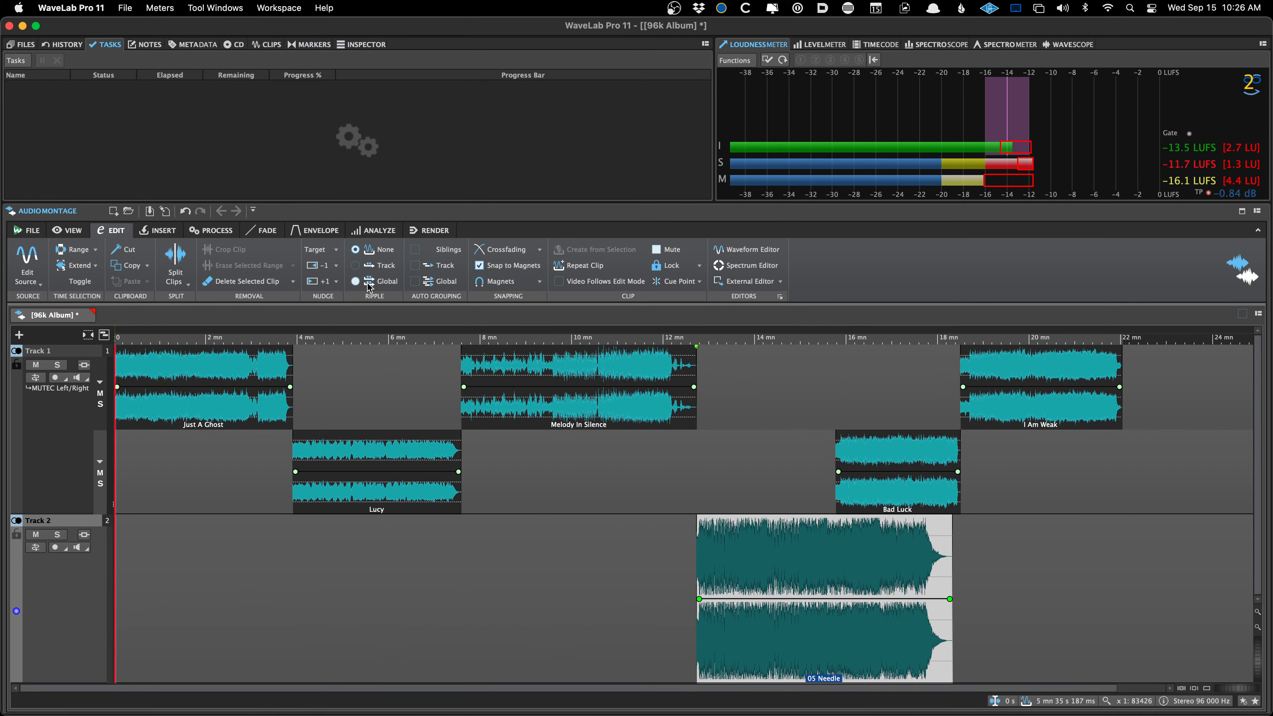
- Set ripple to Global and move Bad Luck so it starts where 05 Needle ends
{"action": "left_click", "coordinate": [355, 281]}
{"action": "left_click_drag", "start_coordinate": [881, 494], "coordinate": [1000, 495]}
{"action": "key", "text": "Down"}
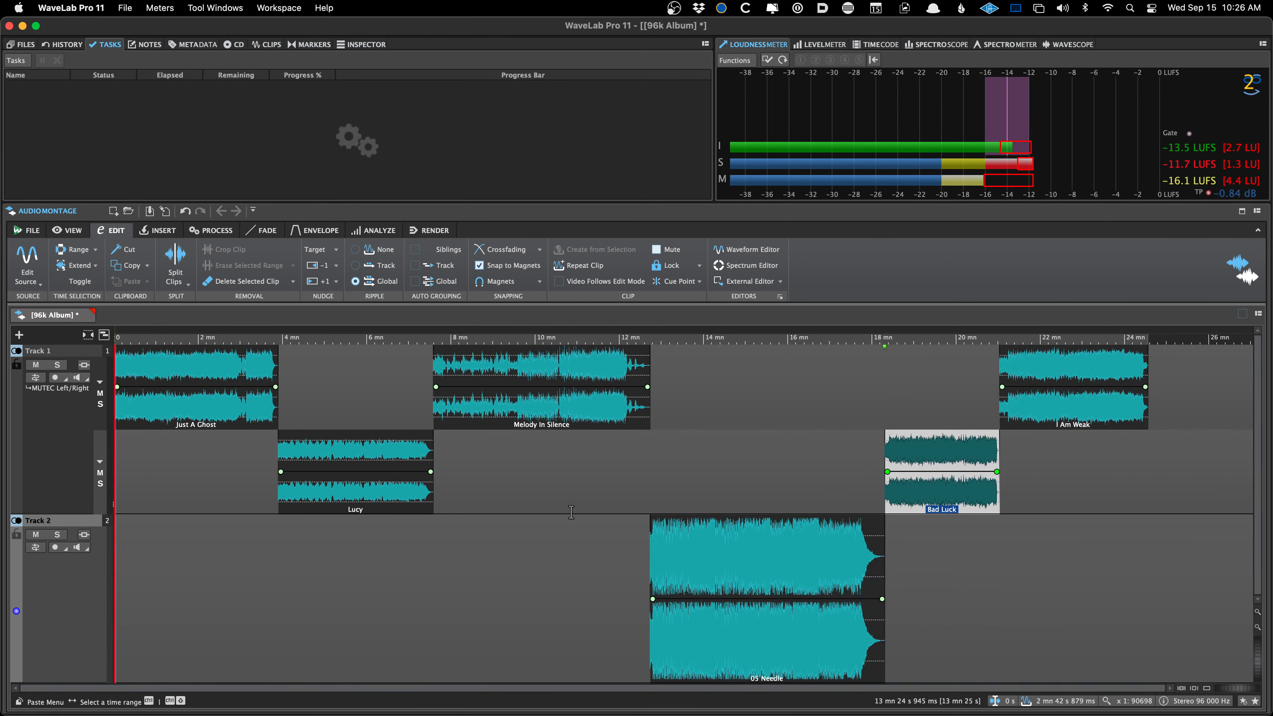
- Select the clips on Track 1's two lanes in playing order, from Just A Ghost to I Am Weak
{"action": "left_click", "coordinate": [145, 407]}
{"action": "left_click", "coordinate": [331, 496]}
{"action": "left_click", "coordinate": [505, 408]}
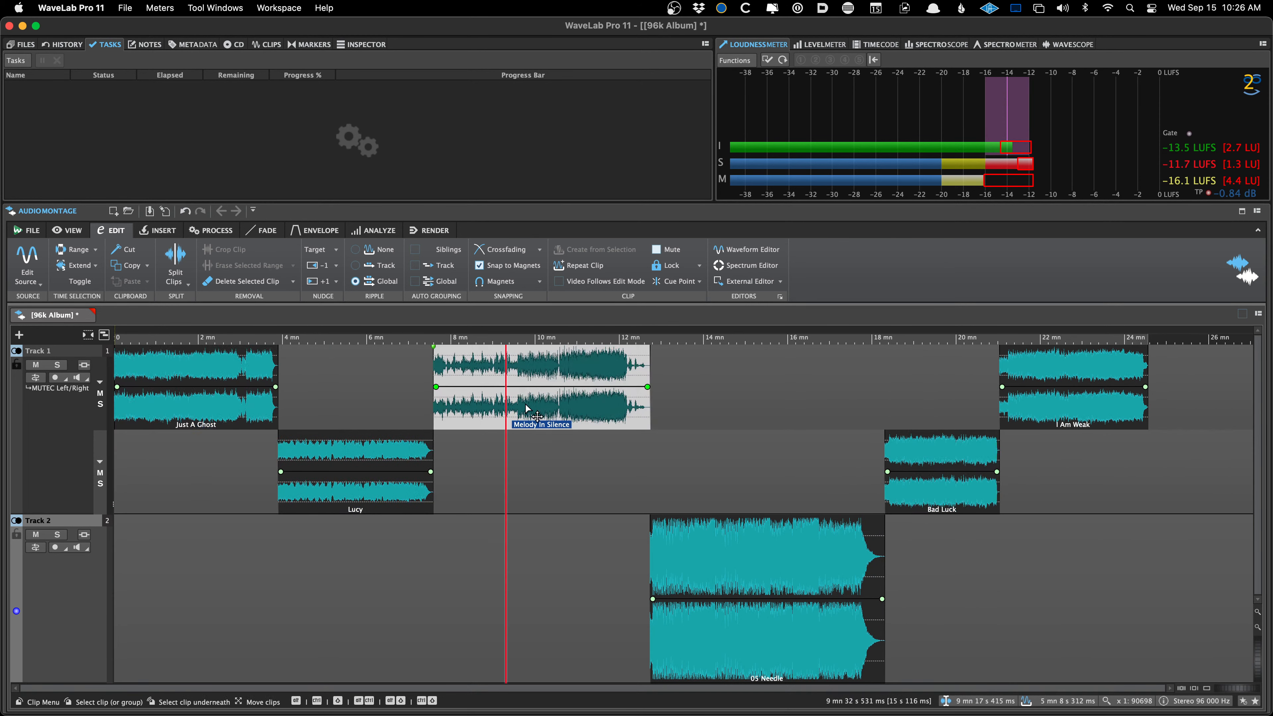
{"action": "left_click", "coordinate": [913, 484]}
{"action": "left_click", "coordinate": [1034, 401]}
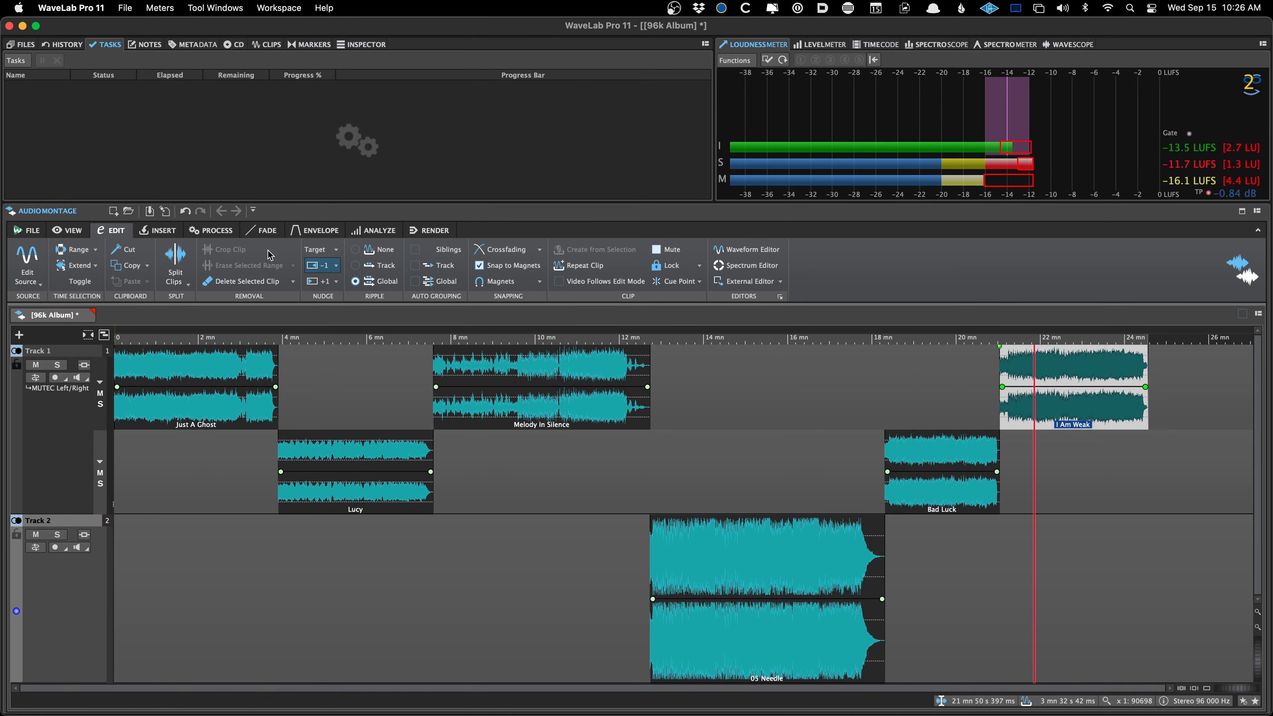
- Review the track effects of Track 2, which holds 05 Needle, and those of Track 1 in the Inspector
{"action": "left_click", "coordinate": [361, 44]}
{"action": "left_click", "coordinate": [38, 119]}
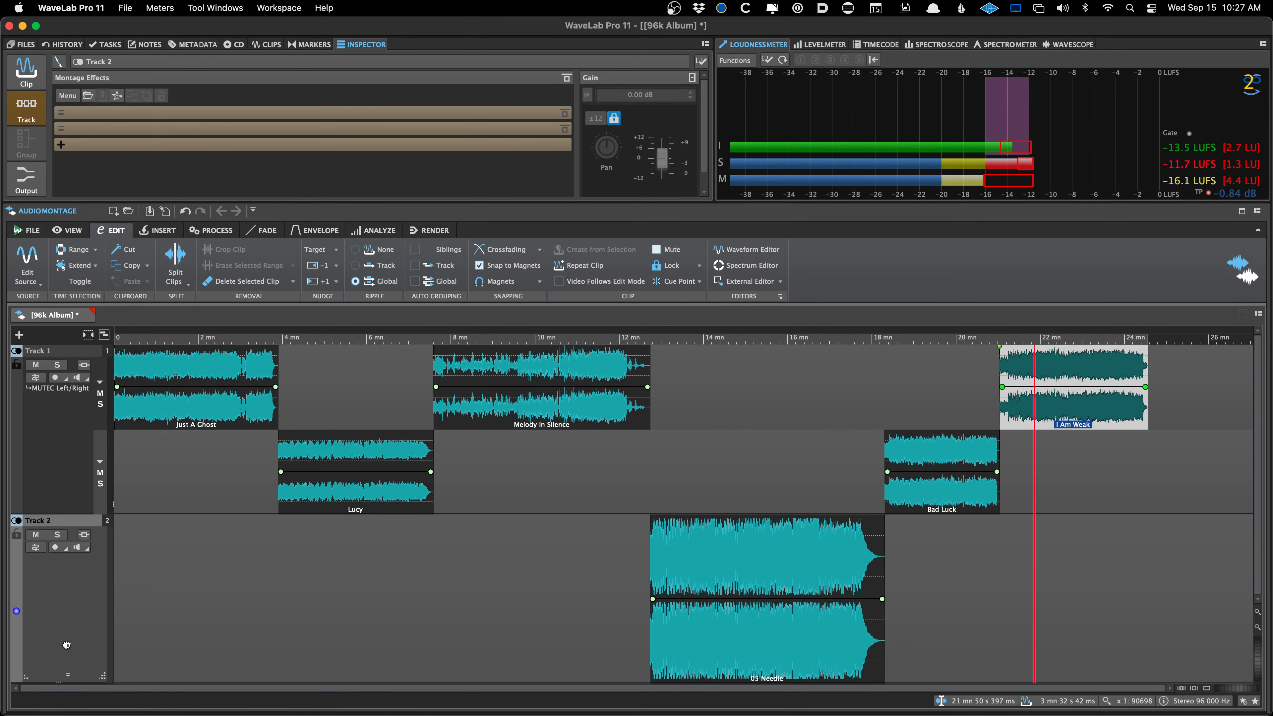
{"action": "left_click", "coordinate": [682, 559]}
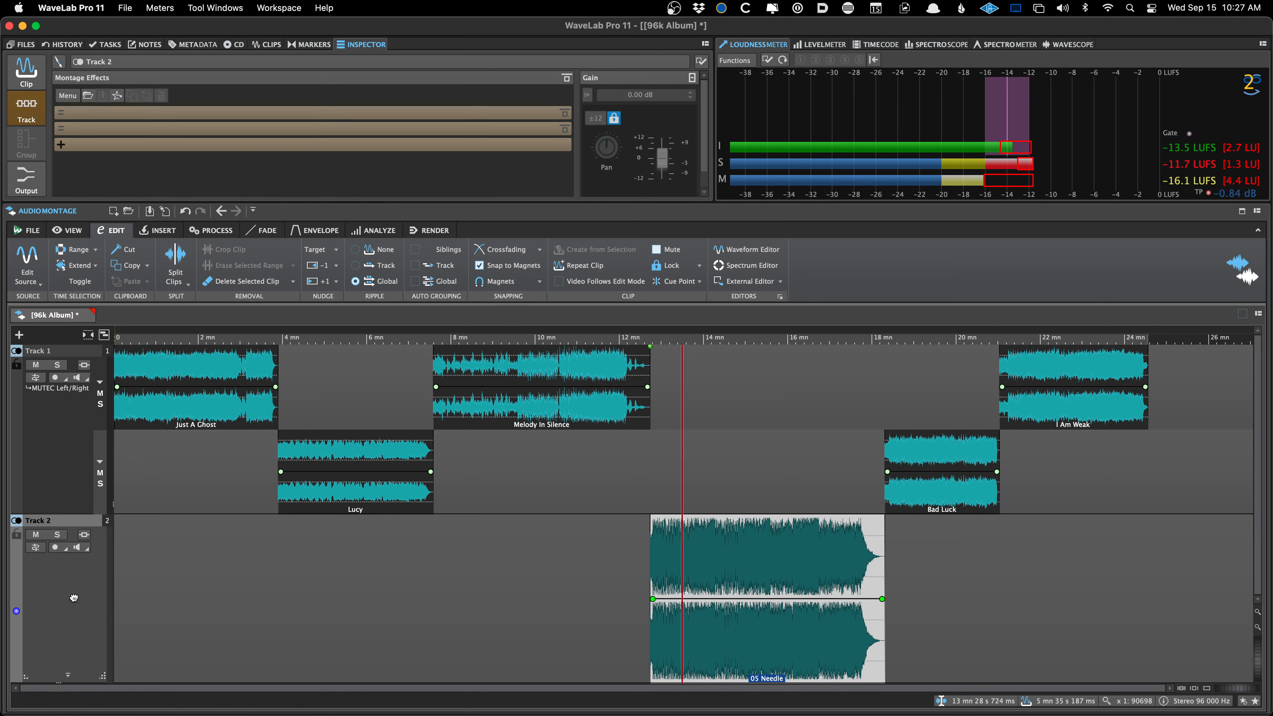
{"action": "left_click", "coordinate": [686, 582]}
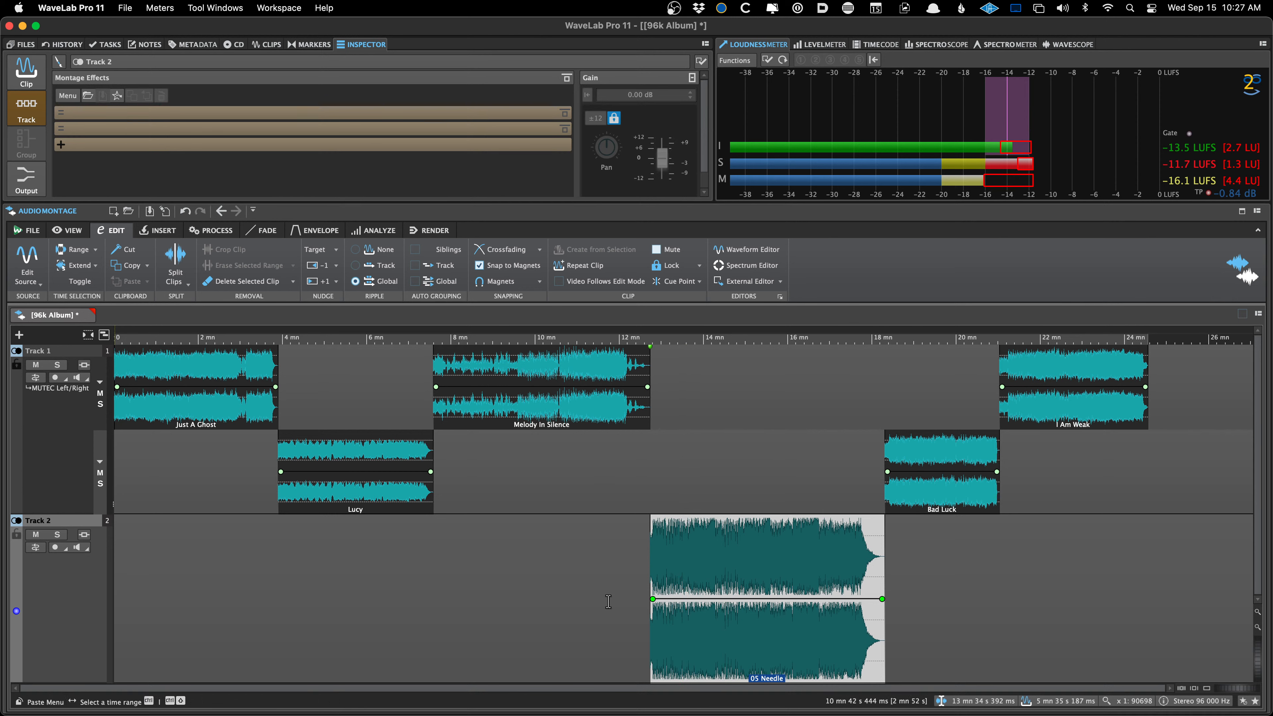
{"action": "left_click", "coordinate": [55, 449]}
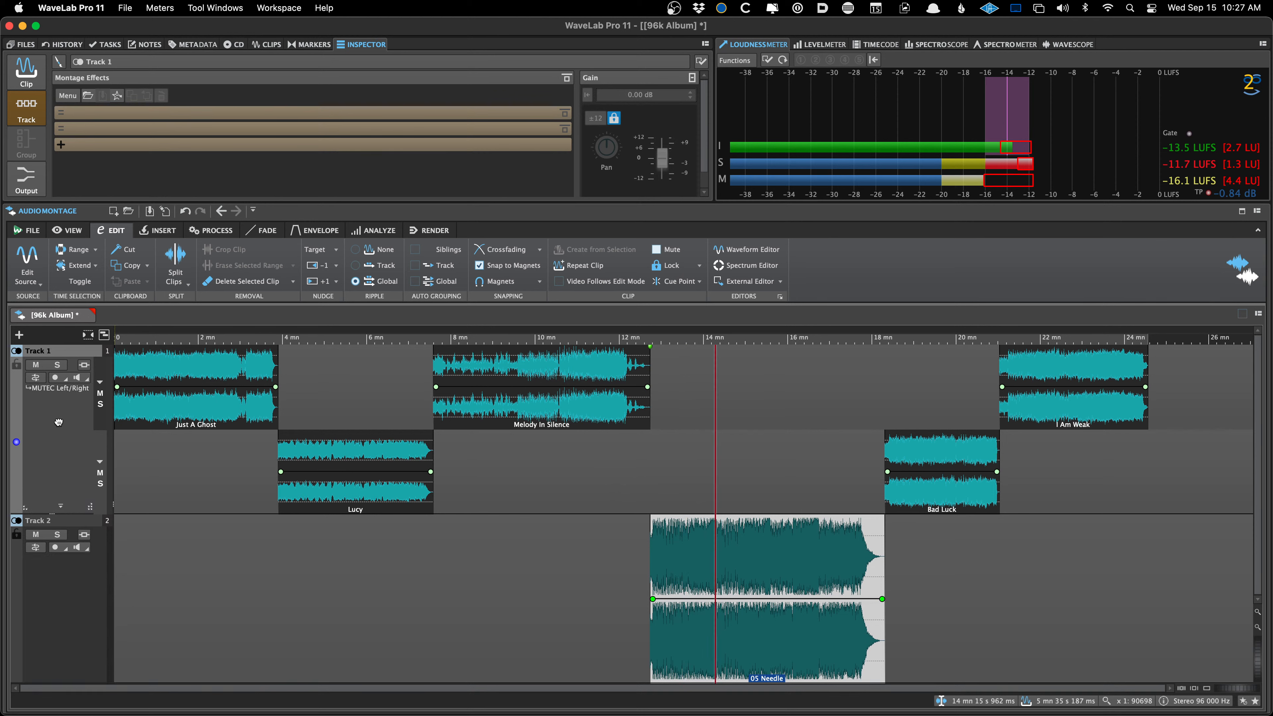
{"action": "left_click", "coordinate": [85, 116]}
{"action": "left_click", "coordinate": [348, 173]}
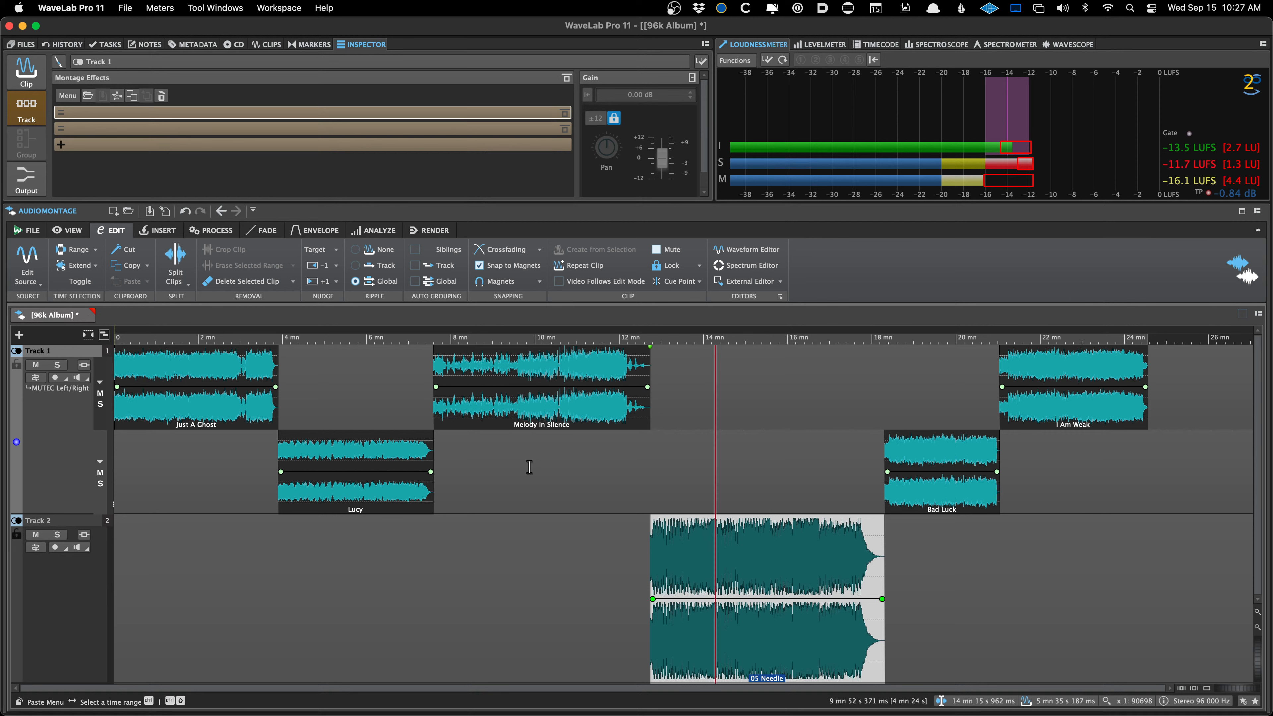
- Close the 96k Album montage without saving and start an empty 48k TLL montage
{"action": "left_click", "coordinate": [86, 316]}
{"action": "left_click", "coordinate": [608, 407]}
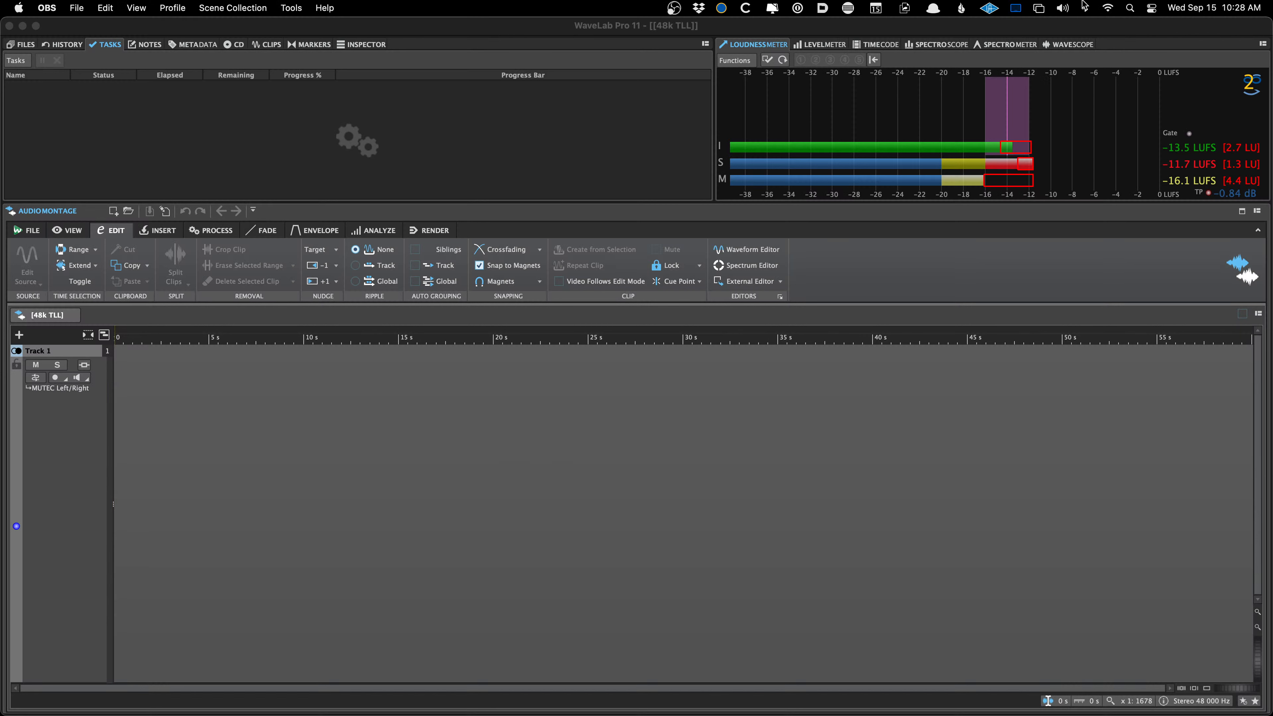
{"action": "left_click", "coordinate": [425, 182]}
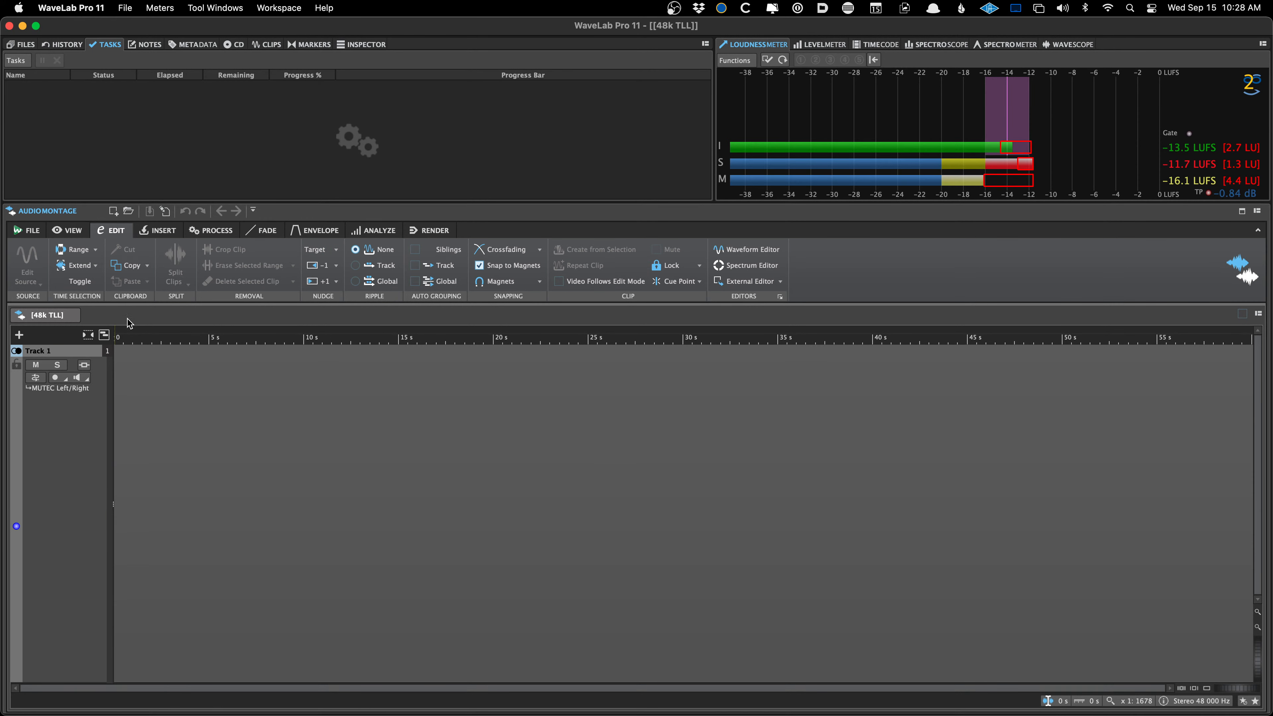
- Start inserting audio files and browse to the Stems - rev1.6 folder in That Hurried Sound's original files
{"action": "key", "text": "super+o"}
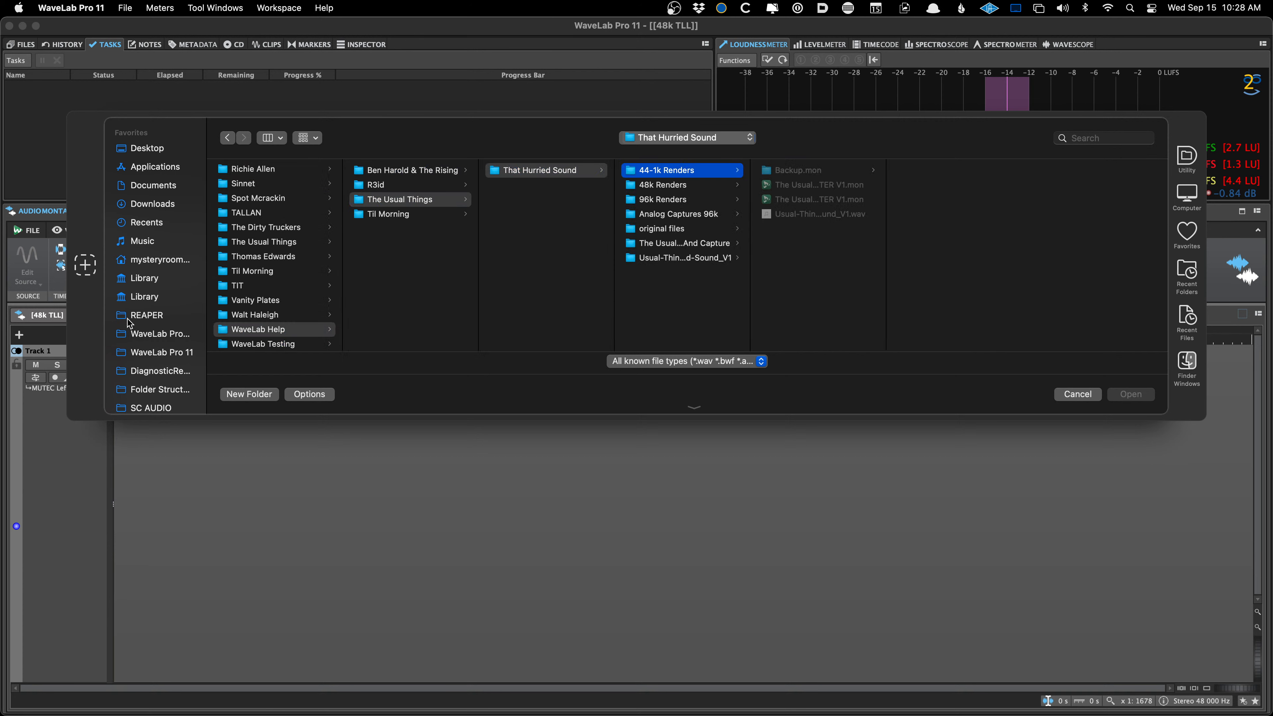
{"action": "key", "text": "Down"}
{"action": "key", "text": "Down"}
{"action": "key", "text": "Down"}
{"action": "key", "text": "Down"}
{"action": "key", "text": "Down"}
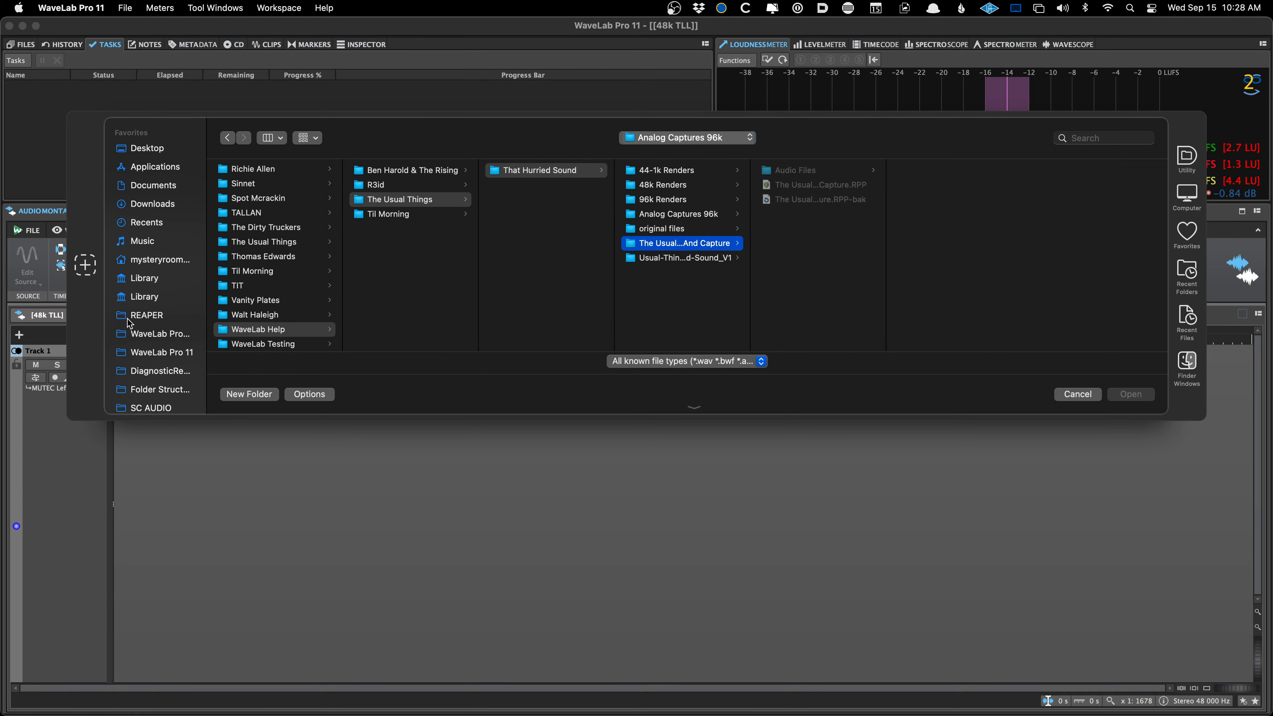
{"action": "key", "text": "Right"}
{"action": "key", "text": "Left"}
{"action": "key", "text": "Up"}
{"action": "key", "text": "Right"}
{"action": "key", "text": "Down"}
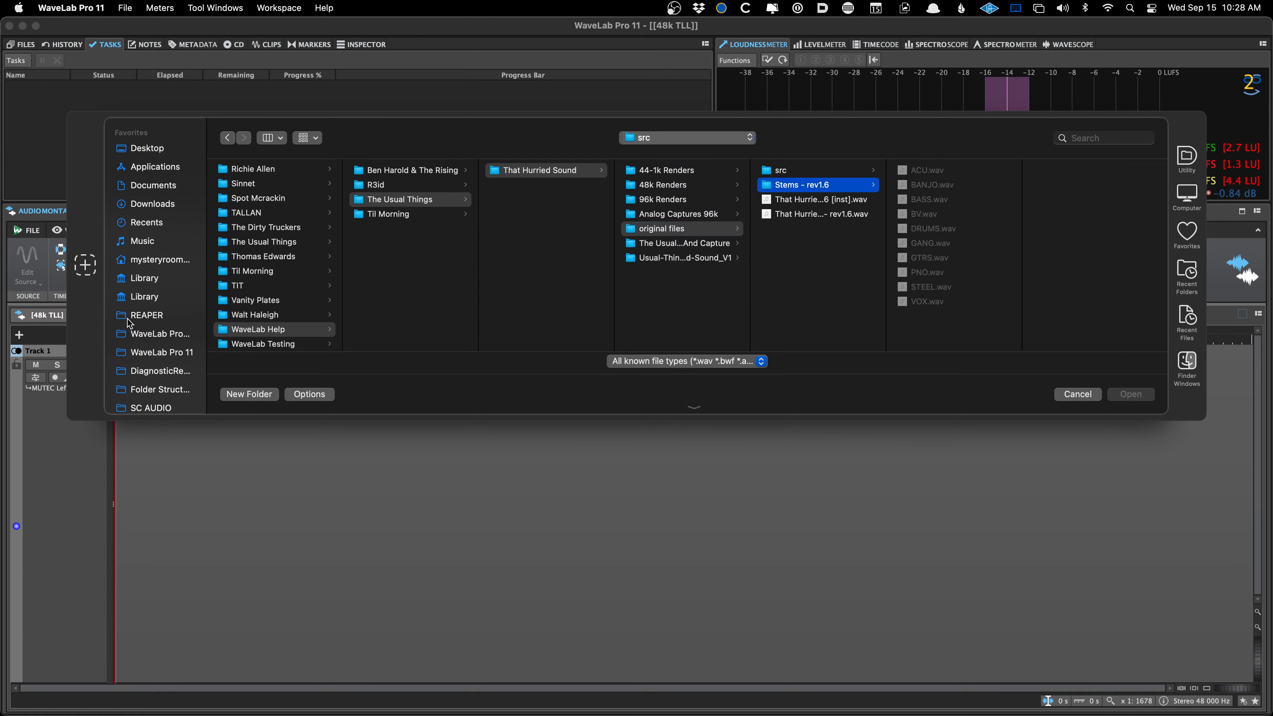
{"action": "key", "text": "Right"}
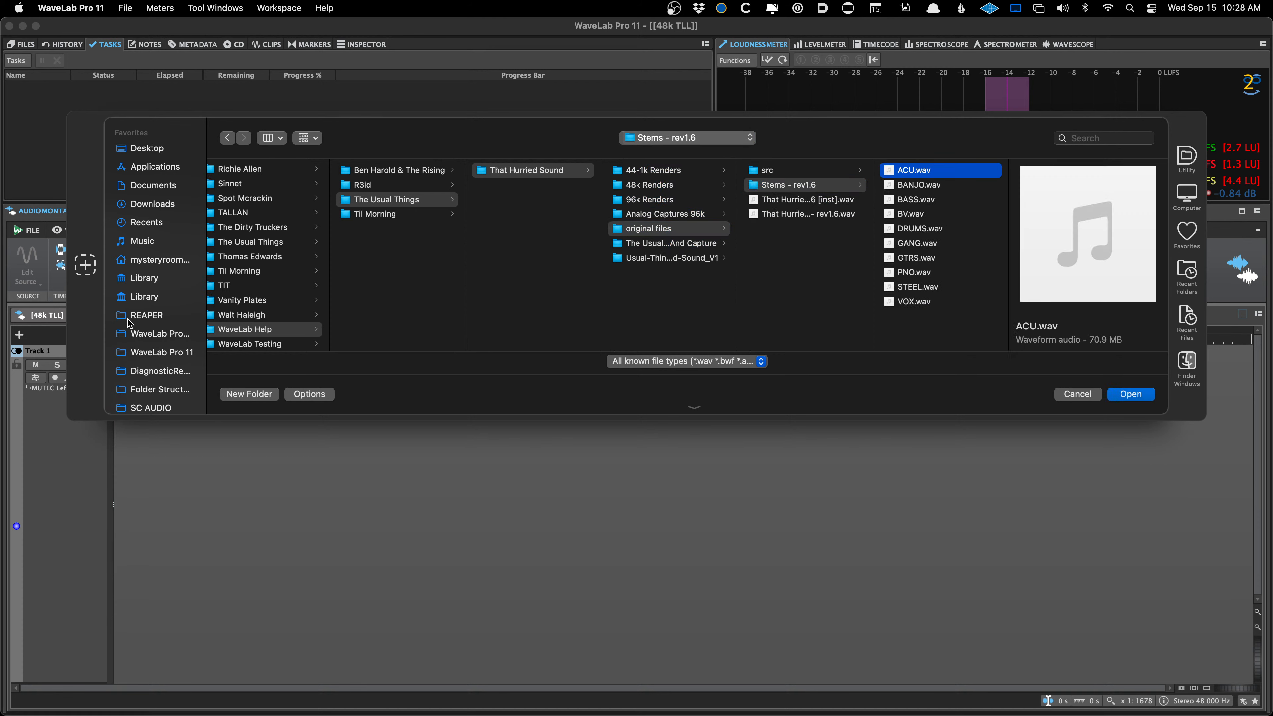
- Insert all ten stems, ACU.wav to VOX.wav, as tracks with each file stacked on a separate track
{"action": "left_click", "coordinate": [925, 299], "text": "shift"}
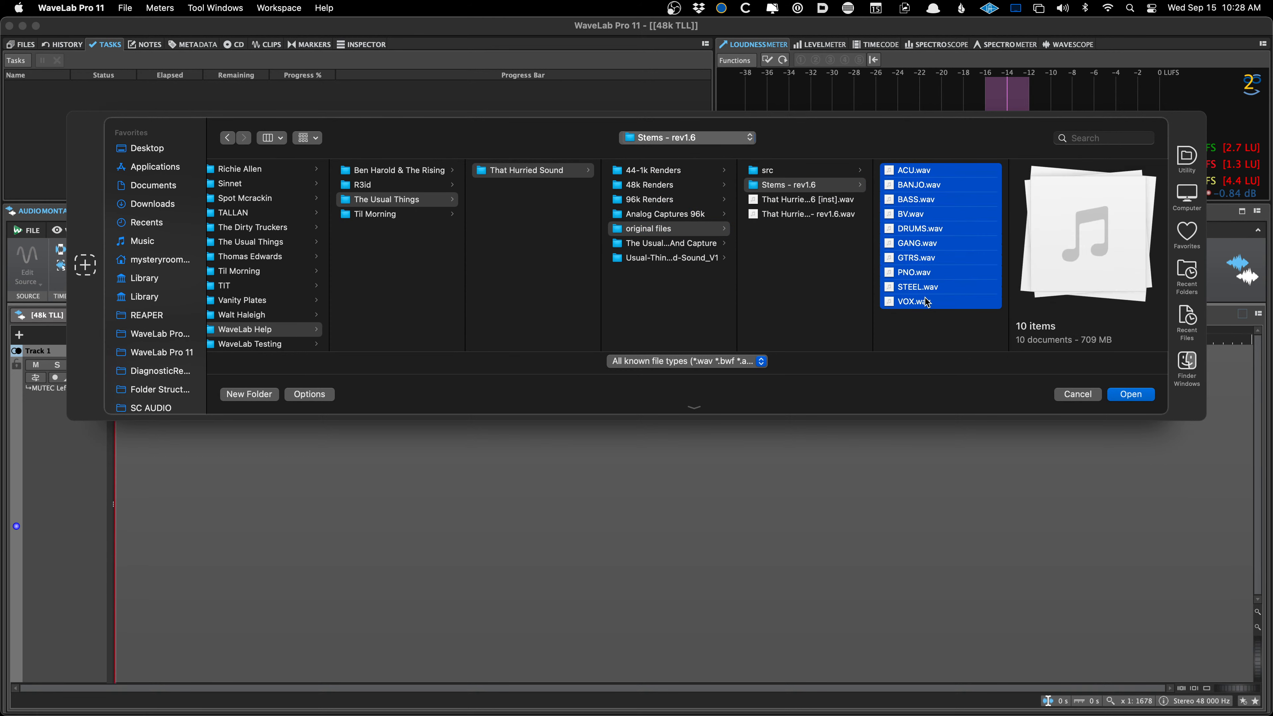
{"action": "key", "text": "Return"}
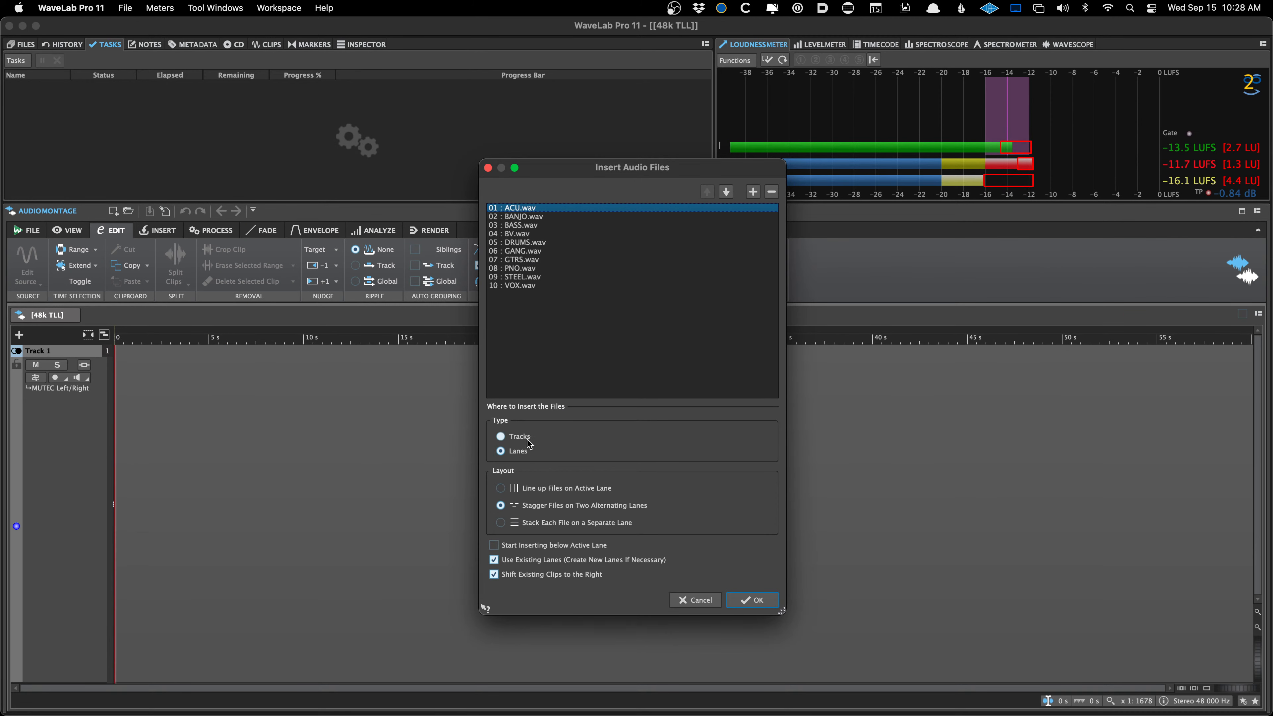
{"action": "left_click", "coordinate": [511, 436]}
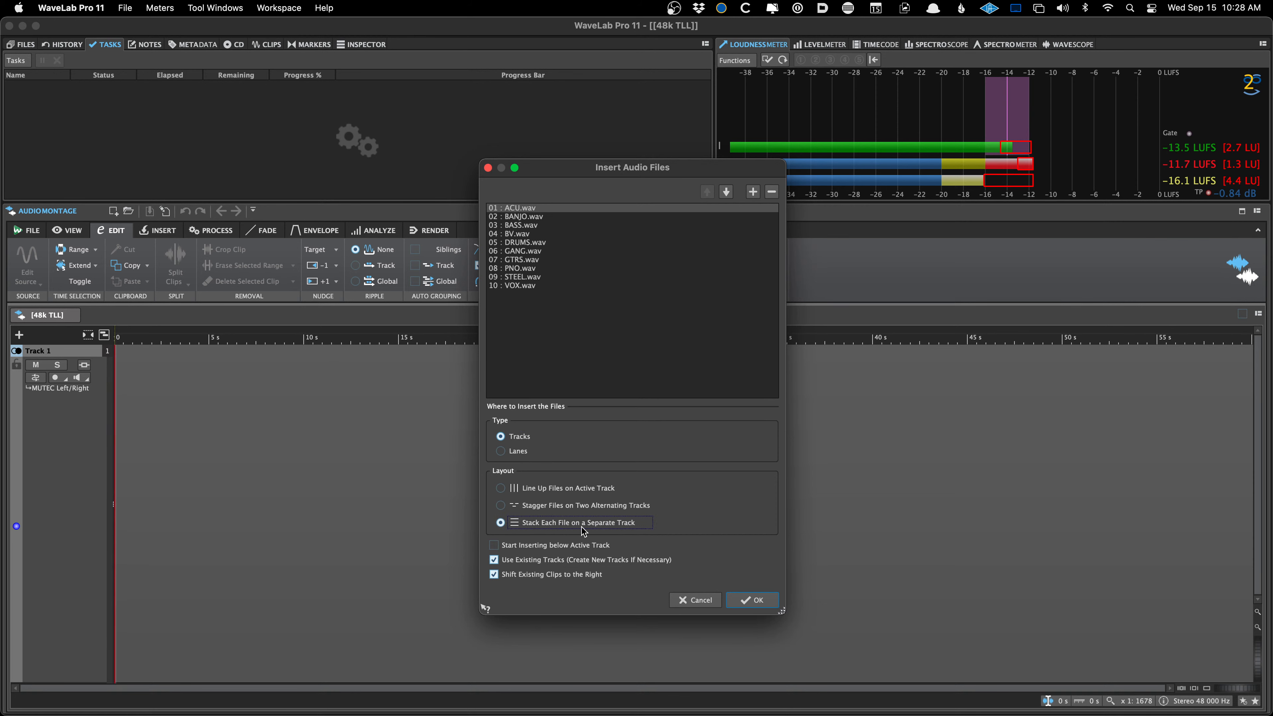
{"action": "left_click", "coordinate": [741, 600]}
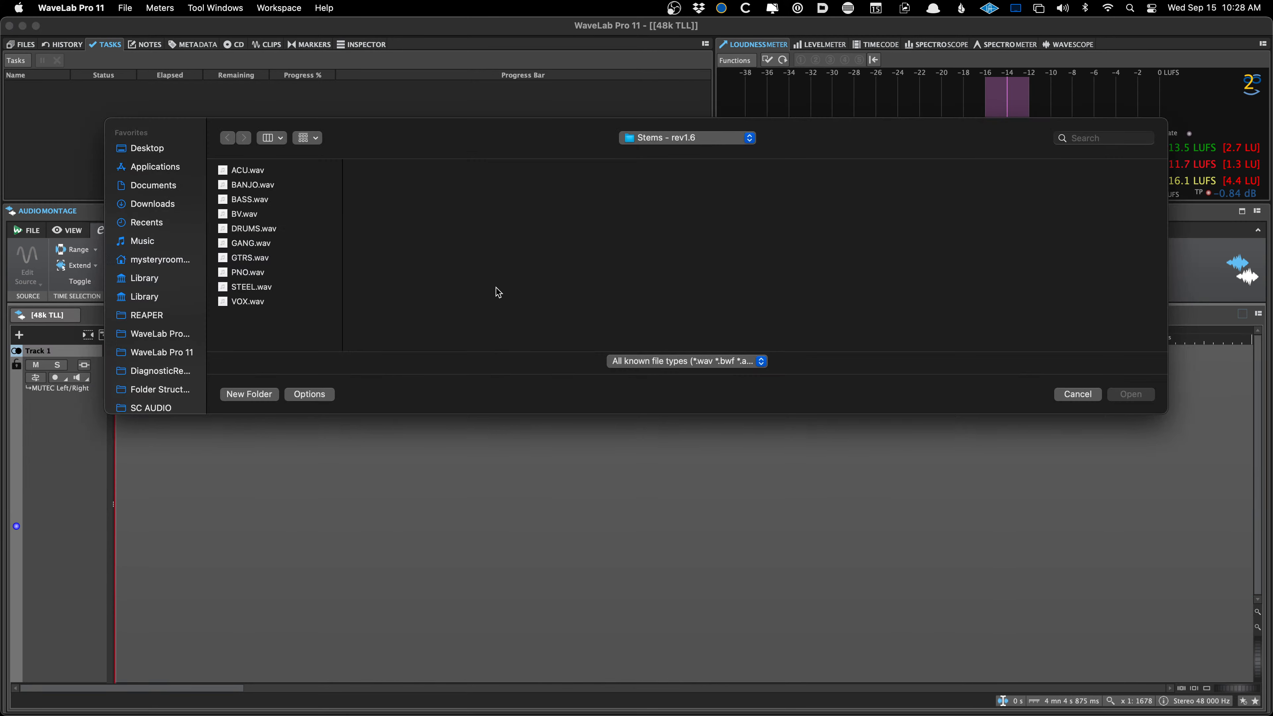
- Choose all ten stems for insertion again and place DRUMS.wav first in the insertion order
{"action": "left_click", "coordinate": [243, 301], "text": "shift"}
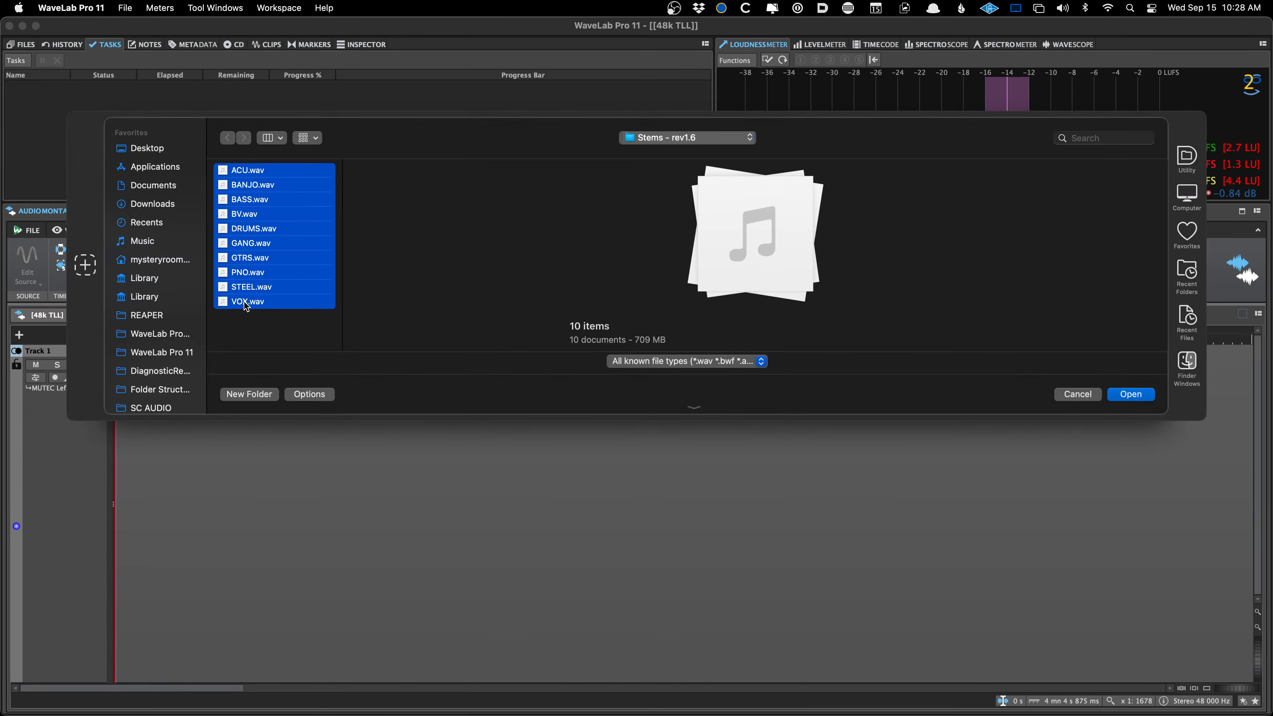
{"action": "key", "text": "Return"}
{"action": "key", "text": "Down"}
{"action": "key", "text": "super+Up"}
{"action": "key", "text": "super+Up"}
{"action": "key", "text": "super+Up"}
{"action": "key", "text": "super+Up"}
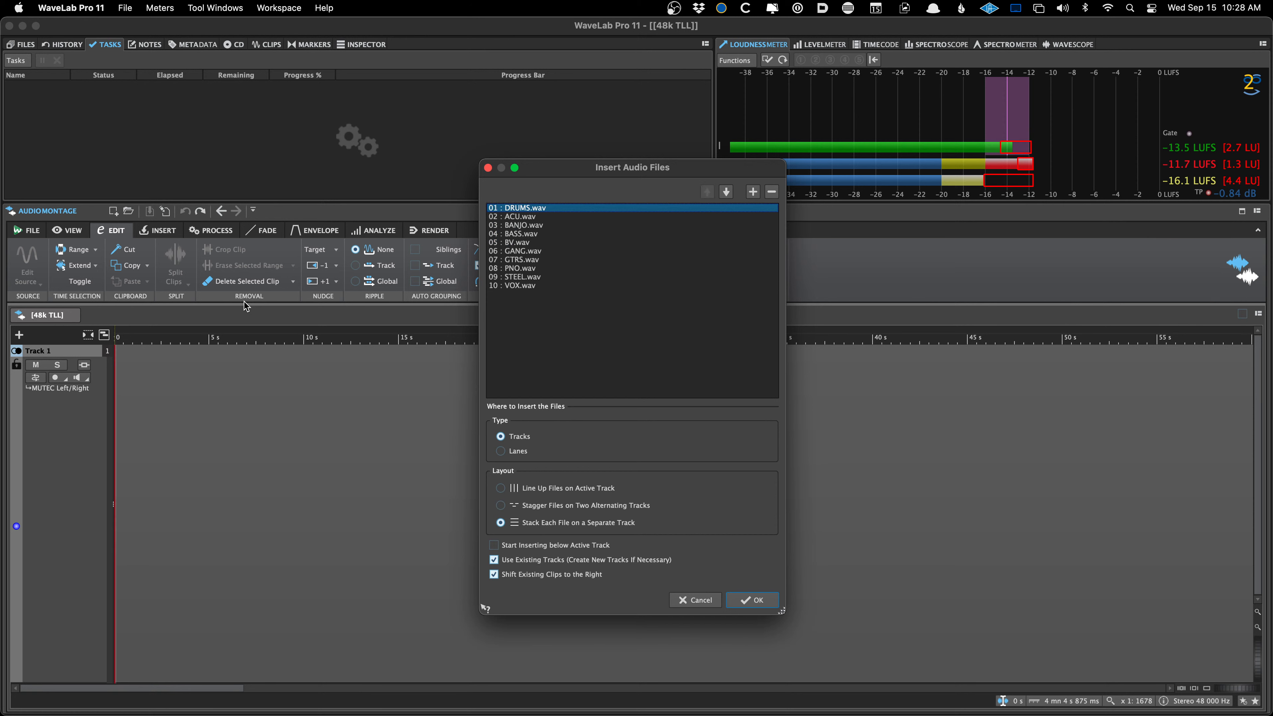
- Move BASS.wav up to second place in the insertion order, directly after DRUMS.wav
{"action": "key", "text": "Down"}
{"action": "key", "text": "Down"}
{"action": "key", "text": "Down"}
{"action": "key", "text": "Down"}
{"action": "key", "text": "Down"}
{"action": "key", "text": "Down"}
{"action": "key", "text": "Down"}
{"action": "key", "text": "Up"}
{"action": "key", "text": "Up"}
{"action": "key", "text": "Up"}
{"action": "key", "text": "Up"}
{"action": "key", "text": "super+Up"}
{"action": "key", "text": "super+Up"}
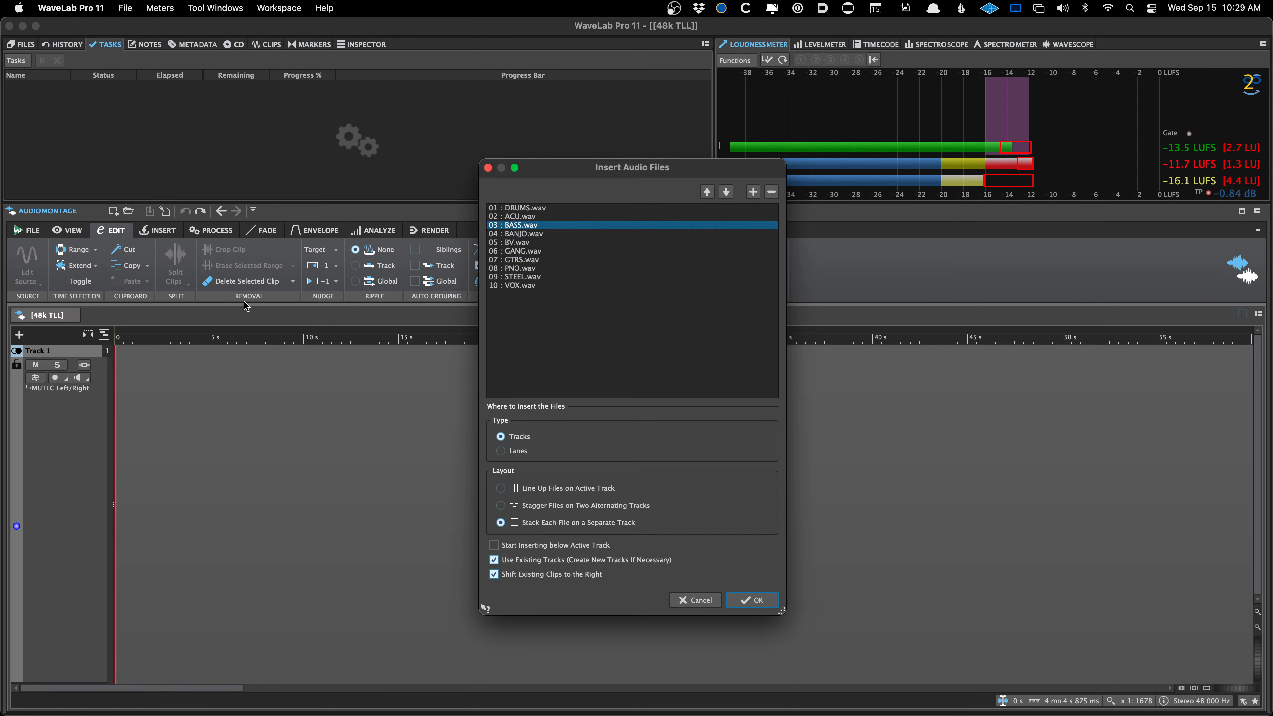
- Move GTRS.wav up to fourth place in the insertion order, directly after ACU.wav
{"action": "key", "text": "Down"}
{"action": "key", "text": "Down"}
{"action": "key", "text": "Down"}
{"action": "key", "text": "Down"}
{"action": "key", "text": "Down"}
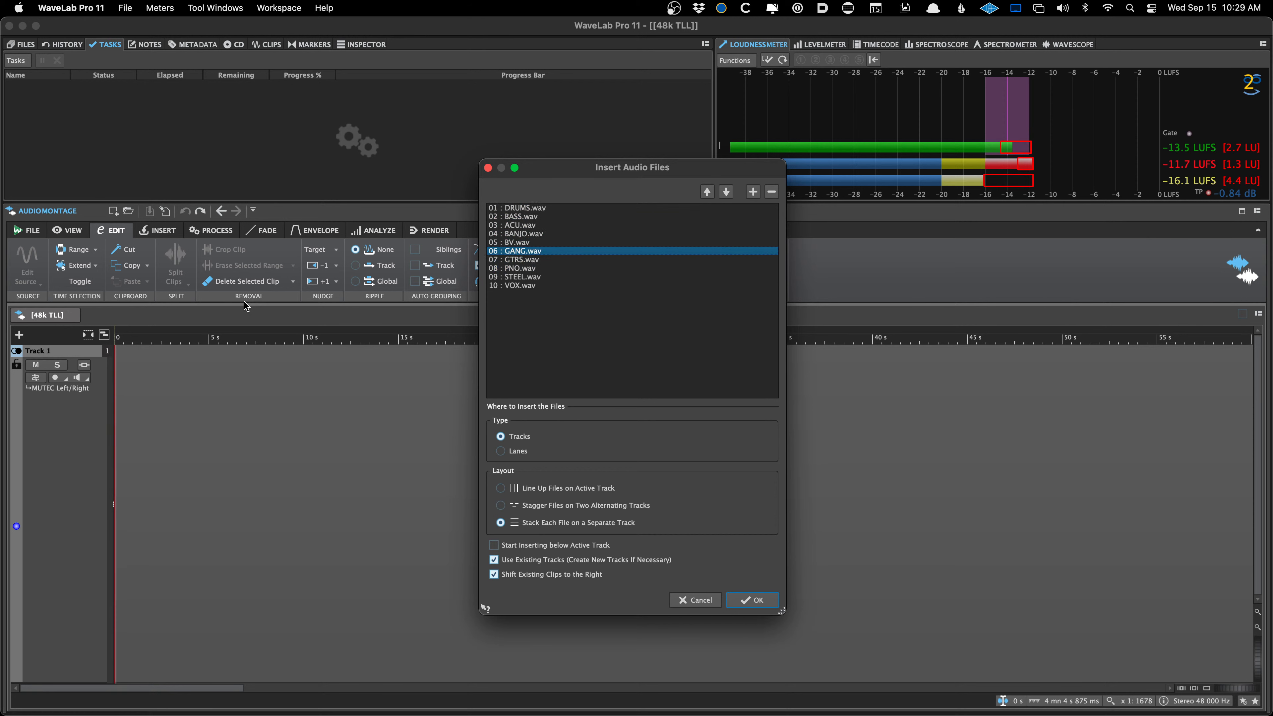
{"action": "key", "text": "super+Up"}
{"action": "key", "text": "super+Up"}
{"action": "key", "text": "super+Up"}
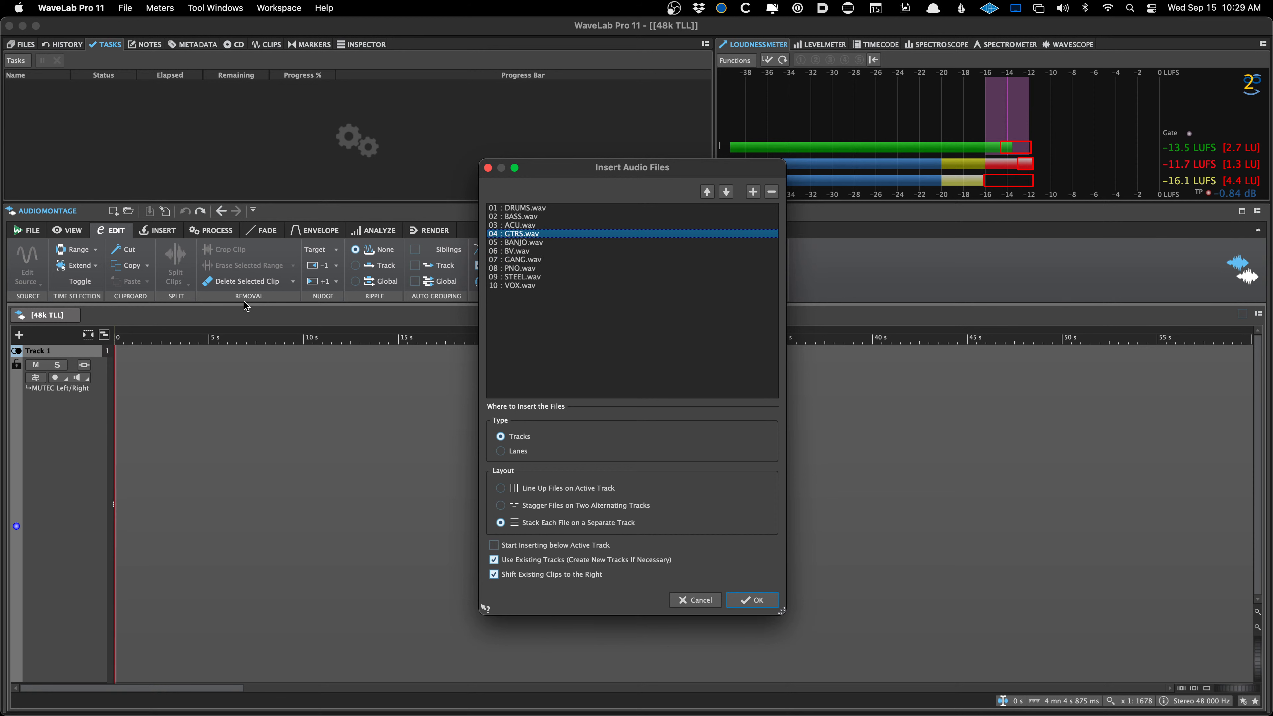
- Move PNO.wav up to fifth place in the insertion order, directly after GTRS.wav
{"action": "key", "text": "Down"}
{"action": "key", "text": "Down"}
{"action": "key", "text": "Down"}
{"action": "key", "text": "Down"}
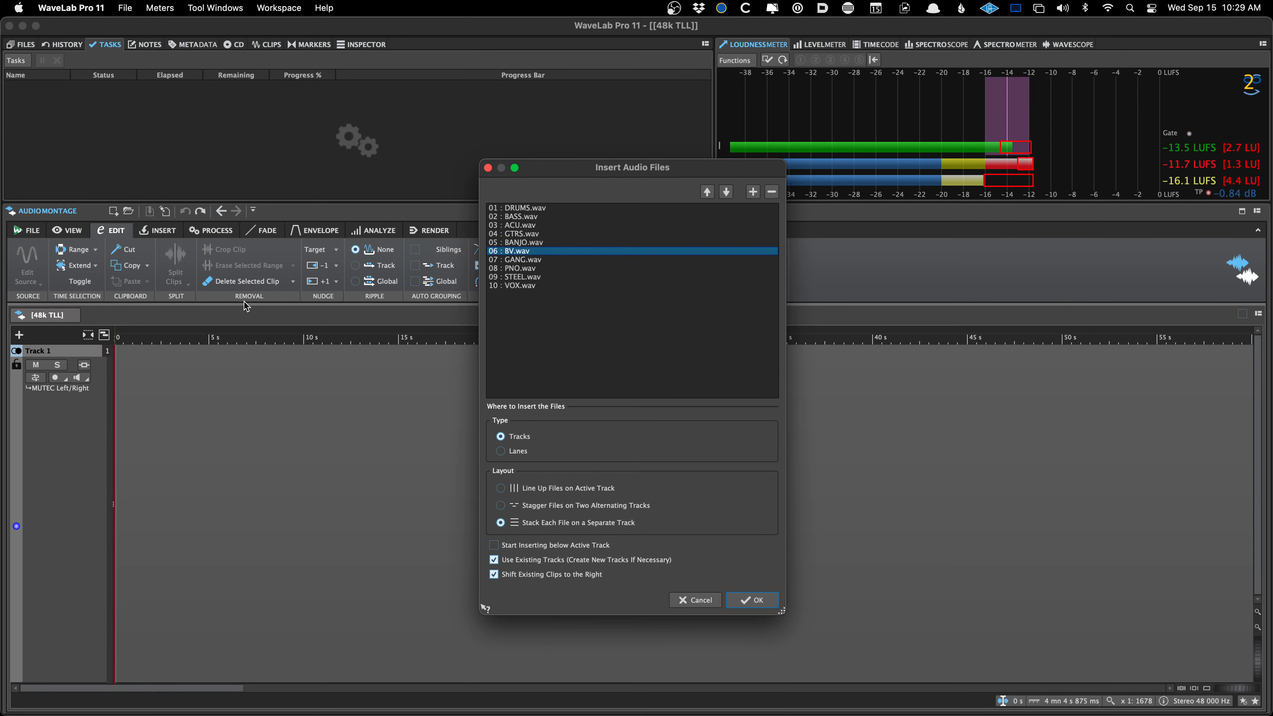
{"action": "key", "text": "super+Up"}
{"action": "key", "text": "super+Up"}
{"action": "key", "text": "super+Up"}
- Move STEEL.wav up to sixth place in the insertion order, directly after PNO.wav
{"action": "key", "text": "Down"}
{"action": "key", "text": "Down"}
{"action": "key", "text": "Down"}
{"action": "key", "text": "Down"}
{"action": "key", "text": "super+Up"}
{"action": "key", "text": "super+Up"}
{"action": "key", "text": "super+Up"}
- Place VOX.wav eighth in the insertion order, between BANJO.wav and BV.wav, leaving GANG.wav last
{"action": "key", "text": "Down"}
{"action": "key", "text": "Down"}
{"action": "key", "text": "Down"}
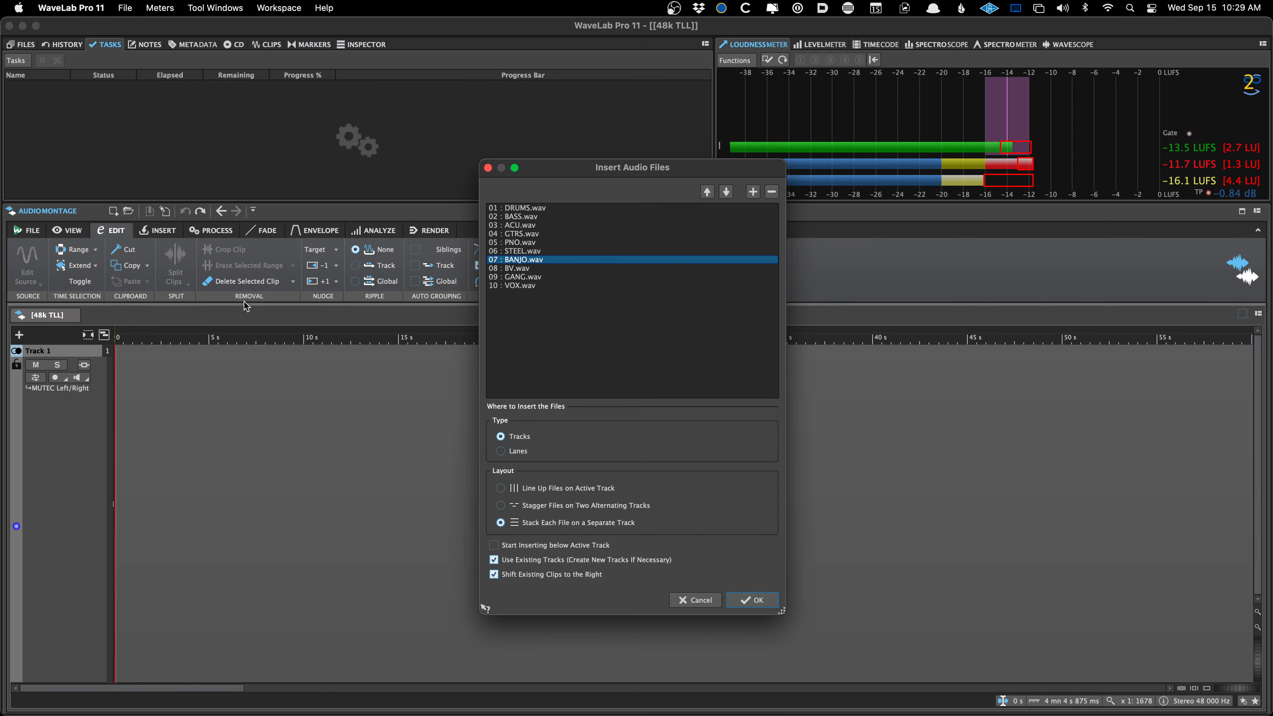
{"action": "key", "text": "super+Down"}
{"action": "key", "text": "Up"}
{"action": "key", "text": "super+Up"}
{"action": "key", "text": "Down"}
{"action": "key", "text": "Down"}
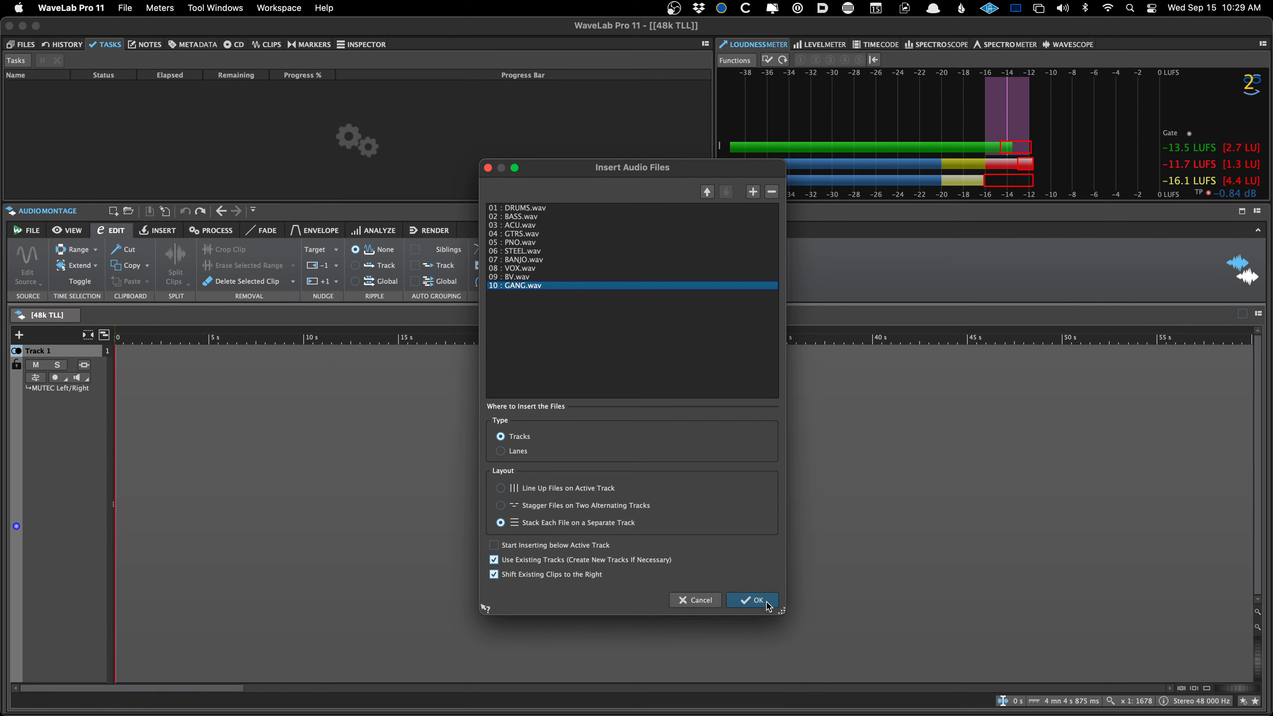
- Insert the ten reordered stems as tracks, stacking each file on a separate track, and review them from DRUMS down
{"action": "left_click", "coordinate": [754, 600]}
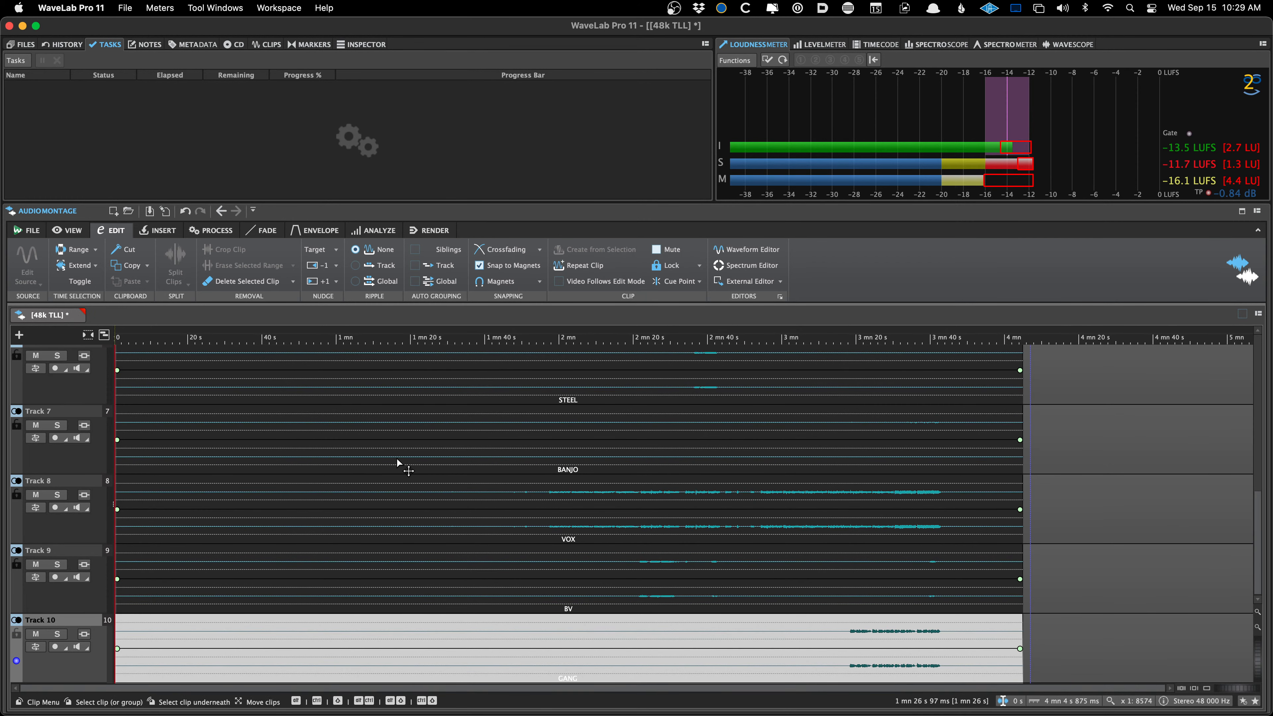
{"action": "scroll", "coordinate": [396, 460], "scroll_direction": "up", "scroll_amount": 7}
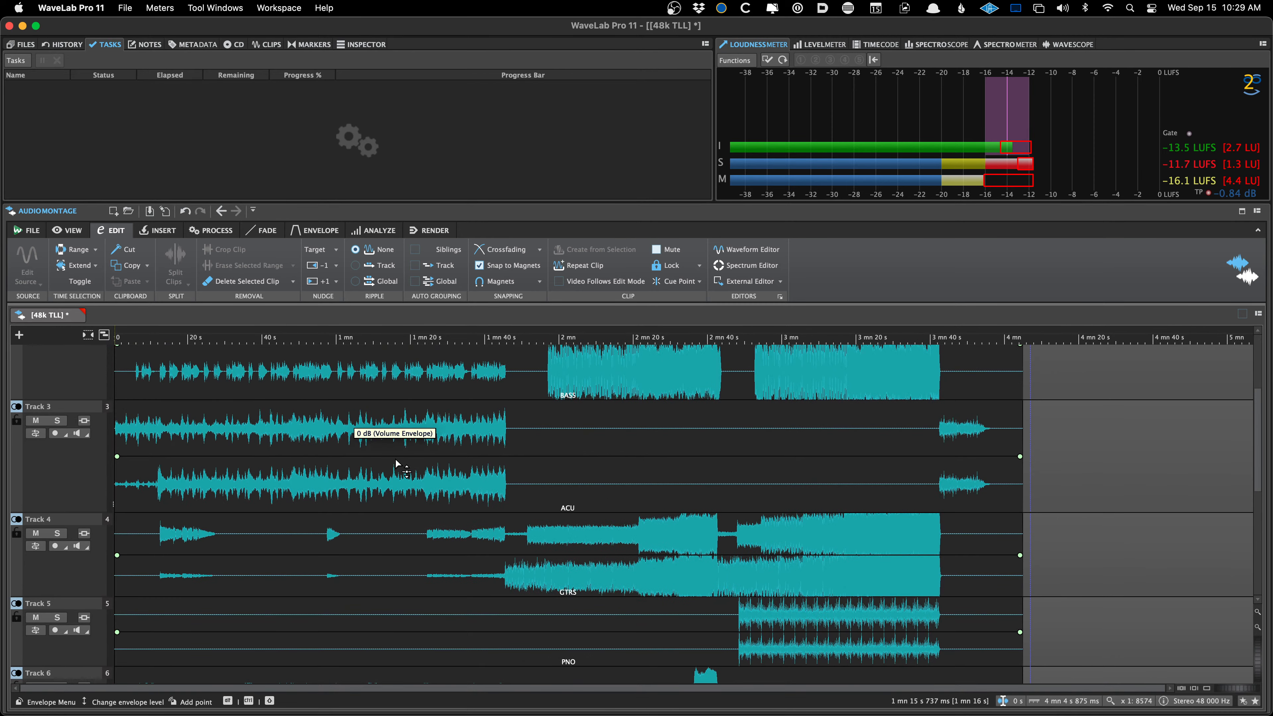
{"action": "scroll", "coordinate": [395, 464], "scroll_direction": "up", "scroll_amount": 3}
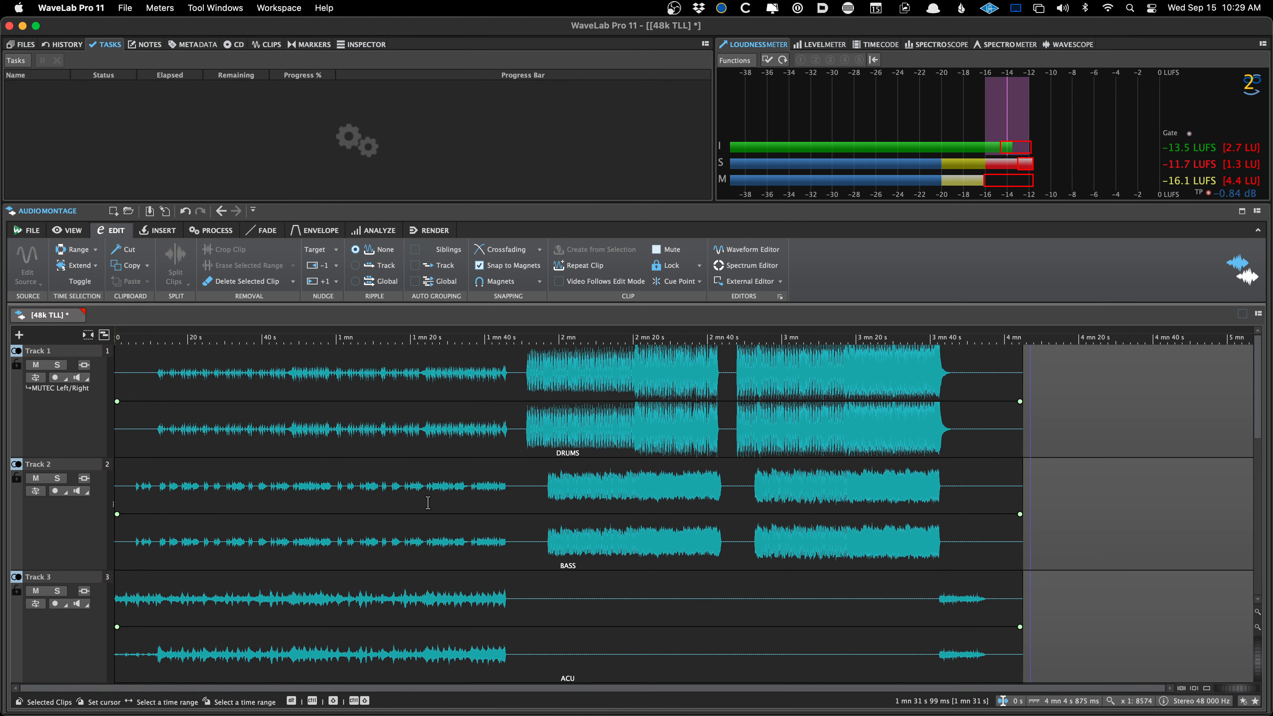
- Examine the lane commands available for Track 1, including Convert Selected Tracks to Lanes on This Track, without applying any
{"action": "left_click", "coordinate": [55, 428]}
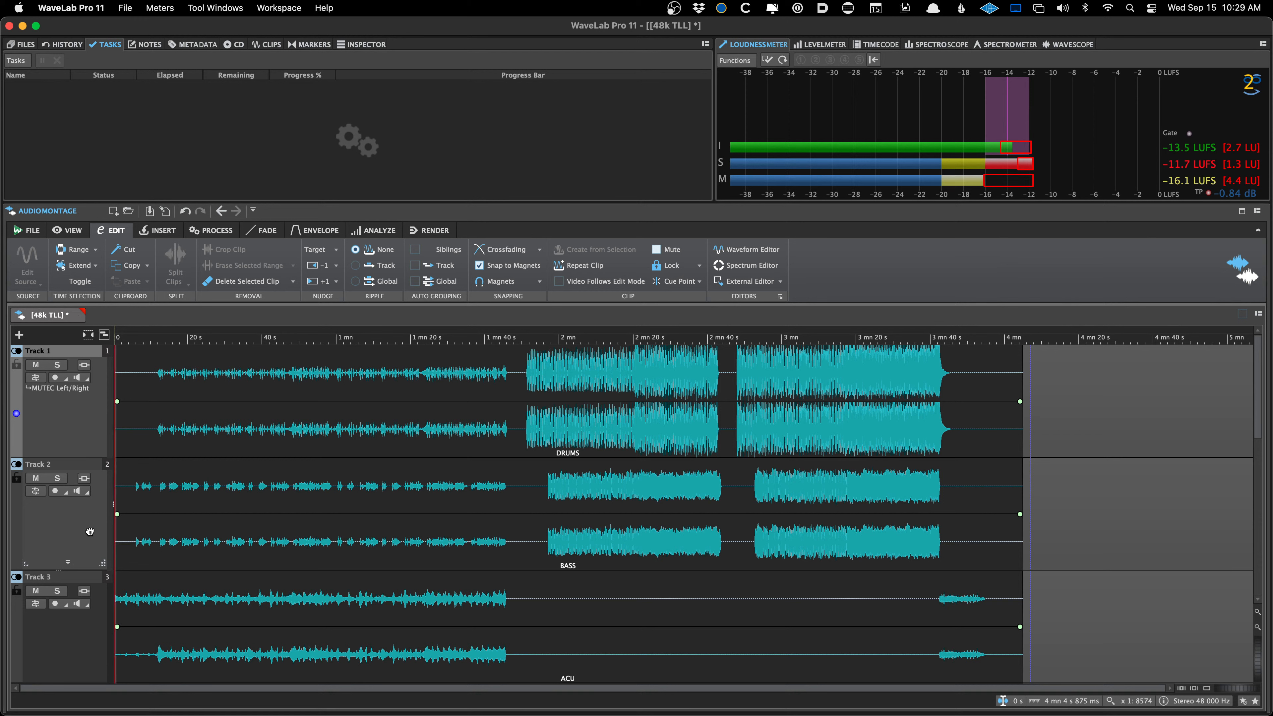
{"action": "right_click", "coordinate": [69, 413]}
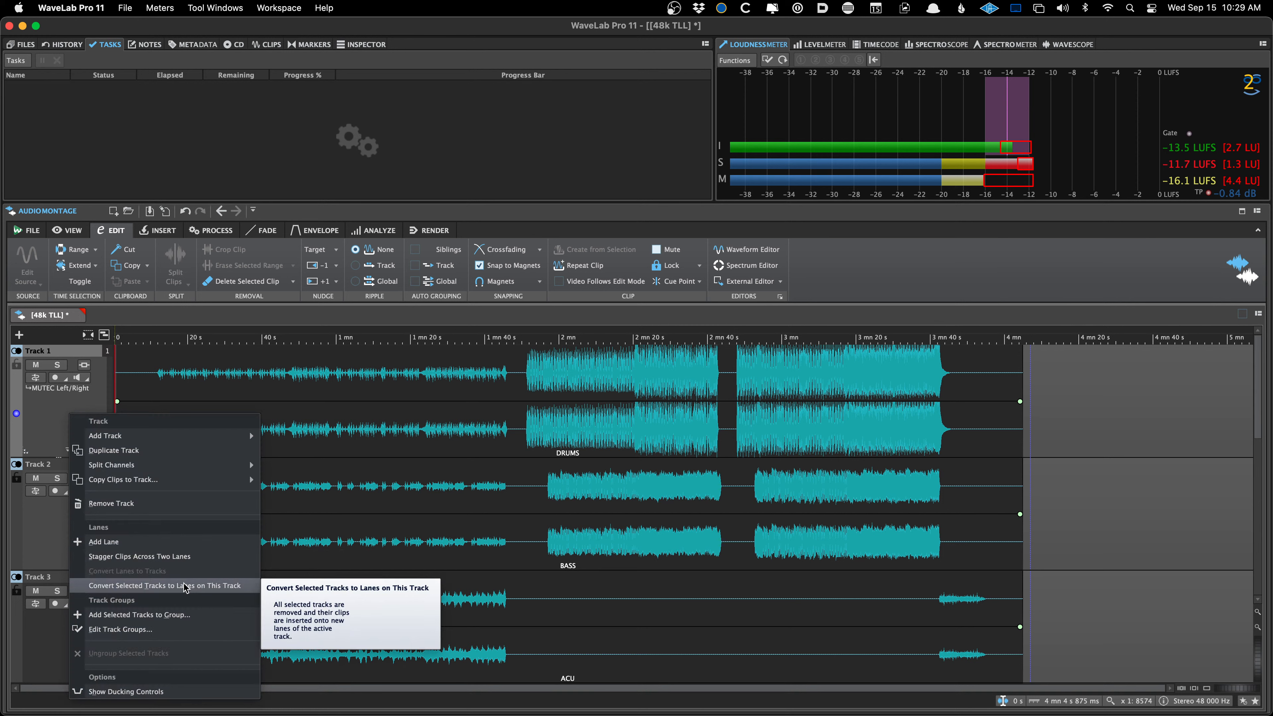
{"action": "right_click", "coordinate": [70, 414]}
{"action": "left_click", "coordinate": [61, 343]}
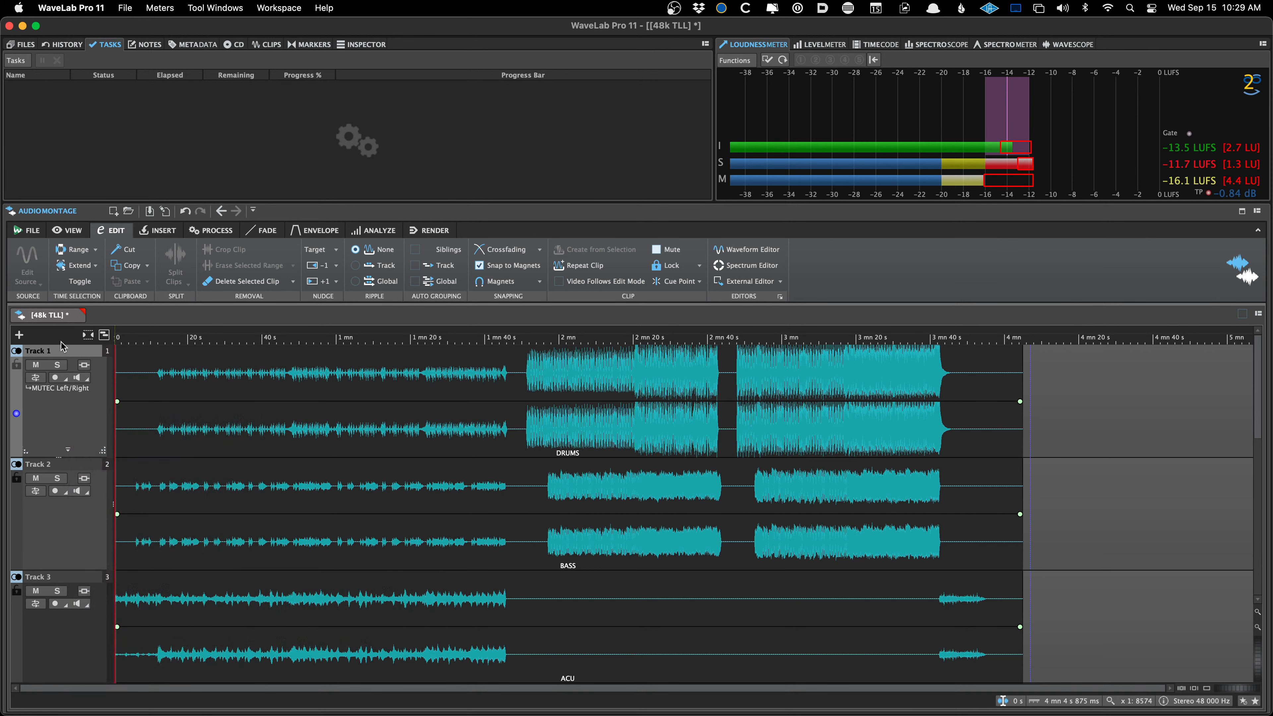
{"action": "right_click", "coordinate": [58, 351]}
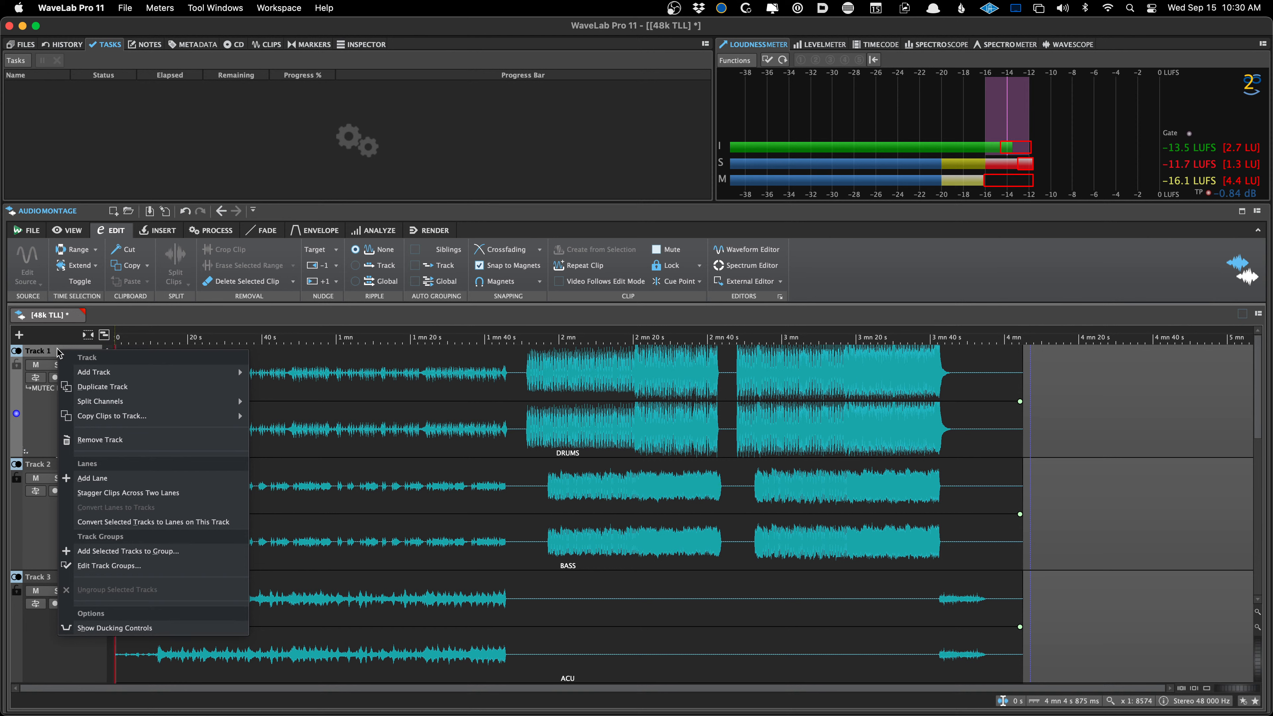
{"action": "left_click", "coordinate": [40, 412]}
{"action": "right_click", "coordinate": [19, 412]}
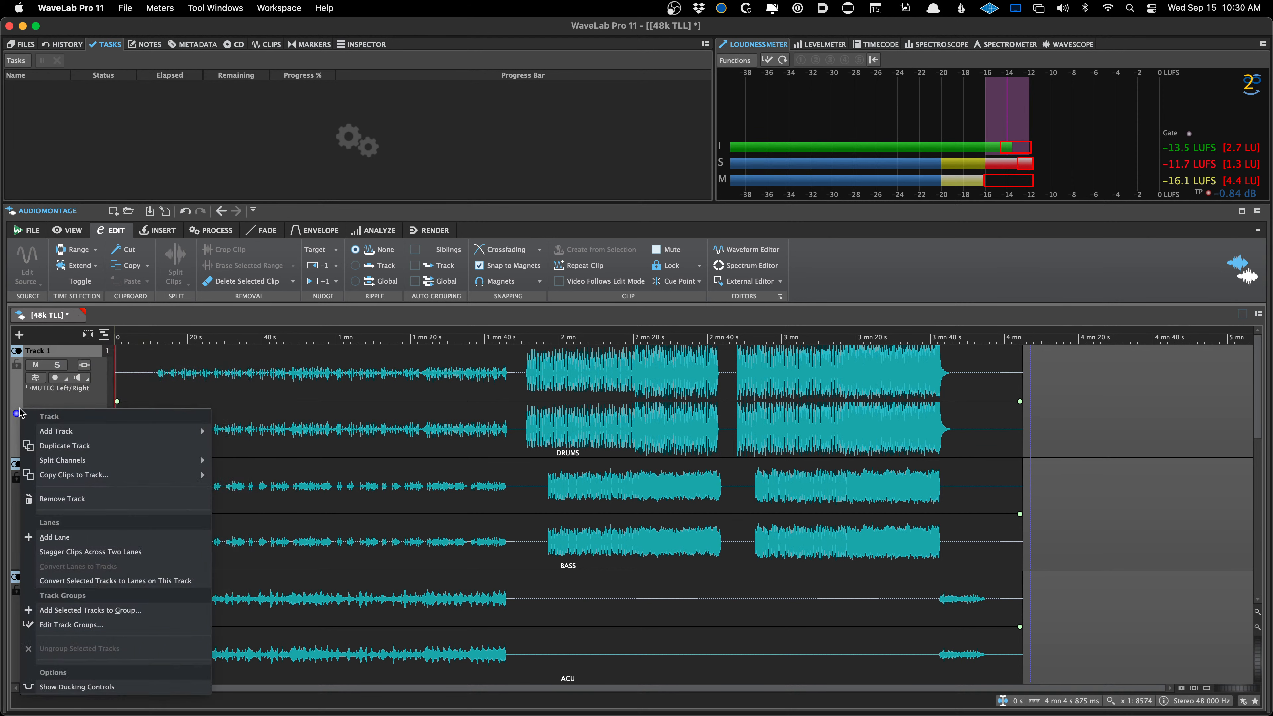
{"action": "left_click", "coordinate": [118, 402]}
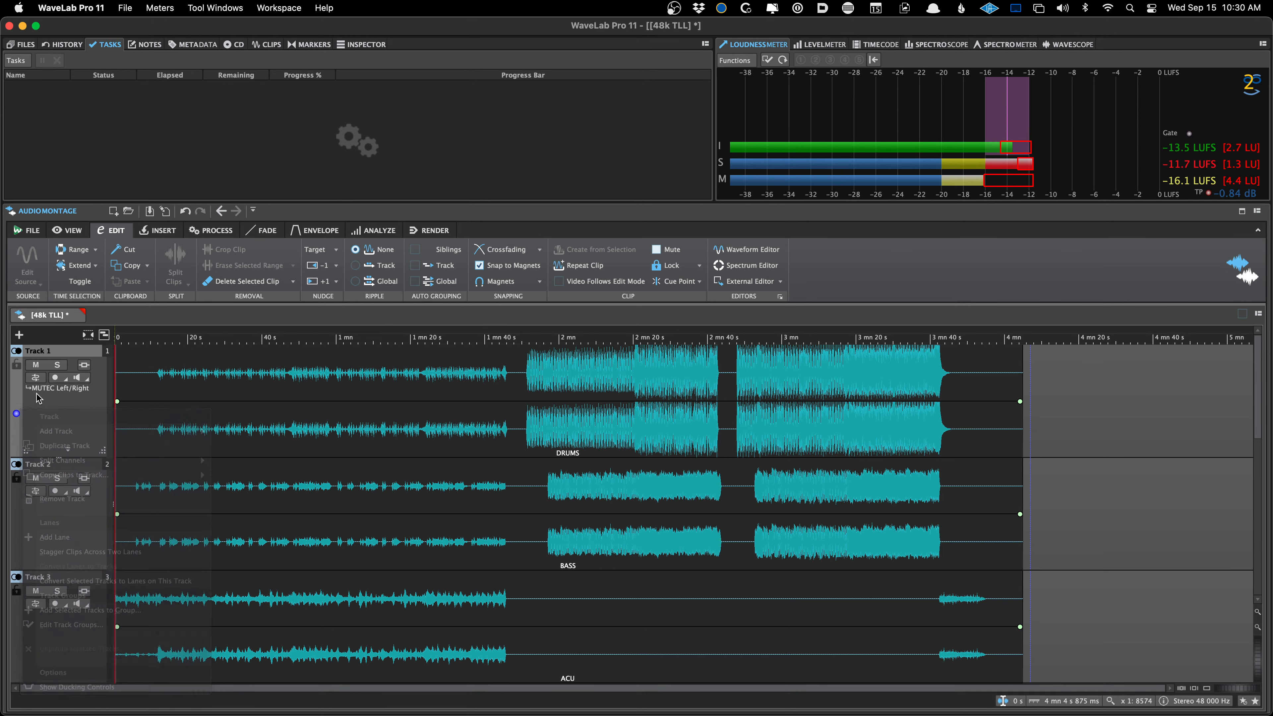
{"action": "right_click", "coordinate": [81, 357]}
{"action": "left_click", "coordinate": [82, 357]}
{"action": "right_click", "coordinate": [106, 352]}
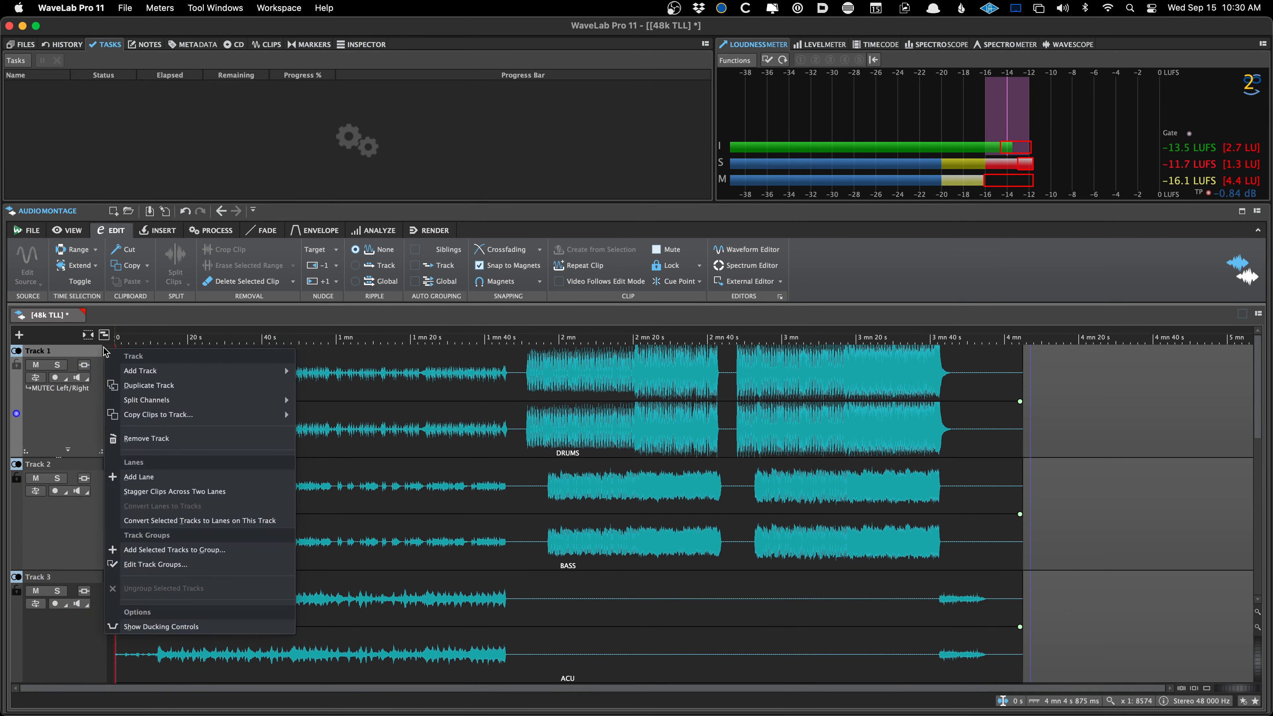
{"action": "left_click", "coordinate": [99, 405]}
{"action": "right_click", "coordinate": [59, 450]}
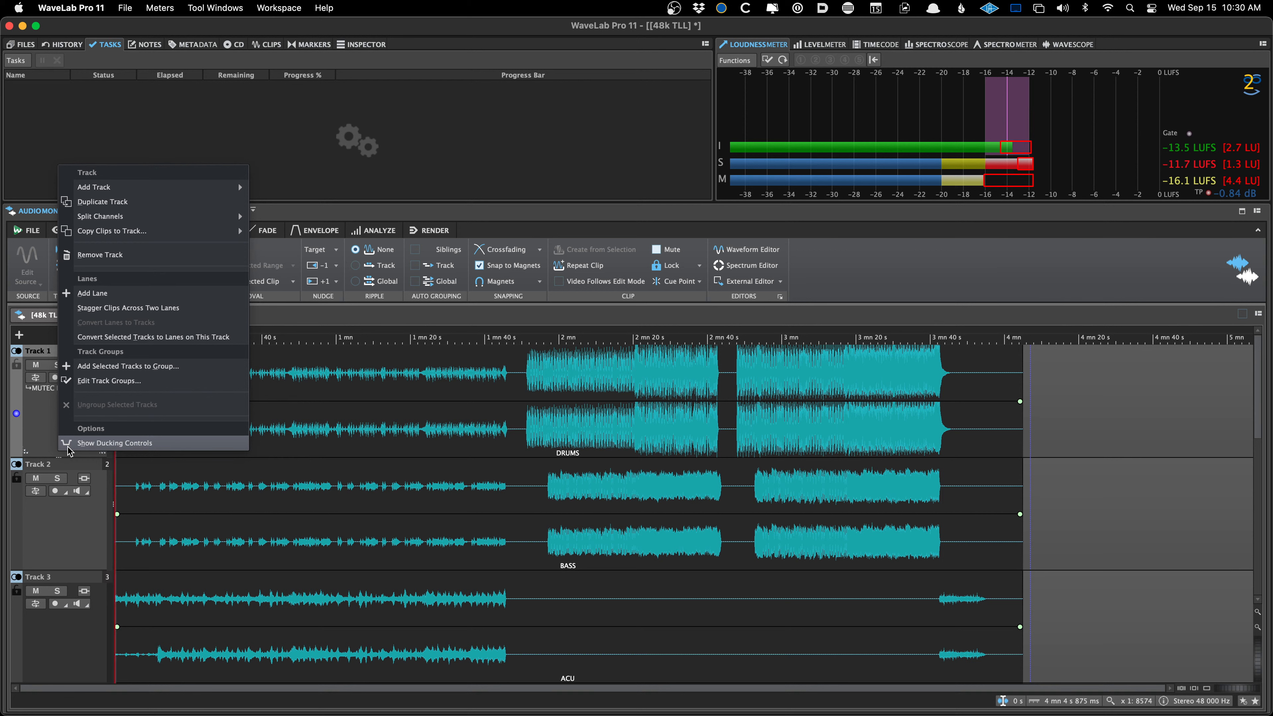
{"action": "left_click", "coordinate": [33, 438]}
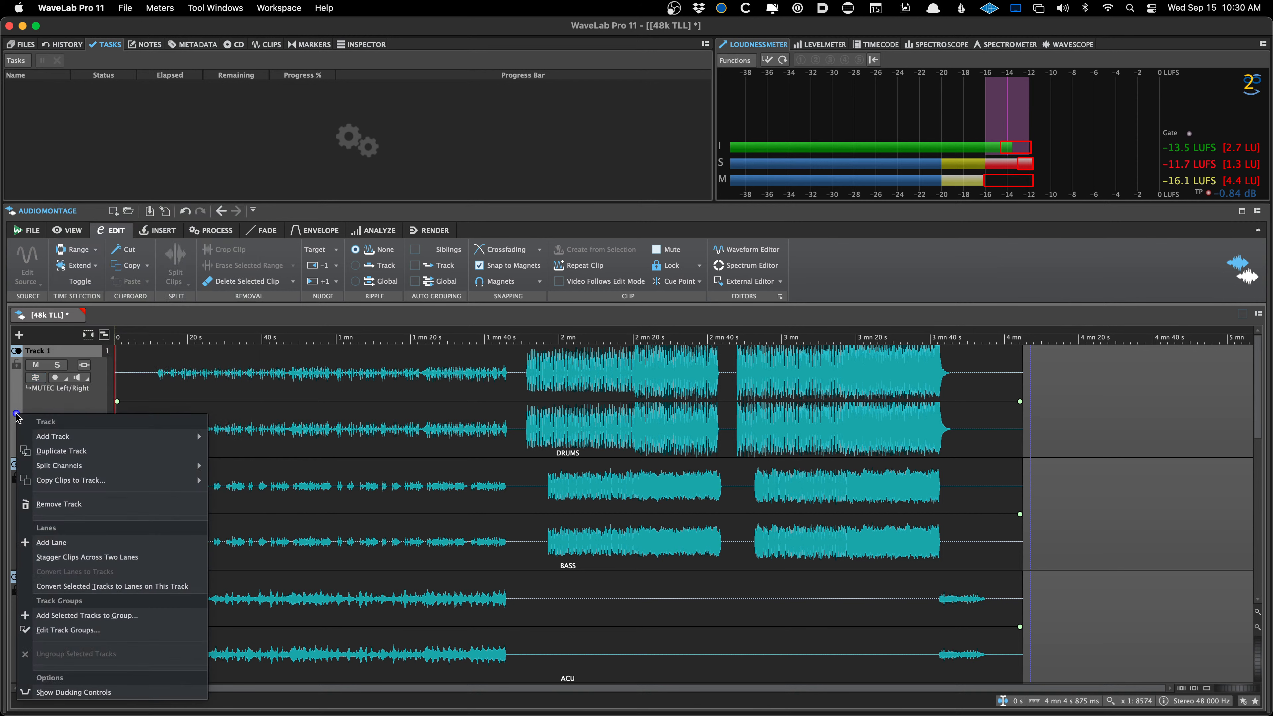
{"action": "mouse_move", "coordinate": [58, 440]}
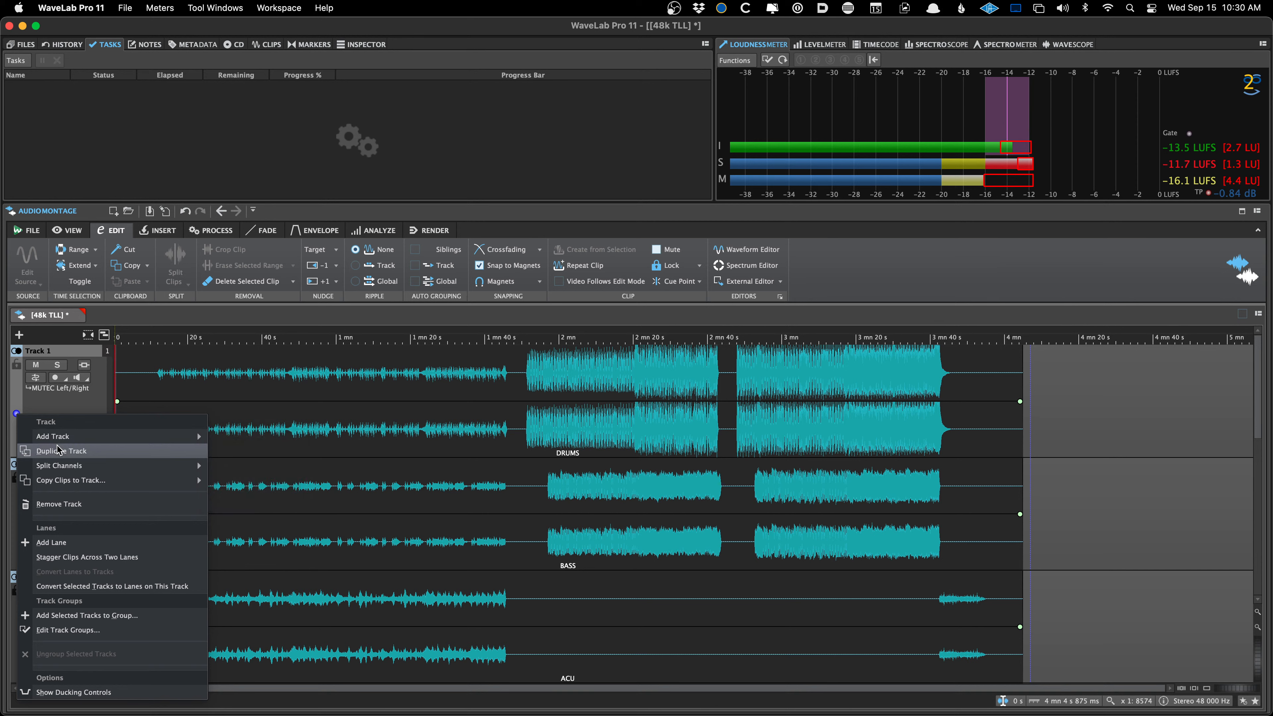
{"action": "right_click", "coordinate": [89, 413]}
- Start adding the selected Tracks 1 and 2 to a group by creating a new track group
{"action": "right_click", "coordinate": [97, 413]}
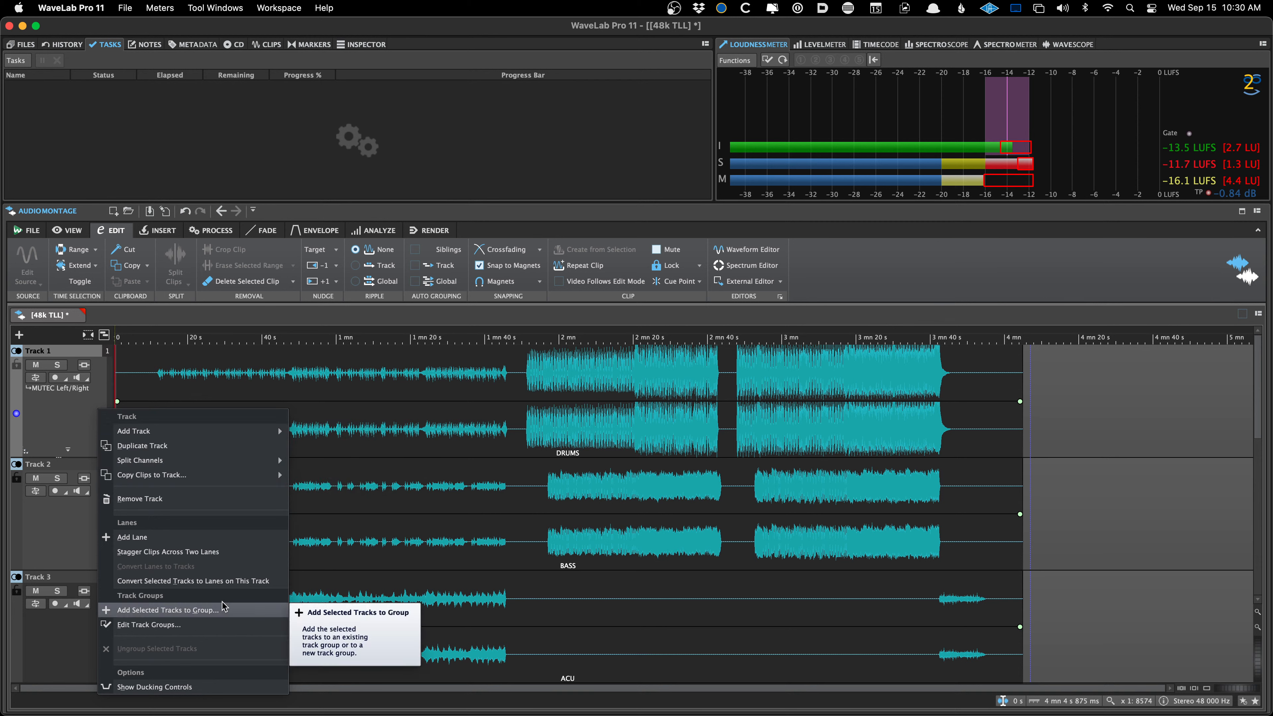
{"action": "left_click", "coordinate": [214, 610]}
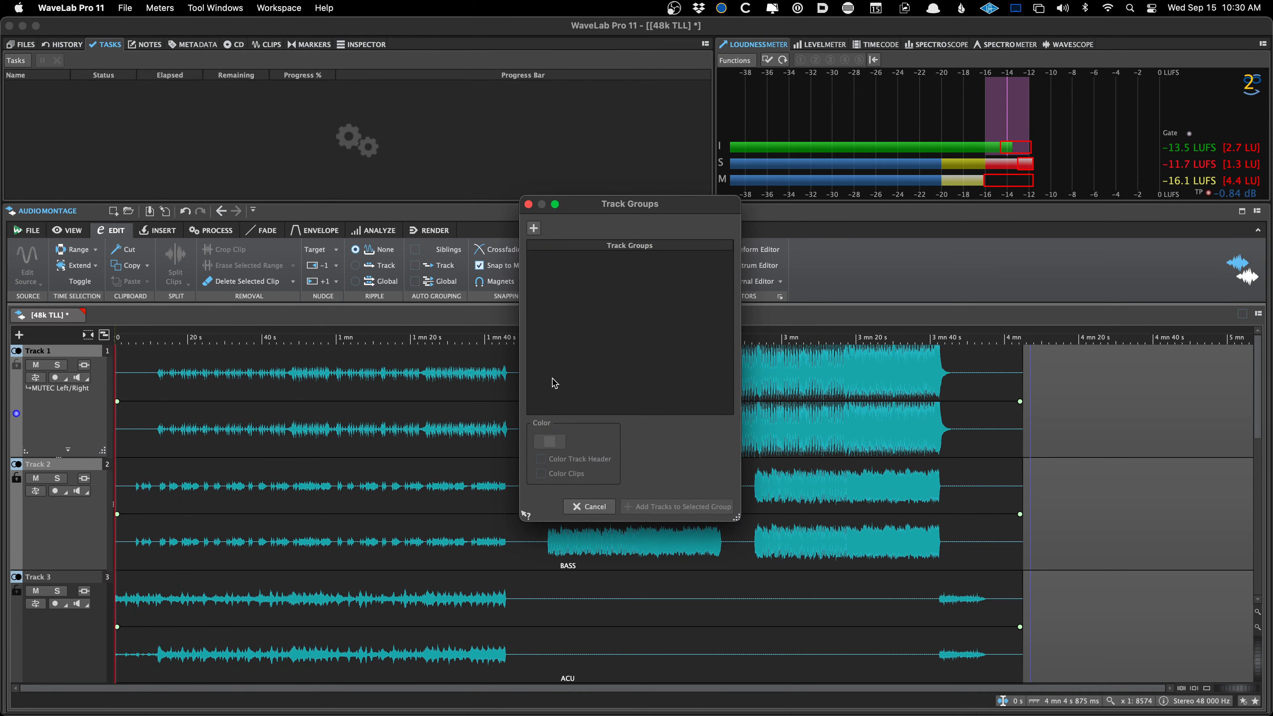
{"action": "left_click", "coordinate": [538, 229]}
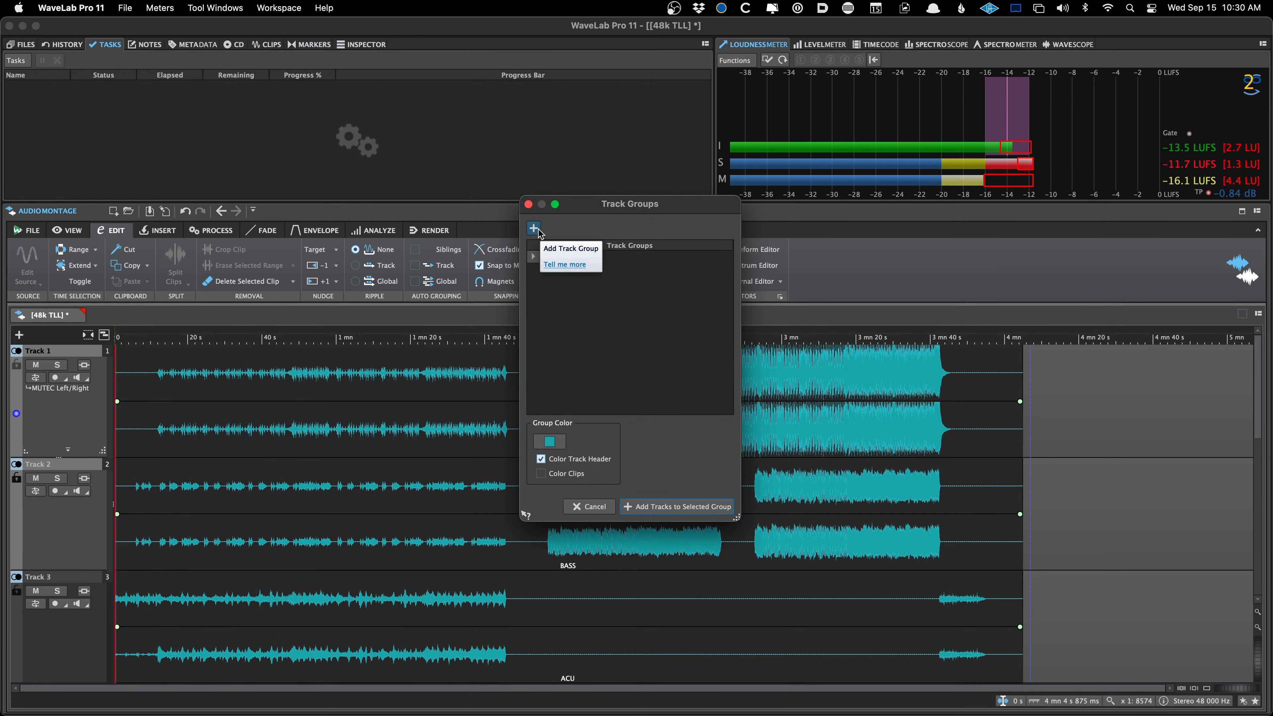
{"action": "key", "text": "super+alt+c"}
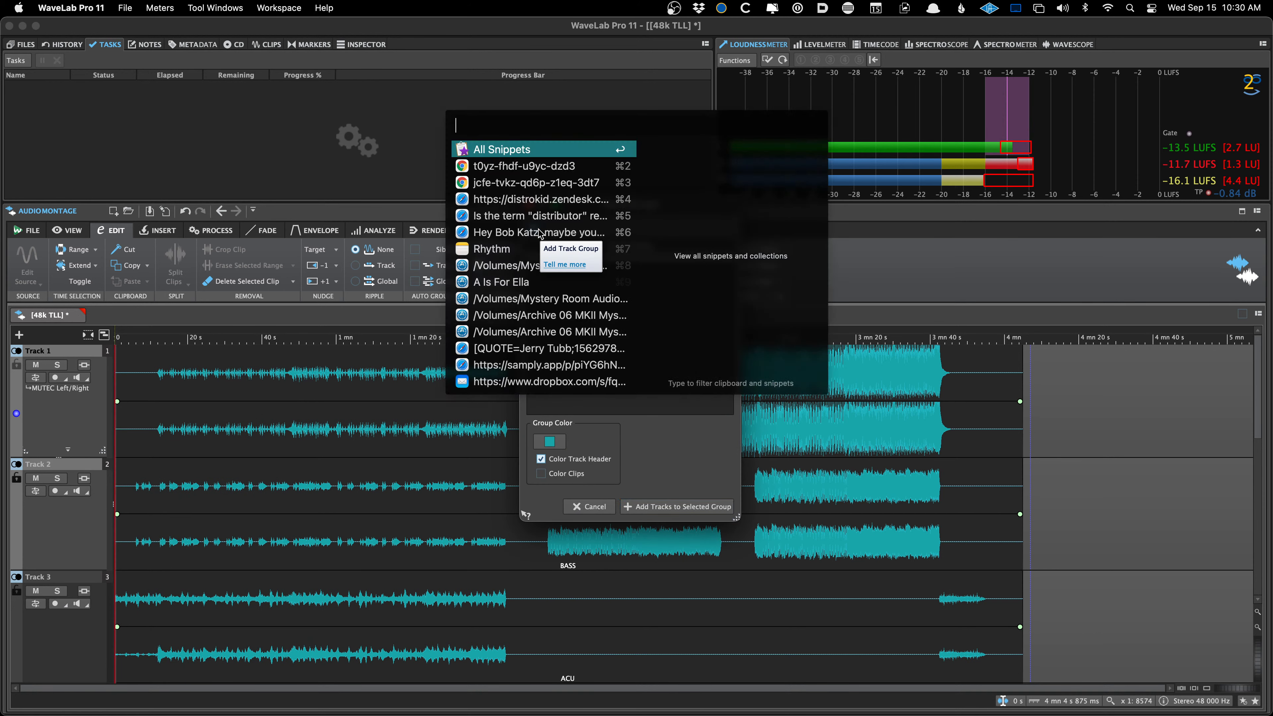
{"action": "key", "text": "Down"}
{"action": "key", "text": "Down"}
{"action": "key", "text": "Down"}
{"action": "key", "text": "Down"}
{"action": "key", "text": "Down"}
{"action": "key", "text": "Down"}
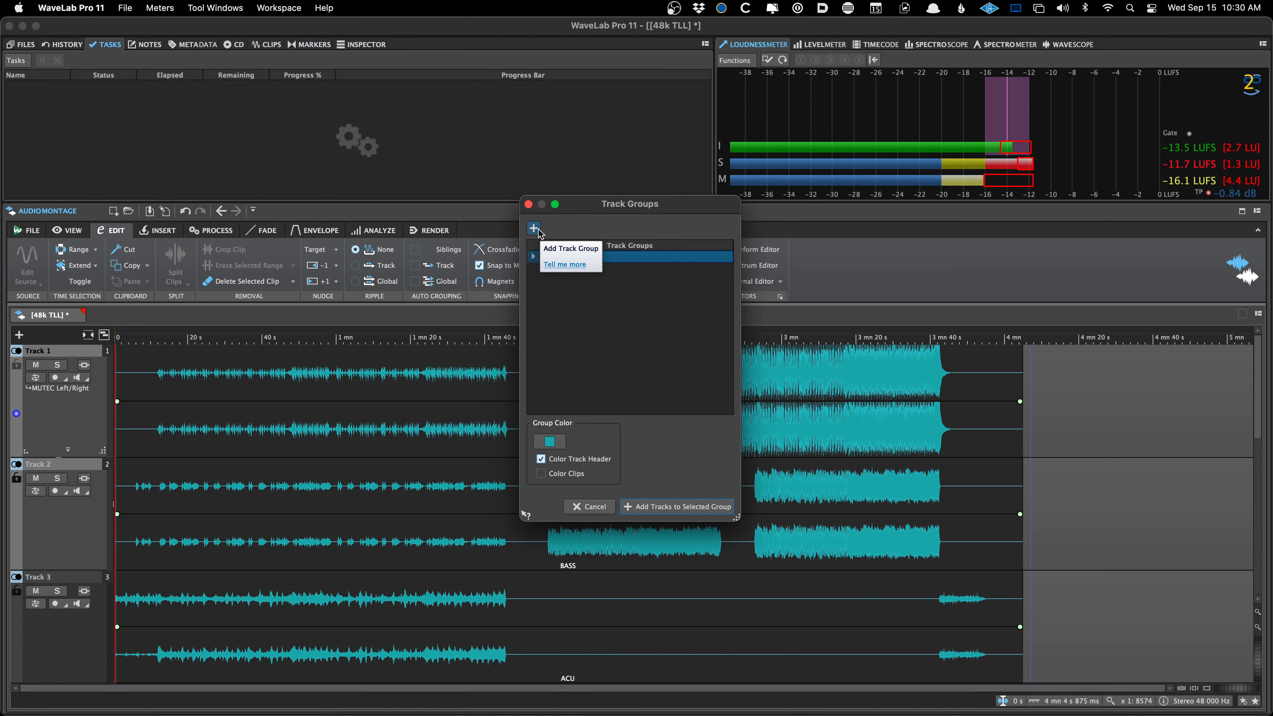
{"action": "key", "text": "Escape"}
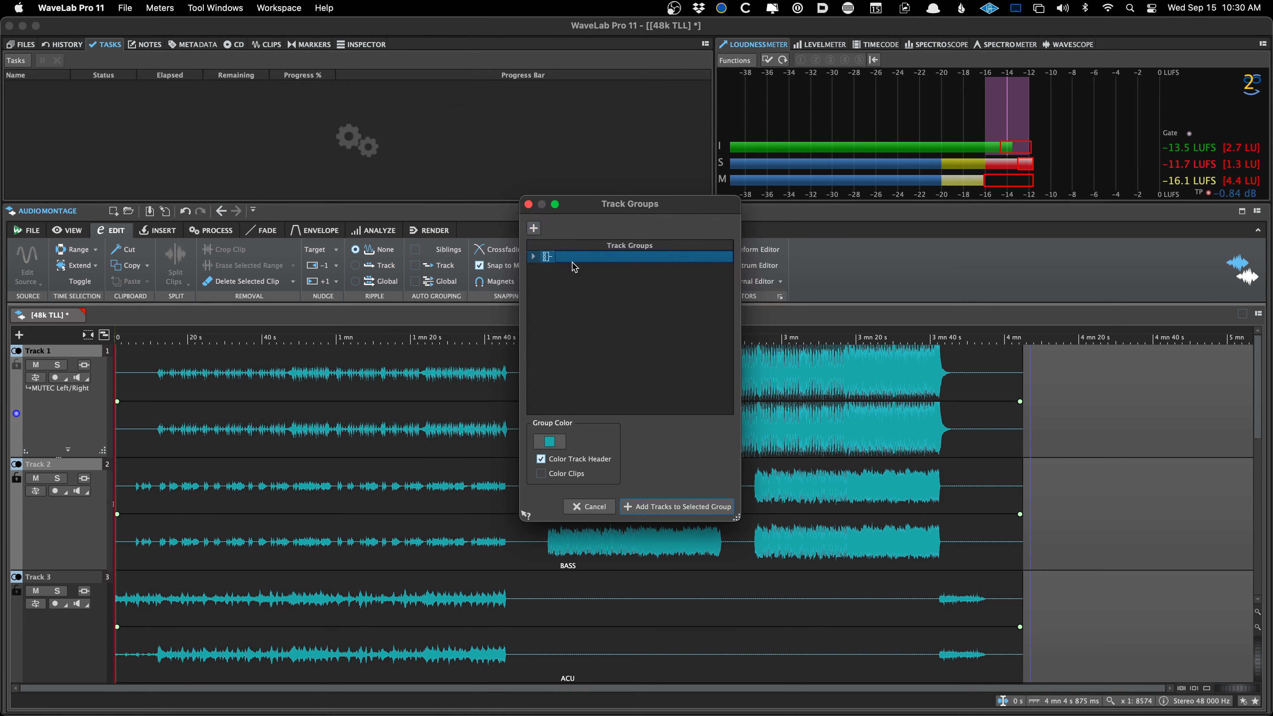
- Name the new track group Rhythm and add the selected drums and bass tracks to it
{"action": "double_click", "coordinate": [557, 257]}
{"action": "type", "text": "Rhythm"}
{"action": "key", "text": "Return"}
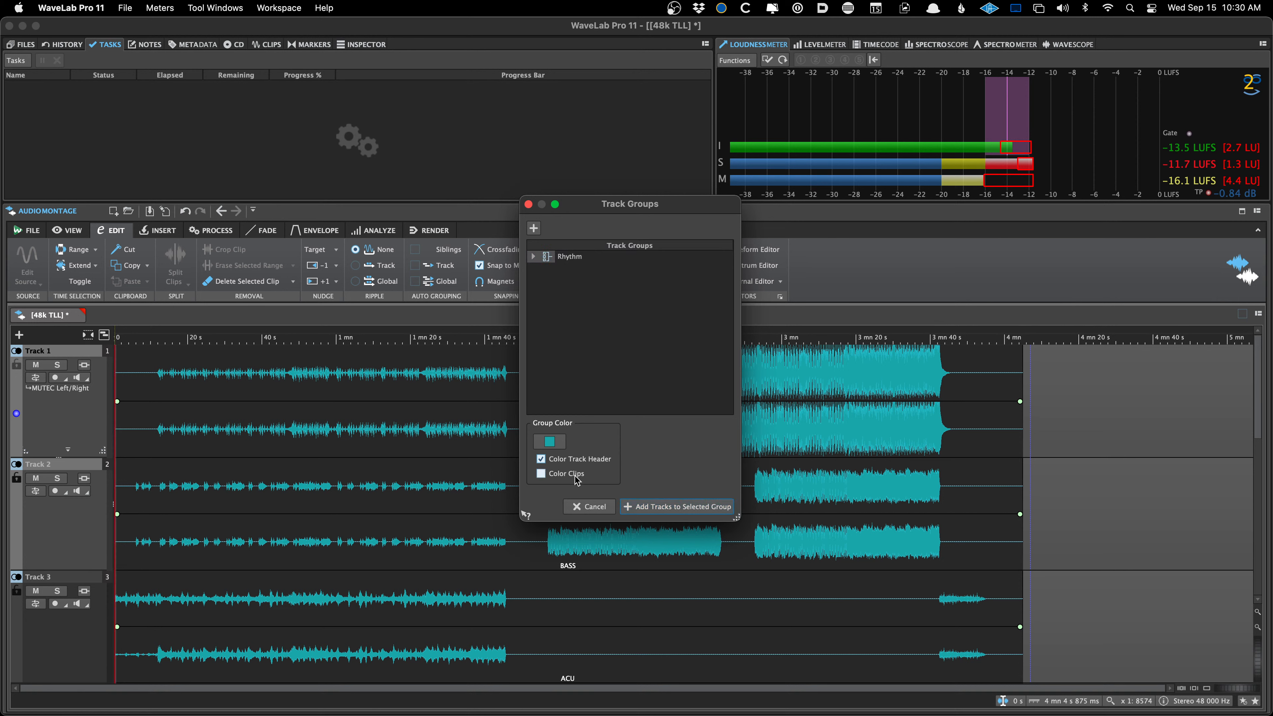
{"action": "left_click", "coordinate": [649, 507]}
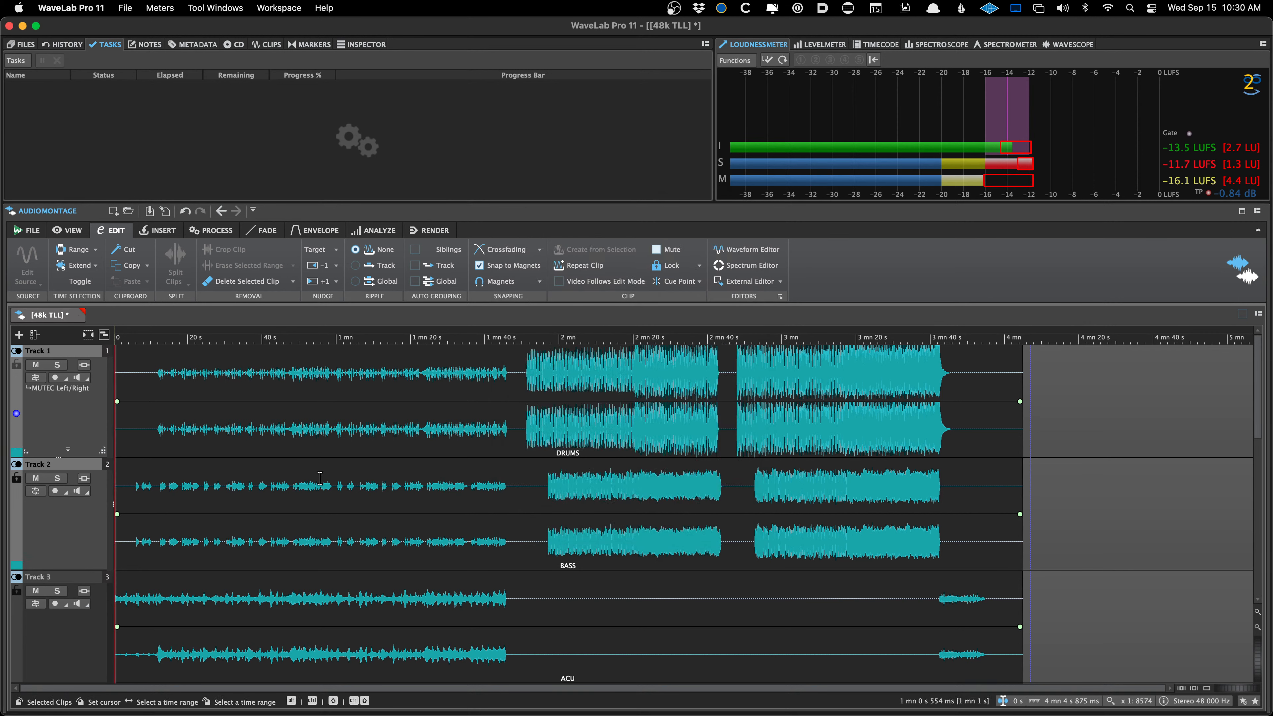
- Show the Rhythm track group's effects and gain settings in the Inspector
{"action": "left_click", "coordinate": [310, 44]}
{"action": "left_click", "coordinate": [362, 45]}
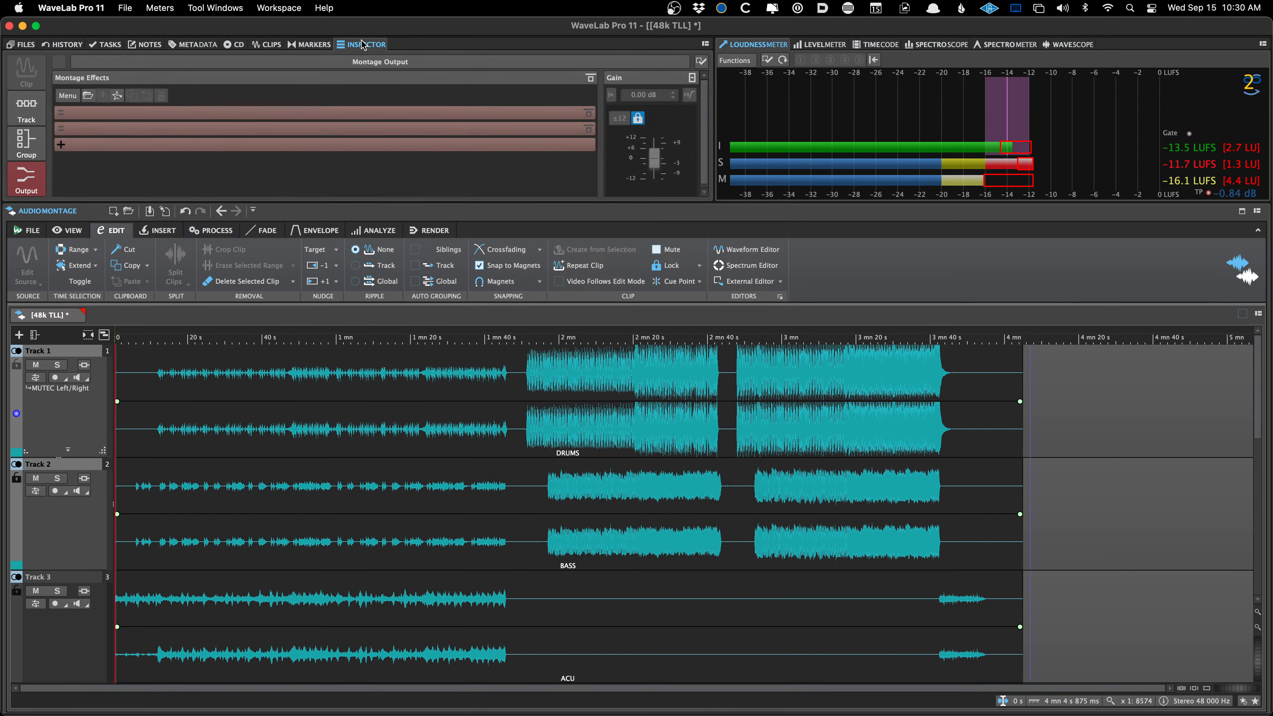
{"action": "left_click", "coordinate": [30, 143]}
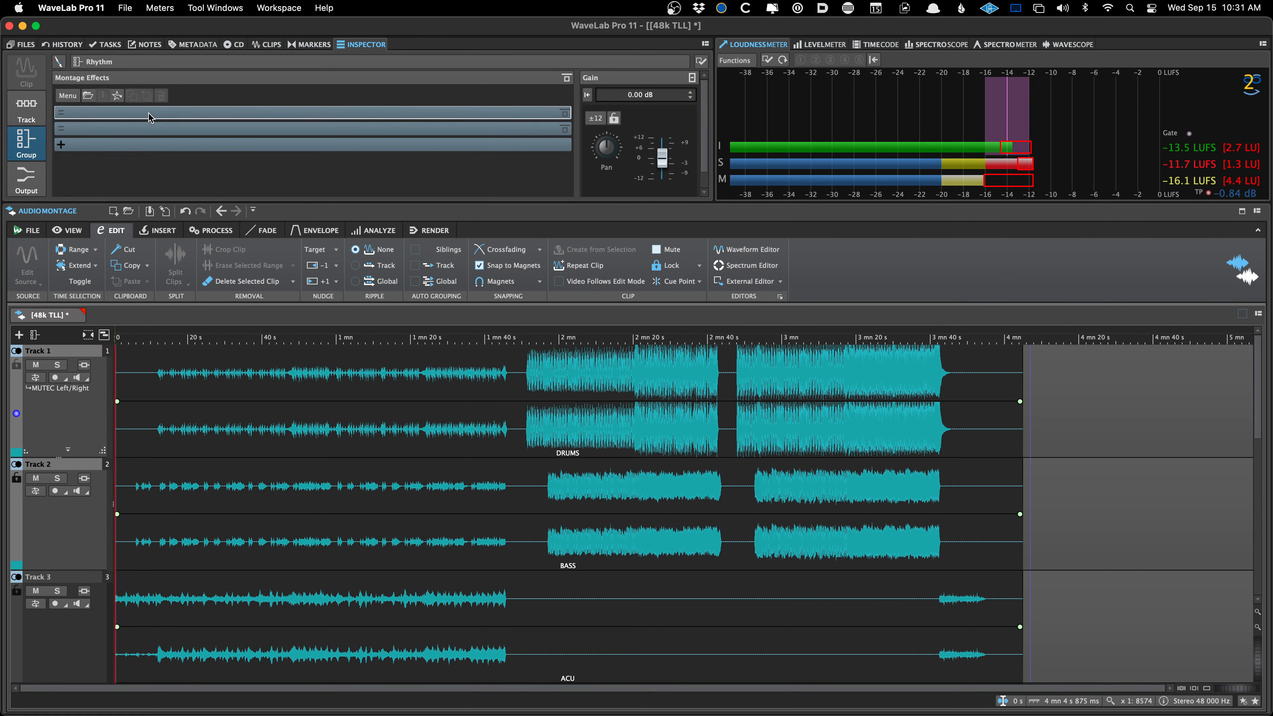
{"action": "left_click", "coordinate": [135, 123]}
{"action": "mouse_move", "coordinate": [199, 195]}
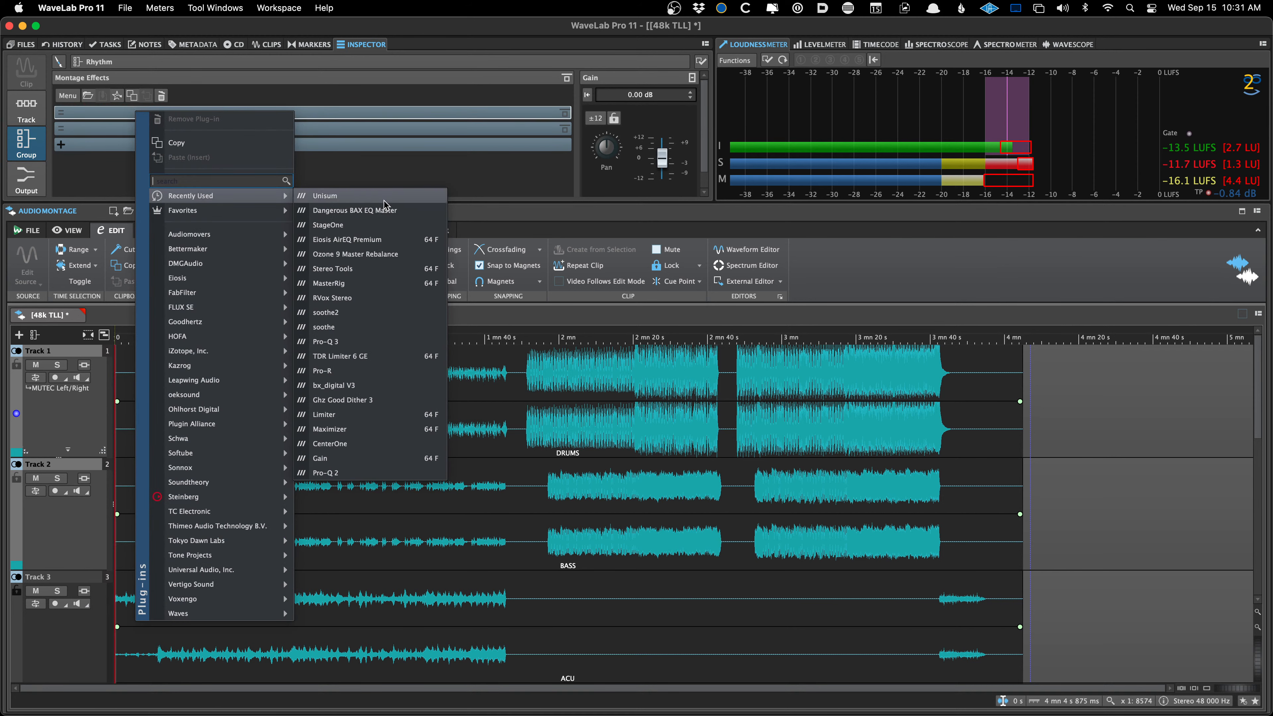
{"action": "left_click", "coordinate": [380, 173]}
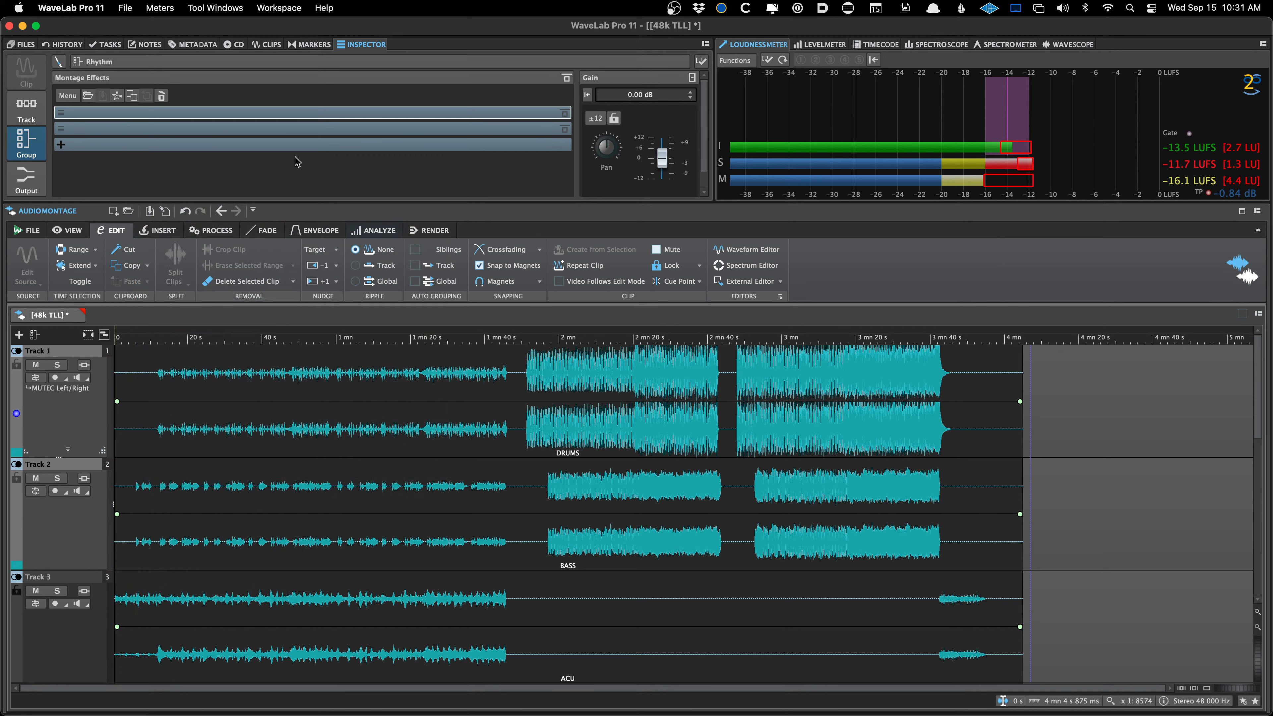
- Insert the Unisum plug-in in the first effect slot of the Rhythm group and close its window
{"action": "left_click", "coordinate": [254, 113]}
{"action": "mouse_move", "coordinate": [351, 196]}
{"action": "left_click", "coordinate": [445, 373]}
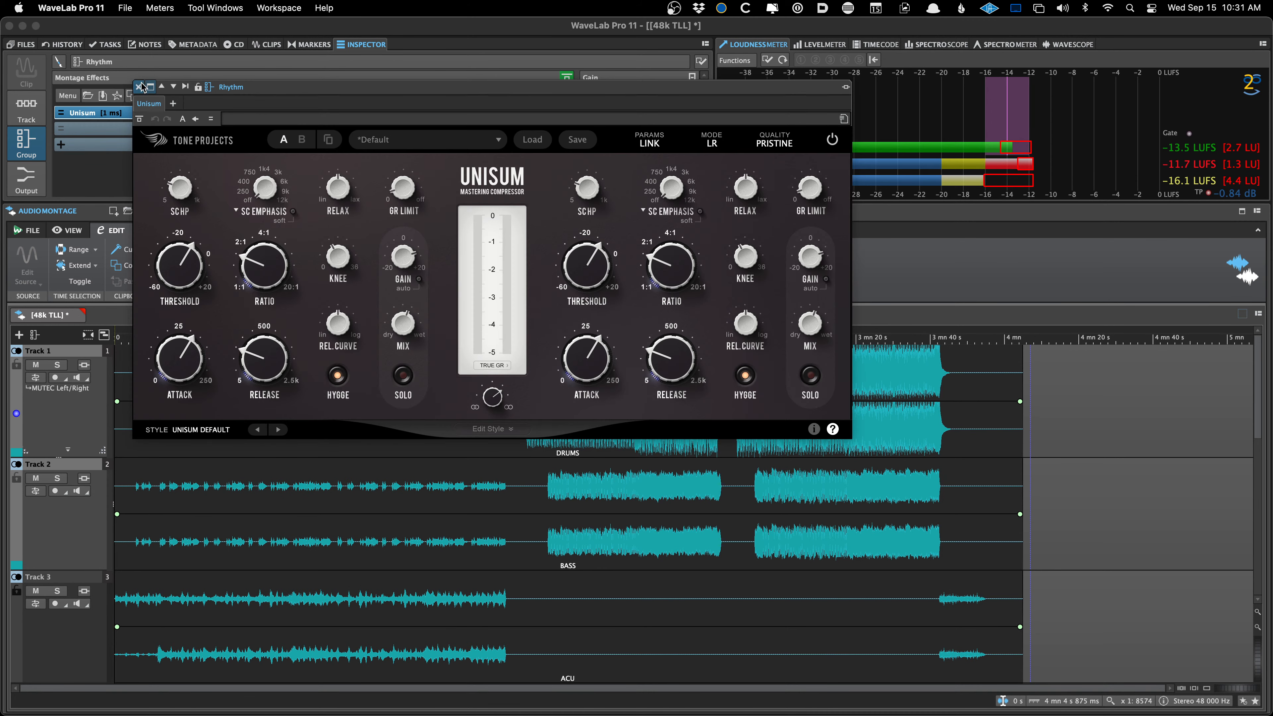
{"action": "left_click", "coordinate": [139, 87]}
- Play the montage from about 1 mn 52 s while lowering the threshold of Unisum on the Rhythm group, and end with playback stopped
{"action": "left_click", "coordinate": [532, 382]}
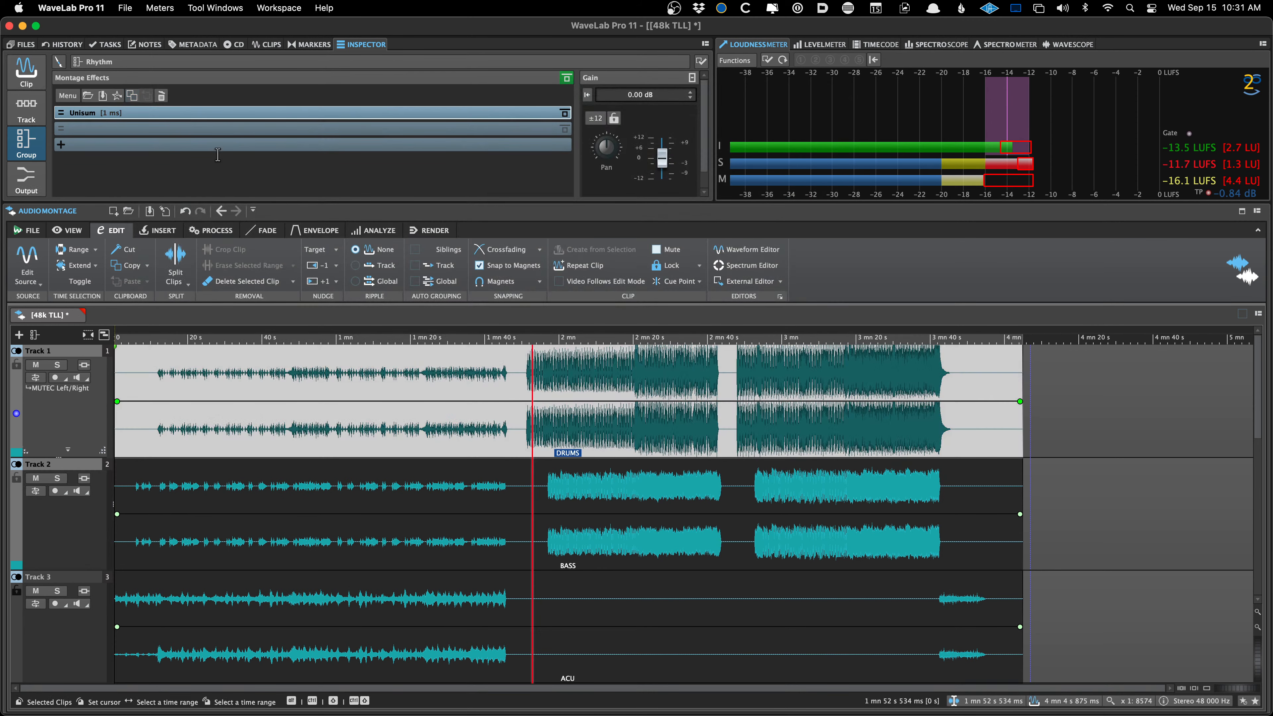
{"action": "key", "text": "space"}
{"action": "left_click", "coordinate": [178, 113]}
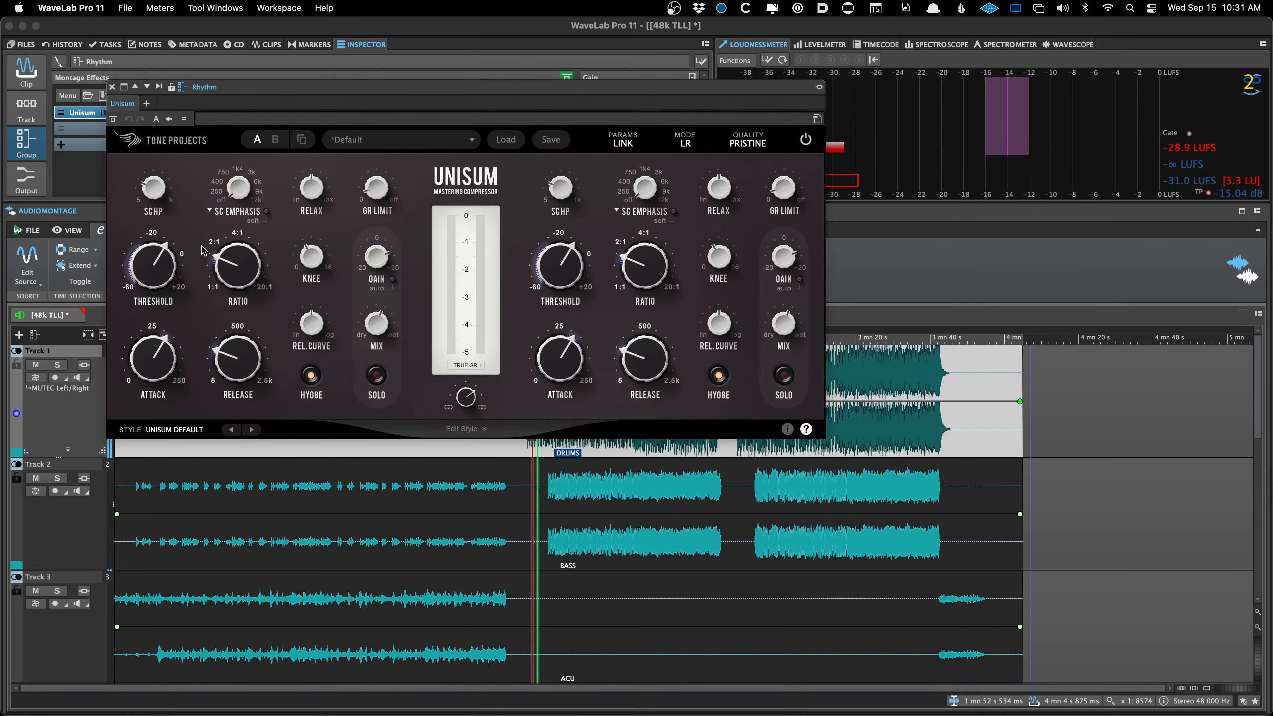
{"action": "left_click_drag", "start_coordinate": [156, 262], "coordinate": [156, 289]}
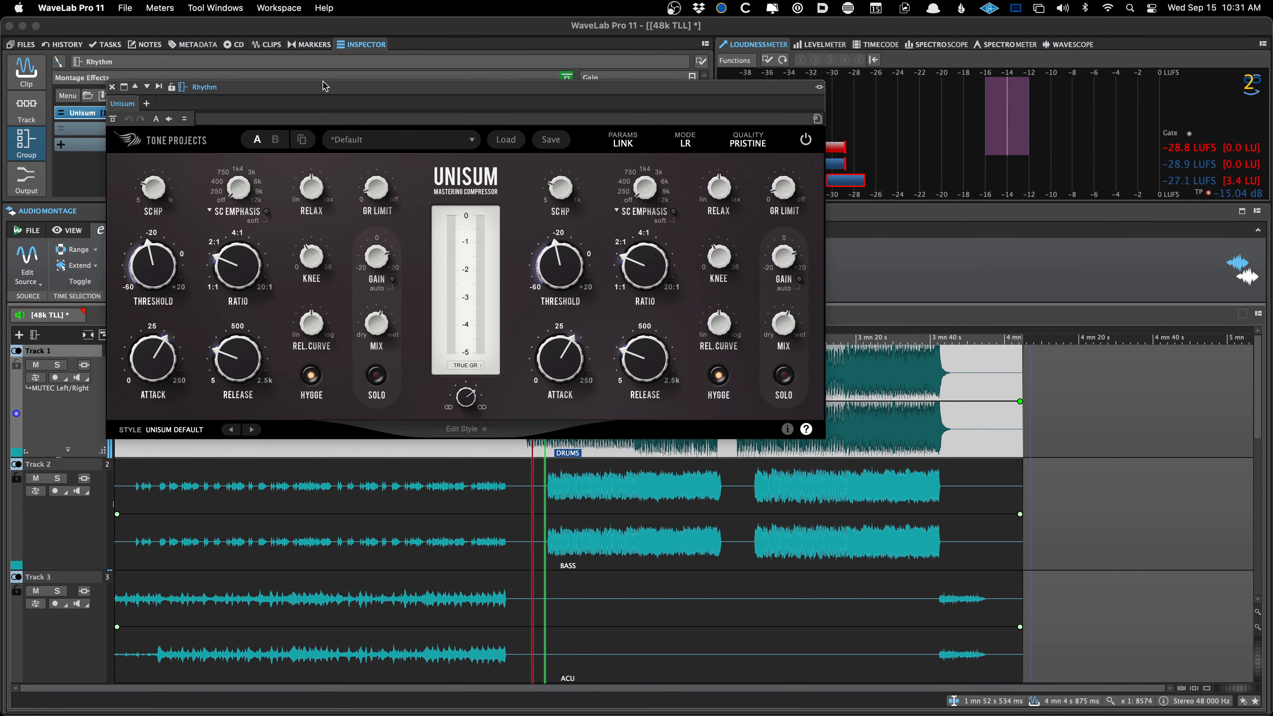
{"action": "left_click_drag", "start_coordinate": [325, 86], "coordinate": [549, 88]}
{"action": "mouse_move", "coordinate": [377, 290]}
{"action": "left_mouse_down"}
{"action": "mouse_move", "coordinate": [377, 312]}
{"action": "mouse_move", "coordinate": [378, 277]}
{"action": "left_mouse_up"}
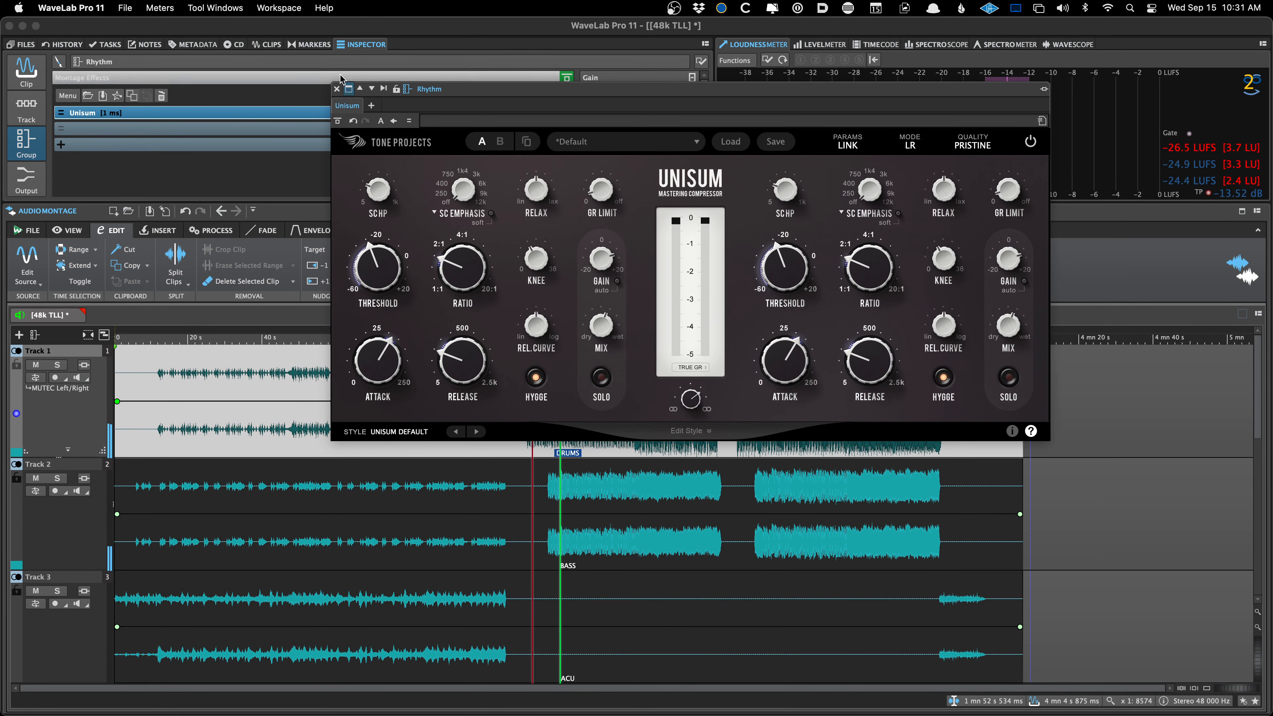
{"action": "left_click", "coordinate": [337, 89]}
{"action": "key", "text": "space"}
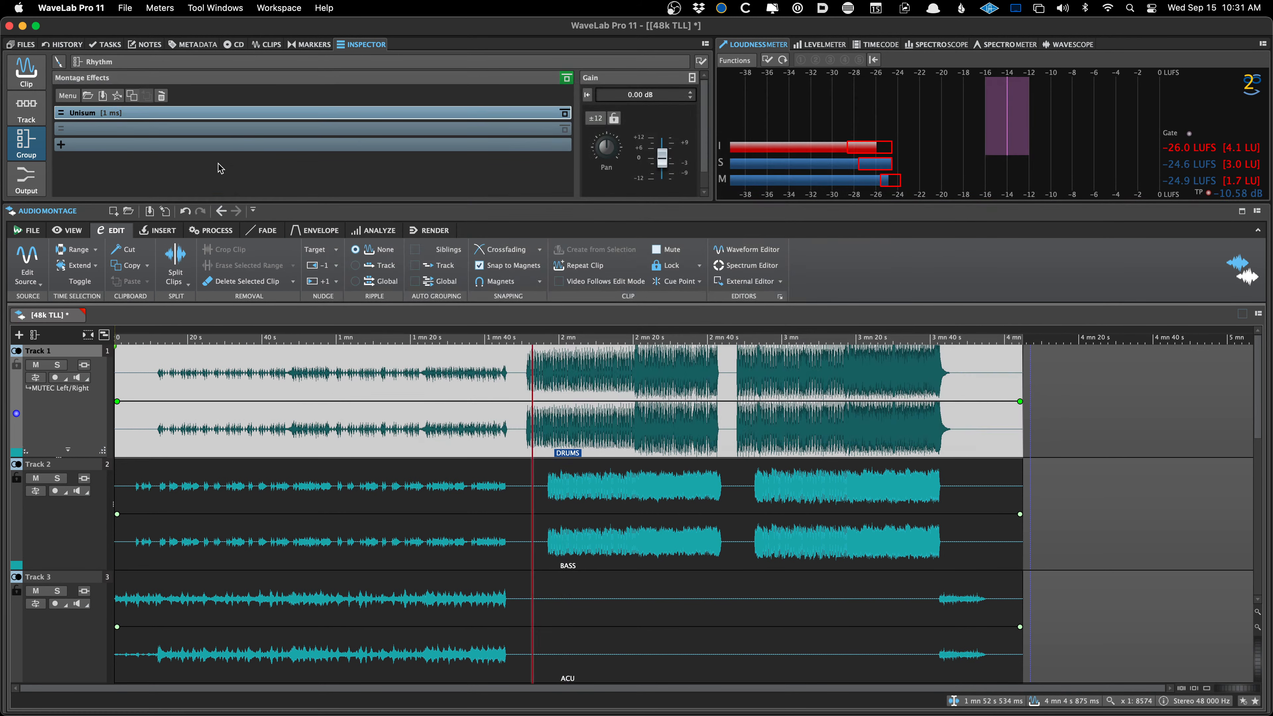
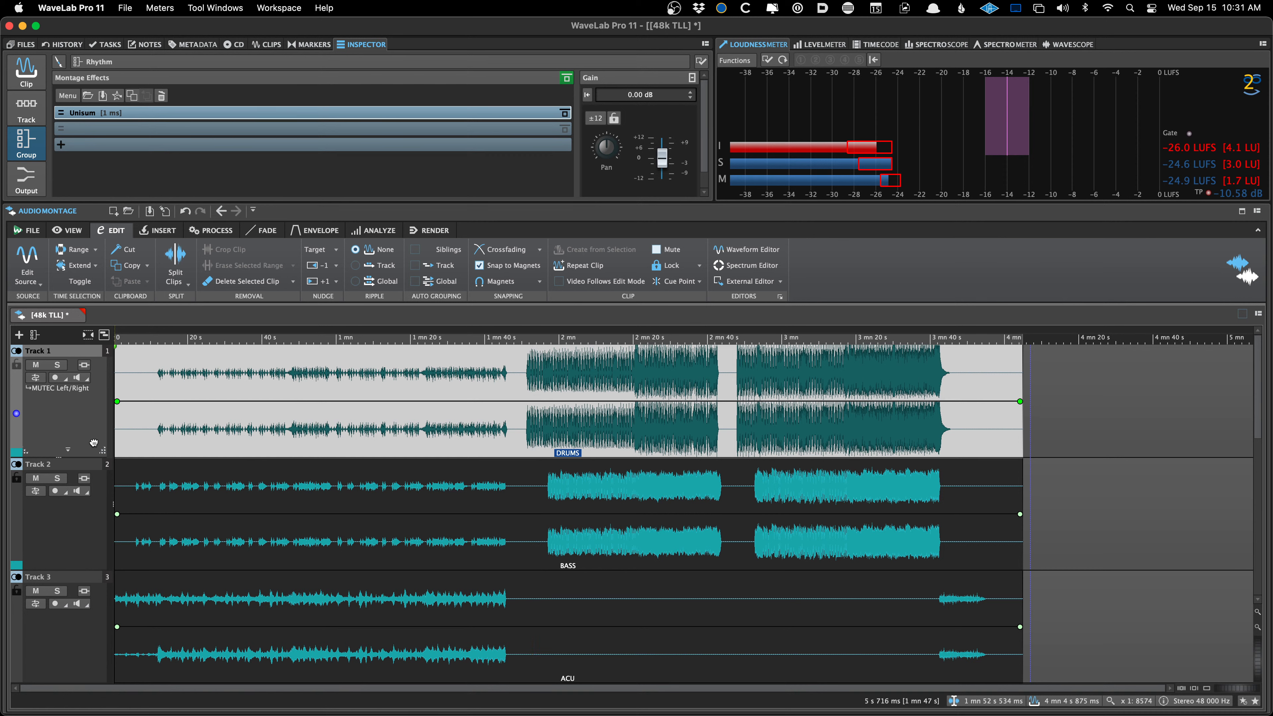
- Examine which tracks belong to the Rhythm group and which have no group, leaving the track groups unchanged
{"action": "right_click", "coordinate": [59, 439]}
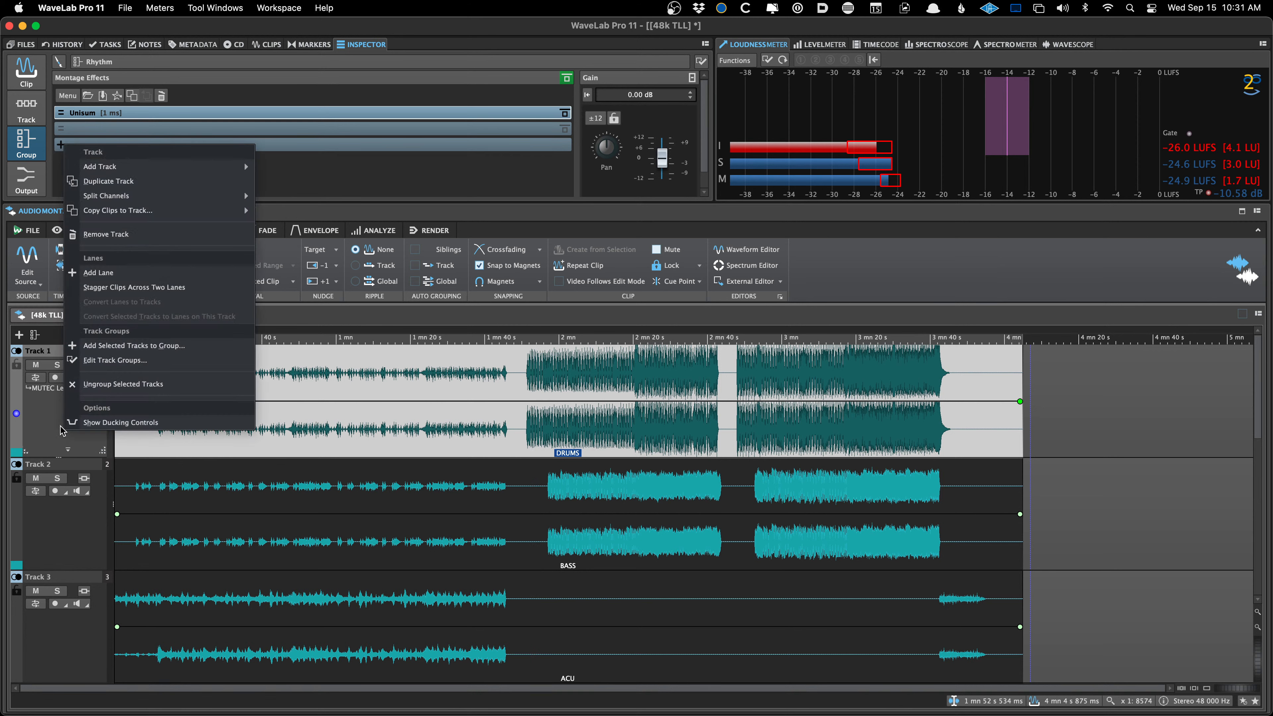
{"action": "left_click", "coordinate": [129, 360]}
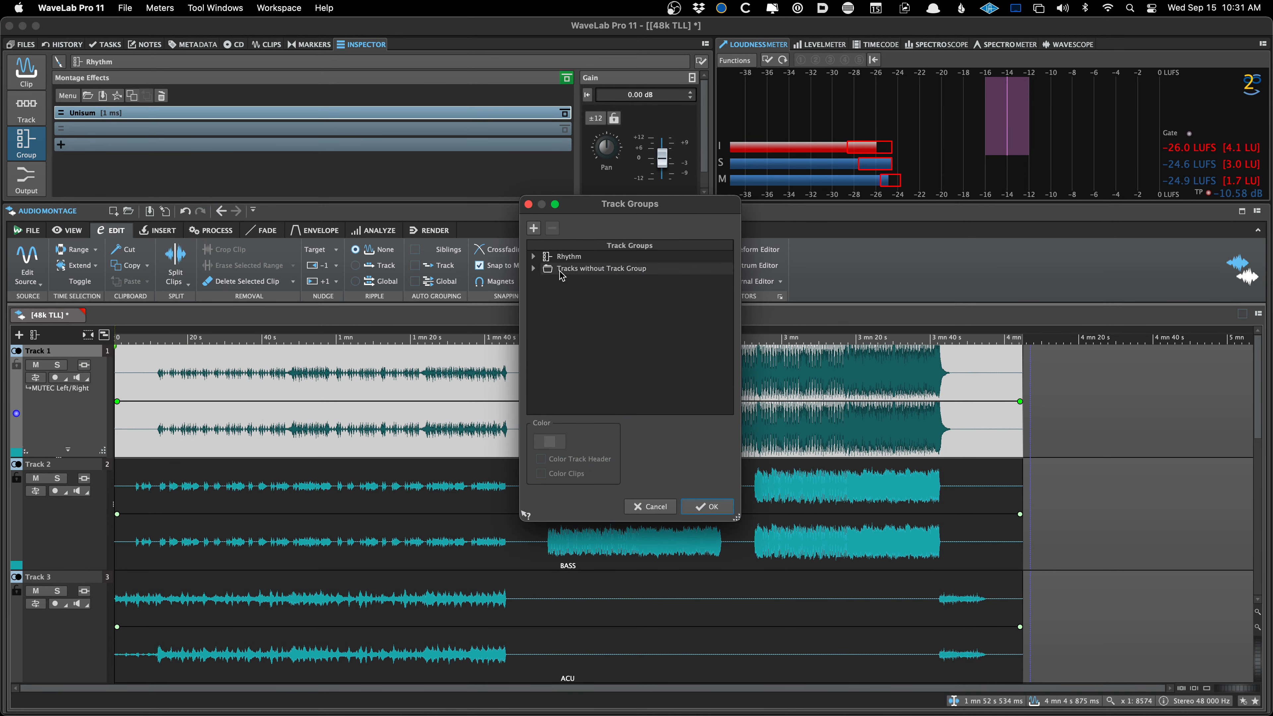
{"action": "left_click", "coordinate": [533, 256]}
{"action": "left_click", "coordinate": [534, 292]}
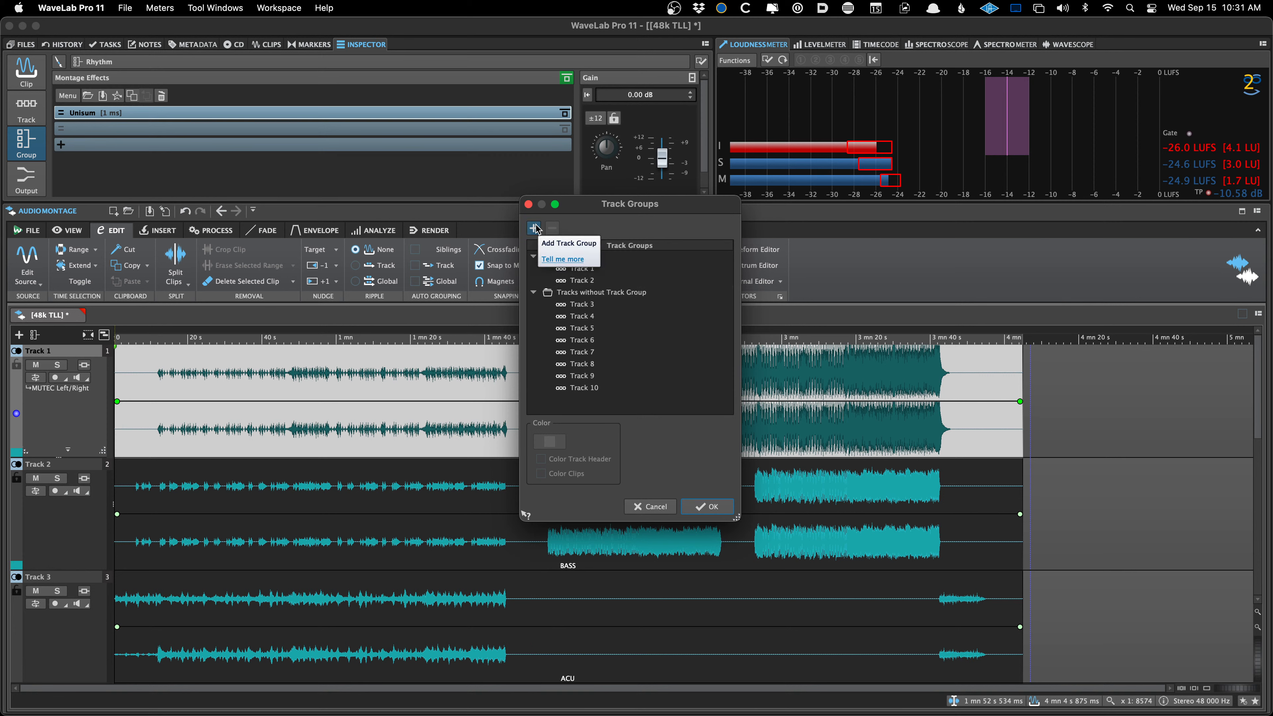
{"action": "left_click", "coordinate": [647, 506]}
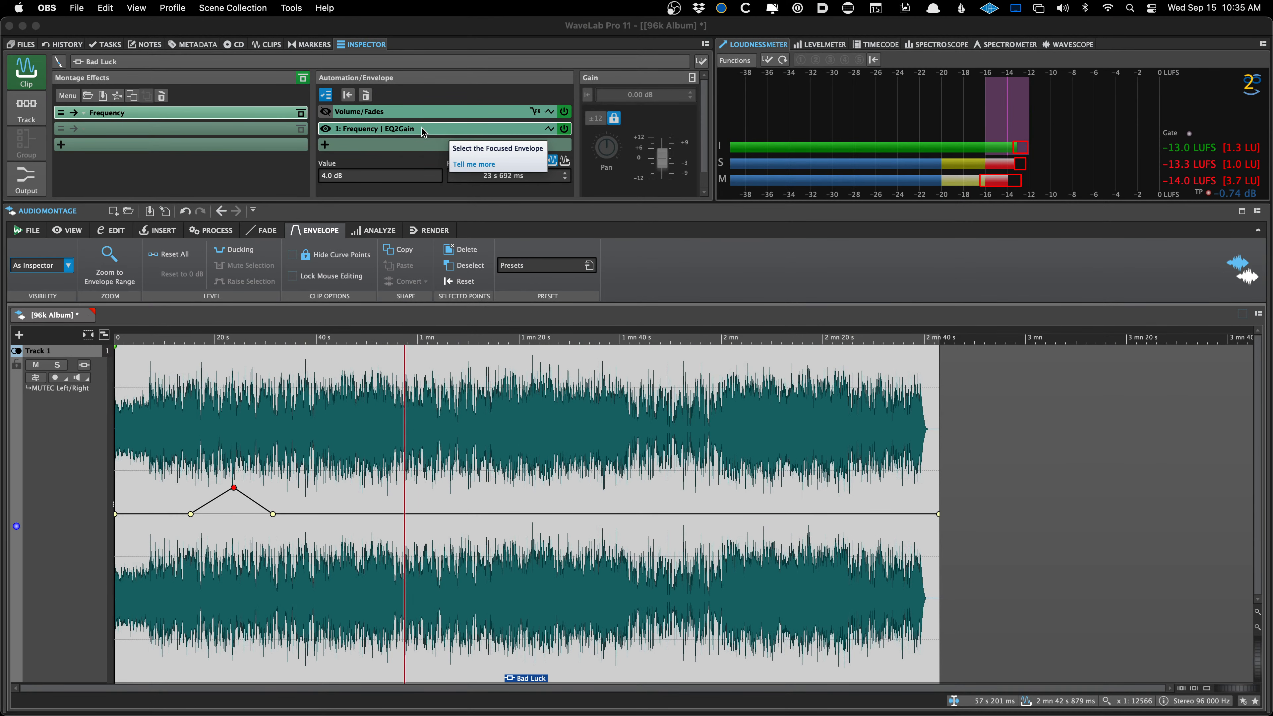
- Remove the Frequency plug-in from the Bad Luck clip's first effect slot in the 96k Album montage
{"action": "left_click", "coordinate": [216, 471]}
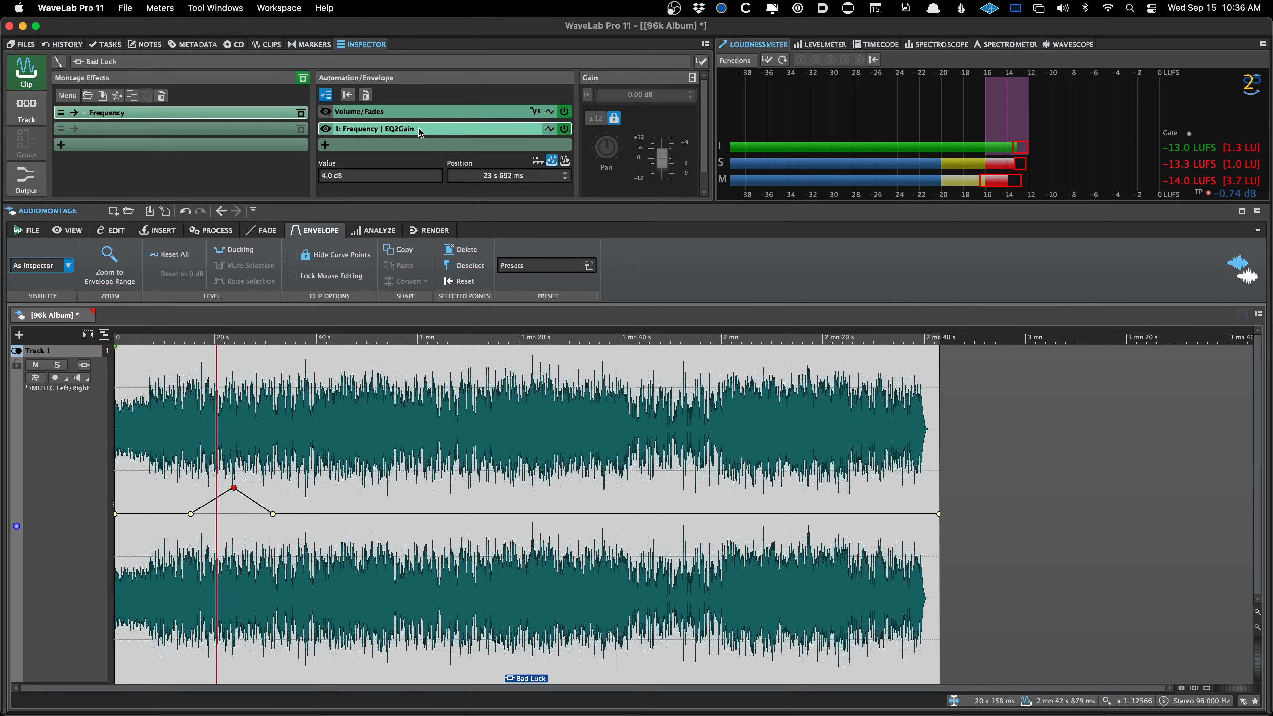
{"action": "right_click", "coordinate": [194, 116]}
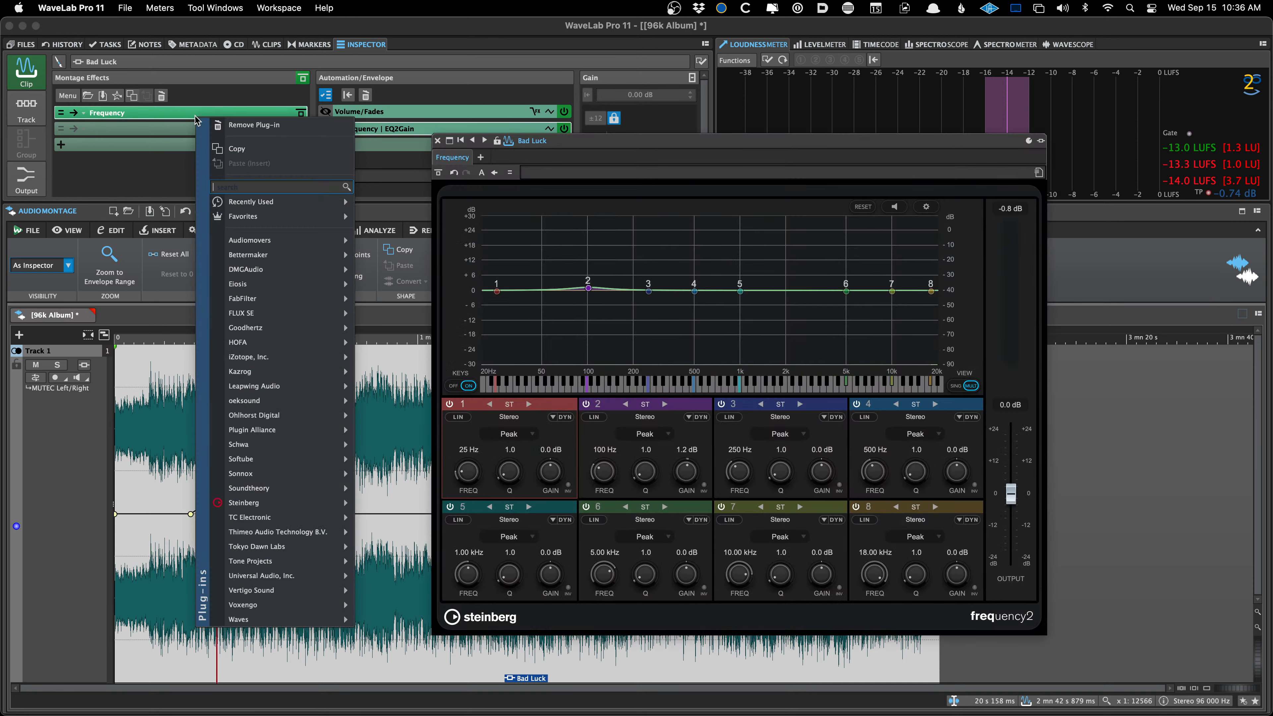
{"action": "left_click", "coordinate": [217, 125]}
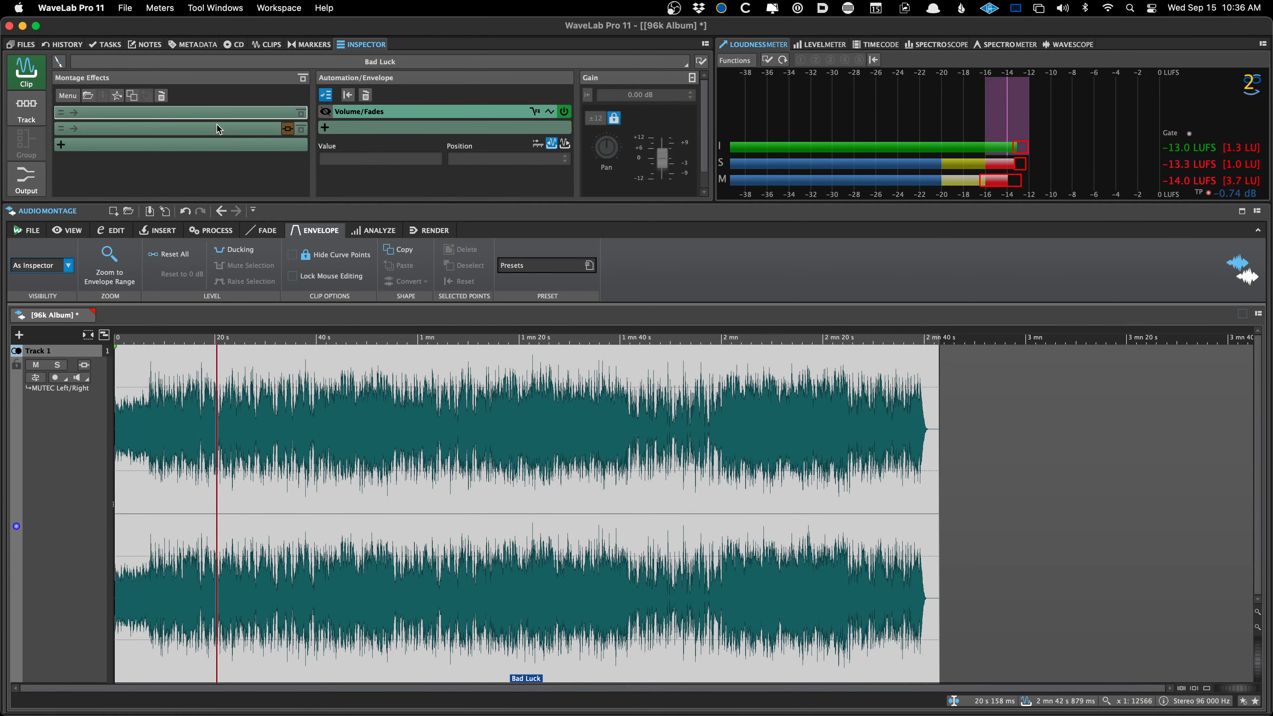
{"action": "key", "text": "super+s"}
{"action": "left_click", "coordinate": [744, 376]}
- Insert a fresh Frequency plug-in in the Bad Luck clip's first effect slot and move its window away from the Inspector
{"action": "left_click", "coordinate": [202, 113]}
{"action": "left_click", "coordinate": [384, 204]}
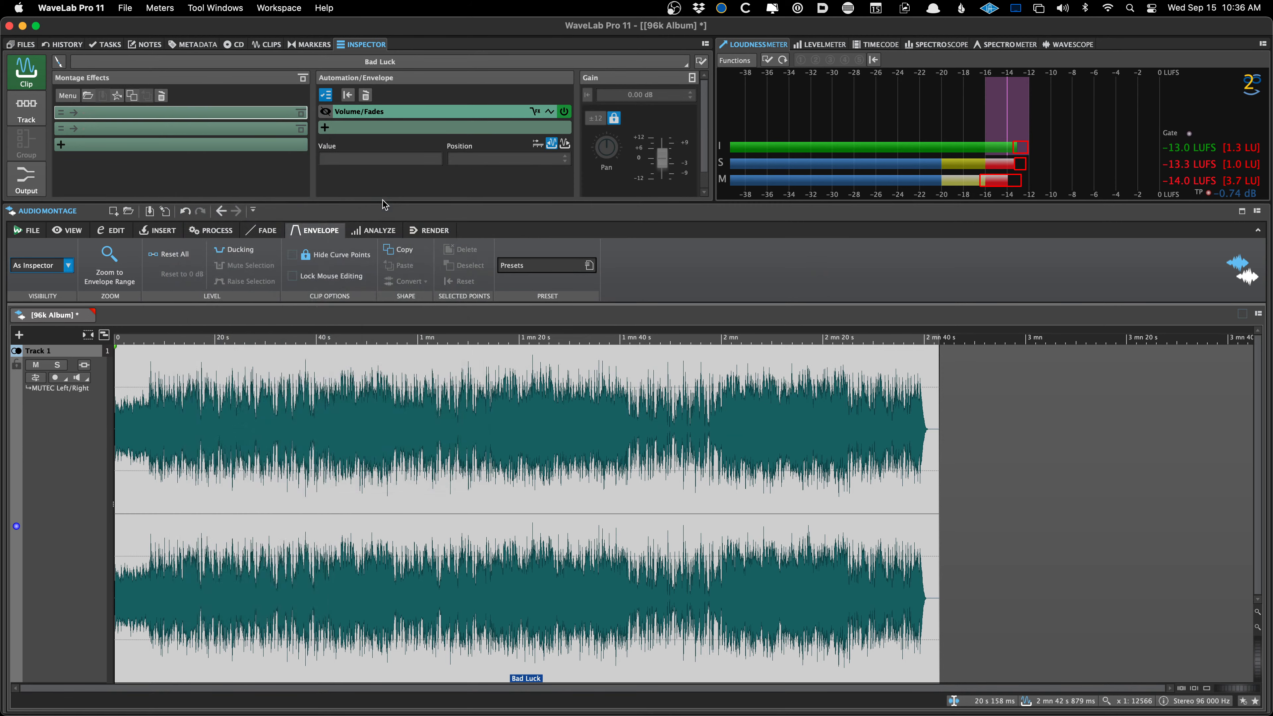
{"action": "left_click_drag", "start_coordinate": [346, 174], "coordinate": [781, 153]}
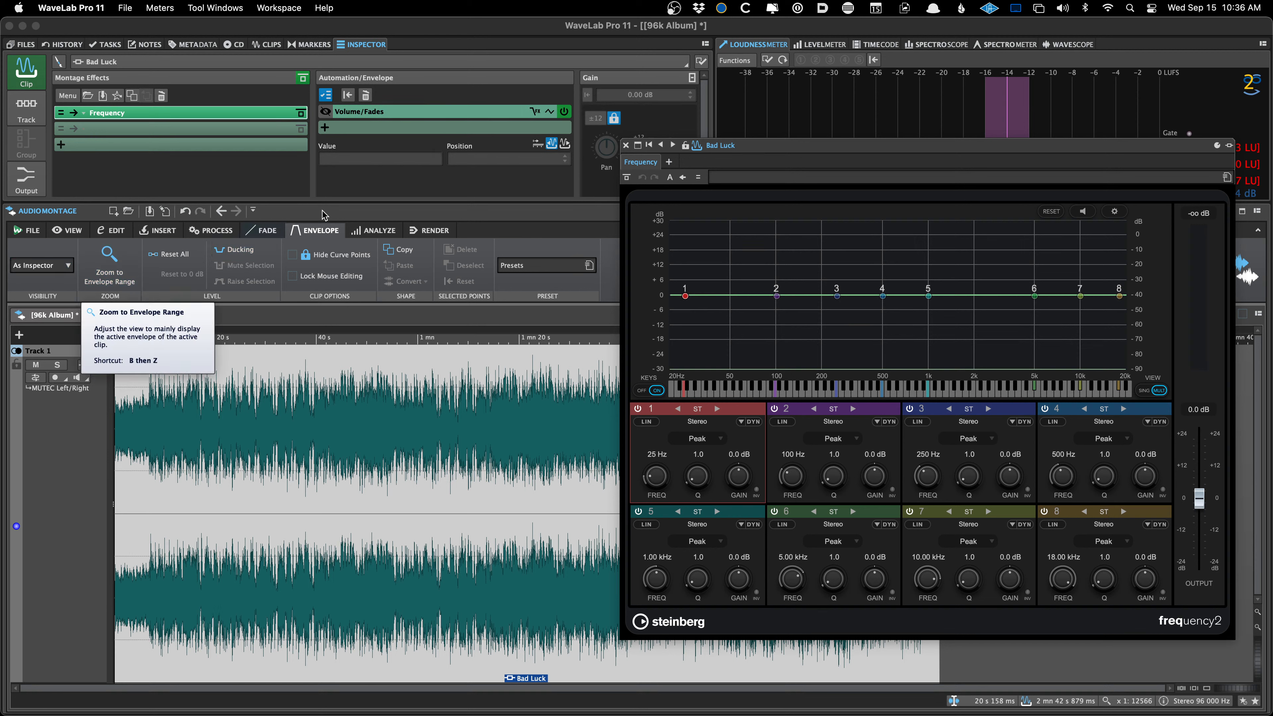
- Add a Pan automation envelope to the Bad Luck clip
{"action": "left_click", "coordinate": [51, 265]}
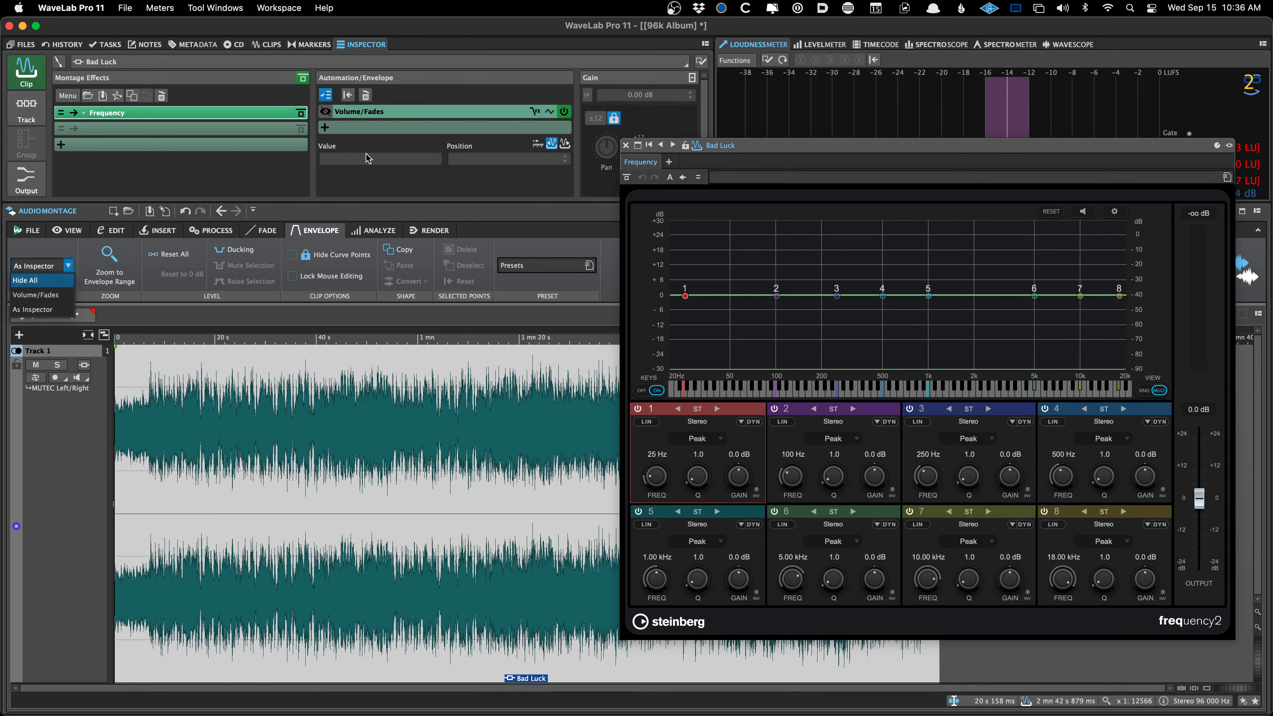
{"action": "left_click", "coordinate": [364, 128]}
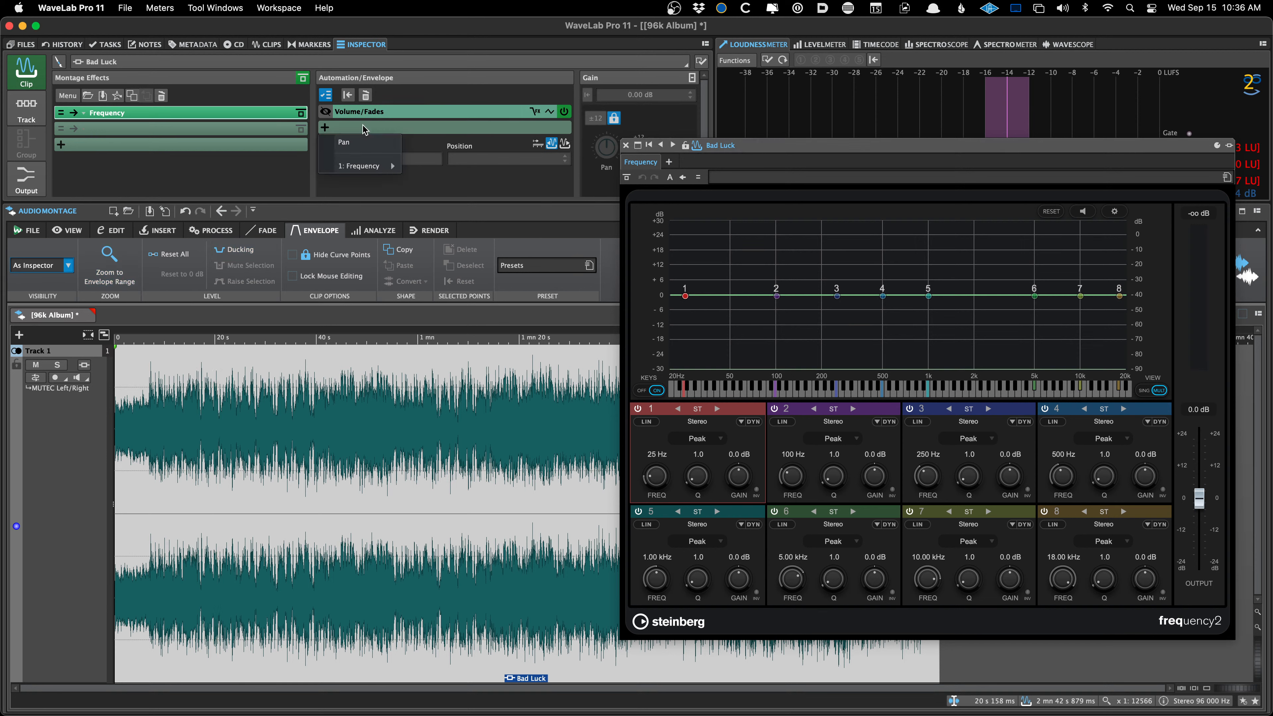
{"action": "left_click", "coordinate": [366, 146]}
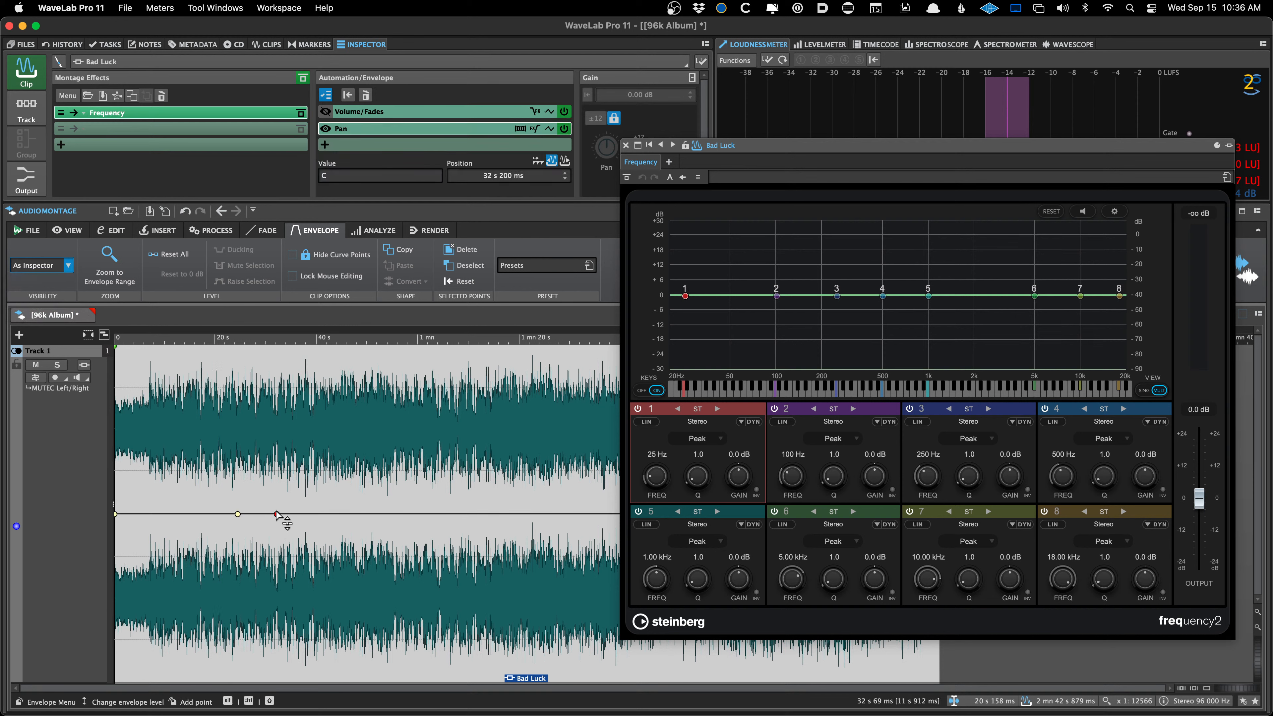
- Try adding and moving a point on the clip's Pan envelope, and undo those edits
{"action": "left_click_drag", "start_coordinate": [203, 515], "coordinate": [242, 543]}
{"action": "key", "text": "super+z"}
{"action": "key", "text": "super+z"}
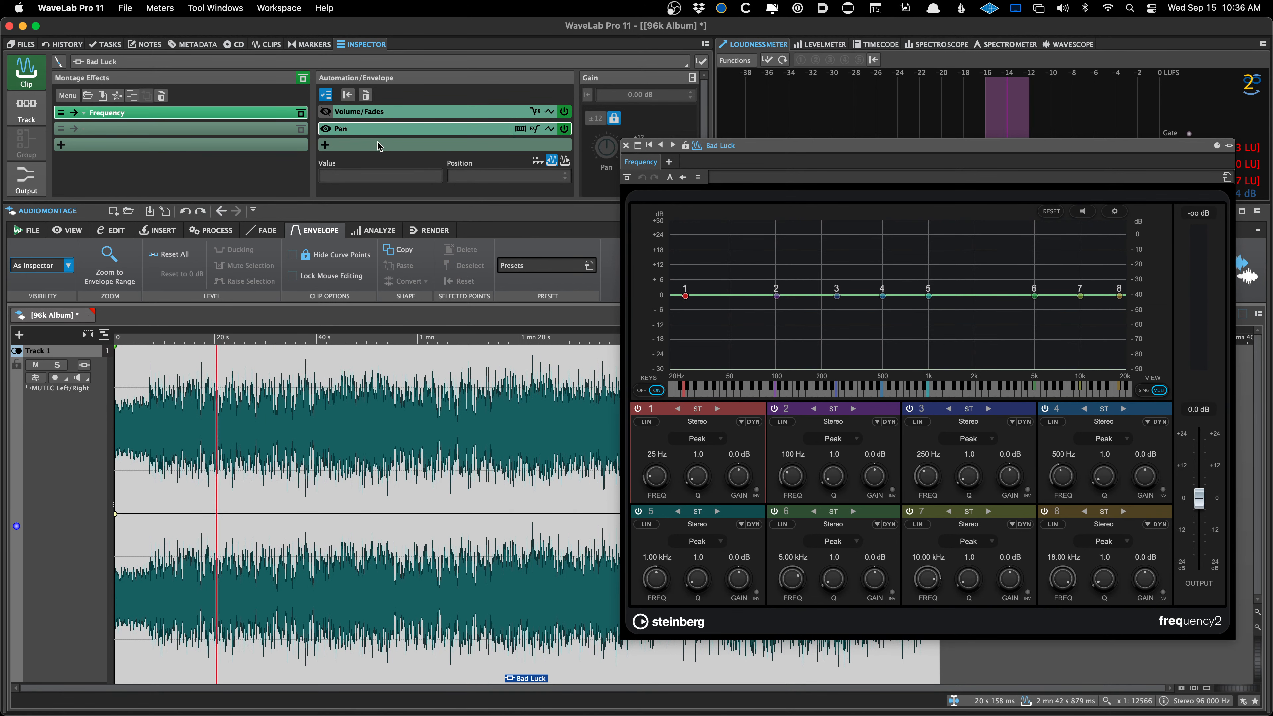
- Create a clip automation envelope for the Frequency plug-in's EQ2Gain parameter
{"action": "left_click_drag", "start_coordinate": [774, 144], "coordinate": [647, 143]}
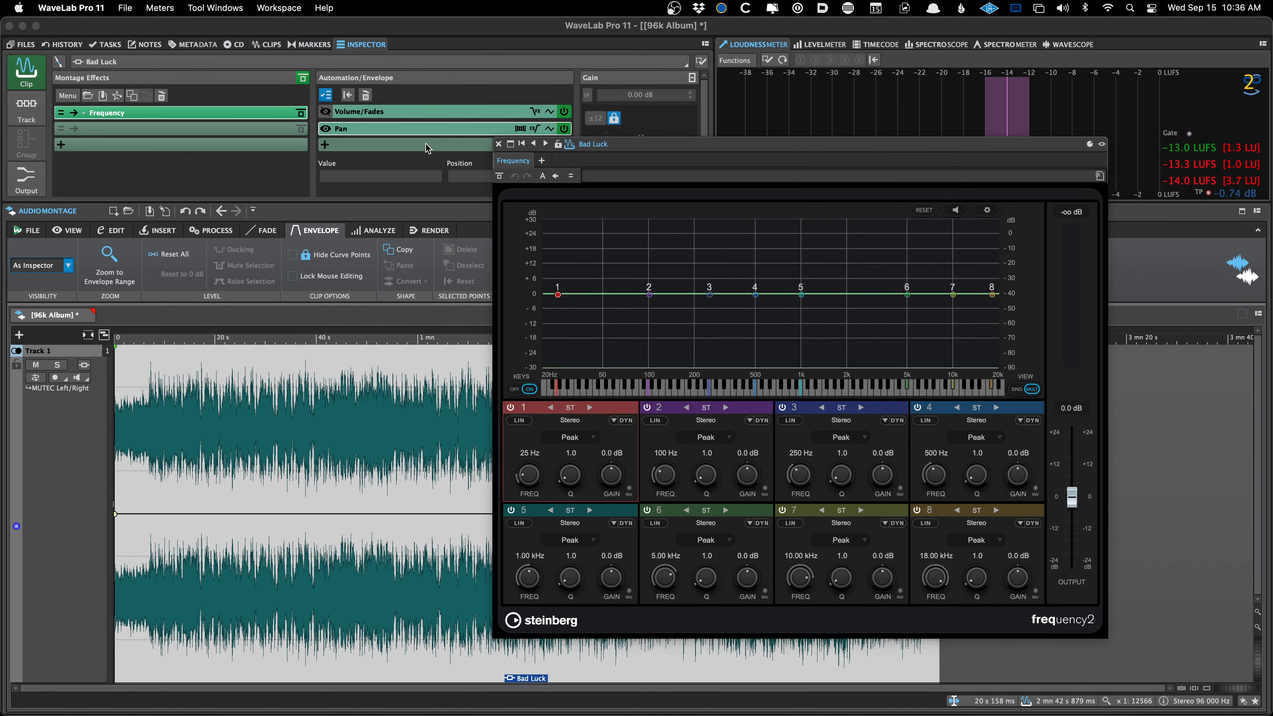
{"action": "left_click", "coordinate": [374, 150]}
{"action": "mouse_move", "coordinate": [365, 184]}
{"action": "mouse_move", "coordinate": [443, 224]}
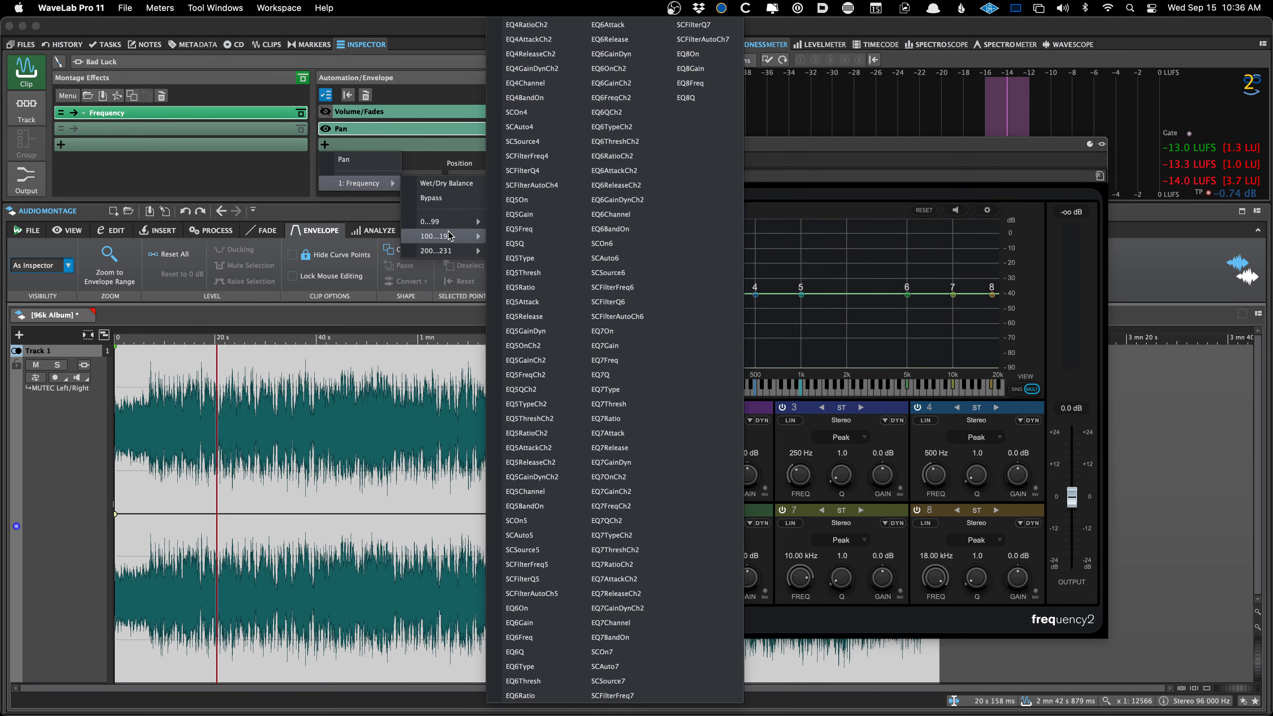
{"action": "left_click", "coordinate": [421, 156]}
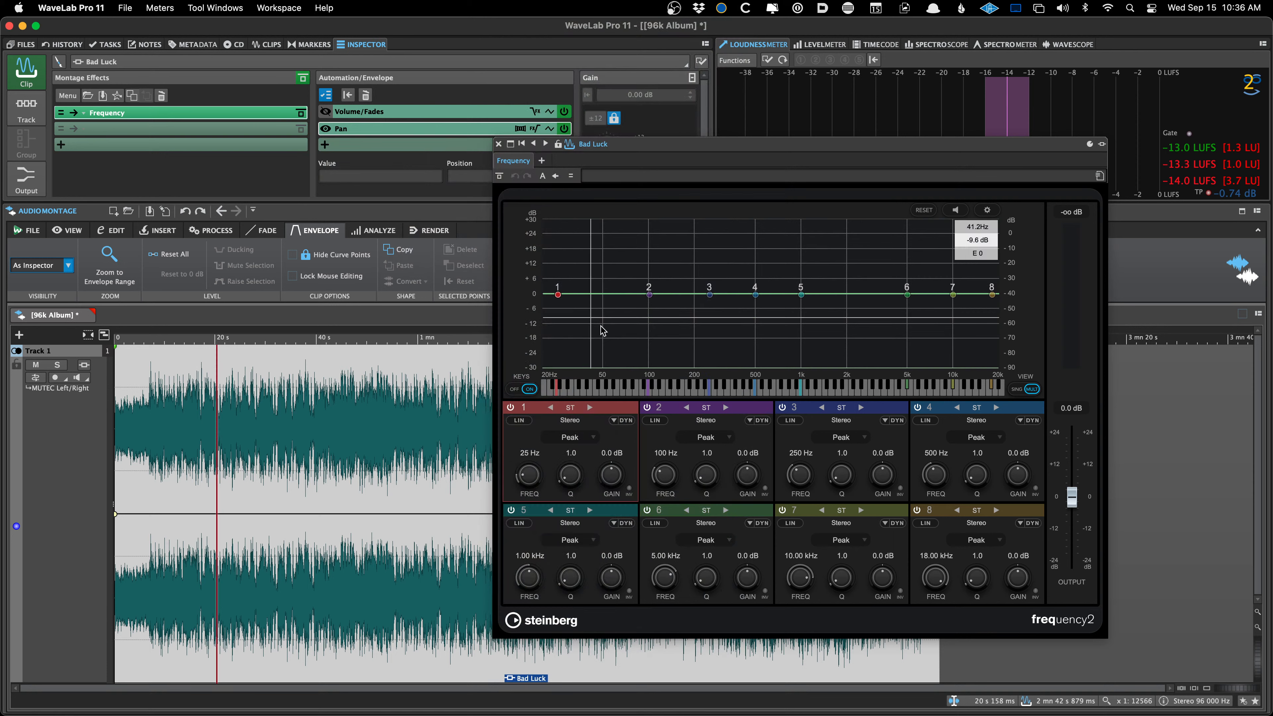
{"action": "right_click", "coordinate": [744, 475]}
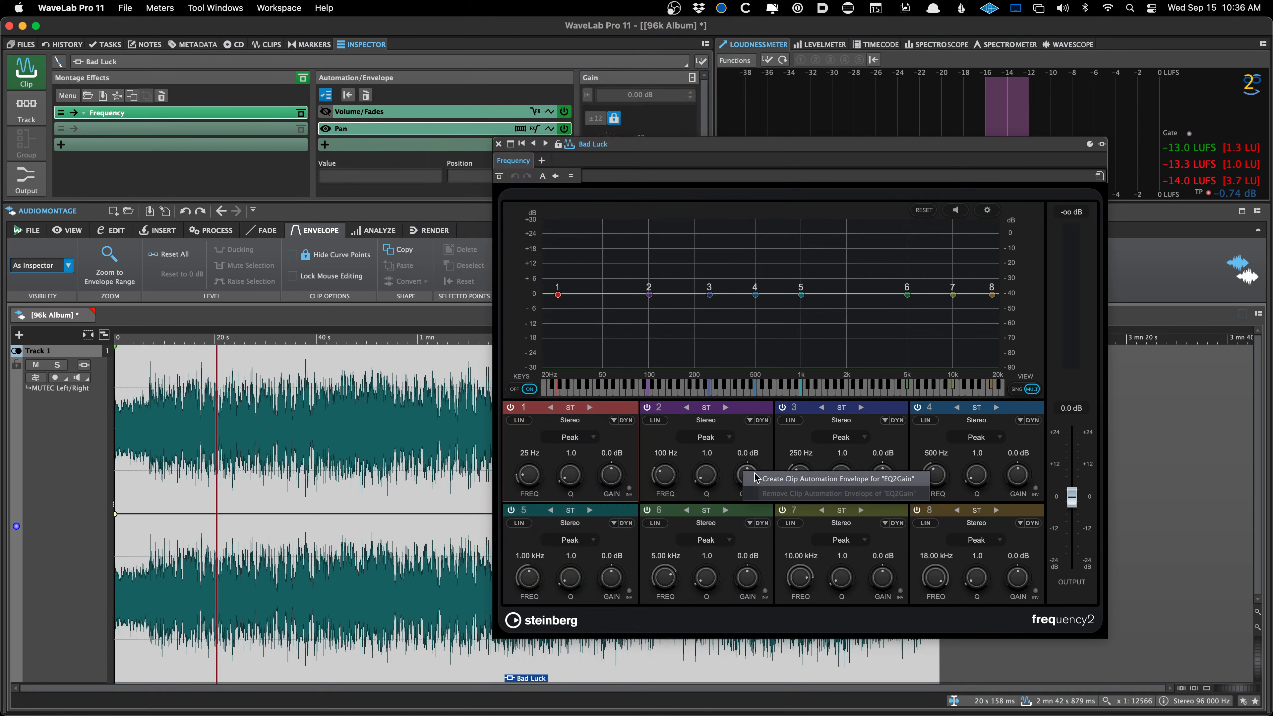
{"action": "left_click", "coordinate": [775, 480]}
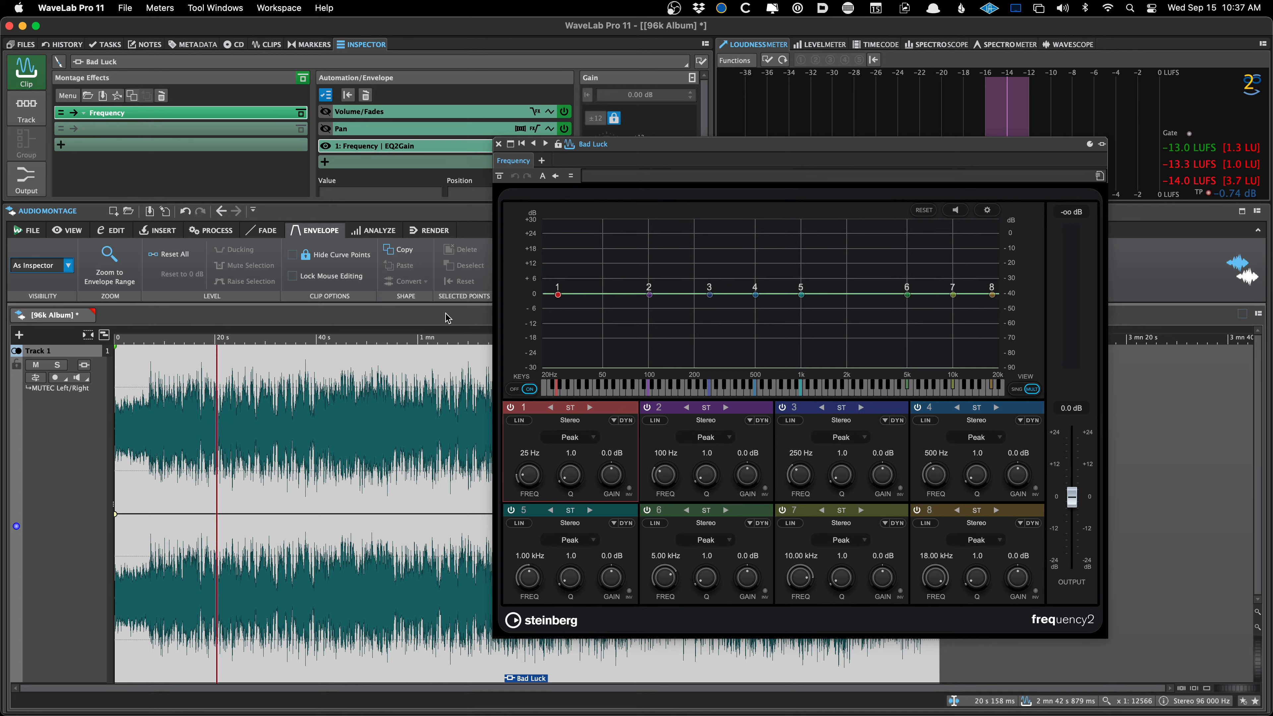
- Add points to the EQ2Gain envelope between about 18 s and 32 s, and raise the middle ones to about 4 dB
{"action": "double_click", "coordinate": [202, 514]}
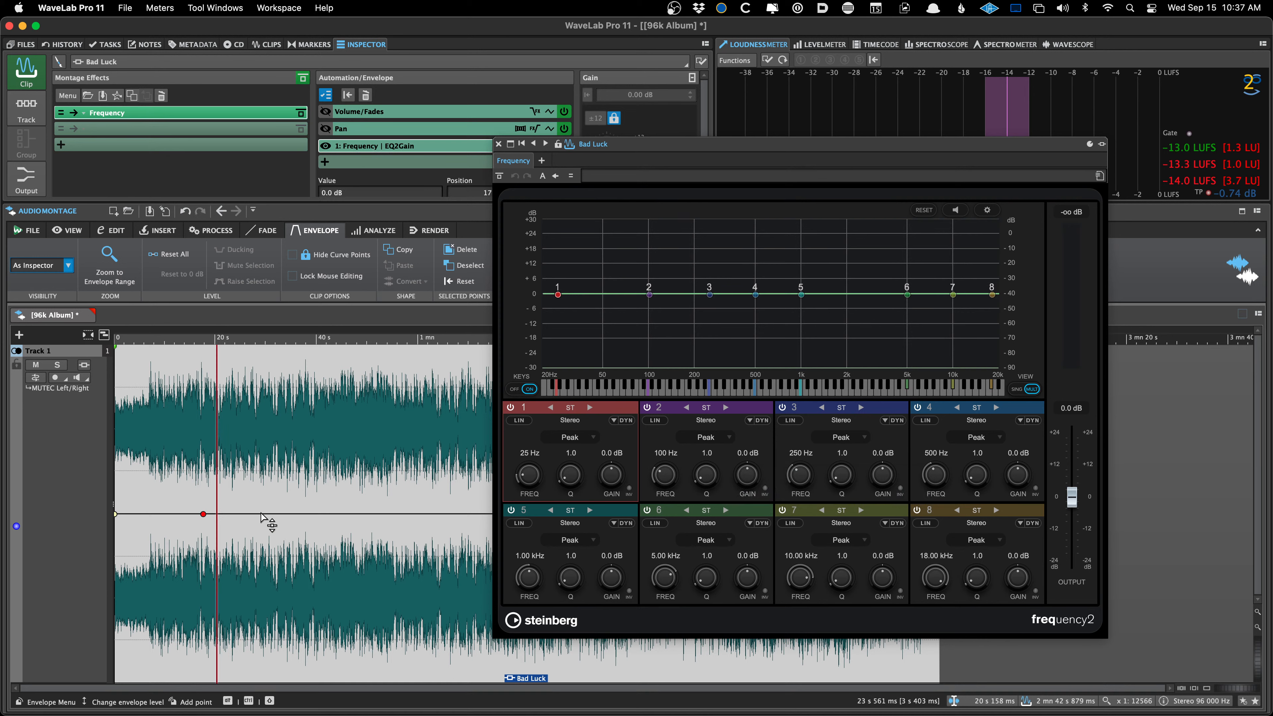
{"action": "double_click", "coordinate": [240, 513]}
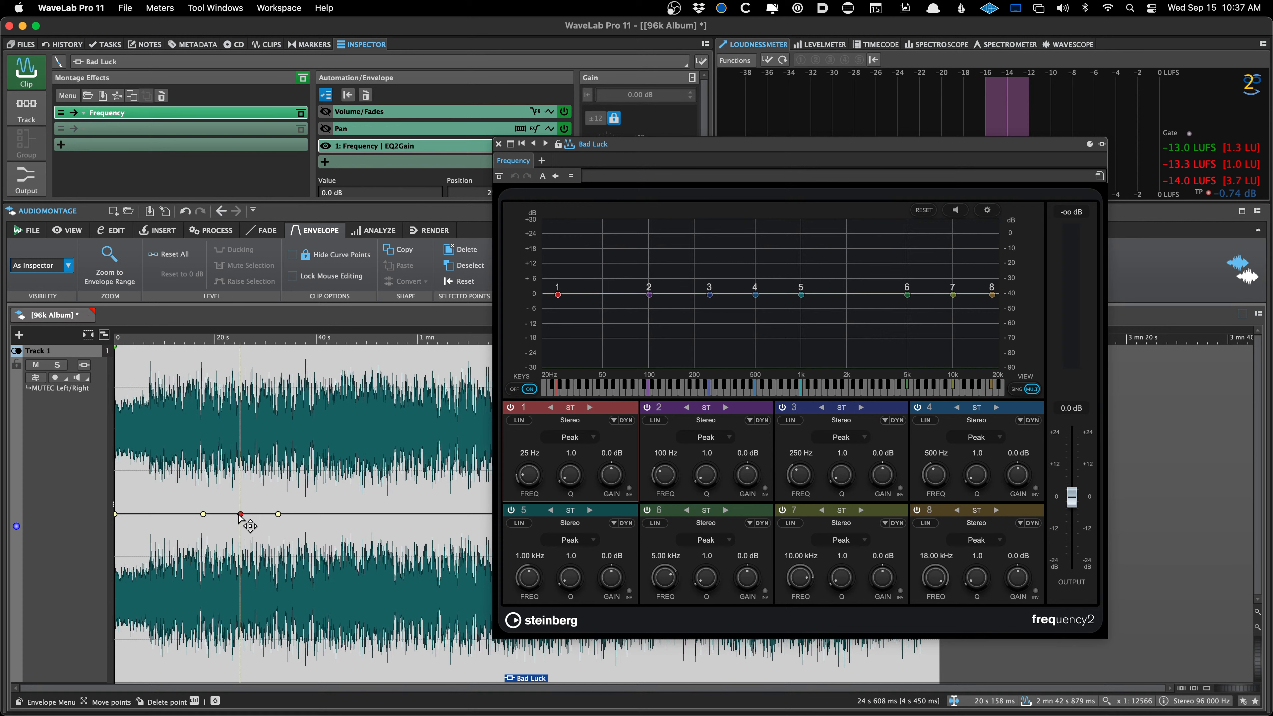
{"action": "left_click_drag", "start_coordinate": [240, 514], "coordinate": [263, 487]}
{"action": "double_click", "coordinate": [247, 499]}
- Play the clip from about 18 s across the raised EQ2Gain section, move the Frequency window off the envelope list, and stop playback
{"action": "key", "text": "space"}
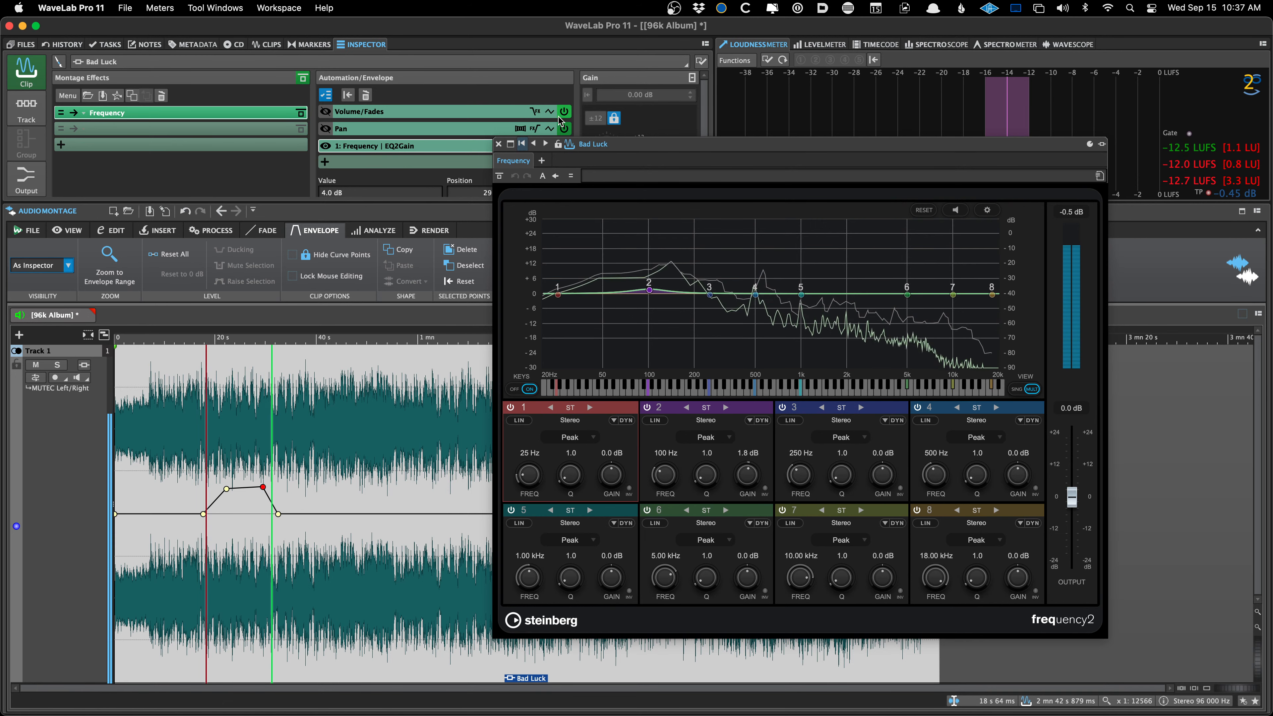
{"action": "left_click_drag", "start_coordinate": [561, 145], "coordinate": [652, 105]}
{"action": "left_click", "coordinate": [326, 487]}
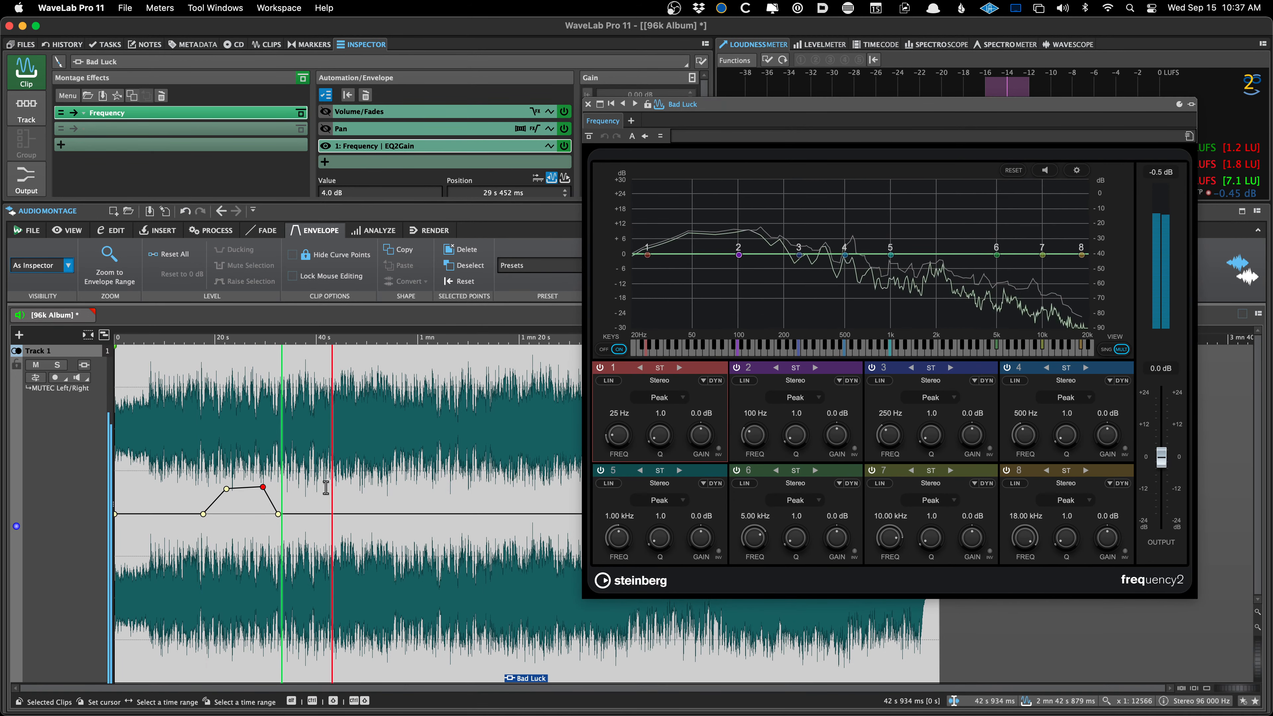
{"action": "key", "text": "space"}
- Try raising the EQ2Gain envelope to about 3.5 dB over a time selection from about 42 s to 54 s, and undo it
{"action": "left_click_drag", "start_coordinate": [311, 487], "coordinate": [384, 489]}
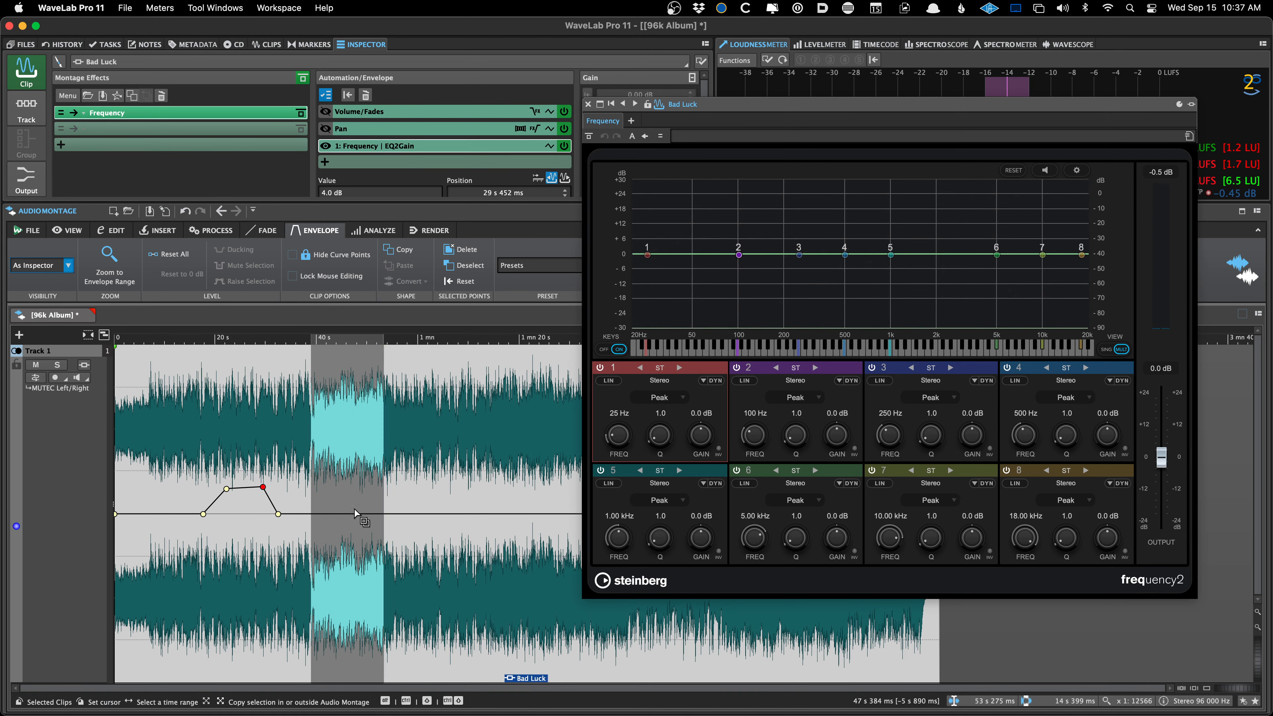
{"action": "left_click", "coordinate": [401, 500]}
{"action": "left_click_drag", "start_coordinate": [357, 500], "coordinate": [425, 507]}
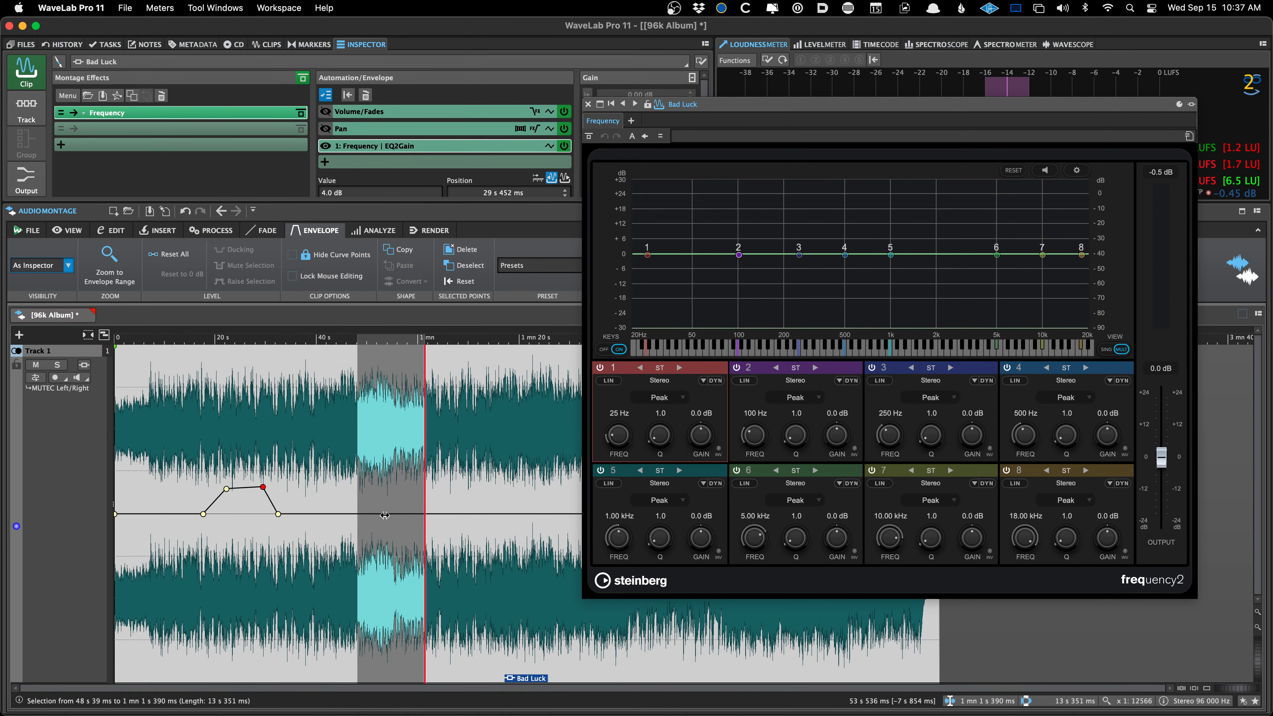
{"action": "left_click_drag", "start_coordinate": [326, 500], "coordinate": [352, 512]}
{"action": "left_click_drag", "start_coordinate": [349, 552], "coordinate": [341, 491]}
{"action": "scroll", "coordinate": [334, 499], "scroll_direction": "up", "scroll_amount": 6}
{"action": "scroll", "coordinate": [333, 500], "scroll_direction": "down", "scroll_amount": 3}
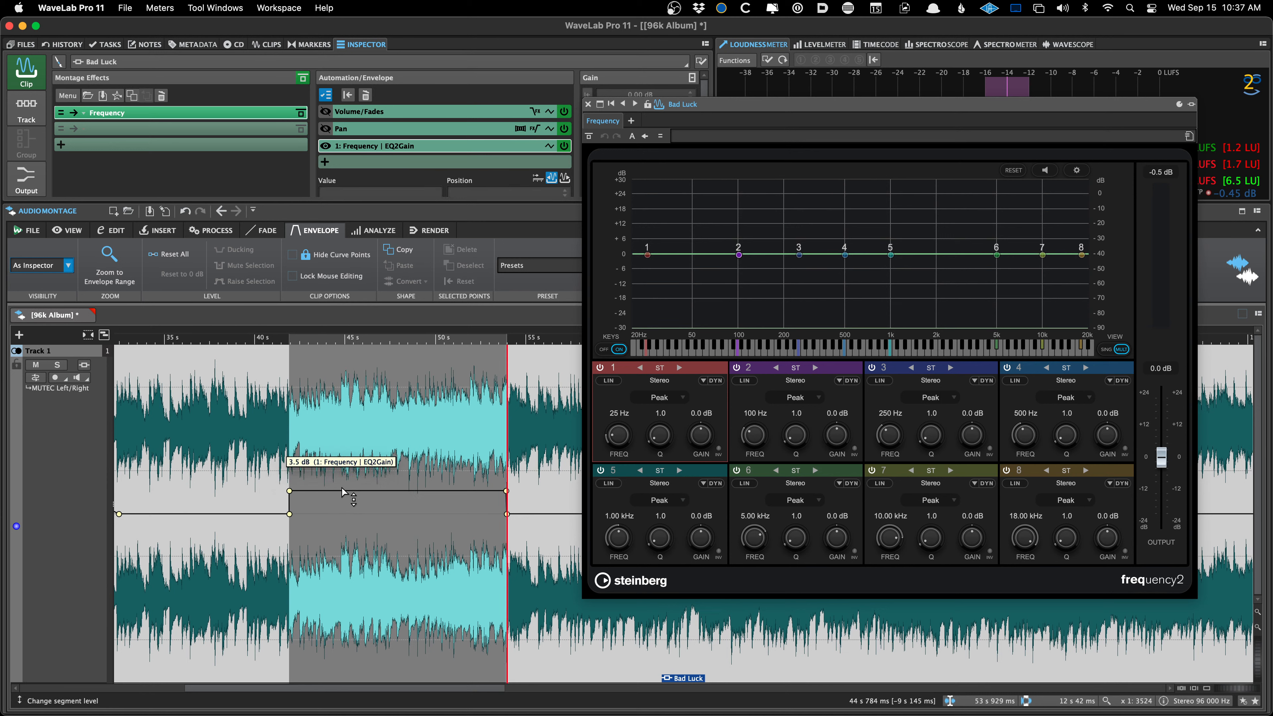
{"action": "key", "text": "super+z"}
{"action": "key", "text": "super+z"}
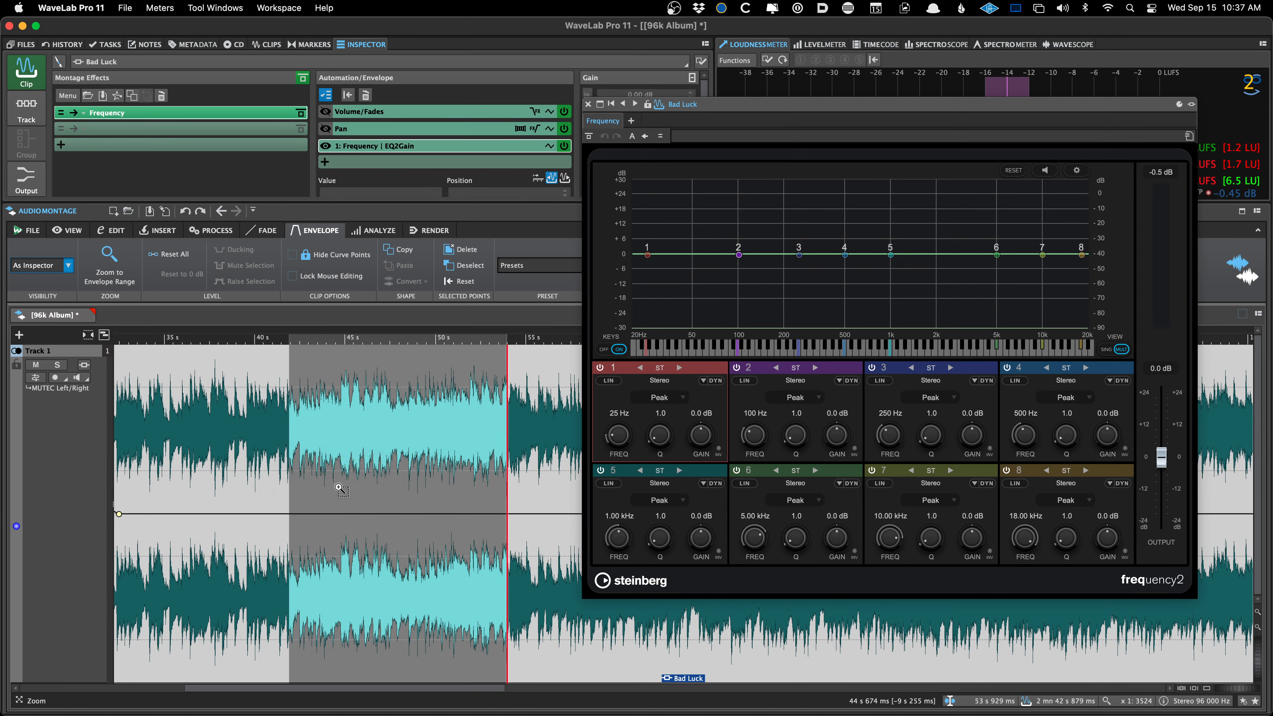
- Try raising the EQ2Gain envelope with sloped sides inside the time selection, and undo the attempts
{"action": "key", "text": "super+shift+z"}
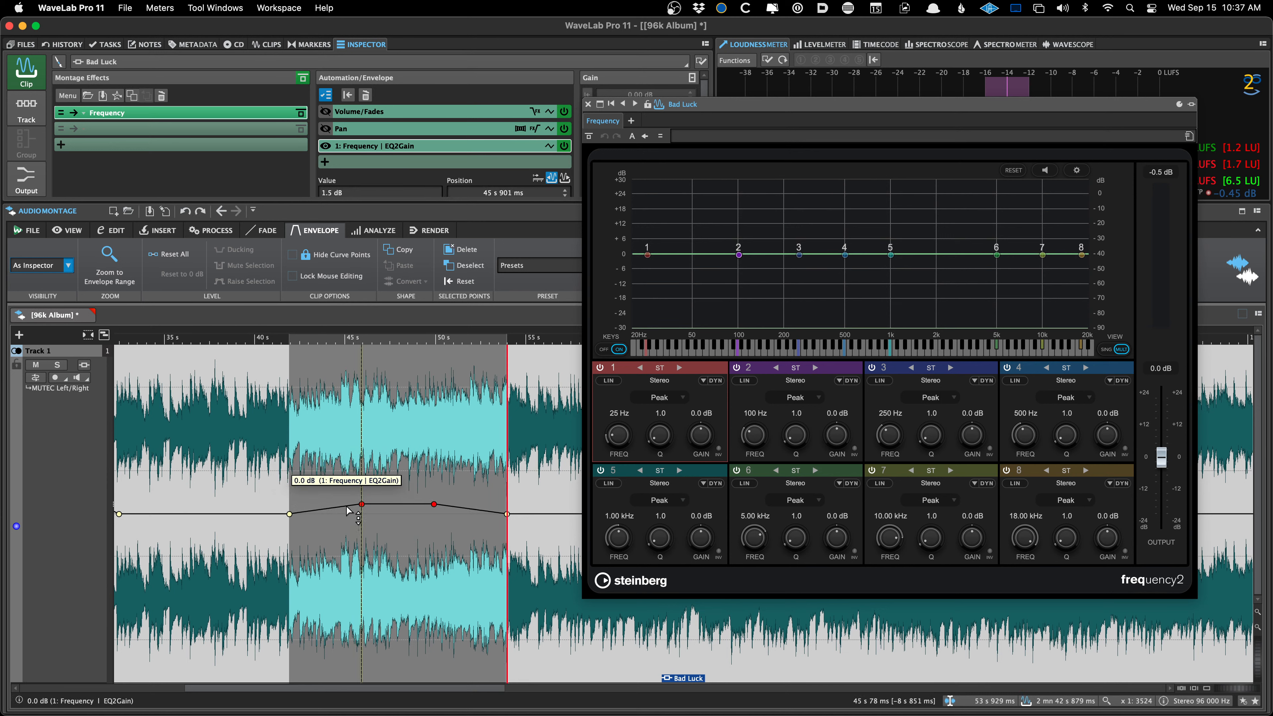
{"action": "left_click_drag", "start_coordinate": [349, 503], "coordinate": [381, 489]}
{"action": "key", "text": "super+z"}
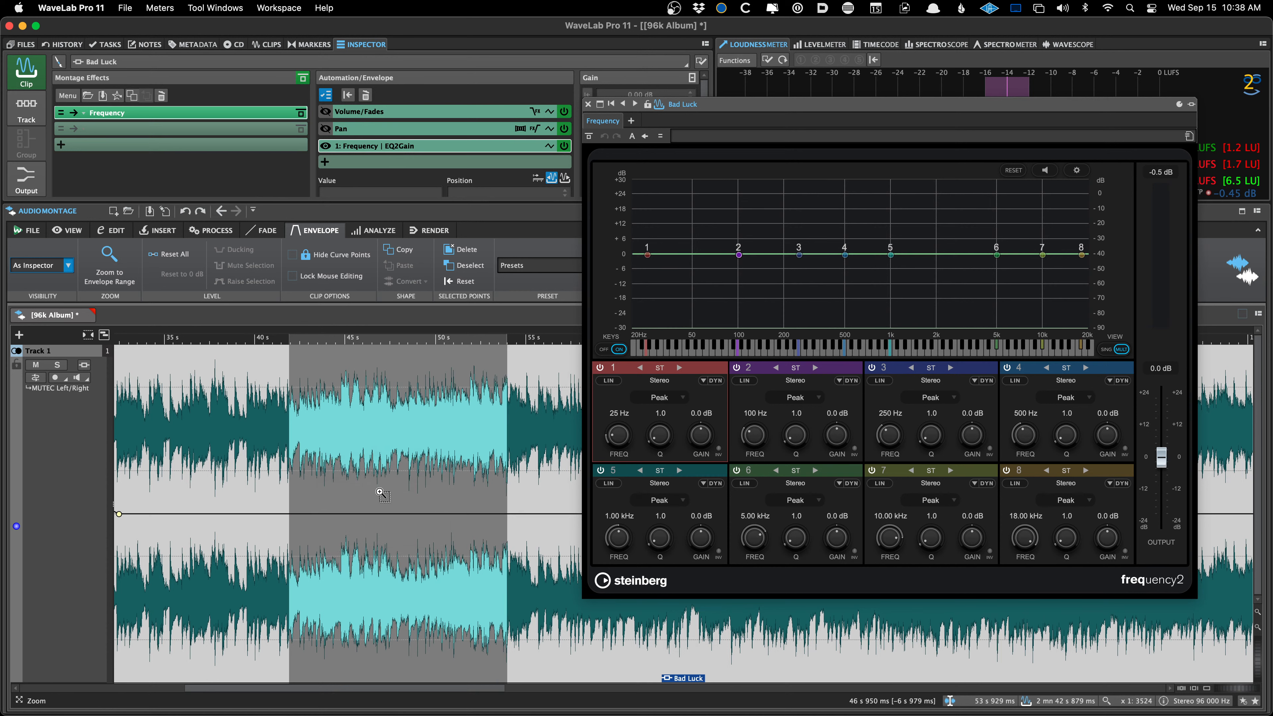
{"action": "left_click_drag", "start_coordinate": [382, 511], "coordinate": [386, 475]}
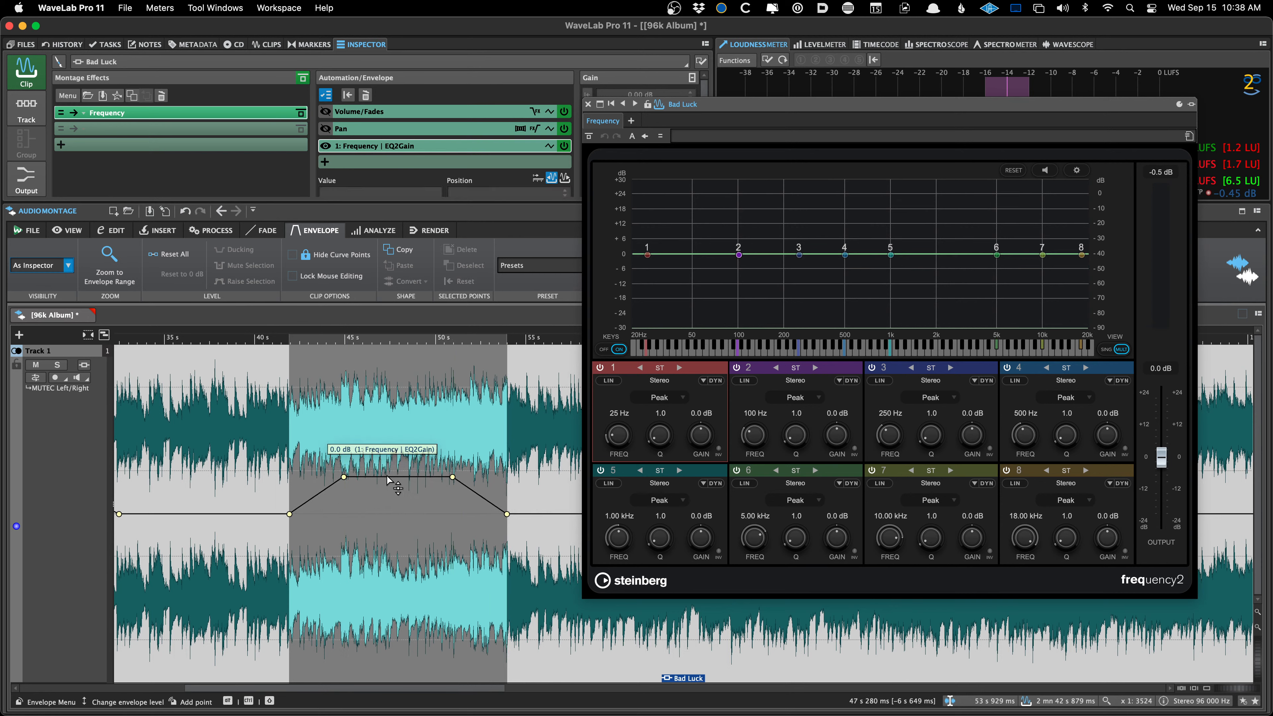
{"action": "key", "text": "super+z"}
- Select about 42.7 s to 50.9 s and add an EQ2Gain envelope point there, lowered to about -3.3 dB near 46.5 s
{"action": "left_click", "coordinate": [368, 482]}
{"action": "left_click_drag", "start_coordinate": [303, 493], "coordinate": [450, 509]}
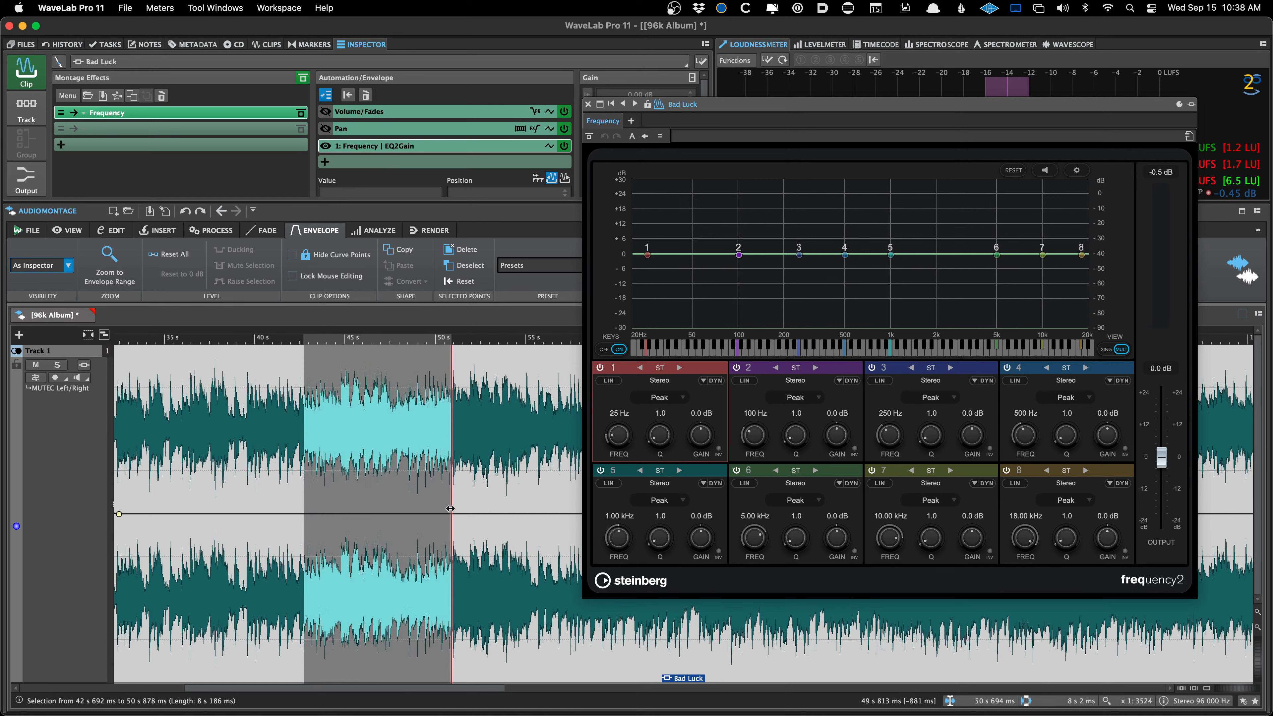
{"action": "double_click", "coordinate": [368, 513]}
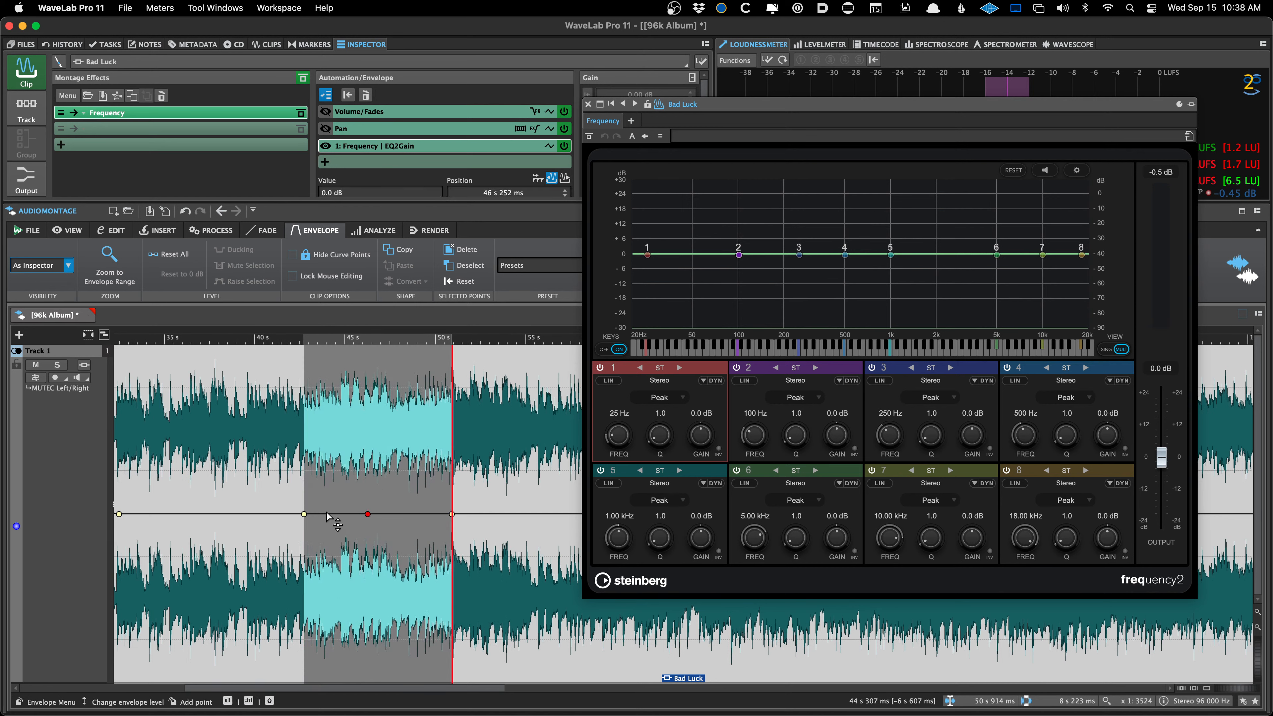
{"action": "mouse_move", "coordinate": [367, 514]}
{"action": "left_mouse_down"}
{"action": "mouse_move", "coordinate": [370, 461]}
{"action": "mouse_move", "coordinate": [370, 536]}
{"action": "left_mouse_up"}
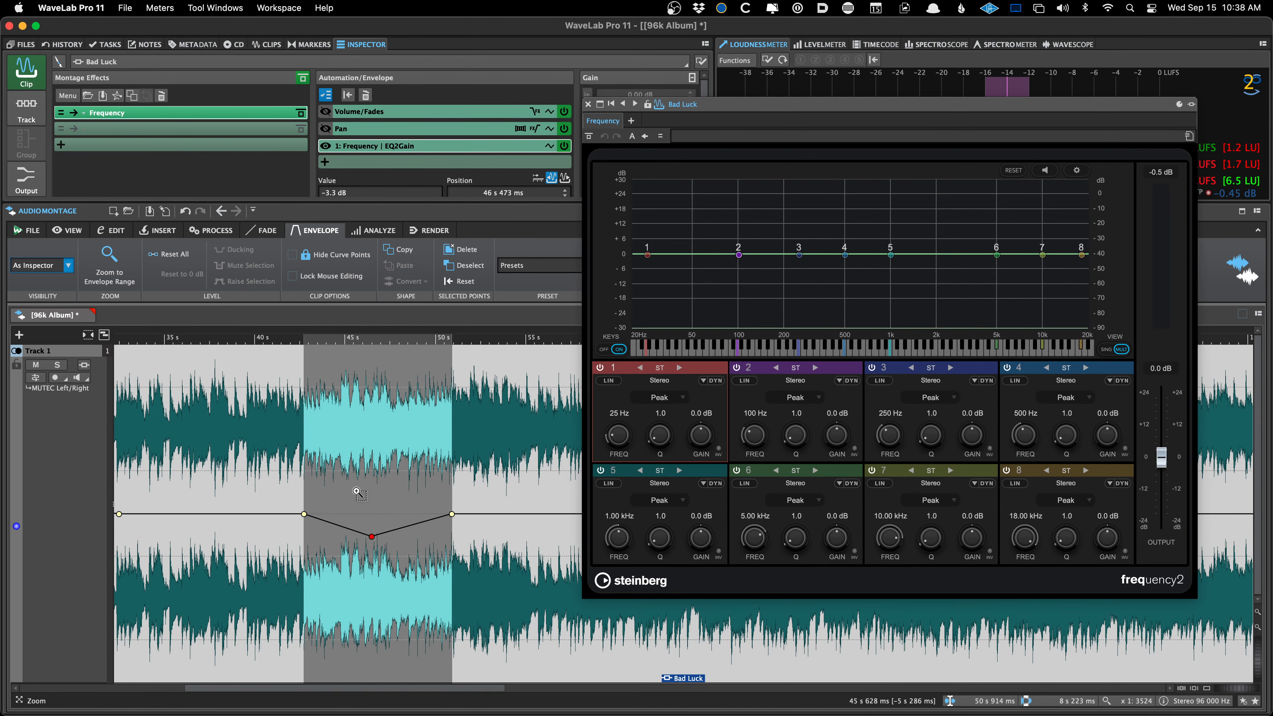
- Display the Pan and Volume/Fades envelopes one at a time, and return the display to the EQ2Gain envelope
{"action": "scroll", "coordinate": [358, 501], "scroll_direction": "down", "scroll_amount": 5}
{"action": "left_click_drag", "start_coordinate": [713, 106], "coordinate": [732, 95]}
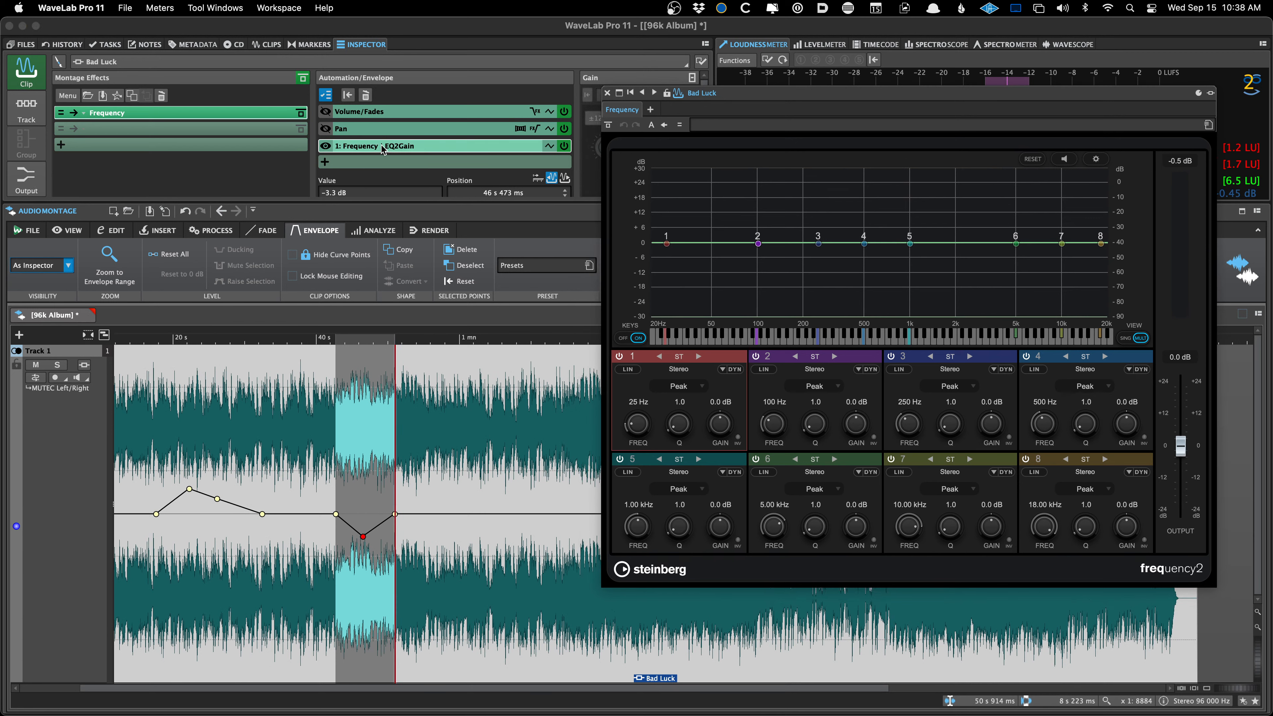
{"action": "left_click", "coordinate": [326, 128]}
{"action": "left_click", "coordinate": [326, 113]}
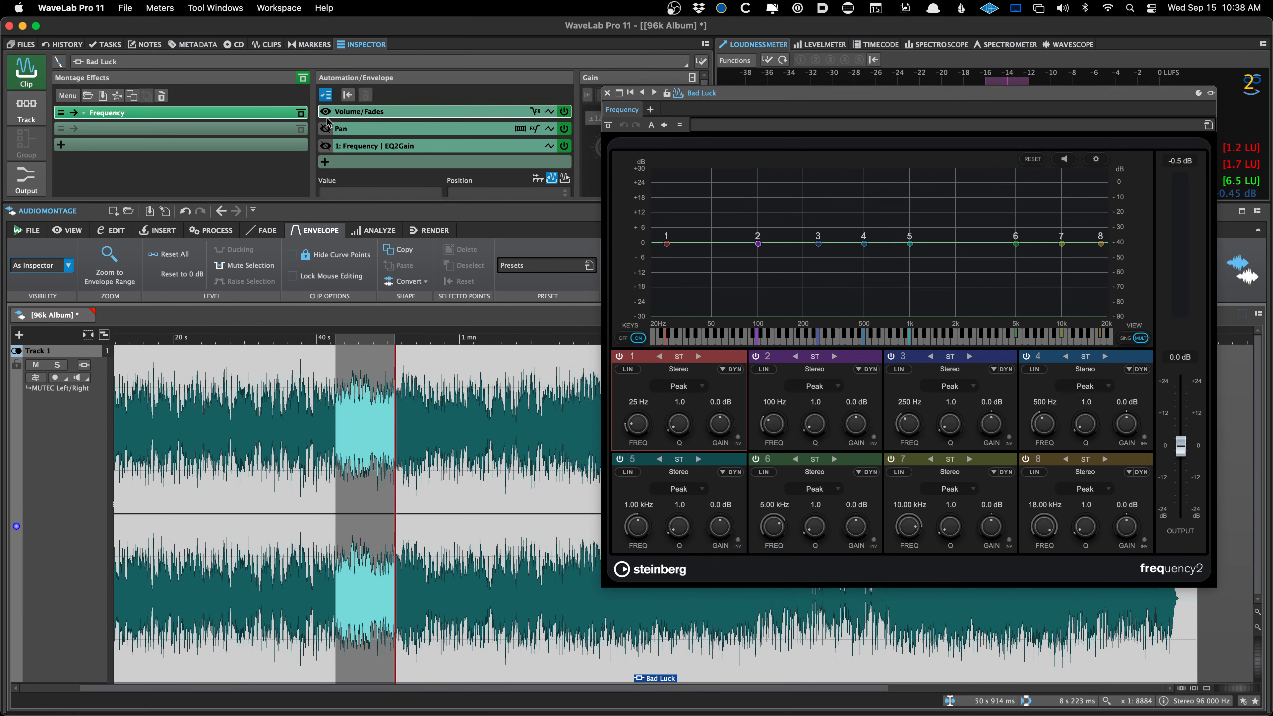
{"action": "left_click", "coordinate": [326, 128]}
{"action": "left_click", "coordinate": [326, 145]}
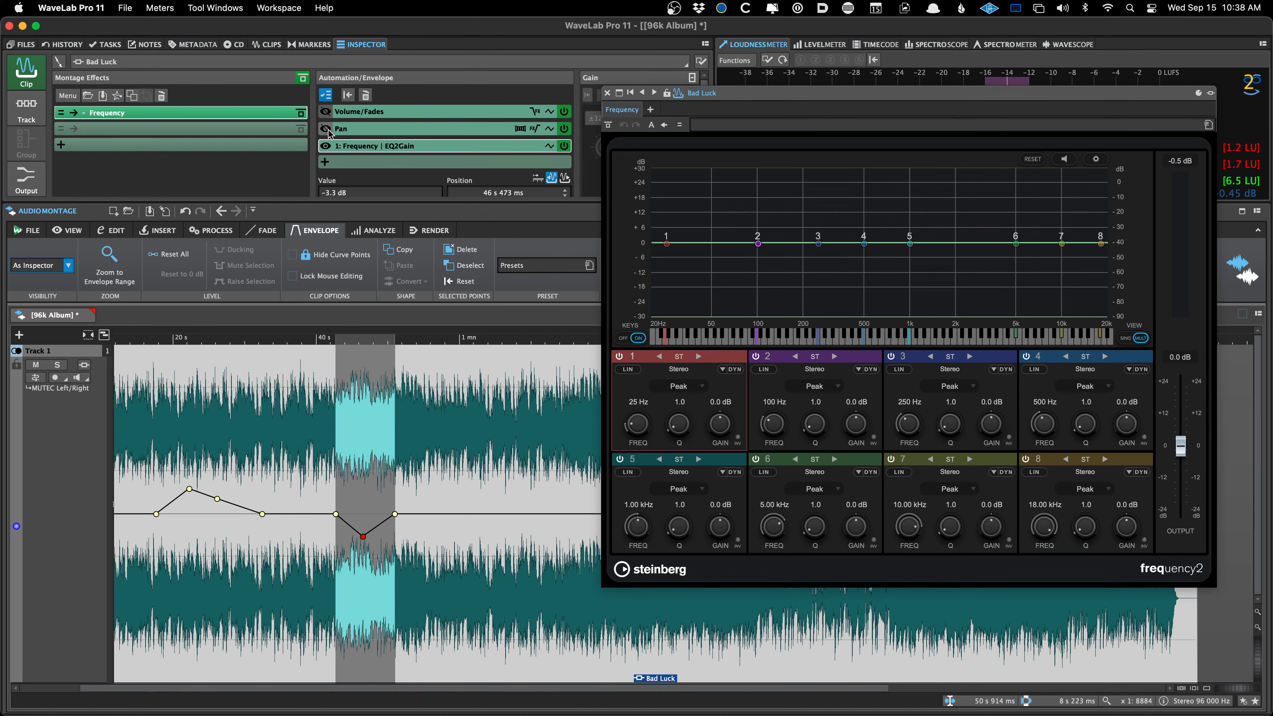
- Display all three clip envelopes together, and return to showing only EQ2Gain with the time selection cleared
{"action": "left_click", "coordinate": [326, 112]}
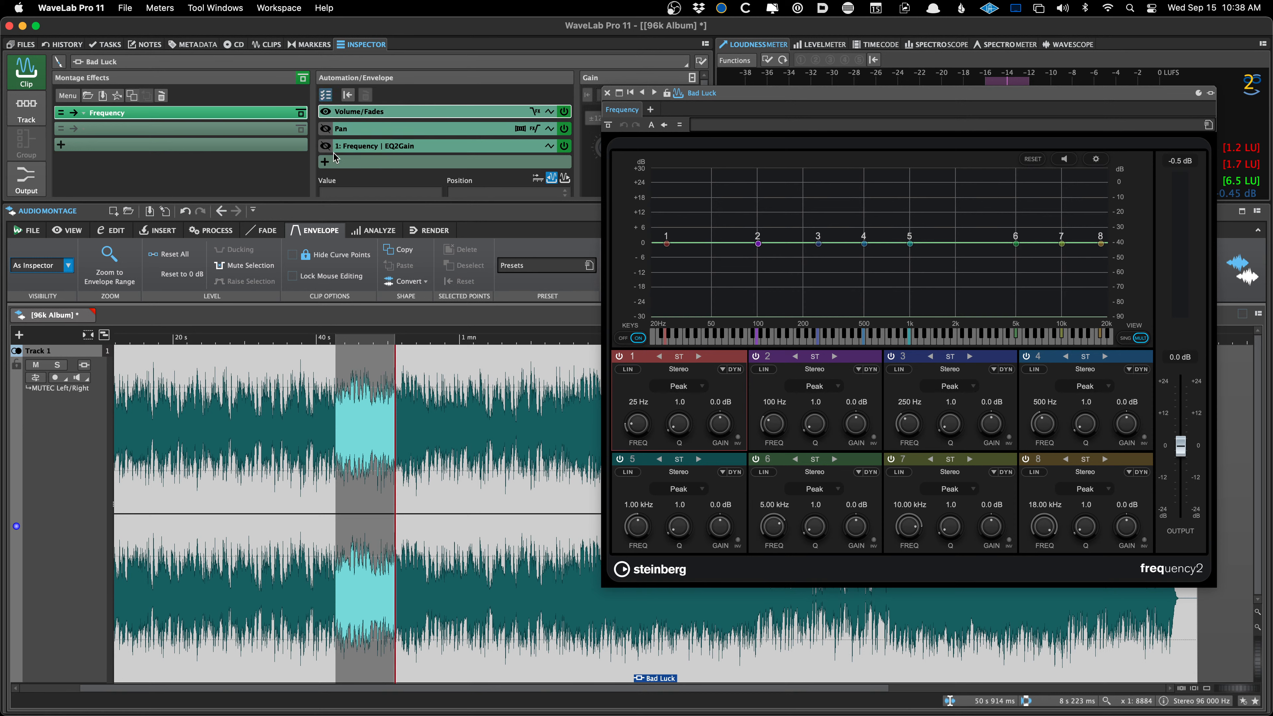
{"action": "left_click", "coordinate": [326, 131]}
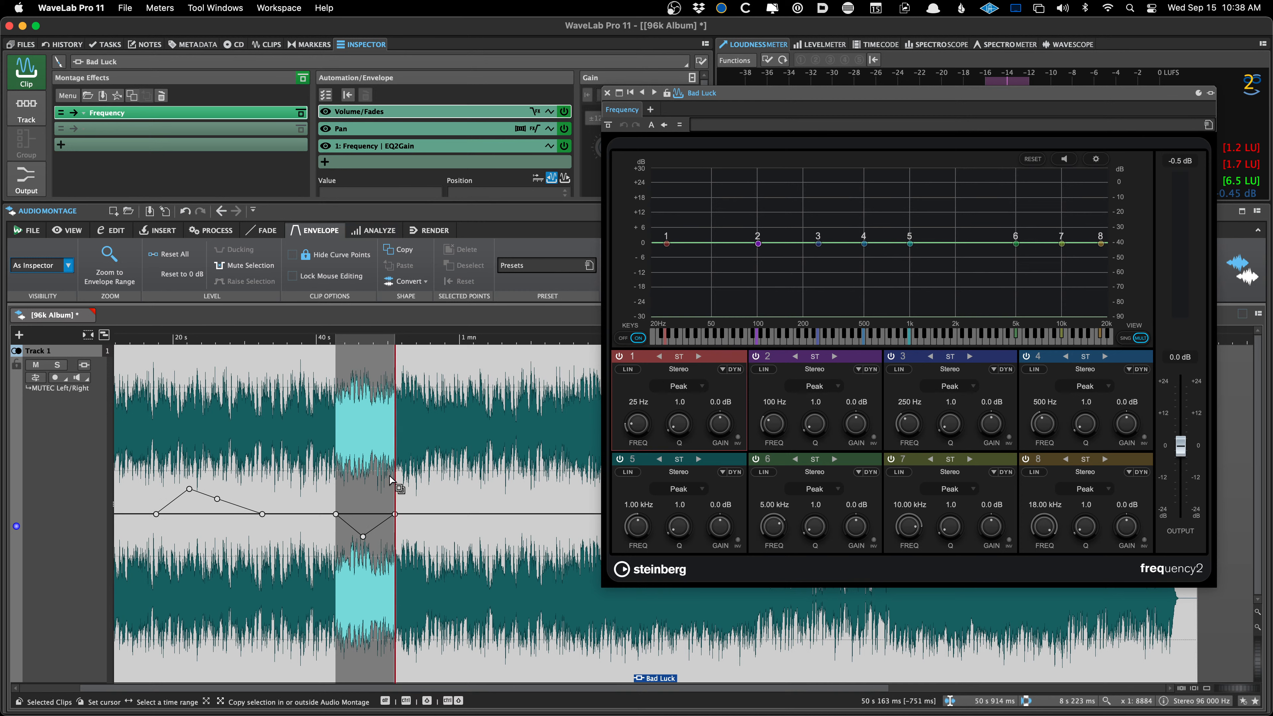
{"action": "left_click", "coordinate": [326, 95]}
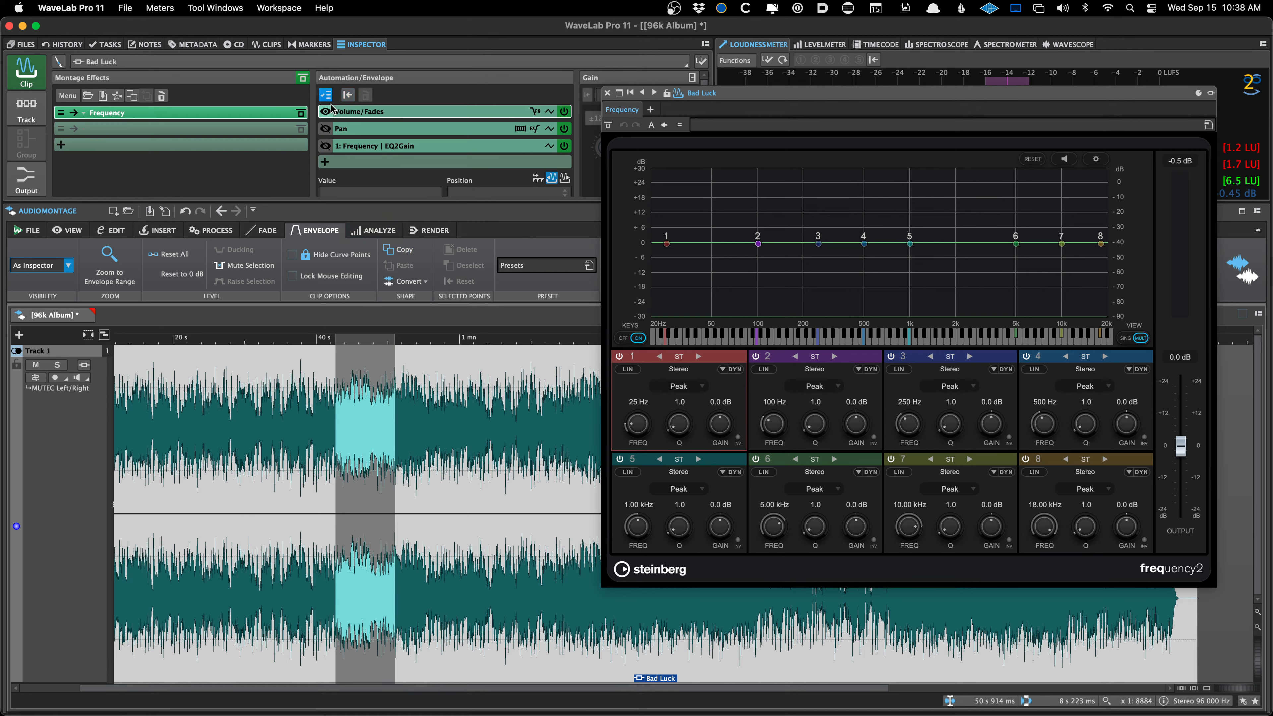
{"action": "left_click", "coordinate": [371, 145]}
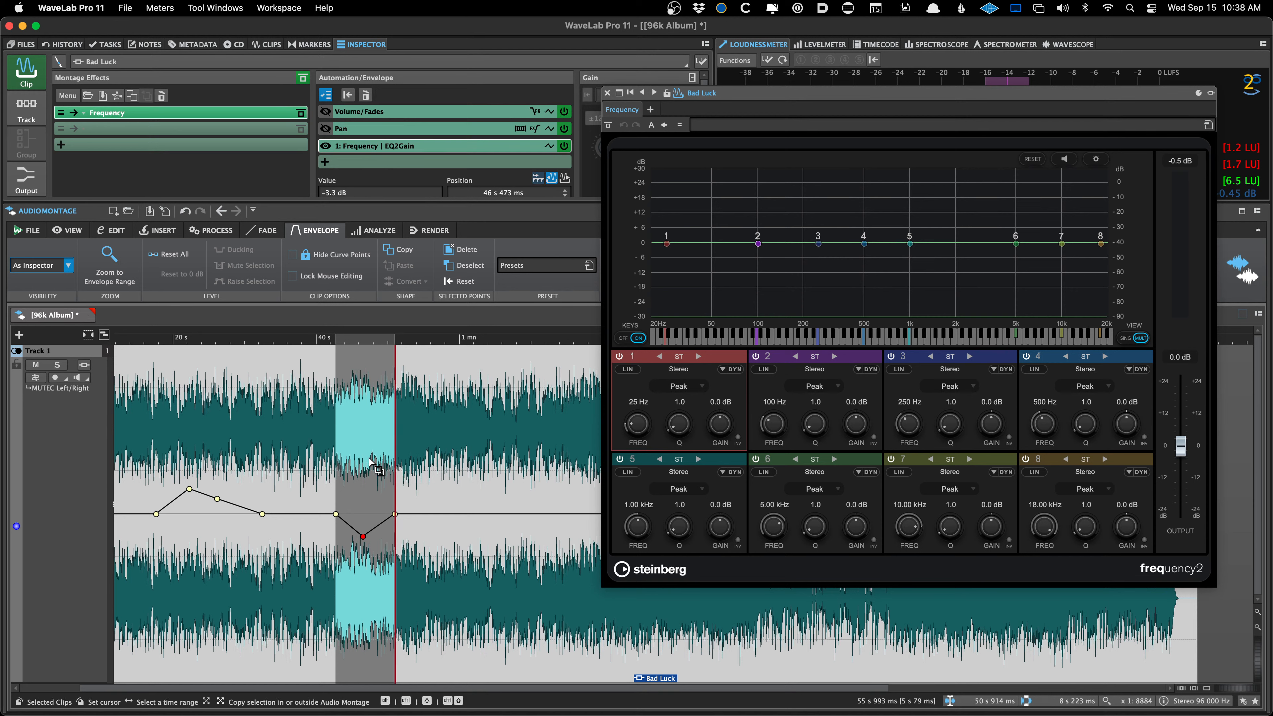
{"action": "left_click", "coordinate": [341, 462]}
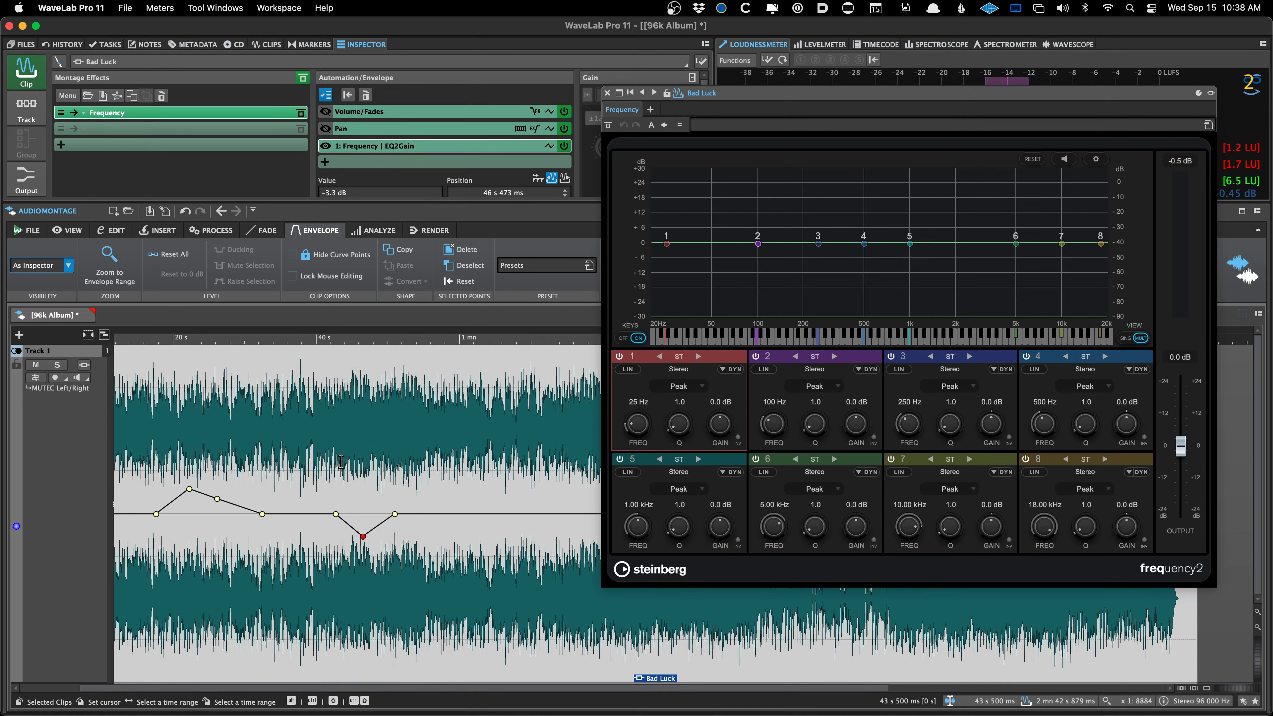
- Switch the EQ2Gain envelope off and on several times, leaving it enabled
{"action": "left_click", "coordinate": [569, 150]}
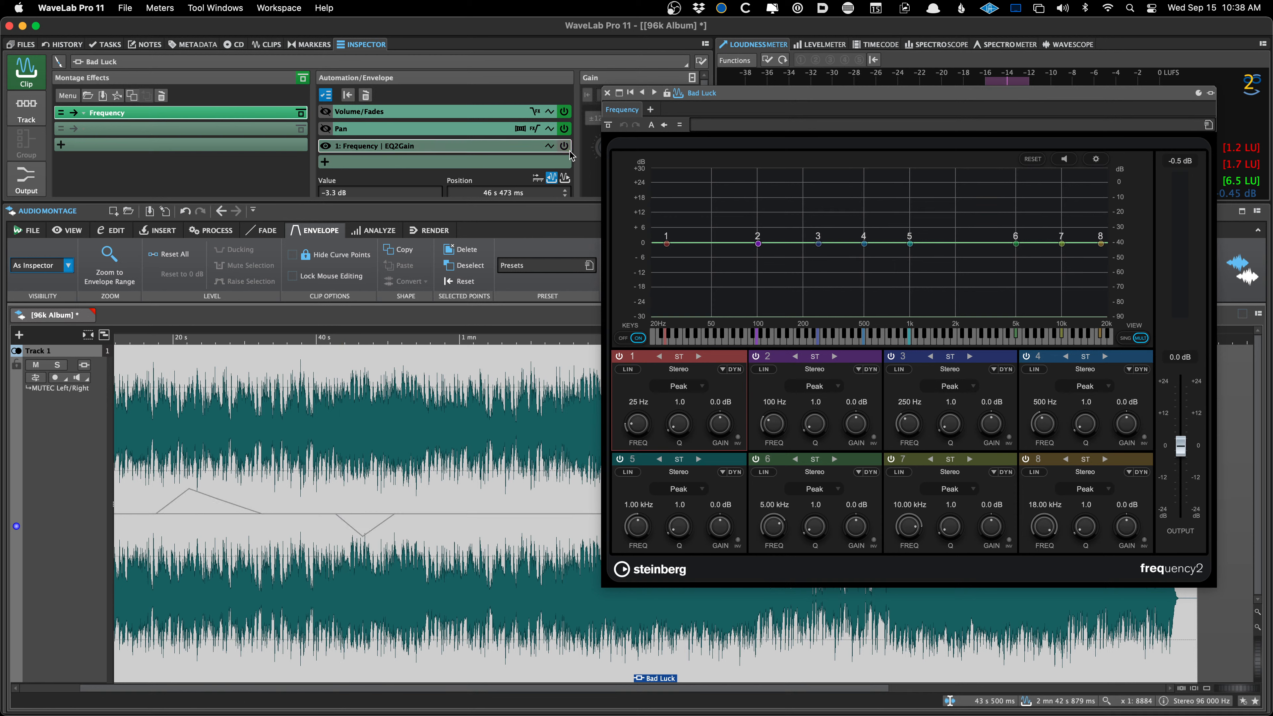
{"action": "left_click", "coordinate": [569, 150]}
{"action": "left_click", "coordinate": [569, 150]}
{"action": "left_click", "coordinate": [568, 150]}
{"action": "left_click", "coordinate": [568, 150]}
{"action": "left_click", "coordinate": [569, 150]}
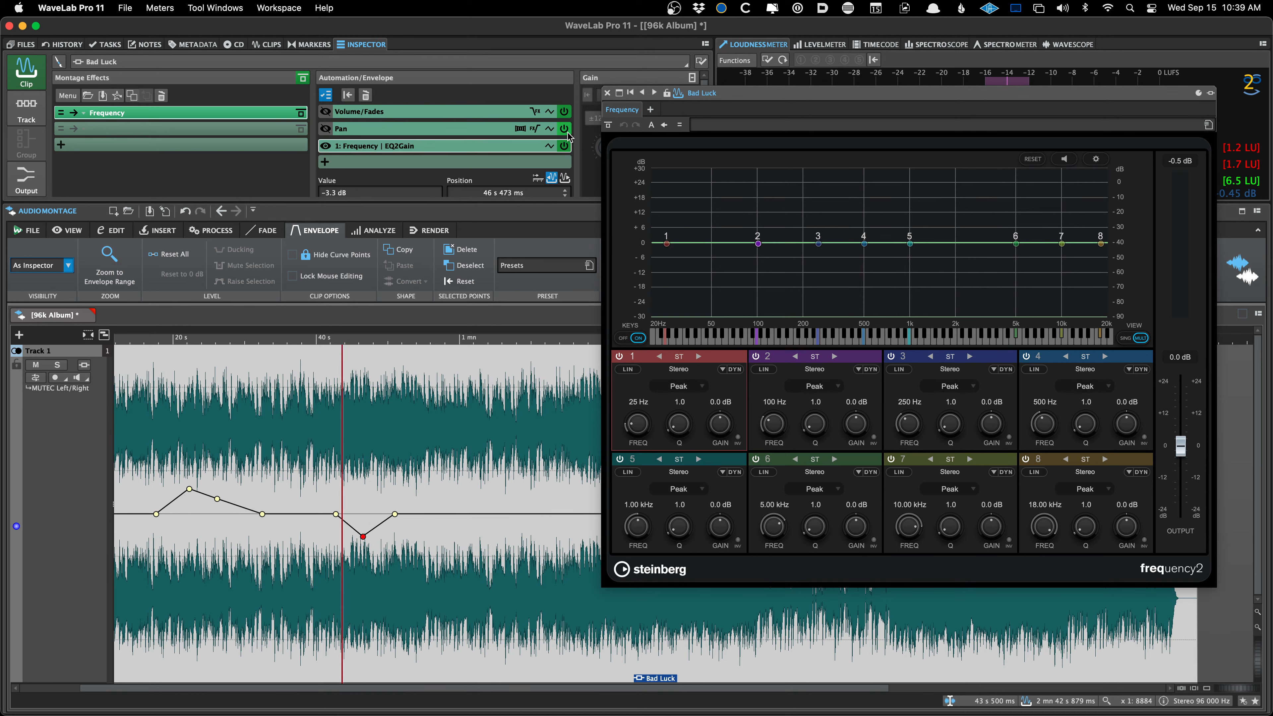
- Toggle smoothing on the EQ2Gain envelope several times, leaving the smoothed curve on
{"action": "left_click", "coordinate": [548, 146]}
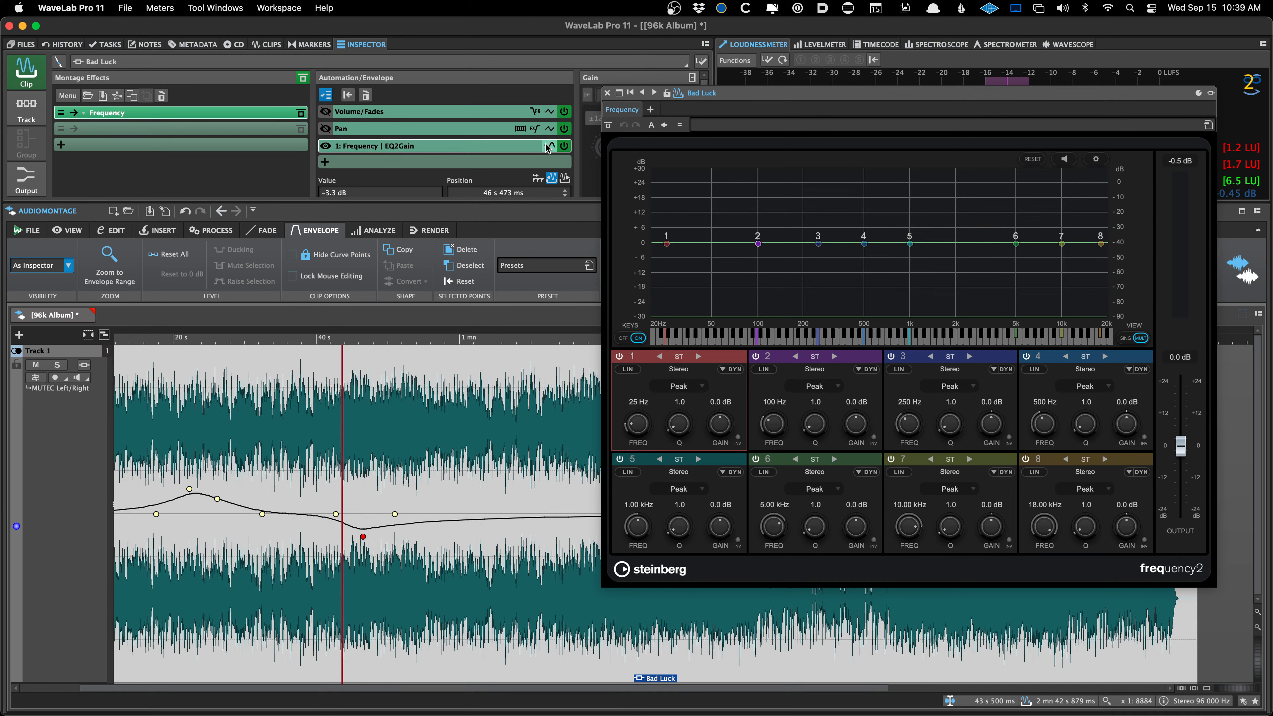
{"action": "left_click", "coordinate": [548, 146]}
{"action": "left_click", "coordinate": [548, 146]}
{"action": "left_click", "coordinate": [548, 146]}
{"action": "left_click", "coordinate": [548, 146]}
{"action": "left_click", "coordinate": [548, 146]}
{"action": "left_click", "coordinate": [548, 146]}
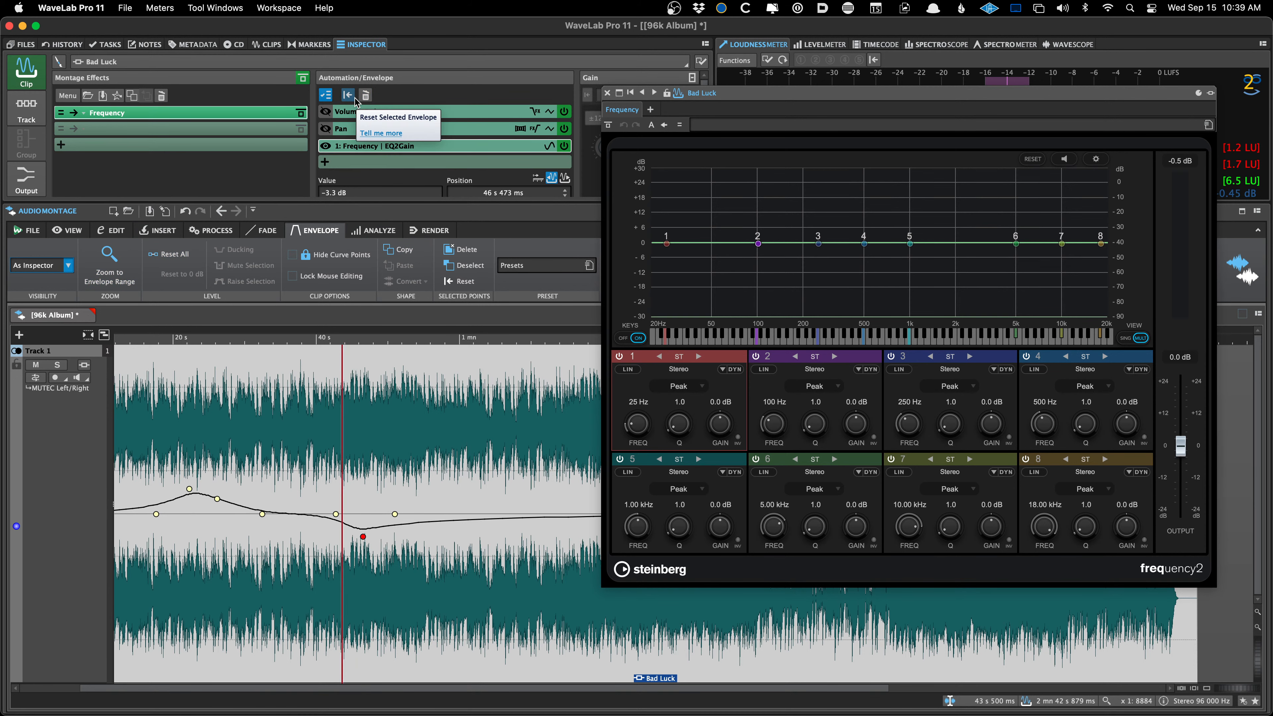
- Close the Frequency plug-in window and display only the Volume/Fades envelope on the Bad Luck clip
{"action": "left_click", "coordinate": [607, 93]}
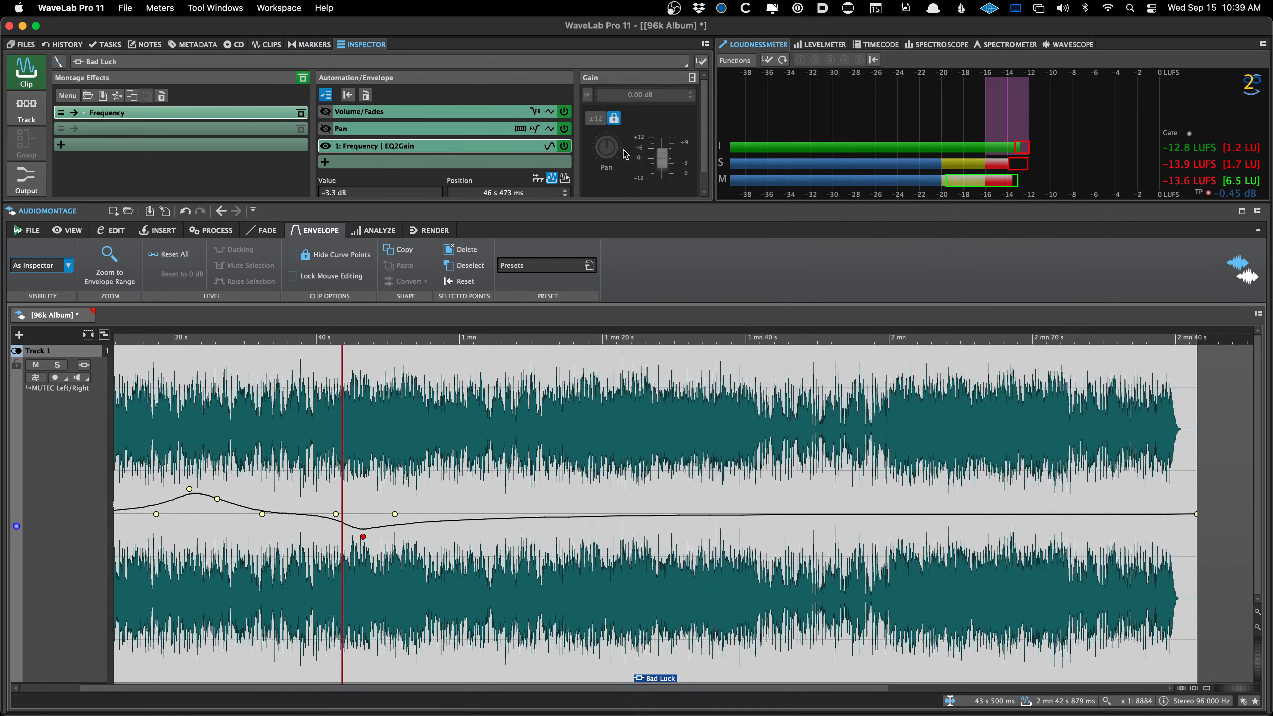
{"action": "scroll", "coordinate": [532, 150], "scroll_direction": "down", "scroll_amount": 2}
{"action": "scroll", "coordinate": [429, 173], "scroll_direction": "up", "scroll_amount": 2}
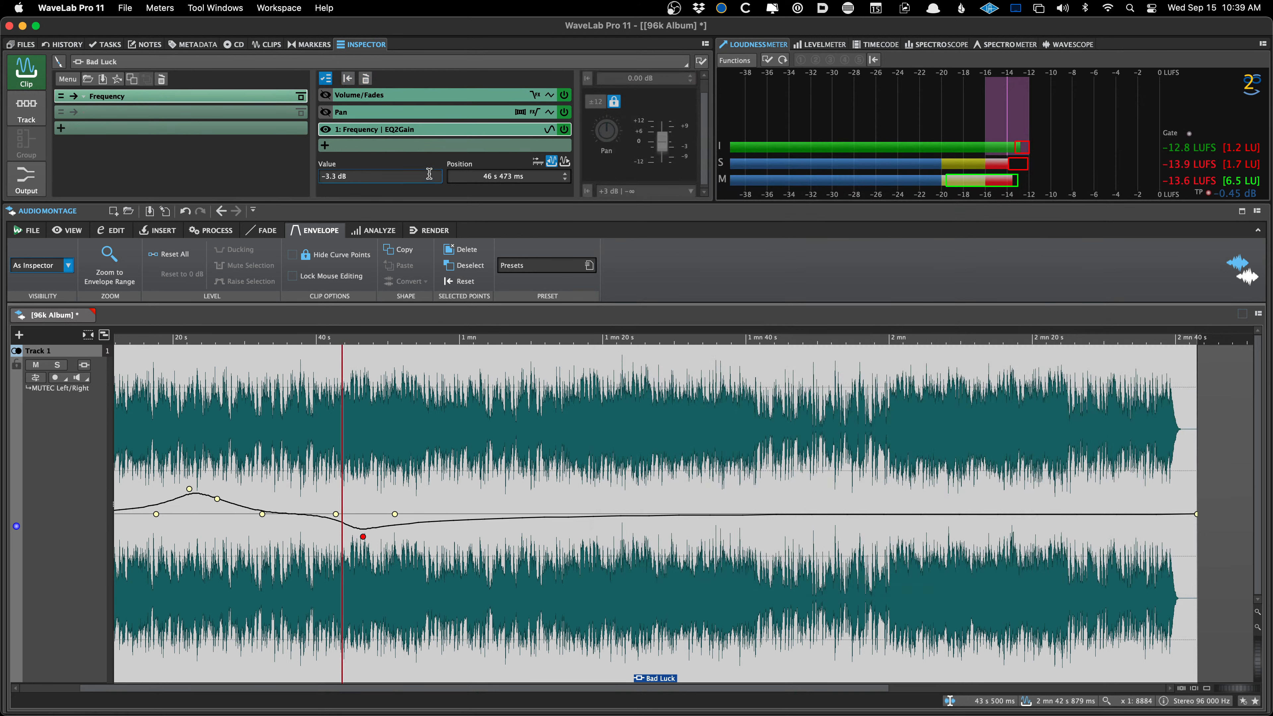
{"action": "scroll", "coordinate": [429, 173], "scroll_direction": "down", "scroll_amount": 2}
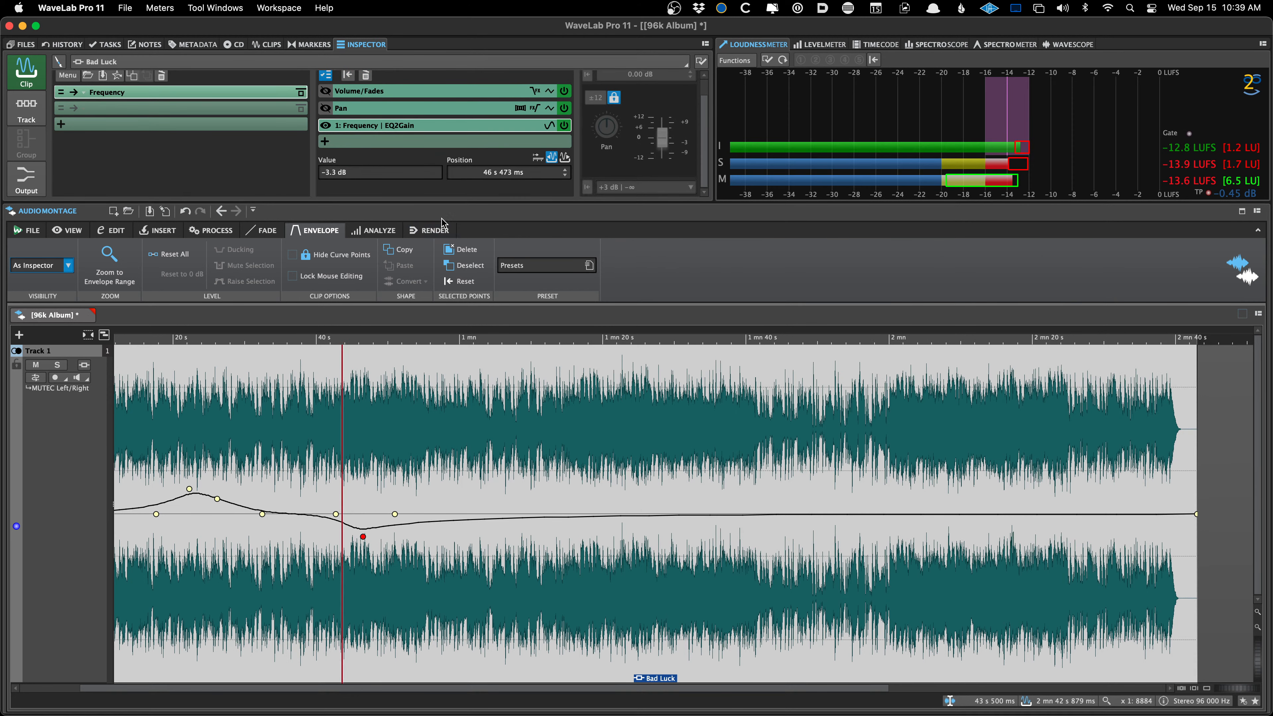
{"action": "left_click", "coordinate": [1021, 407]}
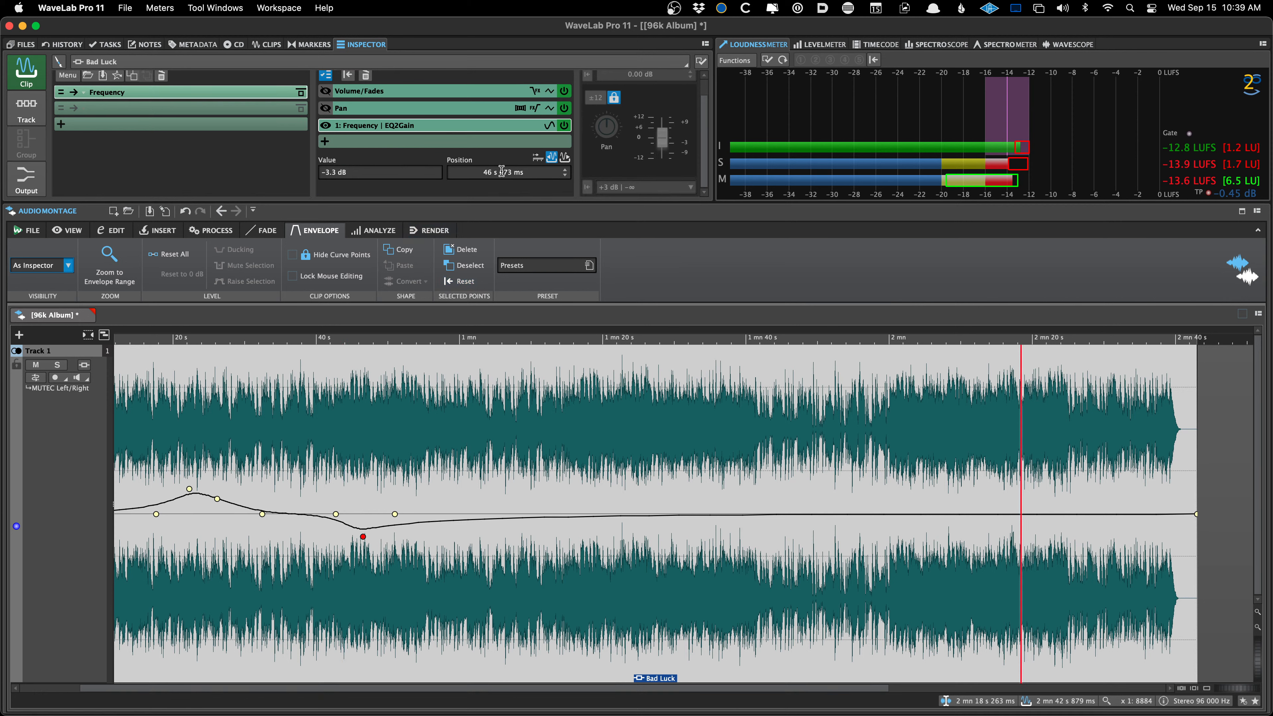
{"action": "left_click", "coordinate": [435, 94]}
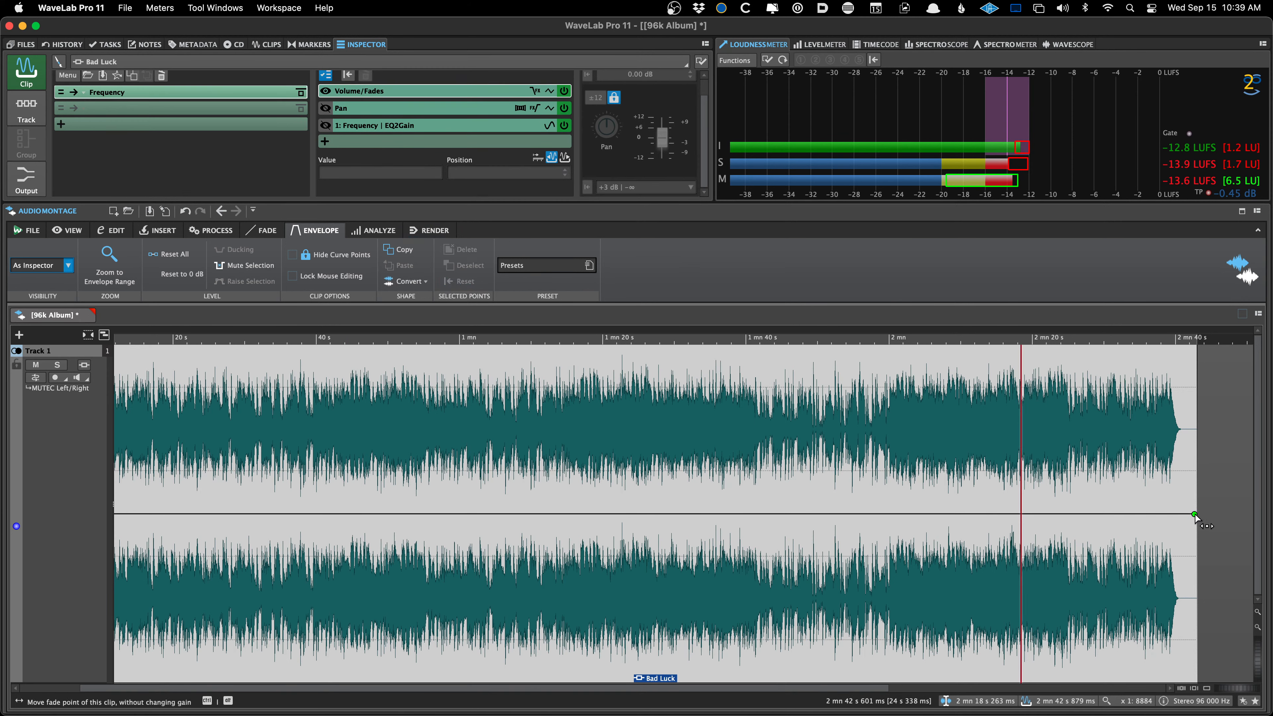
- Add a fade-out at the end of the Bad Luck clip and set its start point's position to 2 mn 30 s
{"action": "left_click_drag", "start_coordinate": [1195, 514], "coordinate": [1092, 513]}
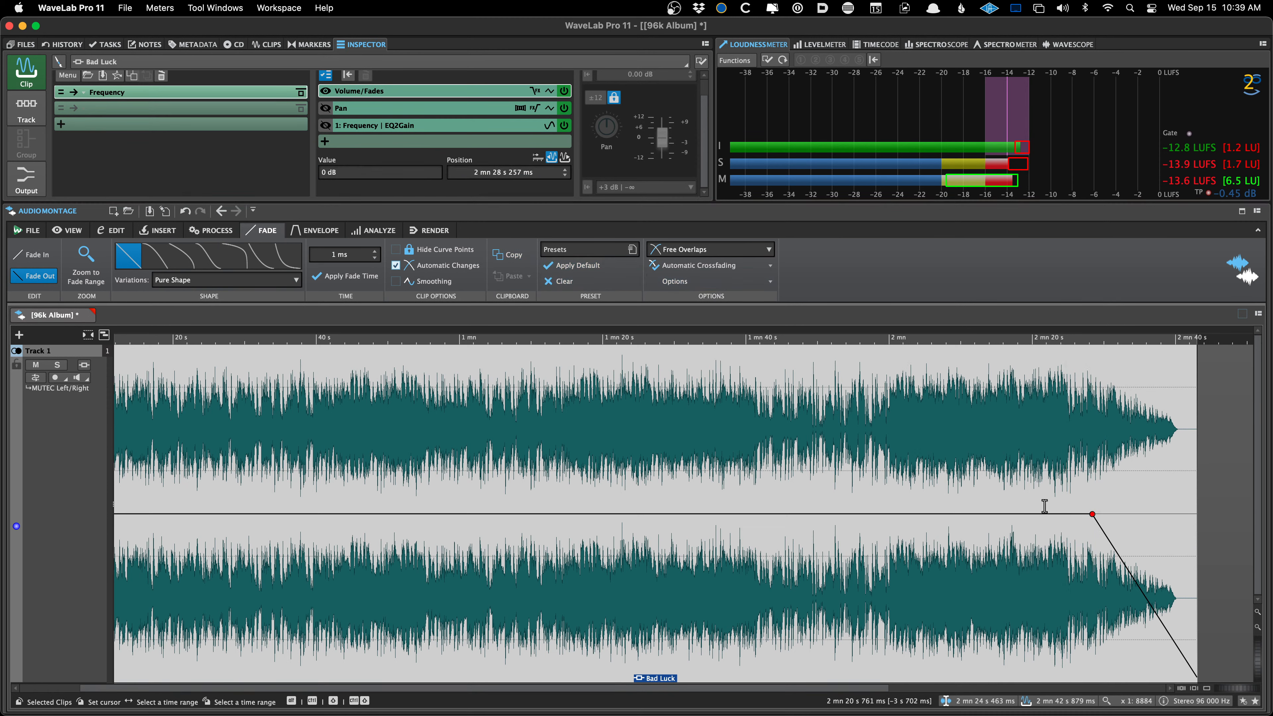
{"action": "left_click_drag", "start_coordinate": [1092, 513], "coordinate": [1076, 519]}
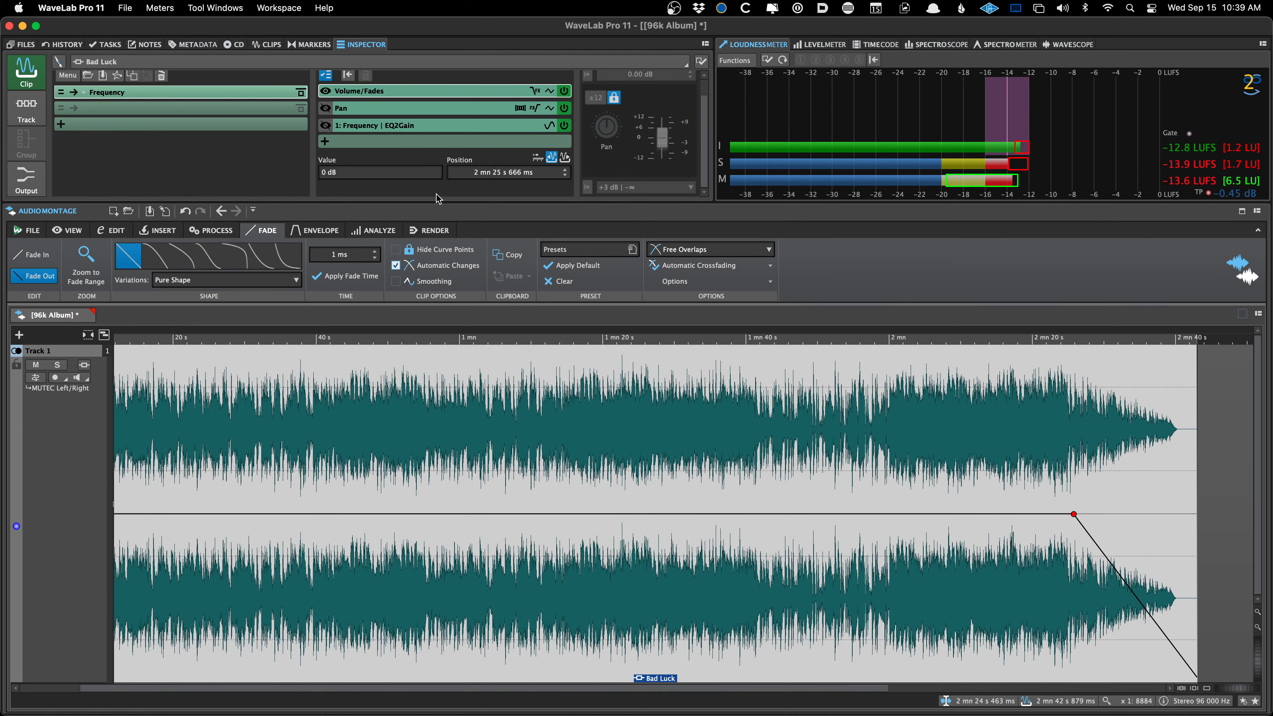
{"action": "left_click", "coordinate": [497, 172]}
{"action": "type", "text": "30 s 006"}
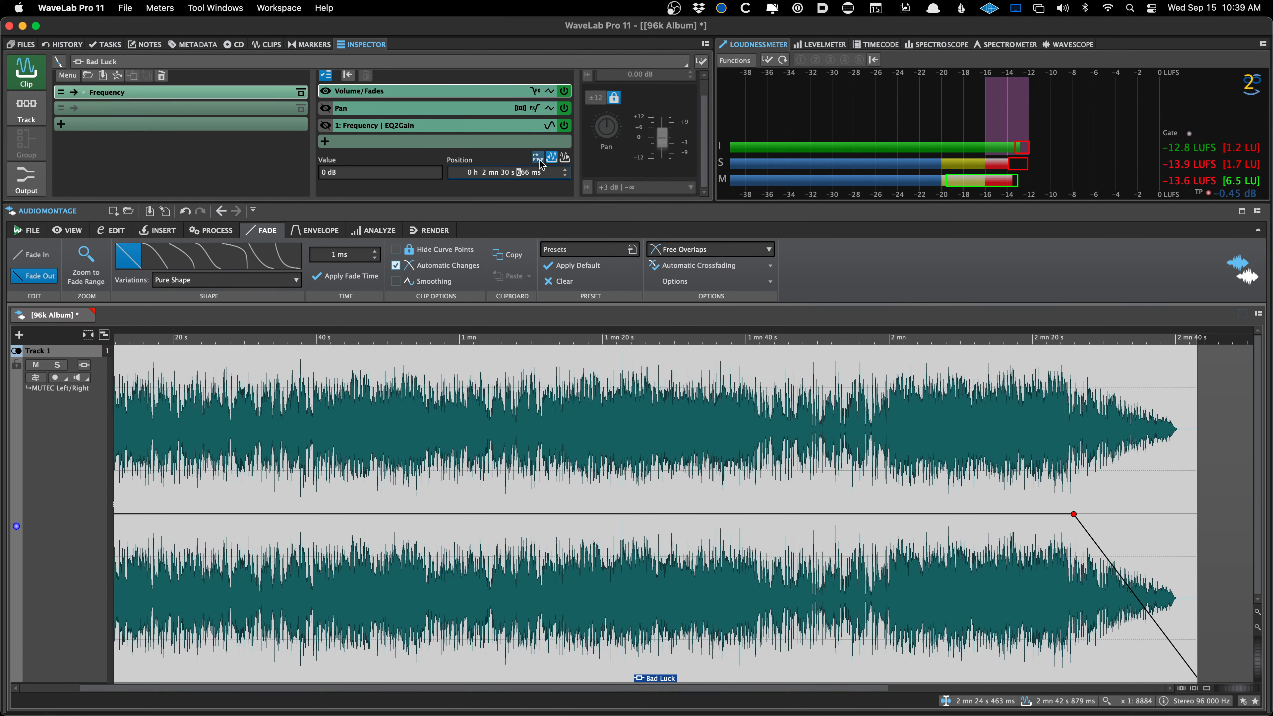
{"action": "key", "text": "Return"}
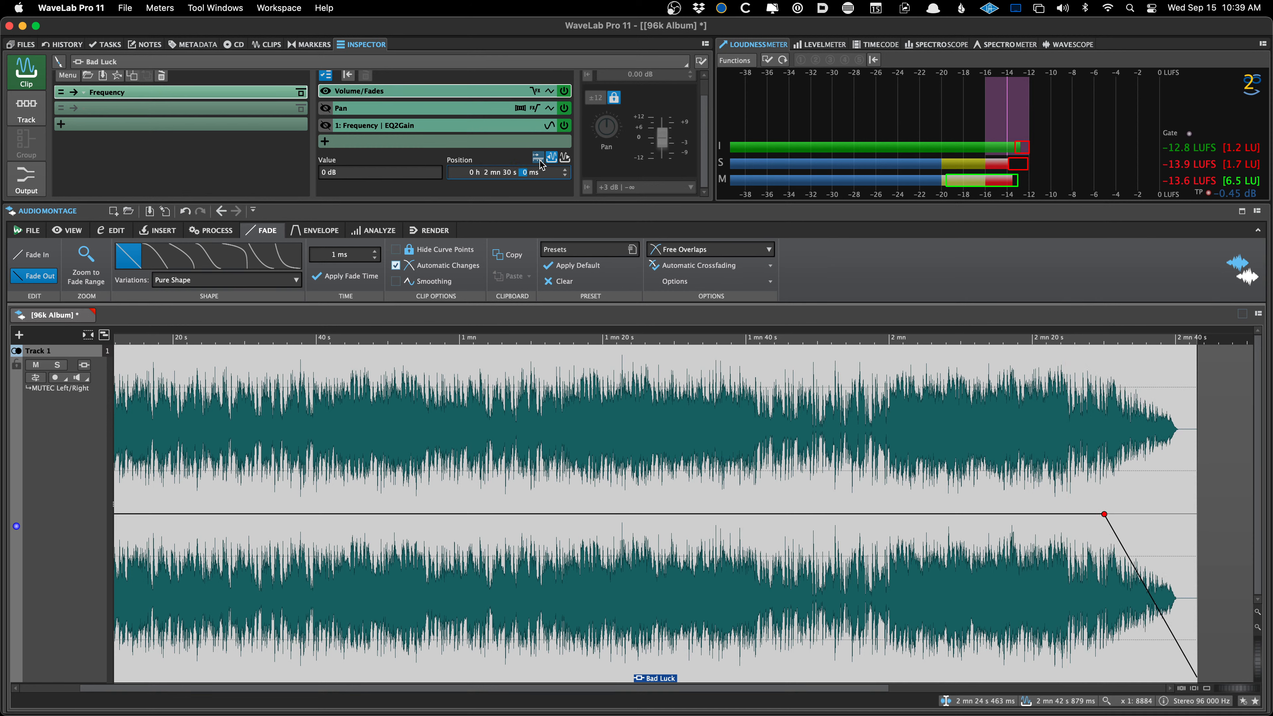
{"action": "left_click", "coordinate": [734, 373]}
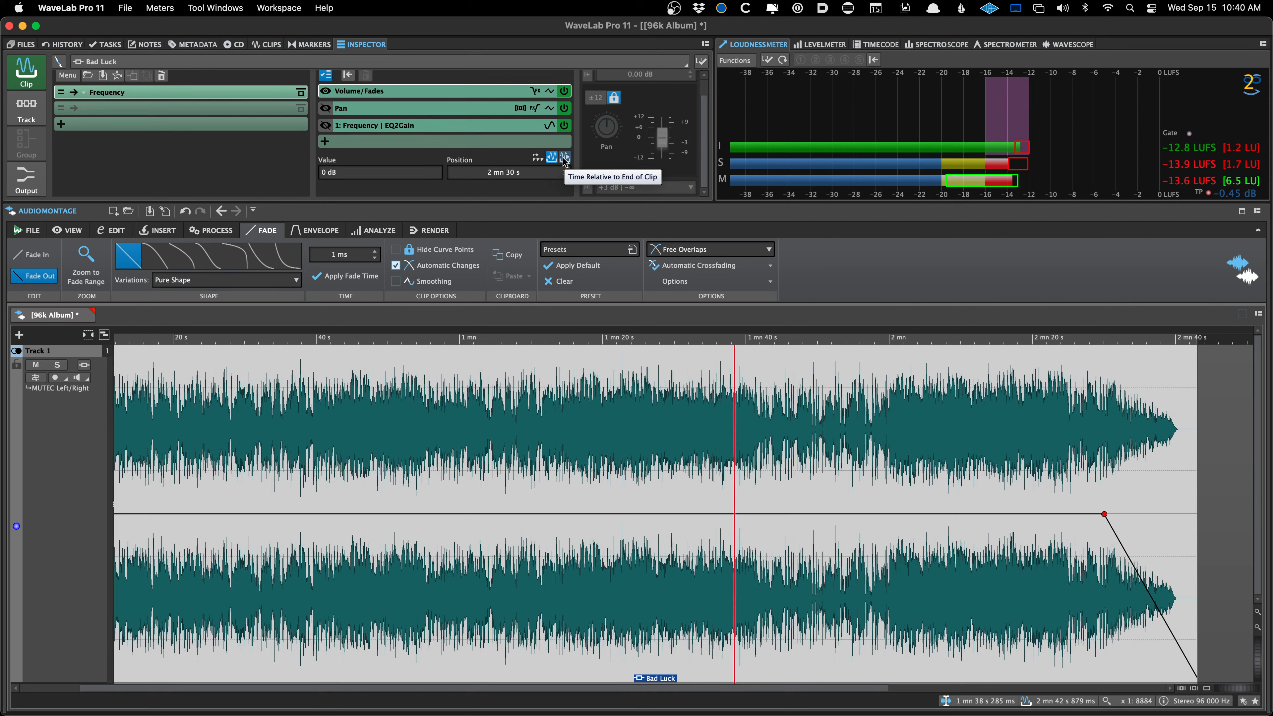
- Try the time references for the fade point's position, including Time Relative to End of Clip, leaving the first option active
{"action": "left_click", "coordinate": [849, 423]}
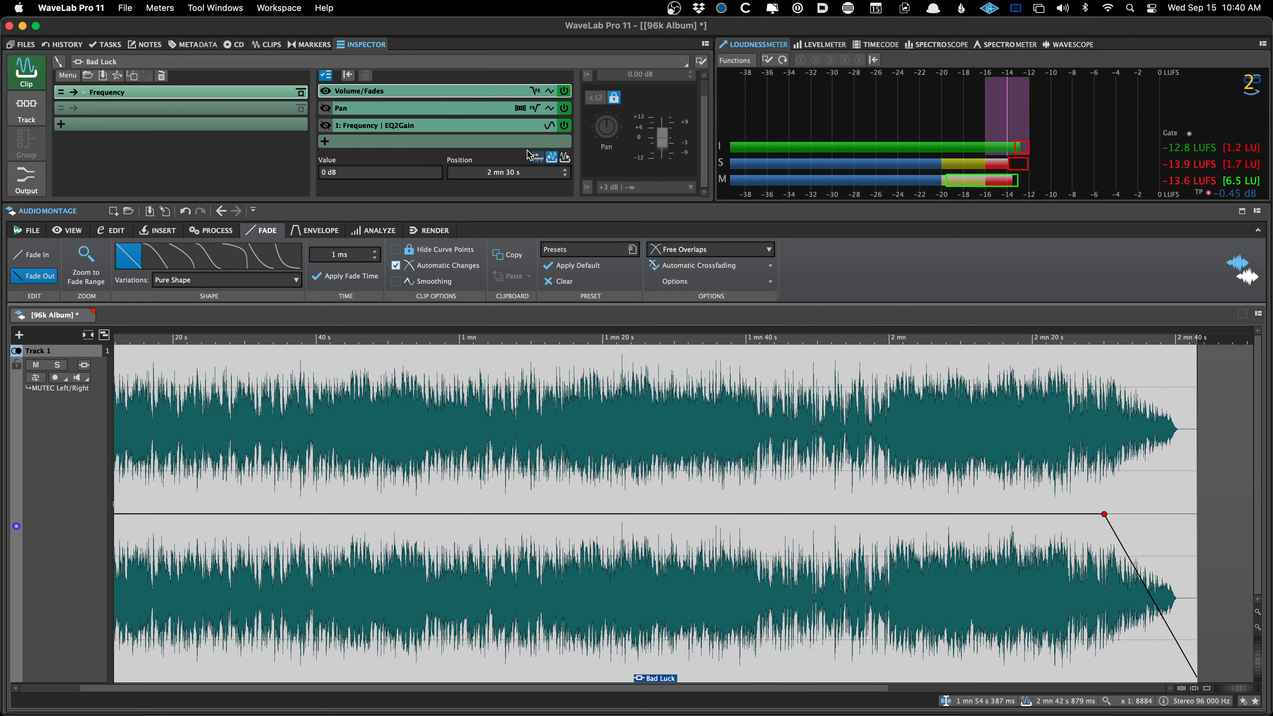
{"action": "left_click", "coordinate": [538, 157]}
{"action": "left_click", "coordinate": [565, 158]}
{"action": "left_click", "coordinate": [538, 158]}
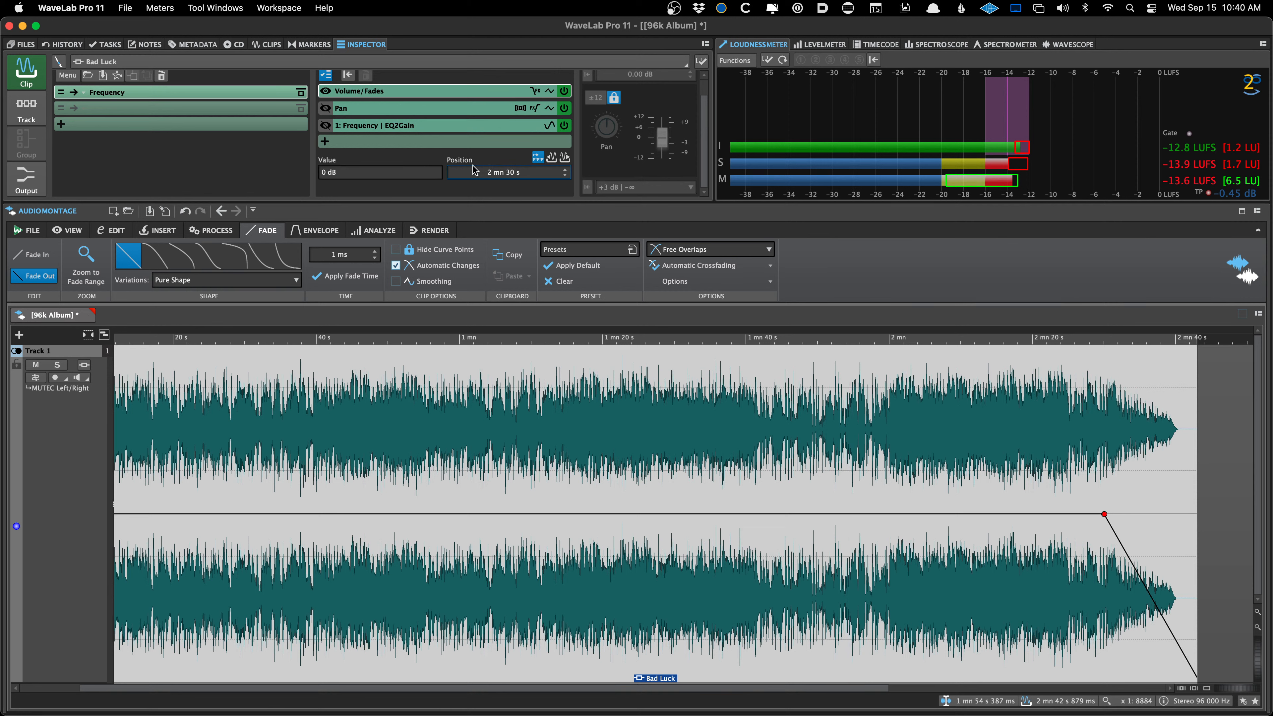
- Place the edit cursor at about 55 s in the Bad Luck clip and bring up the envelope editing commands
{"action": "scroll", "coordinate": [384, 407], "scroll_direction": "down", "scroll_amount": 2}
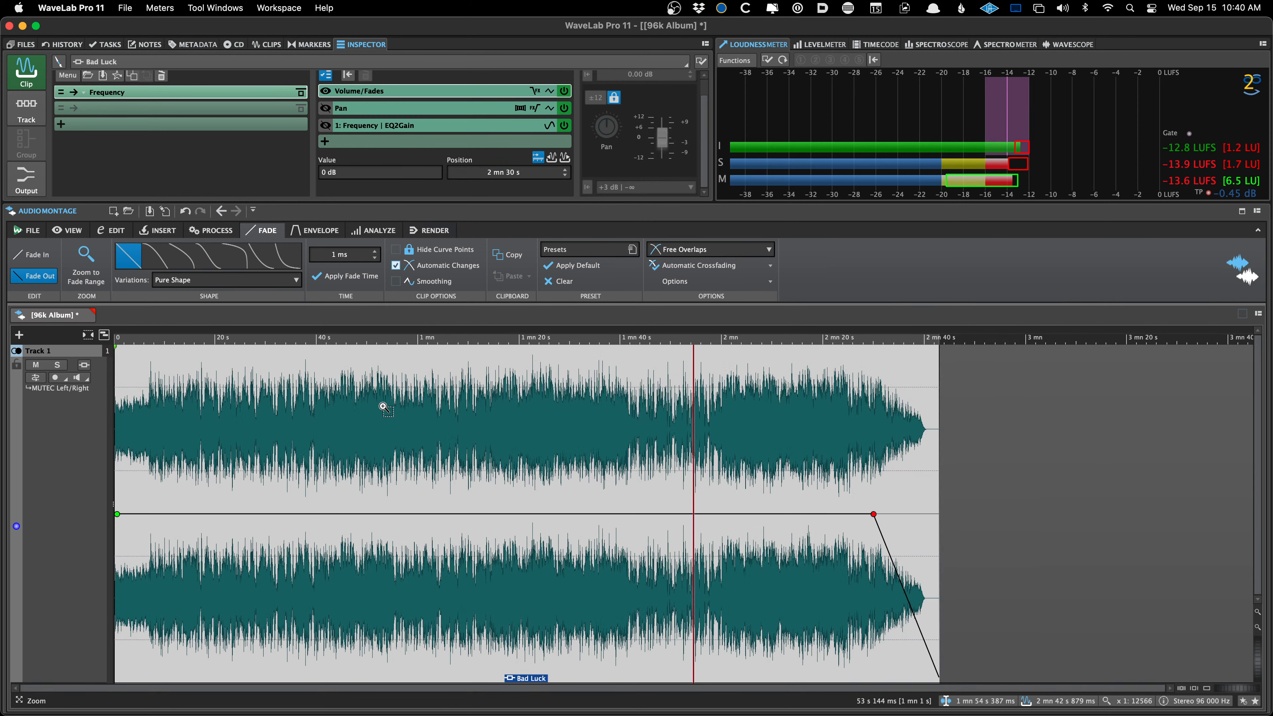
{"action": "left_click", "coordinate": [393, 425]}
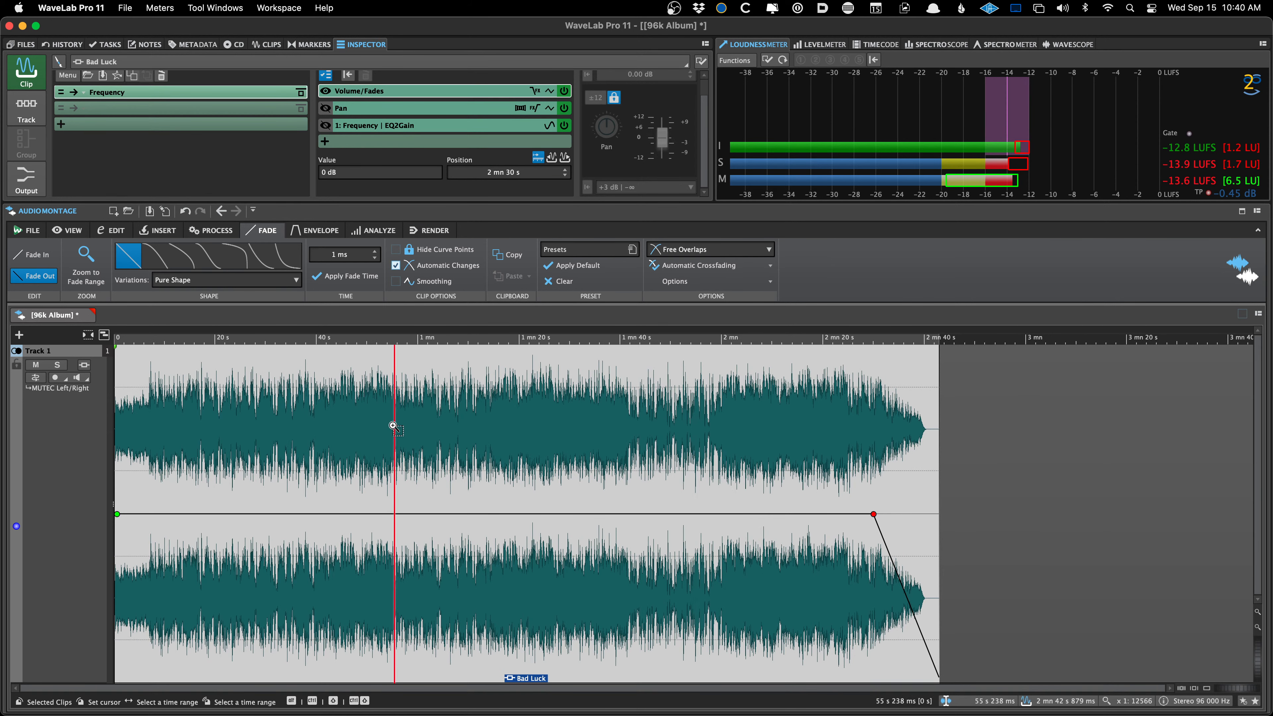
{"action": "left_click", "coordinate": [316, 230]}
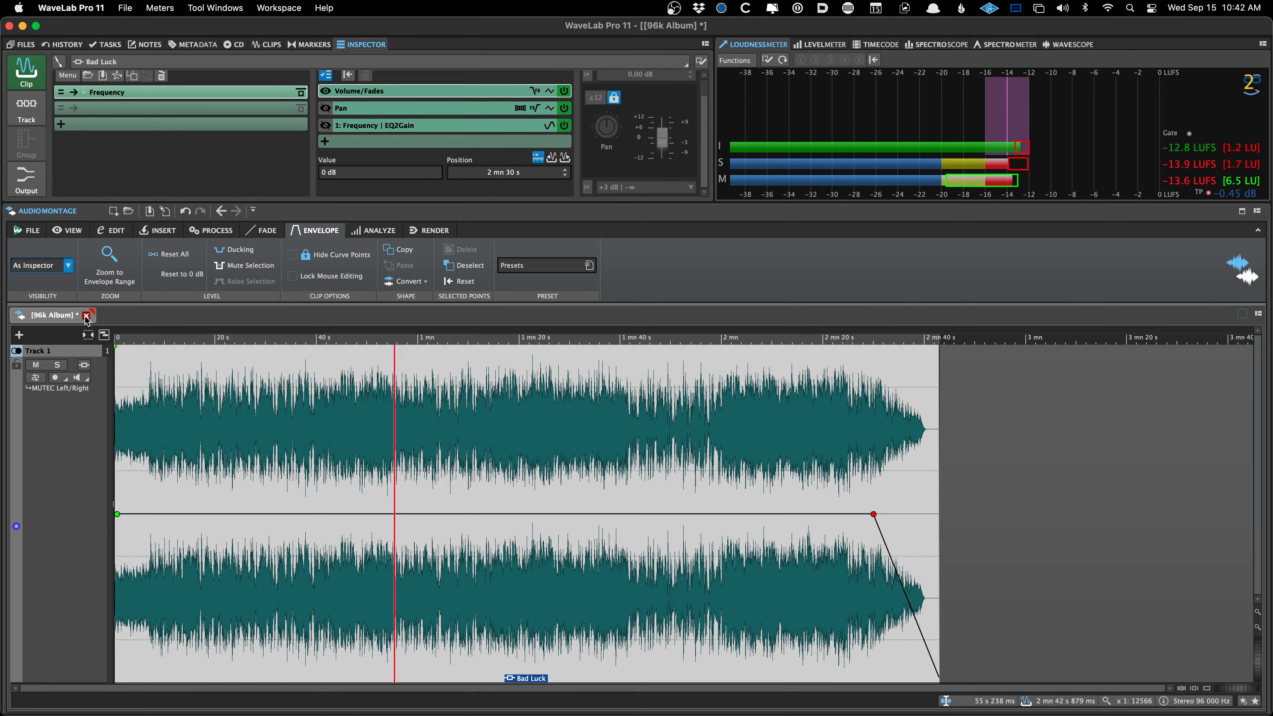
- Open the recent montage Til Morning - If She Only Knew 6496 DIGITAL MASTER V1_ and place the edit cursor at about 17 s
{"action": "right_click", "coordinate": [132, 317]}
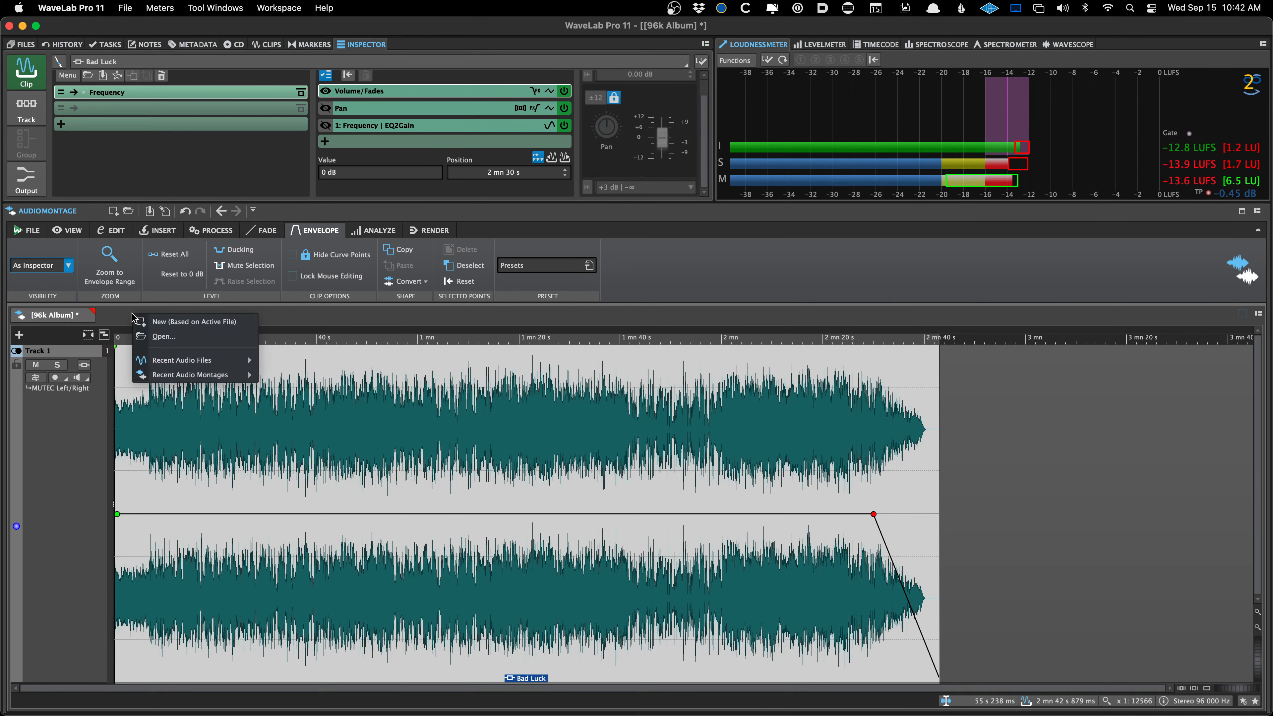
{"action": "mouse_move", "coordinate": [192, 382]}
{"action": "left_click", "coordinate": [291, 390]}
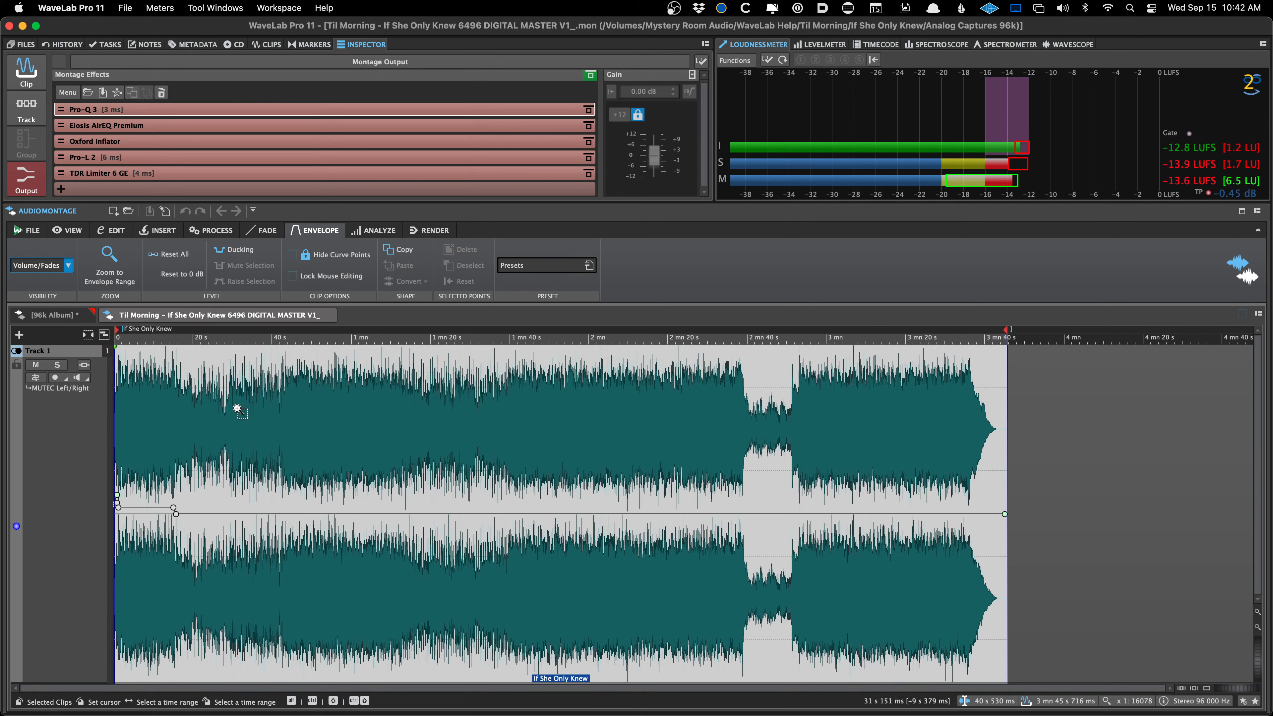
{"action": "left_click", "coordinate": [182, 442]}
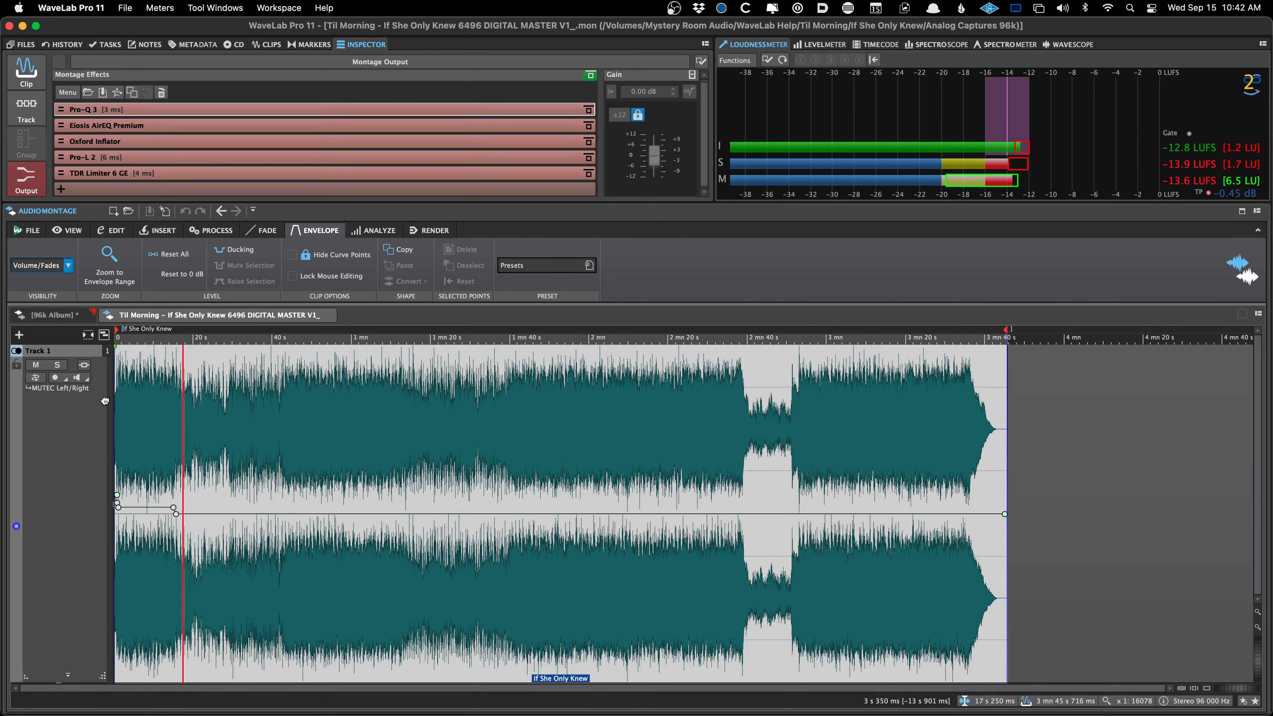
- Add a reference track below Track 1 and copy all of Track 1's clips to it with every copy option off
{"action": "left_click", "coordinate": [19, 335]}
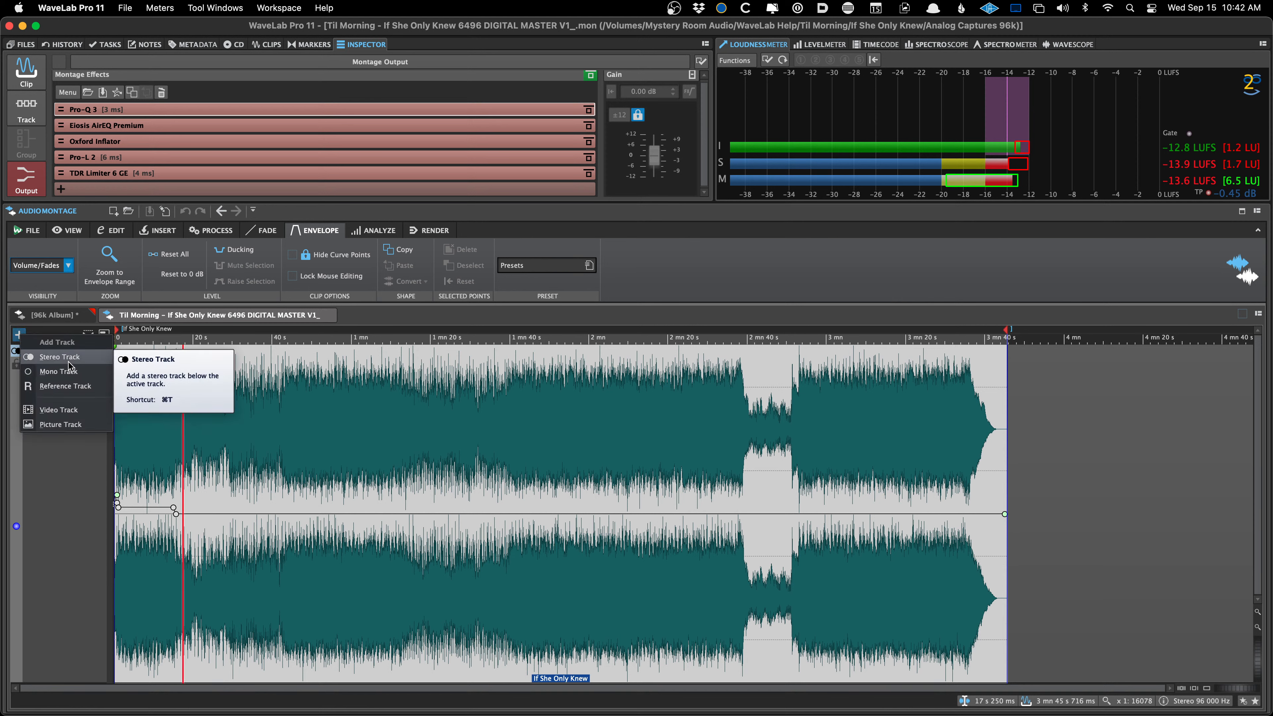
{"action": "left_click", "coordinate": [70, 386]}
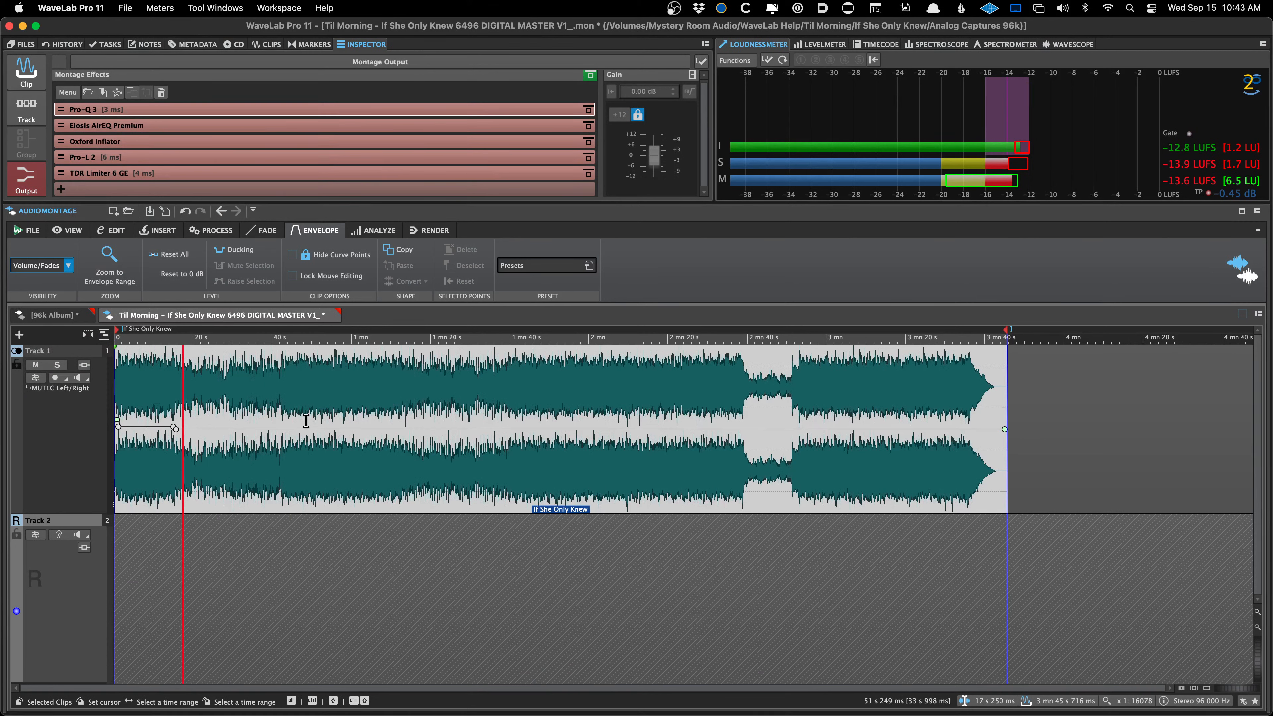
{"action": "right_click", "coordinate": [73, 423]}
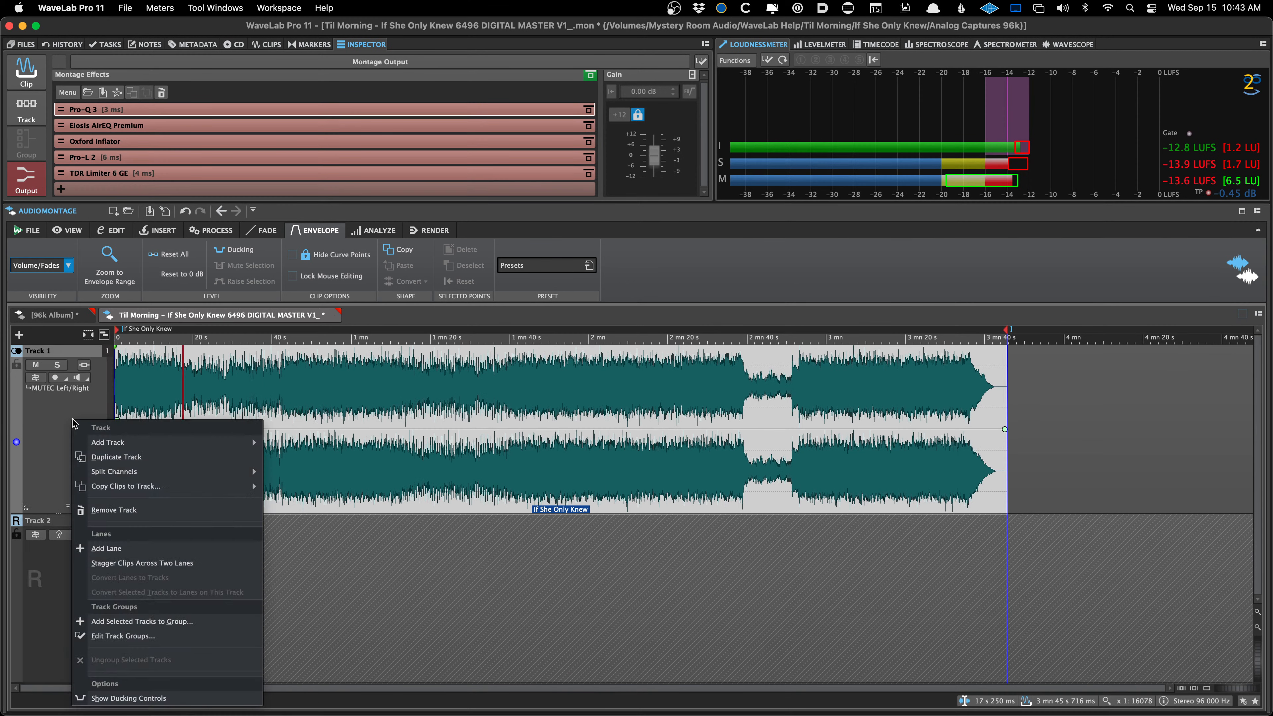
{"action": "mouse_move", "coordinate": [240, 486]}
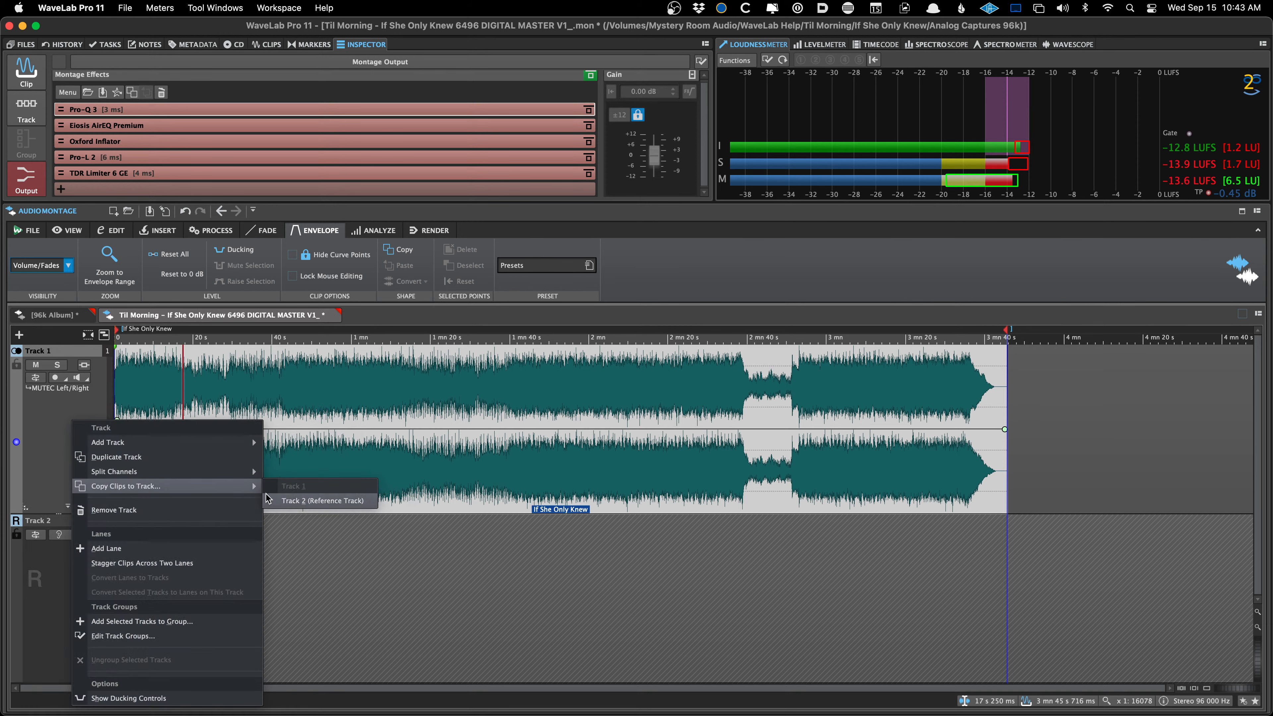
{"action": "left_click", "coordinate": [303, 501]}
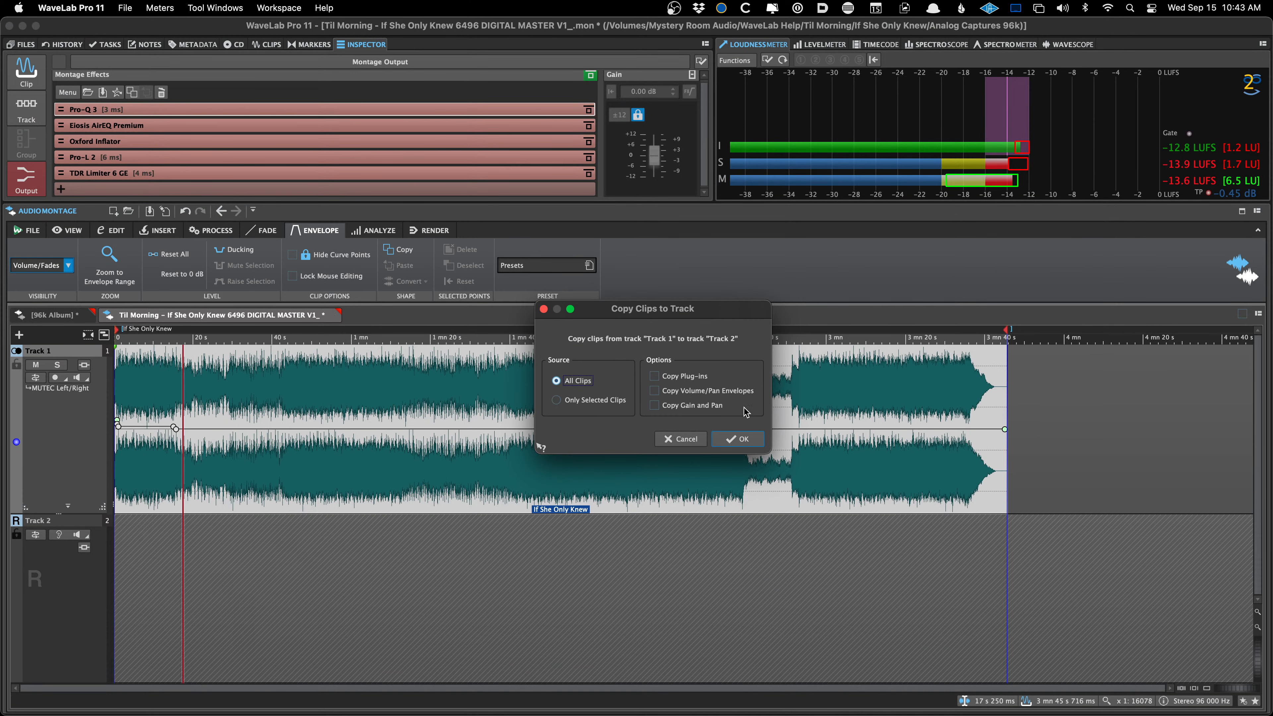
{"action": "left_click", "coordinate": [738, 439]}
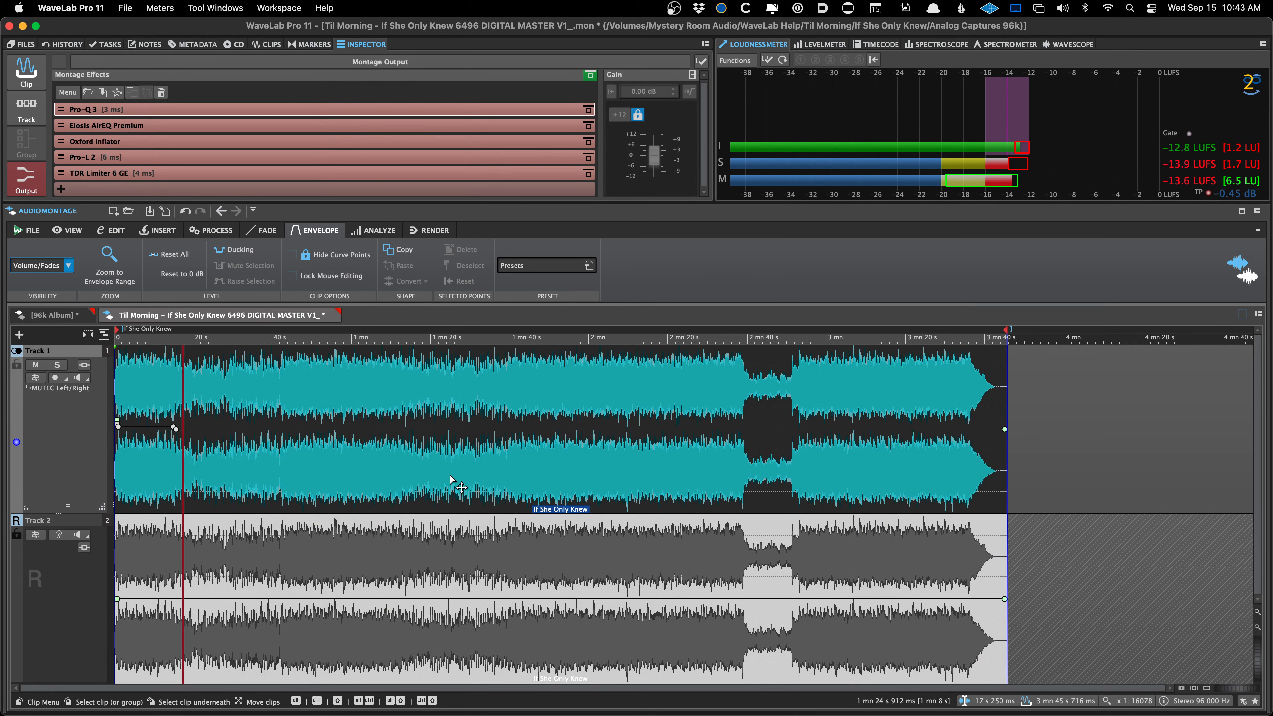
- Turn on Listen Alone for the reference track and place the edit cursor at about 14.6 s
{"action": "left_click", "coordinate": [59, 535]}
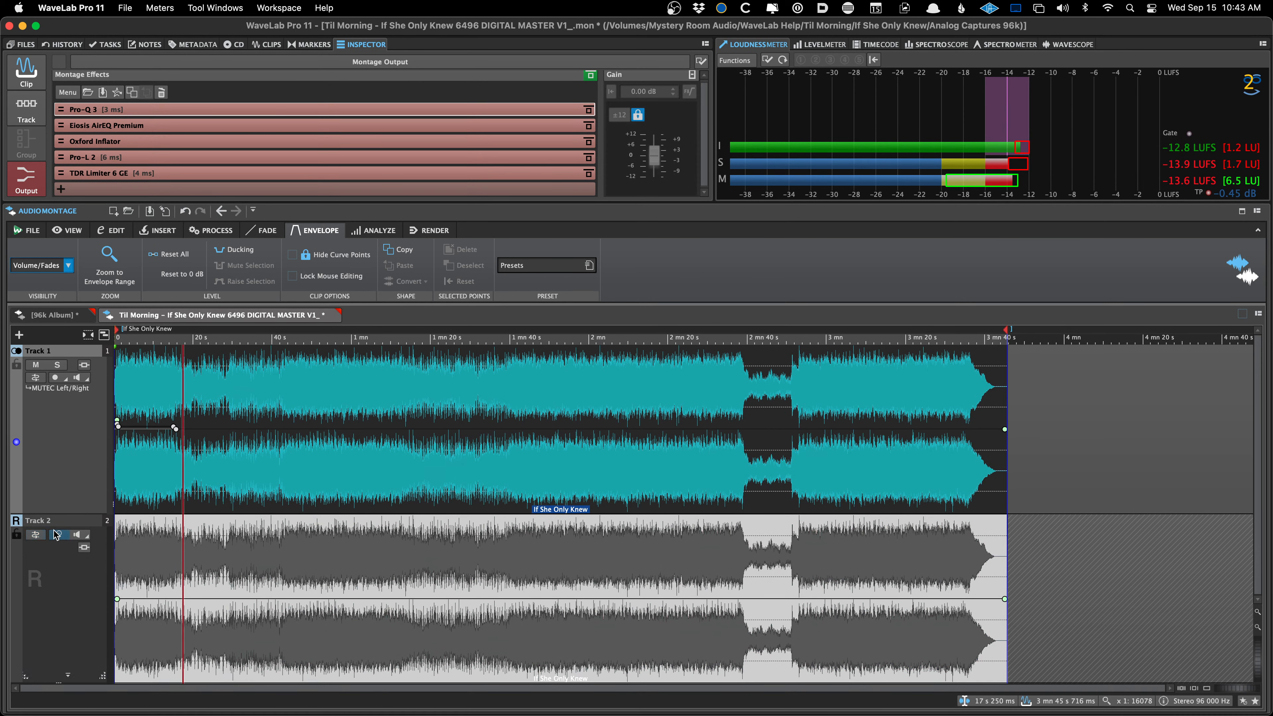
{"action": "left_click", "coordinate": [160, 552]}
{"action": "left_click", "coordinate": [172, 554]}
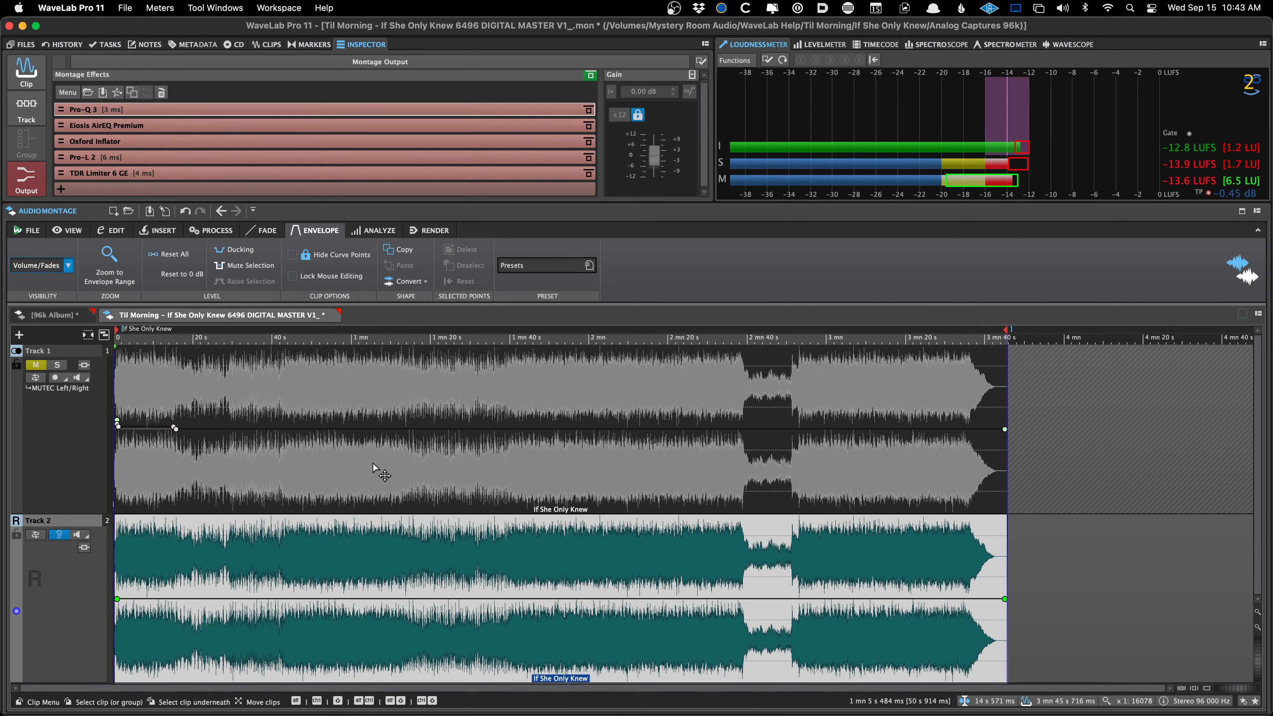
- Review the plug-in, volume/pan envelope and gain options for copying Track 1's clips to the reference track, and cancel the copy
{"action": "right_click", "coordinate": [74, 409]}
{"action": "mouse_move", "coordinate": [147, 481]}
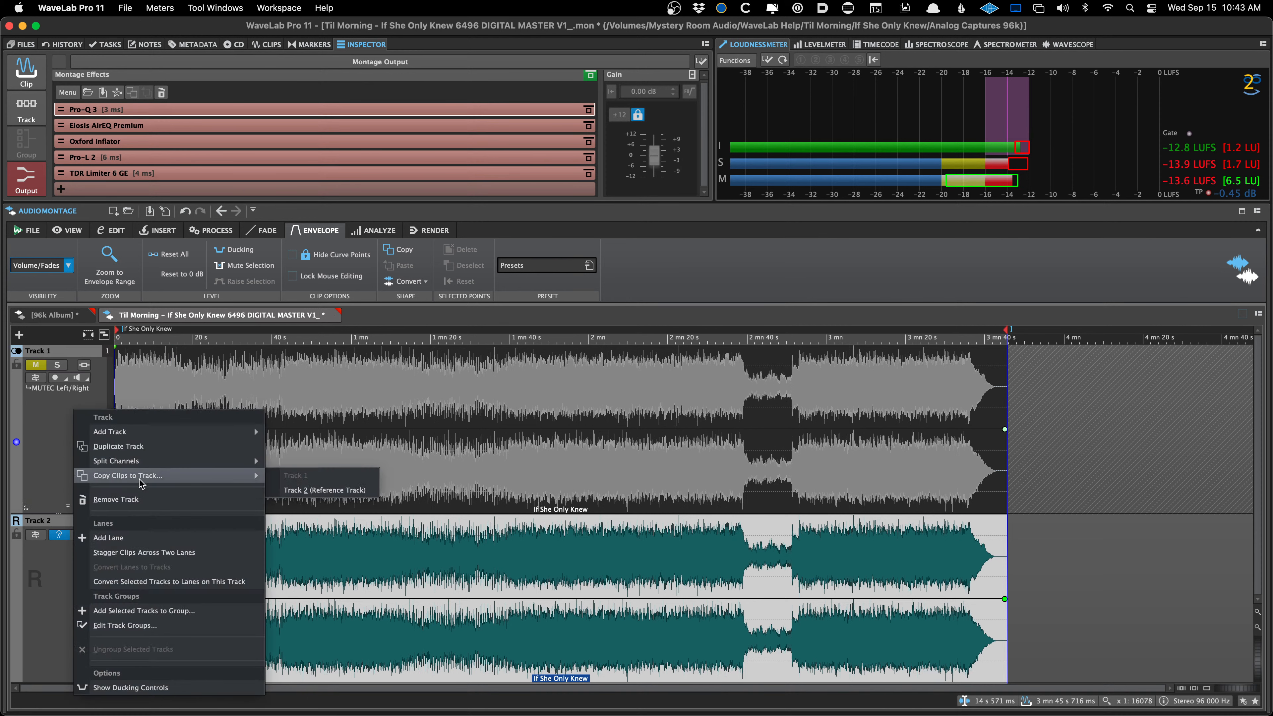
{"action": "left_click", "coordinate": [307, 490]}
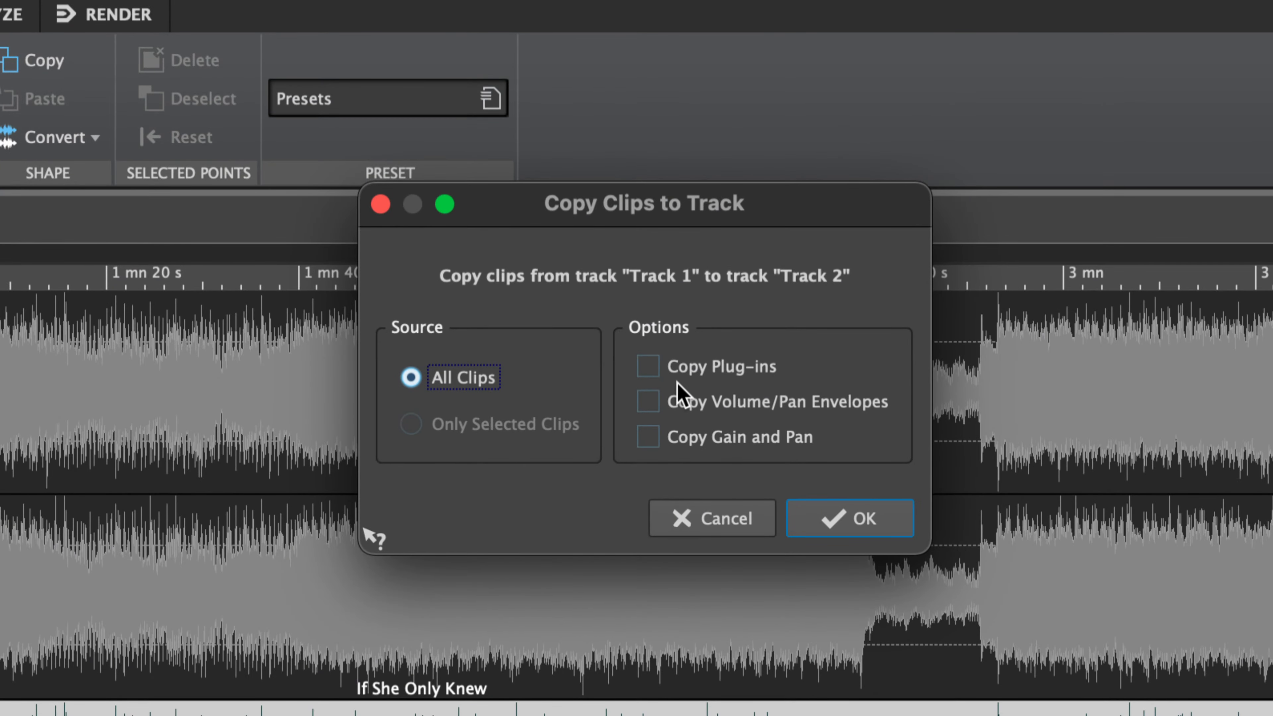
{"action": "left_click", "coordinate": [673, 391]}
{"action": "left_click_drag", "start_coordinate": [694, 400], "coordinate": [799, 401]}
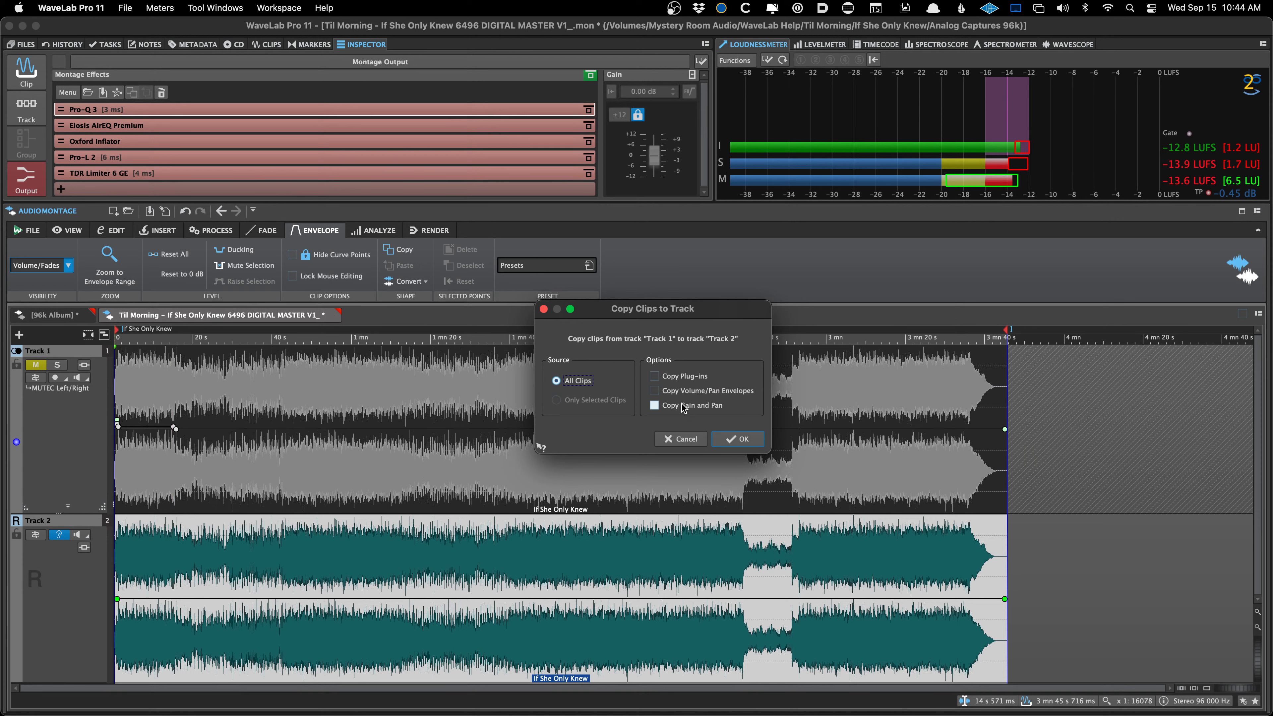
{"action": "left_click", "coordinate": [680, 438]}
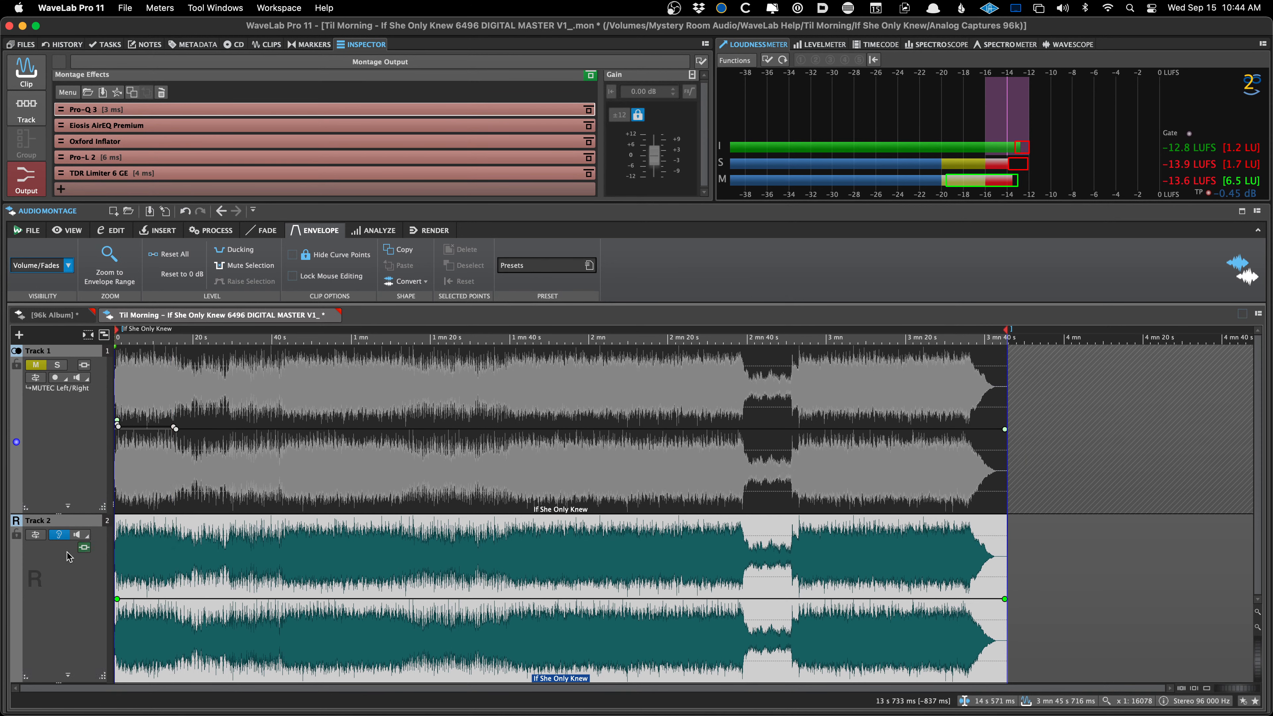
- Compare playback of the montage with the reference track's Listen Alone on and off, leaving it off
{"action": "left_click", "coordinate": [61, 538]}
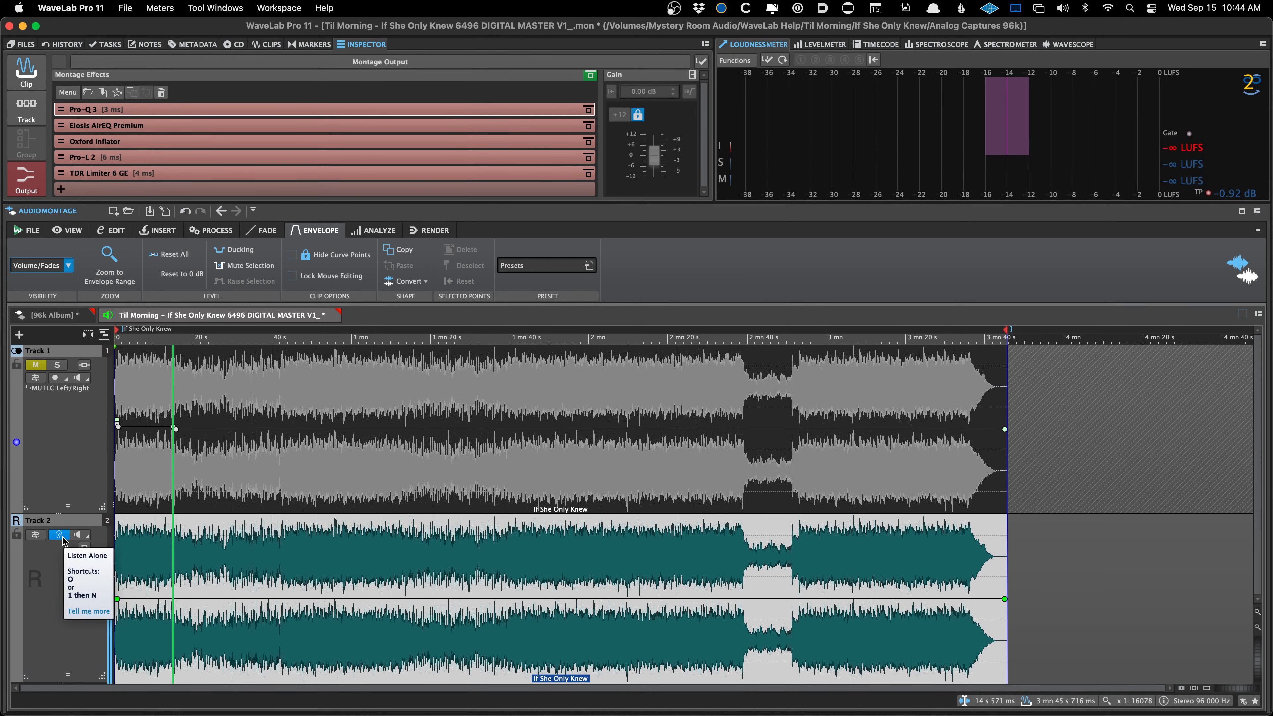
{"action": "left_click", "coordinate": [61, 535]}
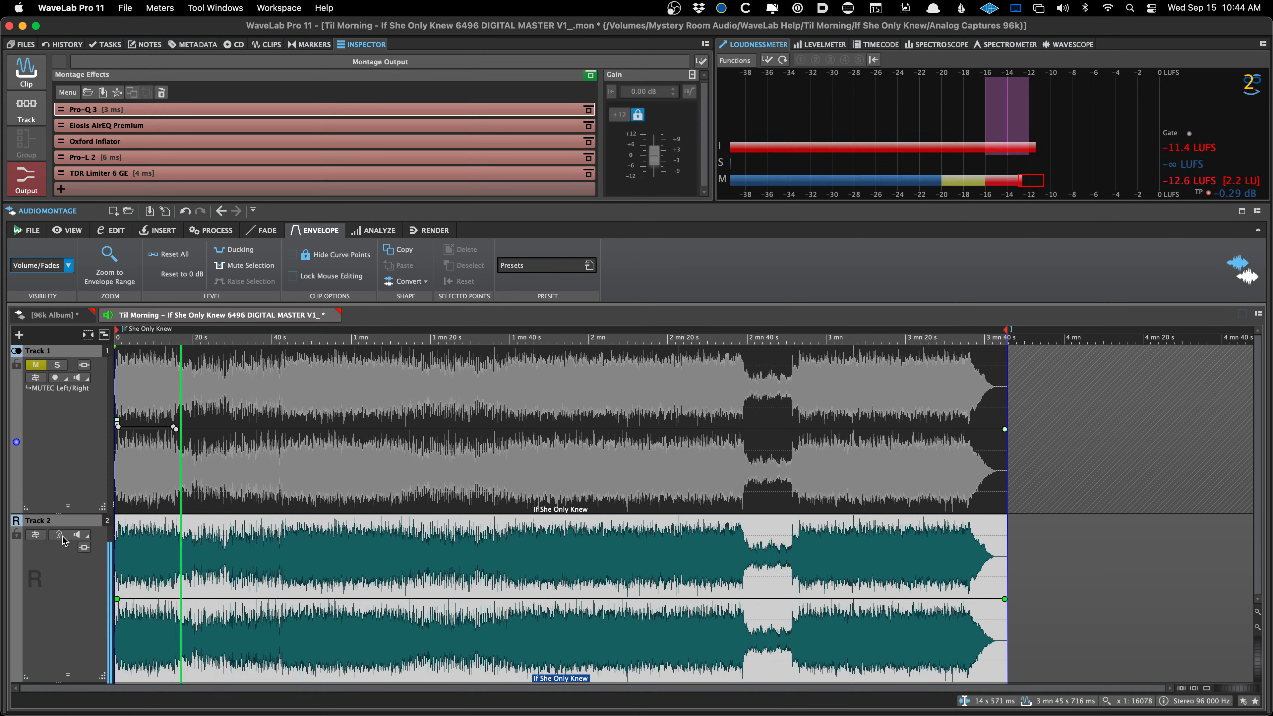
{"action": "key", "text": "space"}
{"action": "left_click", "coordinate": [62, 536]}
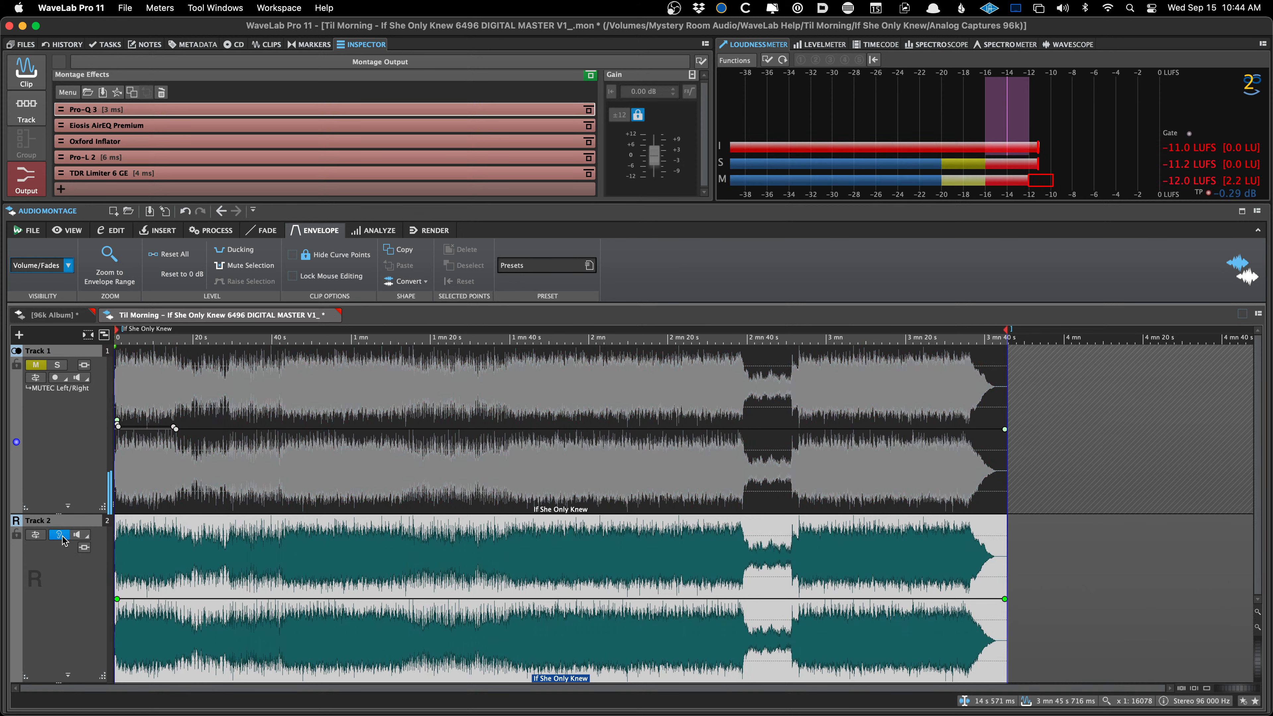
{"action": "left_click", "coordinate": [62, 536]}
{"action": "key", "text": "space"}
- Open the recent montage R3id - A Is For Ella 6496 DIGITAL MASTER V3_
{"action": "right_click", "coordinate": [435, 312]}
{"action": "mouse_move", "coordinate": [459, 372]}
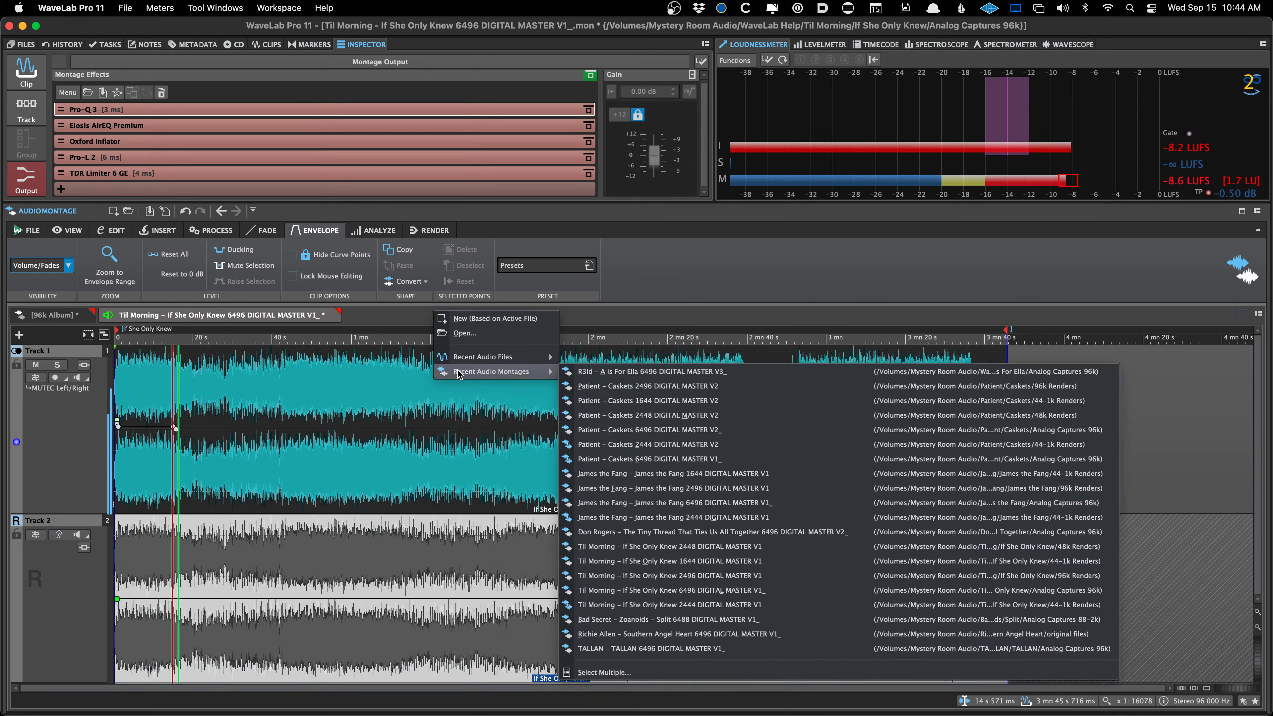
{"action": "left_click", "coordinate": [620, 372]}
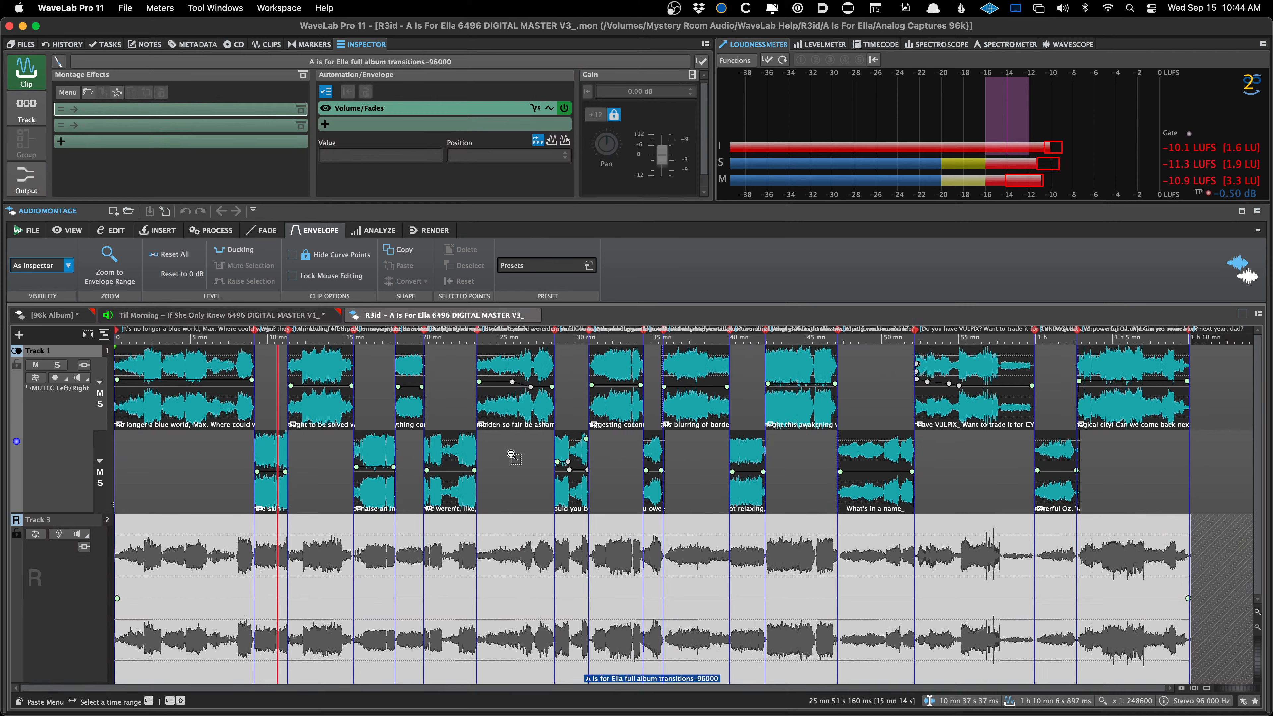
- Play from about 7 mn 20 s on Track 1 and compare the song transitions near 9 and 11 minutes with the reference track
{"action": "left_click", "coordinate": [228, 455]}
{"action": "scroll", "coordinate": [239, 451], "scroll_direction": "up", "scroll_amount": 15}
{"action": "scroll", "coordinate": [426, 458], "scroll_direction": "right", "scroll_amount": 15}
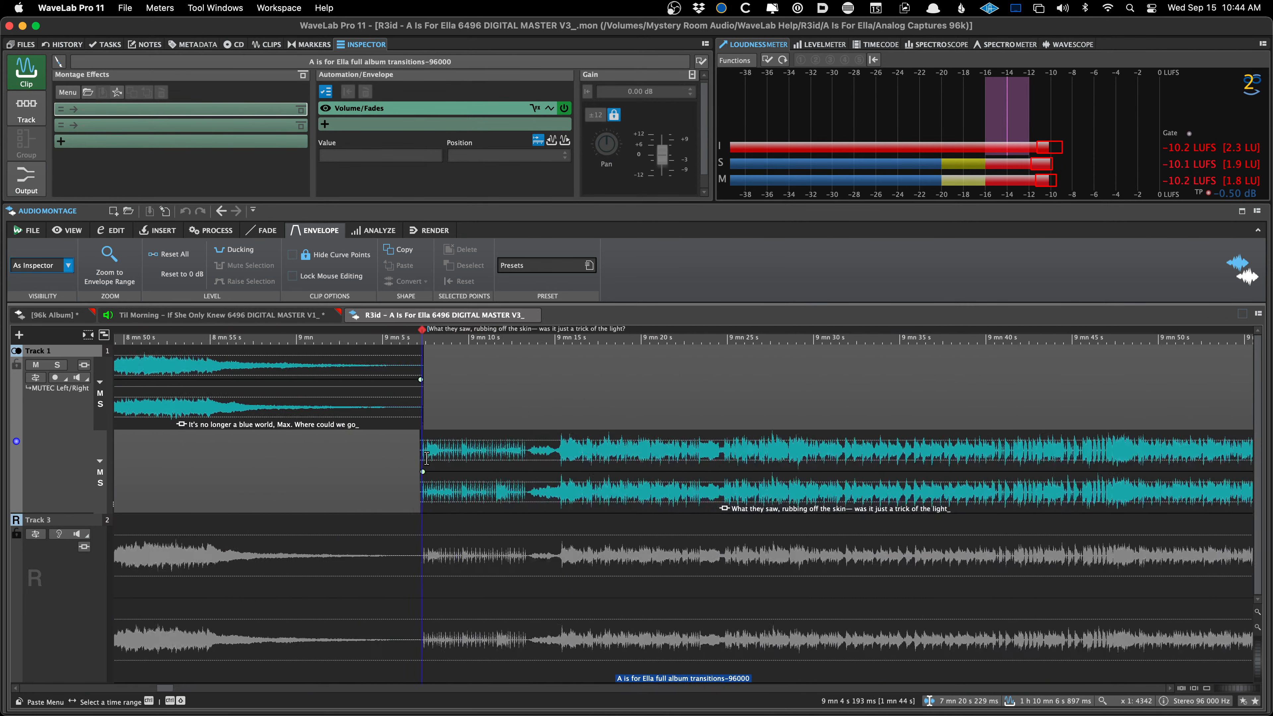
{"action": "scroll", "coordinate": [427, 459], "scroll_direction": "right", "scroll_amount": 15}
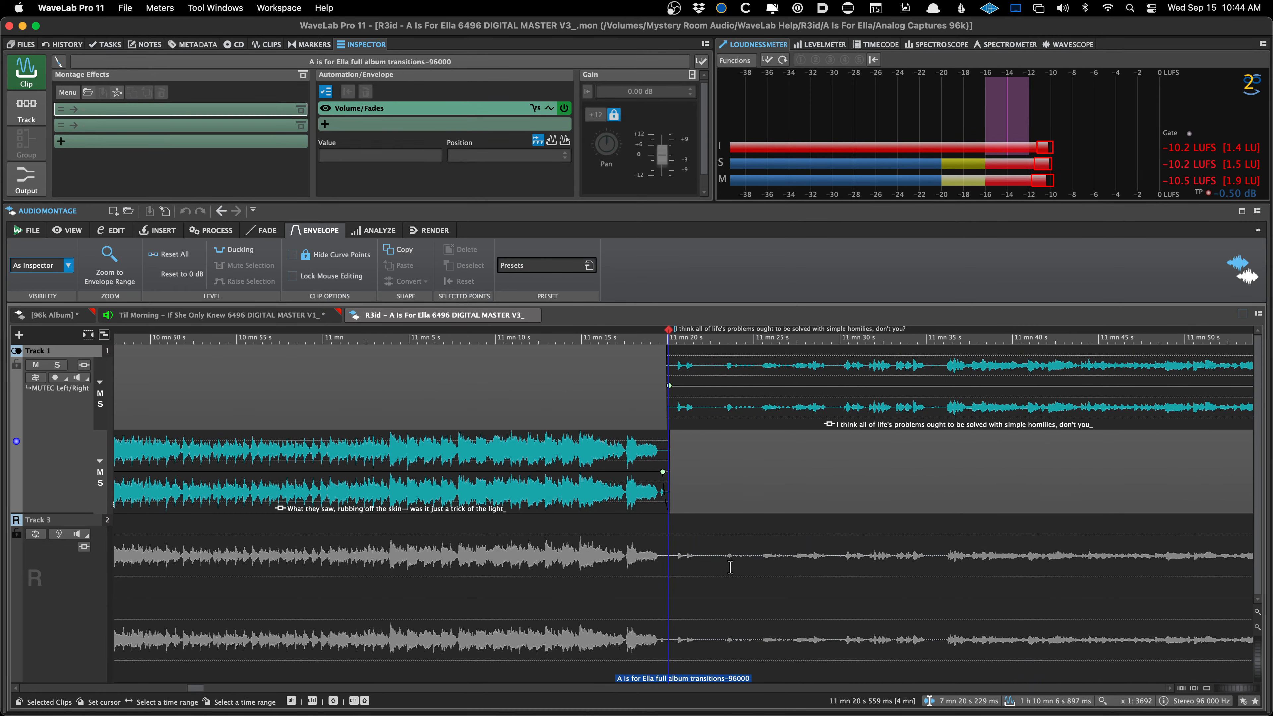
{"action": "scroll", "coordinate": [730, 574], "scroll_direction": "down", "scroll_amount": 15}
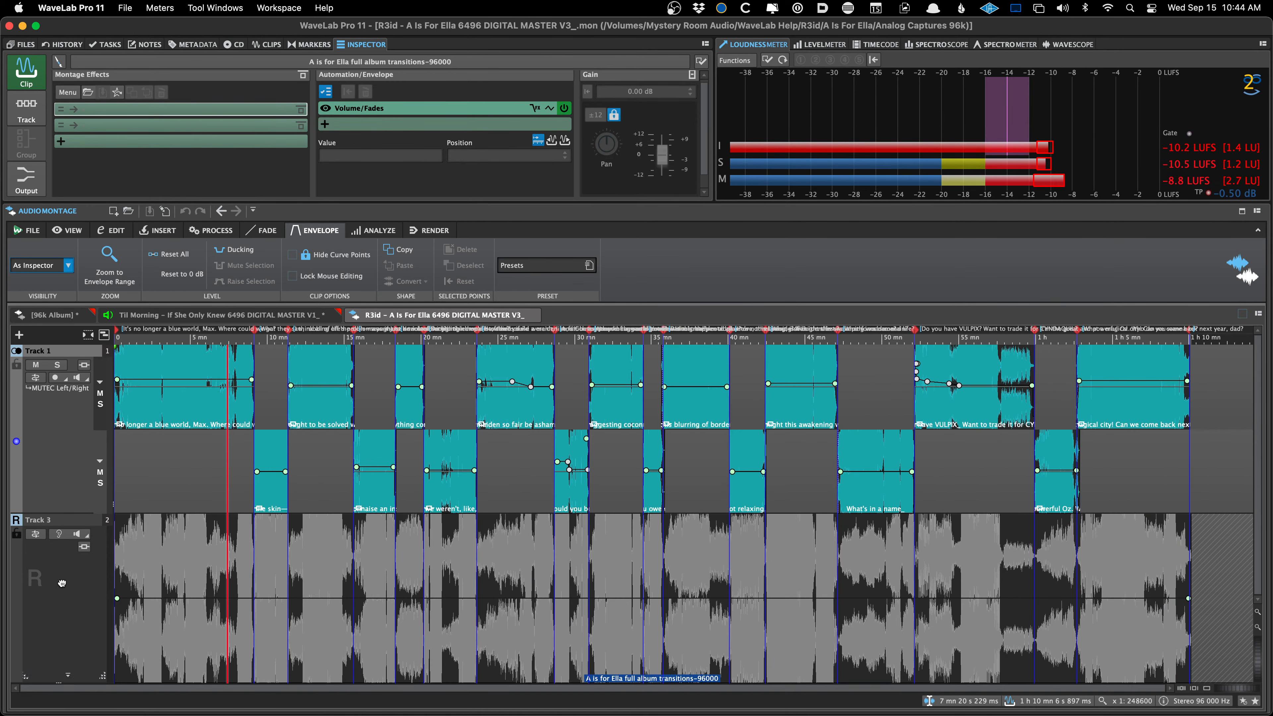
- Play from about 37 mn 48 s on the reference track and inspect the transition into "He's not relaxing, is he" near 40 mn against it
{"action": "left_click", "coordinate": [290, 563]}
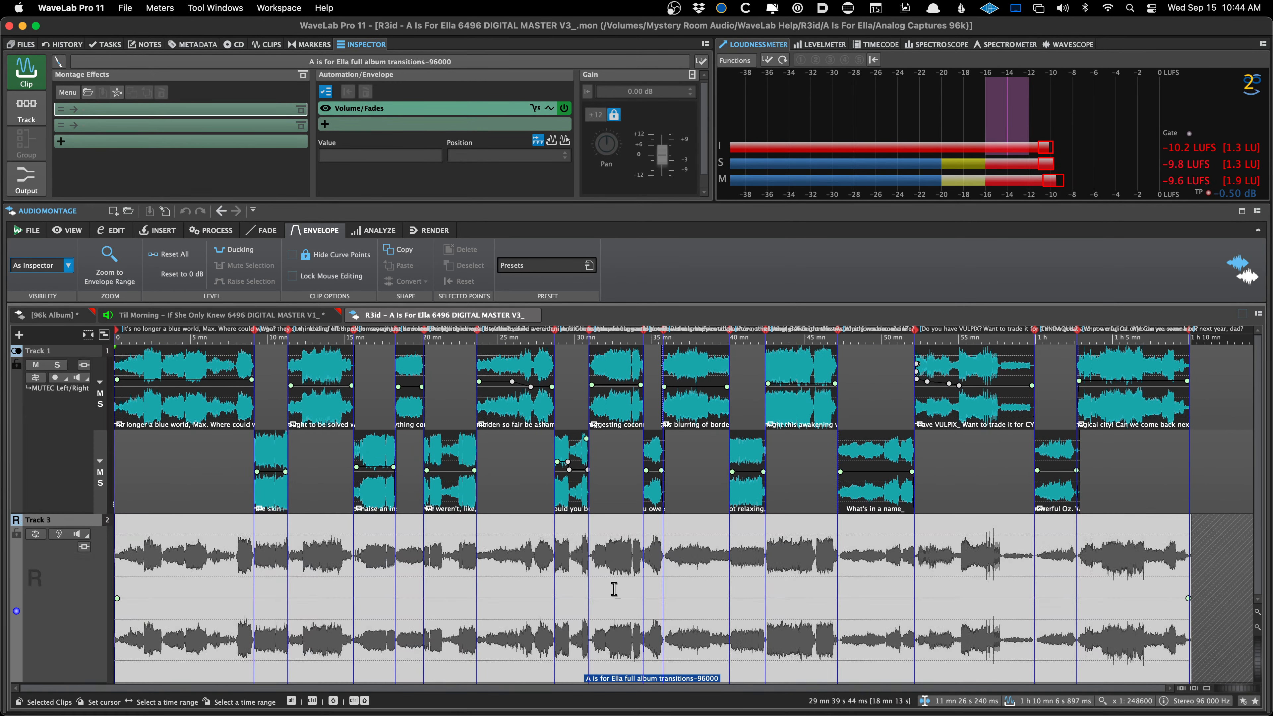
{"action": "left_click", "coordinate": [696, 580]}
{"action": "scroll", "coordinate": [707, 580], "scroll_direction": "up", "scroll_amount": 5}
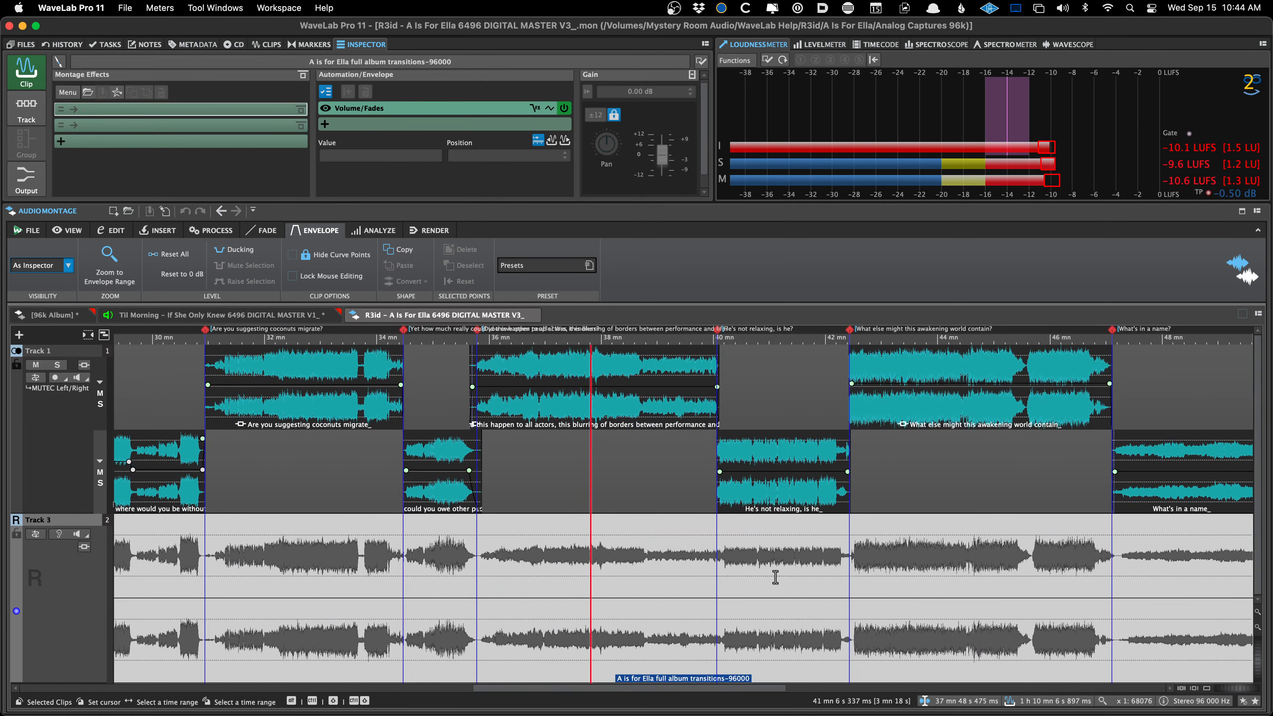
{"action": "scroll", "coordinate": [722, 578], "scroll_direction": "up", "scroll_amount": 15}
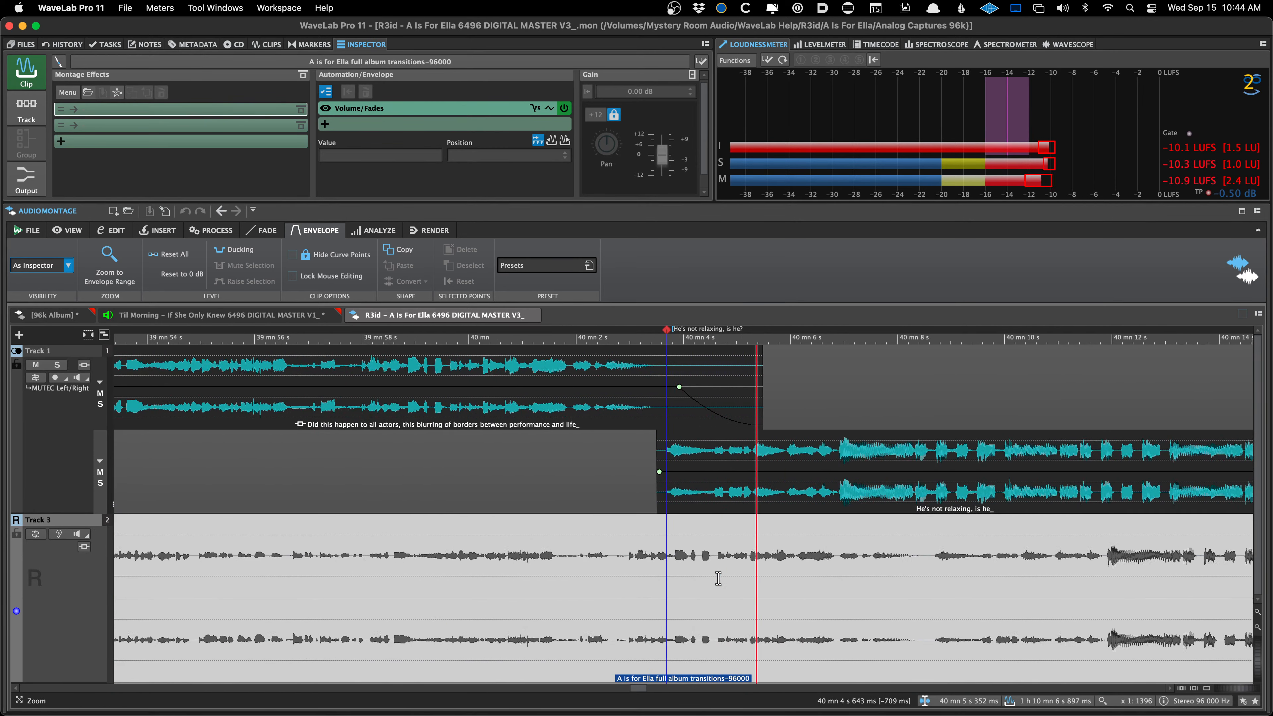
{"action": "scroll", "coordinate": [717, 579], "scroll_direction": "up", "scroll_amount": 6}
{"action": "scroll", "coordinate": [718, 578], "scroll_direction": "down", "scroll_amount": 9}
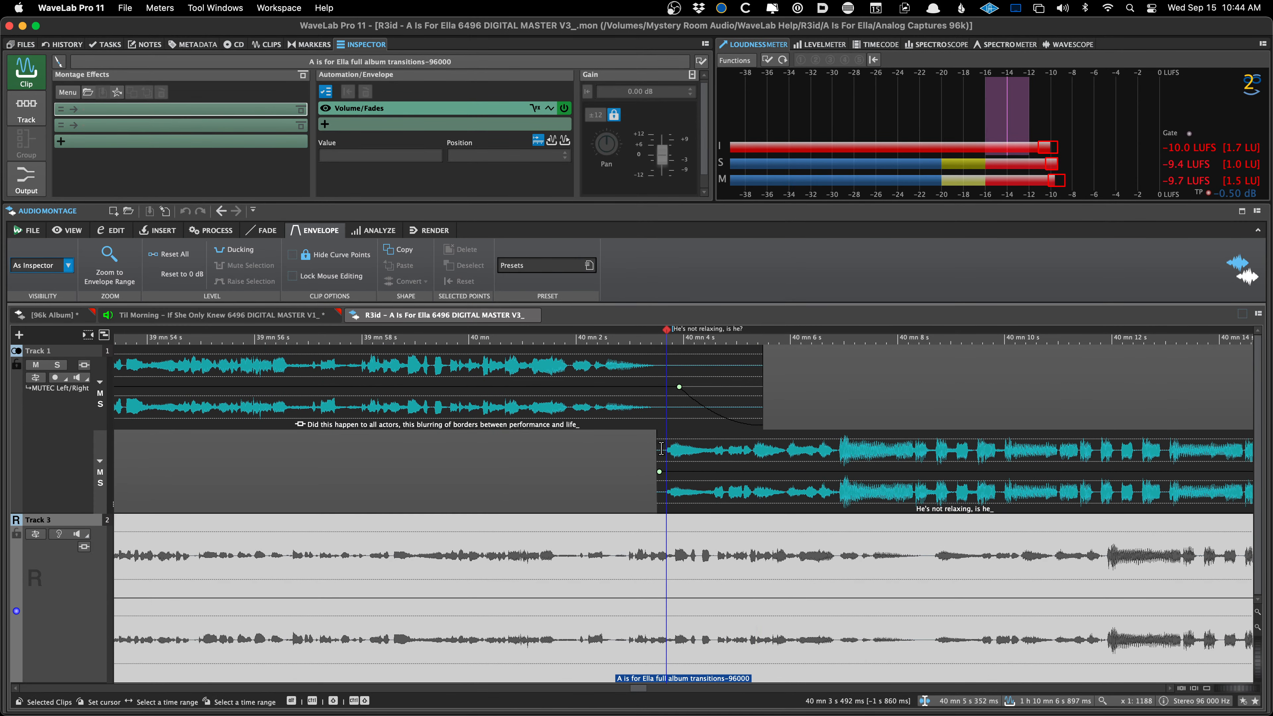
{"action": "scroll", "coordinate": [659, 454], "scroll_direction": "up", "scroll_amount": 8}
{"action": "scroll", "coordinate": [821, 558], "scroll_direction": "up", "scroll_amount": 10}
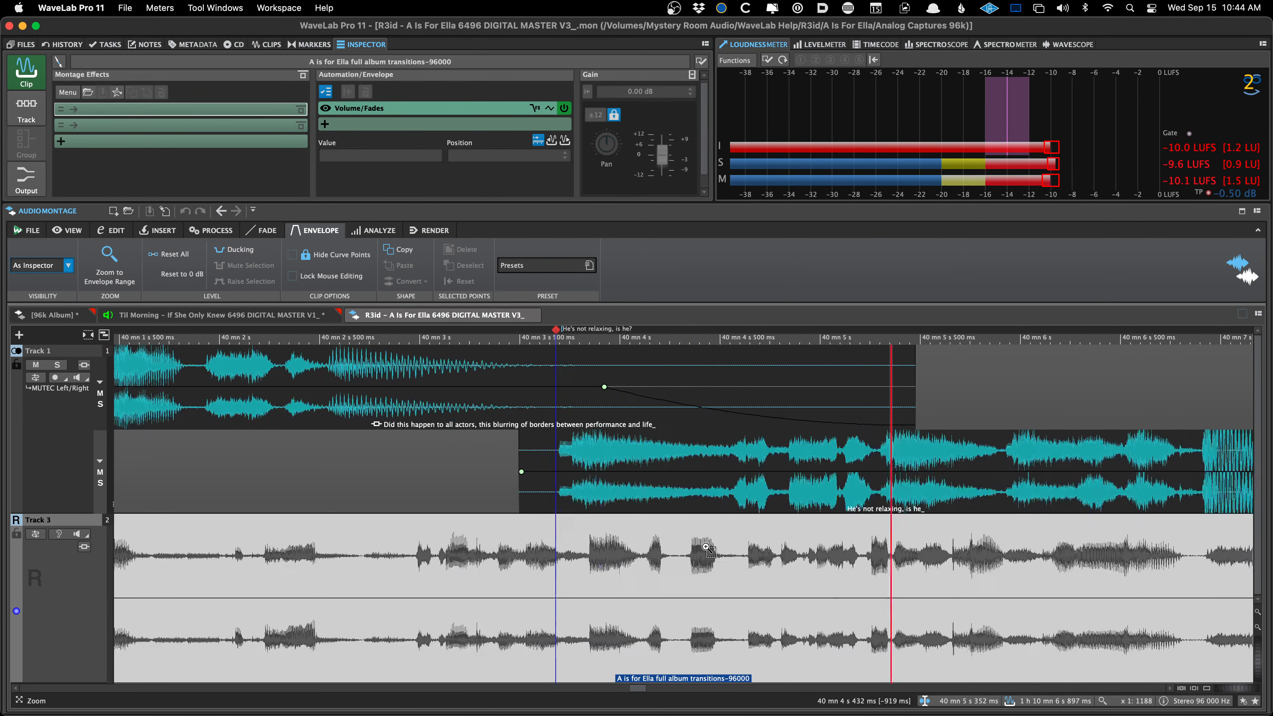
{"action": "scroll", "coordinate": [821, 559], "scroll_direction": "down", "scroll_amount": 12}
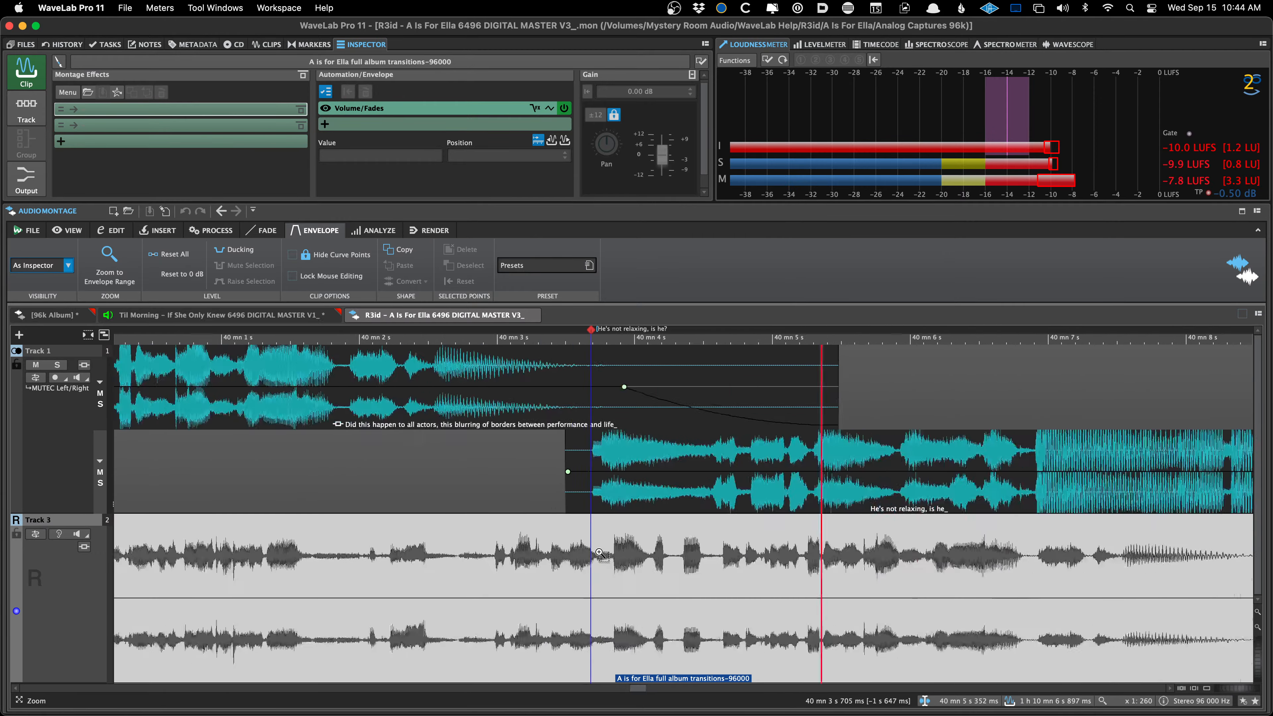
{"action": "scroll", "coordinate": [600, 551], "scroll_direction": "down", "scroll_amount": 15}
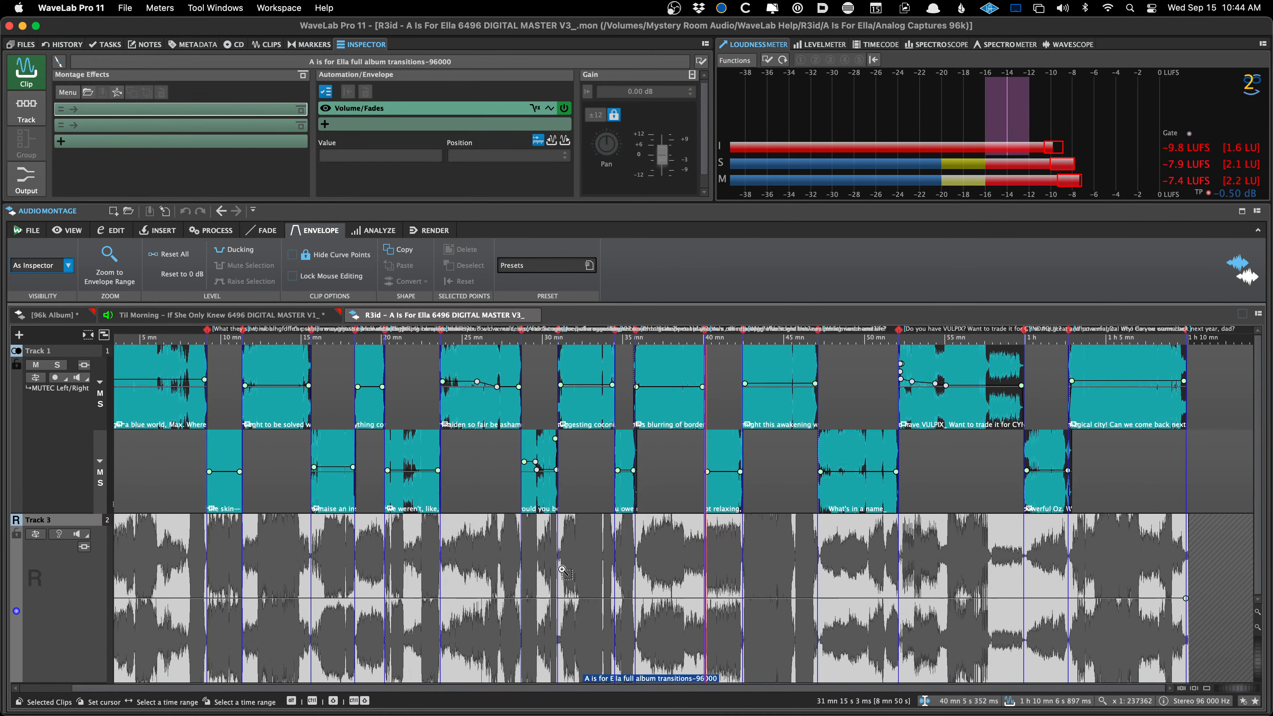
- Place the edit cursor at about 9 mn 39 s and compare the clip and reference waveforms in close detail near 9 mn 41 s
{"action": "left_click", "coordinate": [213, 542]}
{"action": "scroll", "coordinate": [221, 541], "scroll_direction": "up", "scroll_amount": 16}
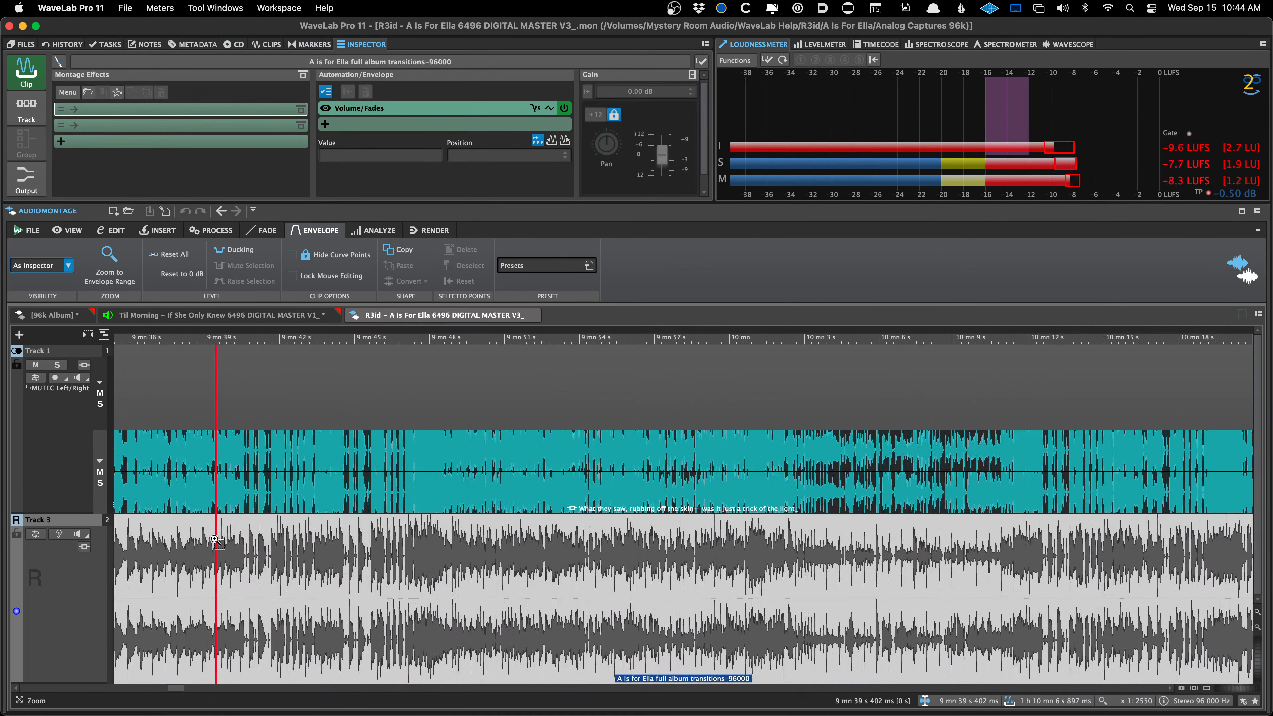
{"action": "scroll", "coordinate": [270, 541], "scroll_direction": "up", "scroll_amount": 14}
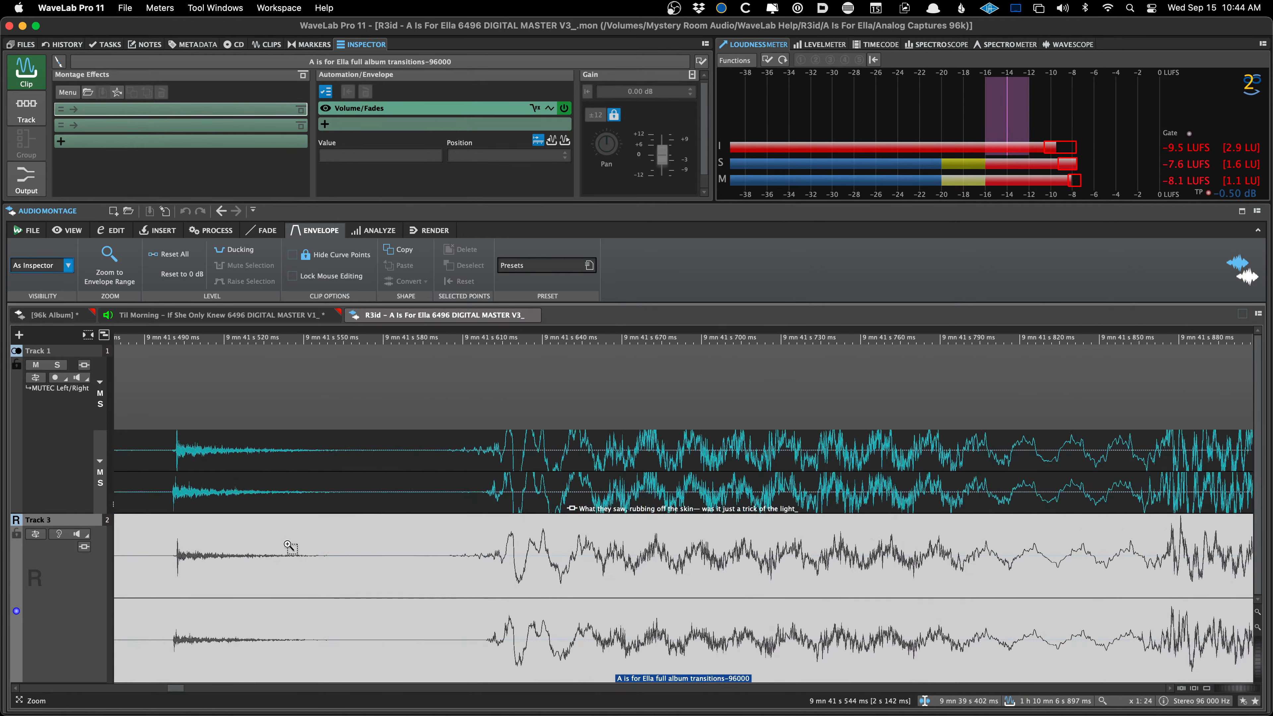
{"action": "scroll", "coordinate": [297, 541], "scroll_direction": "down", "scroll_amount": 20}
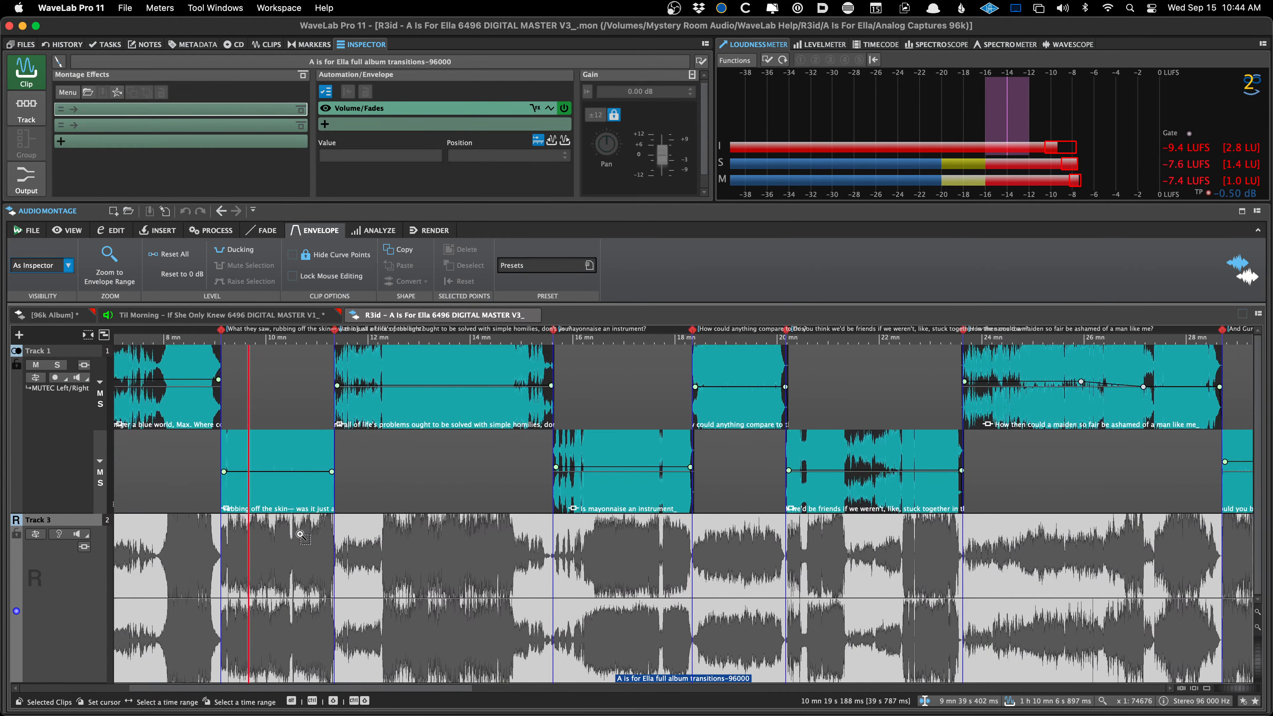
{"action": "scroll", "coordinate": [301, 535], "scroll_direction": "down", "scroll_amount": 3}
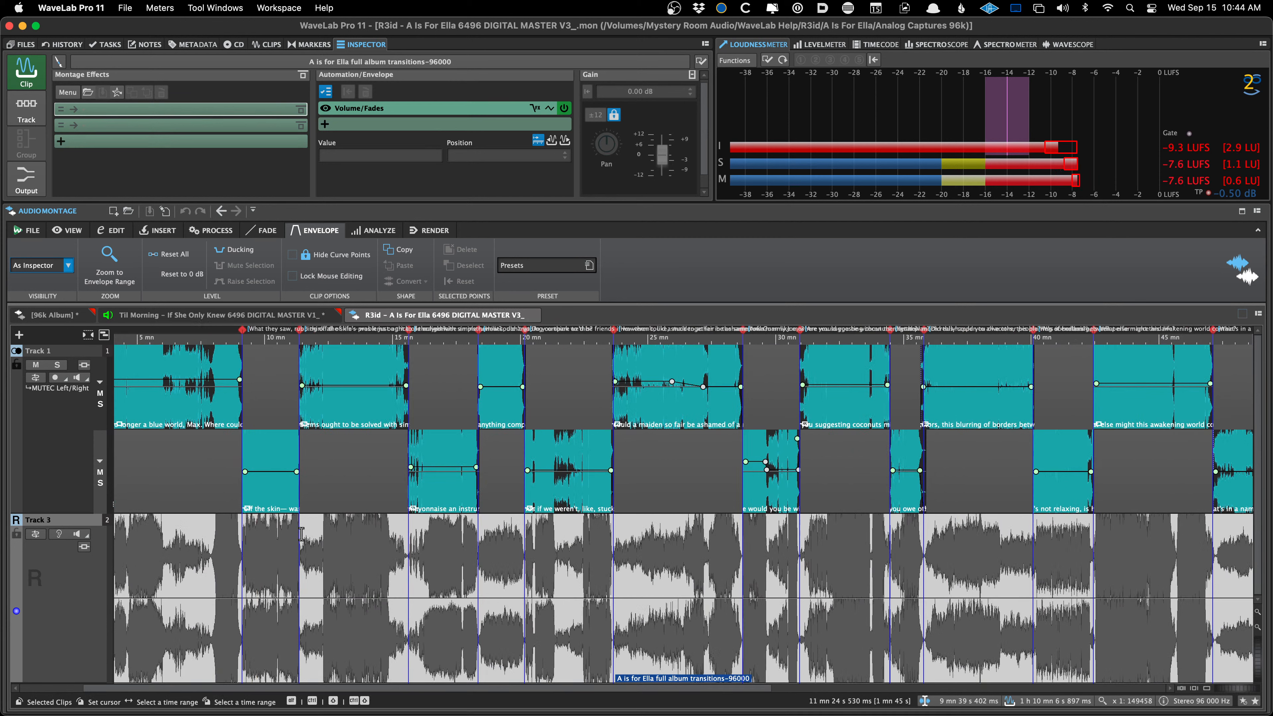
- Compare the full montage with the reference track by turning its Listen Alone on and back off
{"action": "left_click", "coordinate": [57, 534]}
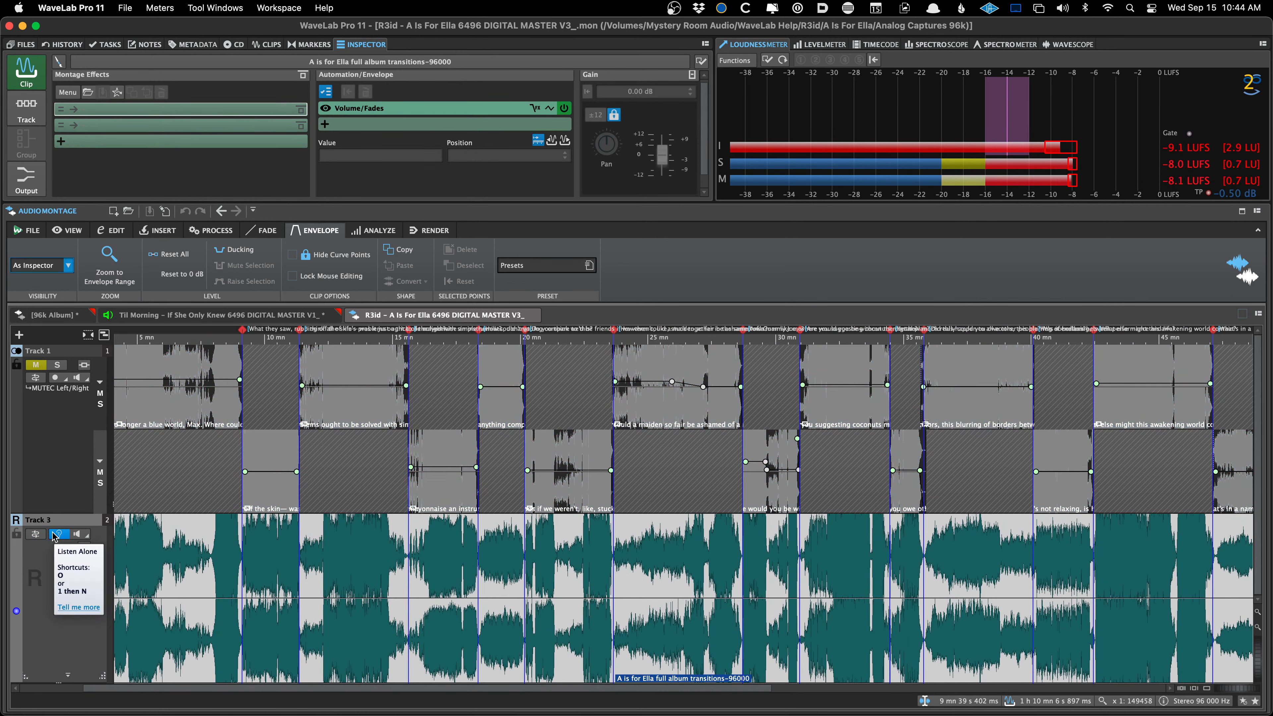
{"action": "left_click", "coordinate": [56, 534]}
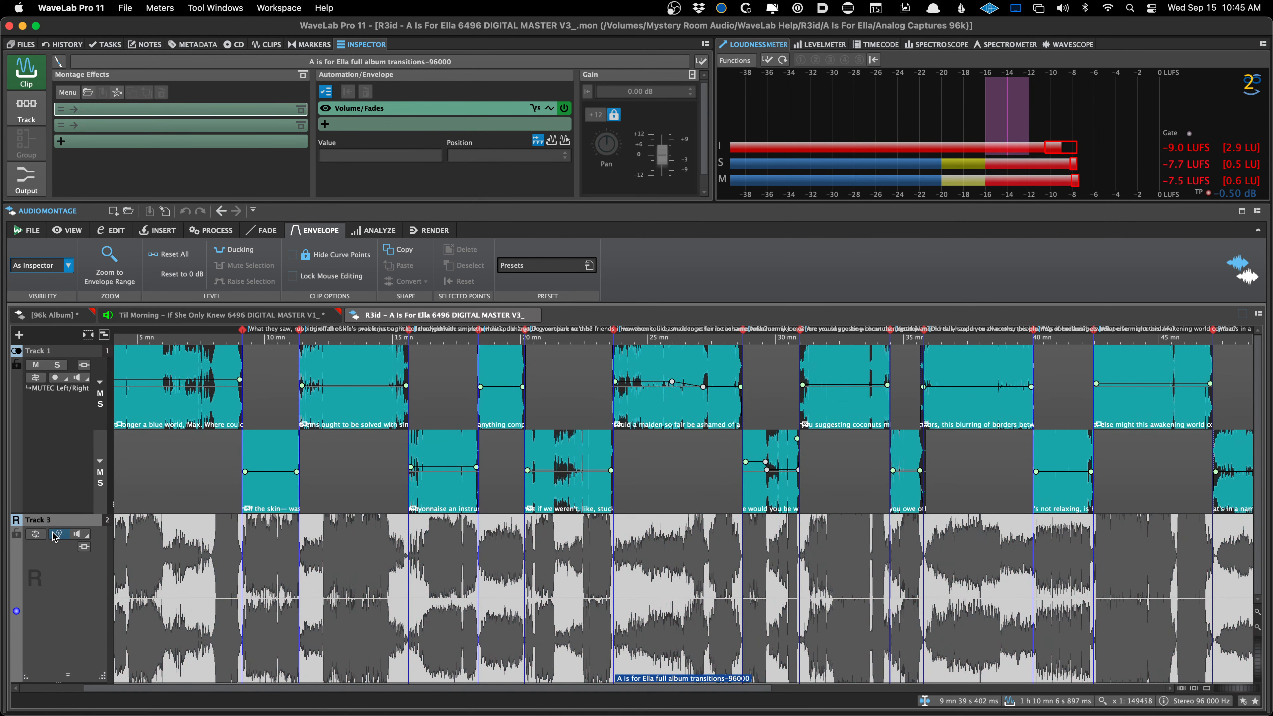
{"action": "scroll", "coordinate": [183, 556], "scroll_direction": "down", "scroll_amount": 5}
{"action": "scroll", "coordinate": [183, 556], "scroll_direction": "down", "scroll_amount": 5}
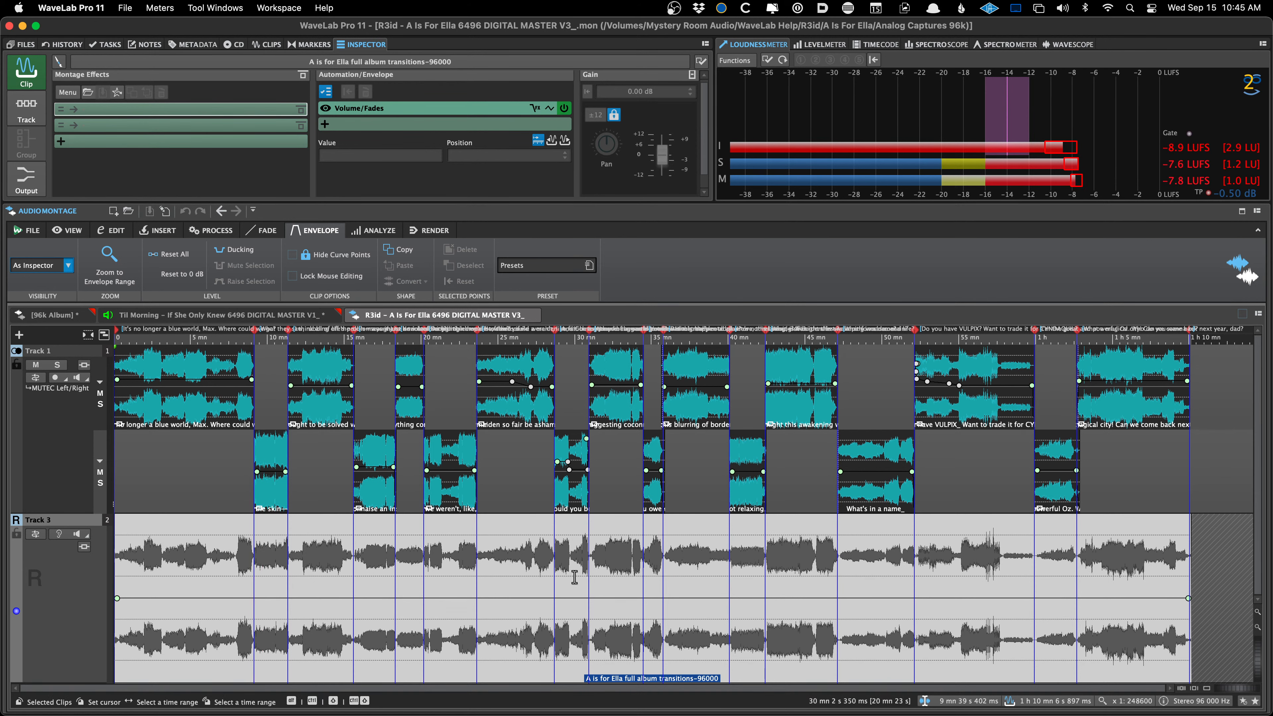
- Place the edit cursor at about 20 mn 50 s on Track 1 and examine the "How then could a maiden so fair" clip's envelope
{"action": "left_click", "coordinate": [435, 375]}
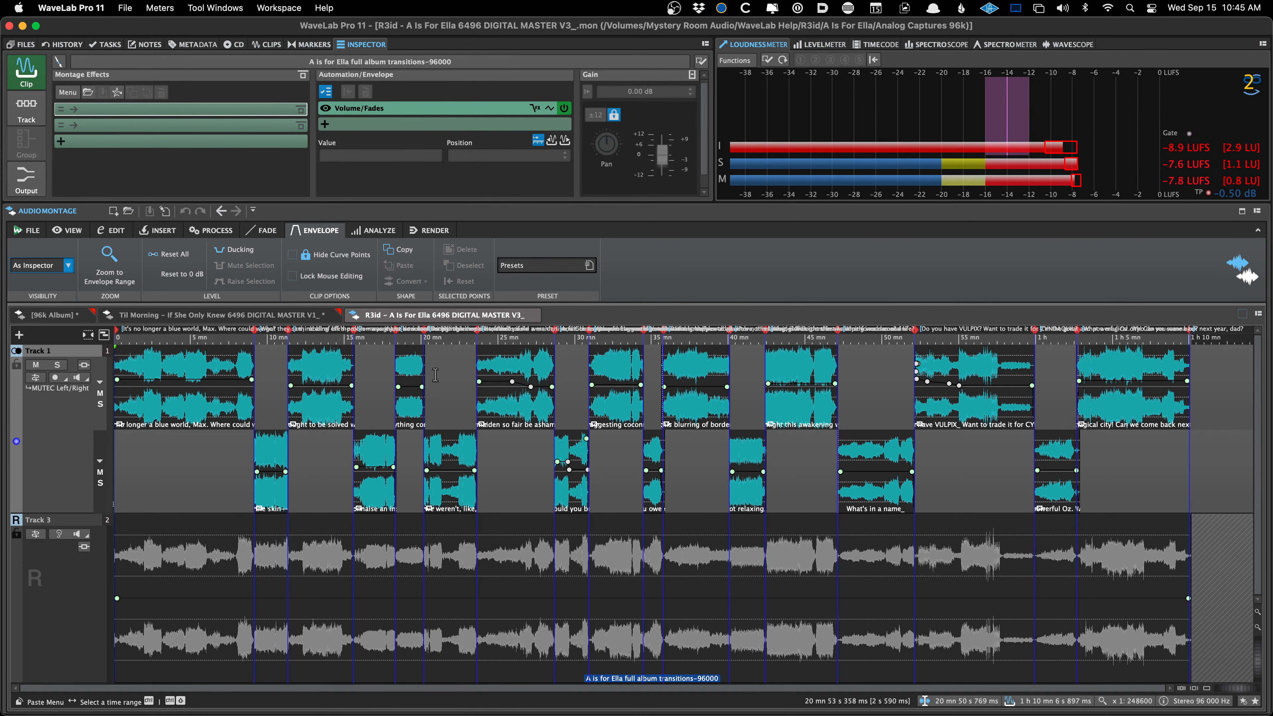
{"action": "scroll", "coordinate": [455, 374], "scroll_direction": "up", "scroll_amount": 10}
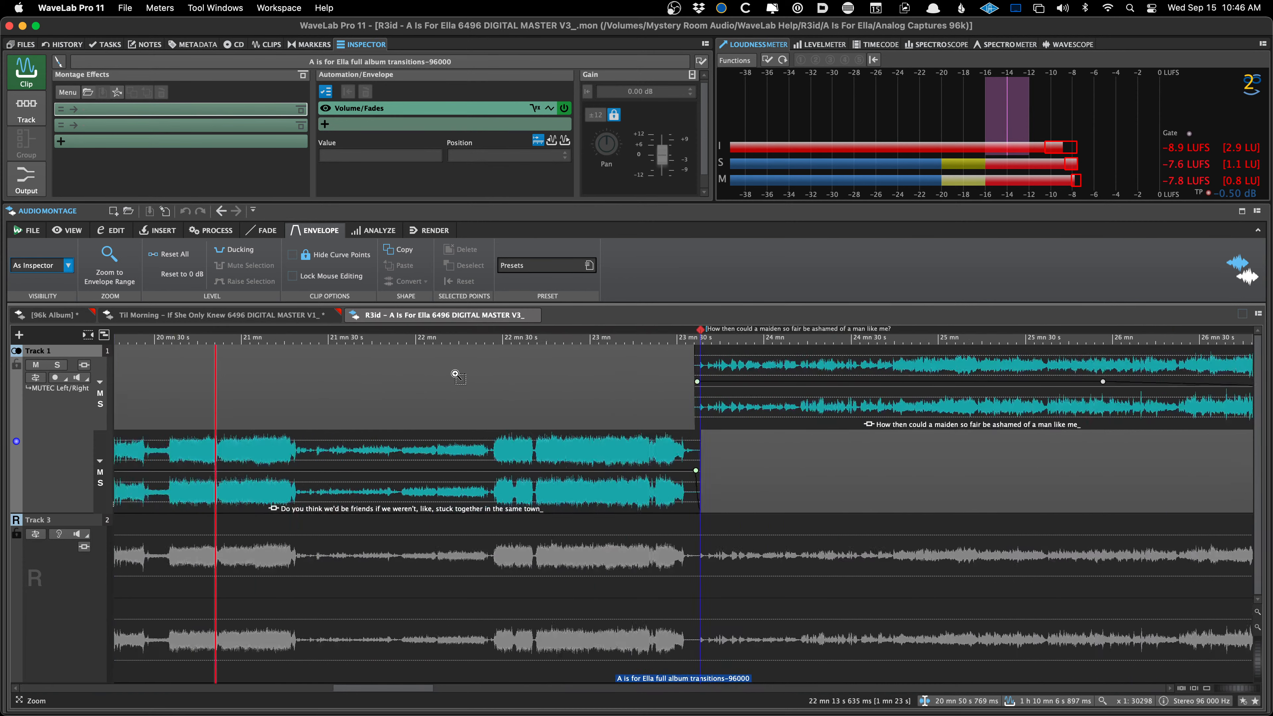
{"action": "scroll", "coordinate": [455, 373], "scroll_direction": "right", "scroll_amount": 10}
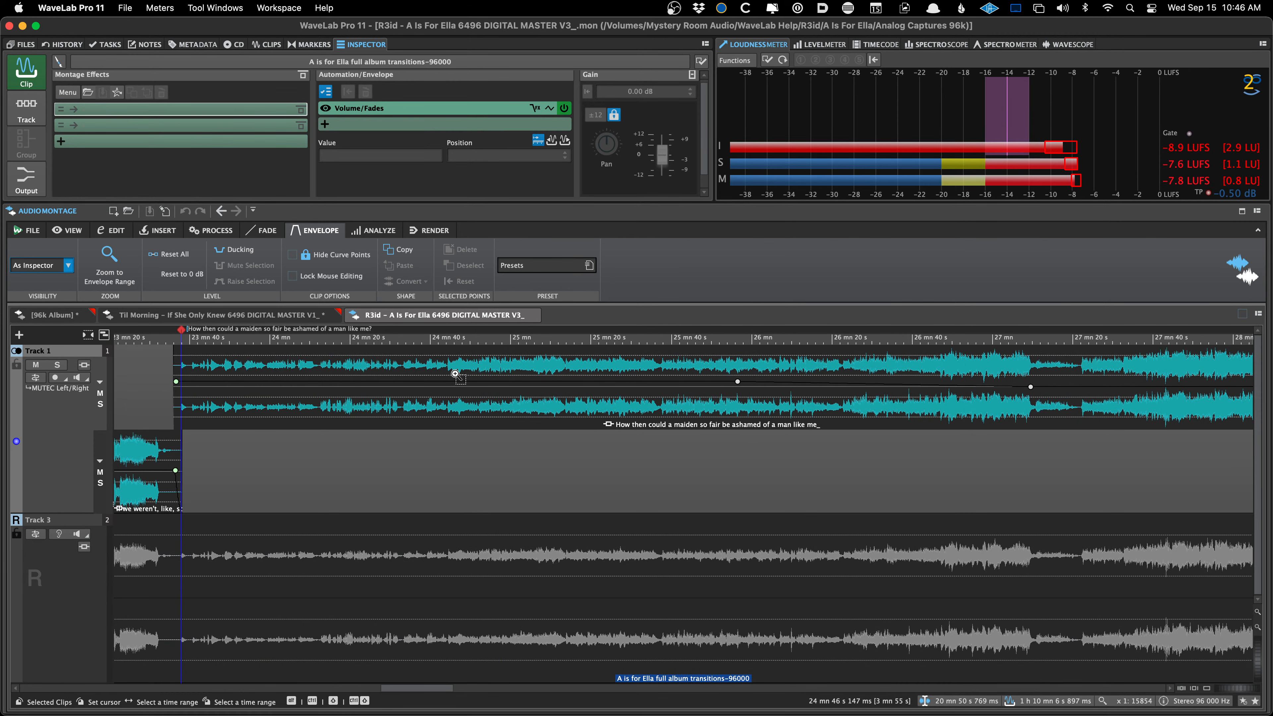
{"action": "scroll", "coordinate": [455, 374], "scroll_direction": "down", "scroll_amount": 4}
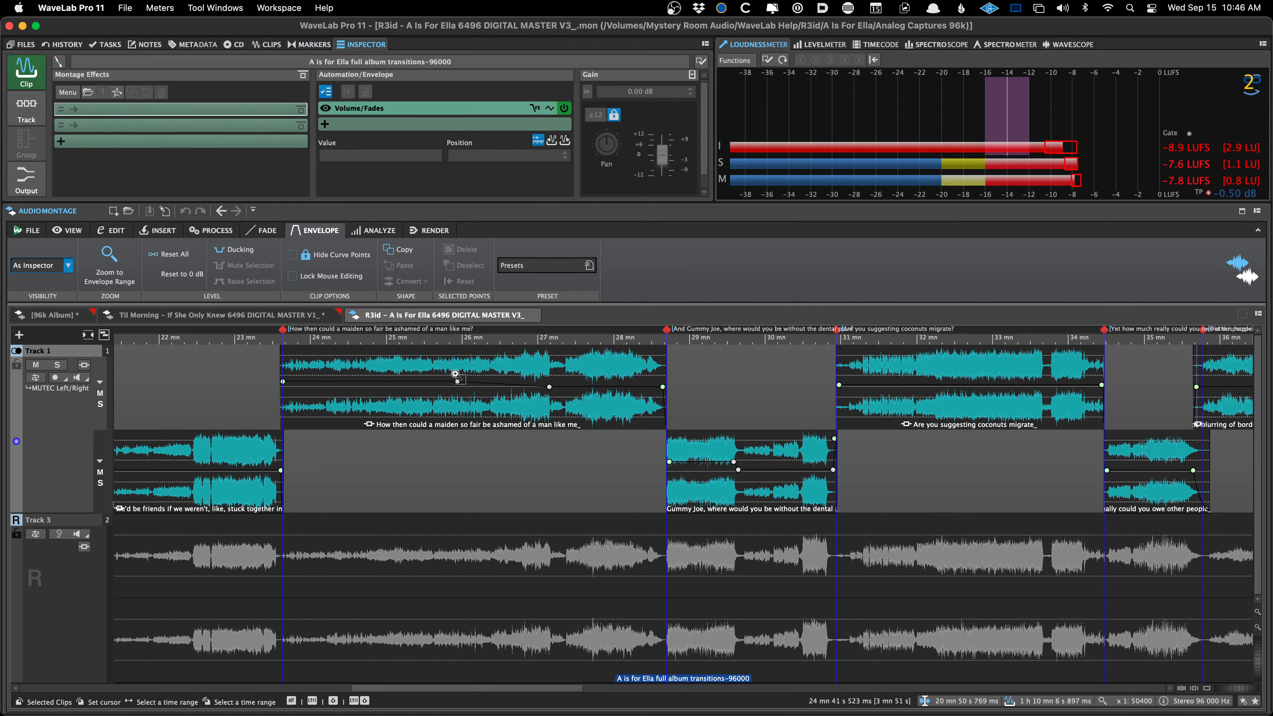
{"action": "scroll", "coordinate": [455, 376], "scroll_direction": "left", "scroll_amount": 3}
- Check the fade-out point of the Bad Luck clip in the [96k Album] montage, and return to the R3id montage's later songs
{"action": "left_click", "coordinate": [57, 316]}
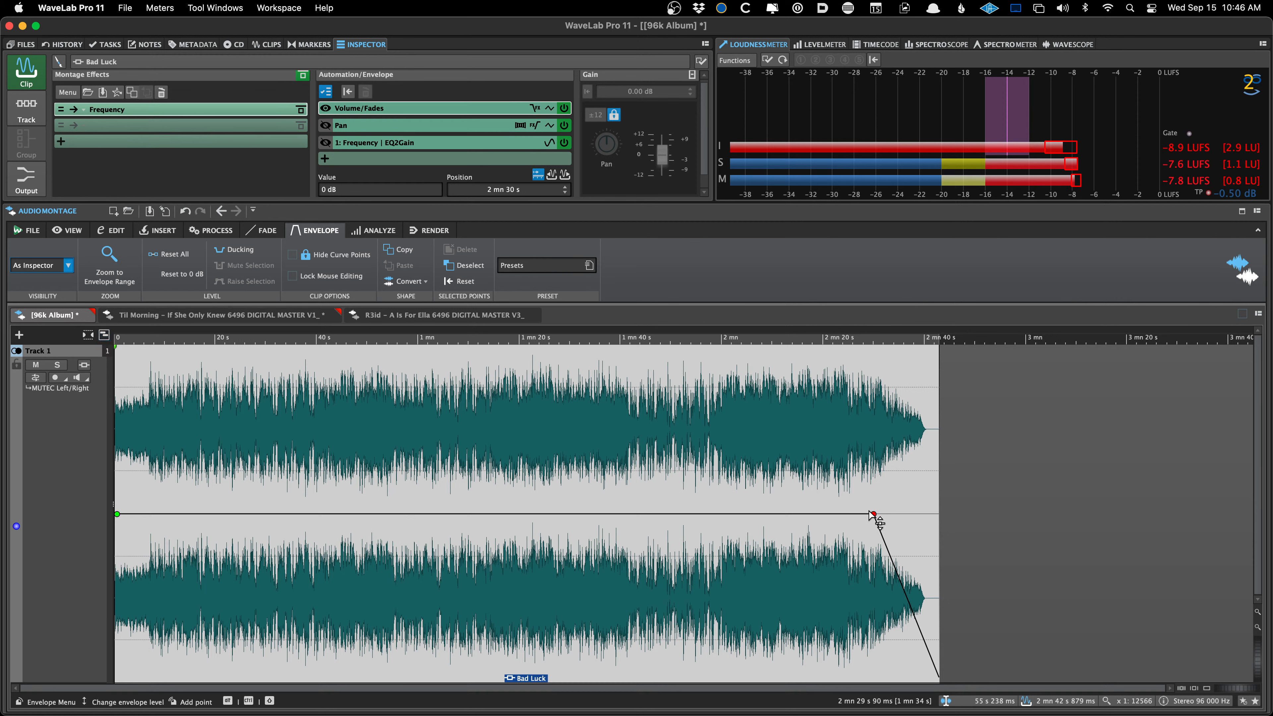
{"action": "mouse_move", "coordinate": [870, 511]}
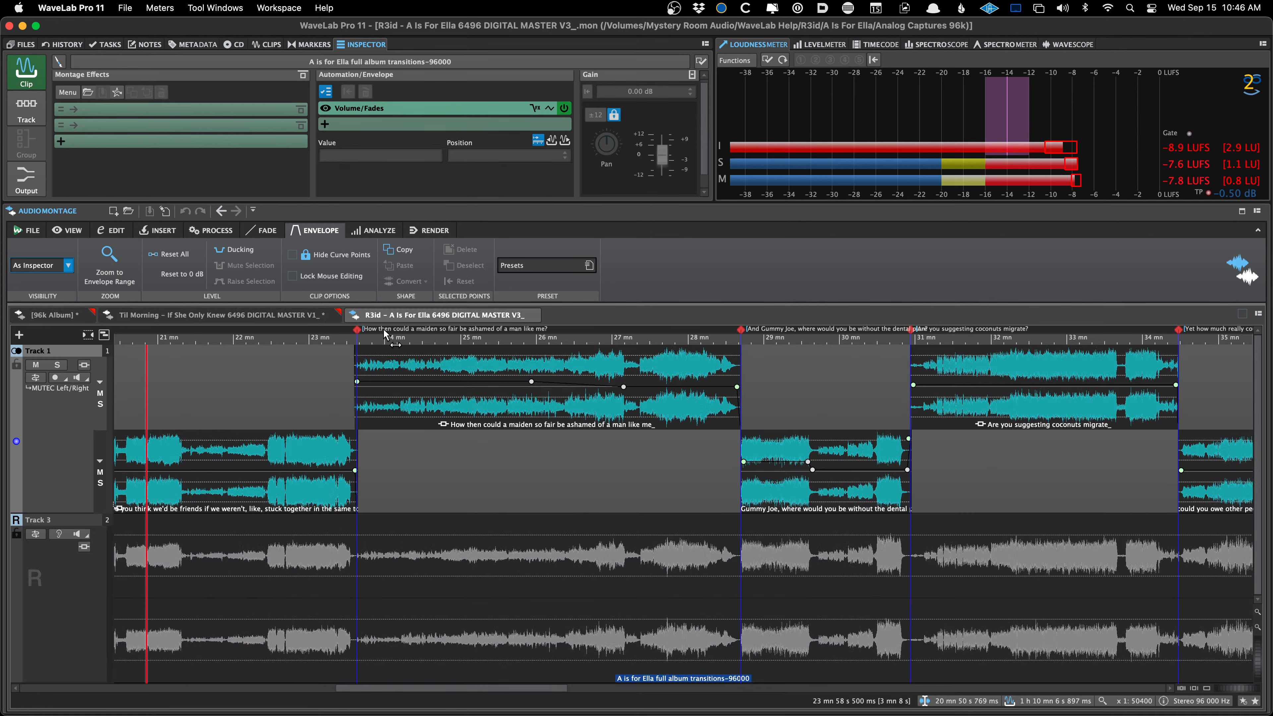
{"action": "left_click", "coordinate": [407, 315]}
{"action": "scroll", "coordinate": [353, 351], "scroll_direction": "right", "scroll_amount": 10}
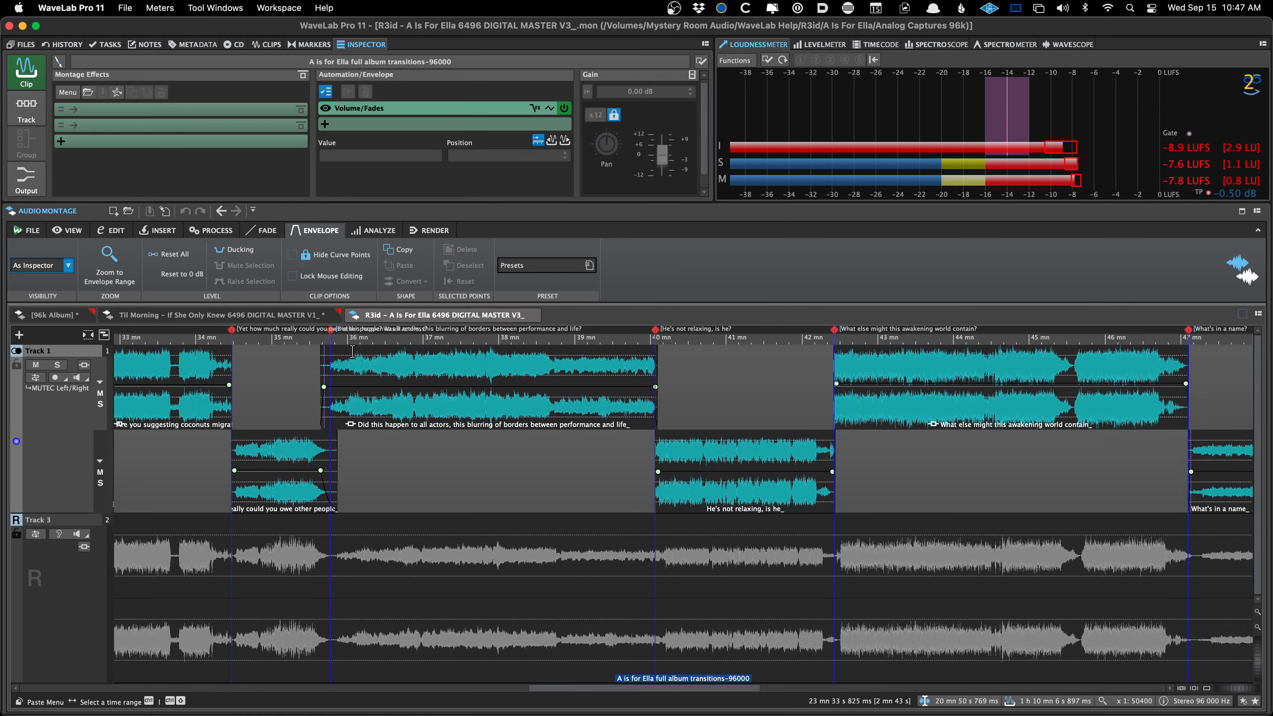
- Review the montage tracks' titles and performer in the CD-Text Editor, and close the editor without changes
{"action": "key", "text": "super+t"}
{"action": "scroll", "coordinate": [353, 352], "scroll_direction": "down", "scroll_amount": 5}
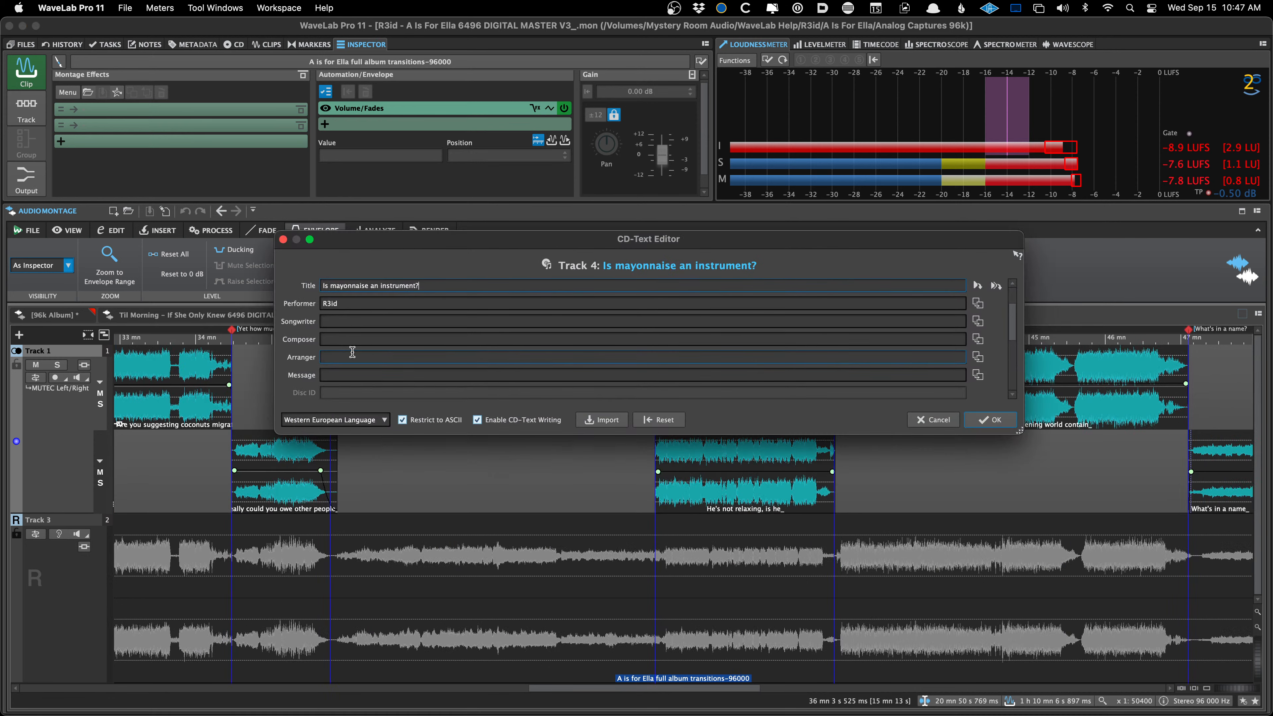
{"action": "scroll", "coordinate": [352, 352], "scroll_direction": "down", "scroll_amount": 4}
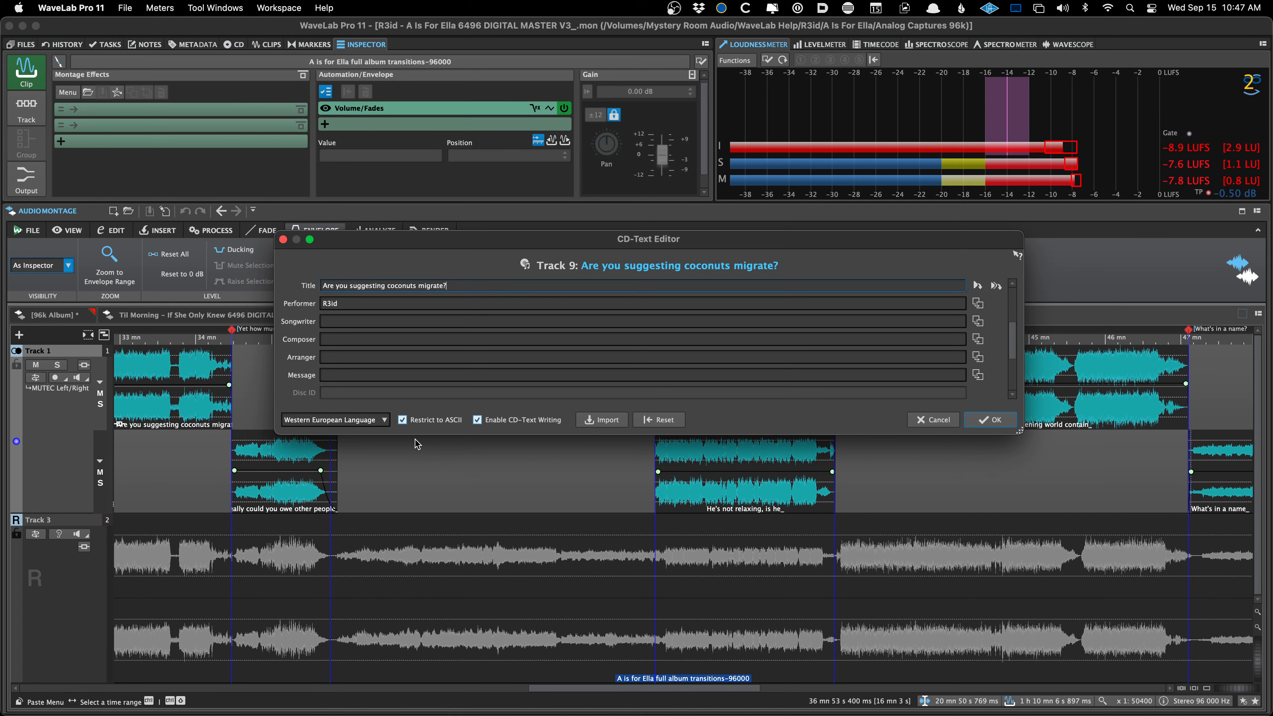
{"action": "left_click", "coordinate": [990, 420]}
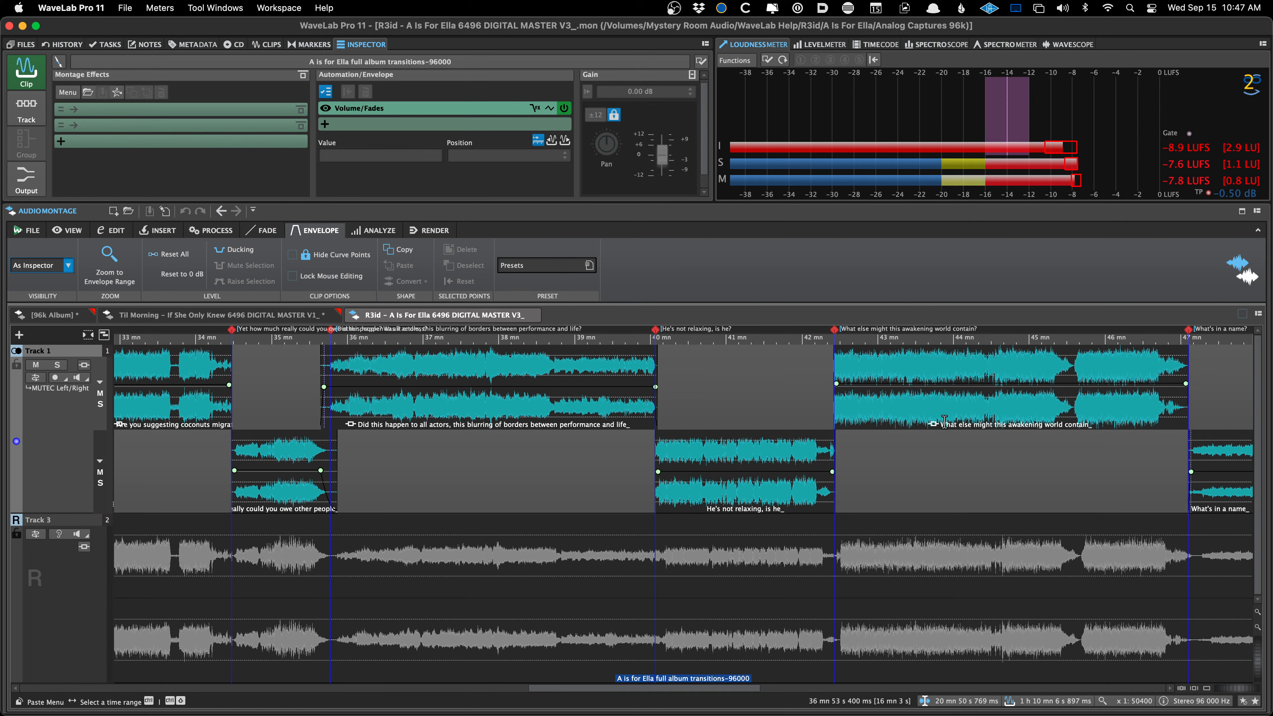
{"action": "double_click", "coordinate": [944, 422]}
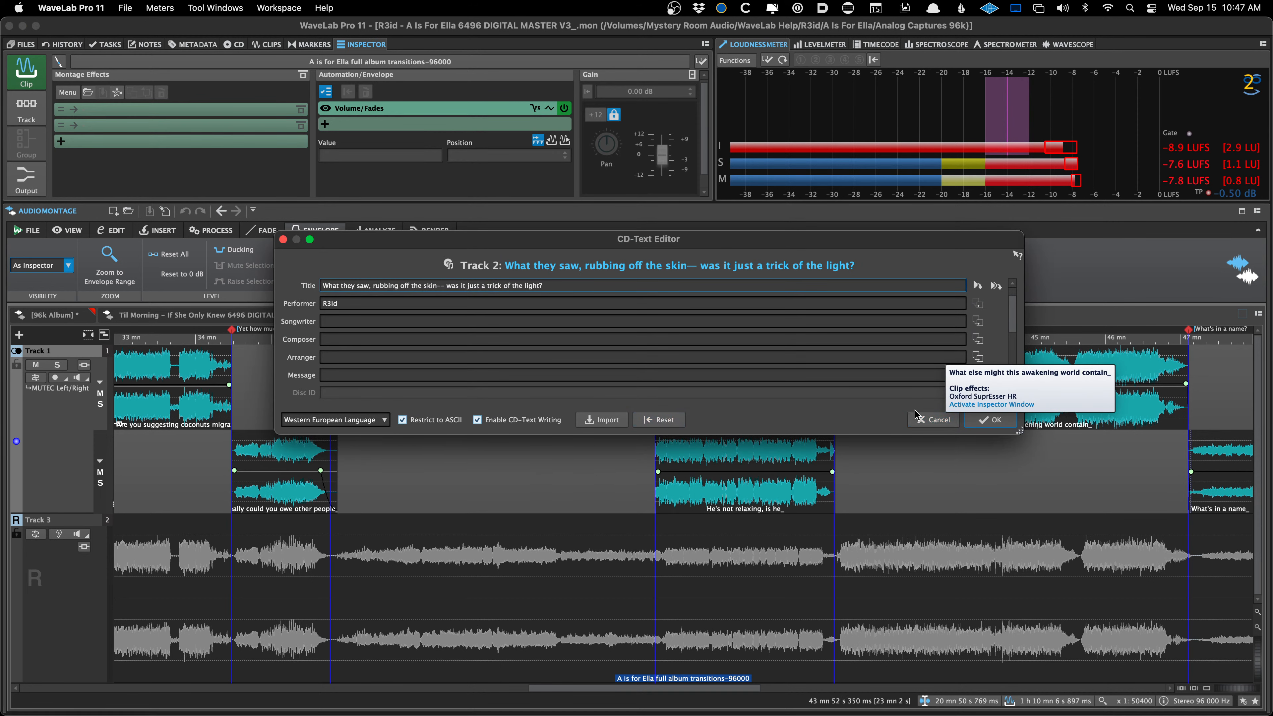
{"action": "left_click", "coordinate": [921, 421]}
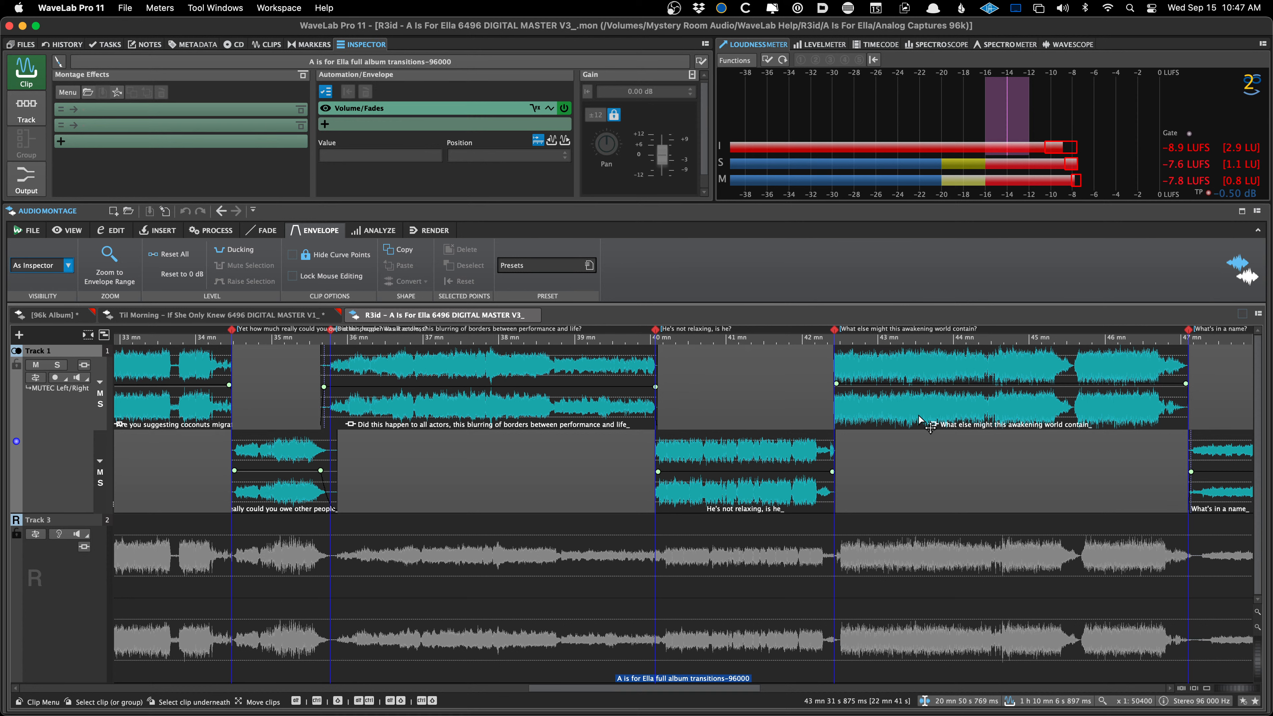
- Review the Editing, File and Style preferences for audio files
{"action": "left_click", "coordinate": [89, 7]}
{"action": "left_click", "coordinate": [95, 51]}
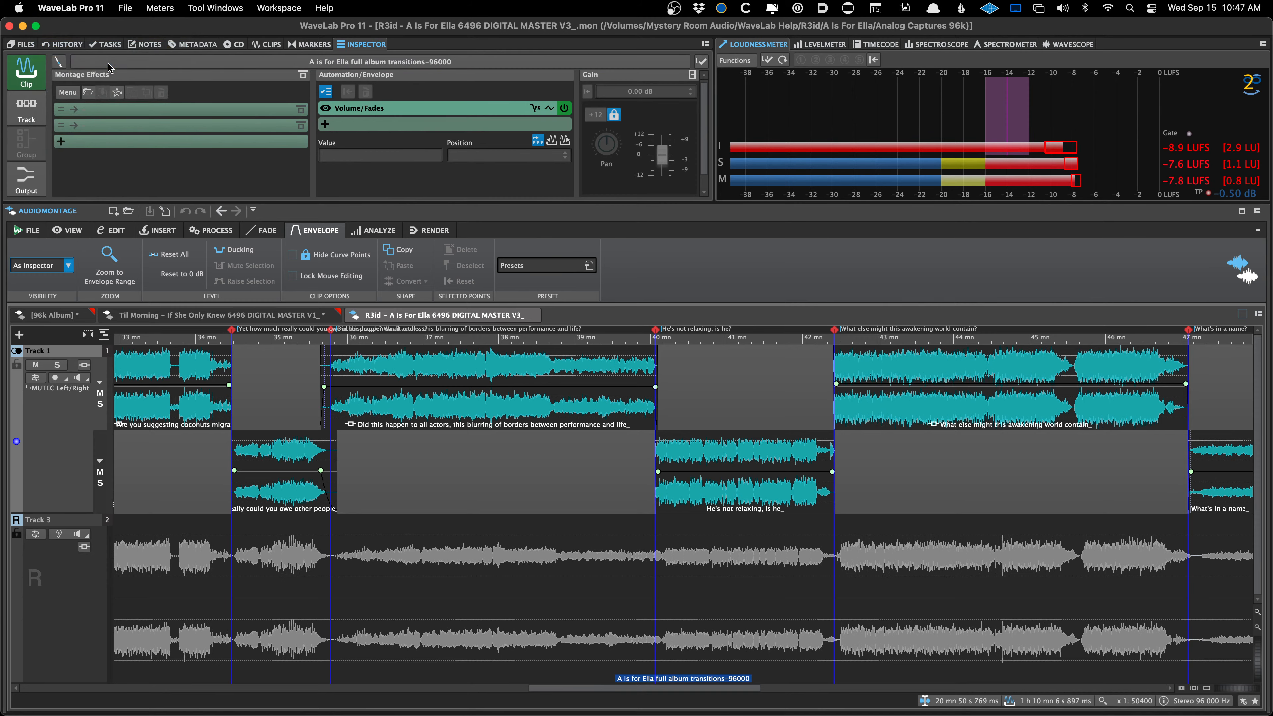
{"action": "left_click", "coordinate": [144, 479]}
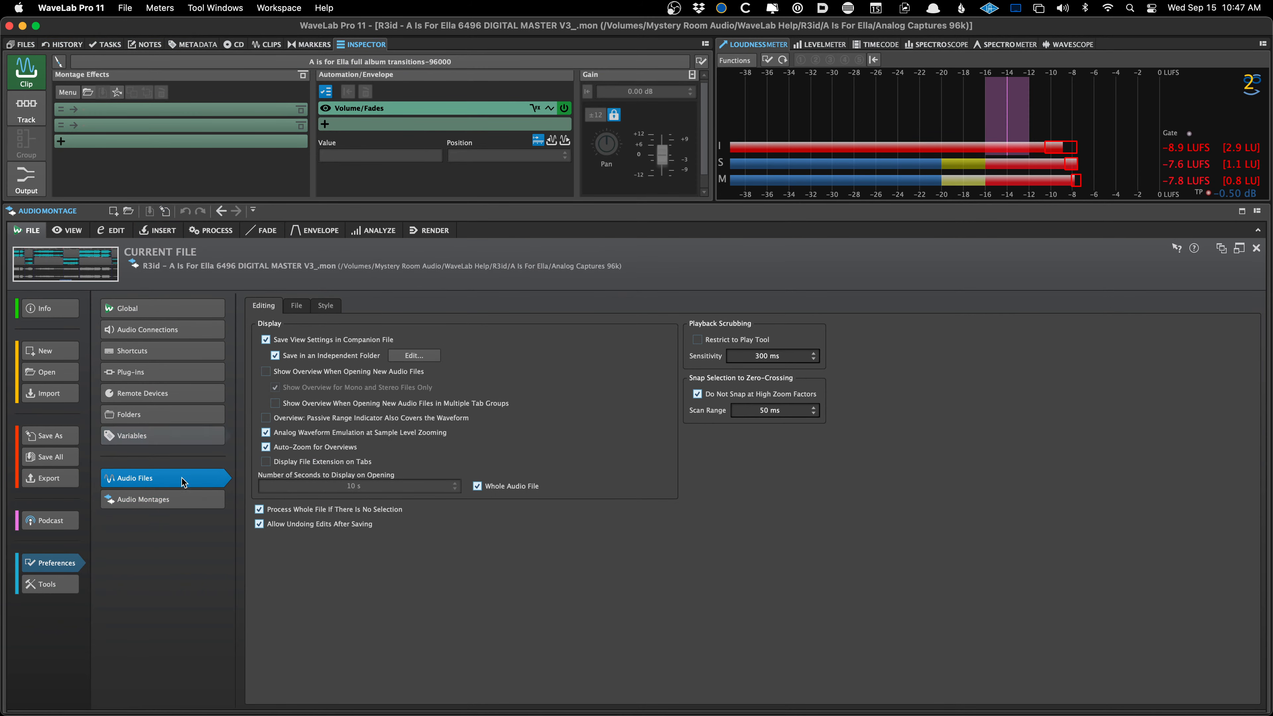
{"action": "left_click", "coordinate": [297, 307]}
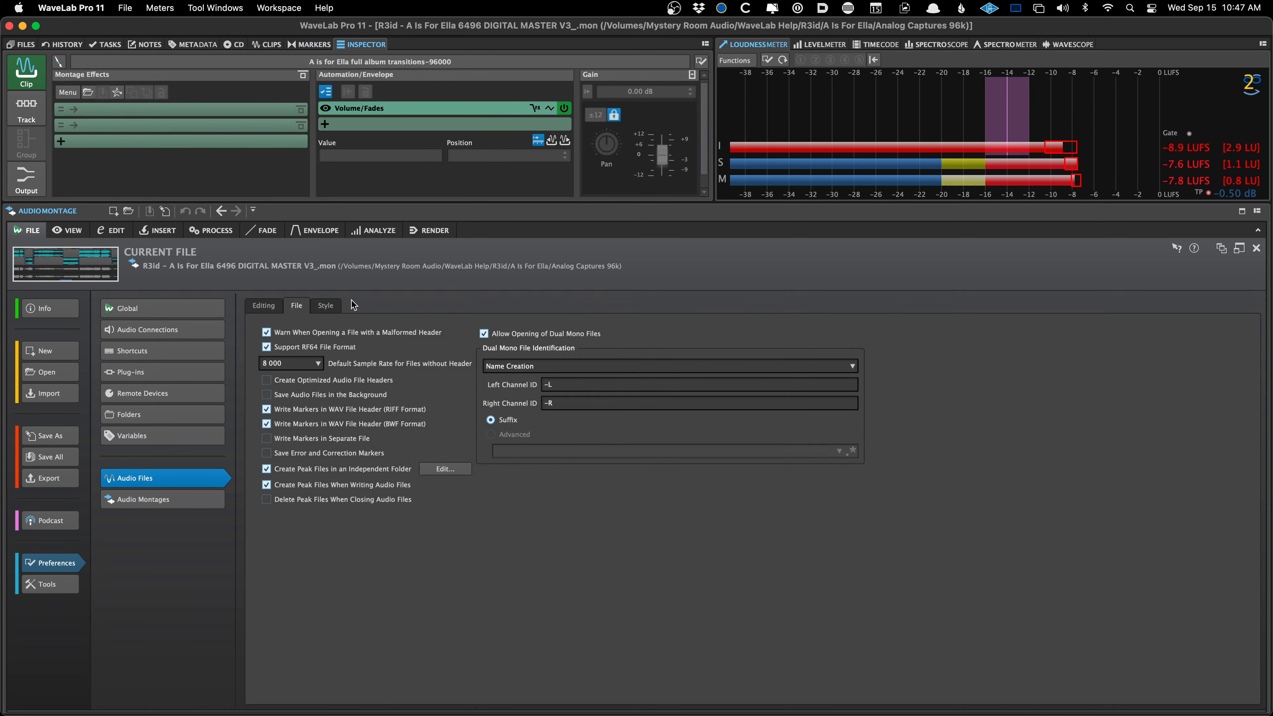
{"action": "left_click", "coordinate": [326, 305]}
{"action": "left_click", "coordinate": [295, 306]}
- Look through the global Display, Audio and Formats preferences for the Create Windows-Compatible File Names option, and return to the montage
{"action": "left_click", "coordinate": [223, 312]}
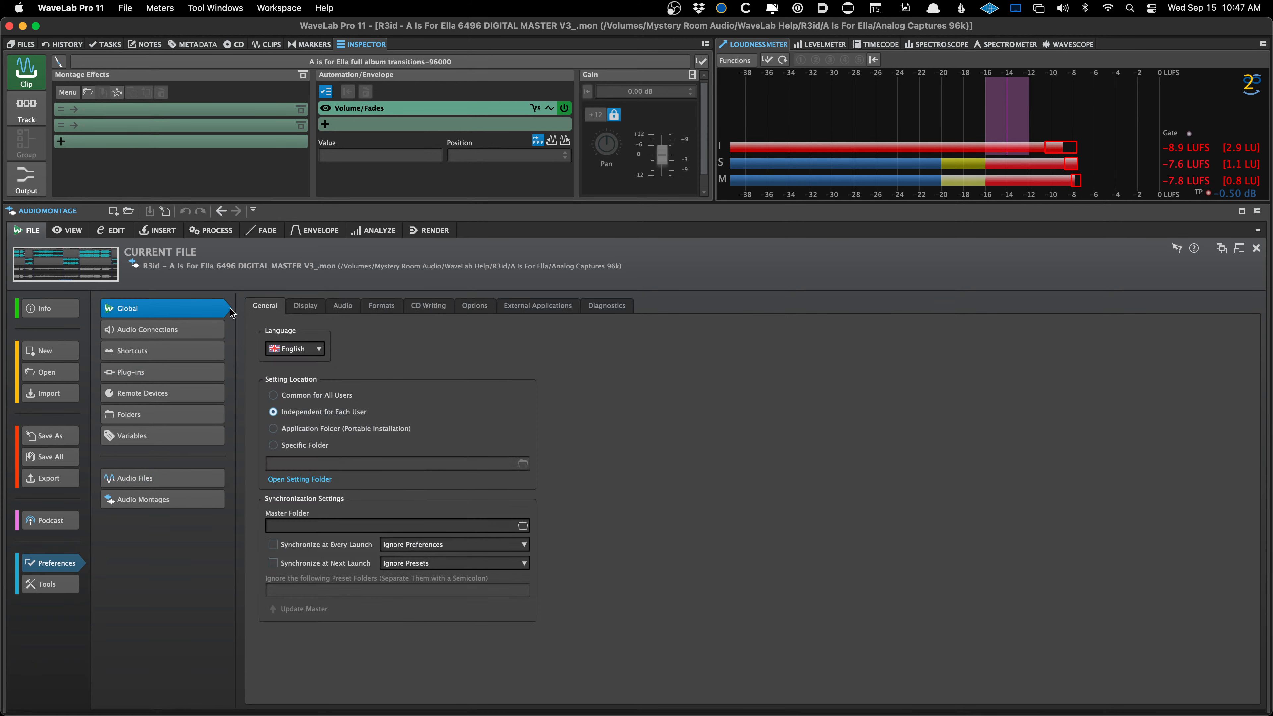
{"action": "left_click", "coordinate": [305, 305]}
{"action": "left_click", "coordinate": [342, 305]}
{"action": "left_click", "coordinate": [376, 307]}
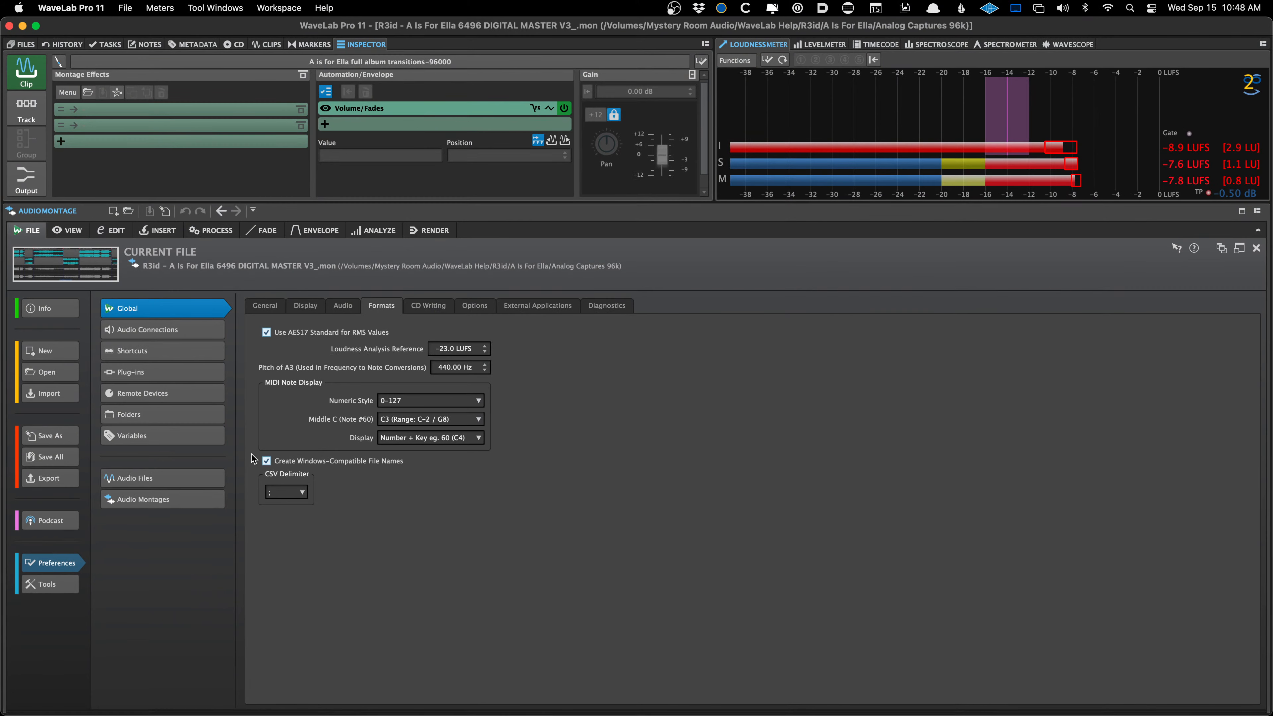
{"action": "left_click", "coordinate": [97, 264]}
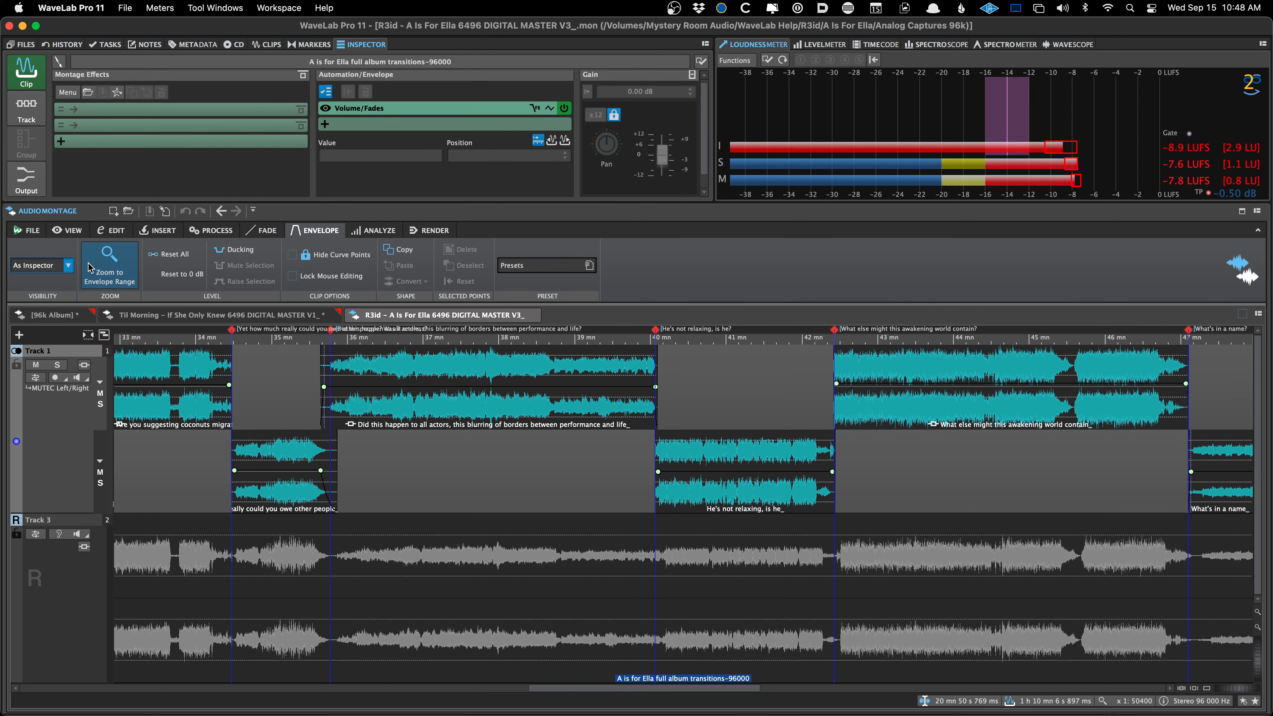
- Show the Master Section window and look through its docking and settings options without changing them
{"action": "key", "text": "F8"}
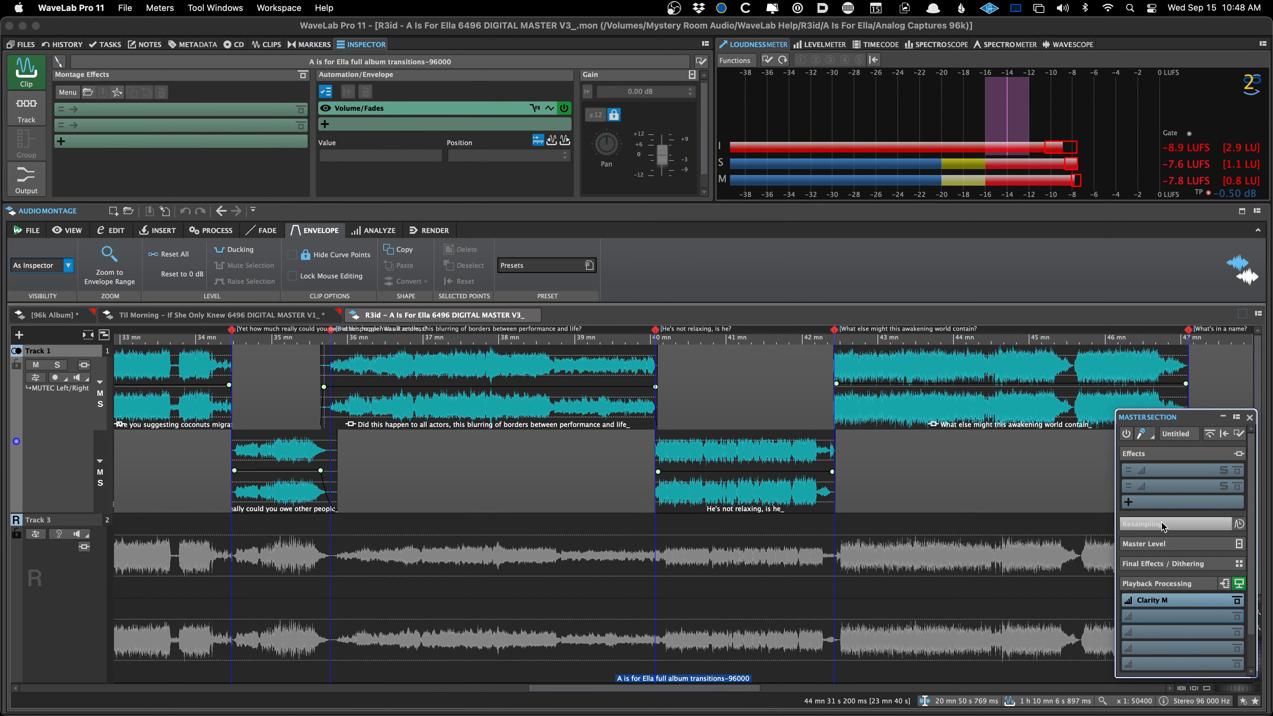
{"action": "left_click", "coordinate": [1238, 416]}
{"action": "left_click", "coordinate": [1199, 396]}
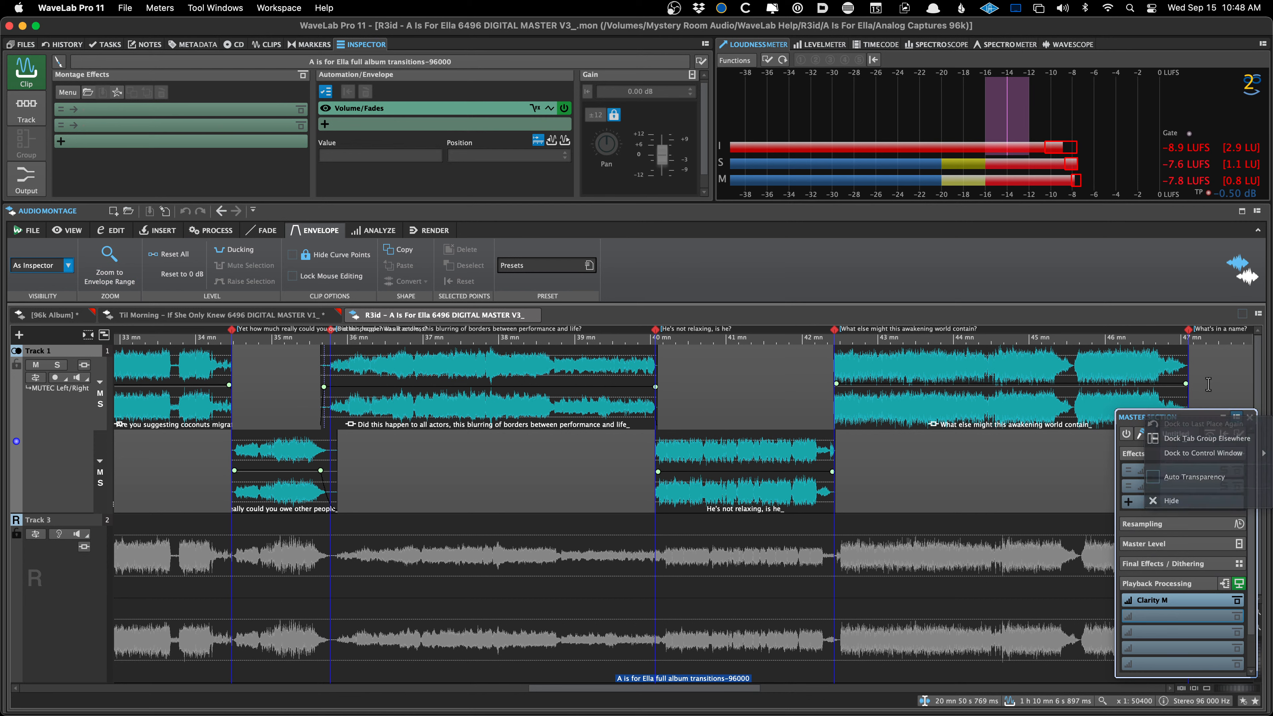
{"action": "left_click", "coordinate": [1229, 434]}
{"action": "left_click", "coordinate": [995, 462]}
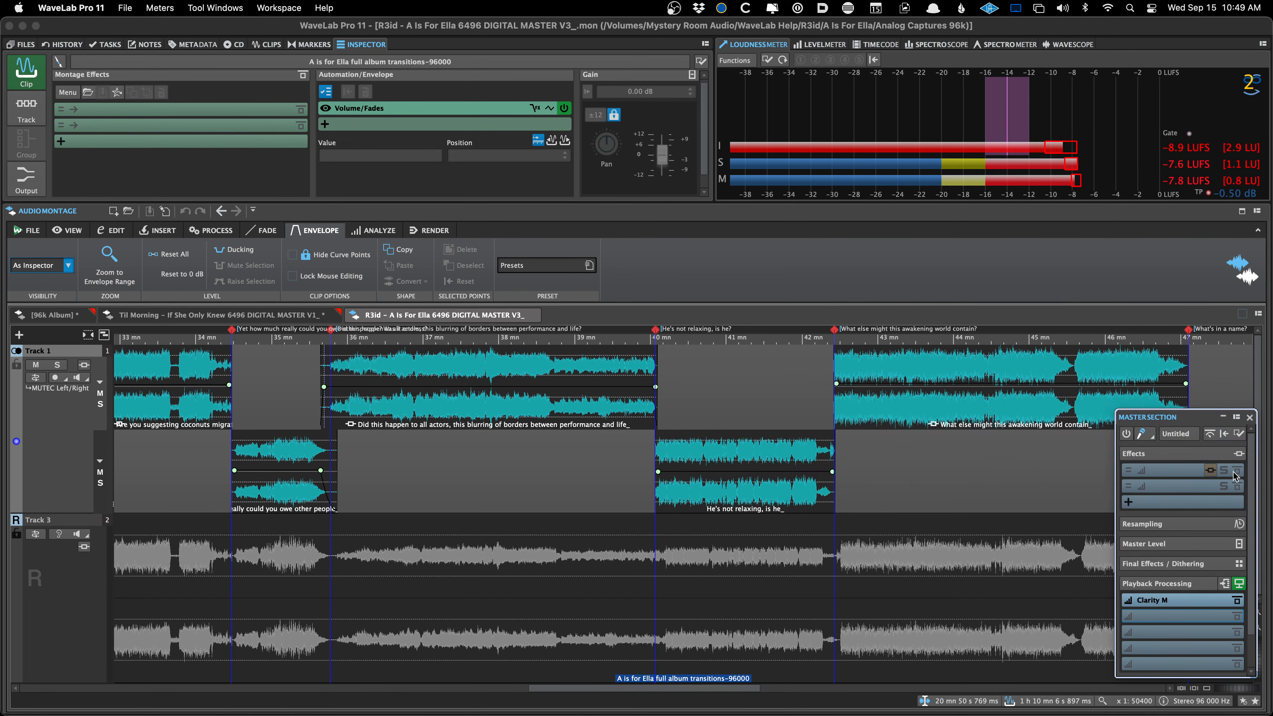
{"action": "left_click", "coordinate": [1239, 433]}
{"action": "left_click", "coordinate": [1240, 434]}
- View the whole R3id montage, and place the playback cursor at about 25 s in the [96k Album] montage
{"action": "scroll", "coordinate": [192, 571], "scroll_direction": "down", "scroll_amount": 5}
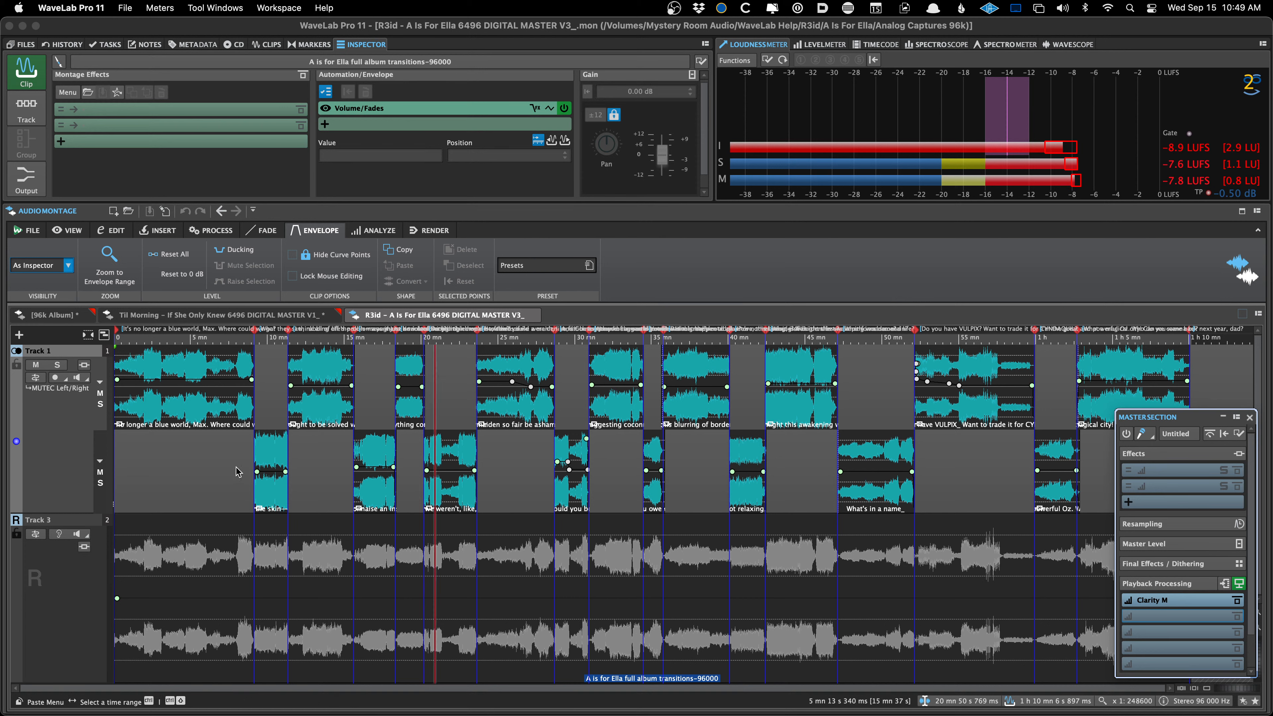
{"action": "left_click", "coordinate": [657, 271]}
{"action": "key", "text": "space"}
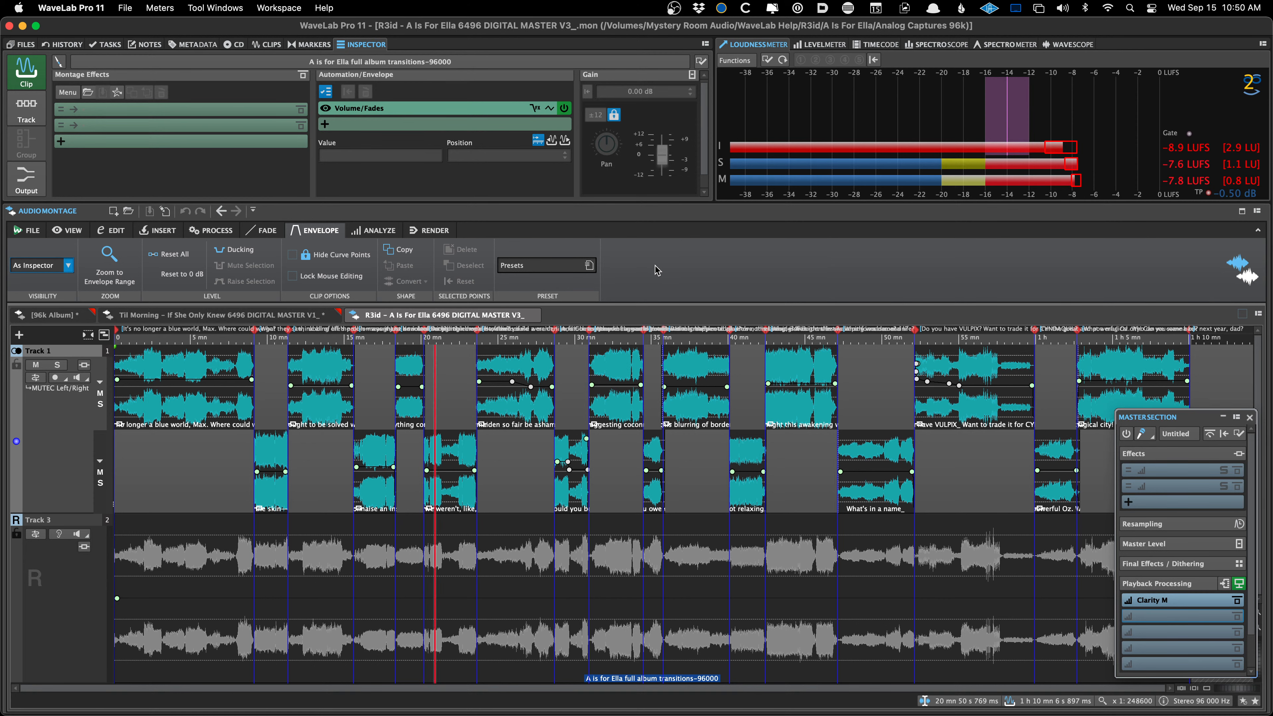
{"action": "left_click", "coordinate": [50, 314]}
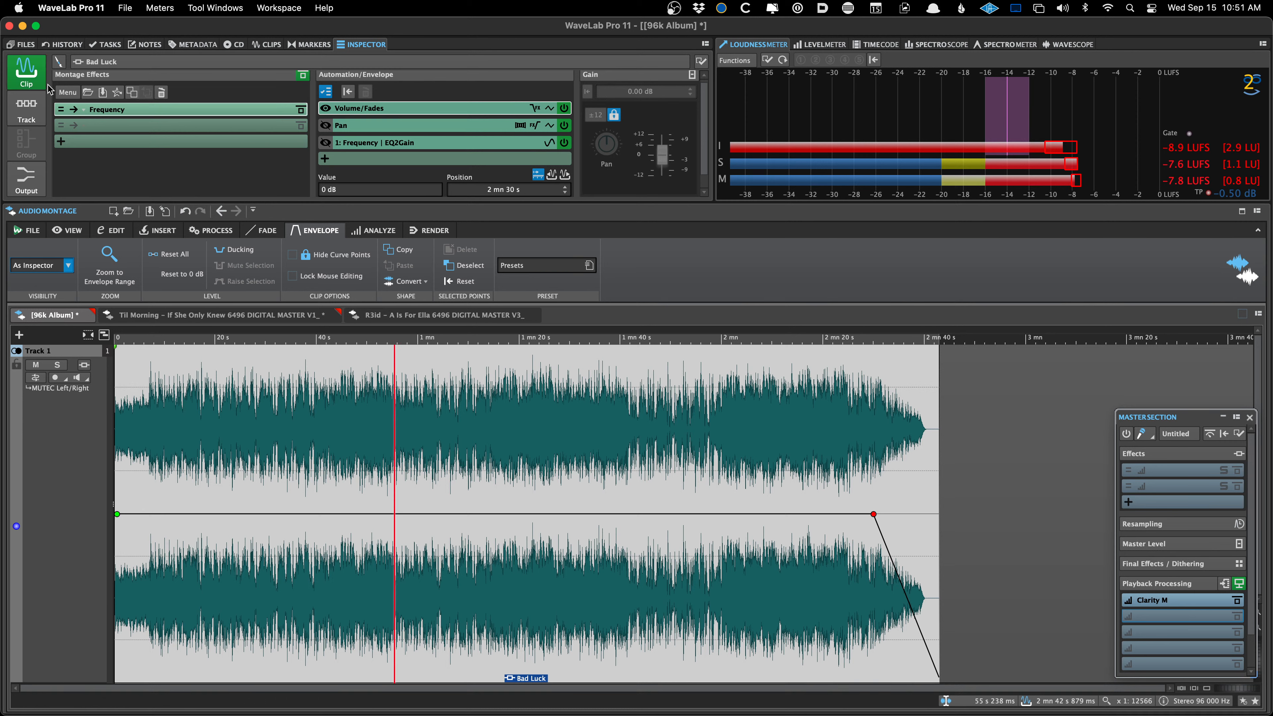
{"action": "left_click", "coordinate": [243, 413]}
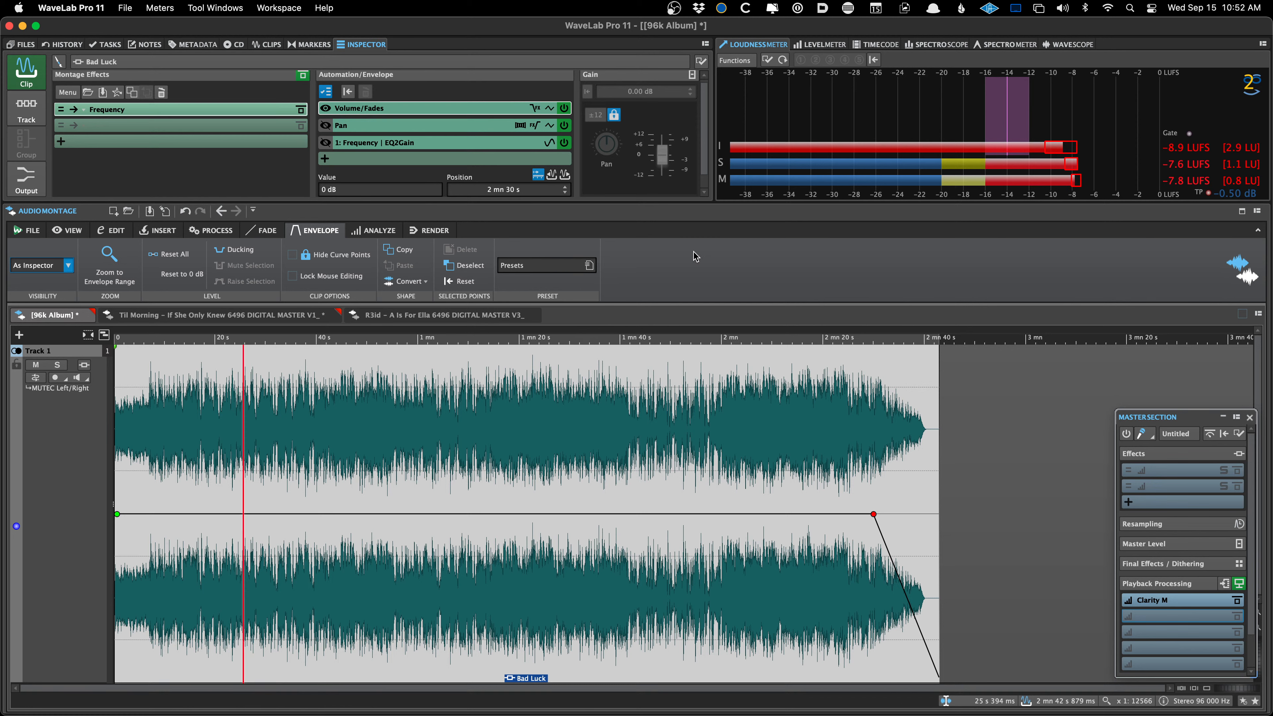
- Create a new montage from the 96k Analog Play And Capture template and check Track 2's routing options
{"action": "key", "text": "super+n"}
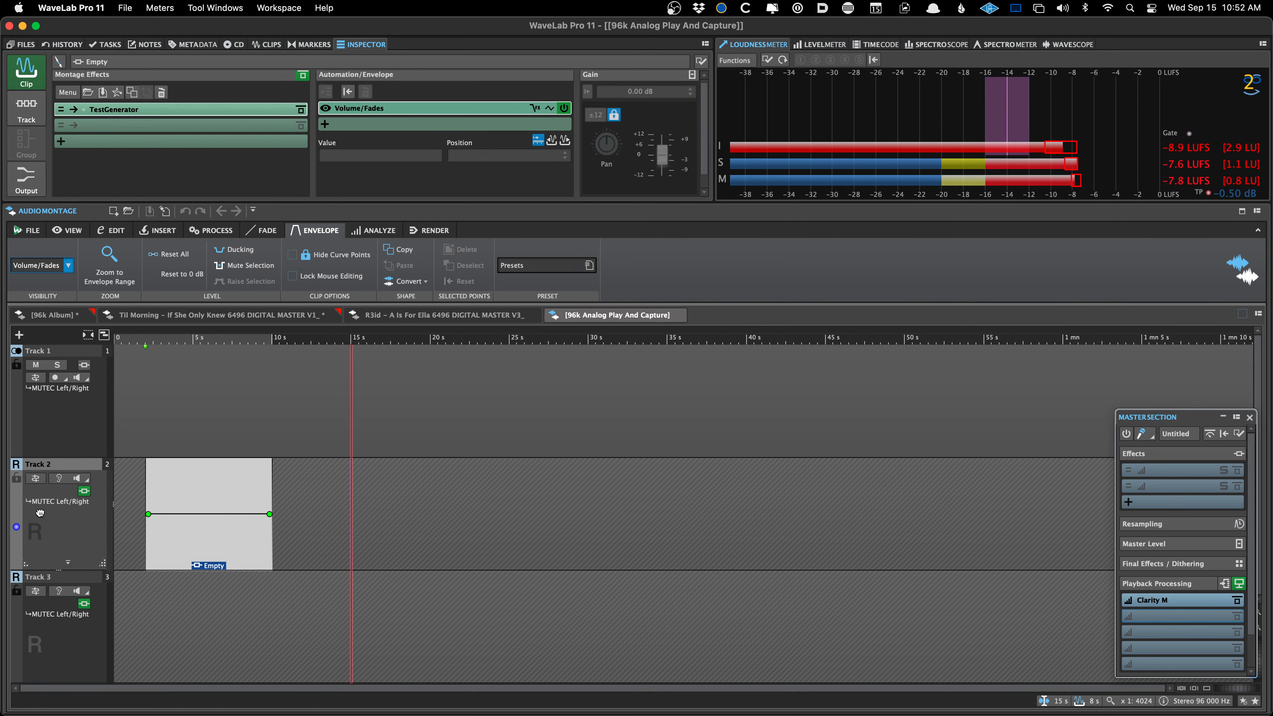
{"action": "left_click", "coordinate": [39, 478]}
{"action": "left_click", "coordinate": [41, 430]}
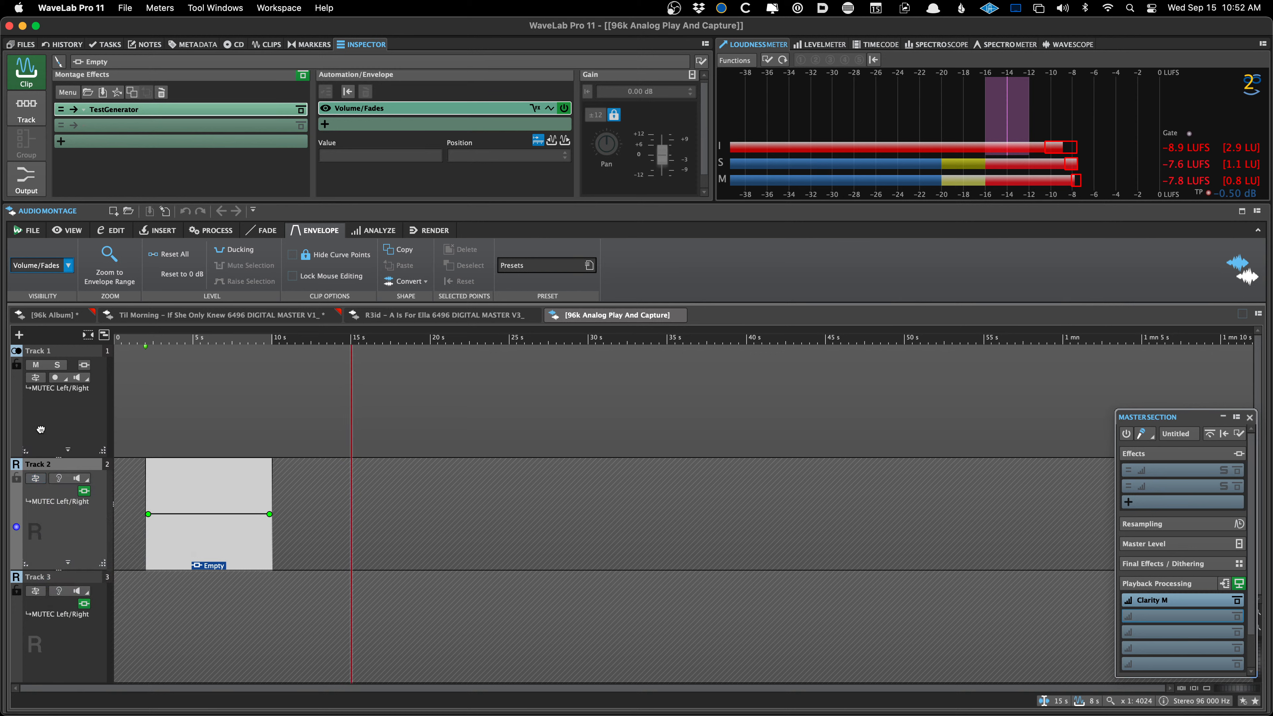
- Set the audio device to HDSPe AES in the Audio Connections preferences, and check Track 2's bus options in the montage
{"action": "left_click", "coordinate": [70, 7]}
{"action": "left_click", "coordinate": [474, 297]}
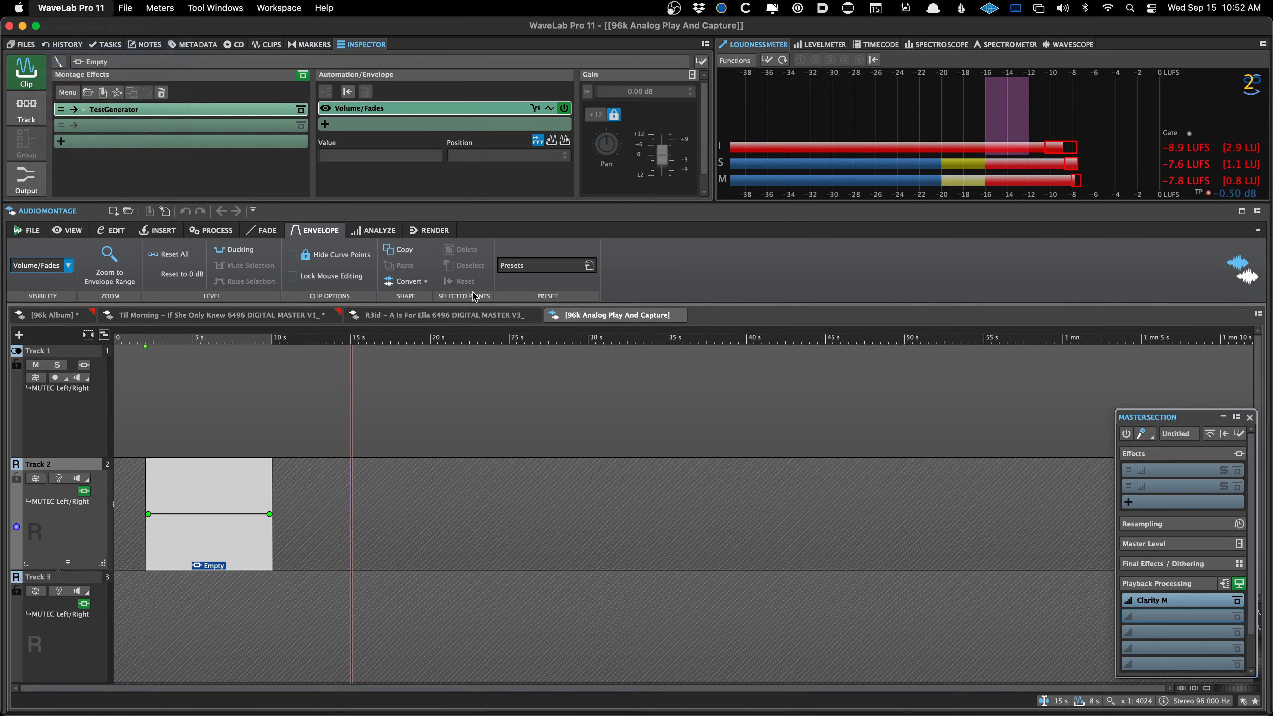
{"action": "left_click", "coordinate": [177, 327]}
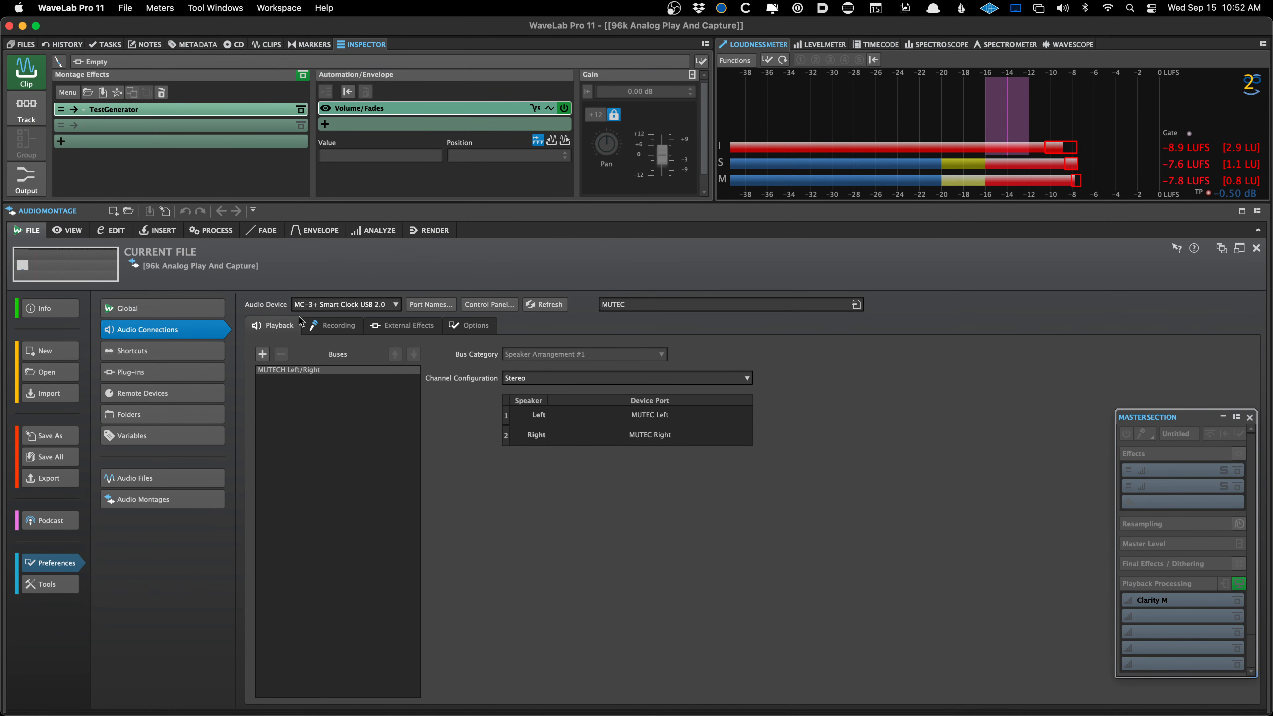
{"action": "left_click", "coordinate": [350, 304]}
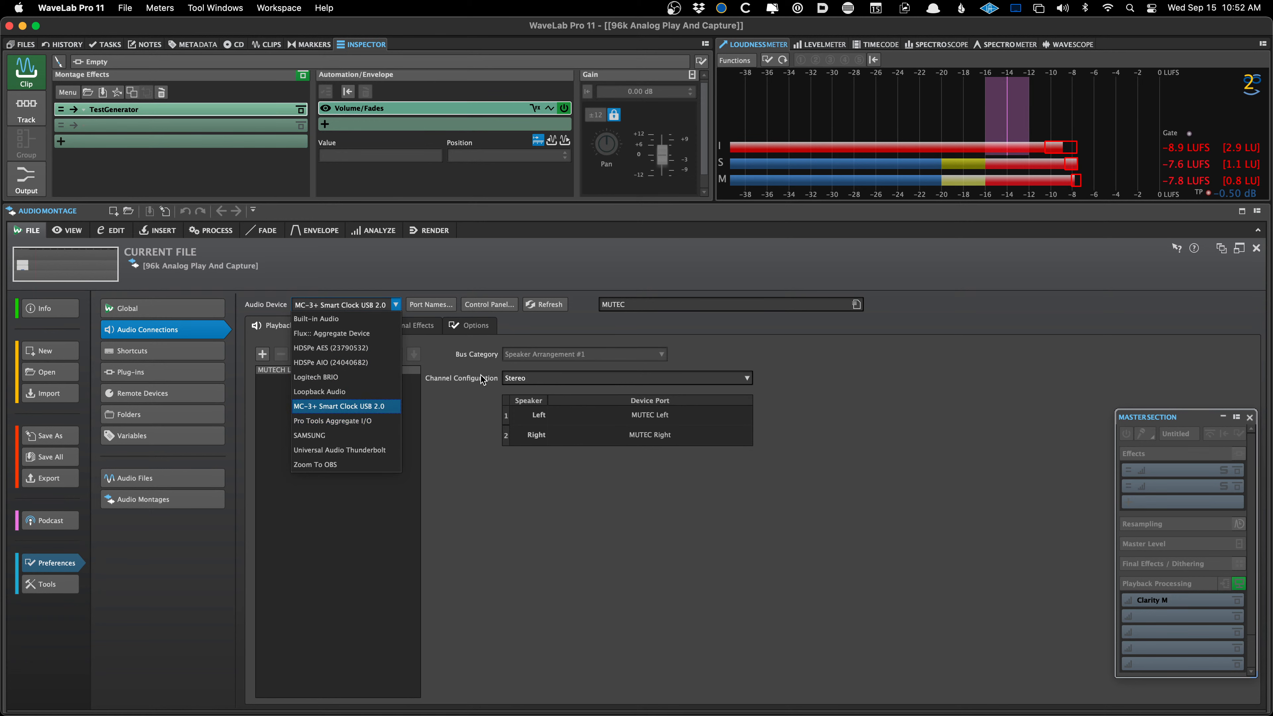
{"action": "left_click", "coordinate": [336, 349]}
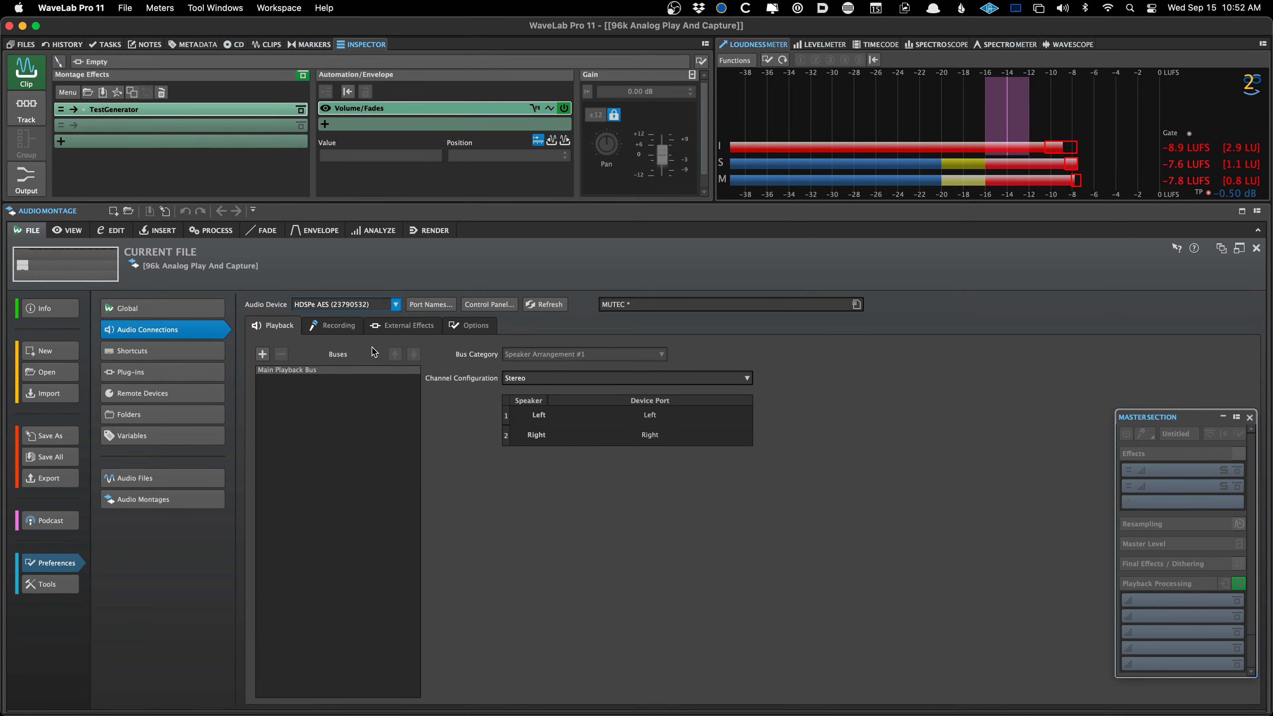
{"action": "left_click", "coordinate": [149, 270]}
{"action": "left_click", "coordinate": [36, 479]}
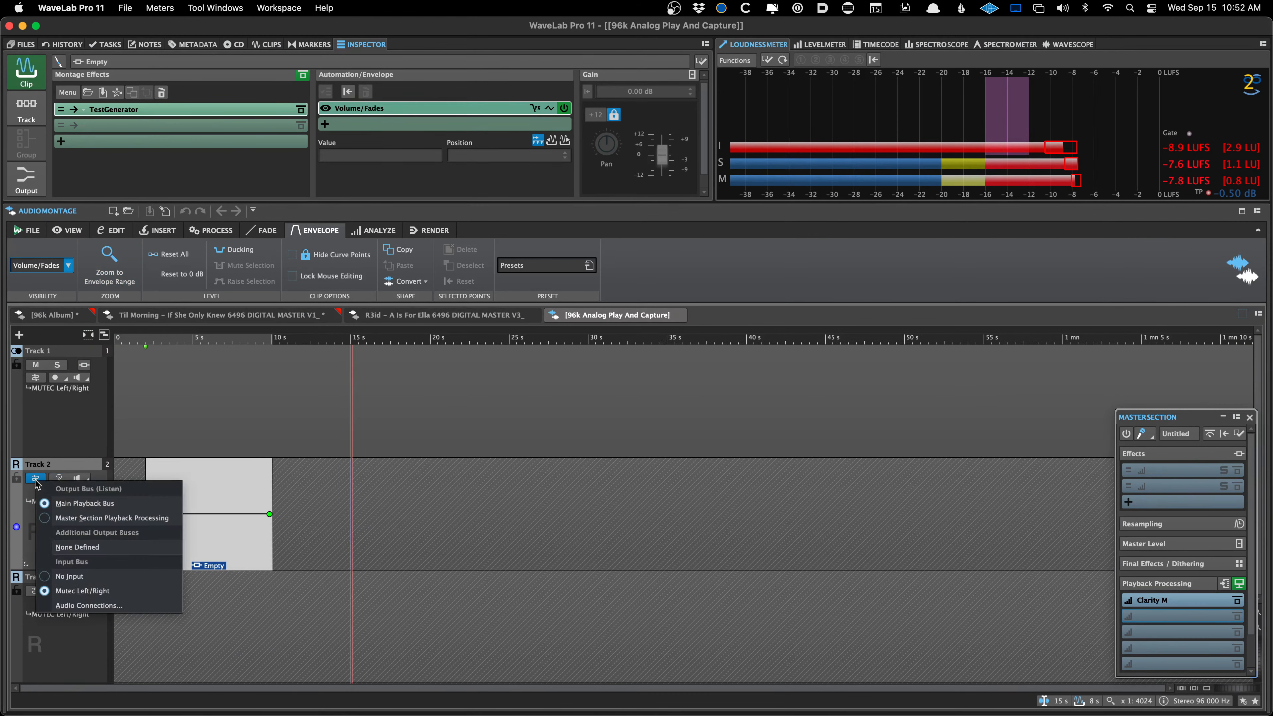
{"action": "left_click", "coordinate": [36, 481]}
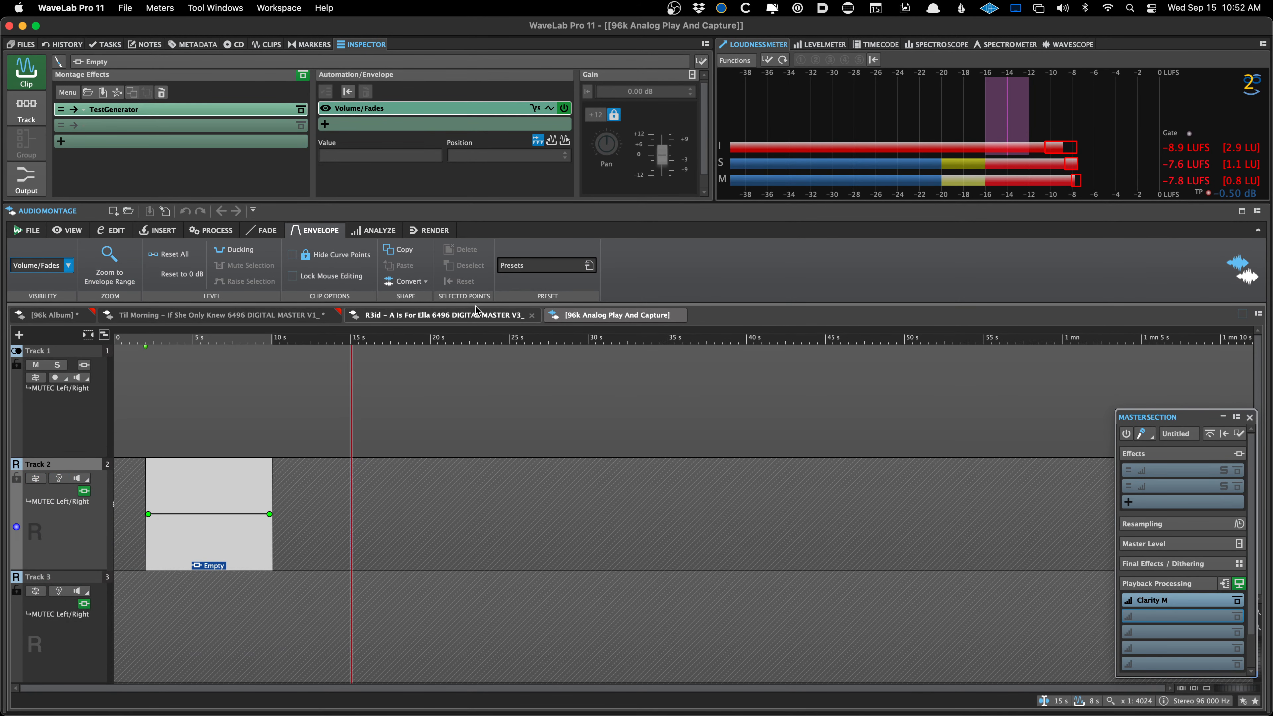
- Quit WaveLab without saving the modified montages and relaunch it, checking Track 2's bus options in the reopened montage
{"action": "key", "text": "super+q"}
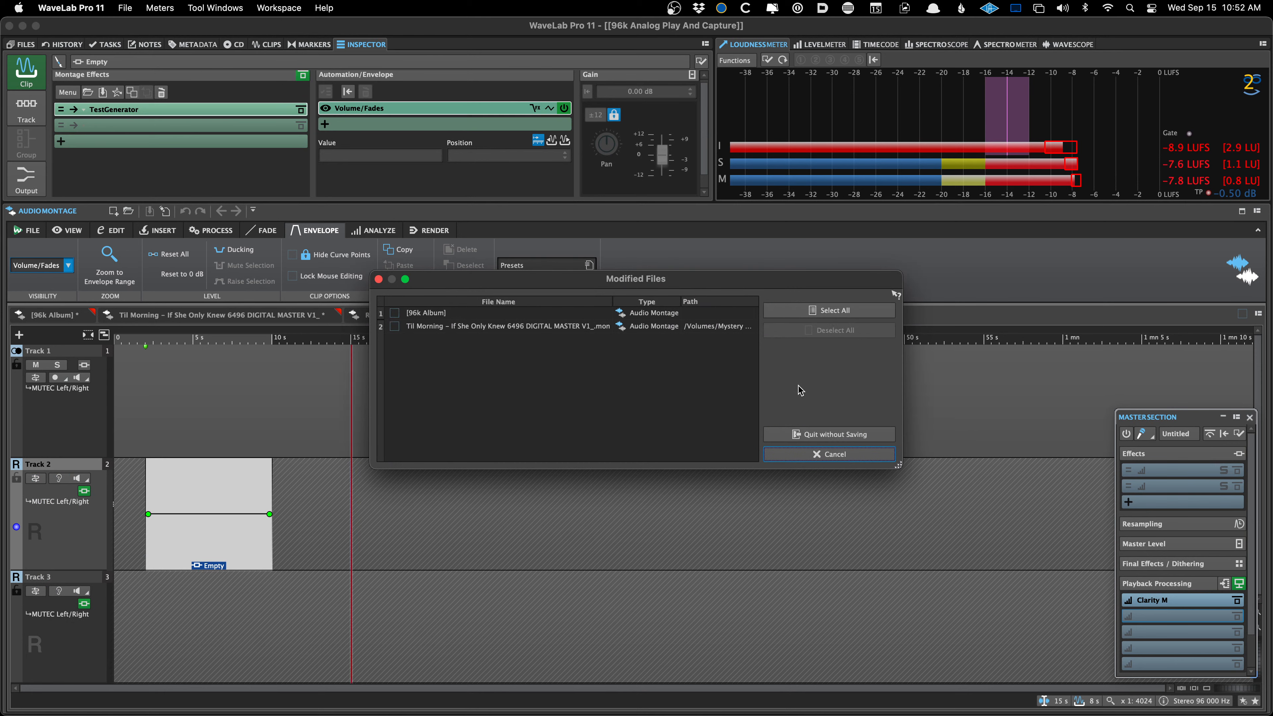
{"action": "left_click", "coordinate": [795, 434]}
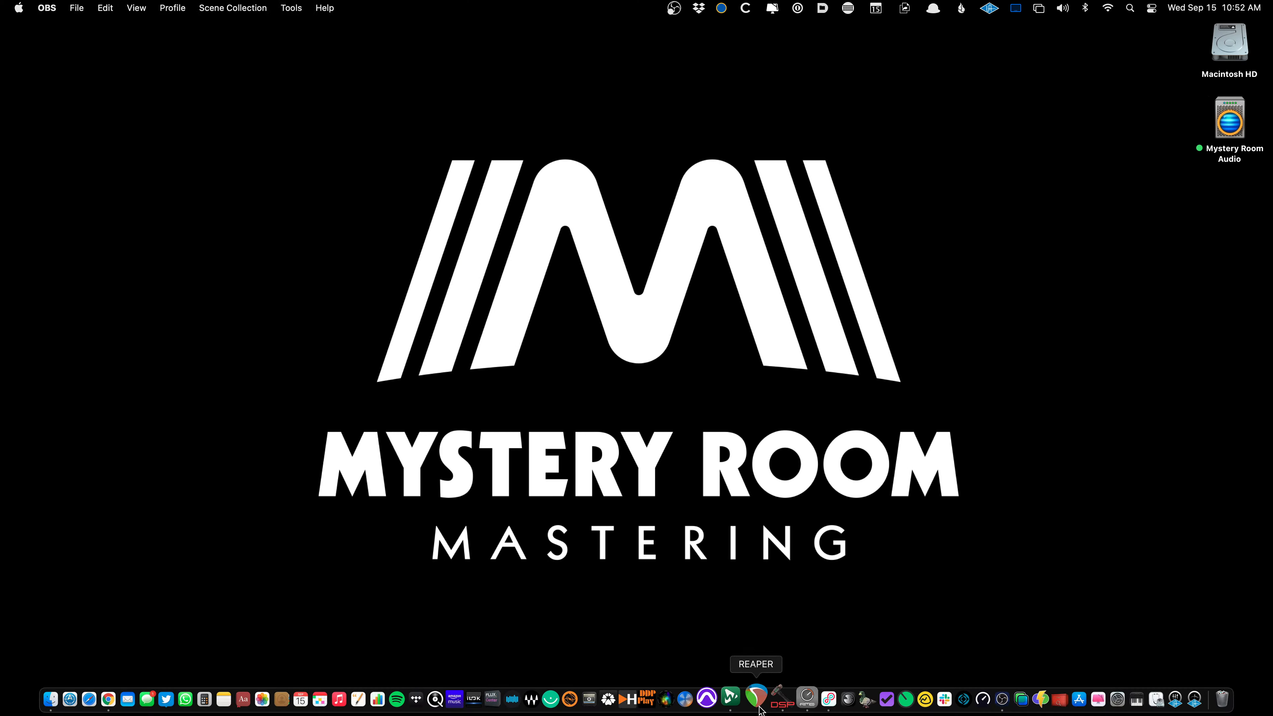
{"action": "left_click", "coordinate": [741, 705]}
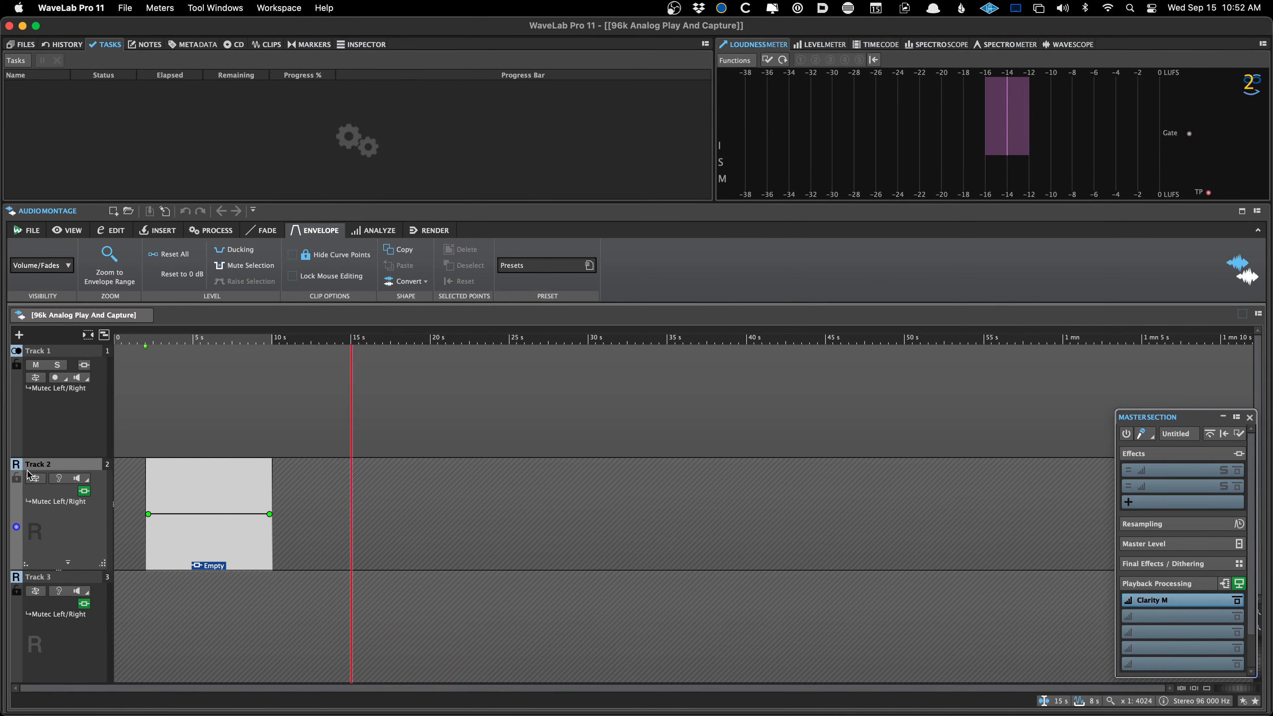
{"action": "left_click", "coordinate": [30, 479]}
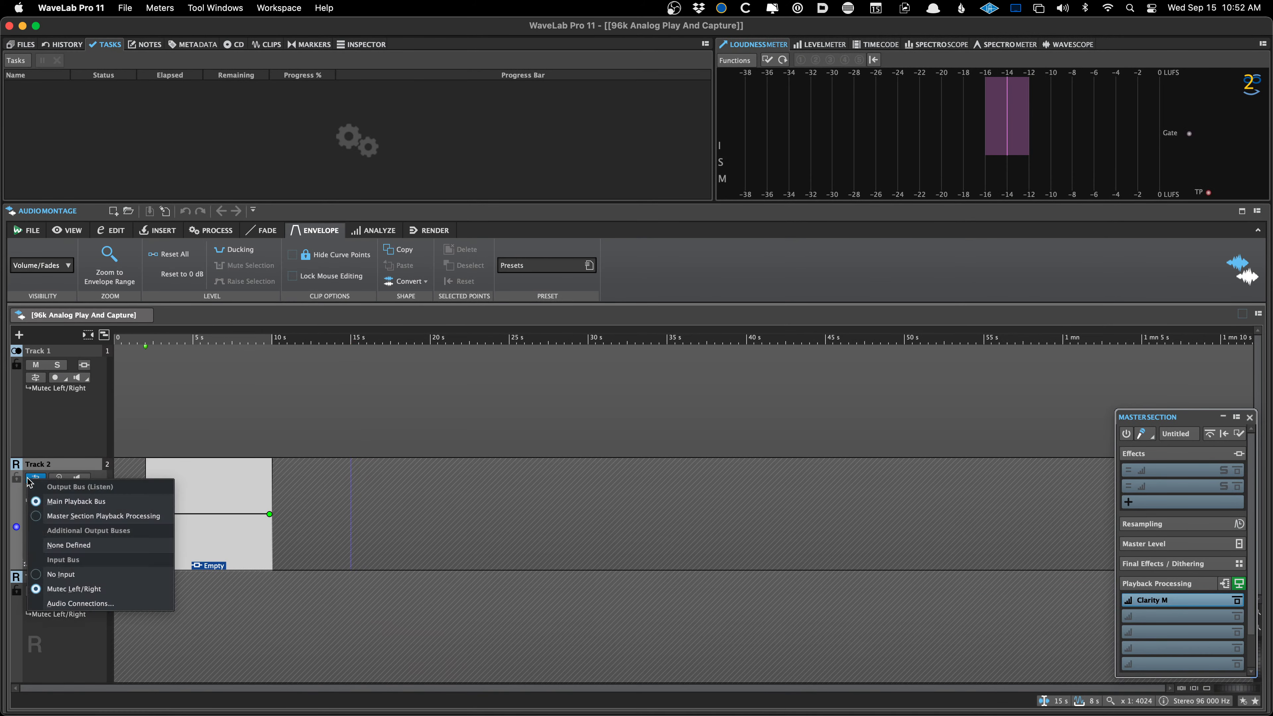
{"action": "left_click", "coordinate": [62, 468]}
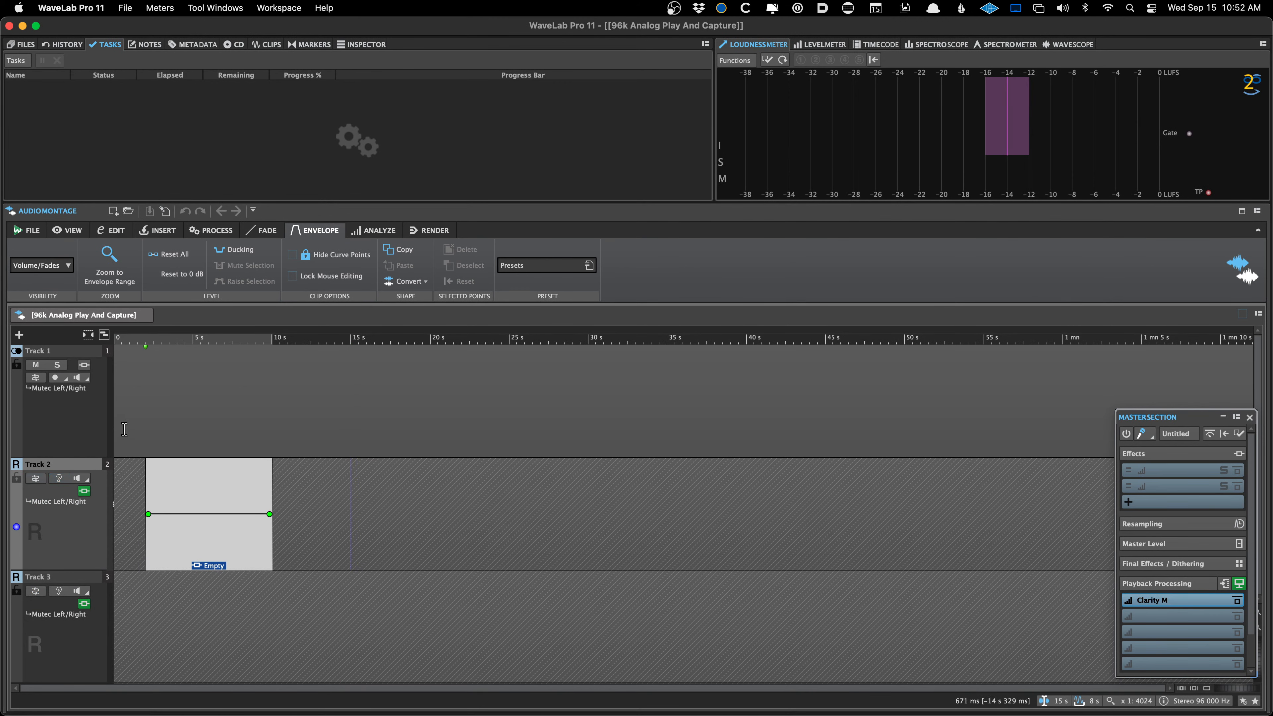
- Review the playback, recording and external effects buses in the Audio Connections preferences
{"action": "key", "text": "super+comma"}
{"action": "left_click", "coordinate": [166, 329]}
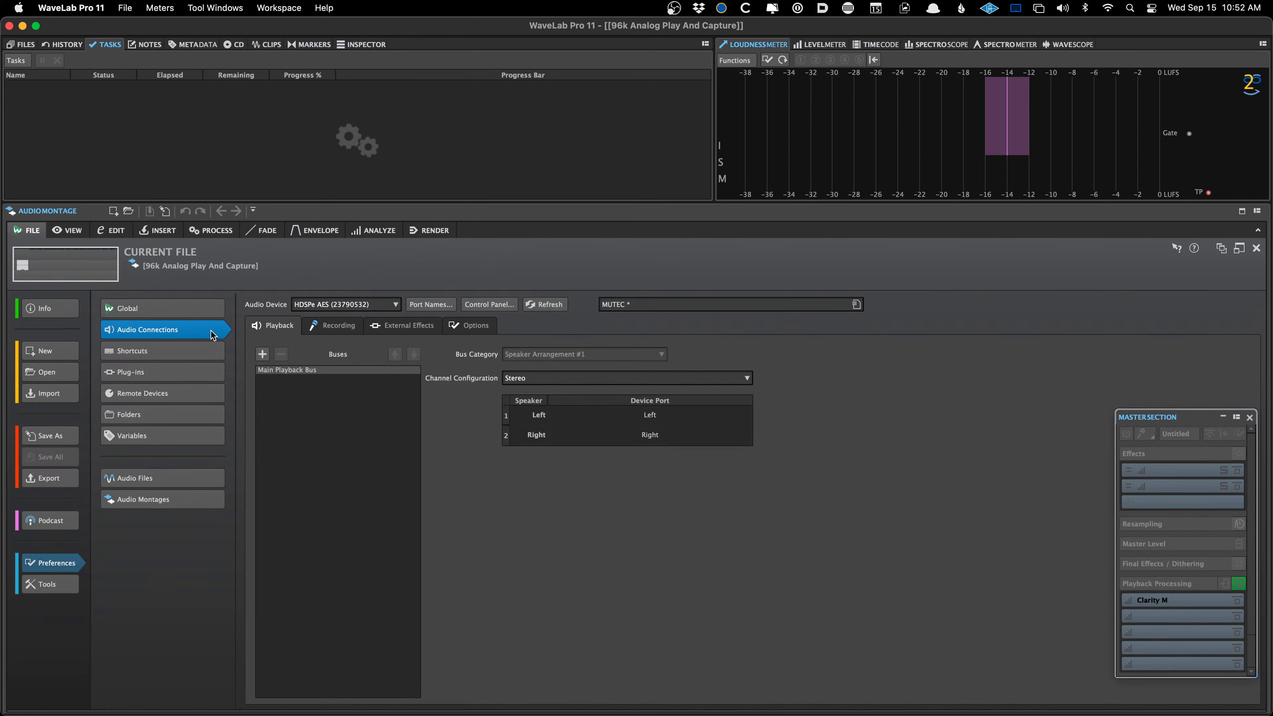
{"action": "left_click", "coordinate": [327, 308]}
{"action": "left_click", "coordinate": [327, 313]}
{"action": "left_click", "coordinate": [349, 330]}
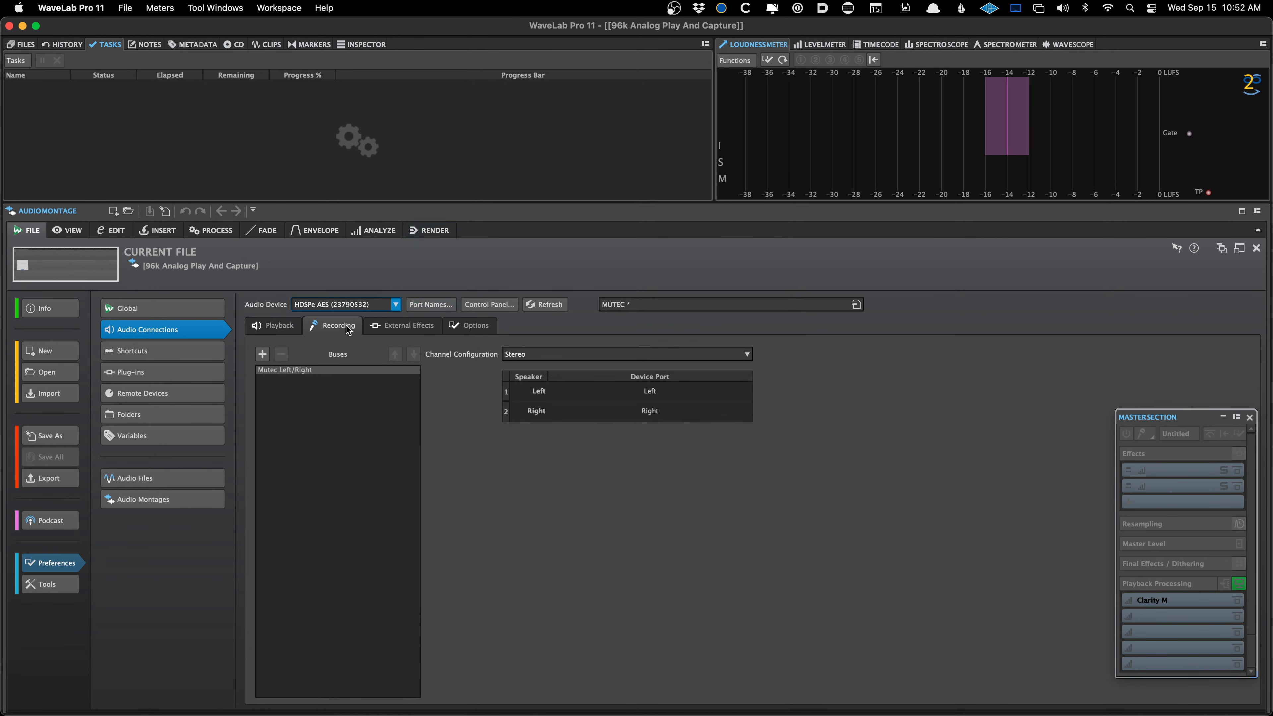
{"action": "left_click", "coordinate": [385, 331]}
{"action": "left_click", "coordinate": [295, 331]}
{"action": "left_click", "coordinate": [320, 333]}
- Load the RME preset for the audio connections and check which buses Track 2 offers in the montage
{"action": "left_click", "coordinate": [610, 305]}
{"action": "left_click", "coordinate": [667, 407]}
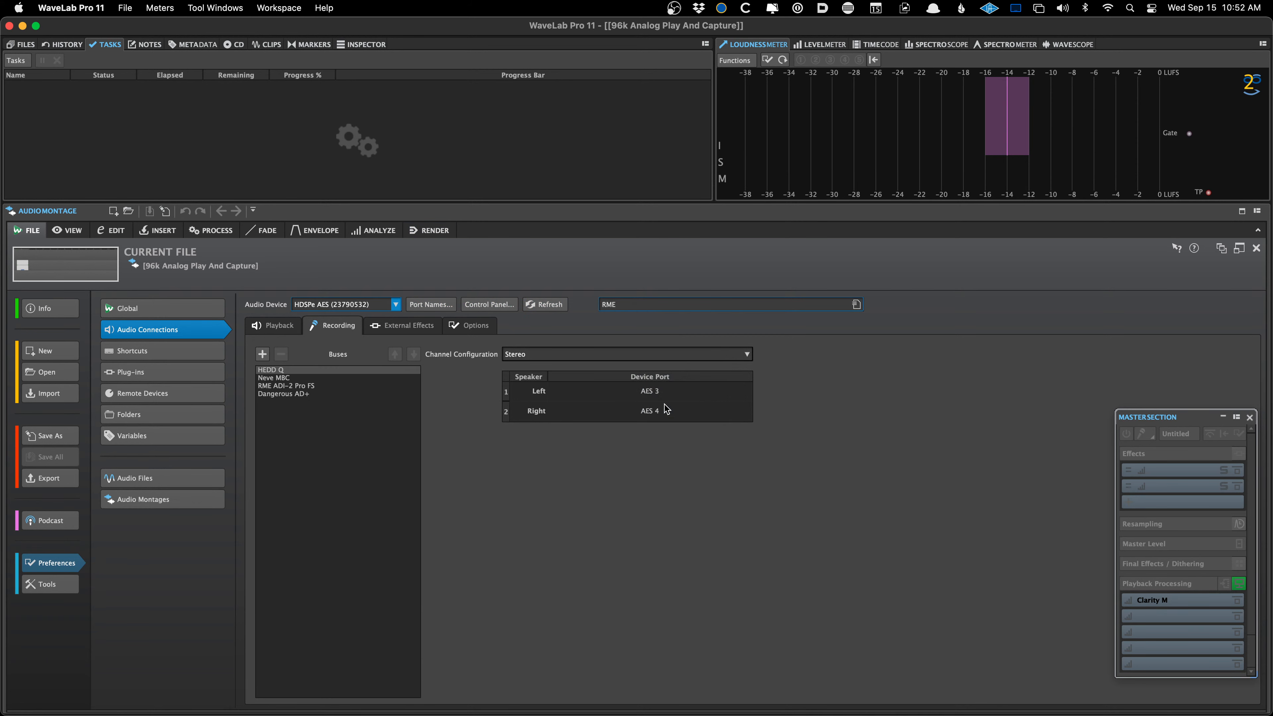
{"action": "key", "text": "Escape"}
{"action": "left_click", "coordinate": [35, 479]}
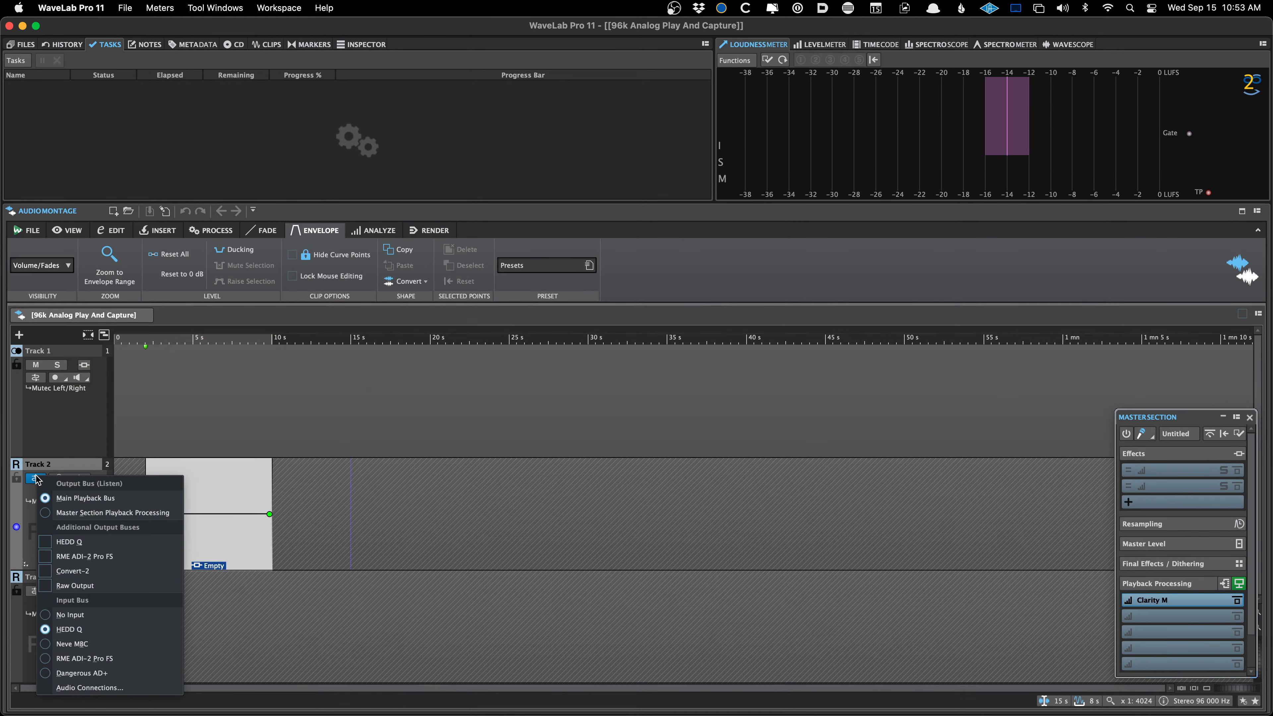
{"action": "left_click", "coordinate": [59, 425]}
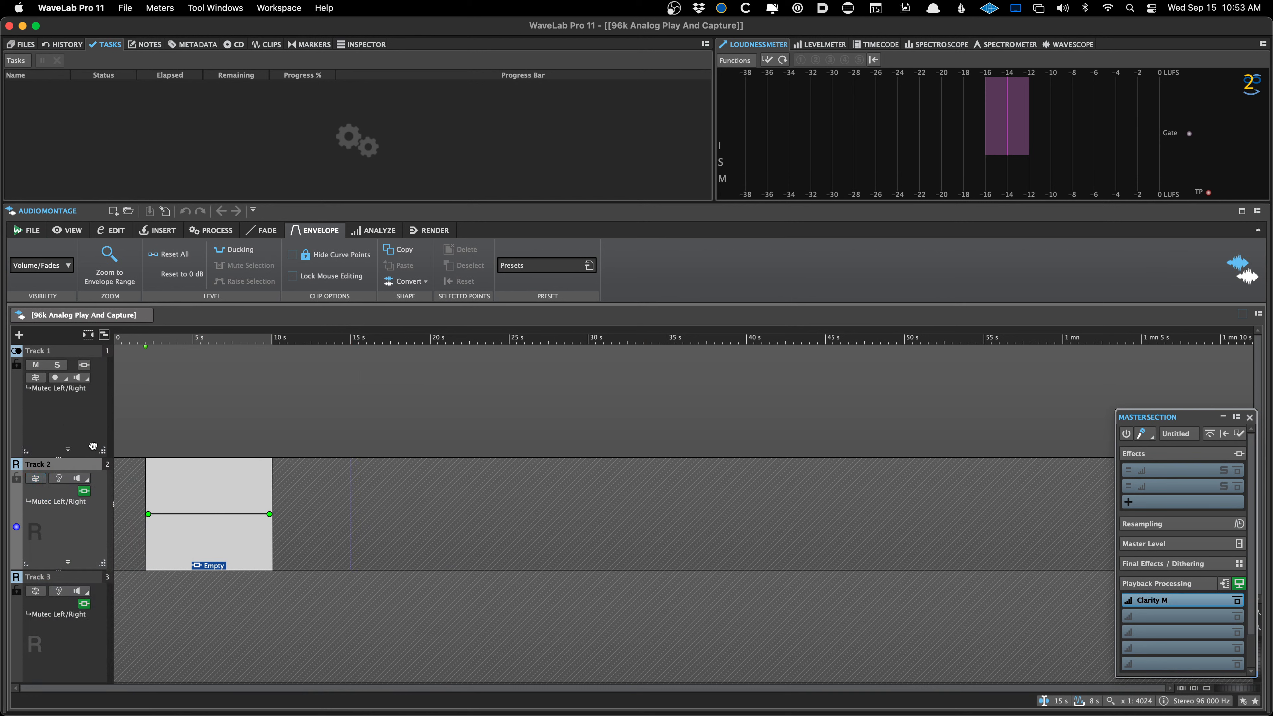
- Insert Bad Luck MIX.wav, I Am Weak MIX.wav and Just A Ghost MIX.wav from the original files folder, lined up on Track 2's active lane
{"action": "left_click", "coordinate": [60, 365]}
{"action": "left_click", "coordinate": [58, 365]}
{"action": "double_click", "coordinate": [255, 479]}
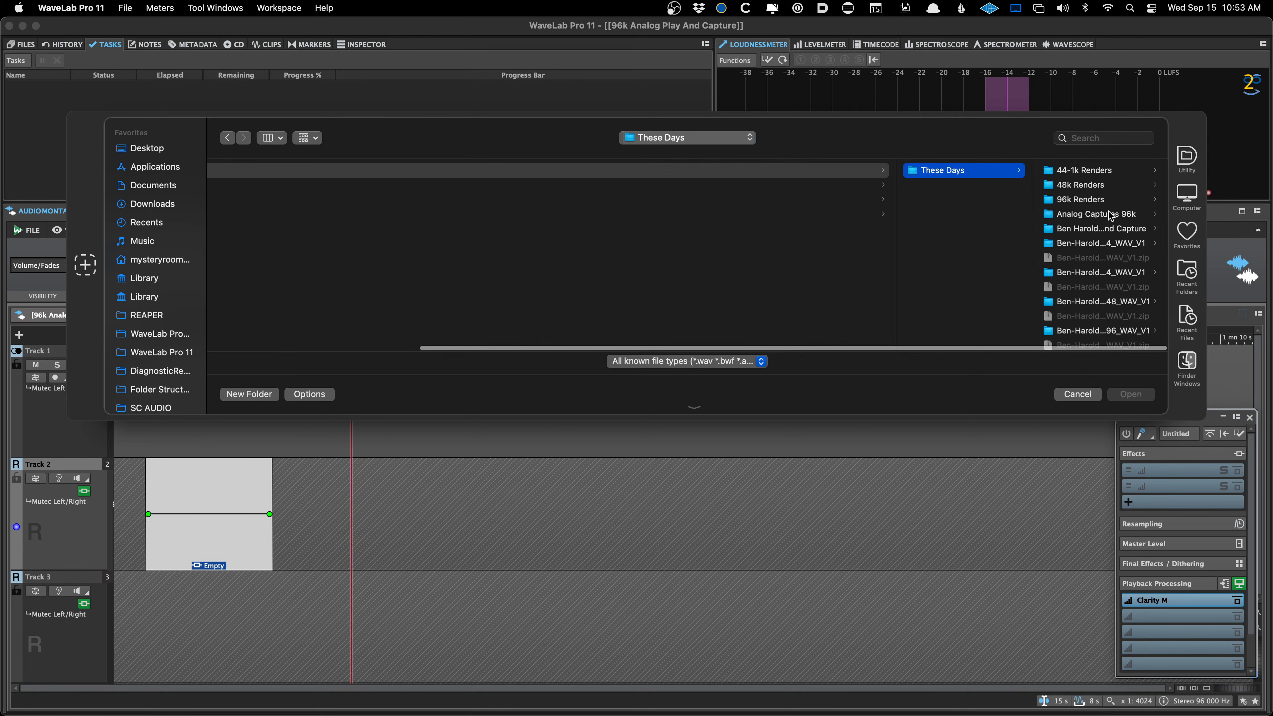
{"action": "scroll", "coordinate": [1110, 217], "scroll_direction": "down", "scroll_amount": 5}
{"action": "left_click", "coordinate": [1085, 335]}
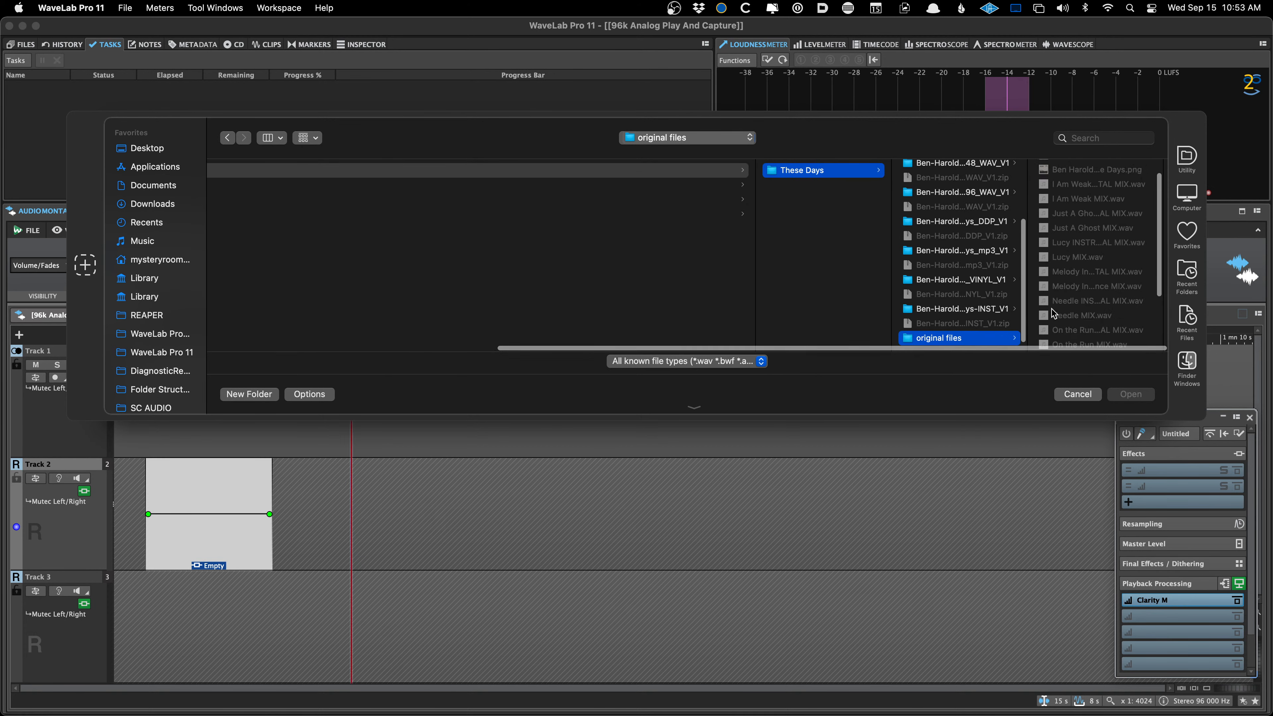
{"action": "left_click", "coordinate": [1082, 184]}
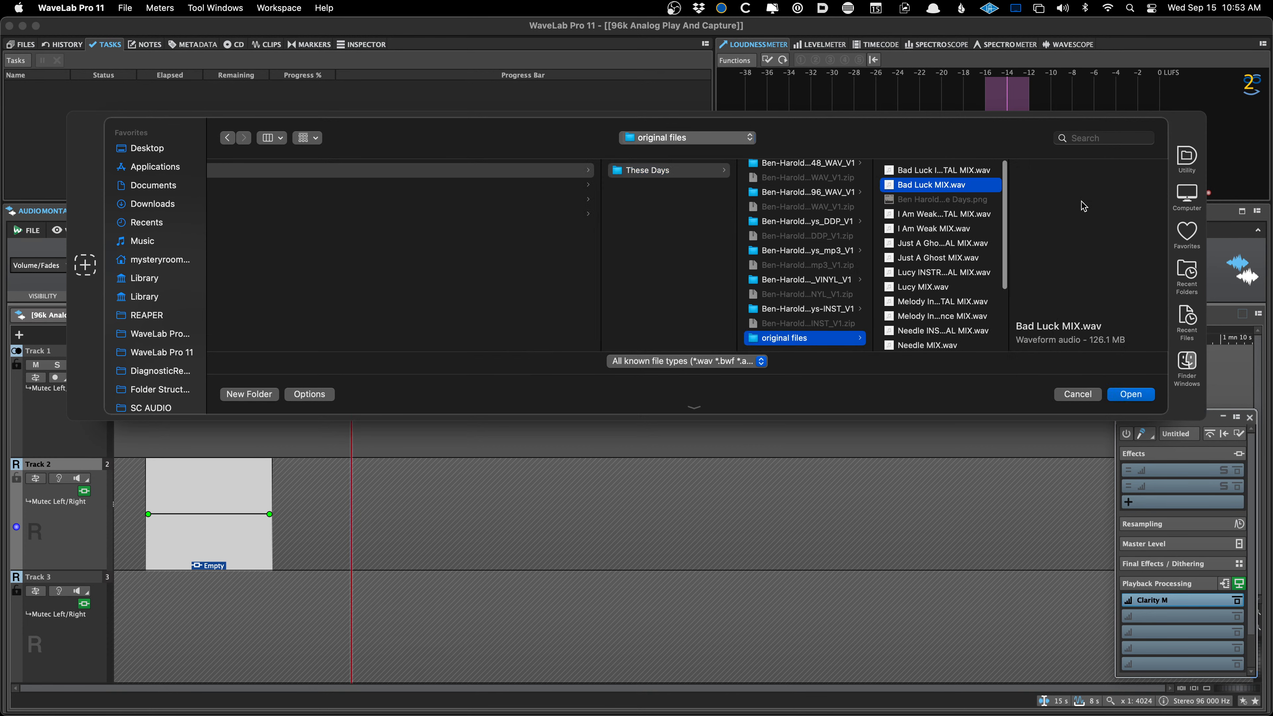
{"action": "left_click", "coordinate": [946, 229], "text": "super"}
{"action": "left_click", "coordinate": [944, 256], "text": "super"}
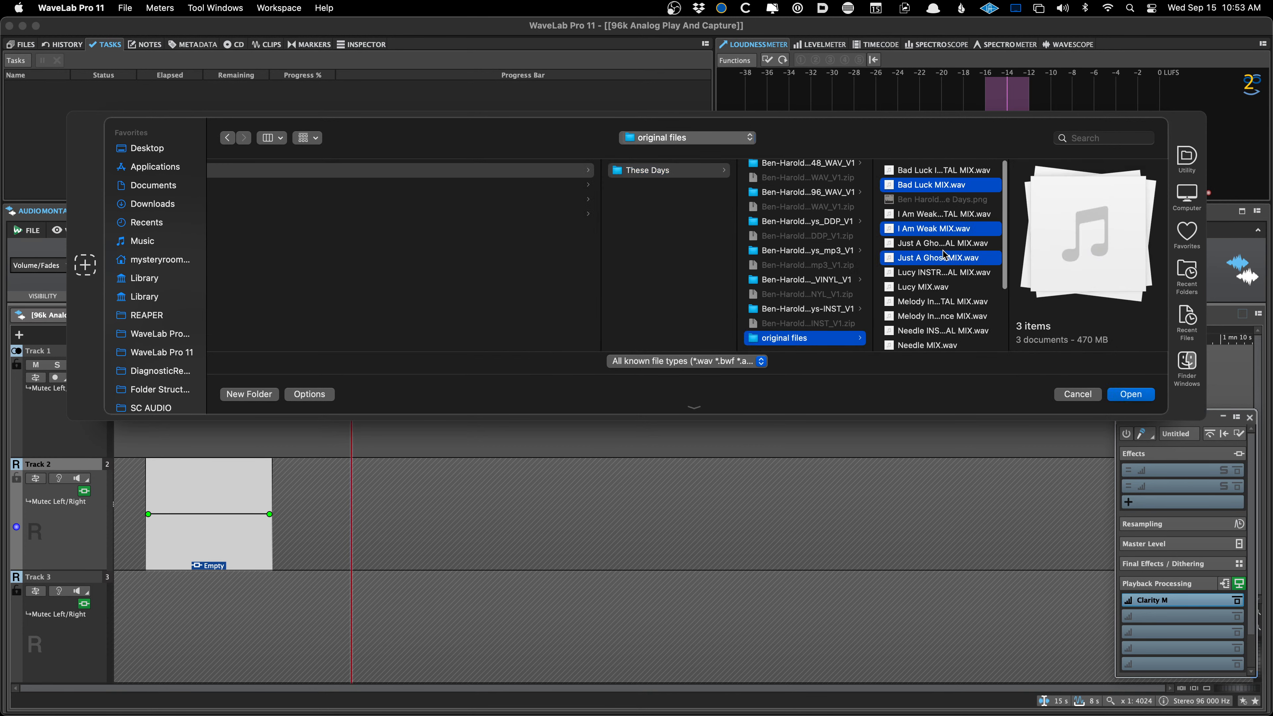
{"action": "key", "text": "Return"}
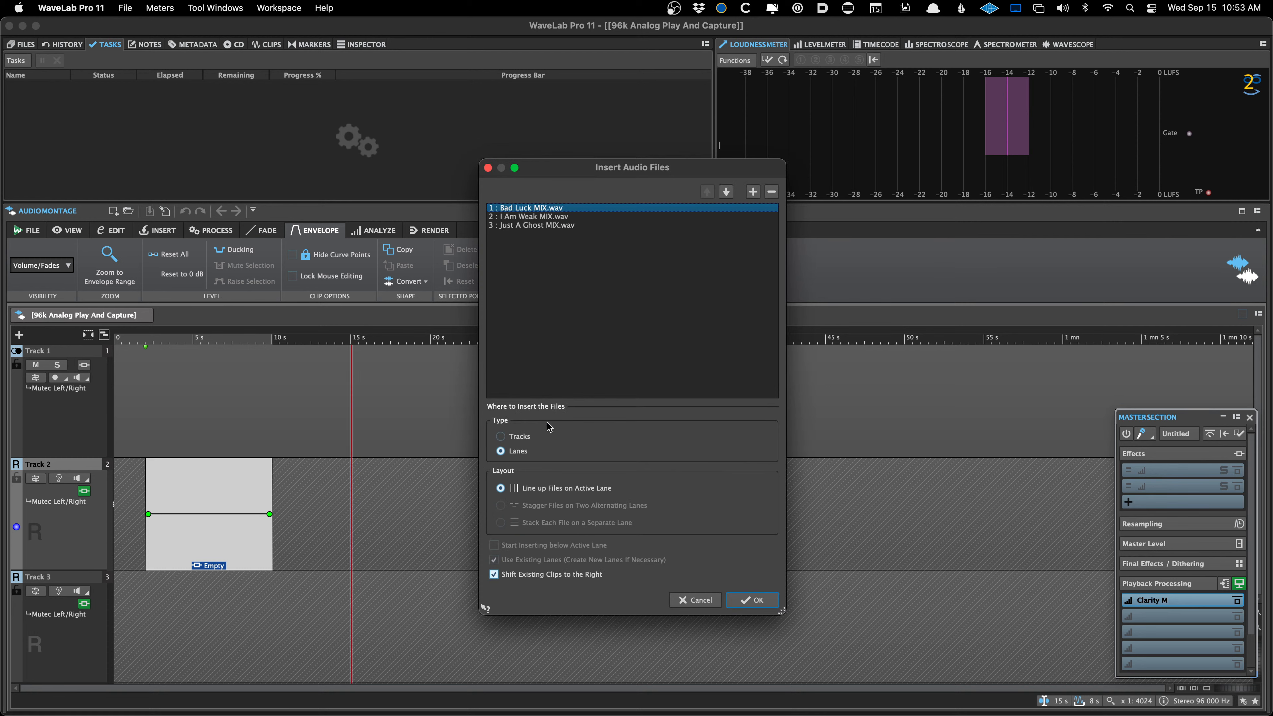
{"action": "key", "text": "Return"}
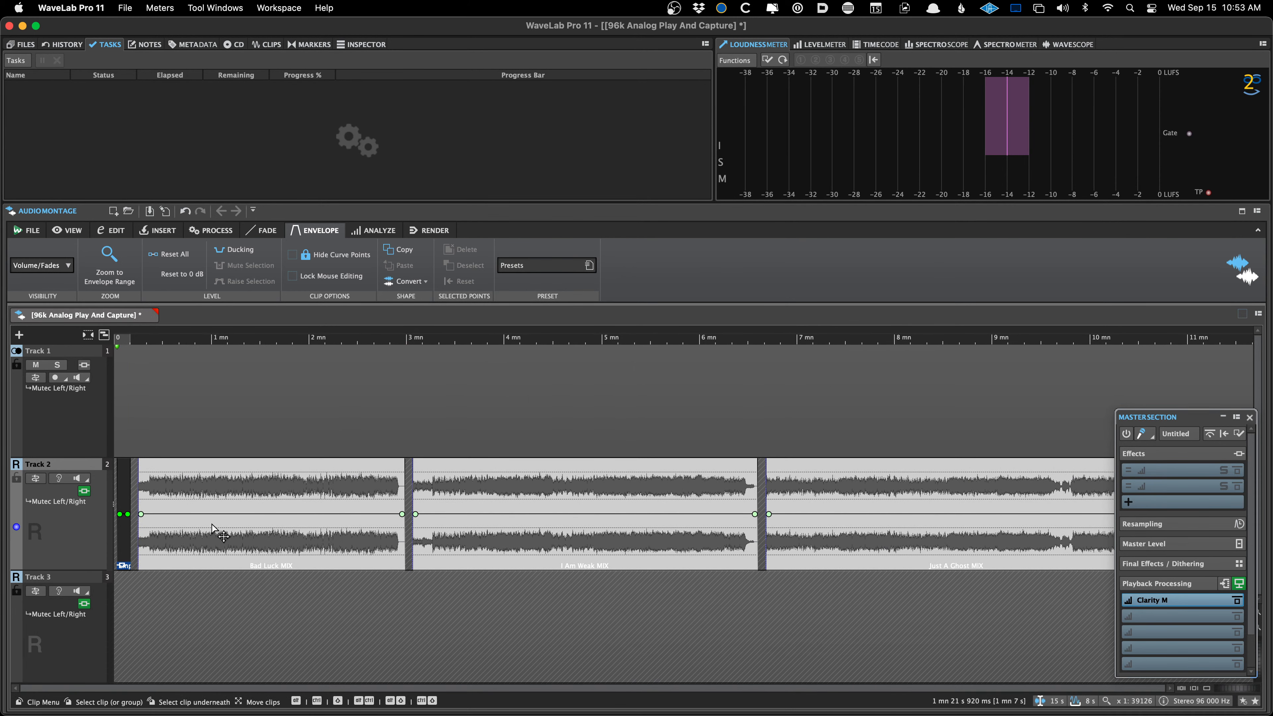
- Enable HEDD Q, RME ADI-2 Pro FS and Convert-2 as additional output buses for Track 2
{"action": "left_click", "coordinate": [36, 479]}
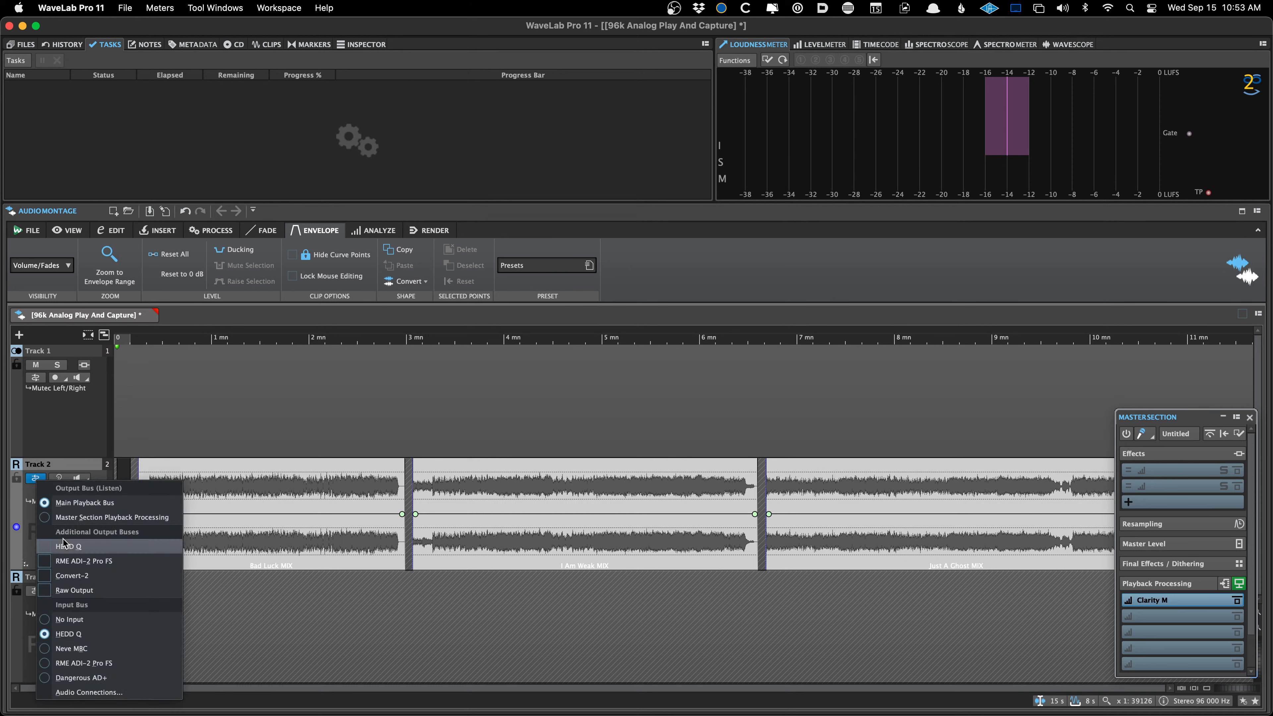
{"action": "left_click", "coordinate": [66, 547]}
{"action": "left_click", "coordinate": [36, 478]}
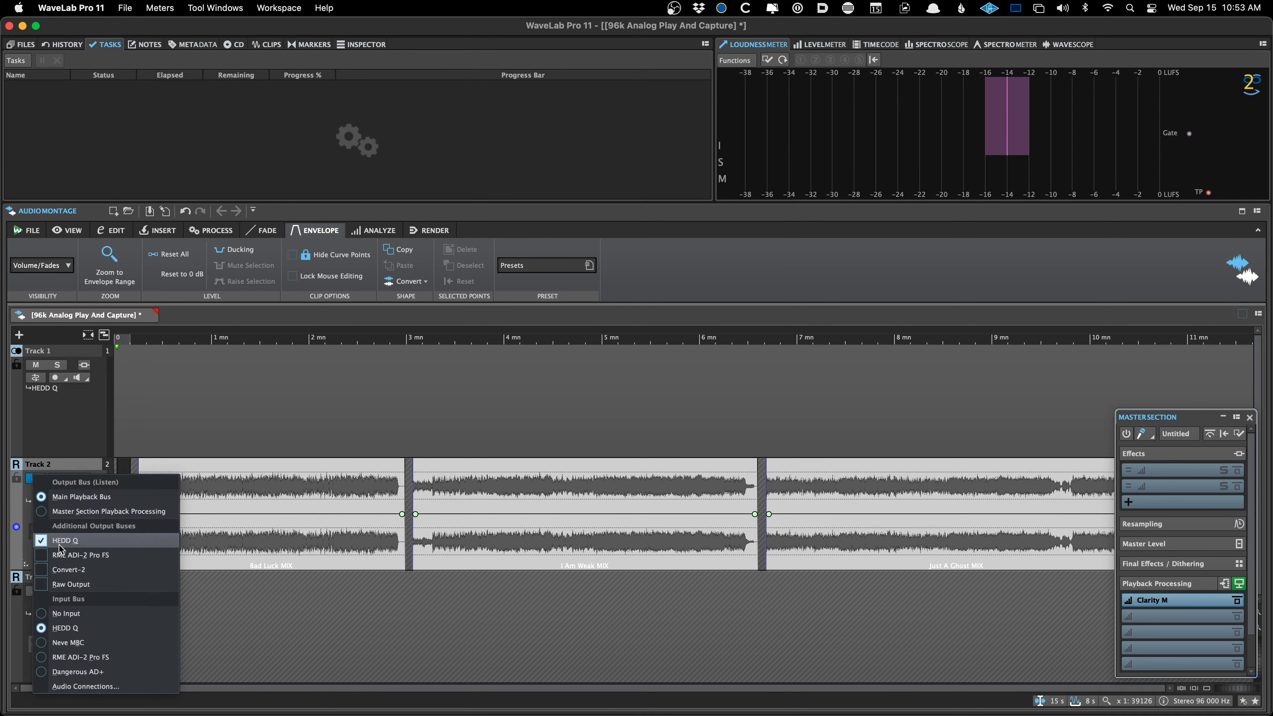
{"action": "left_click", "coordinate": [70, 562]}
{"action": "left_click", "coordinate": [36, 479]}
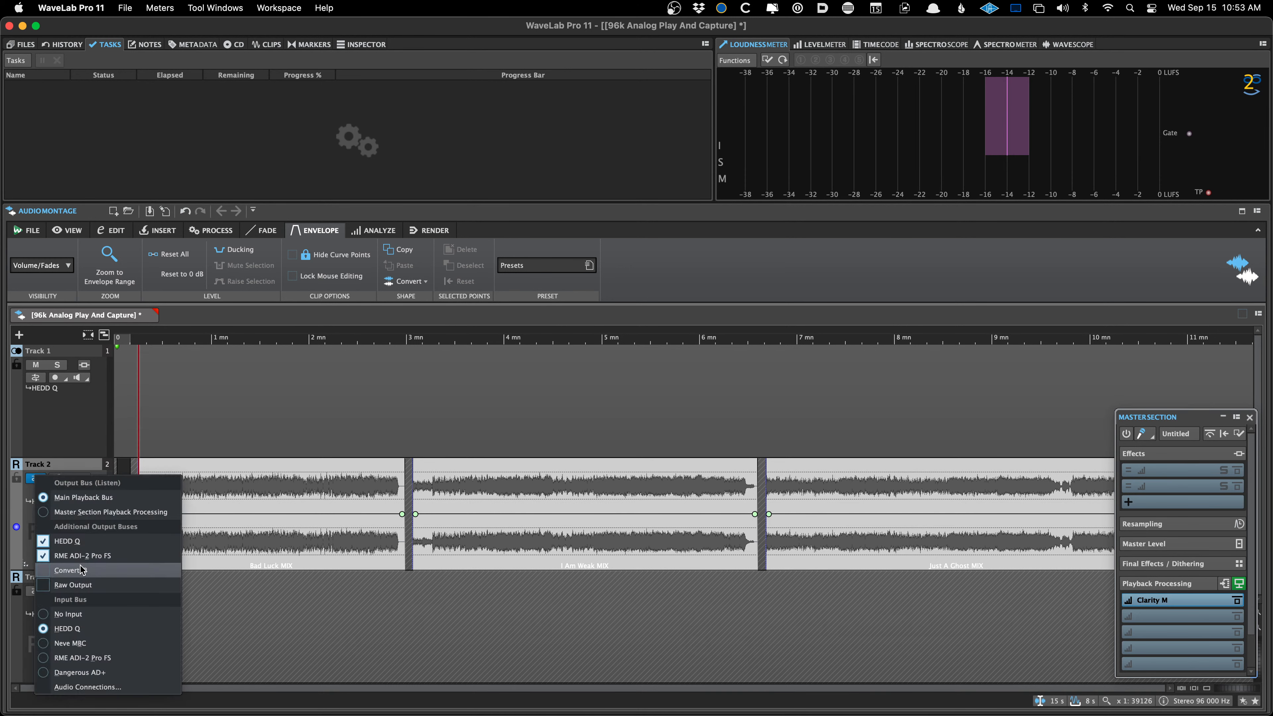
{"action": "left_click", "coordinate": [80, 570]}
{"action": "left_click", "coordinate": [35, 479]}
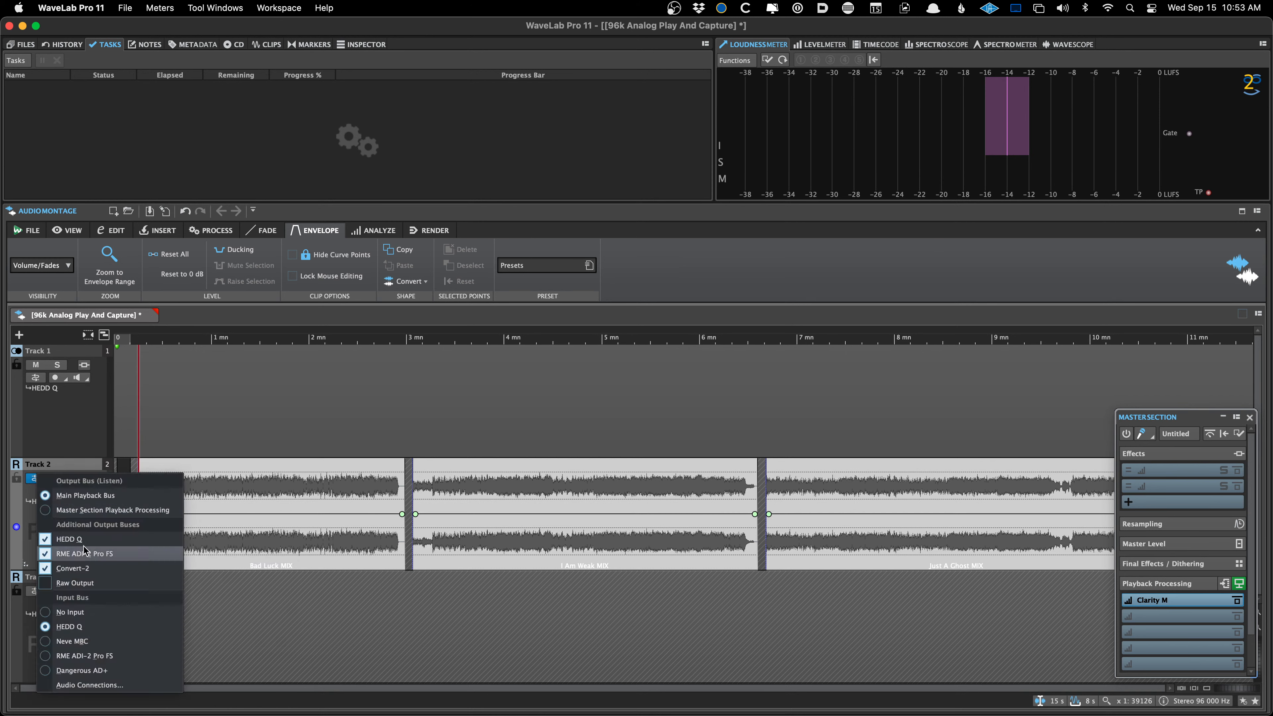
- Enable Raw Output as a further additional output bus for Track 2 and recheck the track's bus list
{"action": "left_click", "coordinate": [94, 582]}
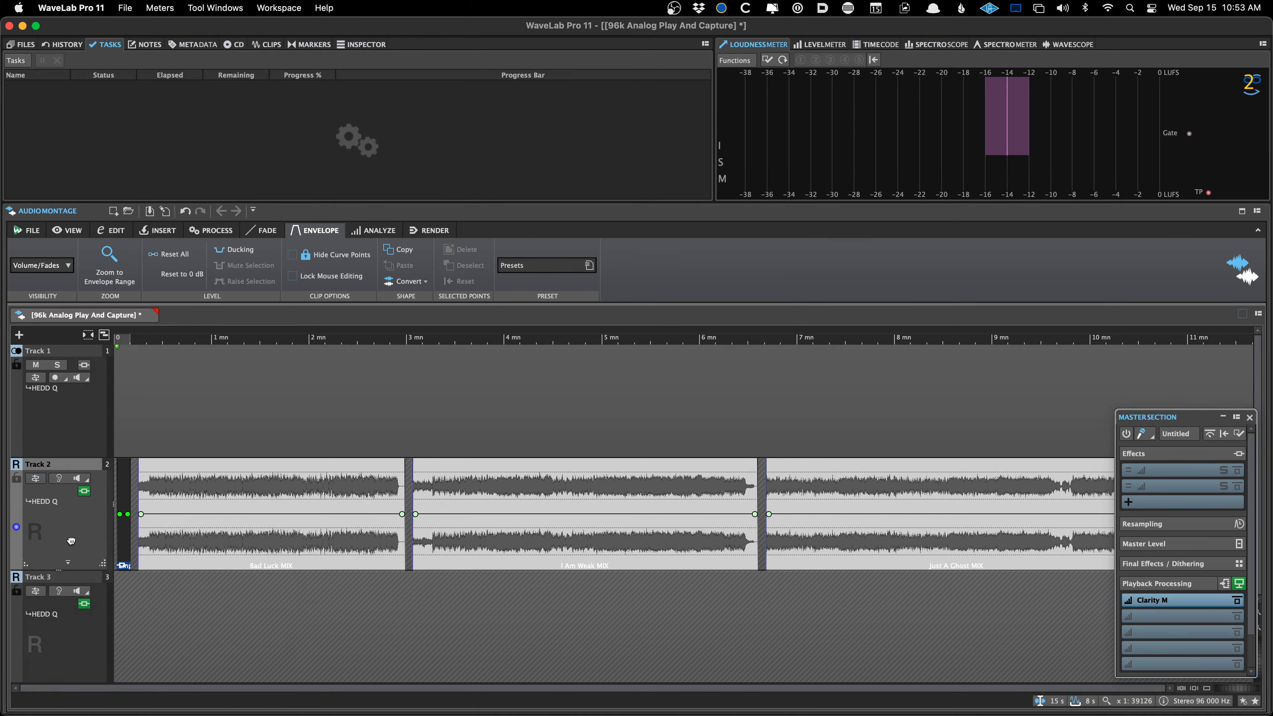
{"action": "left_click", "coordinate": [36, 479]}
{"action": "key", "text": "Escape"}
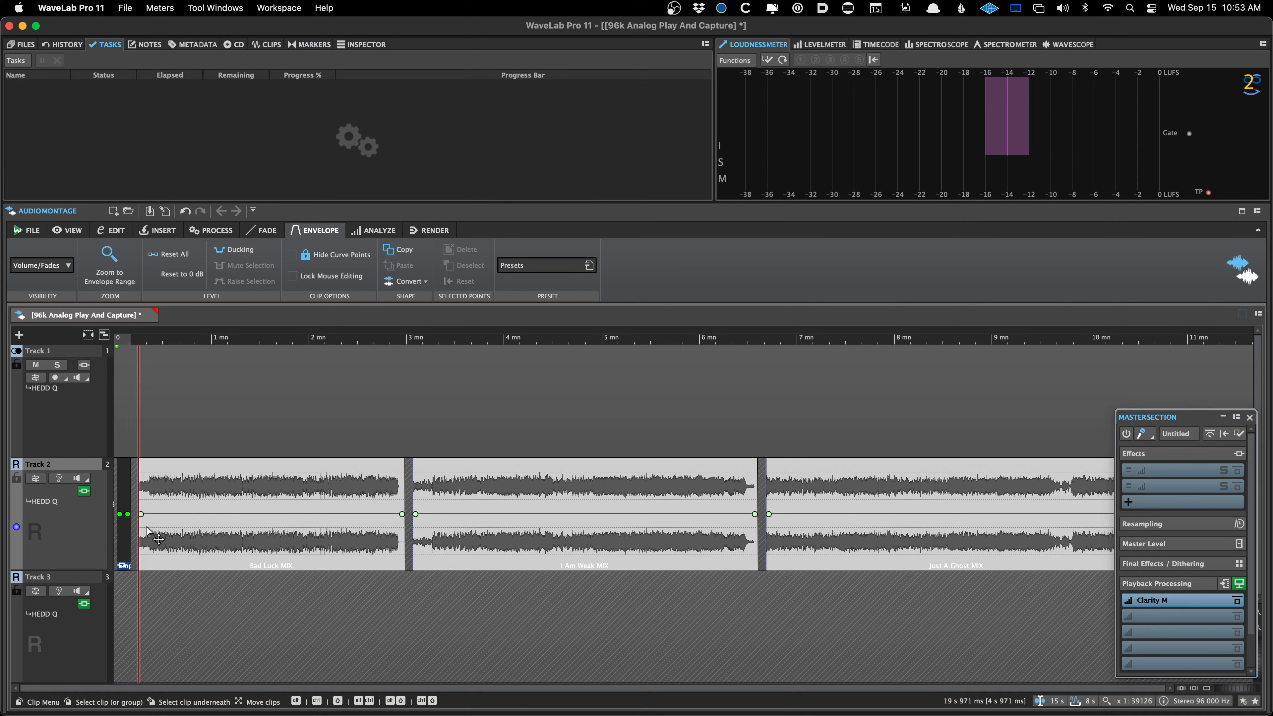
- Try to record-enable Track 1, declining to save the audio montage
{"action": "left_click", "coordinate": [55, 380]}
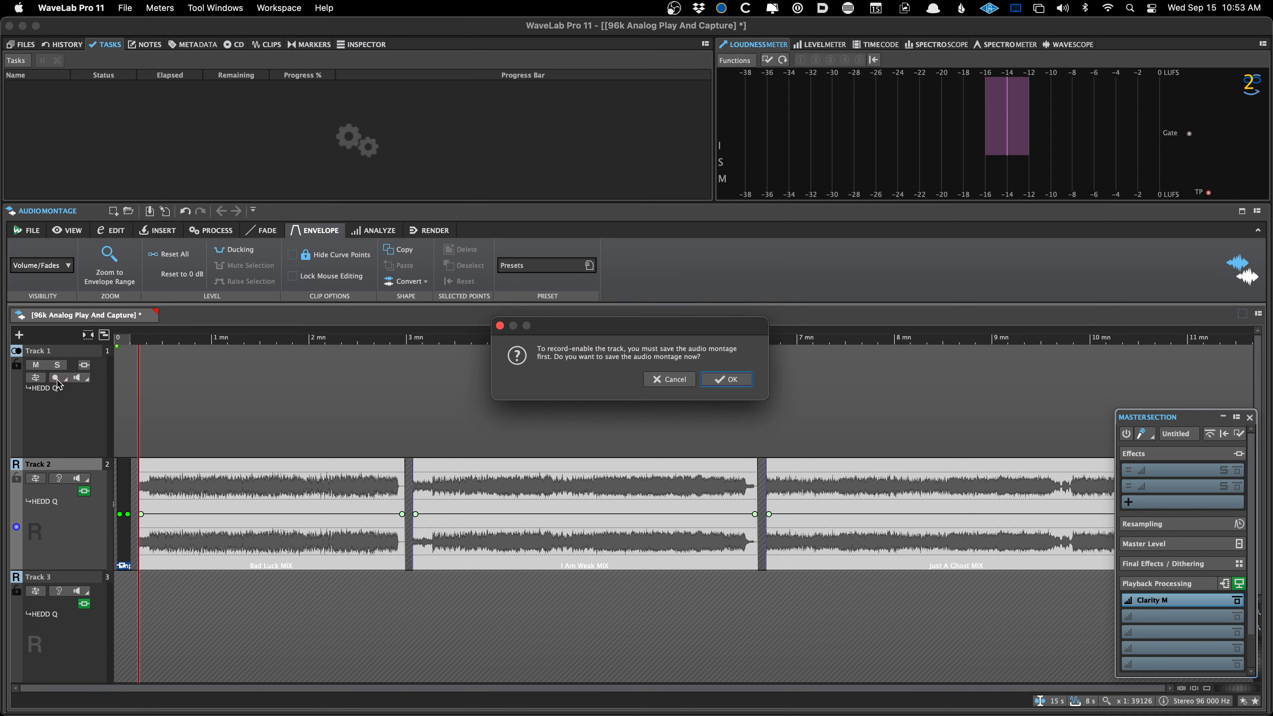
{"action": "left_click", "coordinate": [668, 379]}
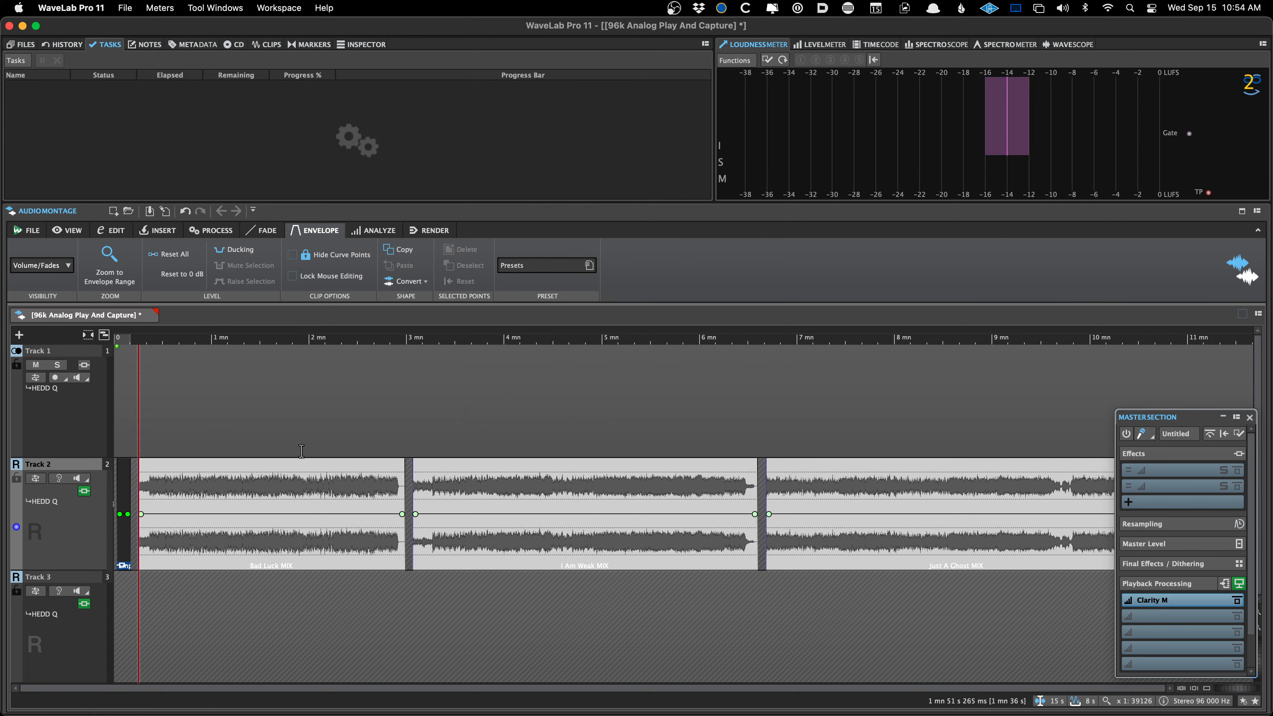
- Show the Inspector, open the Shortcuts preferences and look through the Audio File command group
{"action": "key", "text": "i"}
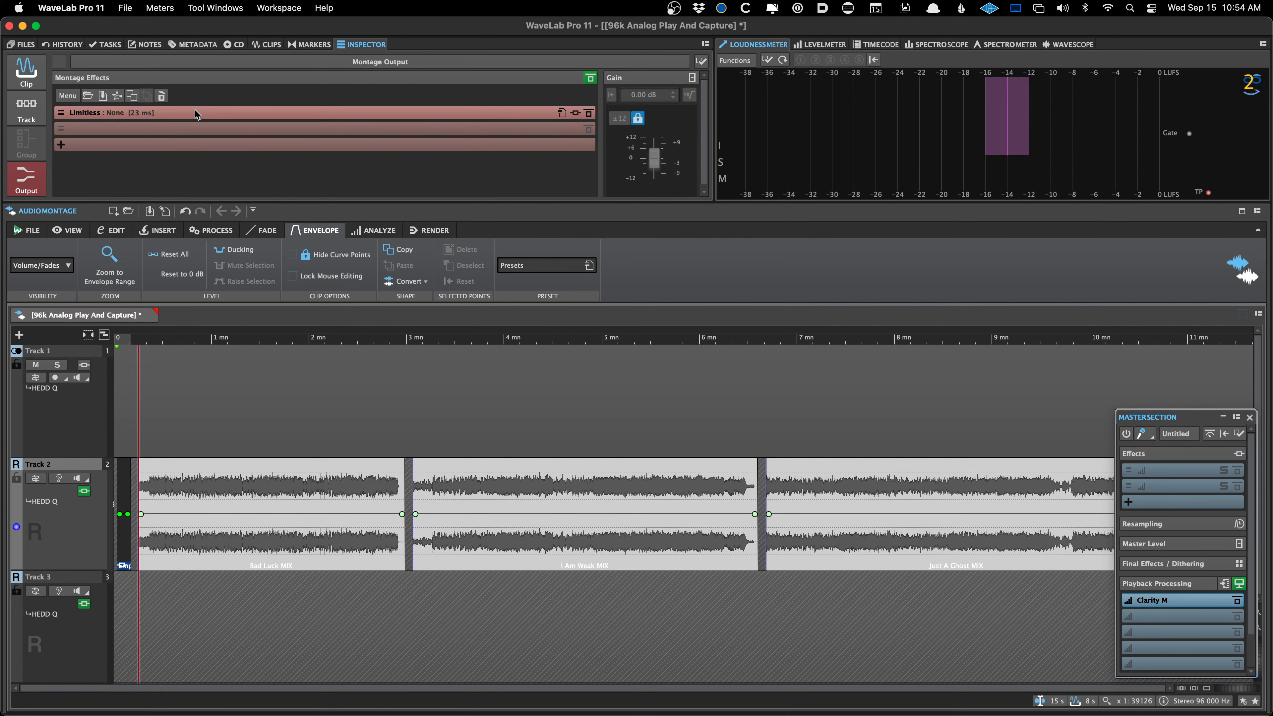
{"action": "left_click", "coordinate": [50, 7]}
{"action": "left_click", "coordinate": [55, 49]}
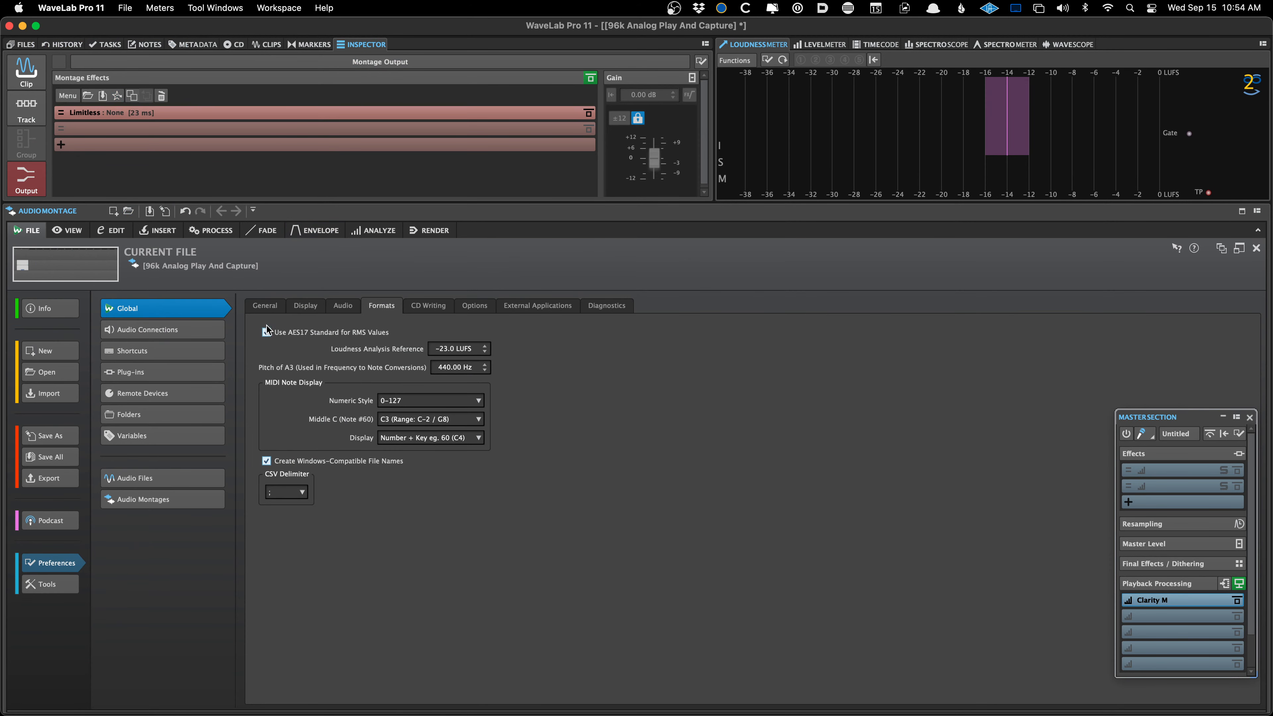
{"action": "left_click", "coordinate": [179, 352]}
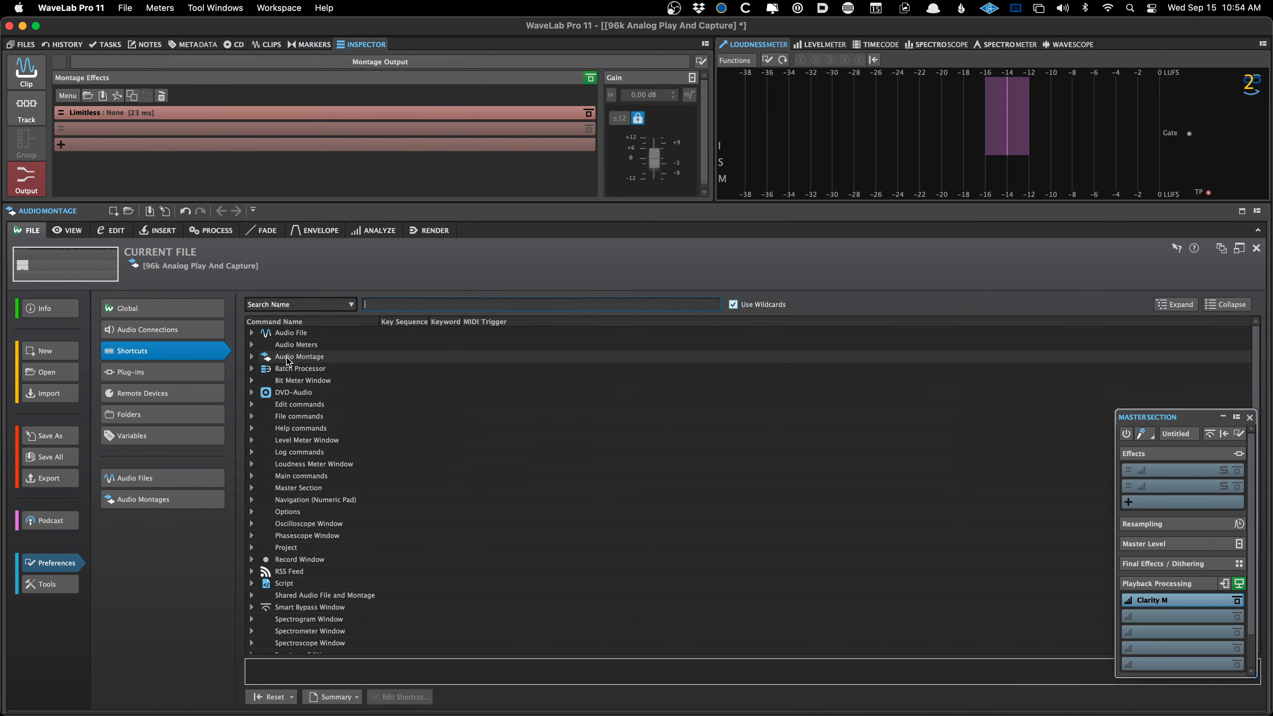
{"action": "left_click", "coordinate": [255, 333]}
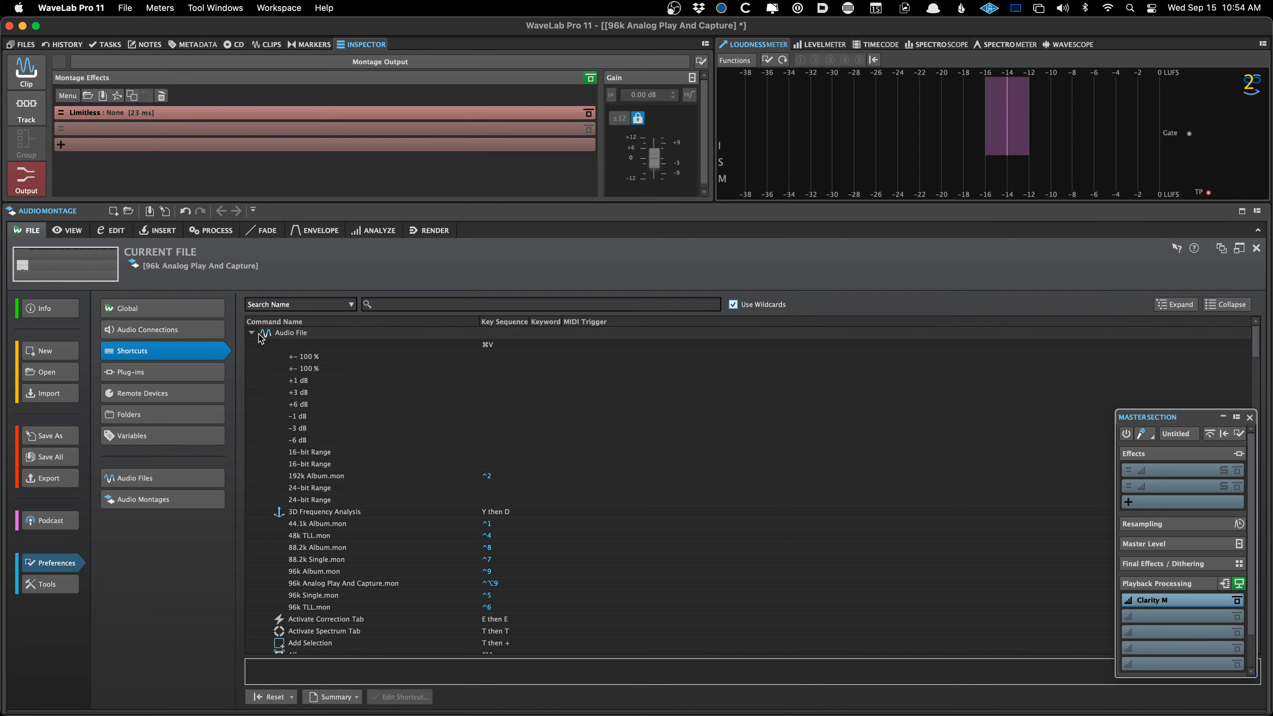
{"action": "left_click", "coordinate": [253, 333]}
- Search the shortcut commands for "insert audio" and inspect the shortcut definition of Insert Audio File at Cursor Position
{"action": "left_click", "coordinate": [439, 306]}
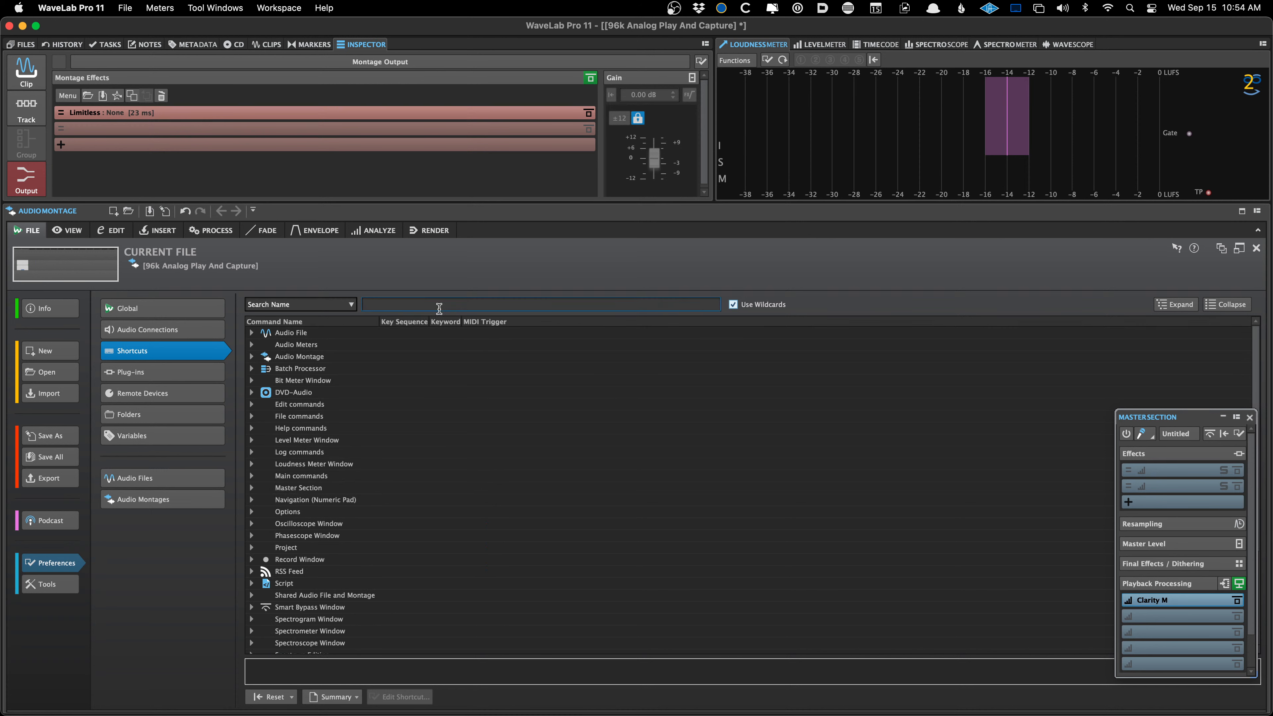
{"action": "type", "text": "insert audio"}
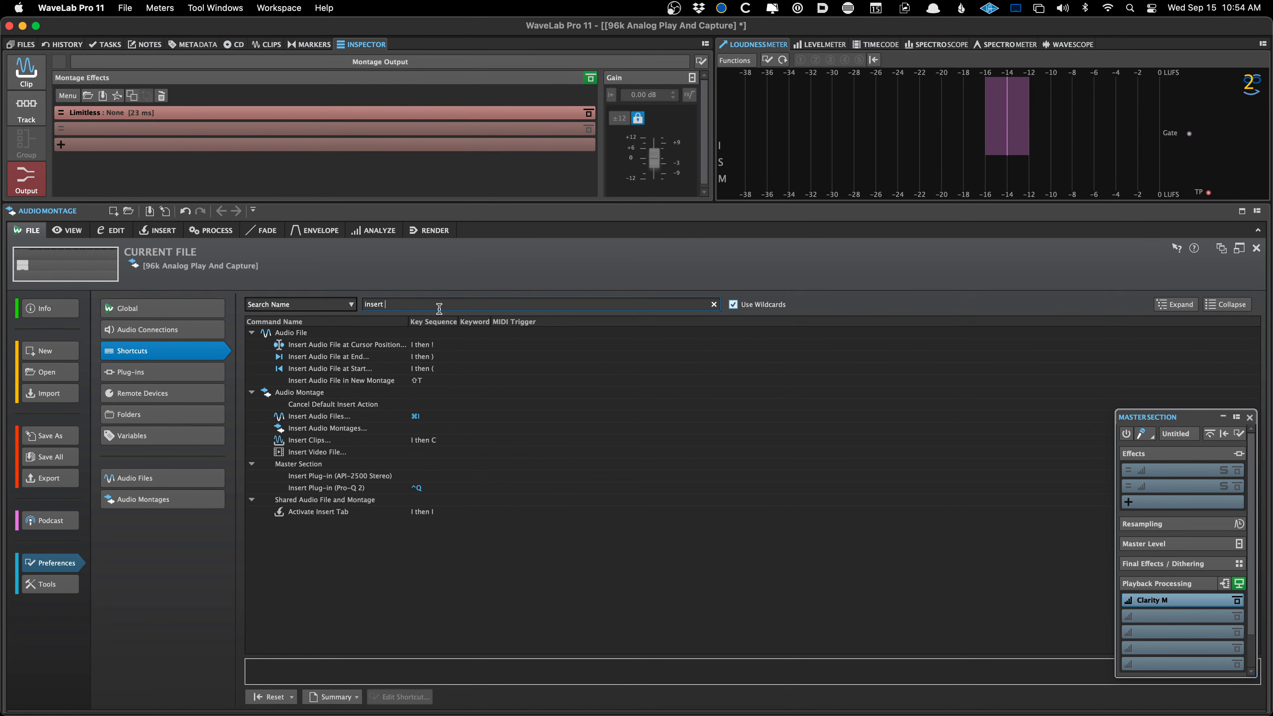
{"action": "double_click", "coordinate": [422, 346]}
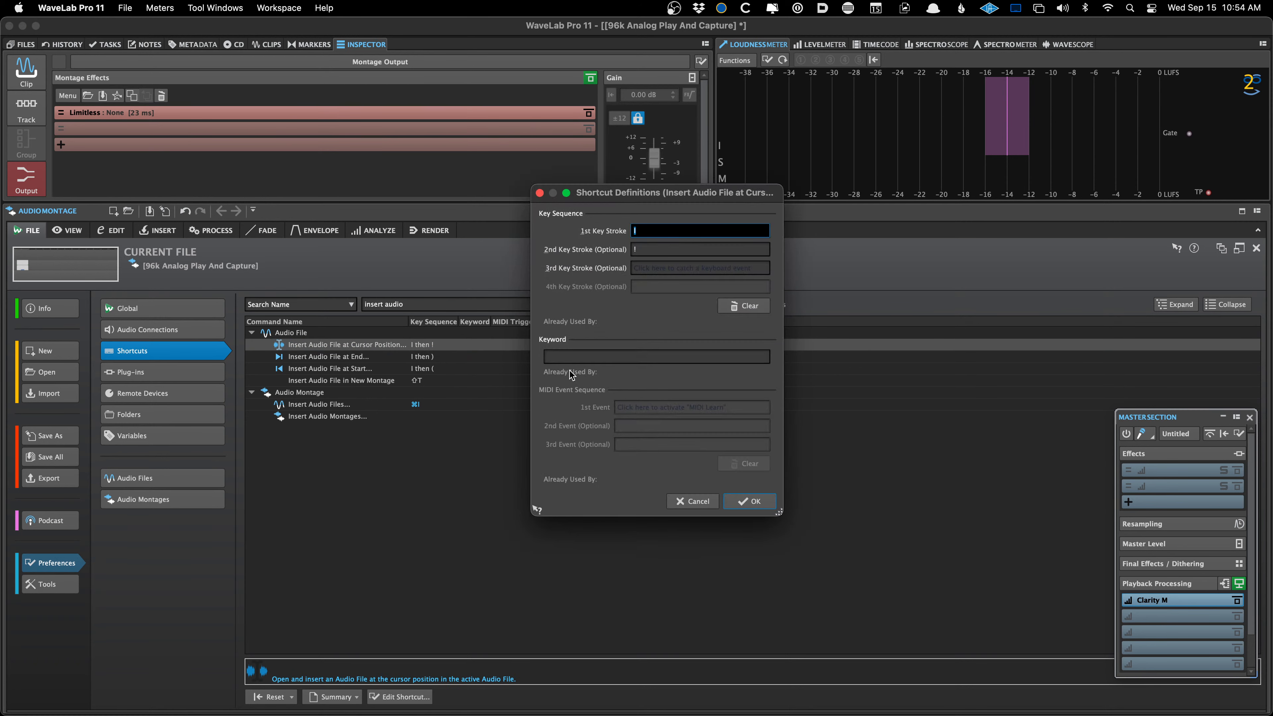
{"action": "left_click", "coordinate": [699, 501]}
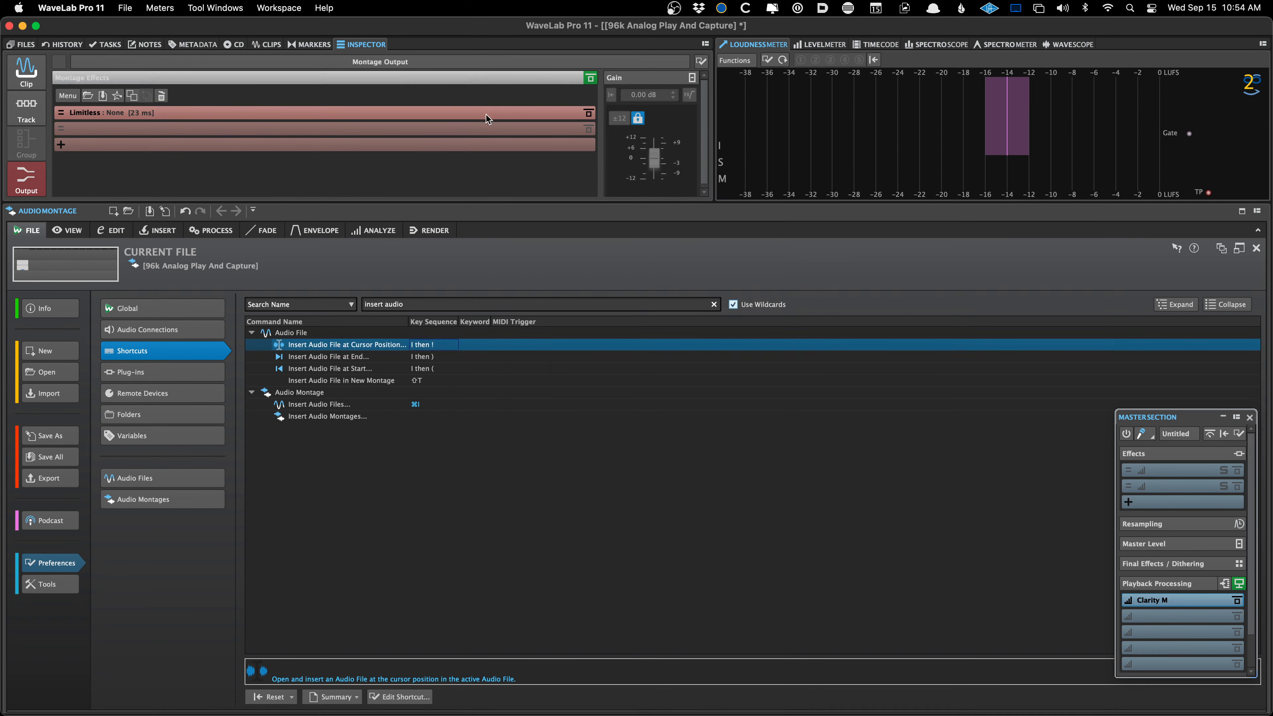
- Switch to Path Finder, locate KeyShortcuts.dat in the WaveLab Pro 11 Preferences folder, and return to WaveLab
{"action": "left_click", "coordinate": [75, 698]}
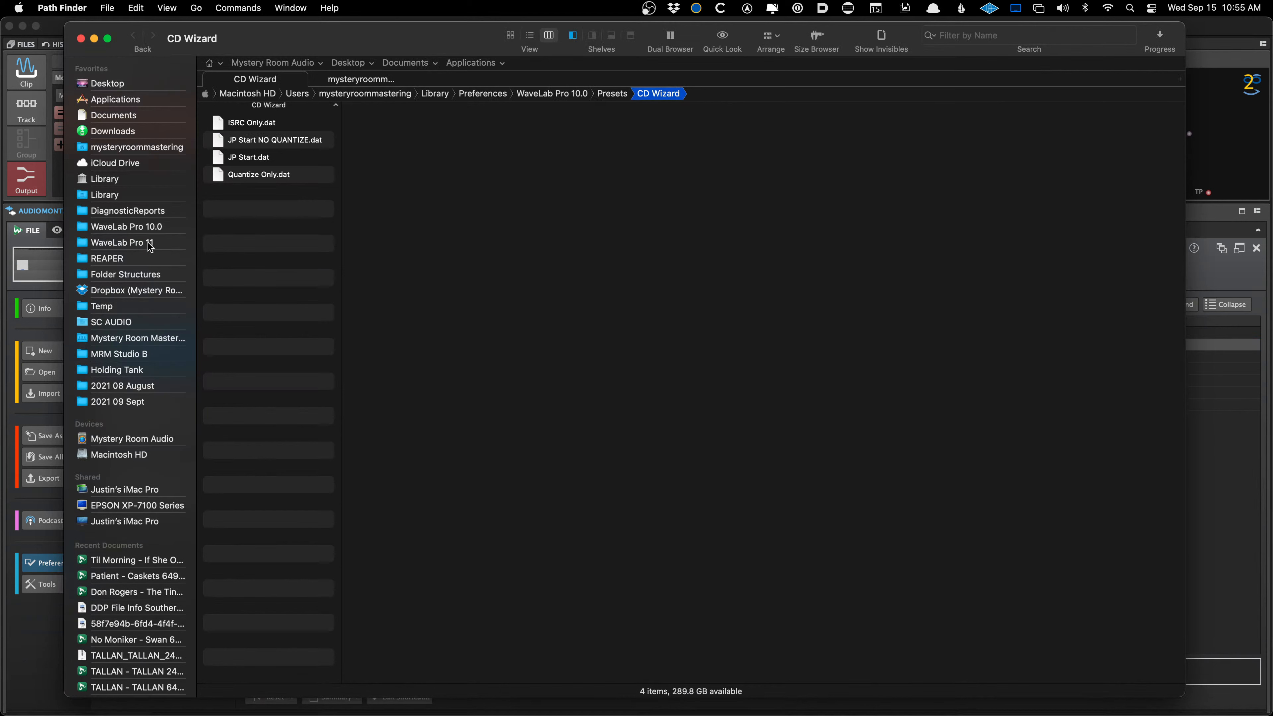
{"action": "left_click", "coordinate": [148, 243]}
{"action": "left_click", "coordinate": [252, 158]}
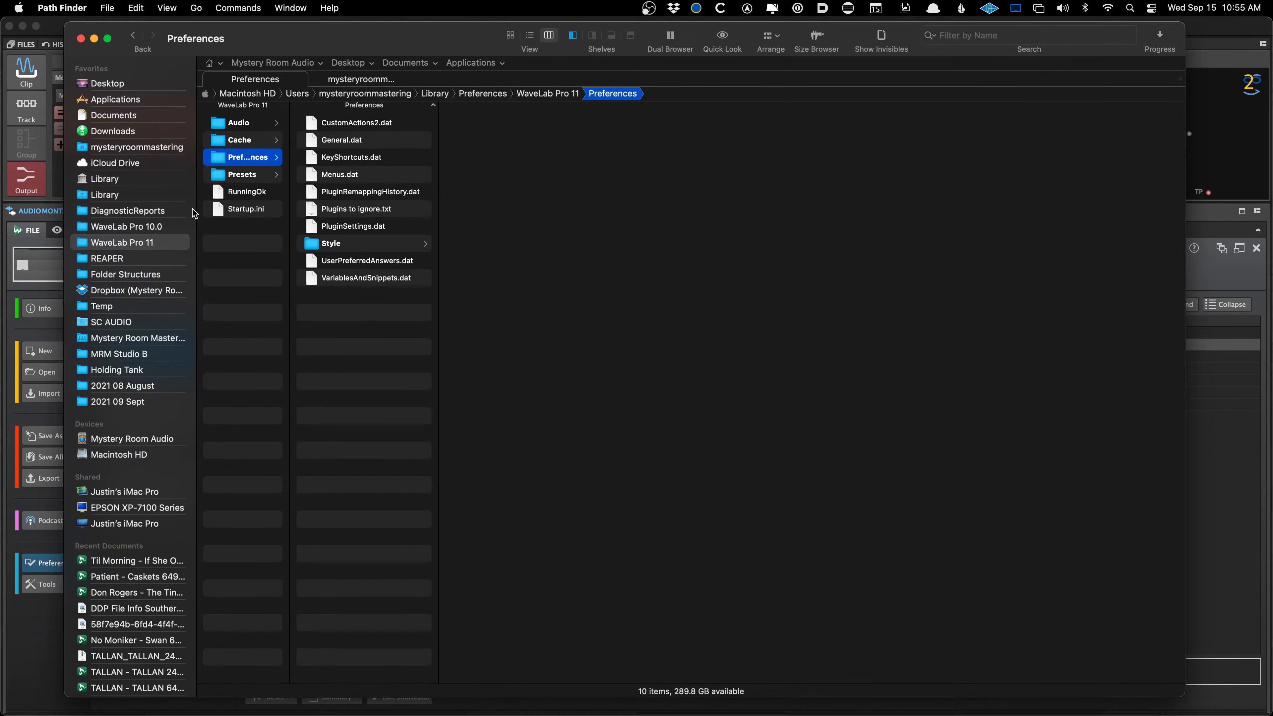
{"action": "left_click", "coordinate": [347, 157]}
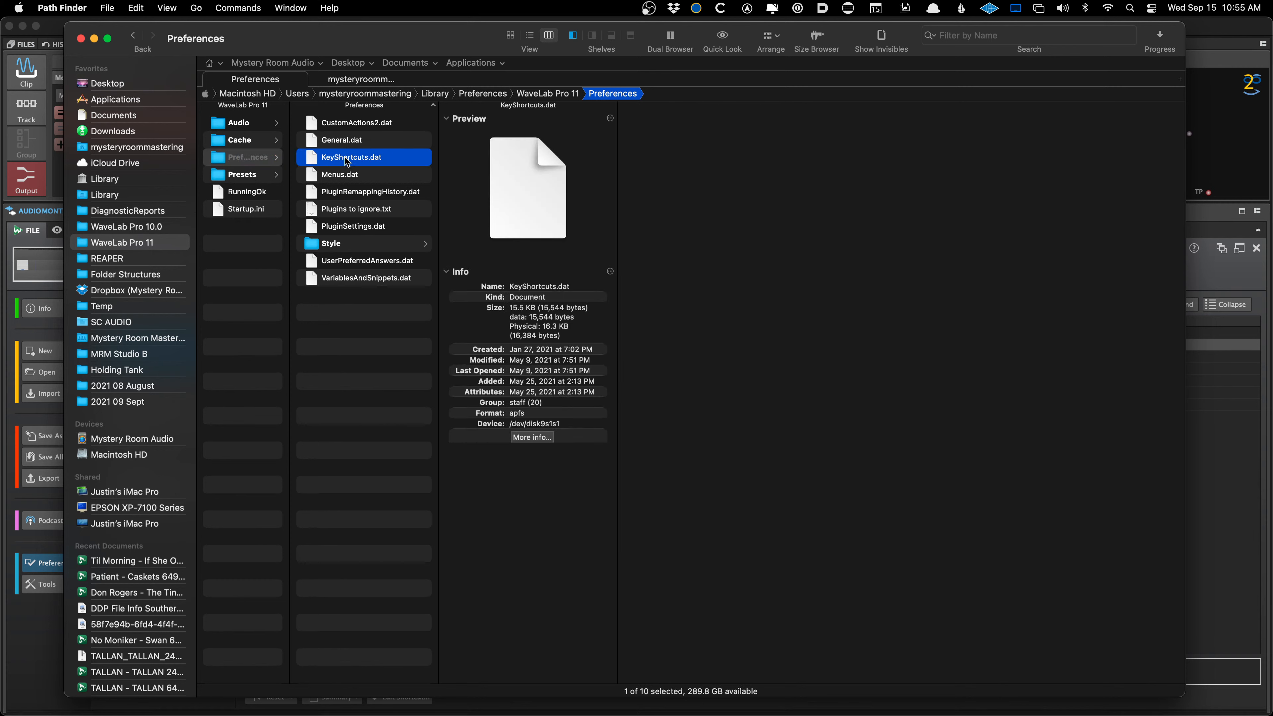
{"action": "key", "text": "super+Tab"}
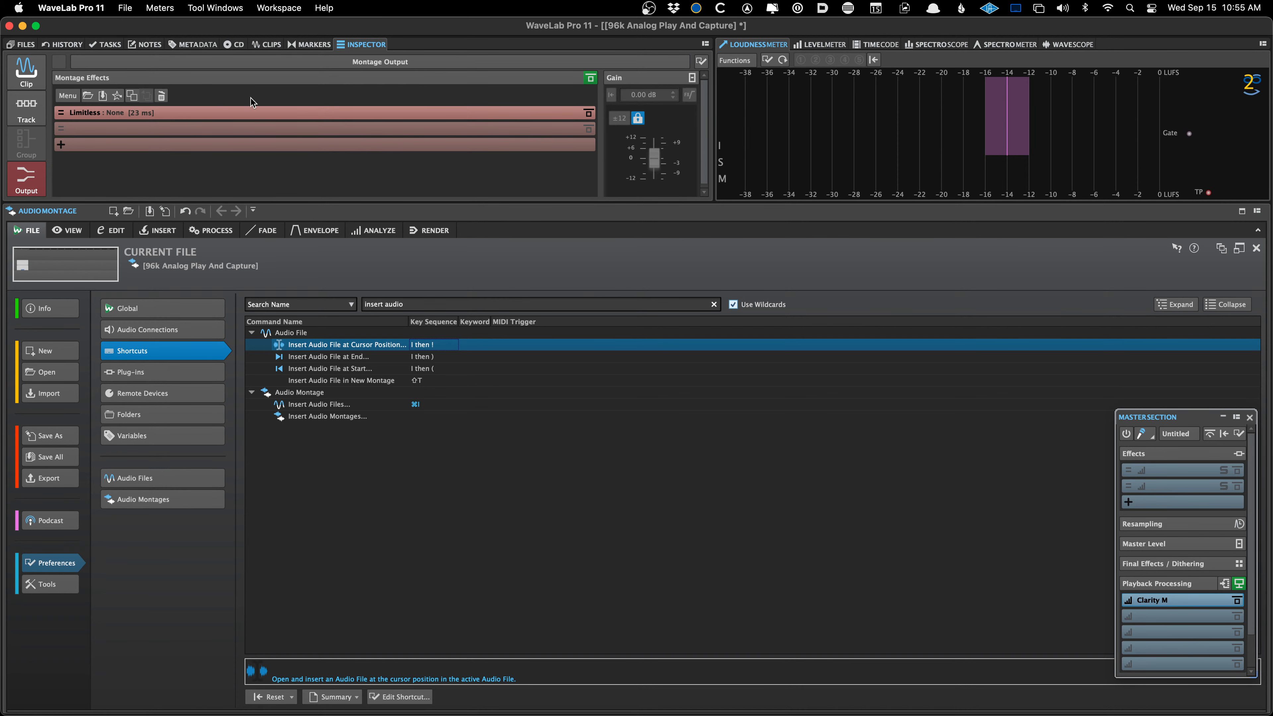
- Review the setting location in the Global General preferences and open the WaveLab setting folder from there
{"action": "left_click", "coordinate": [96, 5]}
{"action": "left_click", "coordinate": [100, 51]}
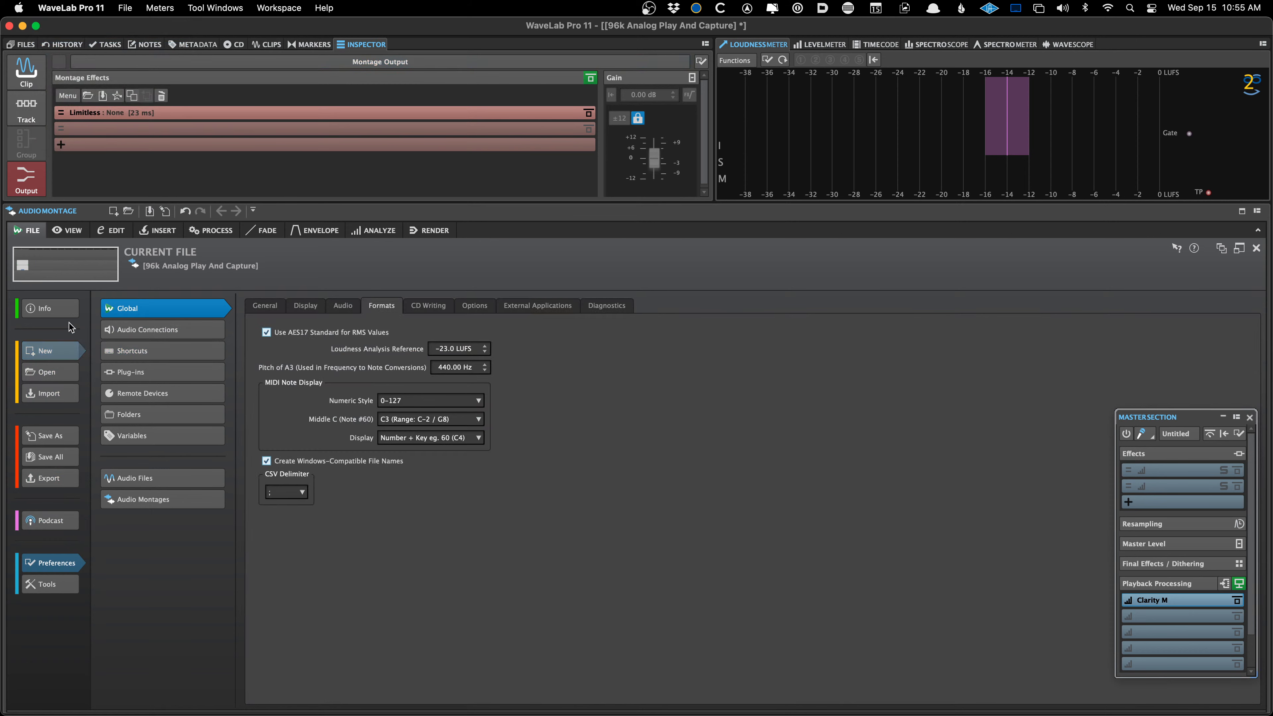
{"action": "left_click", "coordinate": [265, 305]}
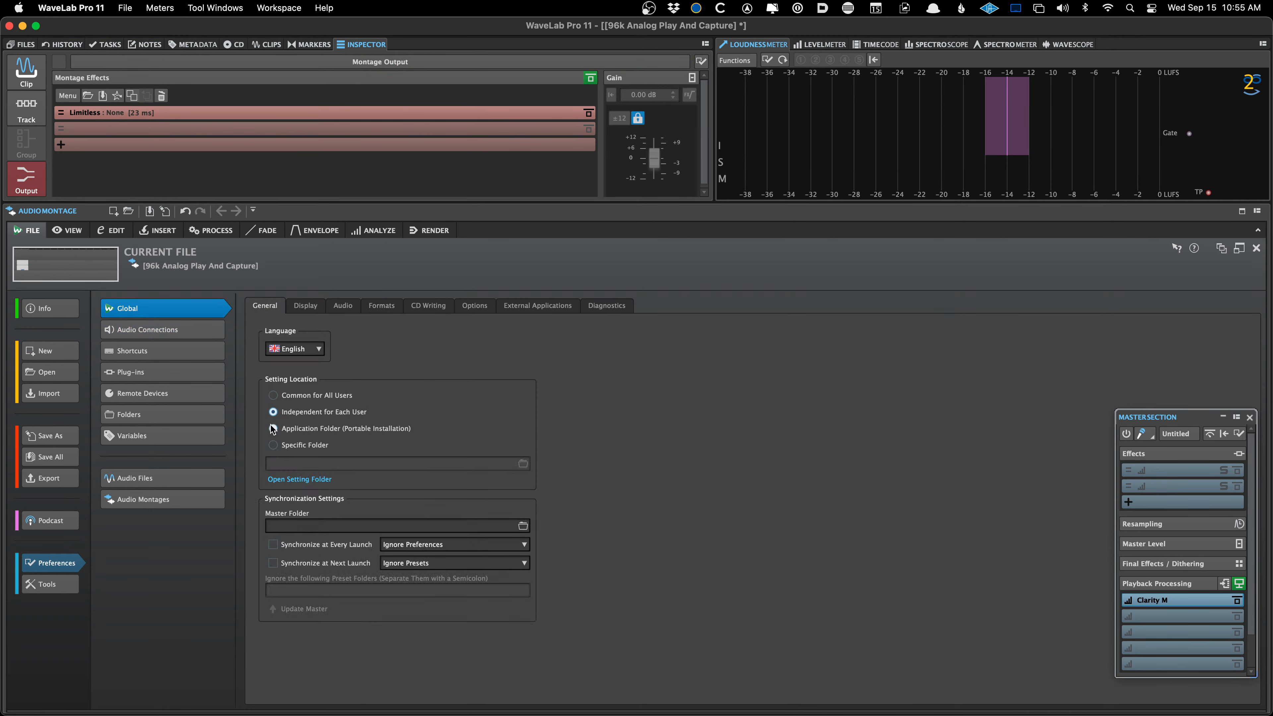
{"action": "left_click", "coordinate": [285, 480]}
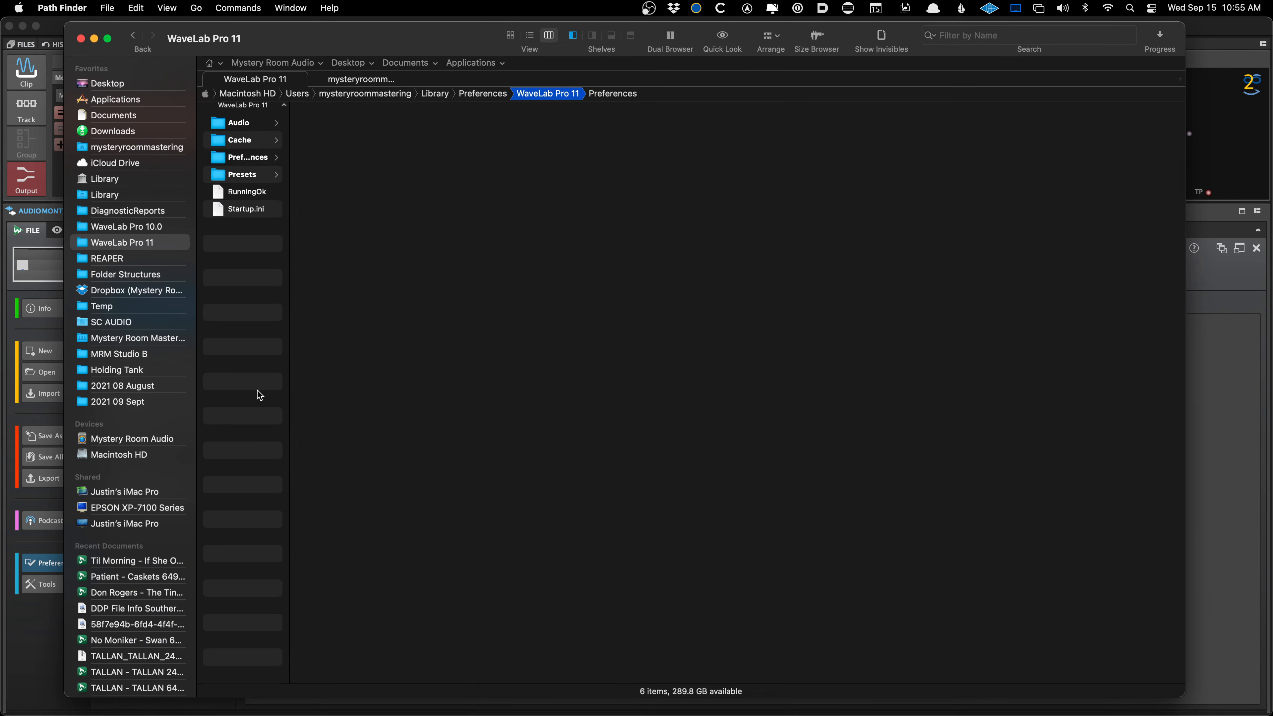
{"action": "key", "text": "super+Tab"}
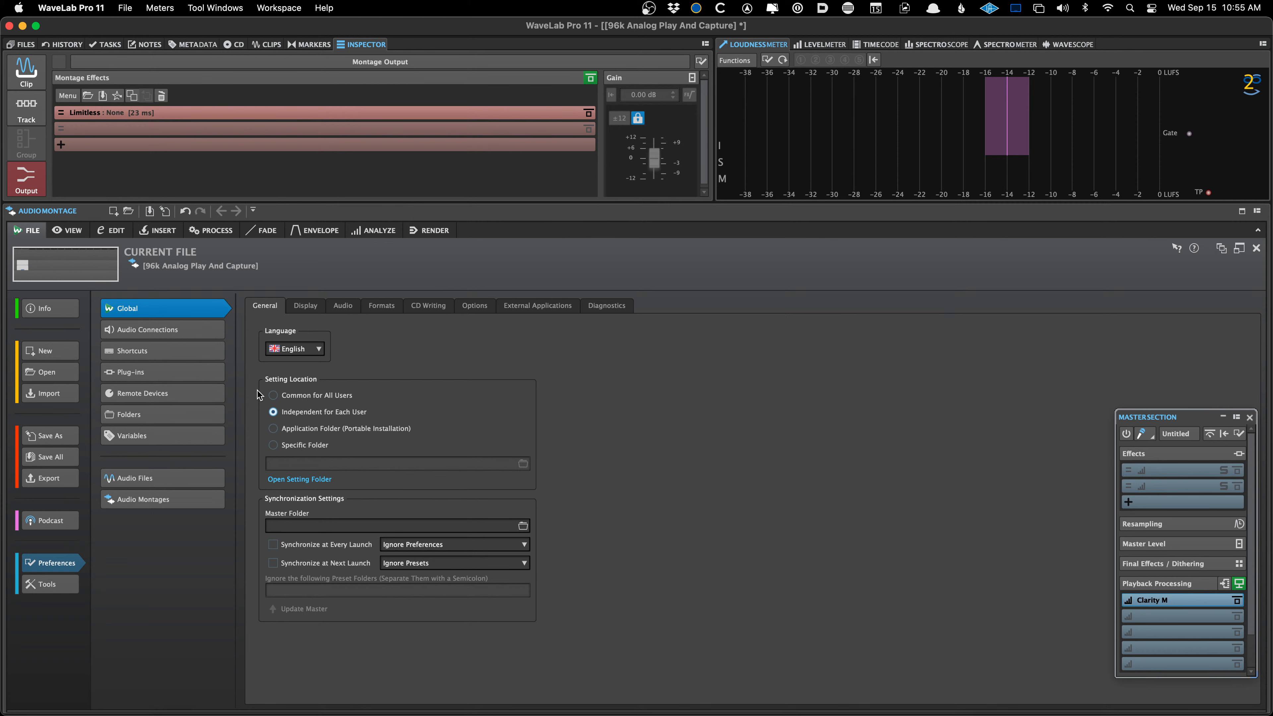
{"action": "key", "text": "super+m"}
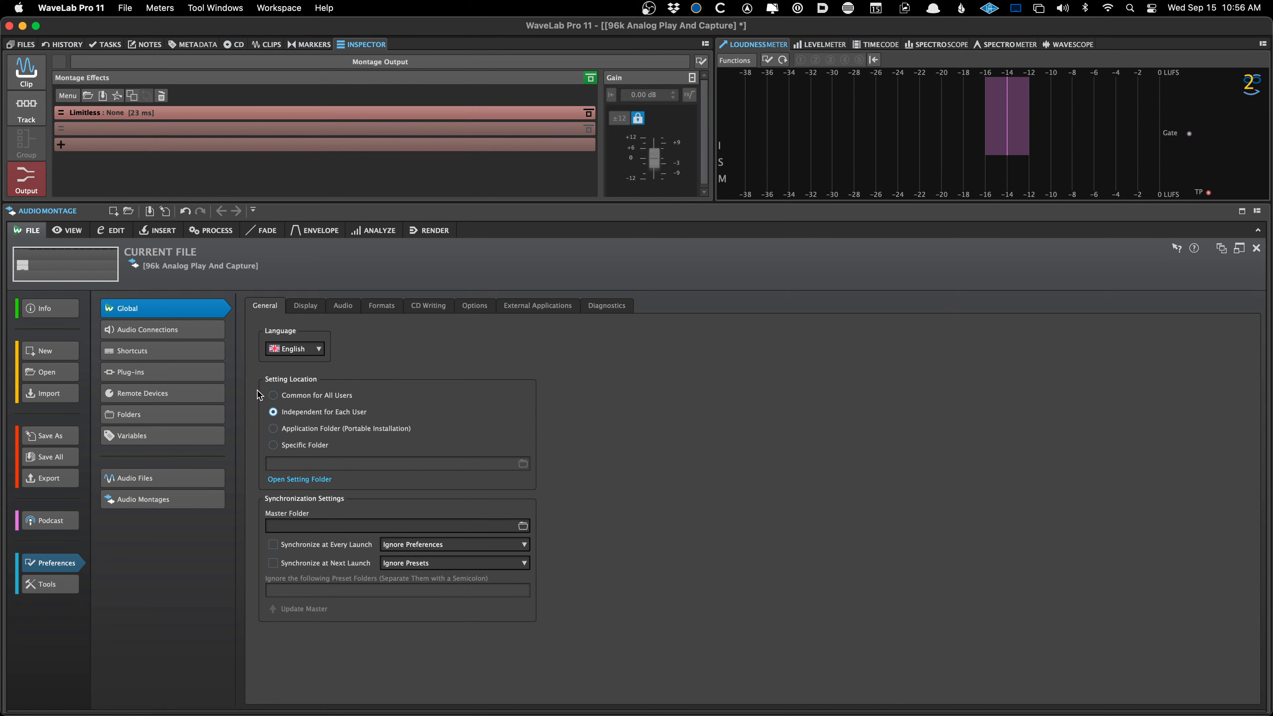
- Return to the montage and review the additional output buses enabled for Track 2
{"action": "left_click", "coordinate": [70, 256]}
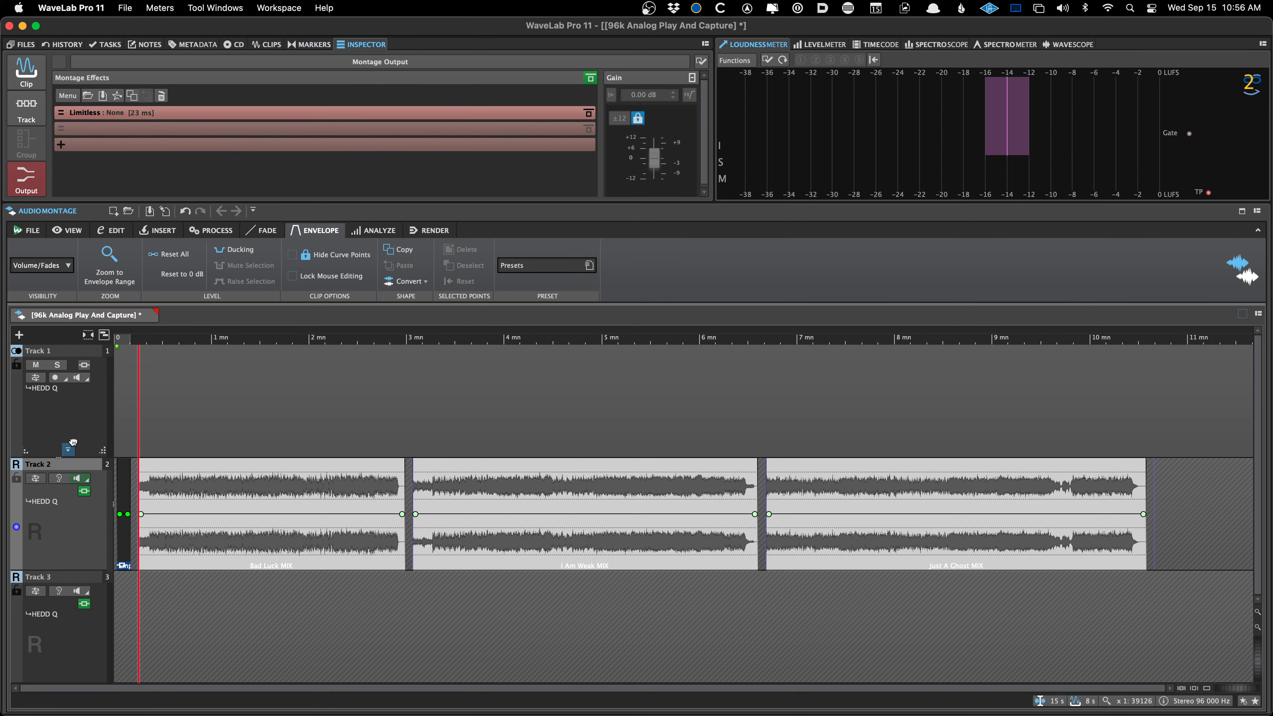
{"action": "left_click", "coordinate": [35, 478]}
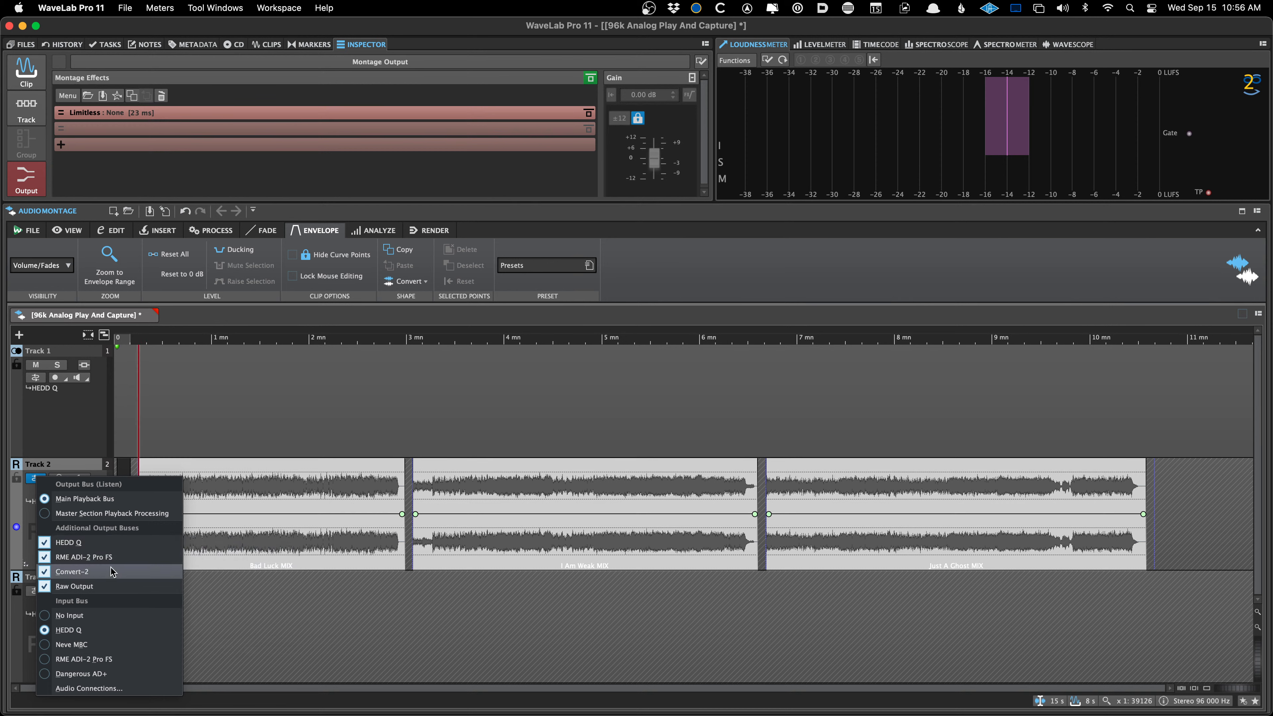
{"action": "left_click", "coordinate": [173, 410]}
- Copy all clips from Track 2 to Track 3 without plug-ins, volume/pan envelopes, or gain and pan
{"action": "left_click", "coordinate": [207, 559]}
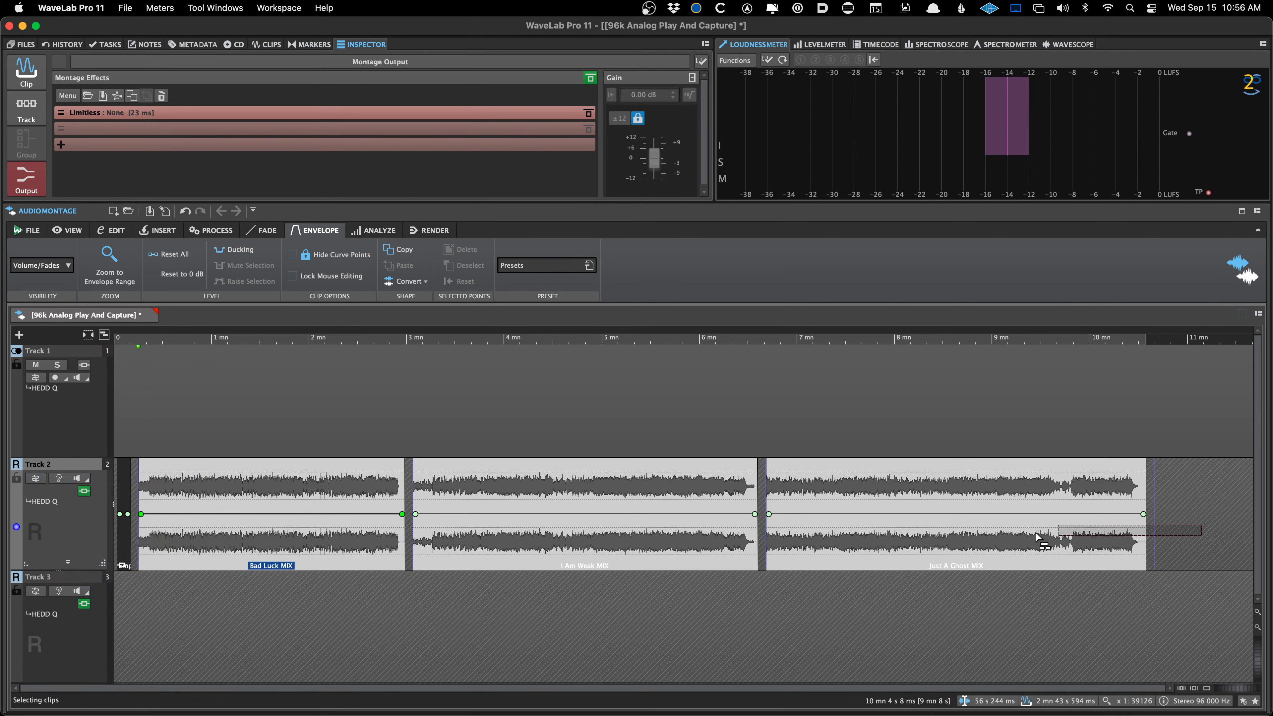
{"action": "right_click", "coordinate": [66, 496]}
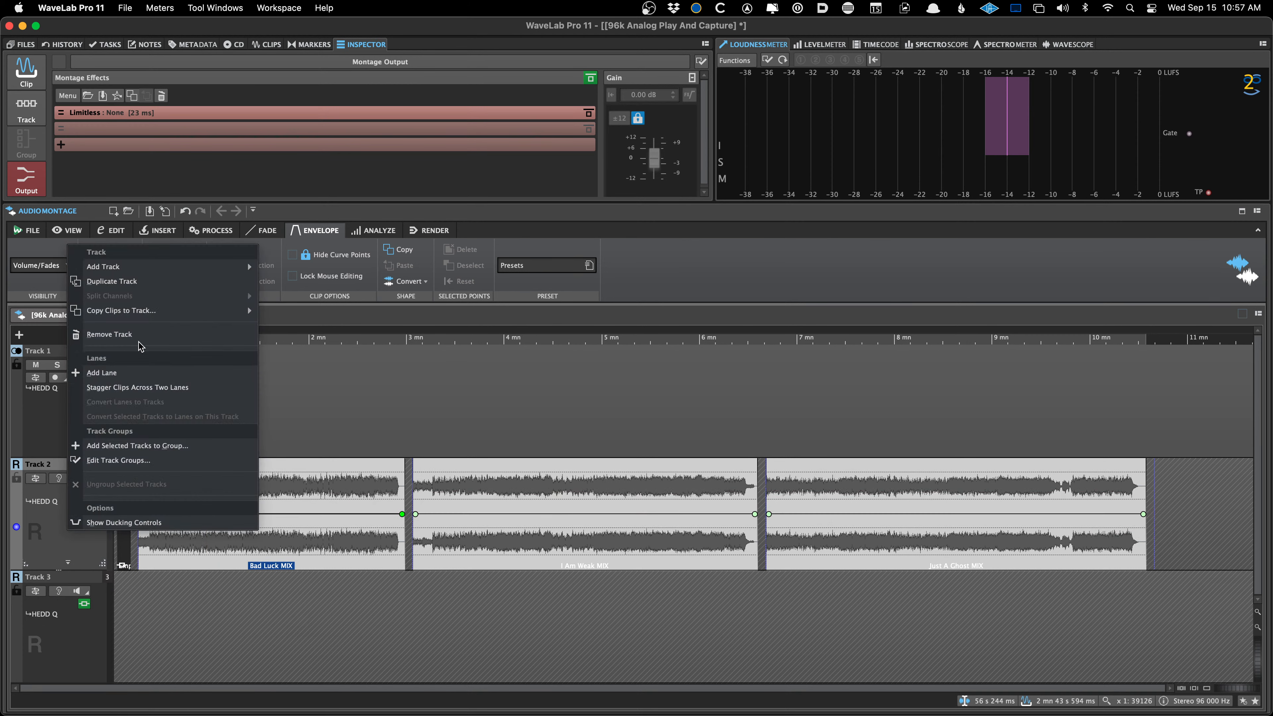
{"action": "mouse_move", "coordinate": [195, 311]}
{"action": "left_click", "coordinate": [318, 339]}
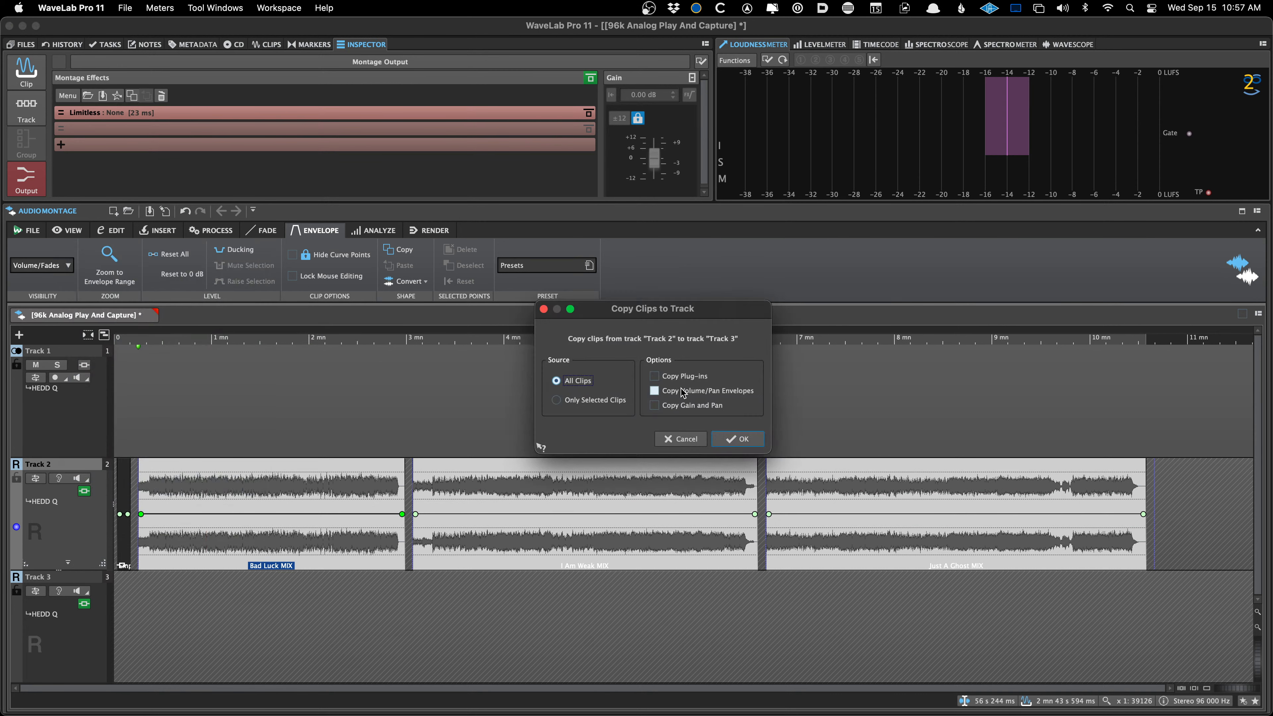
{"action": "left_click", "coordinate": [740, 438]}
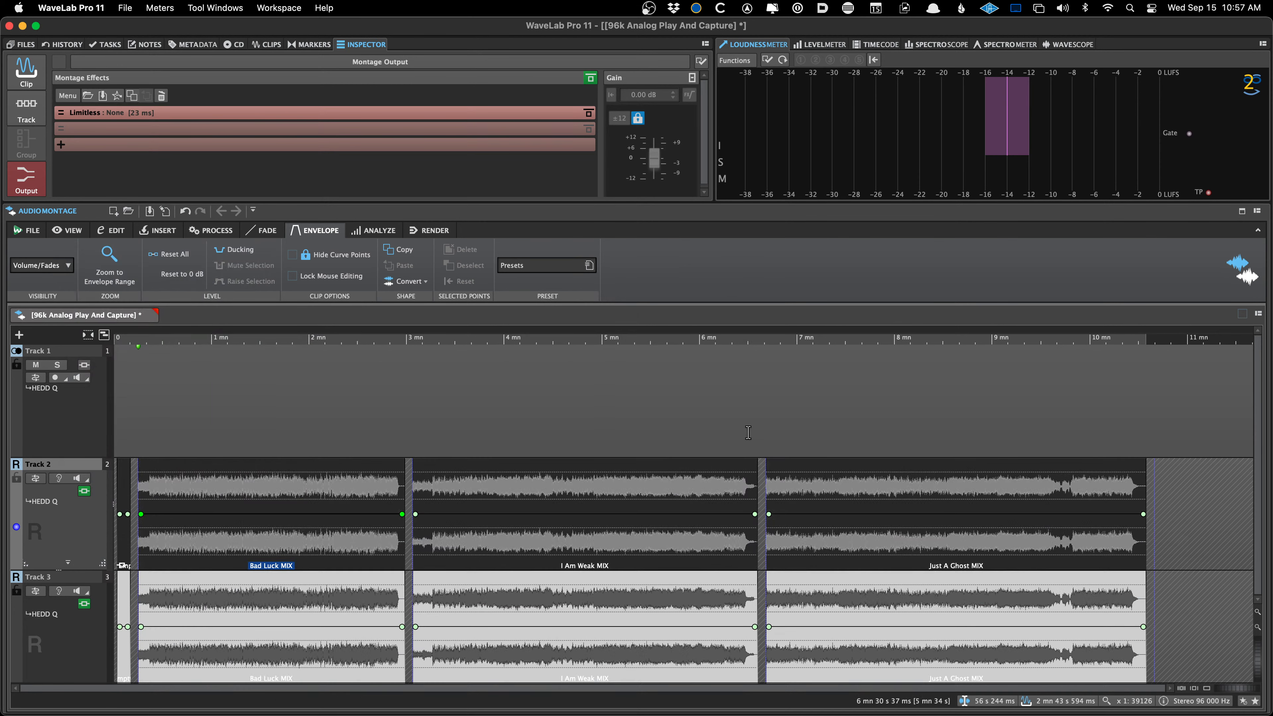
- Check the bus routing of Track 3 and select its Bad Luck MIX clip
{"action": "left_click", "coordinate": [35, 591]}
{"action": "left_click", "coordinate": [105, 484]}
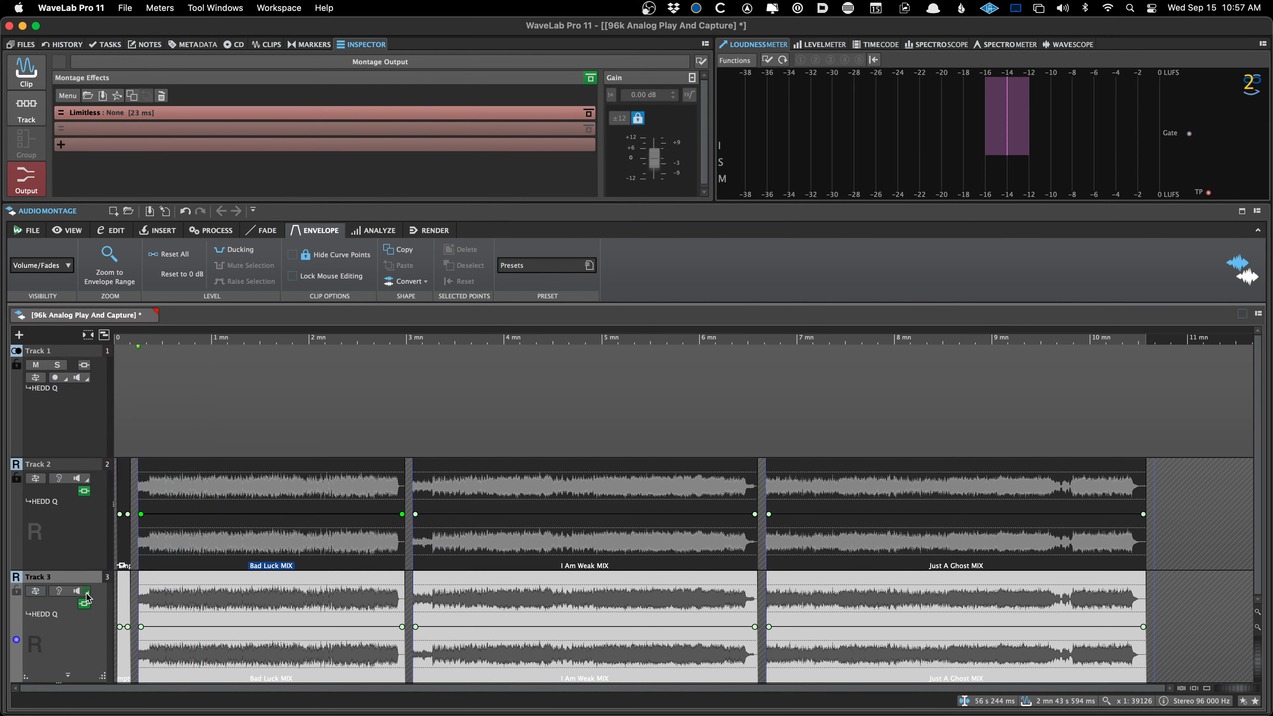
{"action": "left_click", "coordinate": [171, 603]}
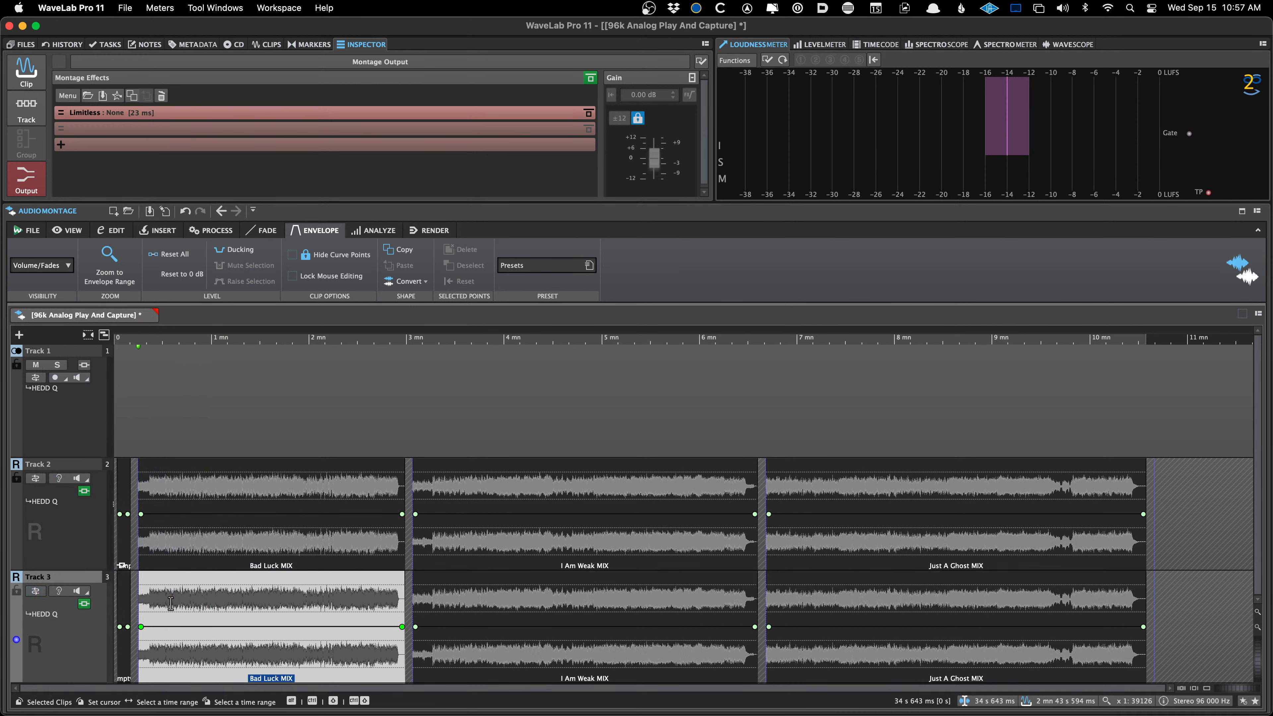
- Select the Bad Luck MIX, I Am Weak MIX and Just A Ghost MIX clips together on Track 2
{"action": "left_click", "coordinate": [247, 502]}
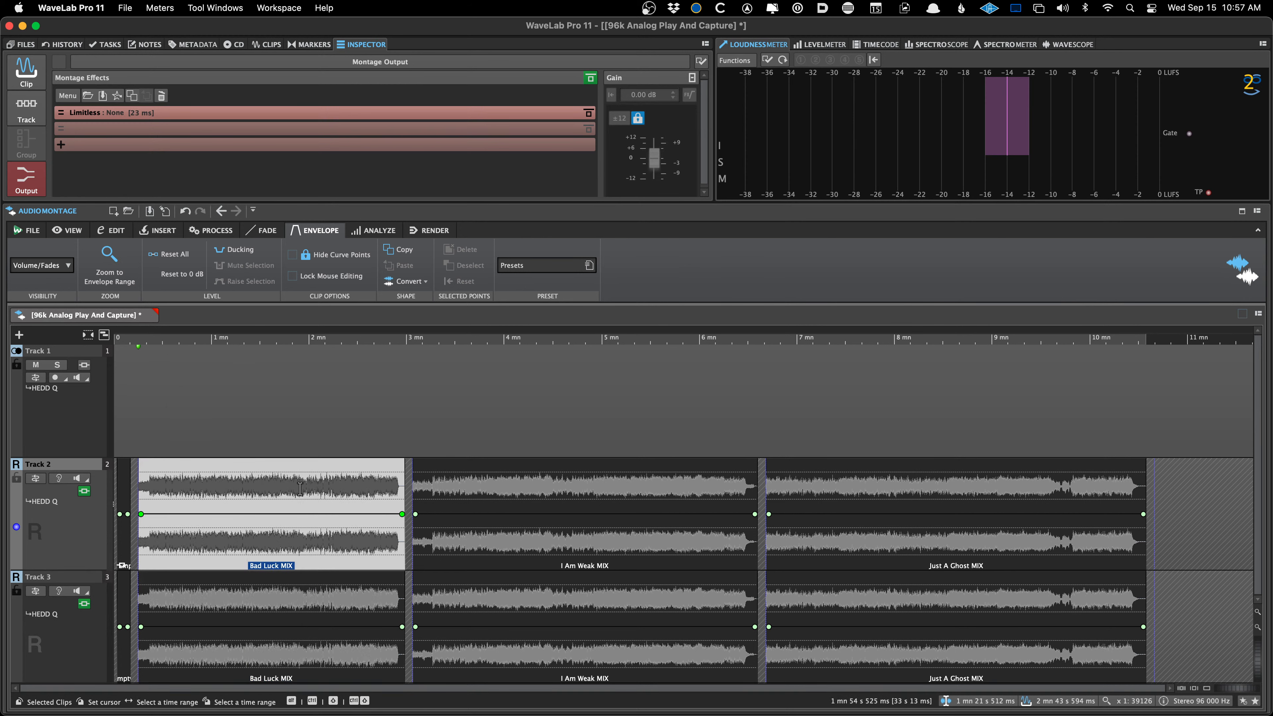
{"action": "left_click", "coordinate": [466, 551], "text": "super"}
{"action": "left_click", "coordinate": [835, 554], "text": "super"}
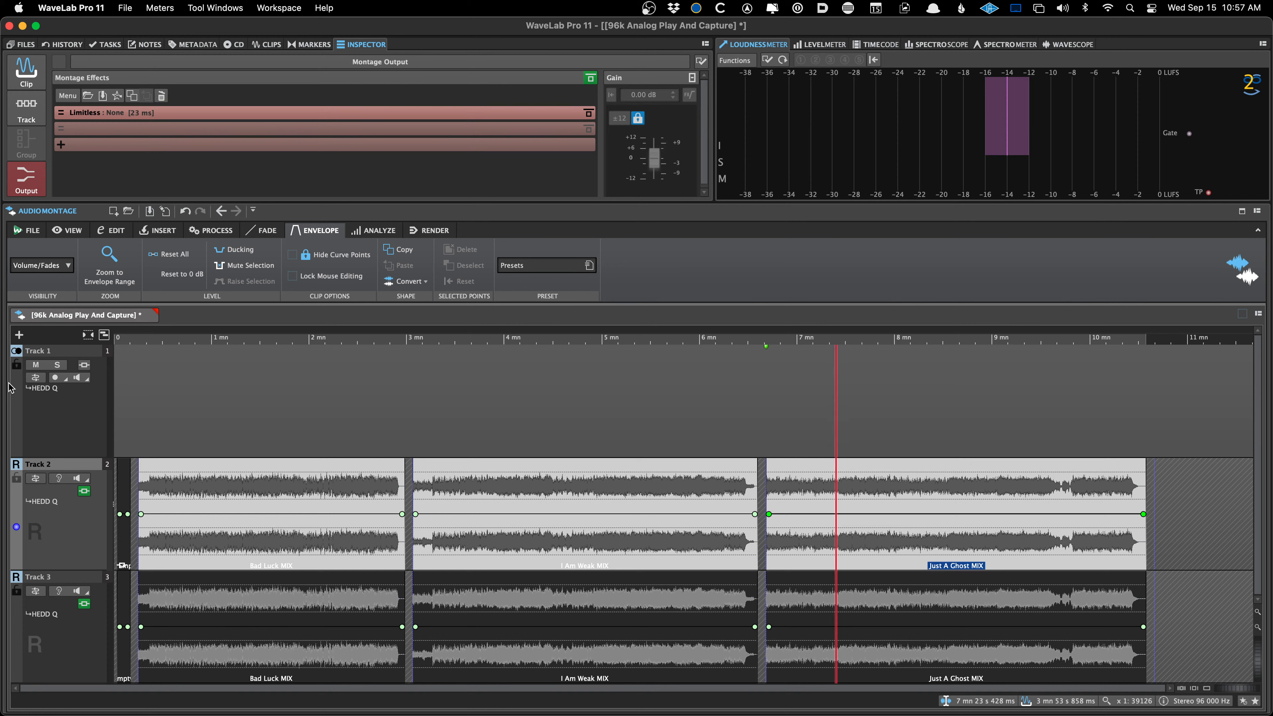
- Turn off Raw Output among Track 2's additional output buses and recheck the track's bus list
{"action": "left_click", "coordinate": [299, 558]}
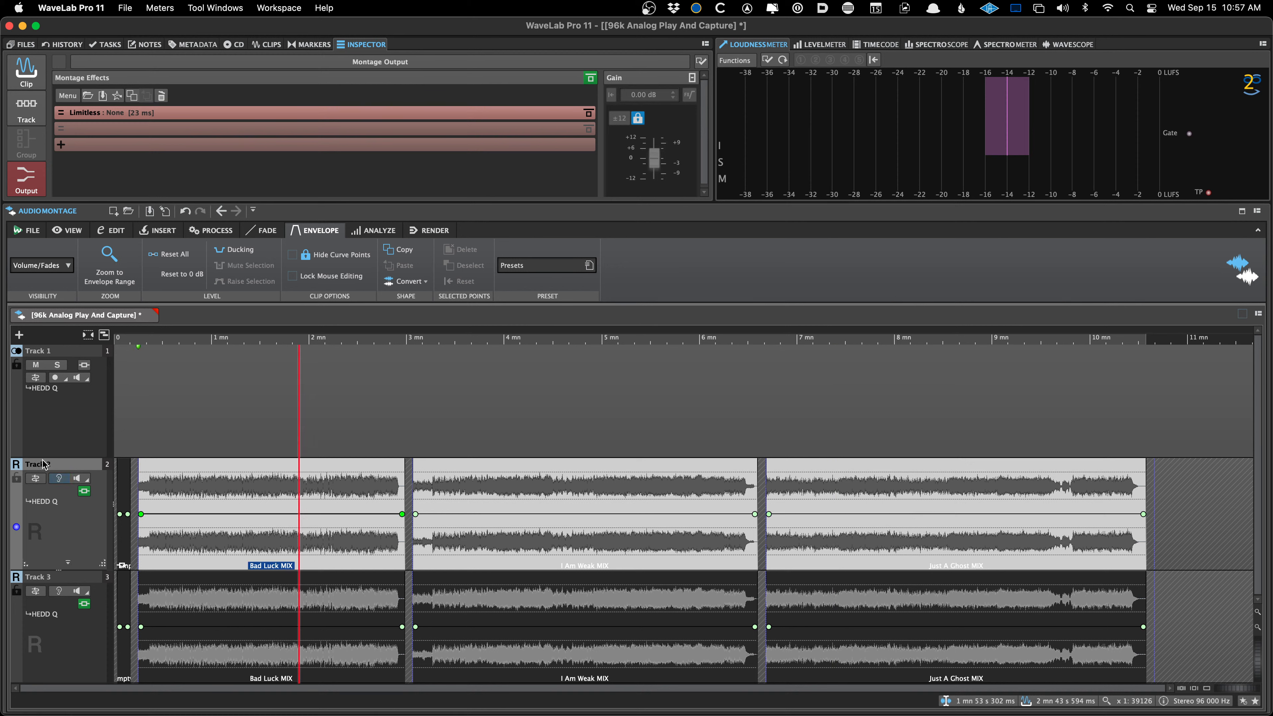
{"action": "left_click", "coordinate": [35, 478]}
{"action": "left_click", "coordinate": [71, 589]}
{"action": "left_click", "coordinate": [35, 478]}
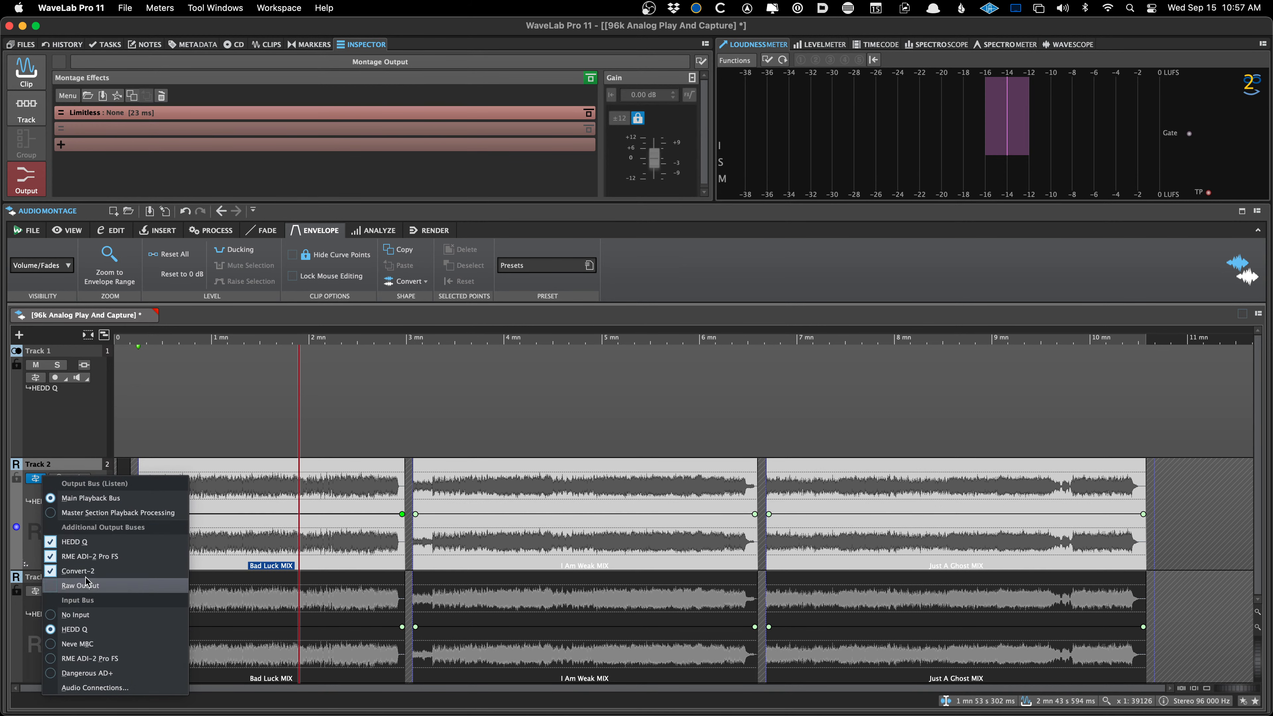
{"action": "left_click", "coordinate": [187, 472]}
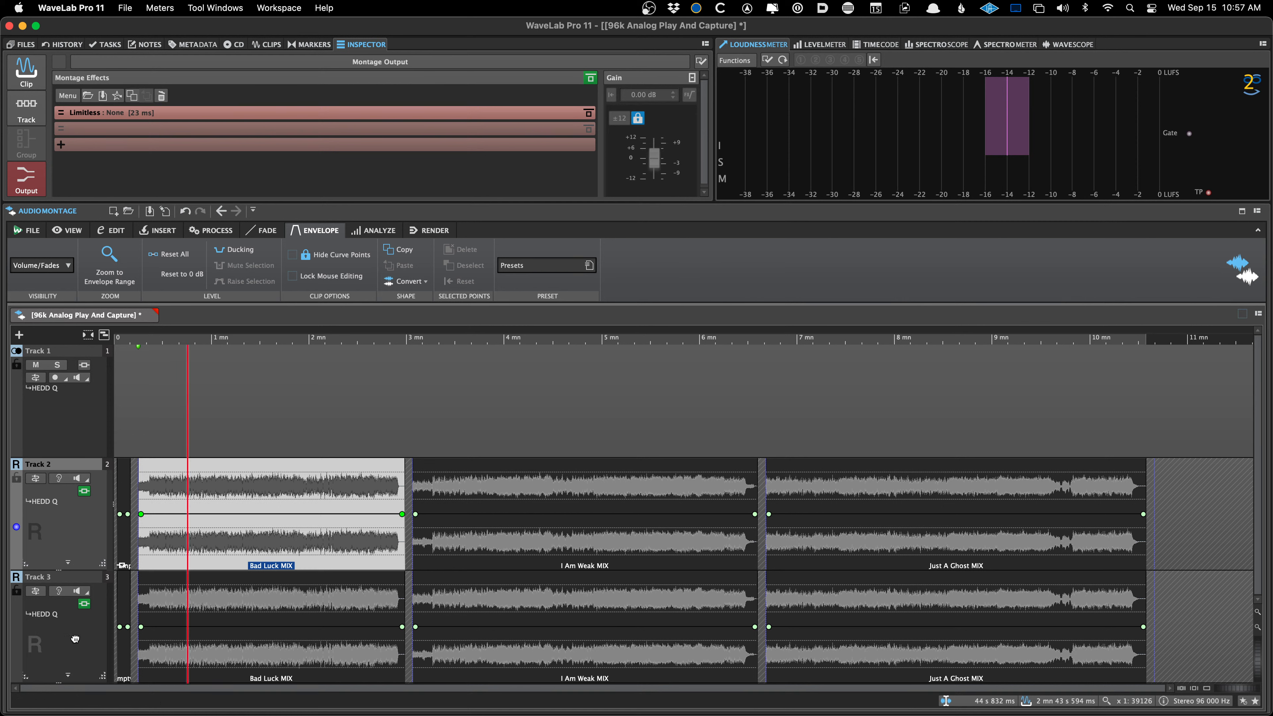
{"action": "left_click", "coordinate": [35, 478]}
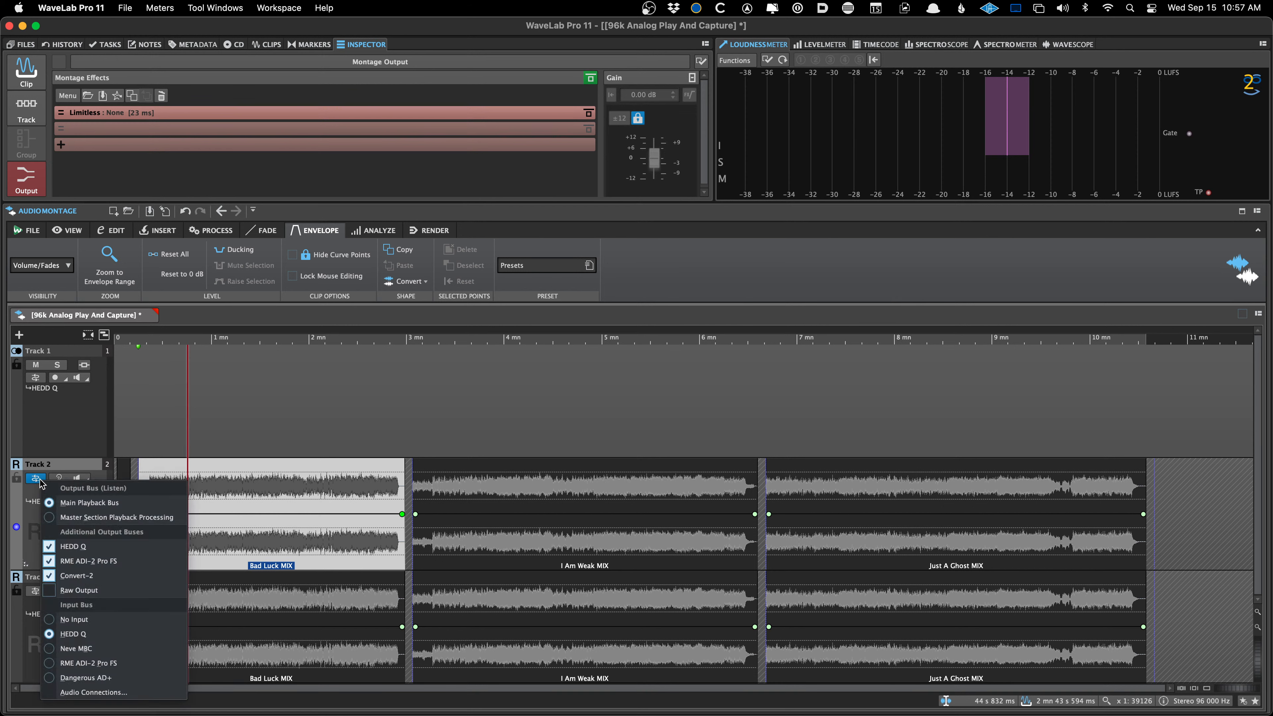
- Dismiss the bus list and go through the Bad Luck MIX, I Am Weak MIX and Just A Ghost MIX clips on Track 2 individually
{"action": "left_click", "coordinate": [220, 479]}
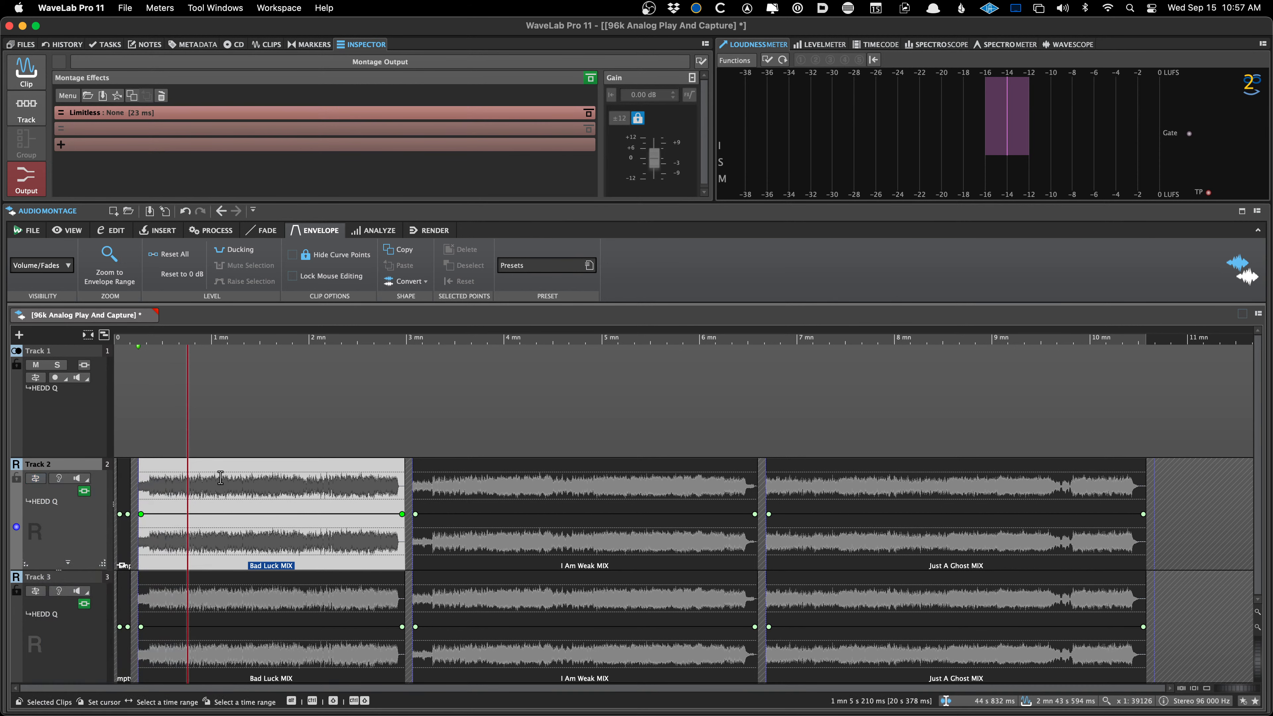
{"action": "left_click", "coordinate": [209, 486]}
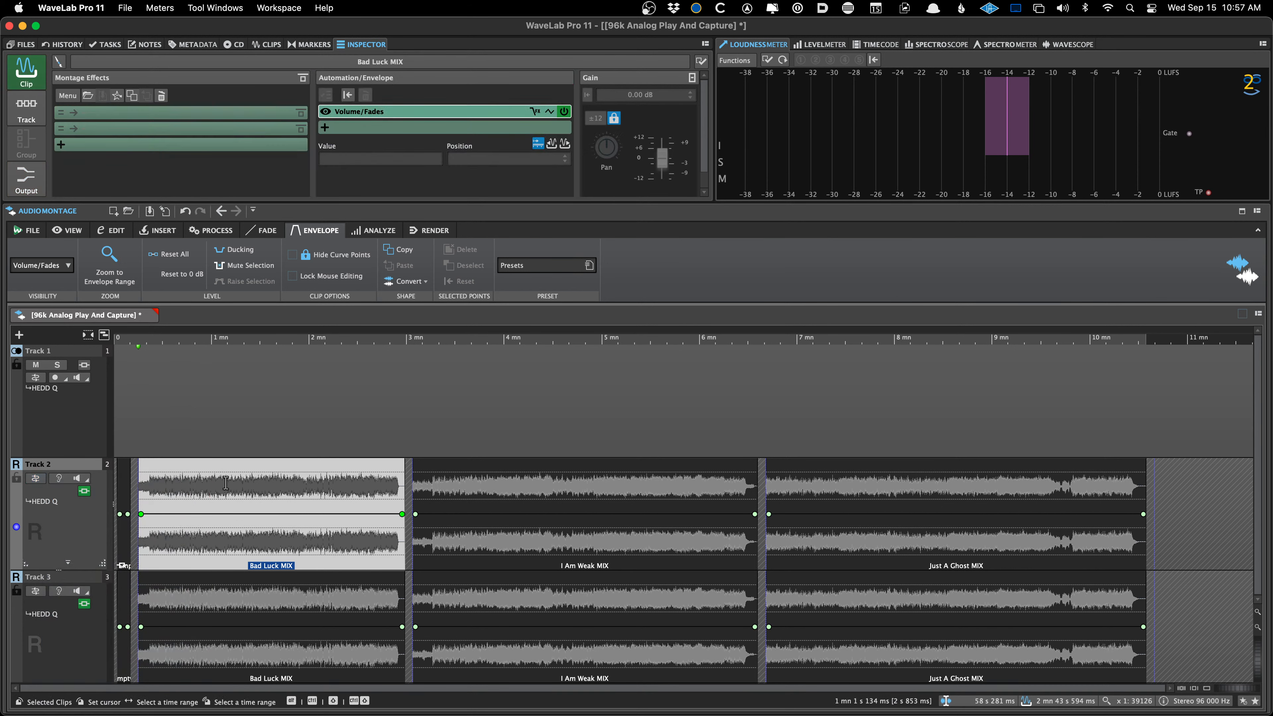
{"action": "left_click", "coordinate": [526, 486]}
{"action": "left_click", "coordinate": [886, 485]}
{"action": "left_click", "coordinate": [293, 486]}
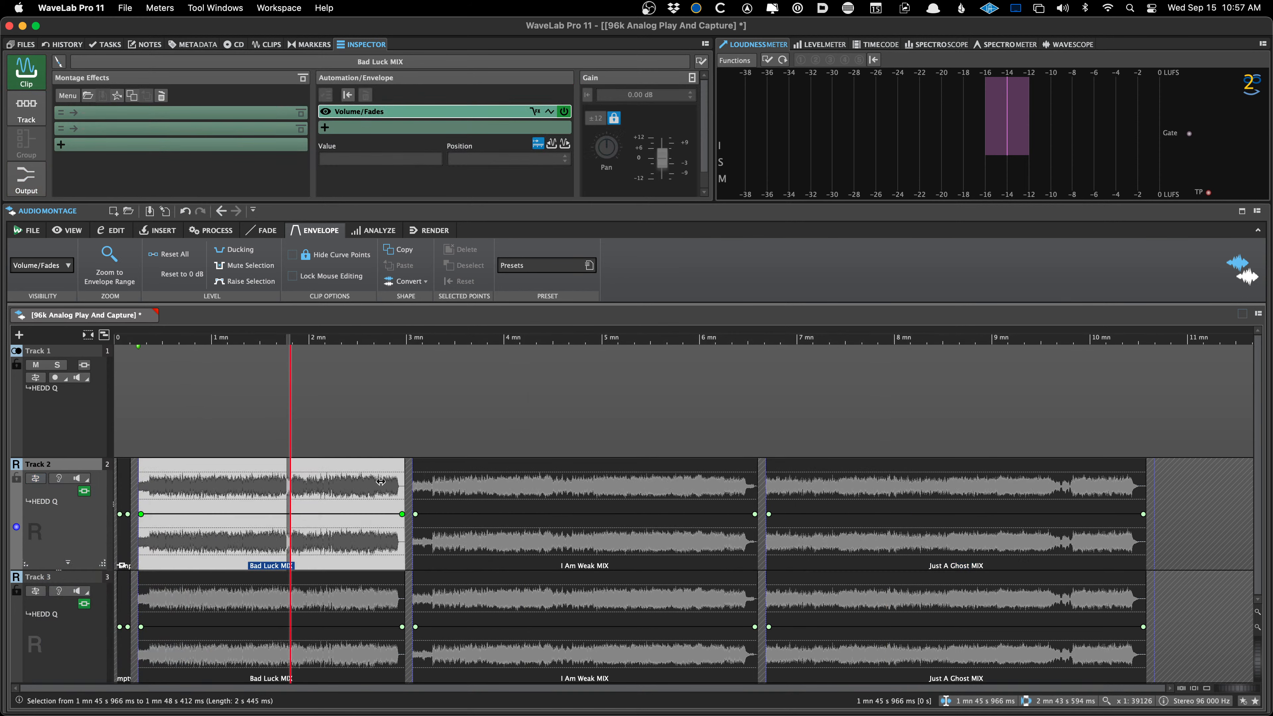
{"action": "left_click", "coordinate": [497, 486]}
- Go through the three MIX clips on Track 3 individually, ending with Just A Ghost MIX selected
{"action": "left_click", "coordinate": [281, 599]}
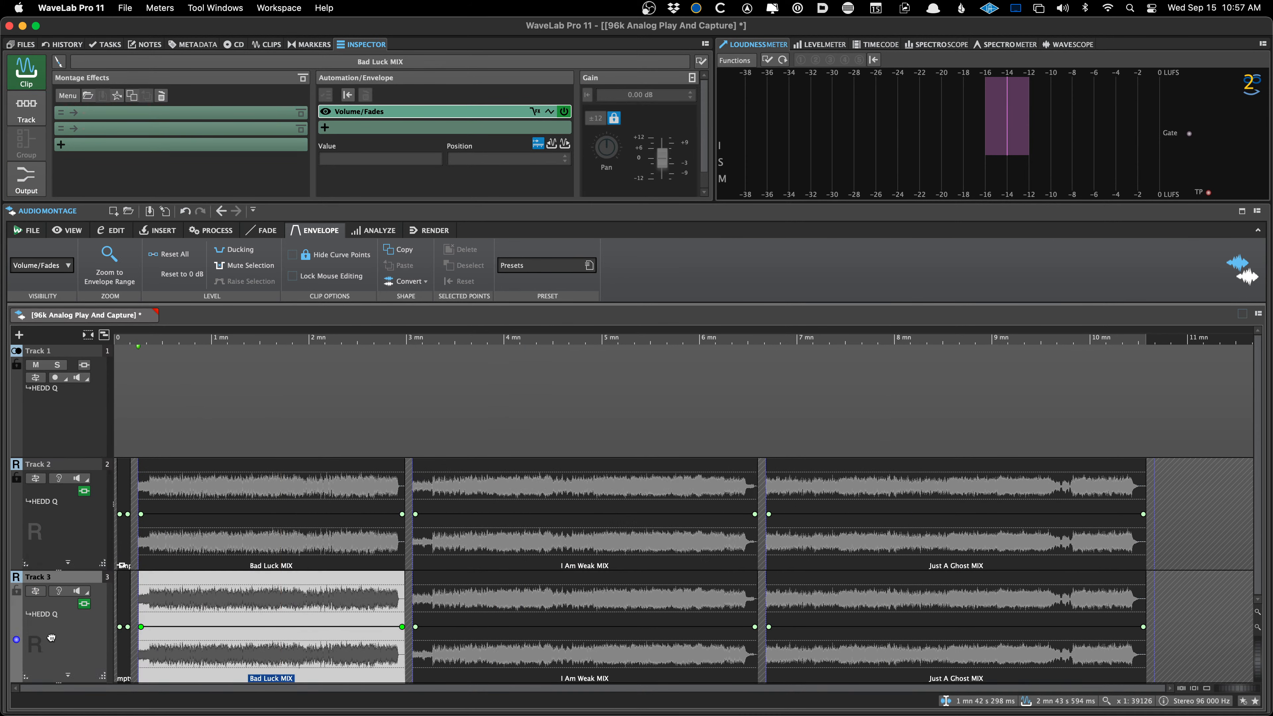
{"action": "left_click", "coordinate": [476, 606]}
{"action": "left_click", "coordinate": [901, 609]}
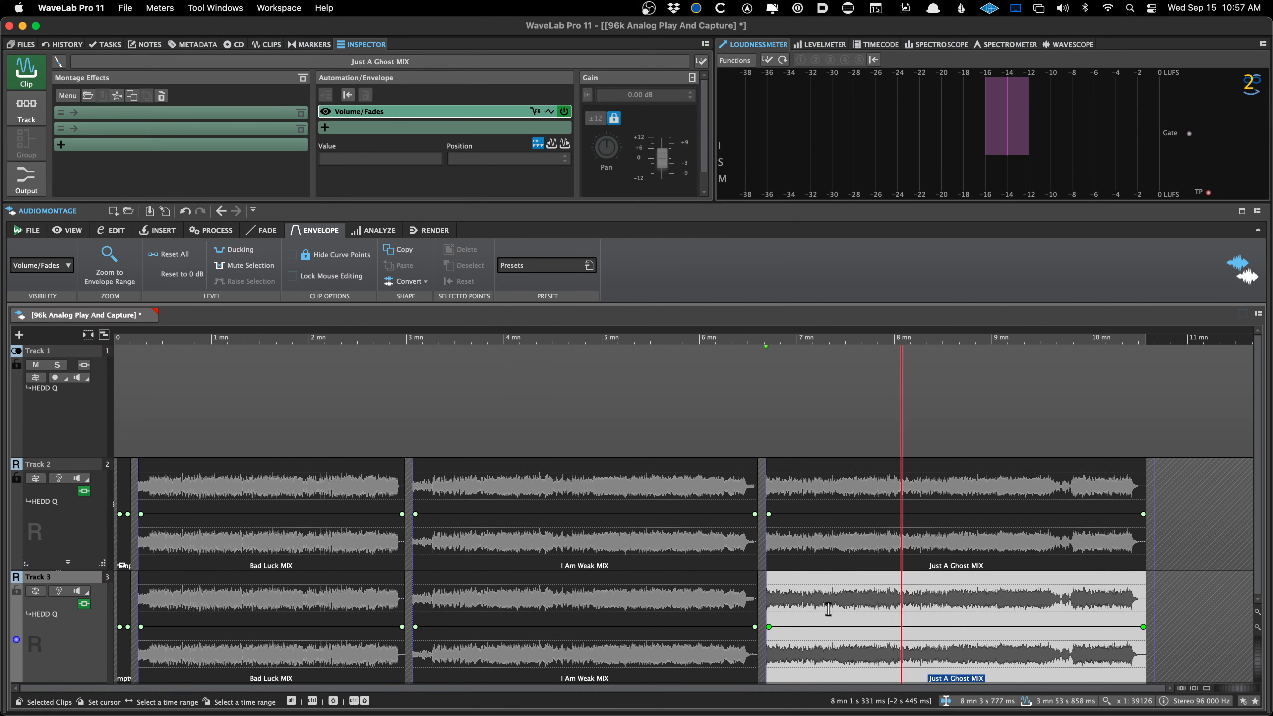
{"action": "left_click", "coordinate": [284, 602]}
{"action": "left_click", "coordinate": [502, 601]}
{"action": "left_click", "coordinate": [848, 598]}
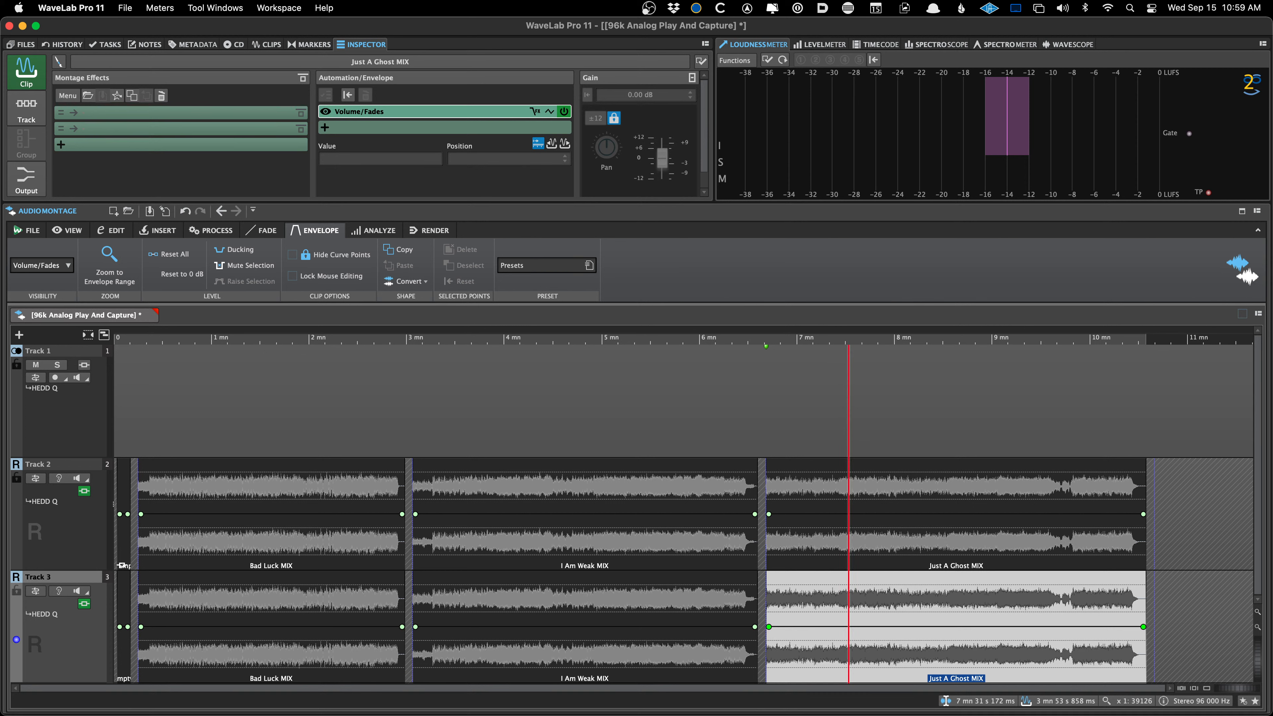
- Switch to Chrome
{"action": "key", "text": "super+Tab"}
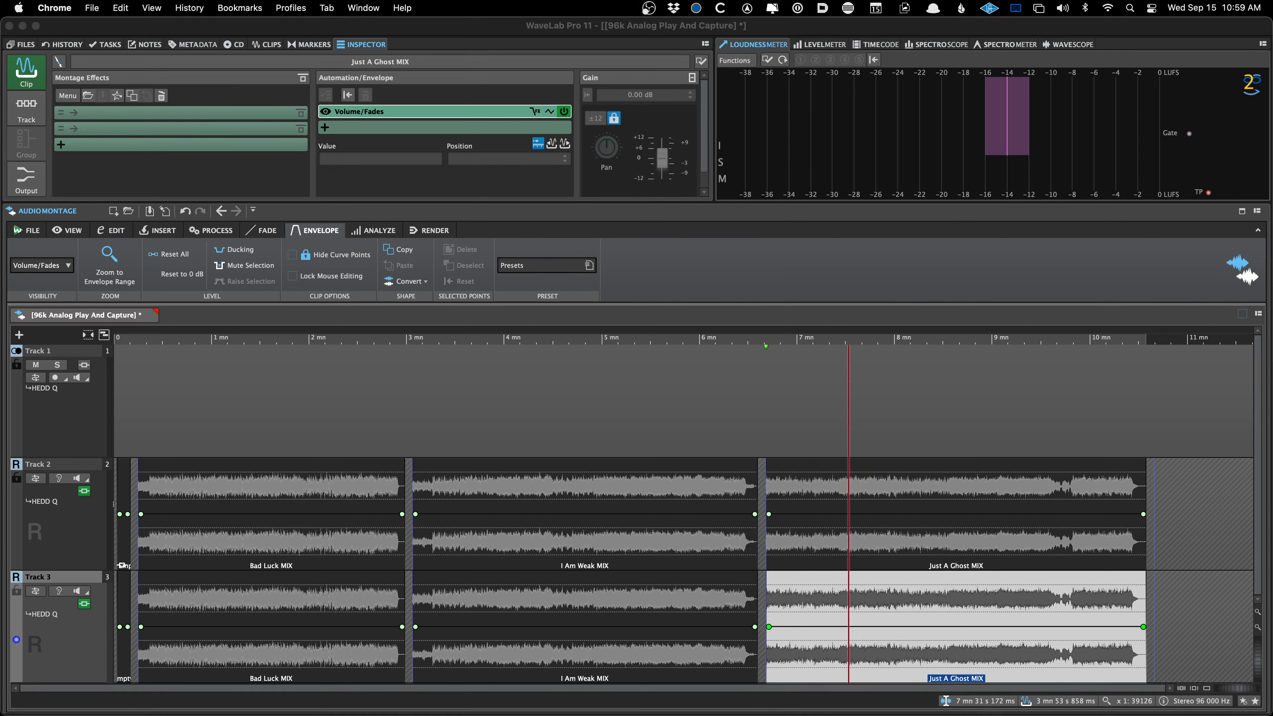